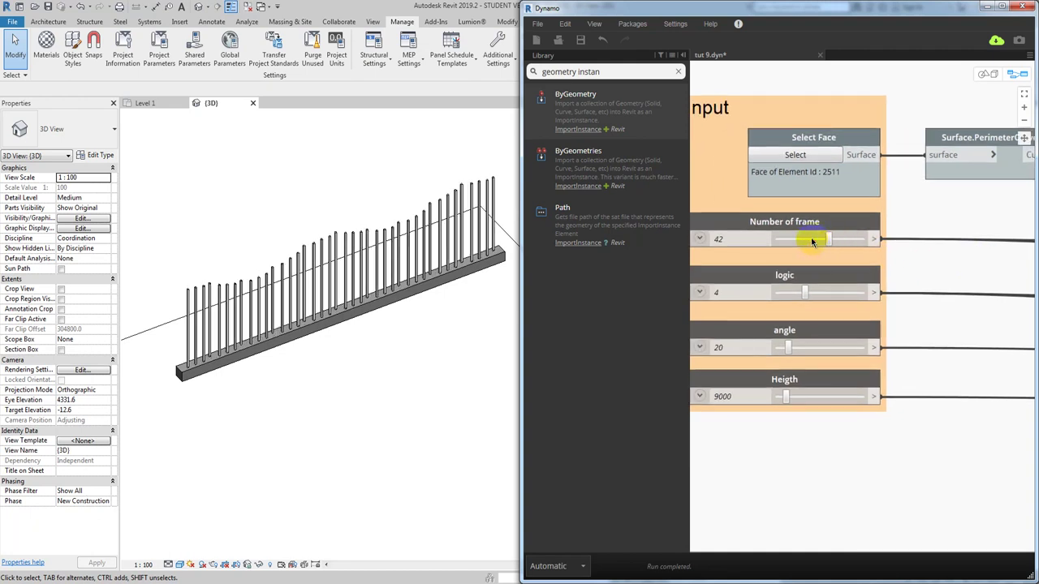
# - Set the Dynamo sliders to 38 frames, logic 5, angle 30 and height 6500
pyautogui.moveTo(811, 241); pyautogui.dragTo(809, 249)
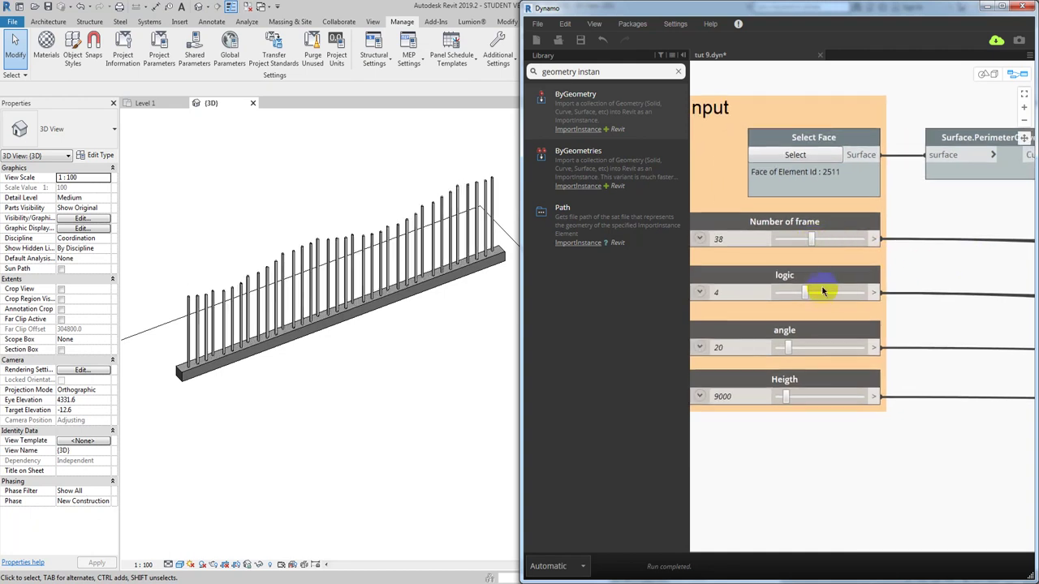
pyautogui.moveTo(824, 296); pyautogui.dragTo(823, 297)
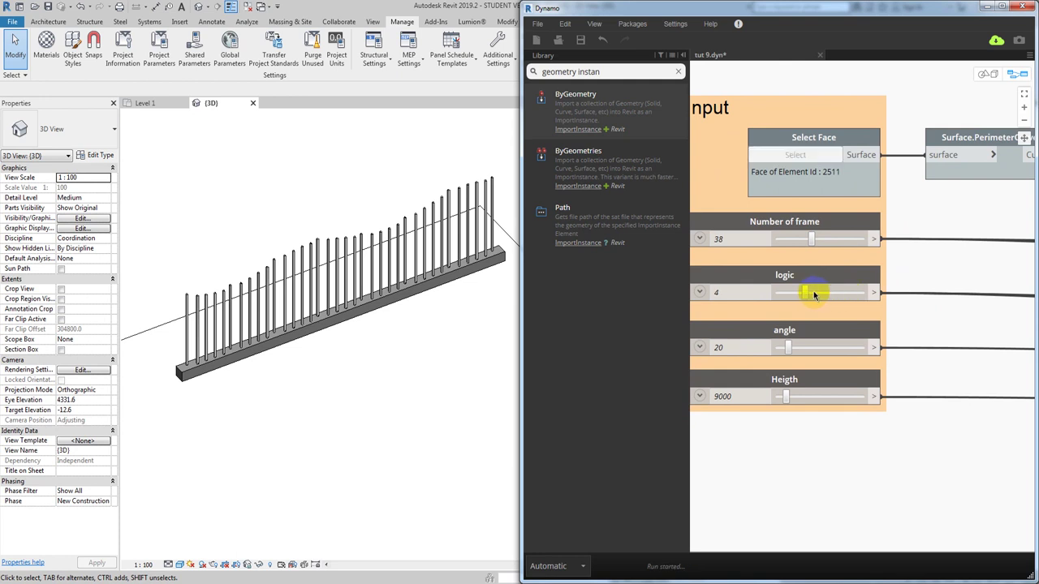
pyautogui.moveTo(814, 295); pyautogui.dragTo(775, 297)
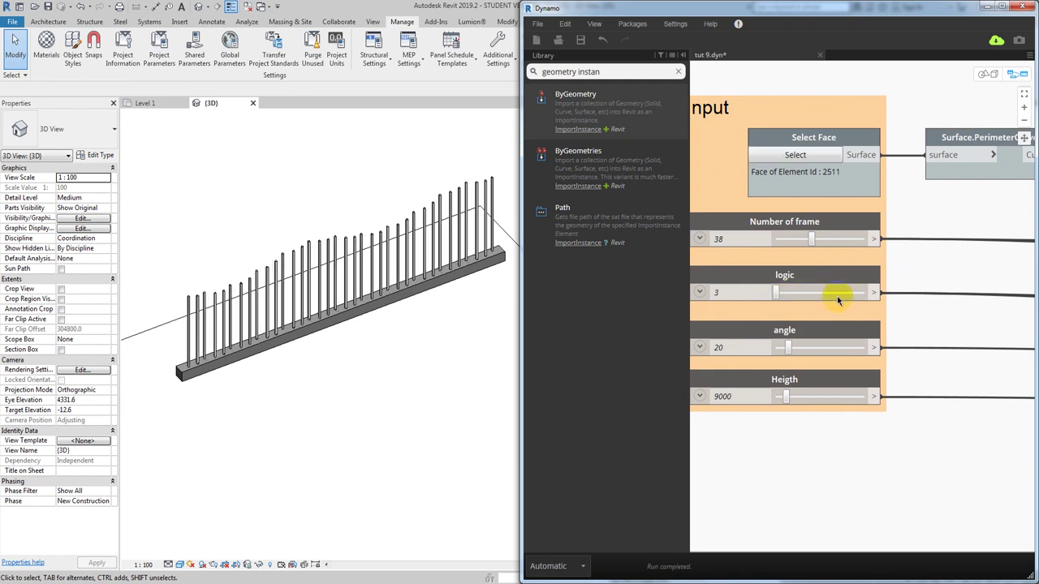
pyautogui.moveTo(839, 300); pyautogui.dragTo(849, 297)
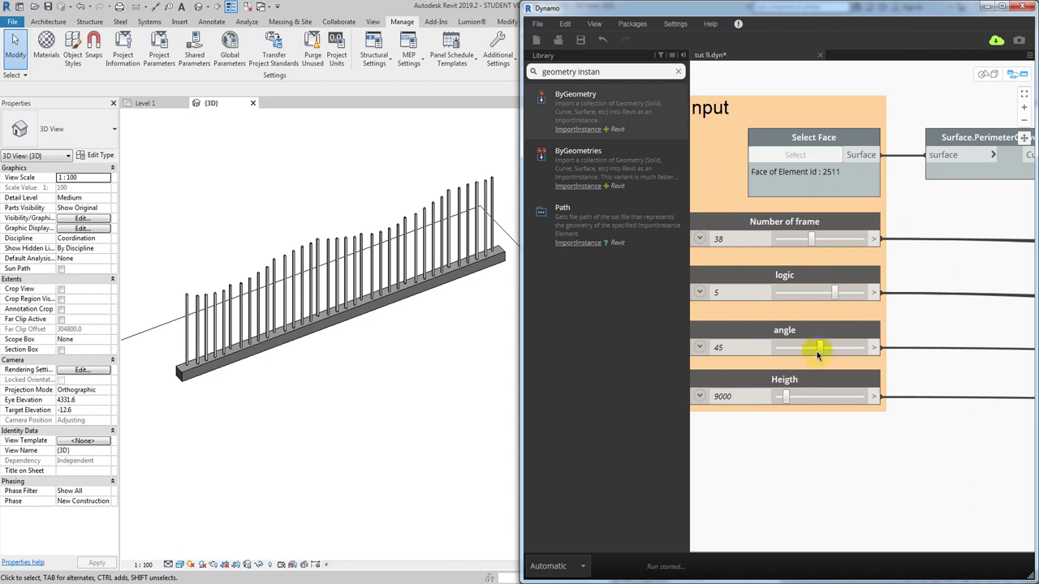
pyautogui.moveTo(838, 353); pyautogui.dragTo(852, 359)
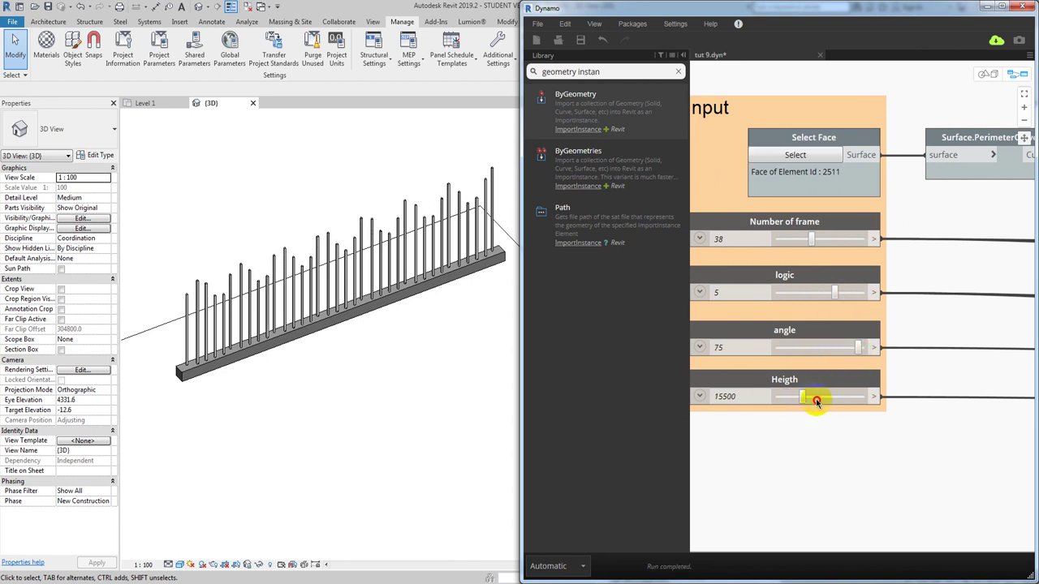
pyautogui.click(840, 399)
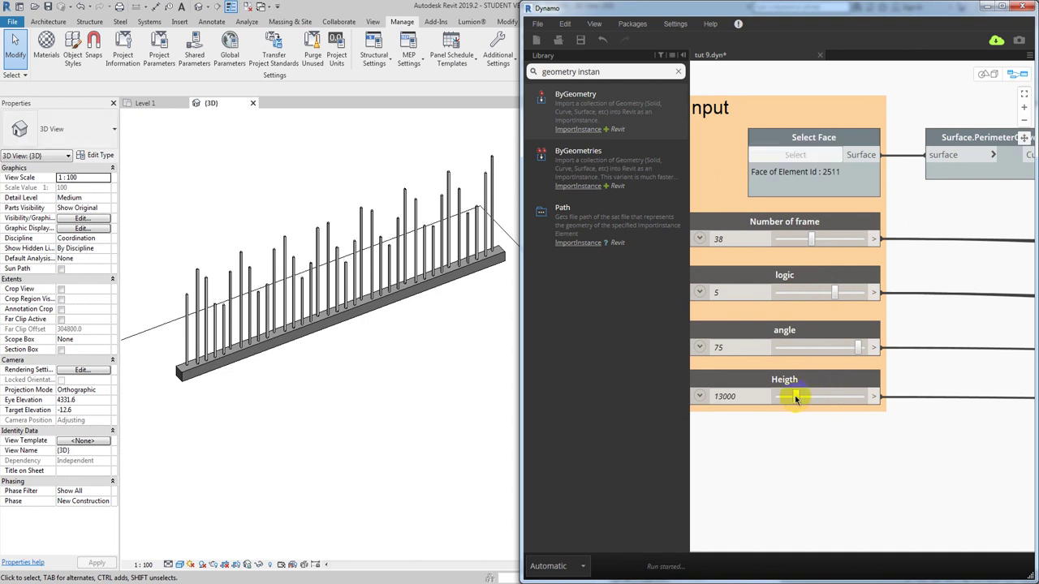
pyautogui.moveTo(795, 398); pyautogui.dragTo(781, 396)
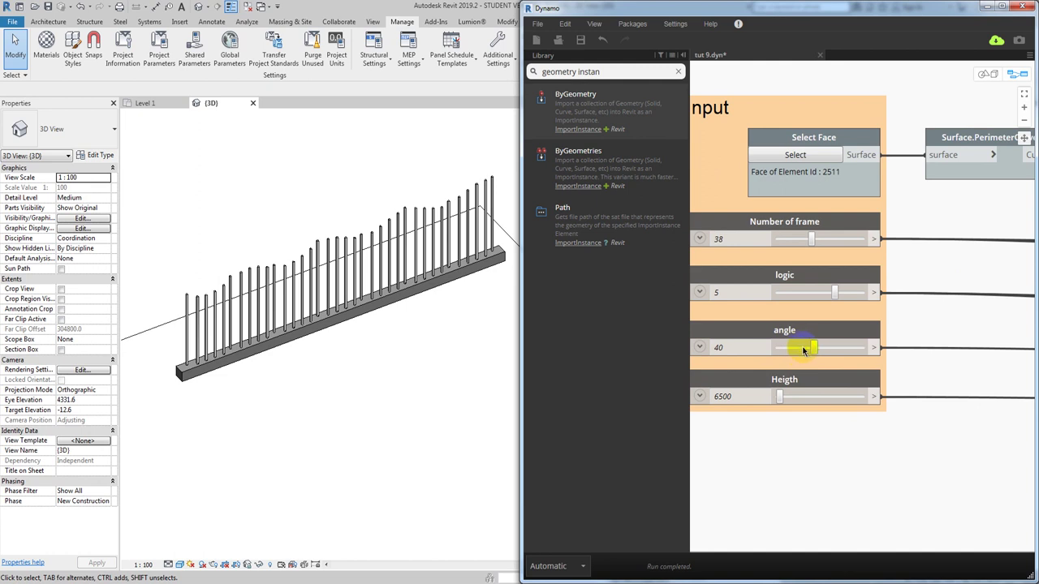
# - Orbit the 3D view and delete the railing's top rail, keeping the rods
pyautogui.scroll(-2, 373, 325)
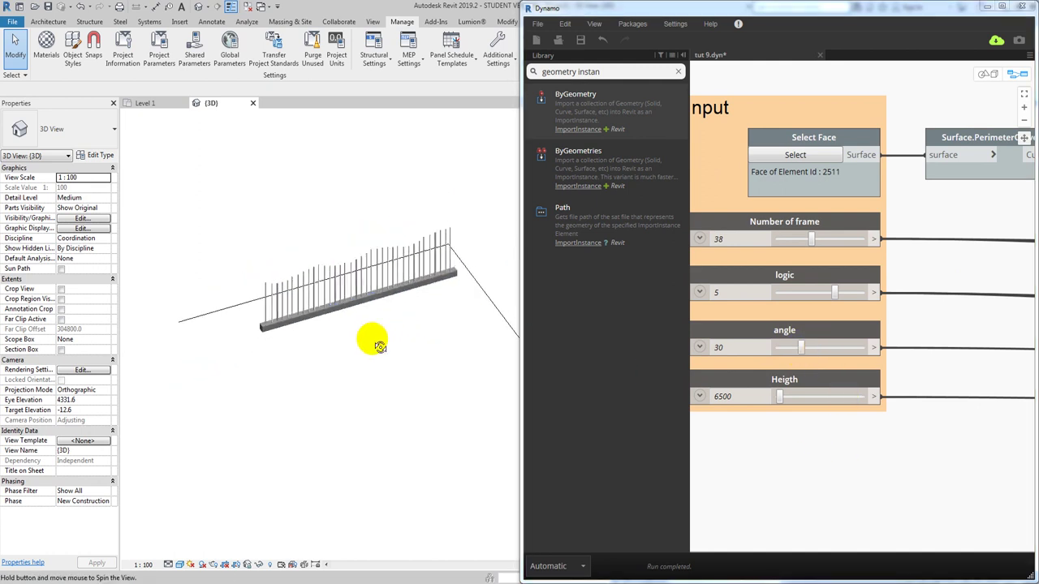
pyautogui.moveTo(371, 343)
pyautogui.keyDown('shift'); pyautogui.mouseDown(button='middle')
pyautogui.moveTo(401, 325)
pyautogui.moveTo(372, 251)
pyautogui.mouseUp(button='middle'); pyautogui.keyUp('shift')
pyautogui.click(372, 251)
pyautogui.press('Delete')
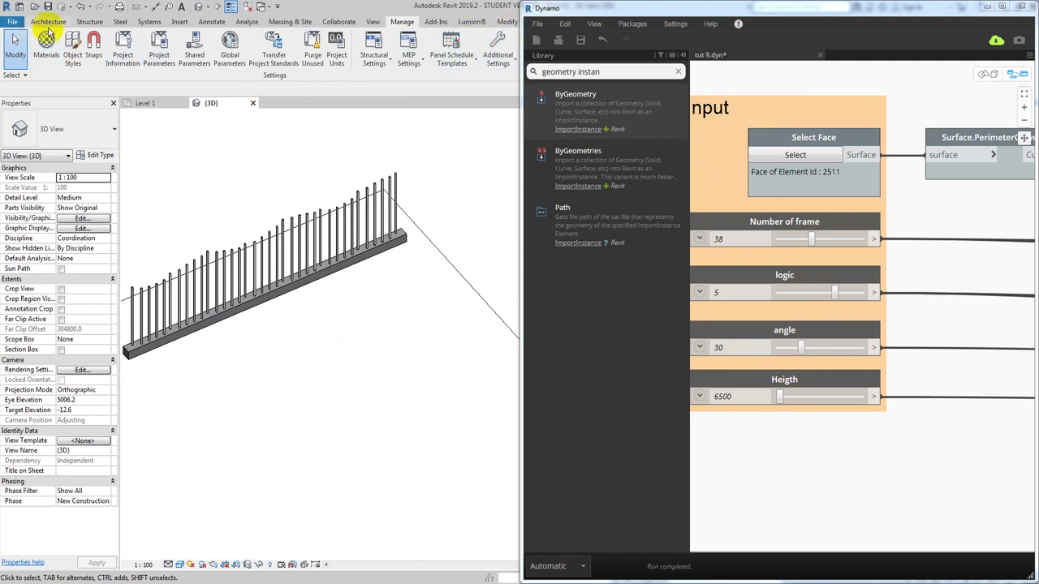
# - Copy the wall and place the copy beside the original
pyautogui.click(289, 289)
pyautogui.press('m')
pyautogui.press('v')
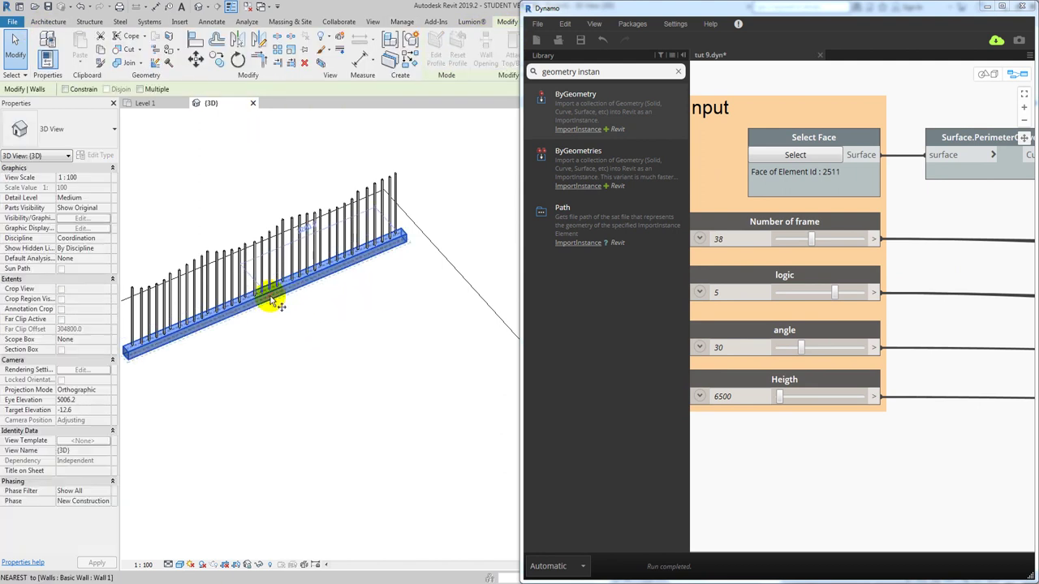
pyautogui.click(274, 297)
pyautogui.click(294, 326)
pyautogui.press('Escape')
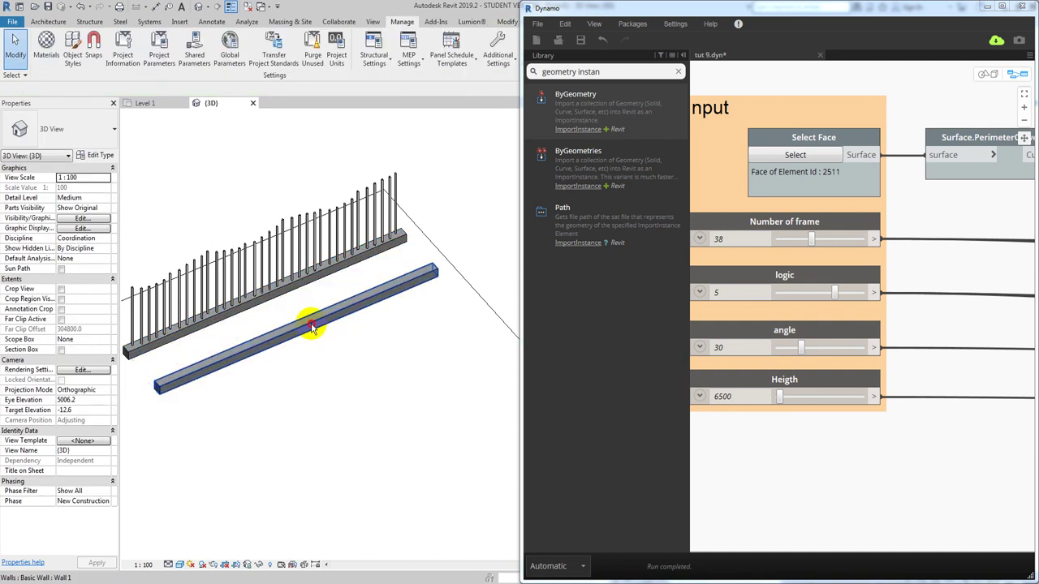
# - Give the copied wall a duplicated Wall 2 type with a 500-thick structure layer
pyautogui.click(308, 324)
pyautogui.click(85, 155)
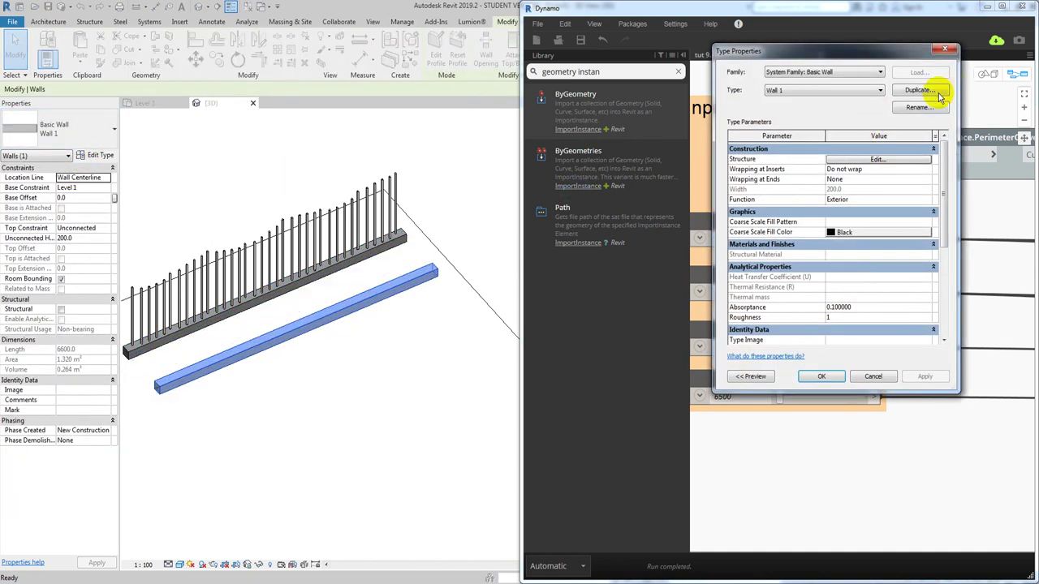
pyautogui.click(939, 96)
pyautogui.click(765, 241)
pyautogui.click(875, 159)
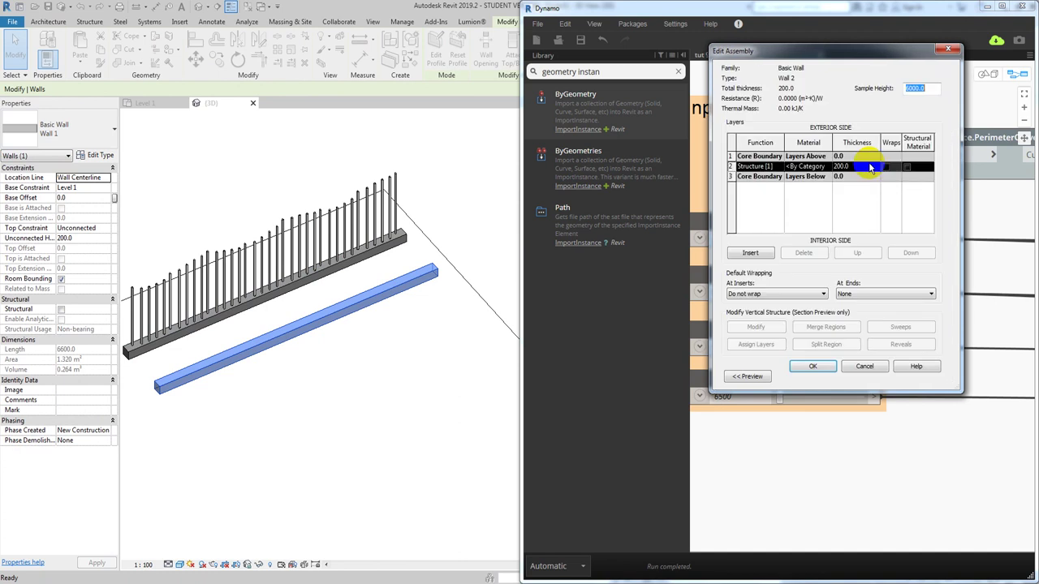
pyautogui.click(855, 166)
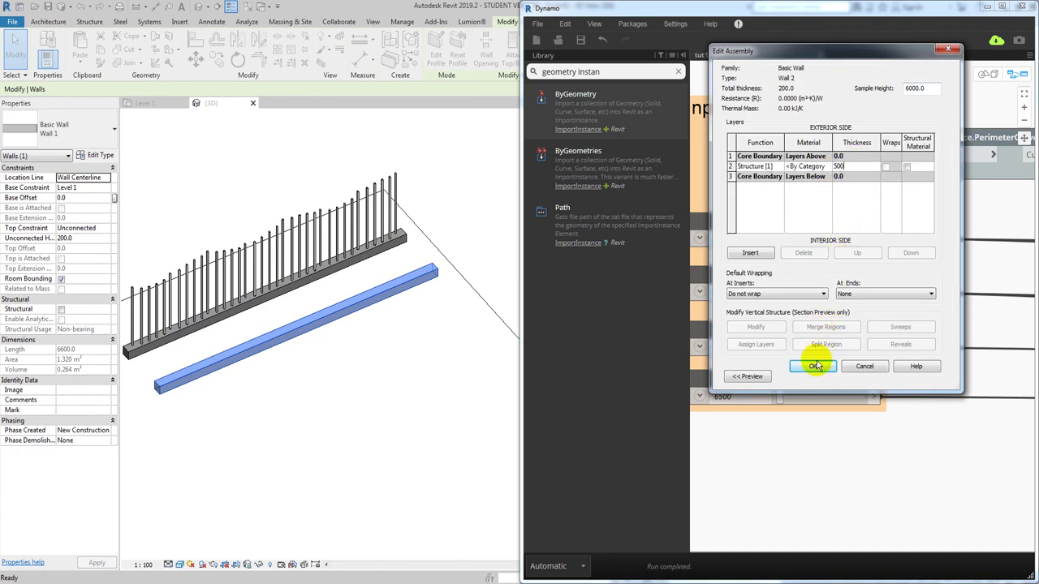
pyautogui.click(755, 436)
pyautogui.click(464, 348)
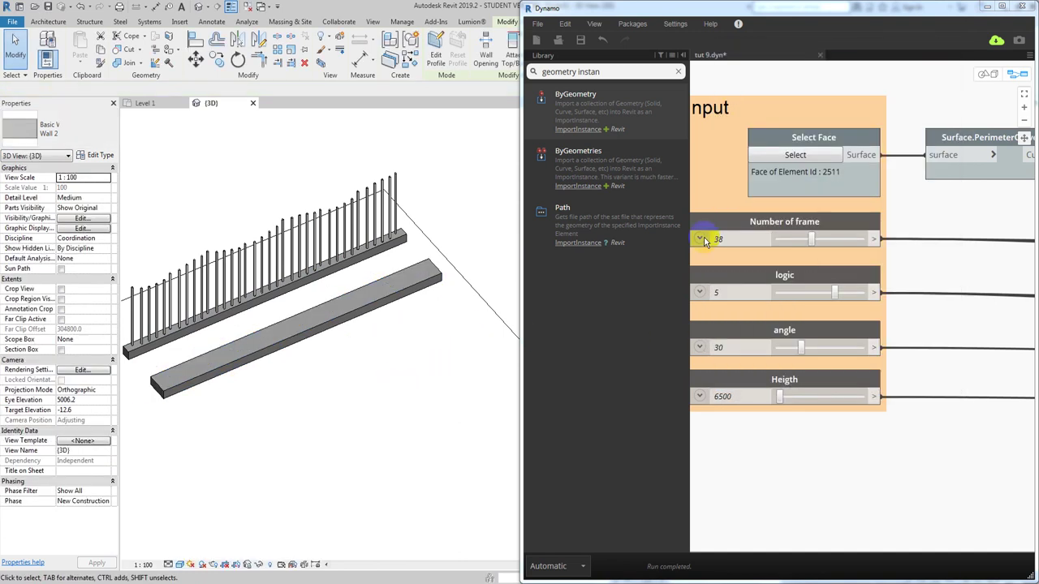
# - Repoint Dynamo's face selection to the new thick wall's top face (element 3238)
pyautogui.click(803, 156)
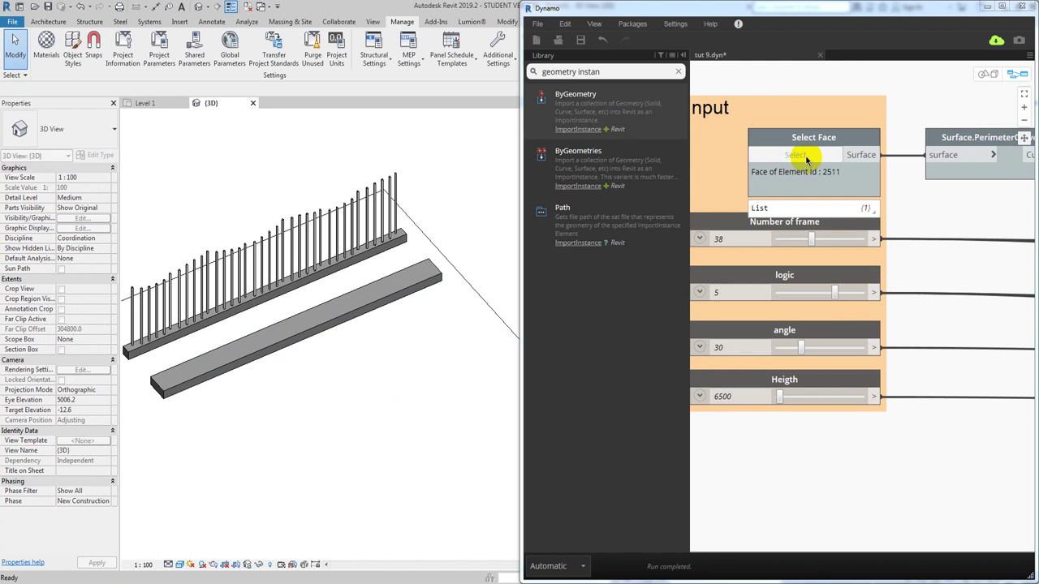
pyautogui.click(393, 288)
pyautogui.moveTo(393, 287)
pyautogui.keyDown('shift'); pyautogui.mouseDown(button='middle')
pyautogui.moveTo(271, 422)
pyautogui.moveTo(425, 366)
pyautogui.moveTo(440, 324)
pyautogui.moveTo(370, 411)
pyautogui.moveTo(353, 398)
pyautogui.moveTo(355, 301)
pyautogui.mouseUp(button='middle'); pyautogui.keyUp('shift')
# - Rotate the thick wall 90° with RO and move it off the grey wall
pyautogui.click(358, 306)
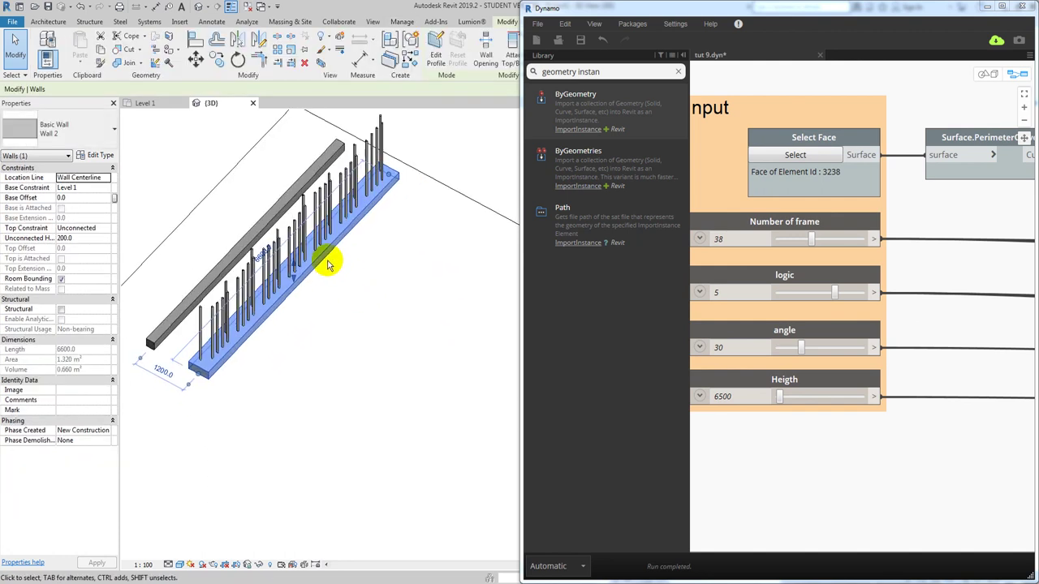
pyautogui.write('ro')
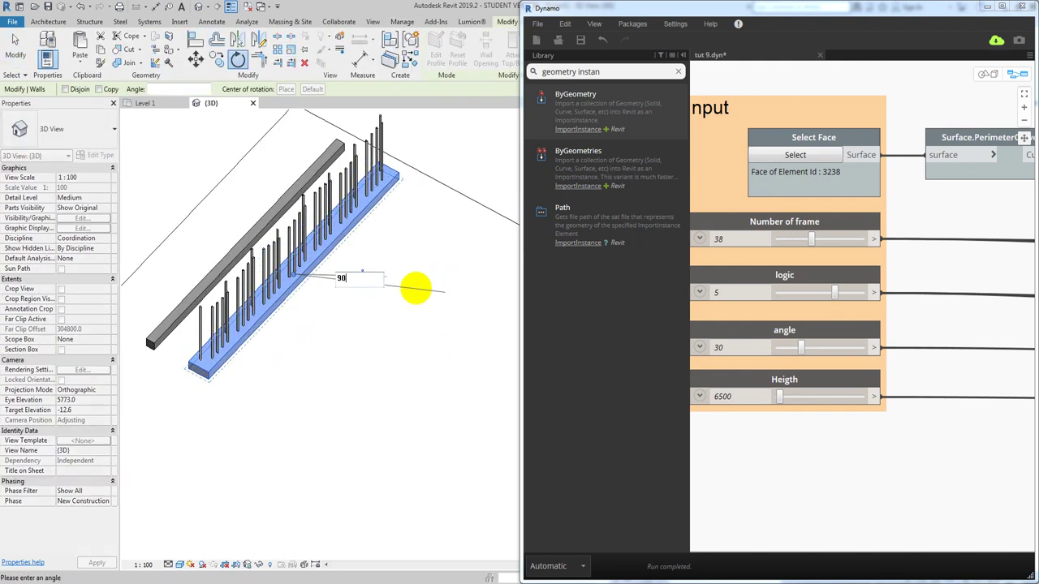
pyautogui.write('90')
pyautogui.press('Return')
pyautogui.moveTo(370, 297); pyautogui.dragTo(464, 382)
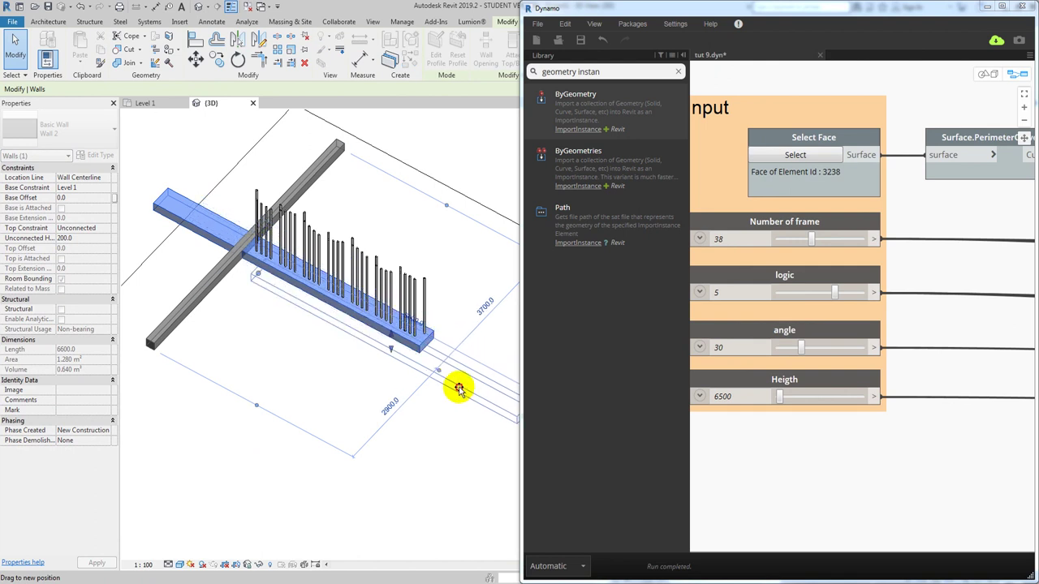
pyautogui.moveTo(396, 406)
pyautogui.mouseDown(button='middle')
pyautogui.moveTo(299, 340)
pyautogui.moveTo(339, 351)
pyautogui.moveTo(333, 390)
pyautogui.mouseUp(button='middle')
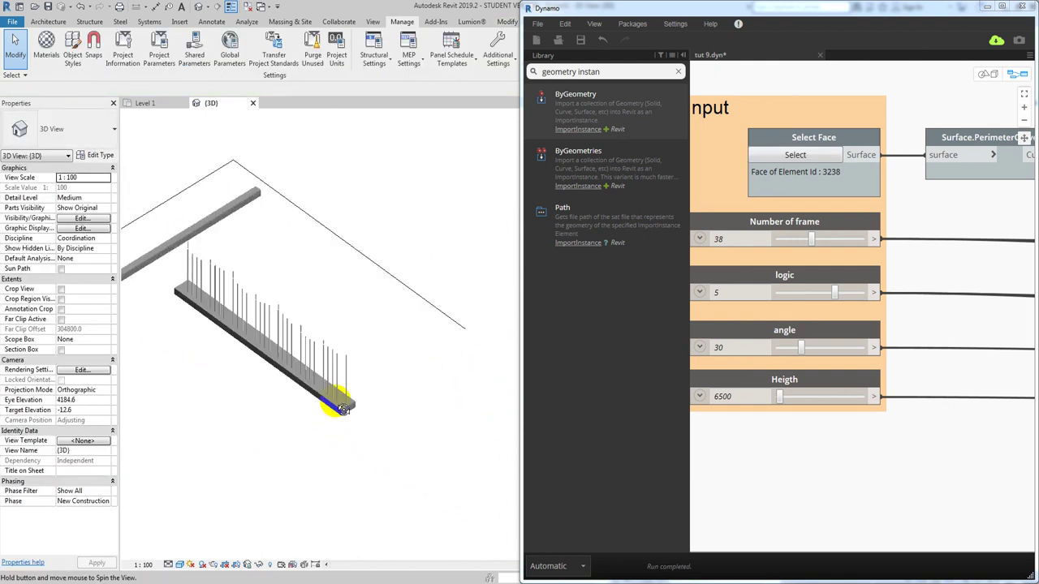
# - Reposition the thick wall to a lower spot away from the grey wall
pyautogui.click(344, 410)
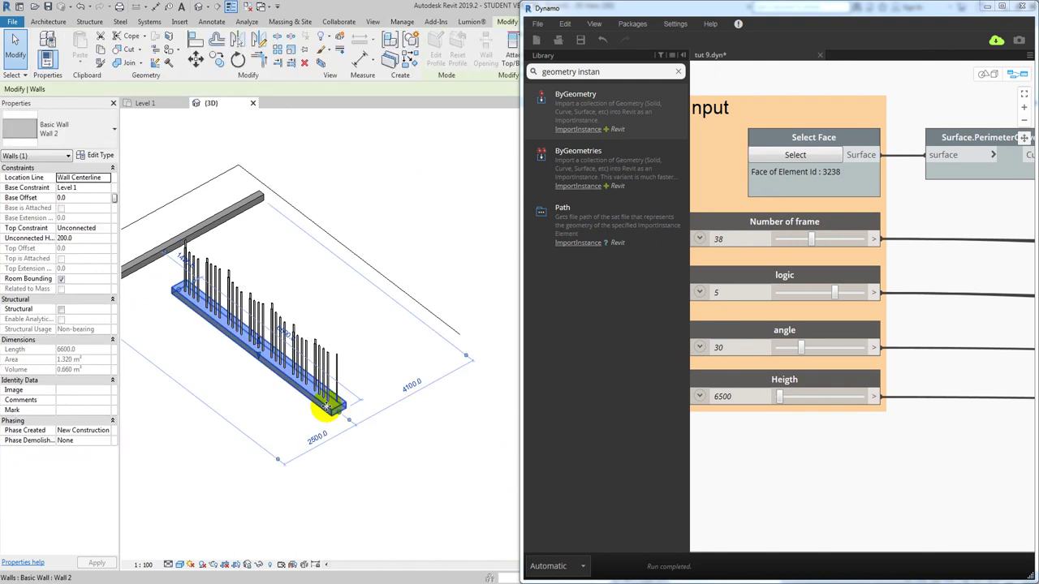
pyautogui.moveTo(345, 410); pyautogui.dragTo(360, 317)
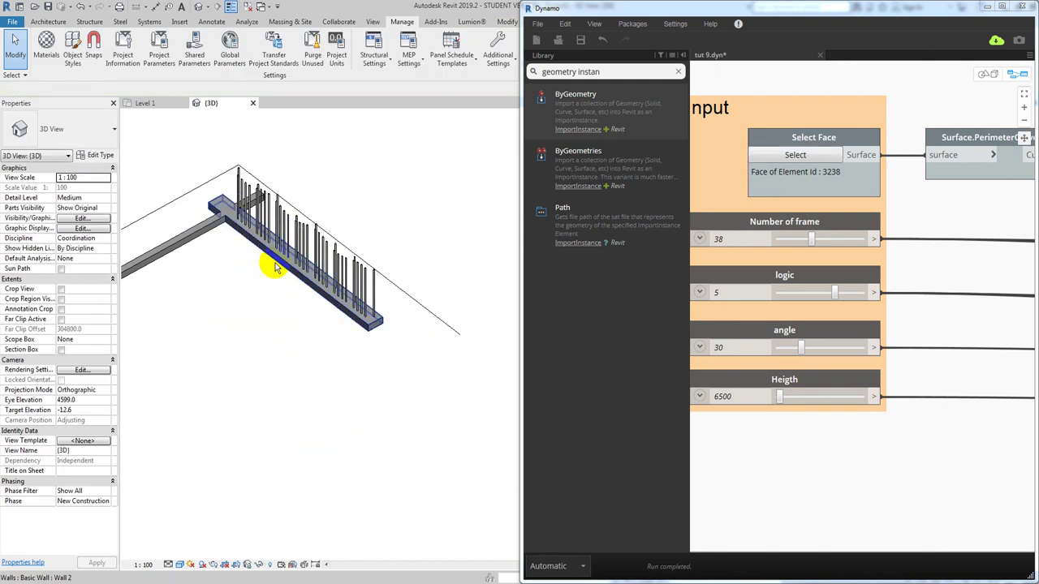
pyautogui.click(271, 256)
pyautogui.moveTo(271, 257); pyautogui.dragTo(278, 390)
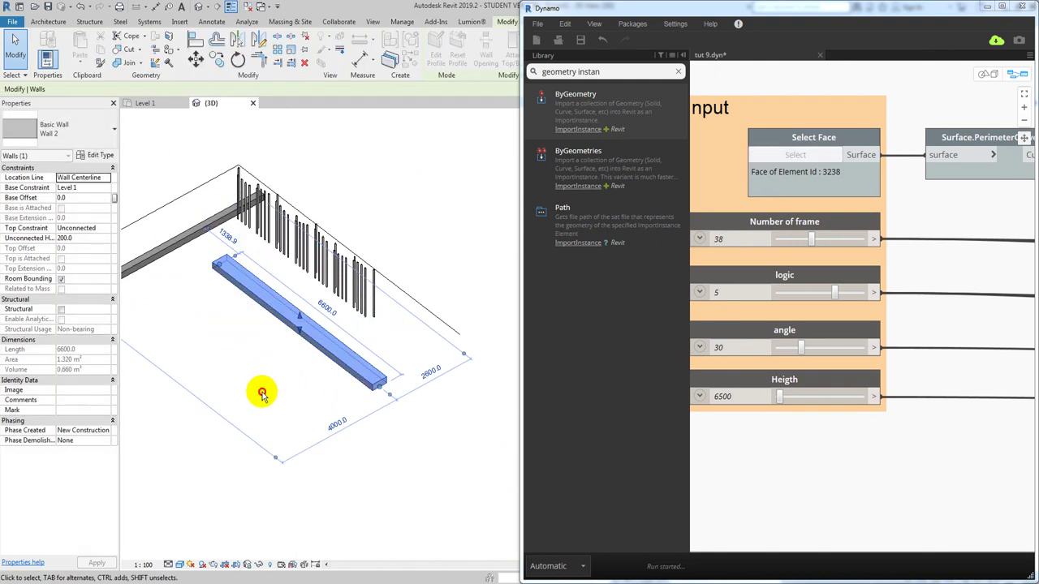
pyautogui.moveTo(262, 394)
pyautogui.keyDown('shift'); pyautogui.mouseDown(button='middle')
pyautogui.moveTo(278, 383)
pyautogui.moveTo(371, 394)
pyautogui.moveTo(336, 262)
pyautogui.moveTo(355, 306)
pyautogui.moveTo(344, 255)
pyautogui.moveTo(360, 257)
pyautogui.moveTo(341, 304)
pyautogui.moveTo(319, 305)
pyautogui.moveTo(324, 269)
pyautogui.moveTo(352, 292)
pyautogui.moveTo(262, 378)
pyautogui.moveTo(343, 317)
pyautogui.moveTo(262, 360)
pyautogui.moveTo(383, 336)
pyautogui.moveTo(348, 295)
pyautogui.mouseUp(button='middle'); pyautogui.keyUp('shift')
pyautogui.click(348, 294)
pyautogui.click(101, 155)
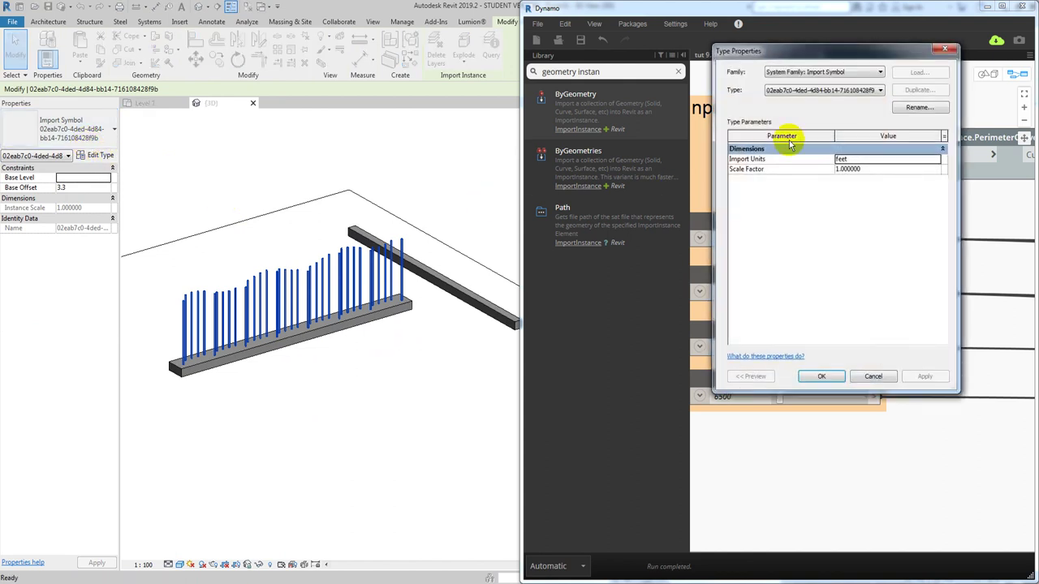
pyautogui.press('Escape')
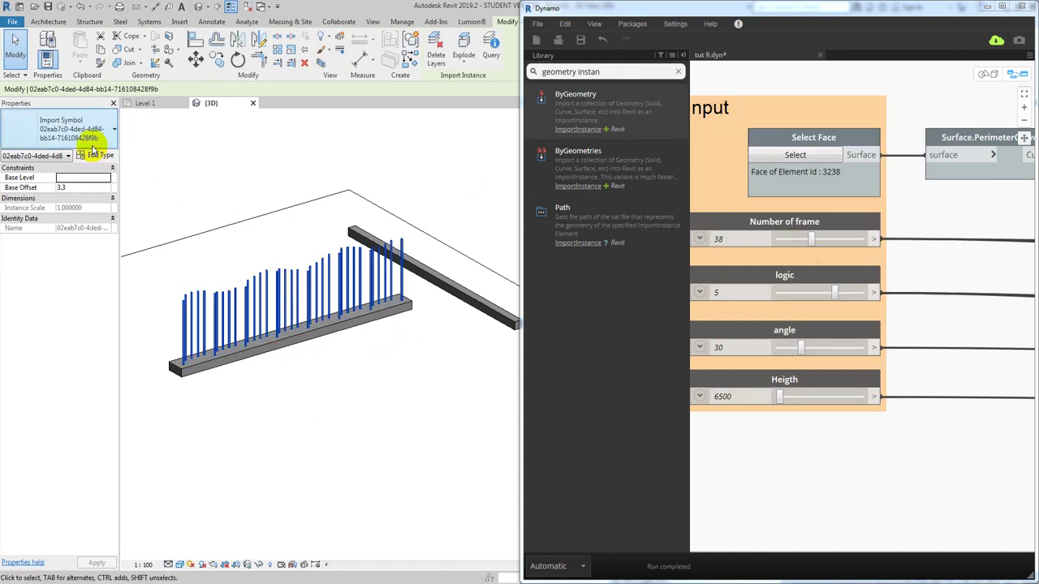
pyautogui.click(267, 248)
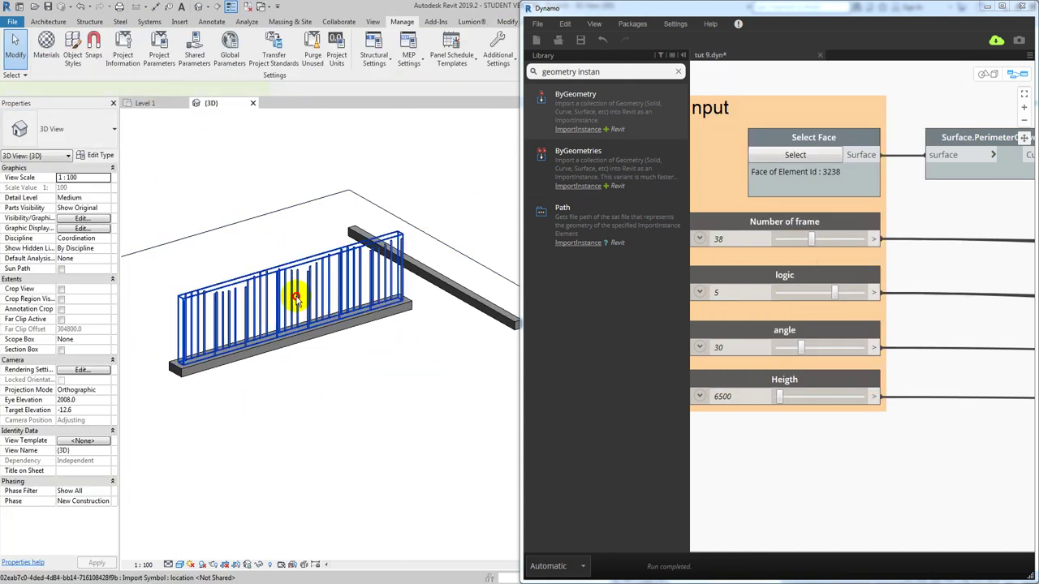
pyautogui.click(294, 296)
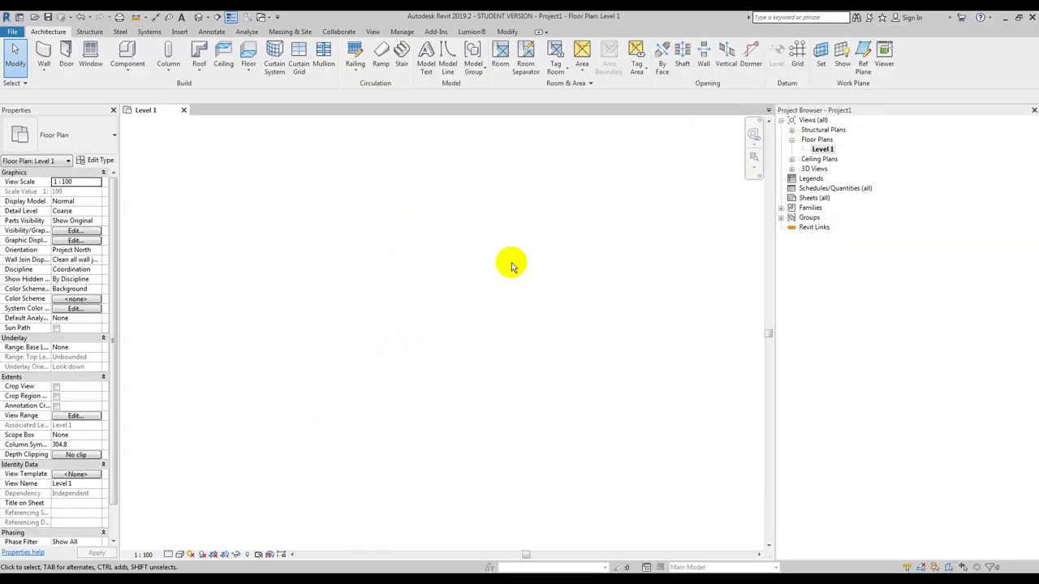
# - Sketch a first basic wall in the Level 1 plan with the WA wall tool
pyautogui.moveTo(507, 273); pyautogui.dragTo(444, 282, button='middle')
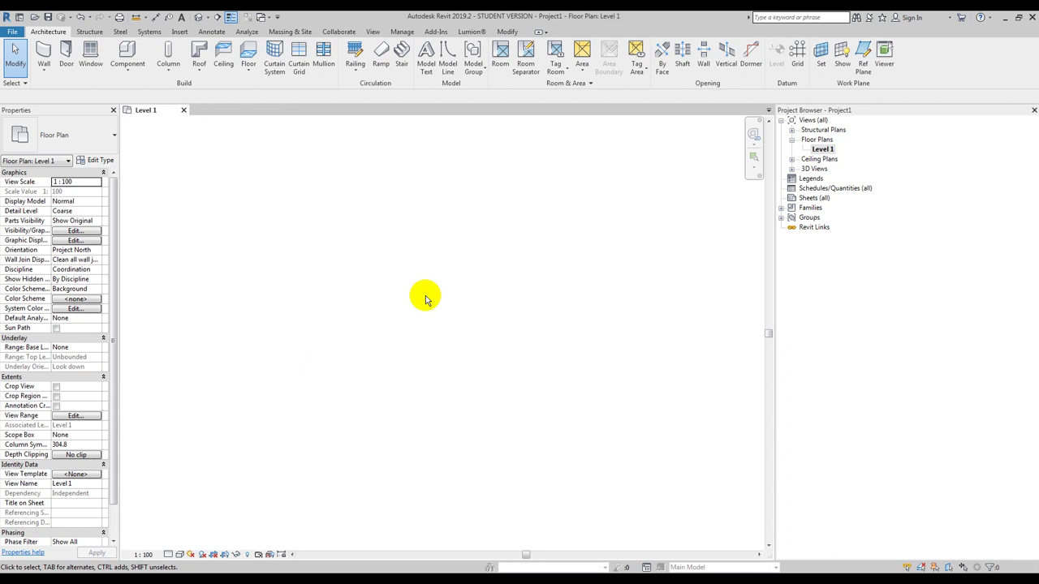
pyautogui.press('w')
pyautogui.press('a')
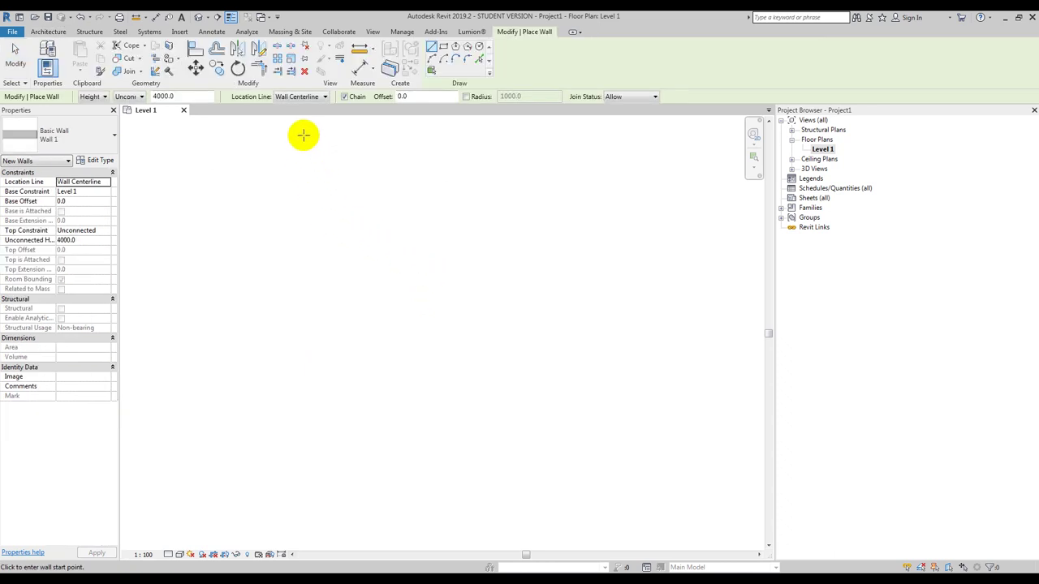
pyautogui.click(248, 284)
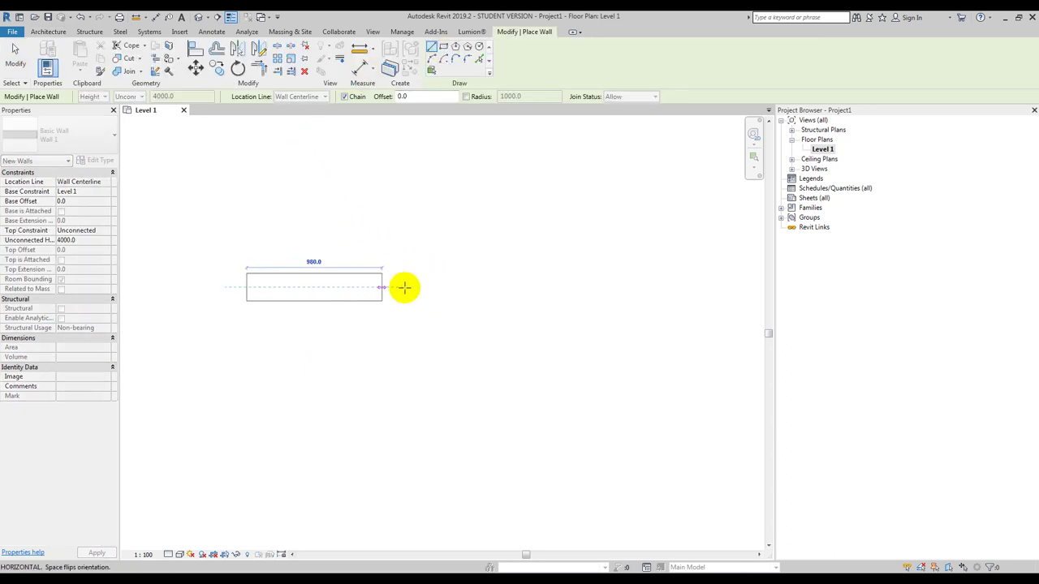
pyautogui.moveTo(514, 287); pyautogui.dragTo(400, 295, button='middle')
pyautogui.scroll(-1, 399, 294)
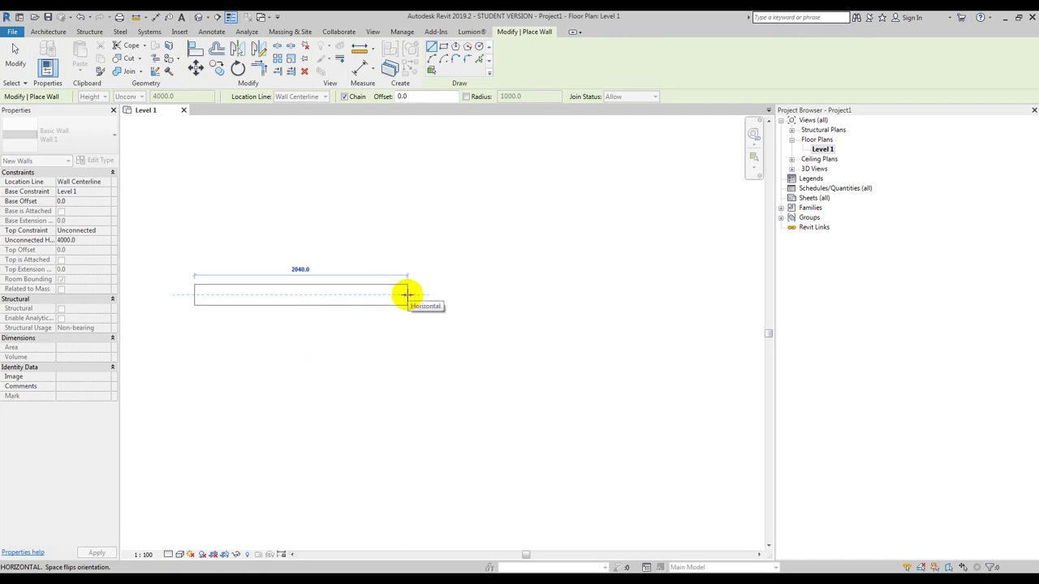
pyautogui.write('2000')
pyautogui.press('Return')
pyautogui.scroll(-1, 422, 294)
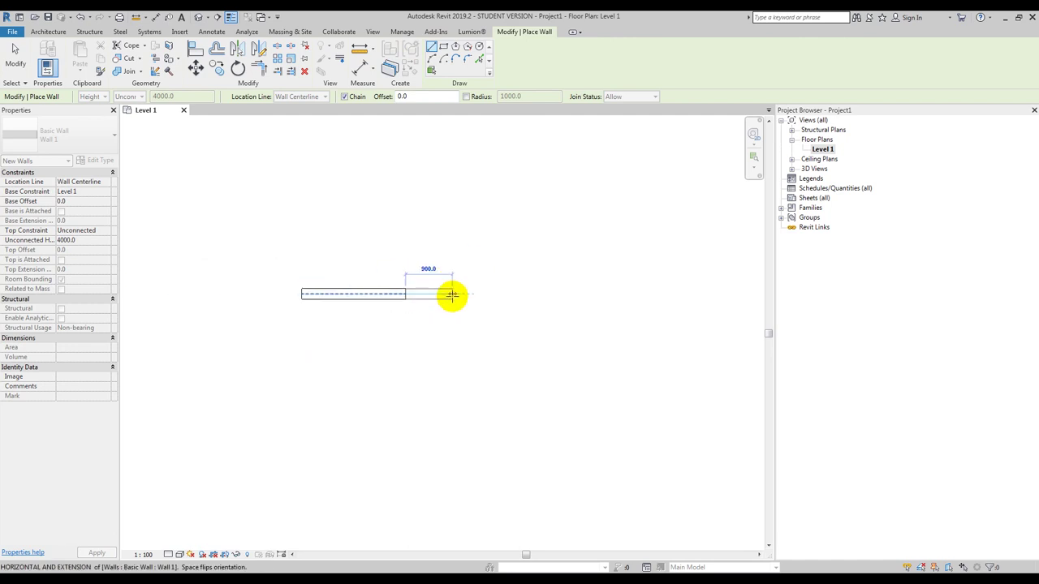
pyautogui.scroll(-1, 471, 308)
pyautogui.press('Escape')
# - Draw a second straight wall to the right of the first
pyautogui.moveTo(487, 323); pyautogui.dragTo(408, 325, button='middle')
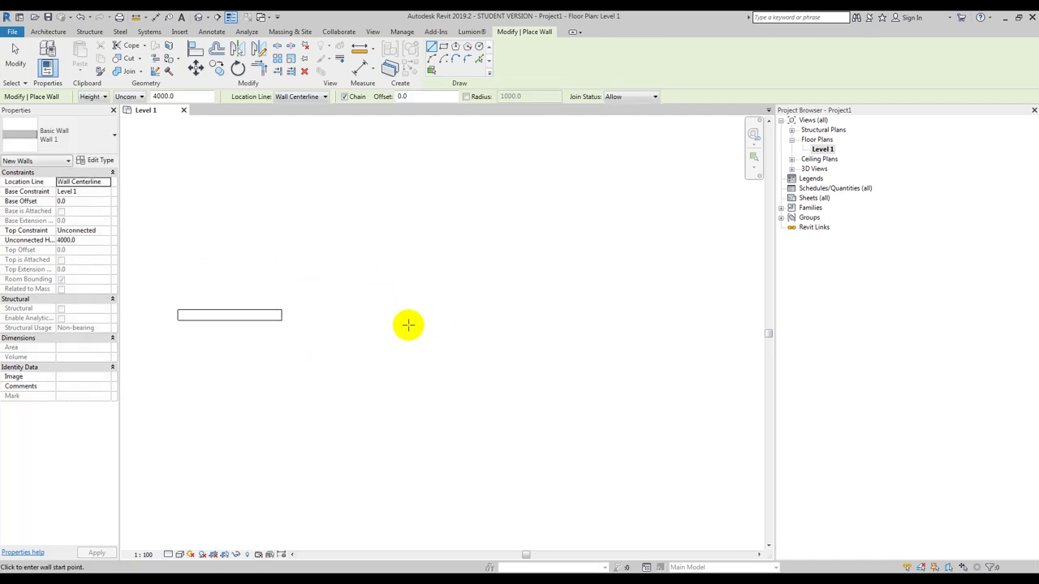
pyautogui.click(458, 314)
pyautogui.click(665, 315)
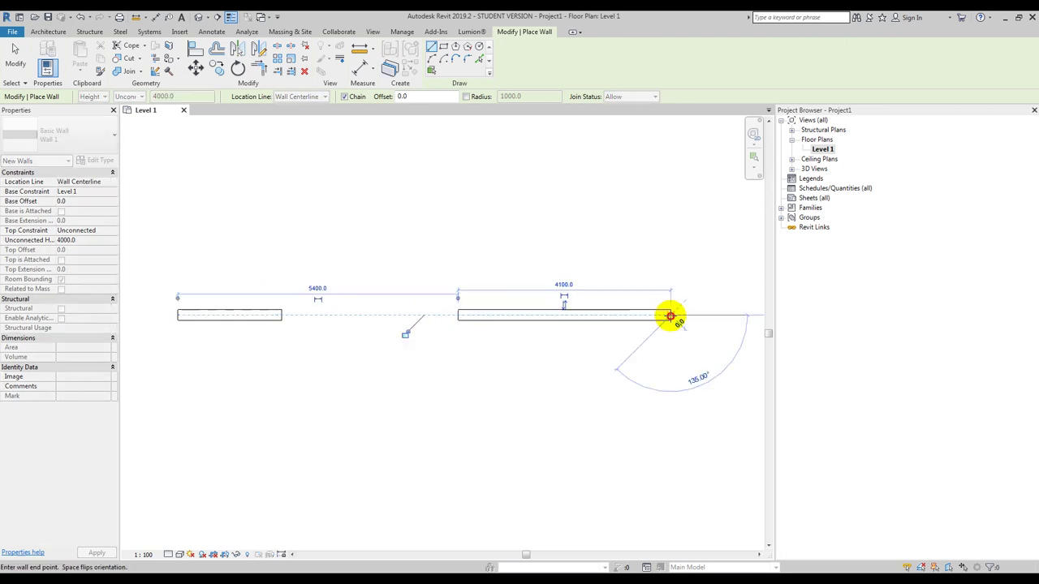
pyautogui.press('Escape')
pyautogui.scroll(1, 400, 341)
pyautogui.scroll(1, 382, 324)
pyautogui.press('Escape')
# - Shorten the right wall to 2220 and the left wall to 1800
pyautogui.click(549, 304)
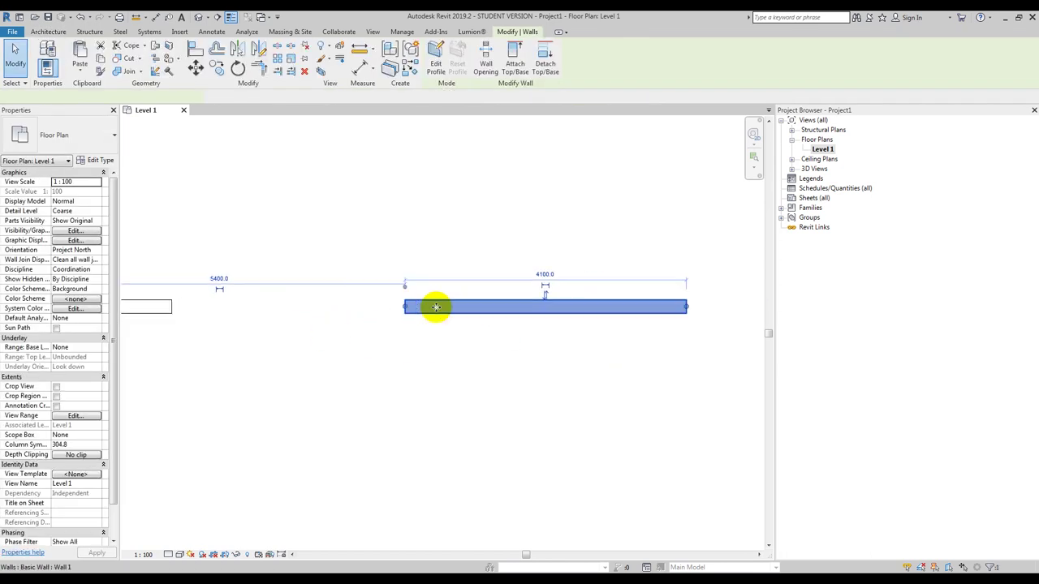
pyautogui.moveTo(405, 306); pyautogui.dragTo(533, 300)
pyautogui.scroll(-1, 341, 342)
pyautogui.moveTo(341, 342); pyautogui.dragTo(347, 308, button='middle')
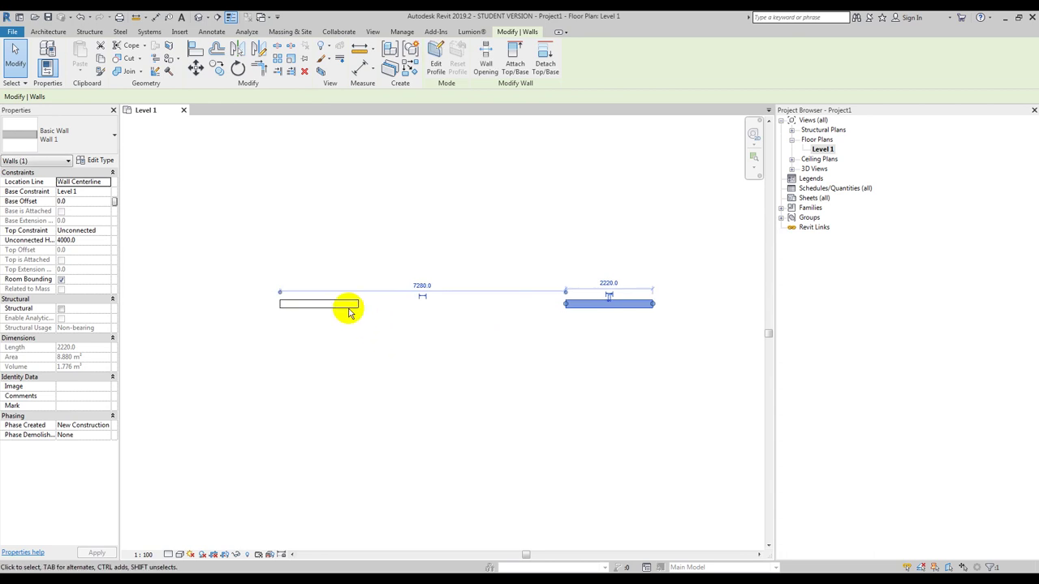
pyautogui.click(348, 305)
pyautogui.moveTo(363, 303)
pyautogui.mouseDown()
pyautogui.moveTo(352, 303)
pyautogui.moveTo(572, 305)
pyautogui.moveTo(539, 305)
pyautogui.mouseUp()
# - Delete the right wall and stretch the remaining wall to 6600
pyautogui.click(572, 305)
pyautogui.press('Delete')
pyautogui.click(336, 304)
pyautogui.scroll(2, 406, 309)
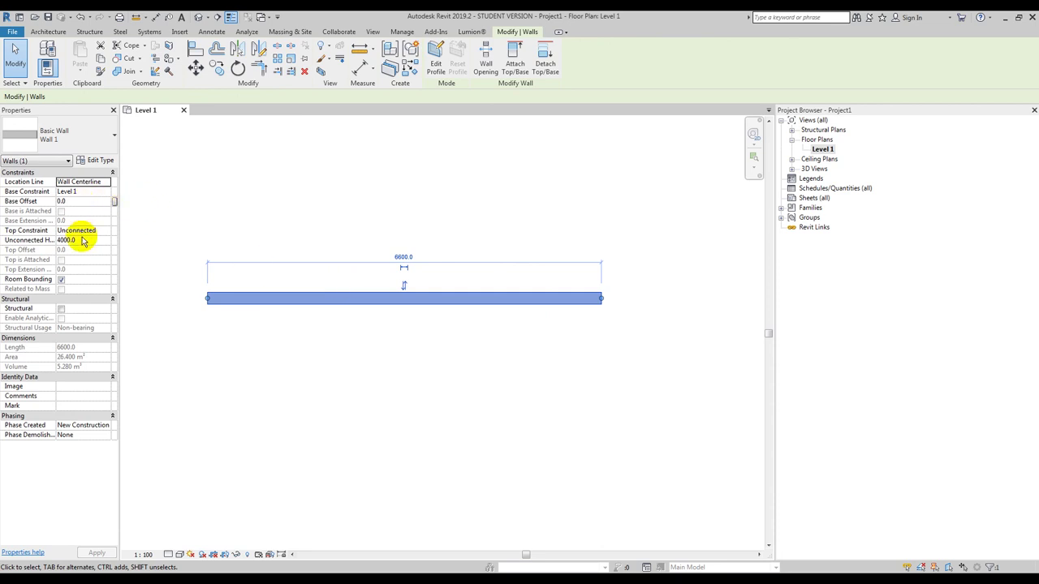
pyautogui.click(381, 332)
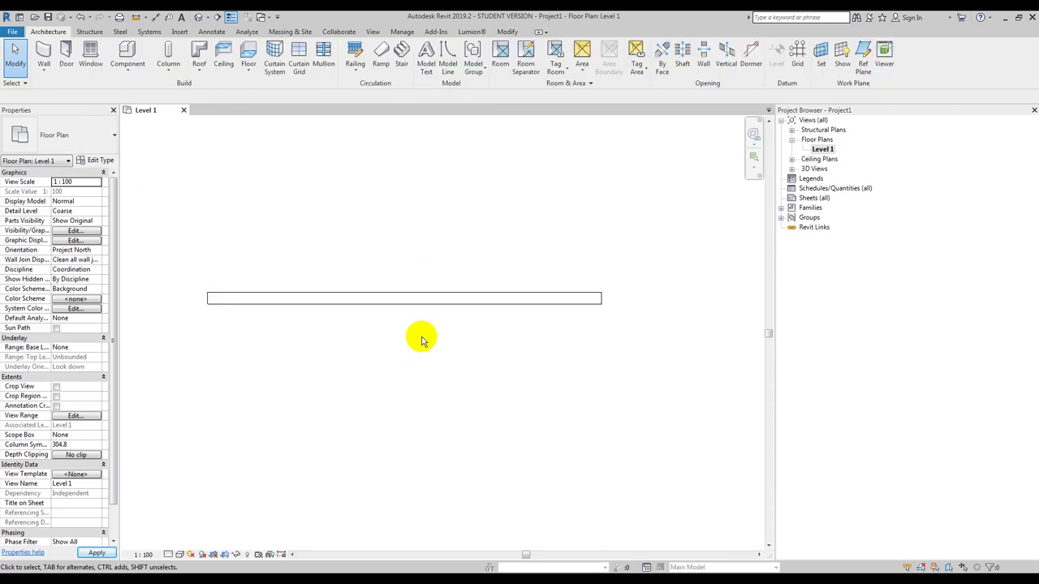
# - Show the wall in the Default 3D view and launch Dynamo from the Manage tab
pyautogui.click(199, 17)
pyautogui.moveTo(452, 354)
pyautogui.keyDown('shift'); pyautogui.mouseDown(button='middle')
pyautogui.moveTo(542, 324)
pyautogui.moveTo(392, 317)
pyautogui.moveTo(406, 348)
pyautogui.moveTo(366, 390)
pyautogui.moveTo(413, 325)
pyautogui.moveTo(476, 382)
pyautogui.moveTo(490, 364)
pyautogui.mouseUp(button='middle'); pyautogui.keyUp('shift')
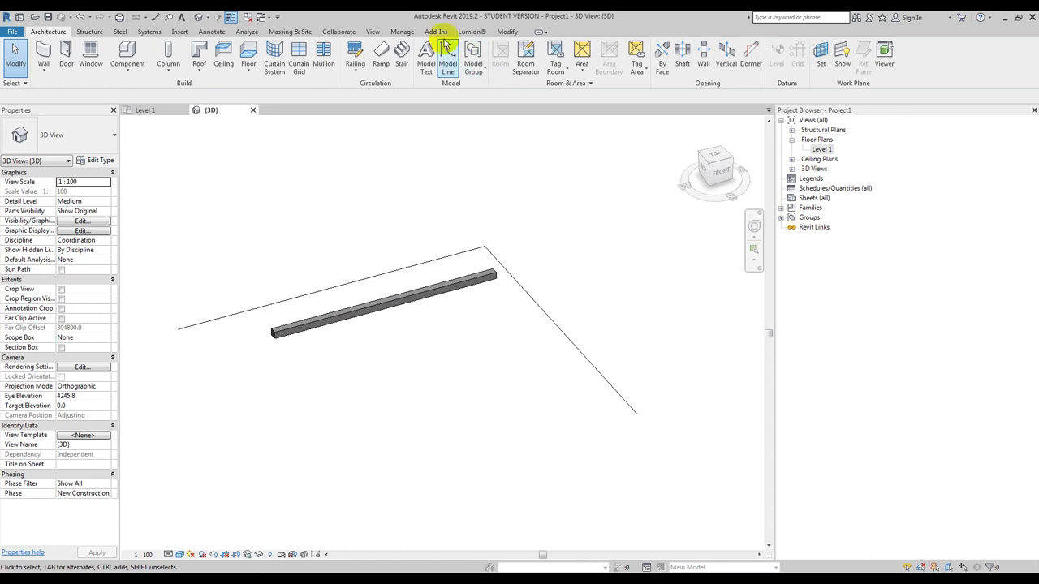
pyautogui.click(403, 32)
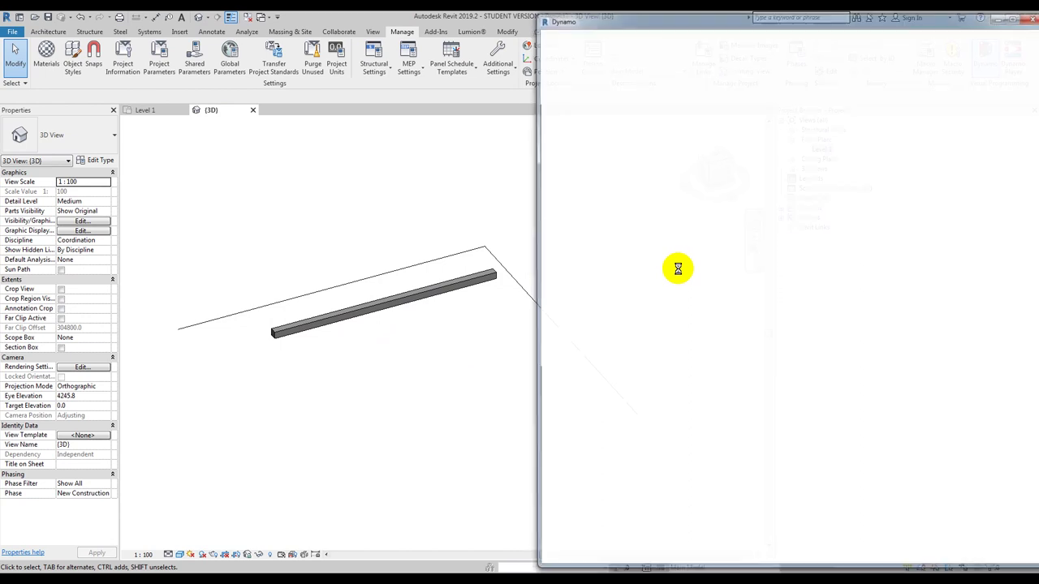
# - Start a new graph with a Select Face node picking the wall face (Element Id 2511)
pyautogui.click(646, 154)
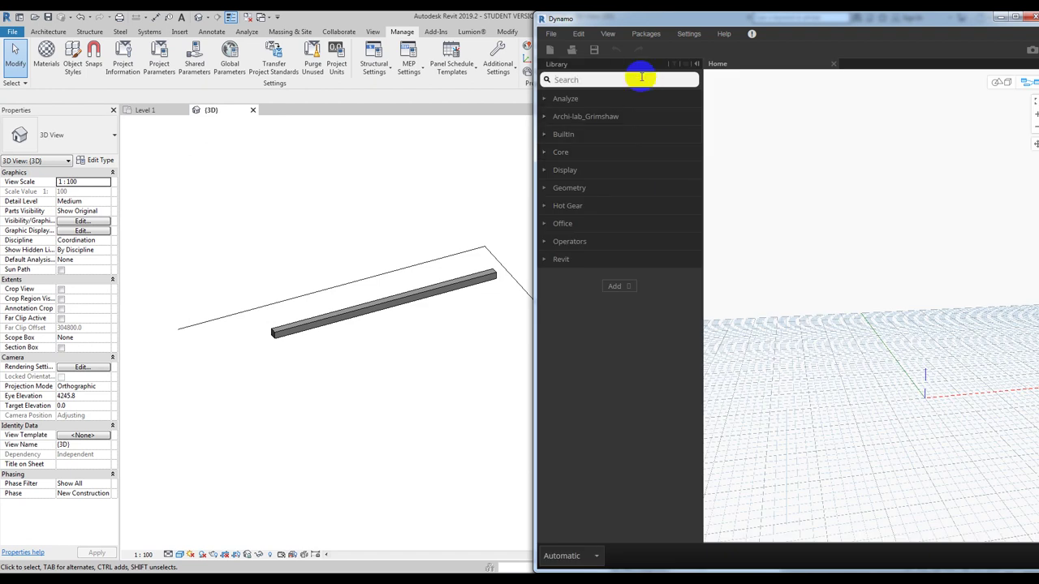
pyautogui.write('select f')
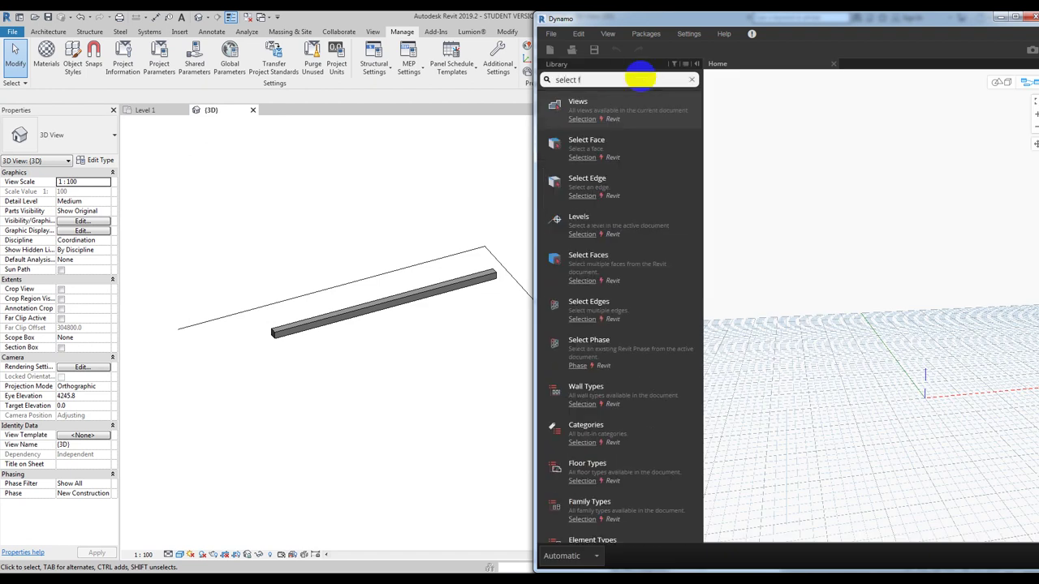
pyautogui.write('ace')
pyautogui.press('Return')
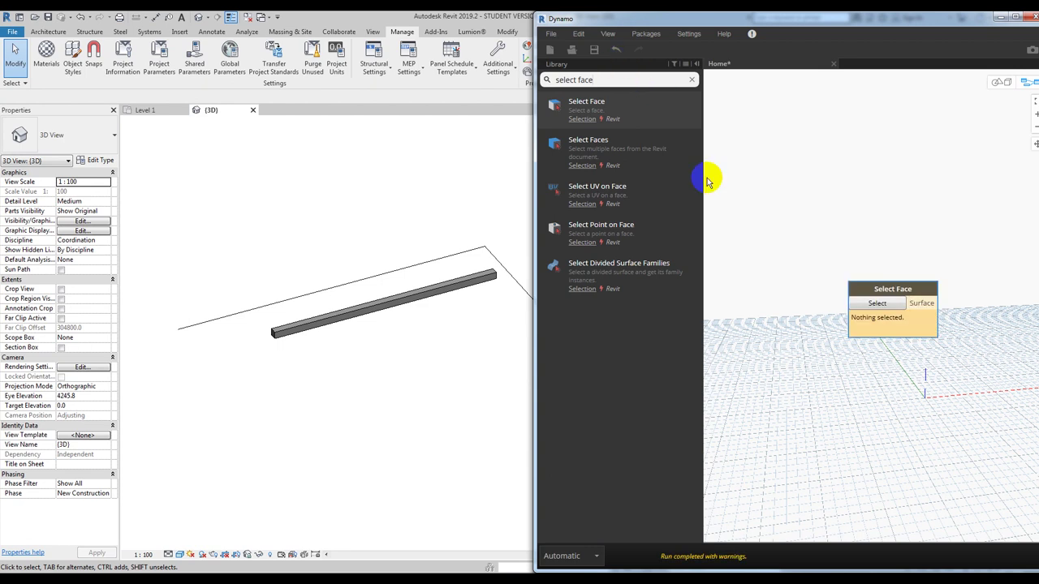
pyautogui.moveTo(865, 302); pyautogui.dragTo(761, 250)
pyautogui.click(759, 250)
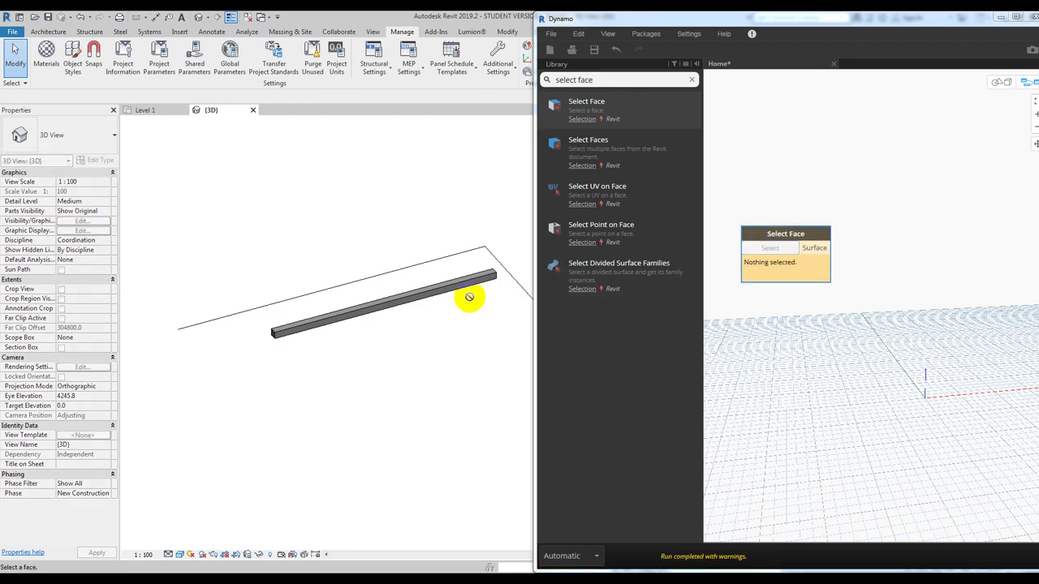
pyautogui.click(406, 294)
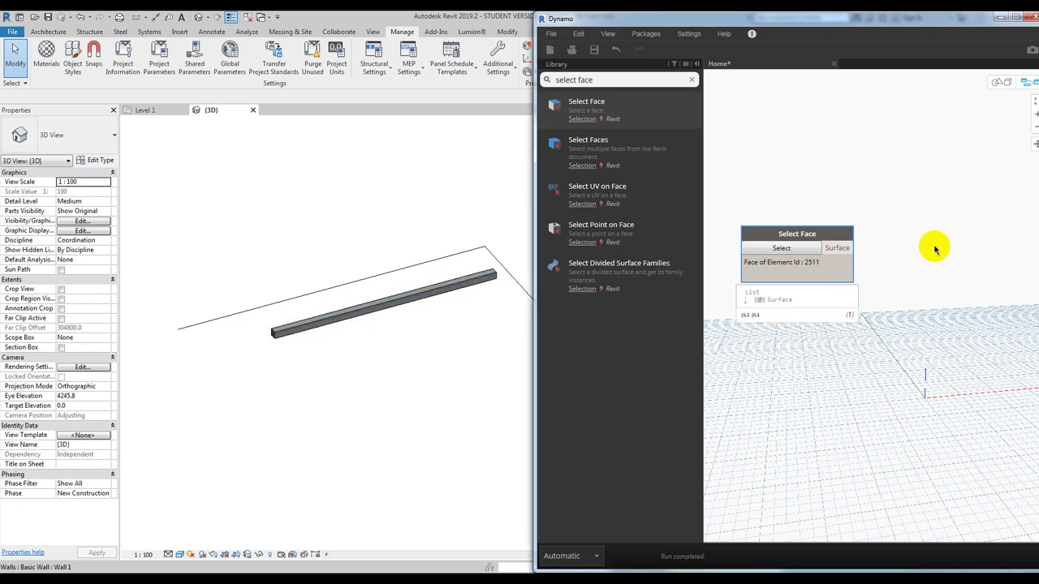
pyautogui.moveTo(934, 243); pyautogui.dragTo(893, 233, button='middle')
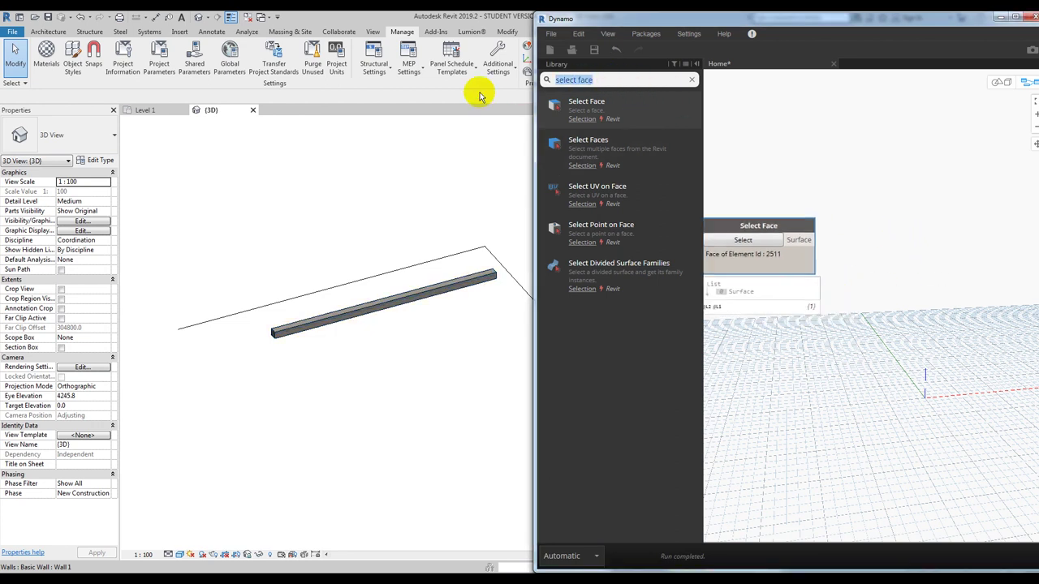
# - Add a Surface.PerimeterCurves node fed by Select Face's Surface output
pyautogui.write('surface')
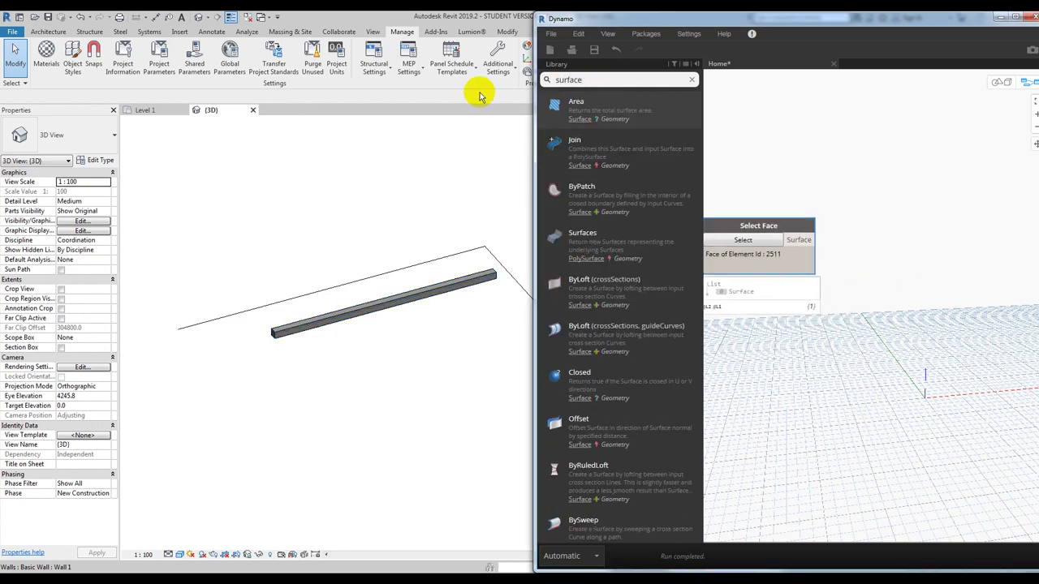
pyautogui.write(' curve')
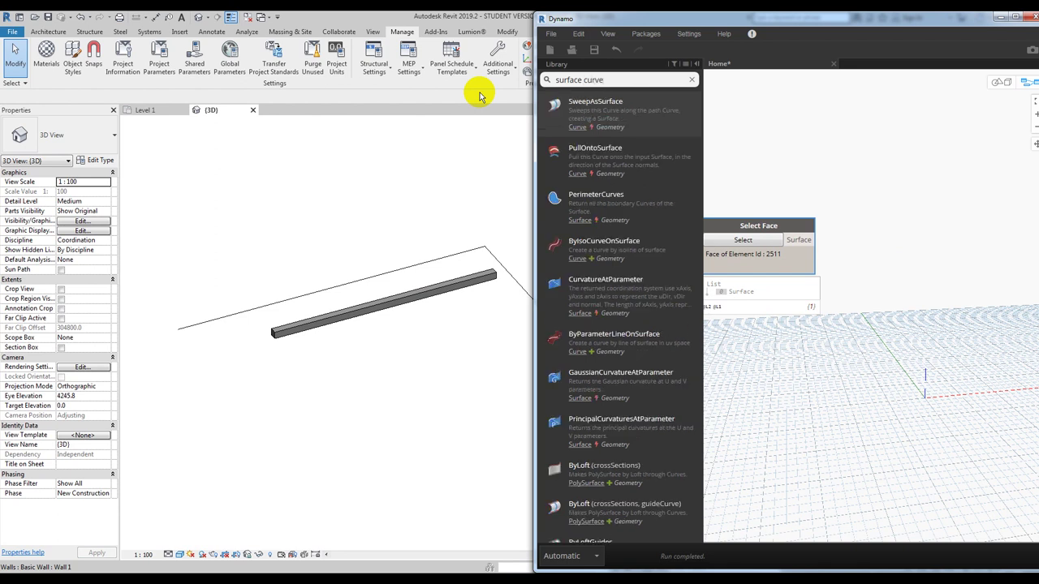
pyautogui.click(596, 195)
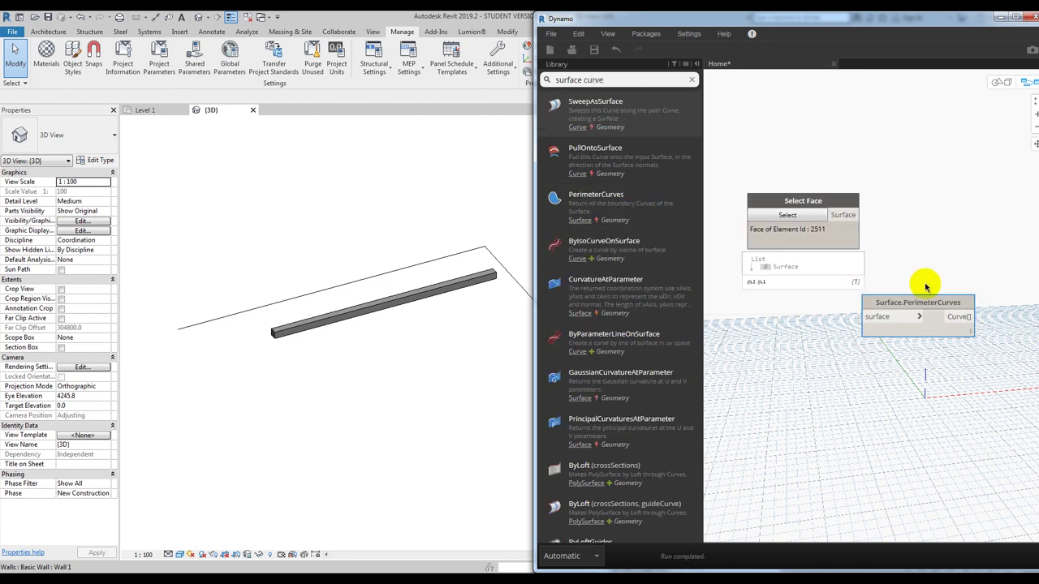
pyautogui.moveTo(901, 303); pyautogui.dragTo(941, 204)
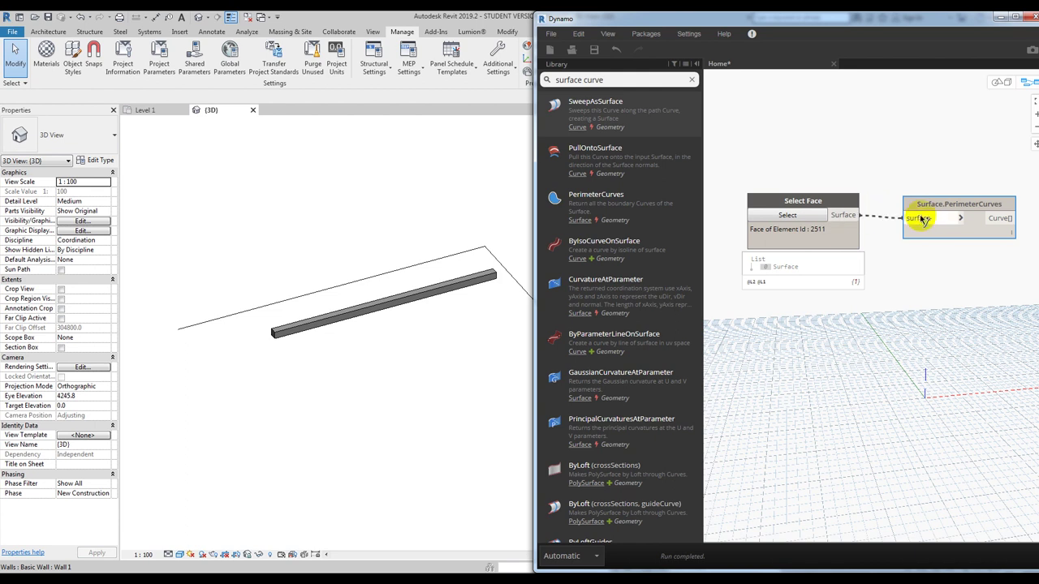
pyautogui.click(919, 218)
pyautogui.click(1005, 244)
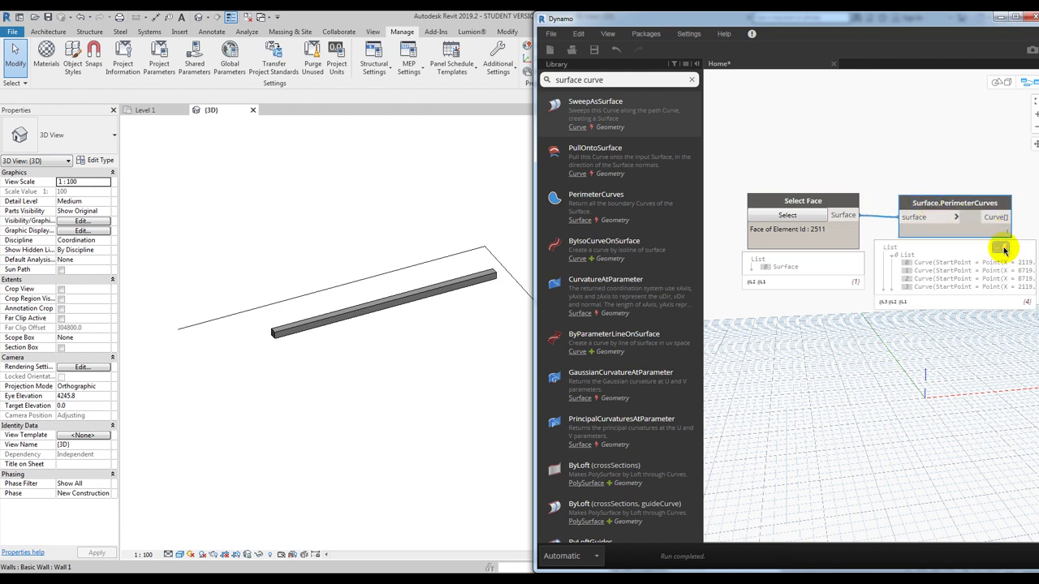
pyautogui.moveTo(950, 157); pyautogui.dragTo(882, 137, button='middle')
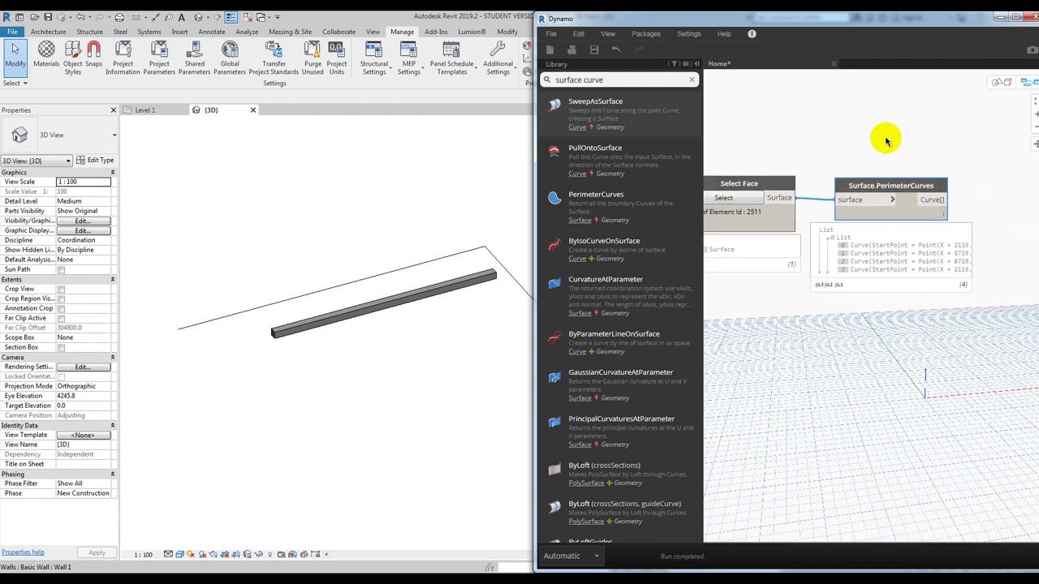
# - Maximize Dynamo, zoom the geometry preview to fit the face's 4 curves, then return to the graph
pyautogui.click(1014, 18)
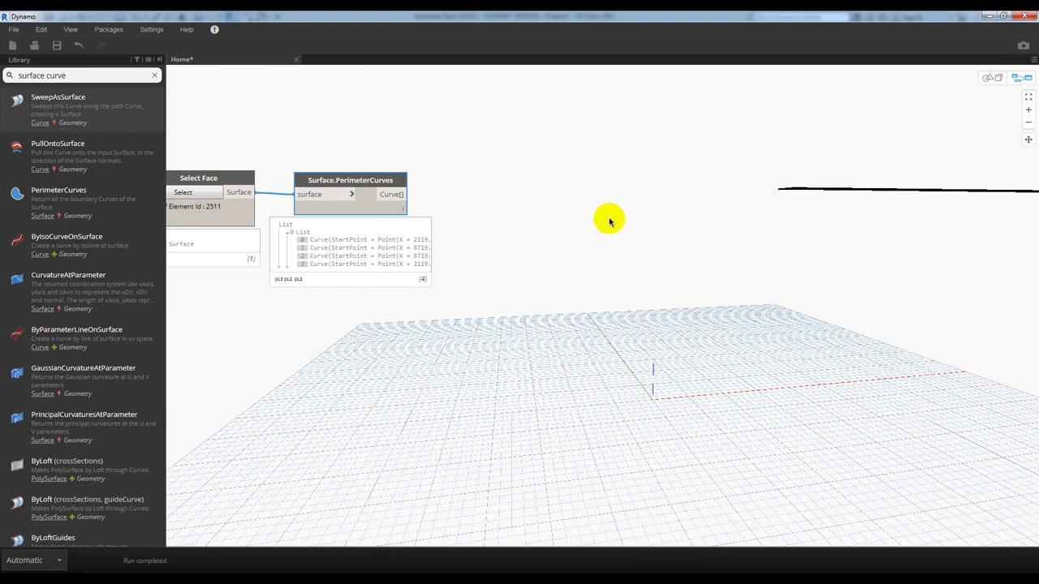
pyautogui.hotkey('ctrl', 'b')
pyautogui.rightClick(597, 194)
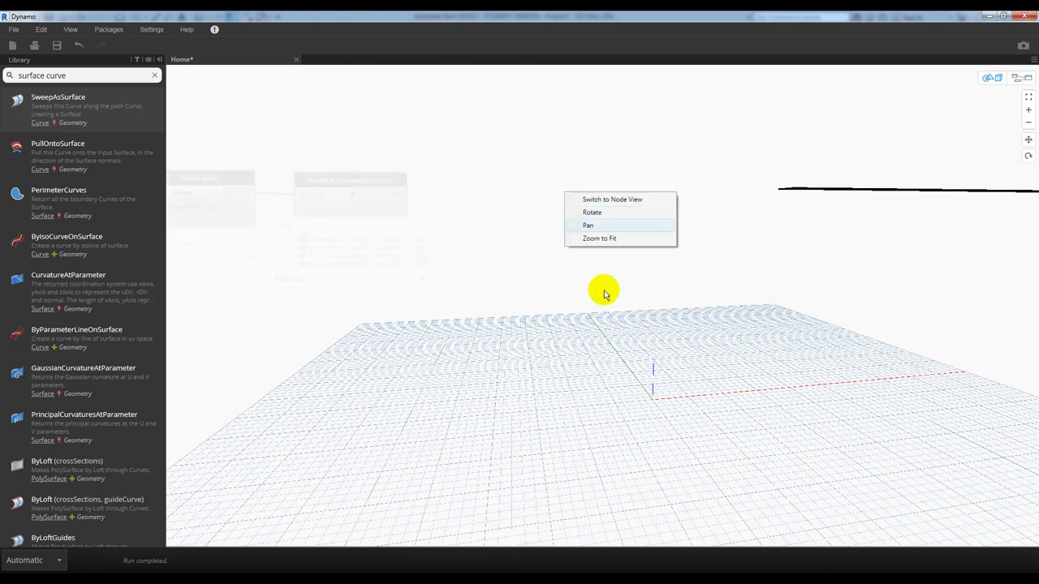
pyautogui.click(601, 242)
pyautogui.moveTo(604, 368)
pyautogui.mouseDown(button='right')
pyautogui.moveTo(577, 349)
pyautogui.moveTo(614, 383)
pyautogui.moveTo(605, 376)
pyautogui.mouseUp(button='right')
pyautogui.hotkey('ctrl', 'b')
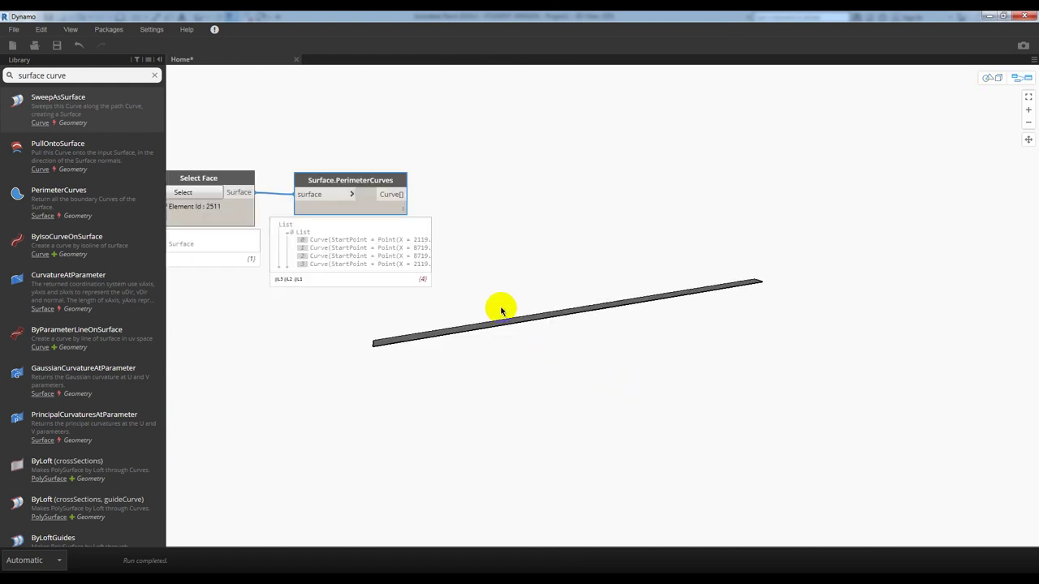
pyautogui.scroll(2, 527, 211)
pyautogui.moveTo(363, 161); pyautogui.dragTo(359, 161)
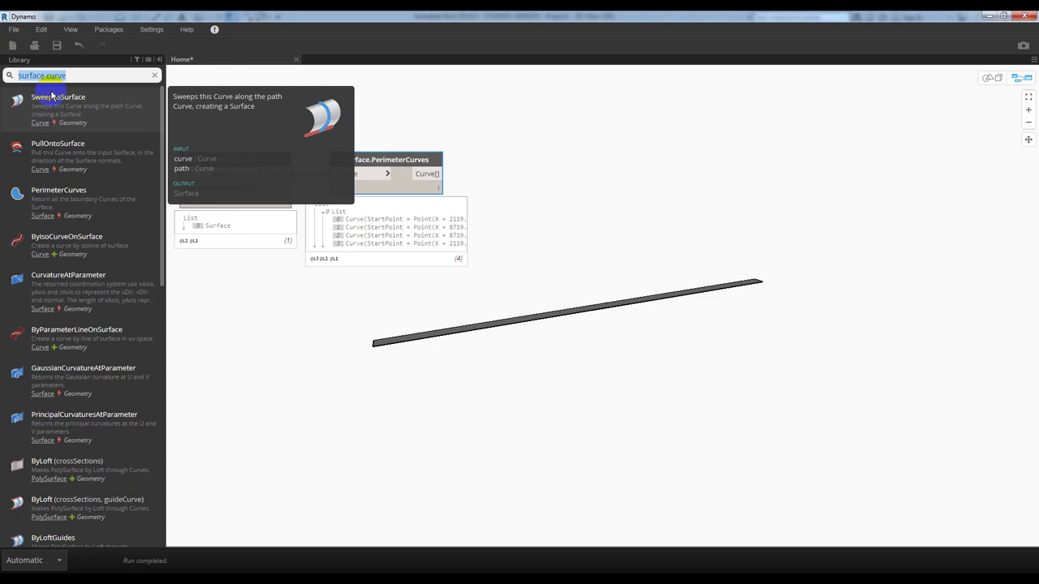
# - Add a Flatten node fed by the Surface.PerimeterCurves output
pyautogui.write('la')
pyautogui.press('BackSpace')
pyautogui.press('BackSpace')
pyautogui.write('flat')
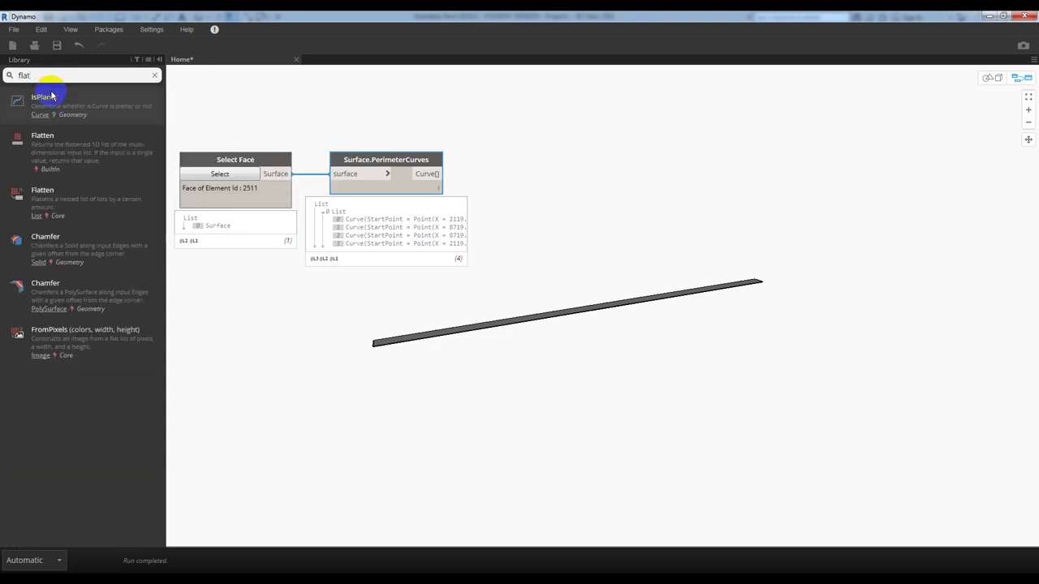
pyautogui.click(70, 152)
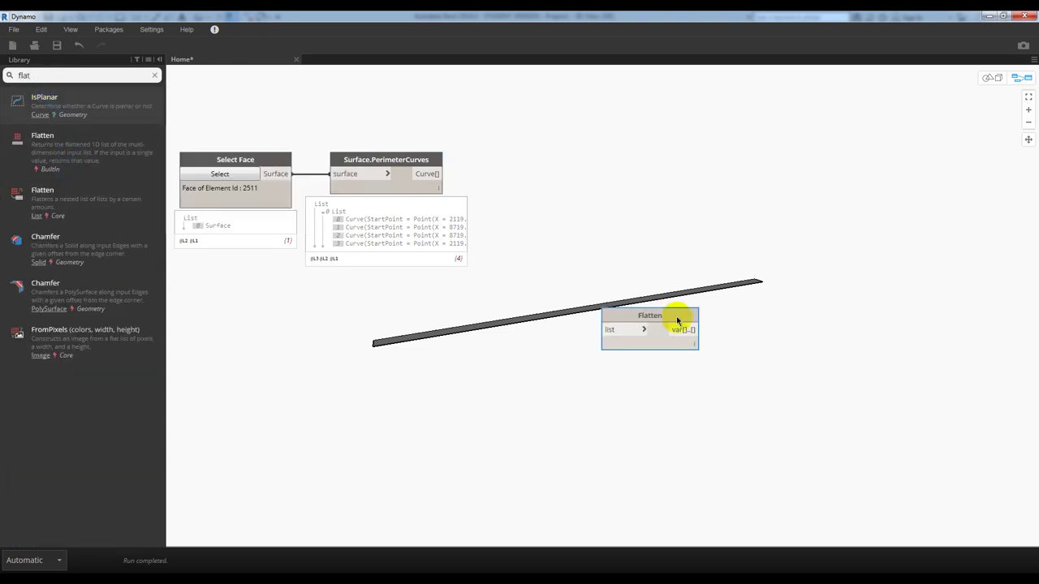
pyautogui.moveTo(677, 320); pyautogui.dragTo(537, 167)
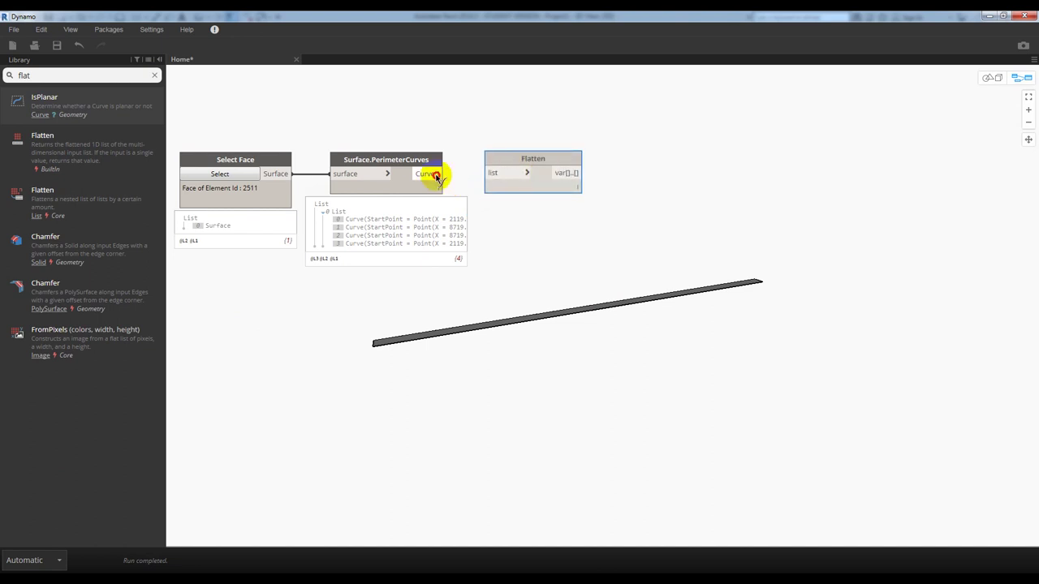
pyautogui.moveTo(436, 176)
pyautogui.mouseDown()
pyautogui.moveTo(506, 177)
pyautogui.moveTo(556, 163)
pyautogui.mouseUp()
pyautogui.moveTo(556, 219)
pyautogui.click(432, 213)
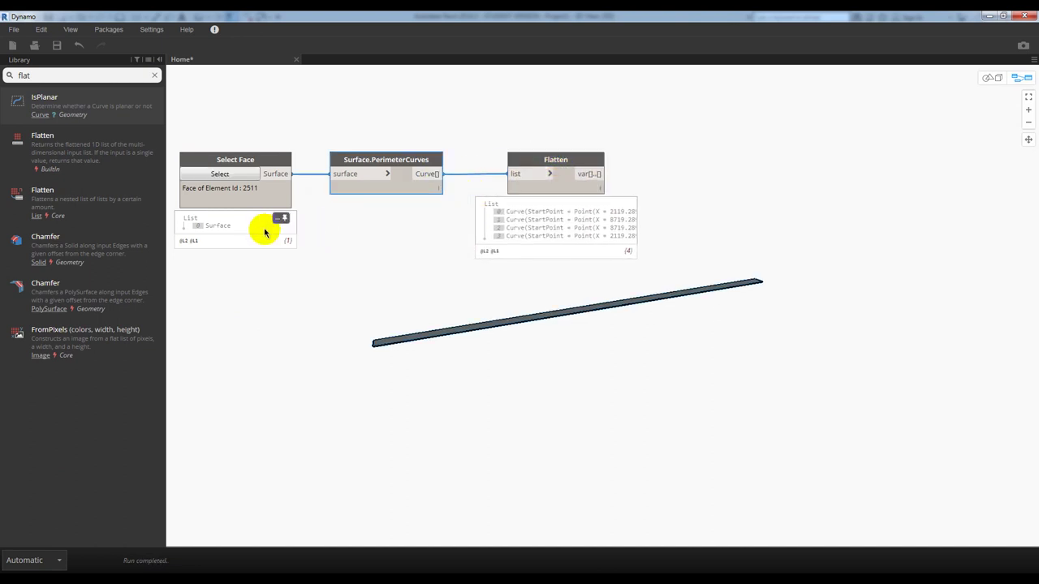
pyautogui.moveTo(742, 185); pyautogui.dragTo(598, 189, button='middle')
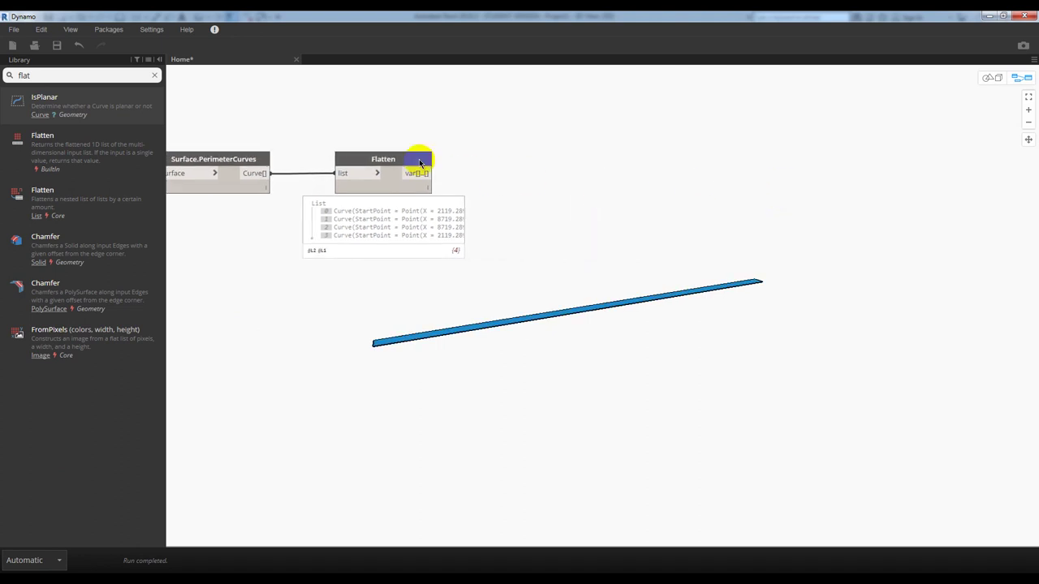
pyautogui.moveTo(419, 162); pyautogui.dragTo(405, 165)
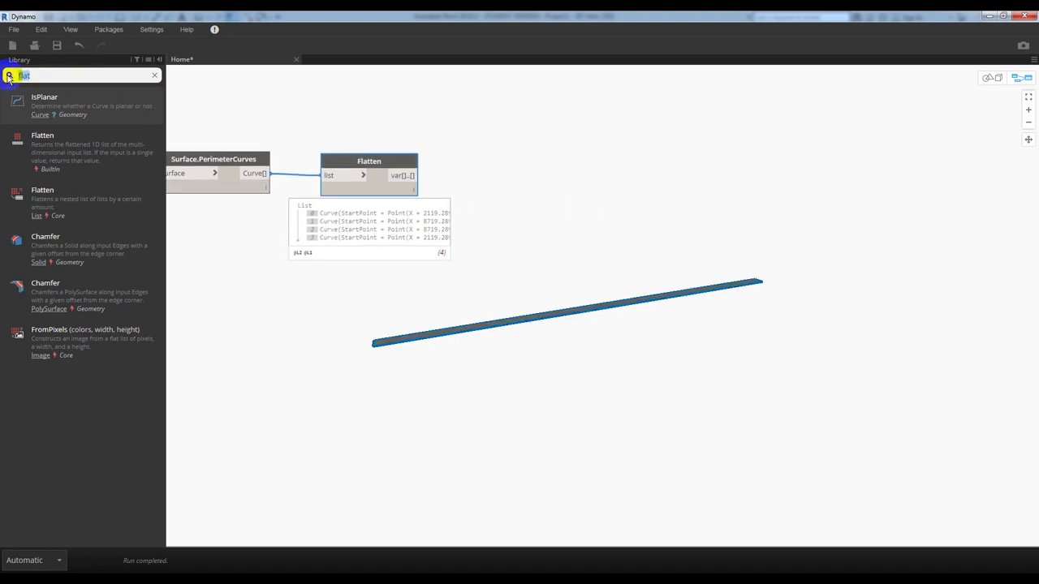
# - Add a Code Block reading a[0]; a[1]; with Flatten's curves wired into input a
pyautogui.write('code')
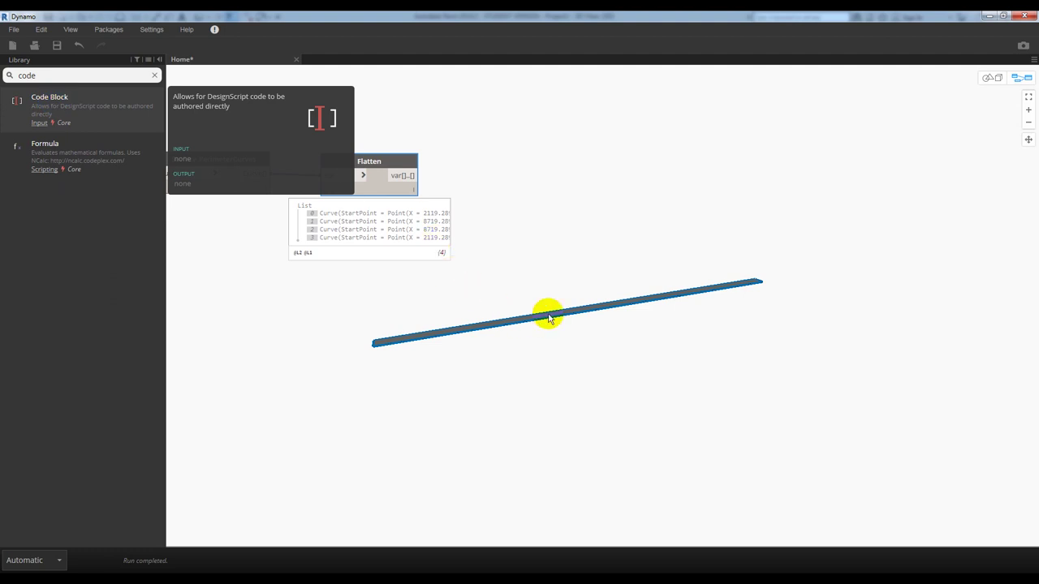
pyautogui.moveTo(659, 331); pyautogui.dragTo(556, 139)
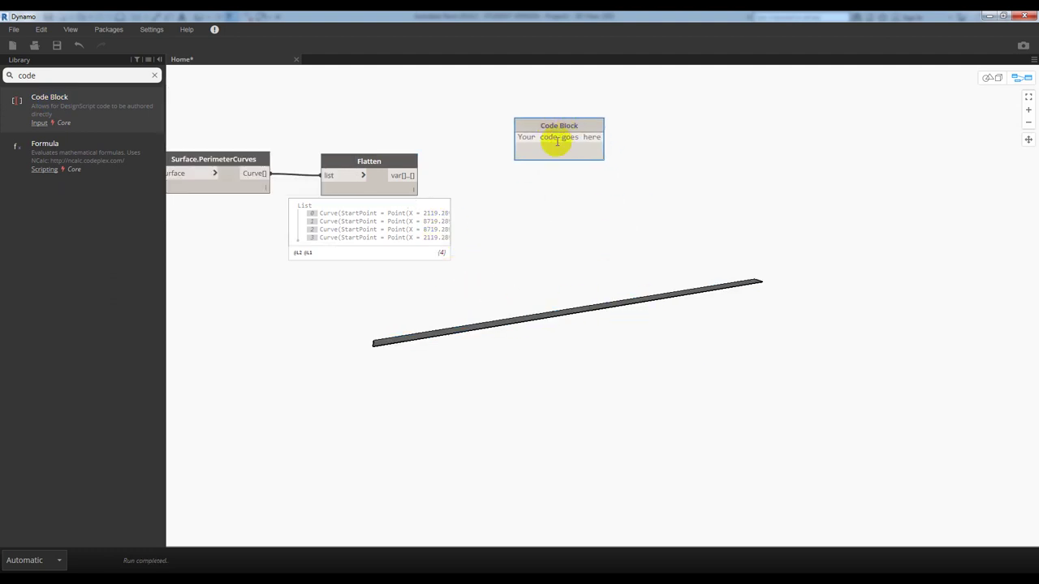
pyautogui.write('a[')
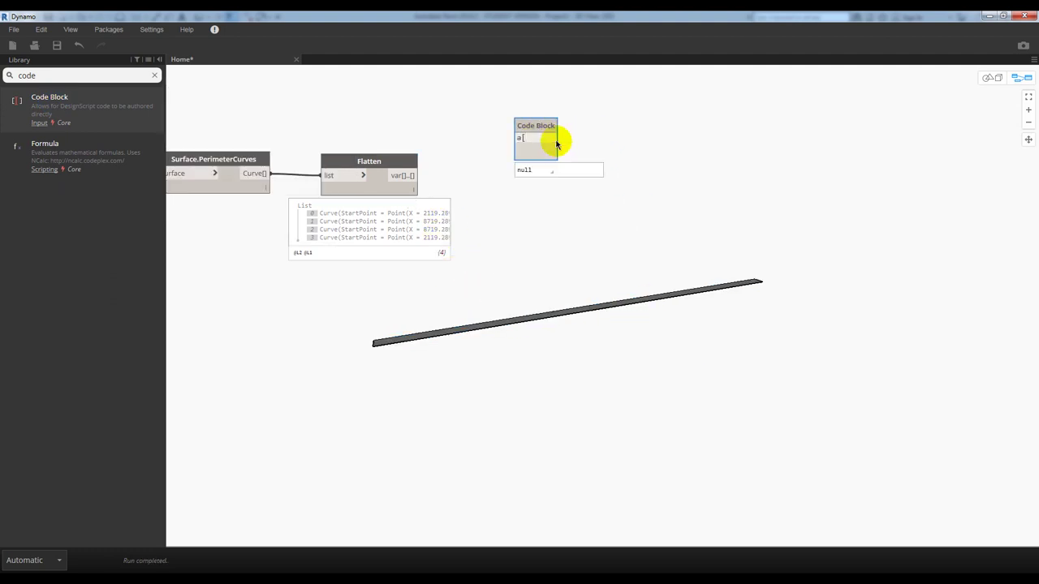
pyautogui.write('0]; a[')
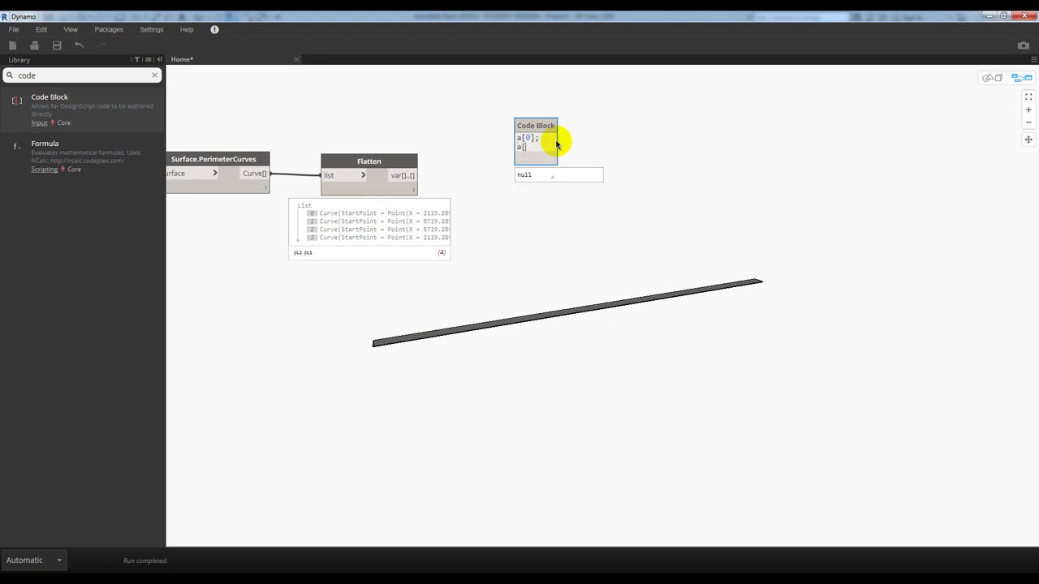
pyautogui.click(641, 122)
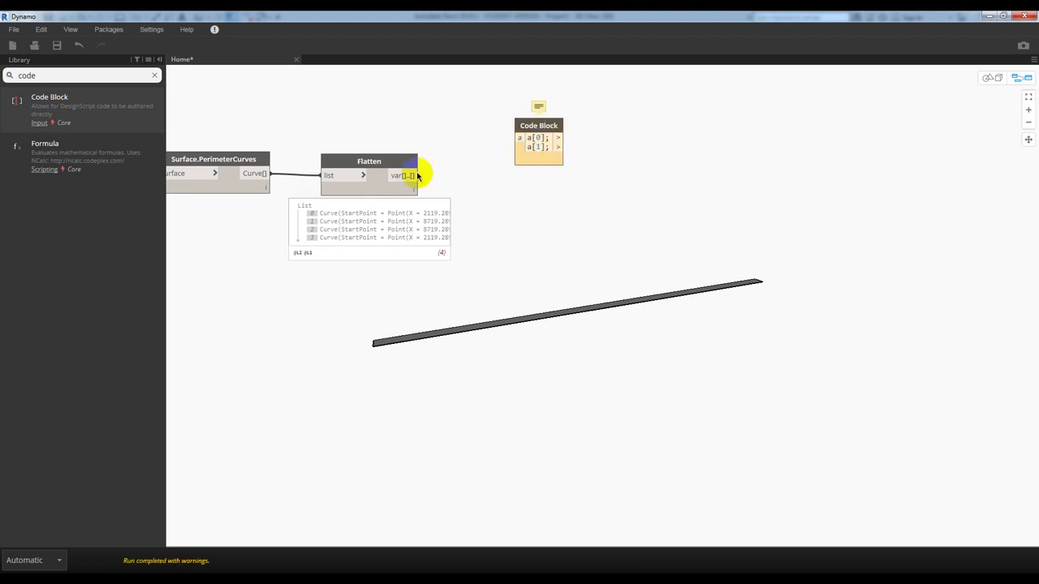
pyautogui.click(415, 175)
pyautogui.click(518, 138)
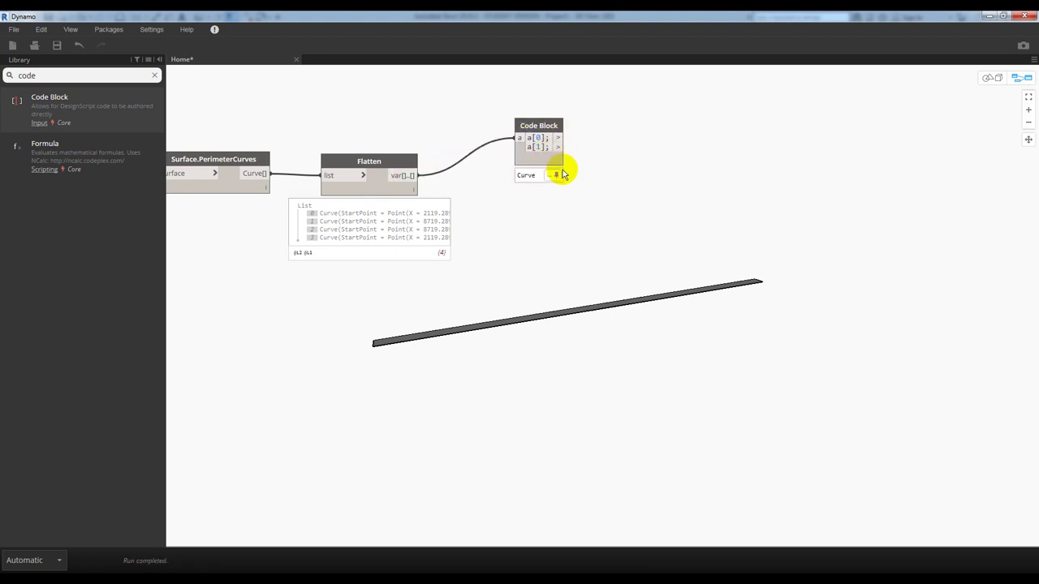
pyautogui.moveTo(642, 143); pyautogui.dragTo(480, 139, button='middle')
pyautogui.click(480, 146)
pyautogui.moveTo(482, 130); pyautogui.dragTo(483, 129)
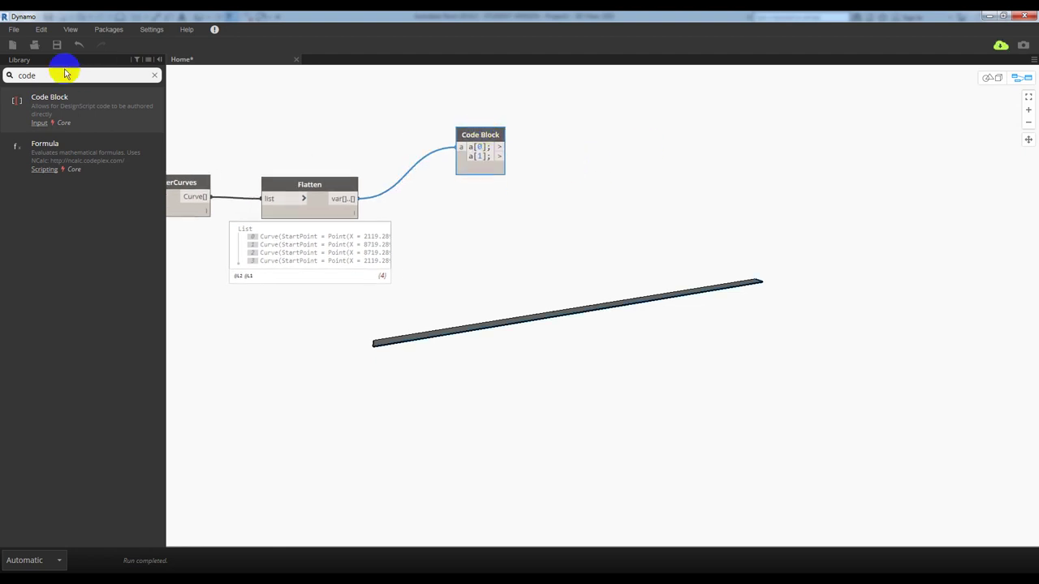
pyautogui.moveTo(53, 74); pyautogui.dragTo(3, 77)
# - Place a > comparison node beside the Code Block, leaving it unwired
pyautogui.write('>')
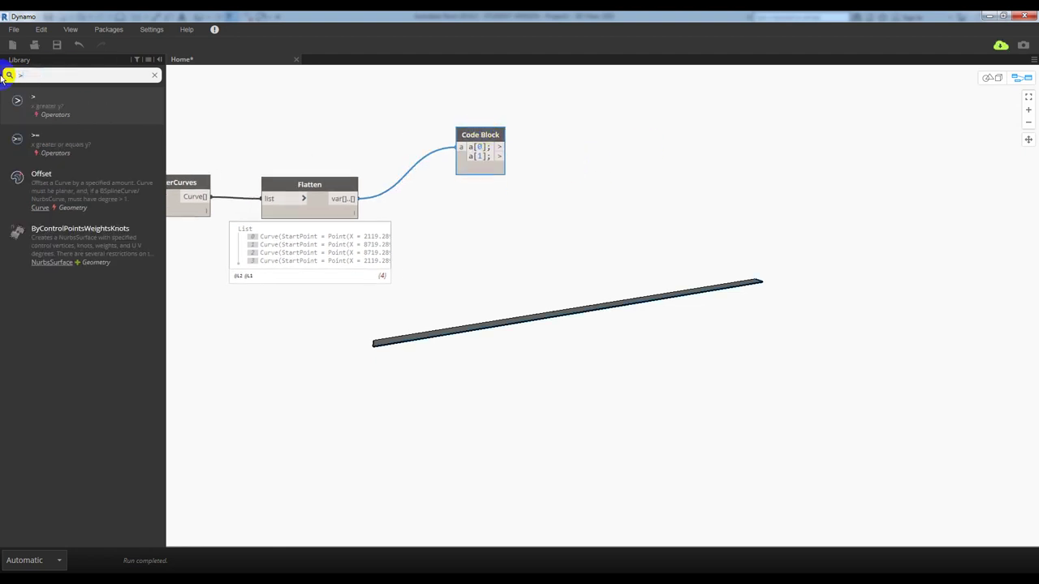
pyautogui.click(58, 97)
pyautogui.moveTo(655, 351); pyautogui.dragTo(605, 118)
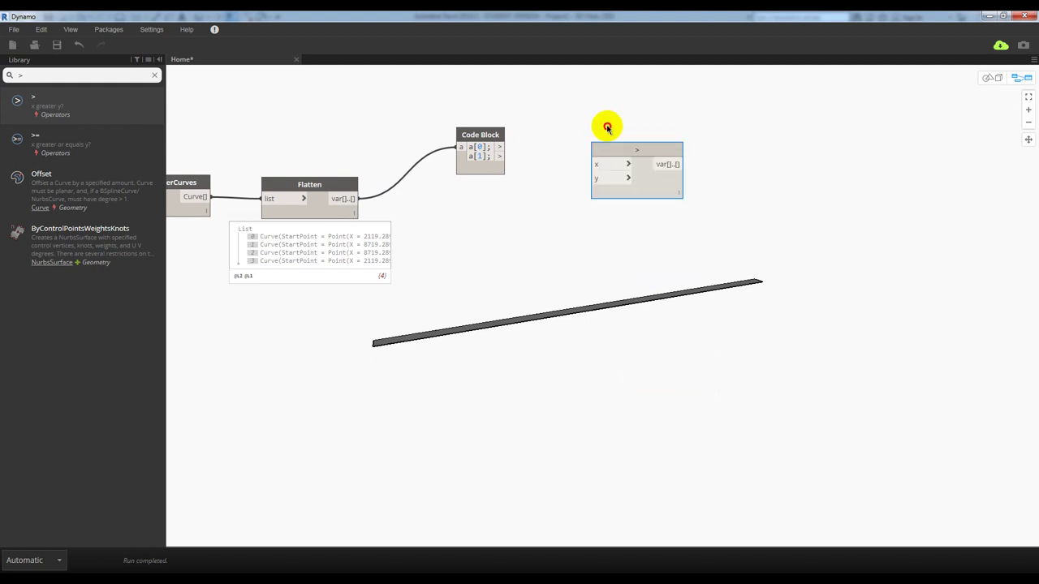
pyautogui.moveTo(500, 147)
pyautogui.mouseDown()
pyautogui.moveTo(586, 132)
pyautogui.moveTo(581, 123)
pyautogui.mouseUp()
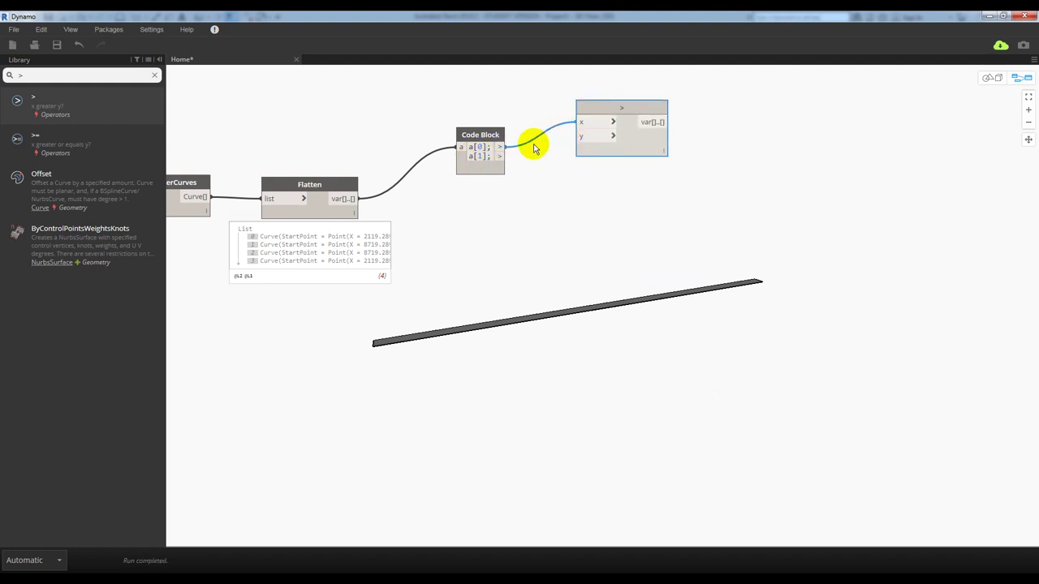
pyautogui.moveTo(499, 156); pyautogui.dragTo(581, 135)
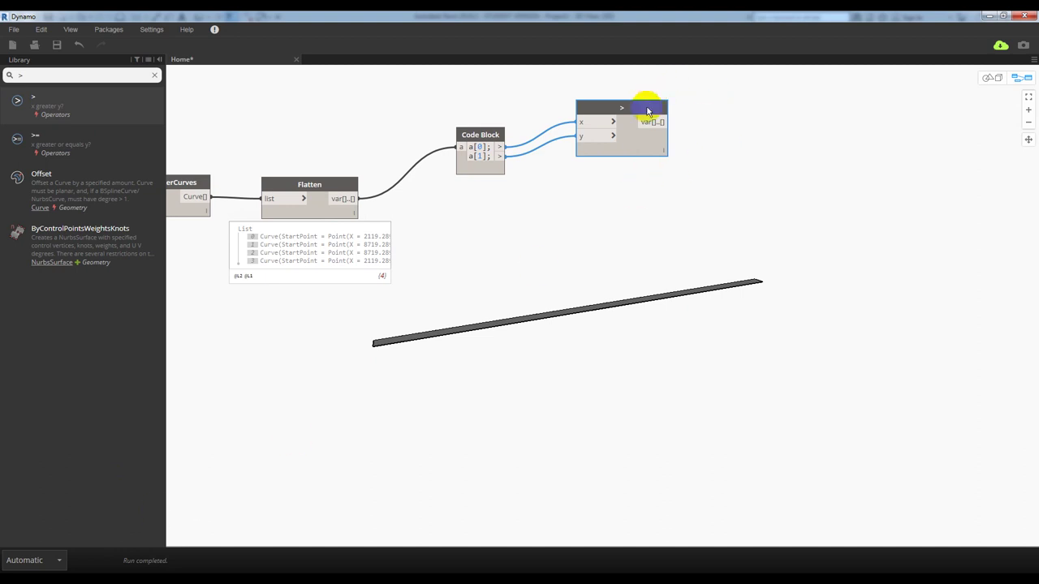
pyautogui.moveTo(639, 111); pyautogui.dragTo(643, 122)
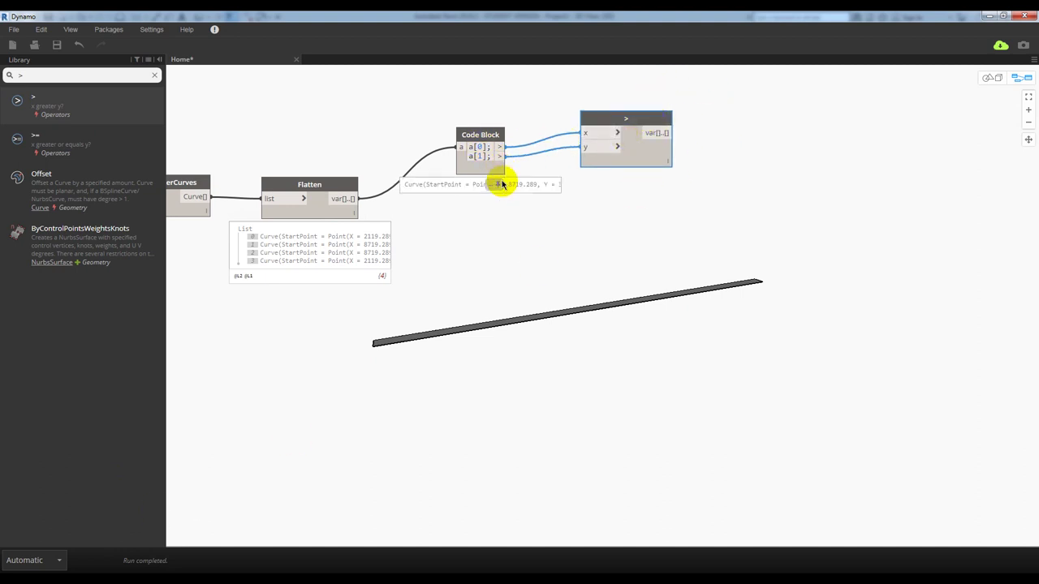
pyautogui.moveTo(598, 132); pyautogui.dragTo(547, 146)
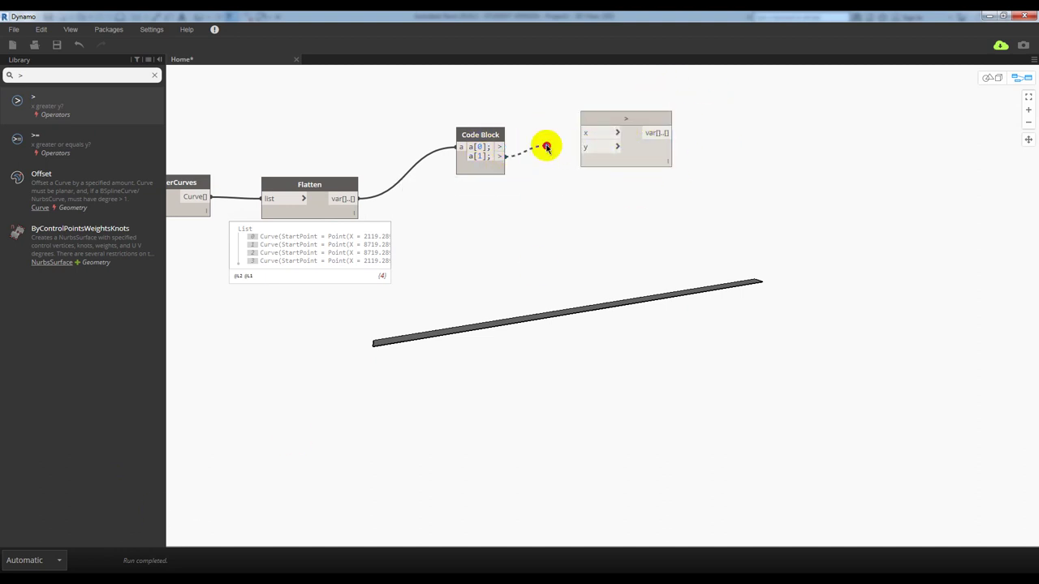
# - Add two Curve.Length nodes, the second pasted as a copy of the first
pyautogui.moveTo(77, 77); pyautogui.dragTo(2, 80)
pyautogui.write('cur')
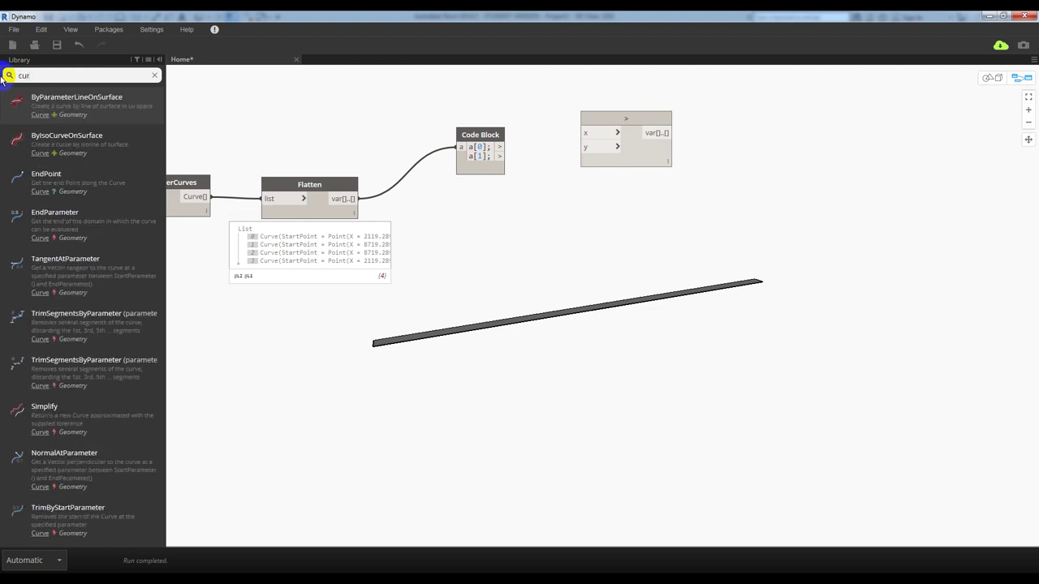
pyautogui.write('ve leng')
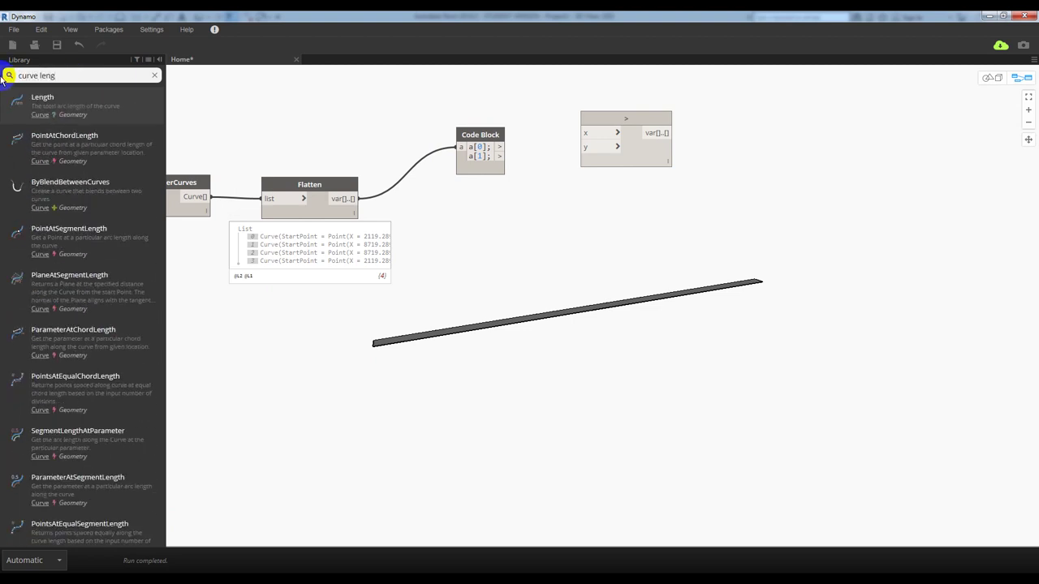
pyautogui.click(36, 97)
pyautogui.moveTo(622, 279); pyautogui.dragTo(583, 187)
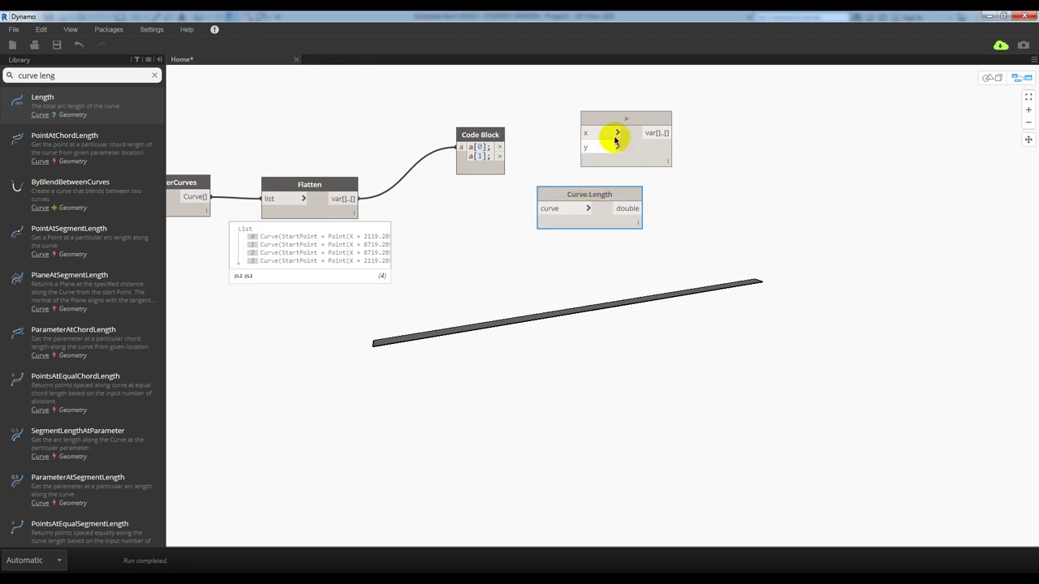
pyautogui.moveTo(613, 119); pyautogui.dragTo(690, 120)
pyautogui.moveTo(588, 199); pyautogui.dragTo(578, 131)
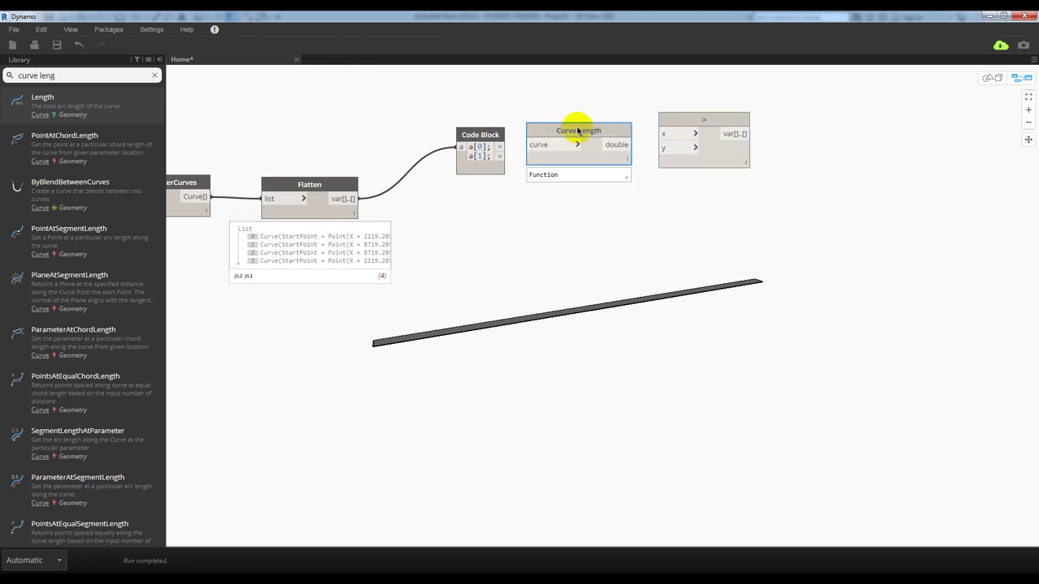
pyautogui.hotkey('ctrl', 'c')
pyautogui.hotkey('ctrl', 'v')
pyautogui.moveTo(557, 204); pyautogui.dragTo(575, 184)
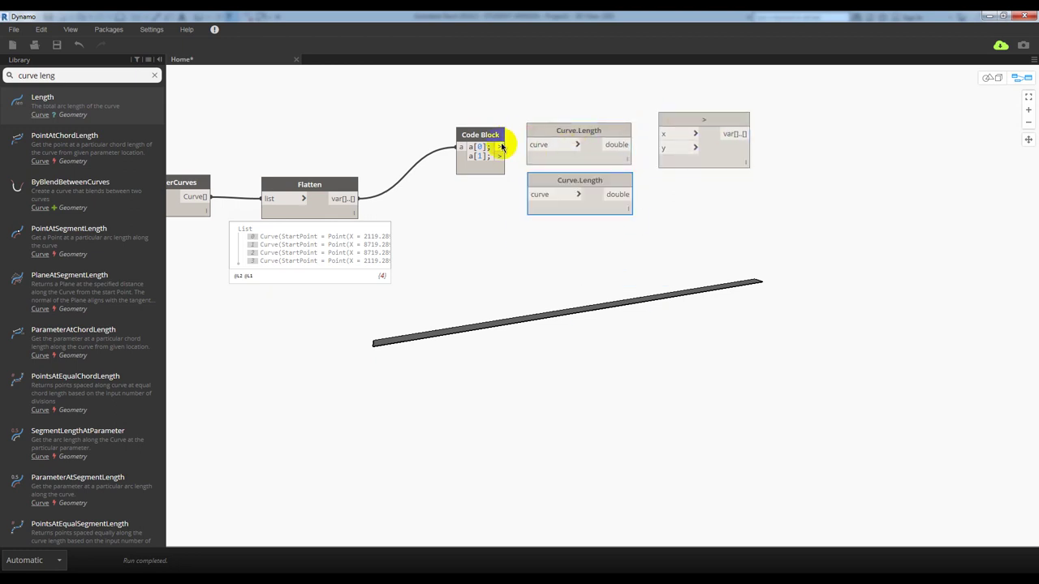
# - Wire a[0] and a[1] into the Curve.Length nodes and their lengths into > x and y
pyautogui.moveTo(501, 147)
pyautogui.mouseDown()
pyautogui.moveTo(532, 145)
pyautogui.moveTo(532, 194)
pyautogui.mouseUp()
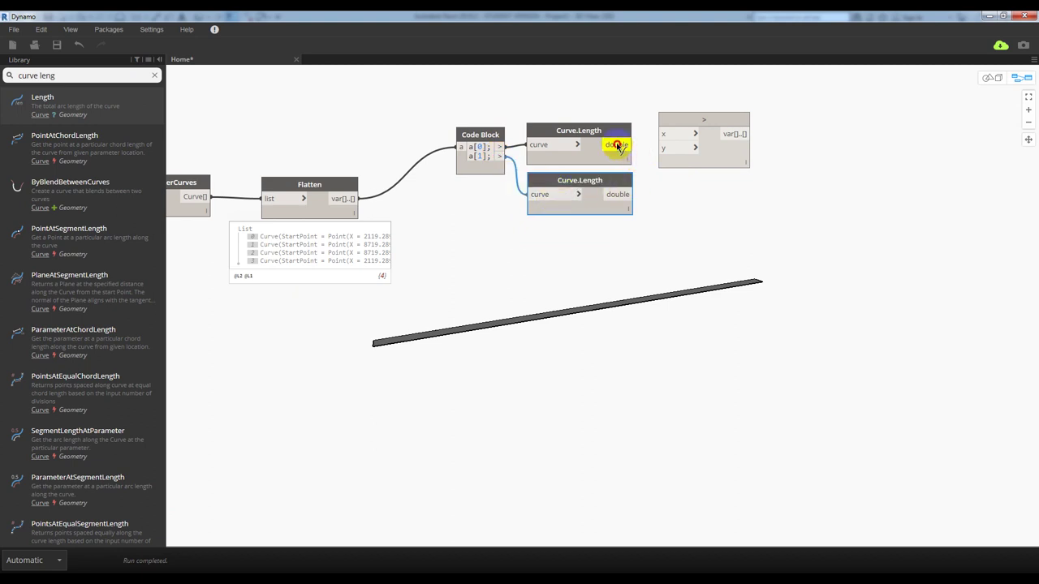
pyautogui.moveTo(616, 144); pyautogui.dragTo(663, 133)
pyautogui.moveTo(617, 194); pyautogui.dragTo(663, 148)
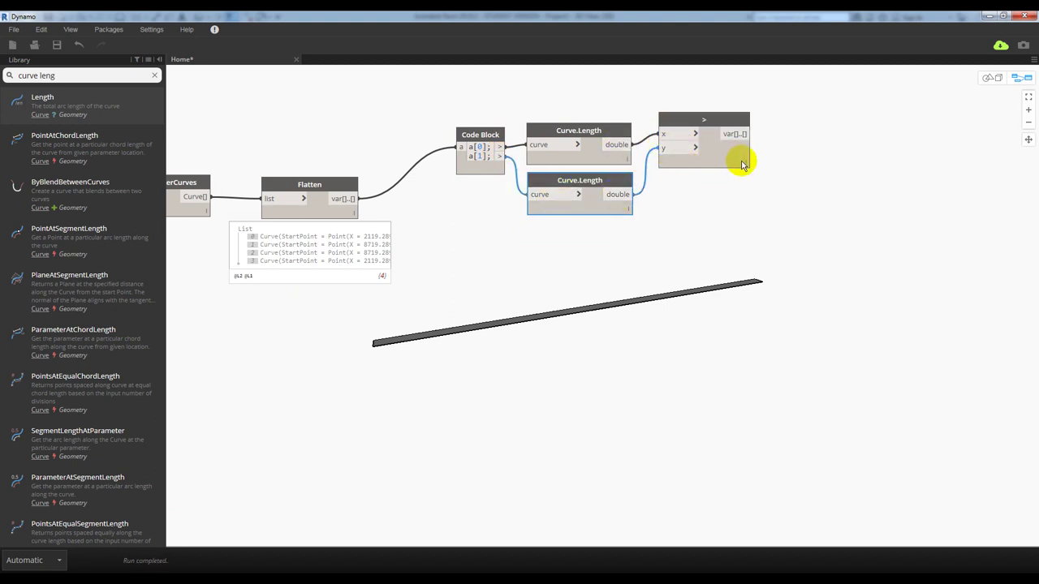
pyautogui.moveTo(726, 115); pyautogui.dragTo(730, 124)
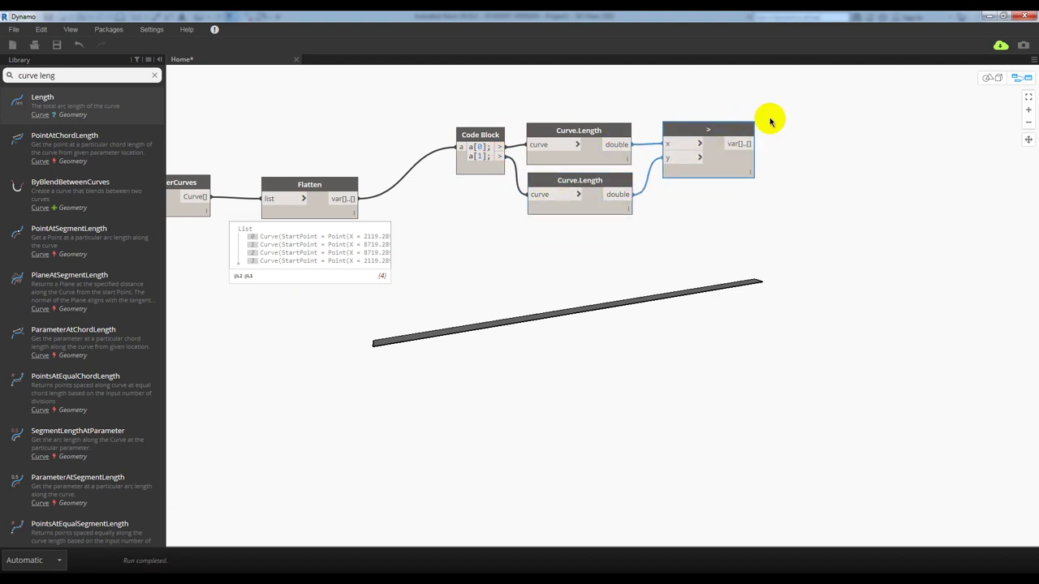
pyautogui.moveTo(771, 121); pyautogui.dragTo(598, 122, button='middle')
pyautogui.moveTo(538, 128); pyautogui.dragTo(531, 134)
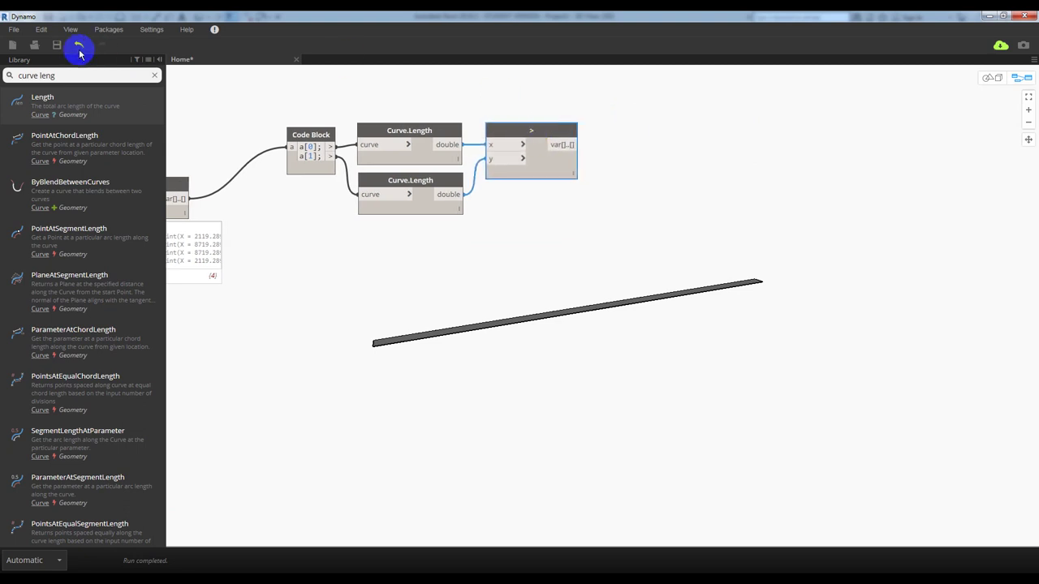
pyautogui.moveTo(70, 75); pyautogui.dragTo(4, 78)
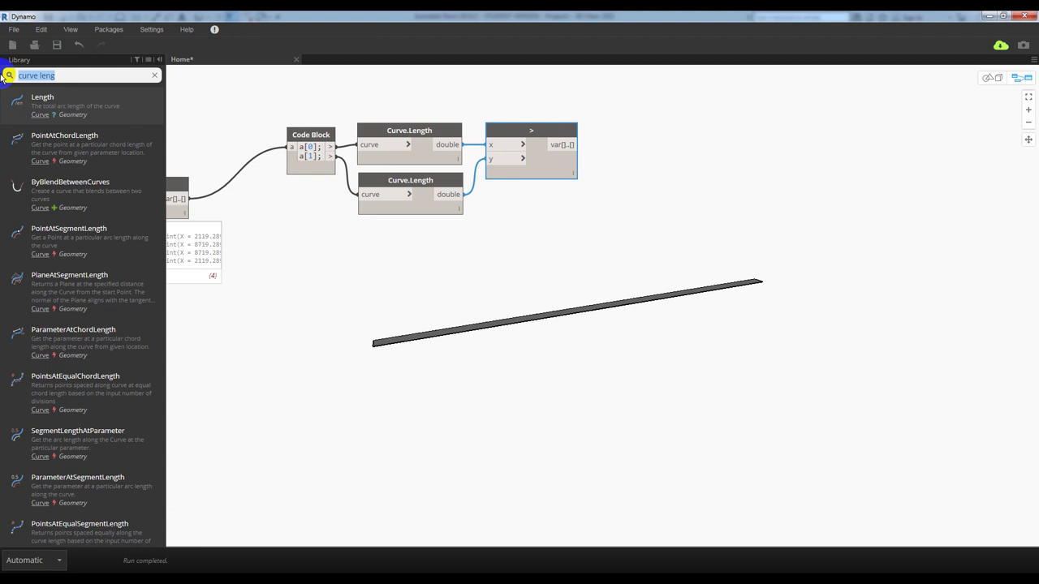
# - Place an If node at the upper right of the > node and shift the Code Block down-left
pyautogui.write('if')
pyautogui.click(32, 93)
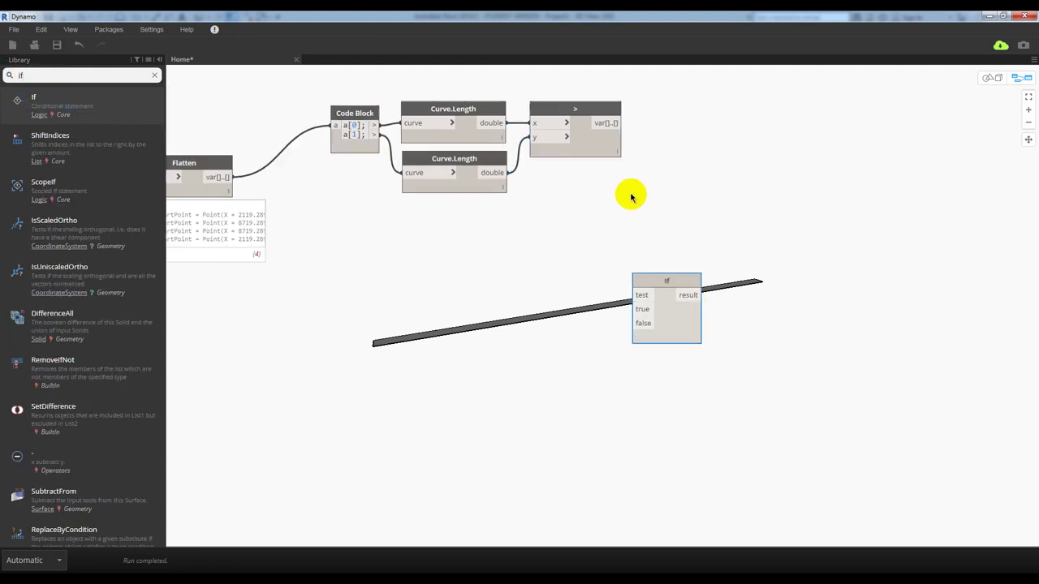
pyautogui.moveTo(667, 281); pyautogui.dragTo(730, 109)
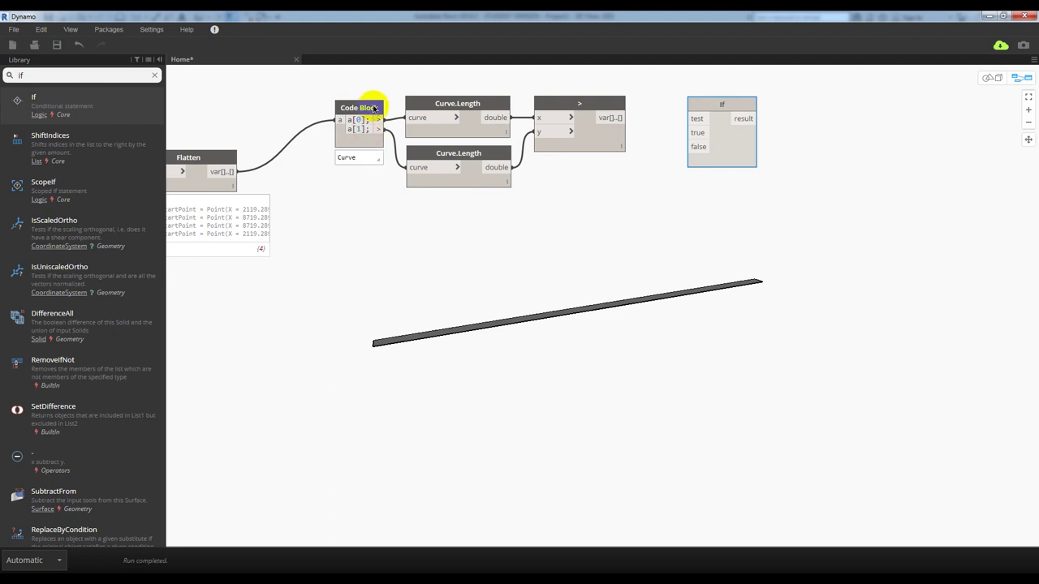
pyautogui.moveTo(373, 108); pyautogui.dragTo(365, 178)
pyautogui.moveTo(466, 104); pyautogui.dragTo(477, 88)
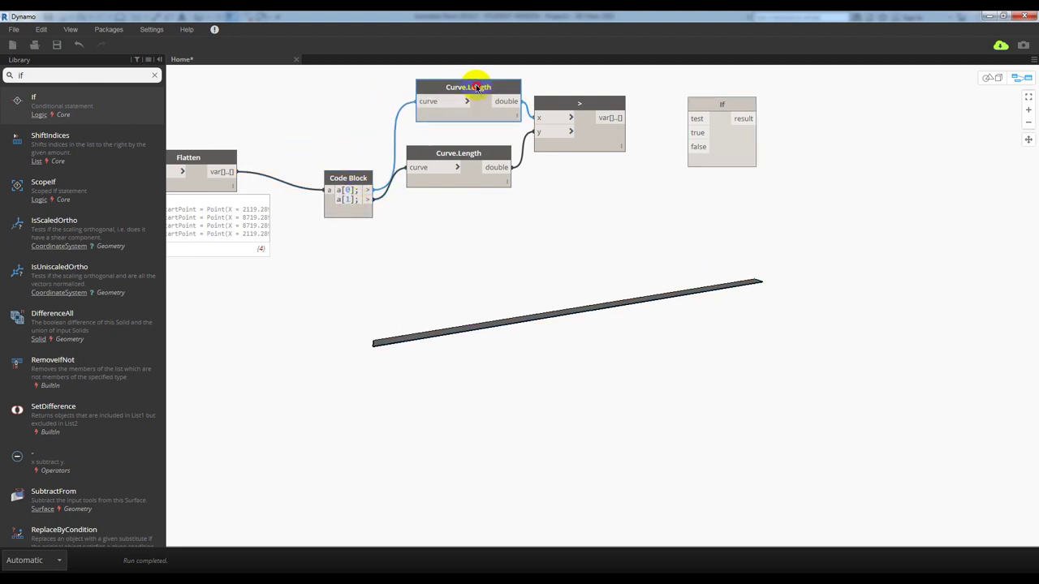
pyautogui.moveTo(496, 152); pyautogui.dragTo(505, 135)
pyautogui.moveTo(572, 103); pyautogui.dragTo(581, 97)
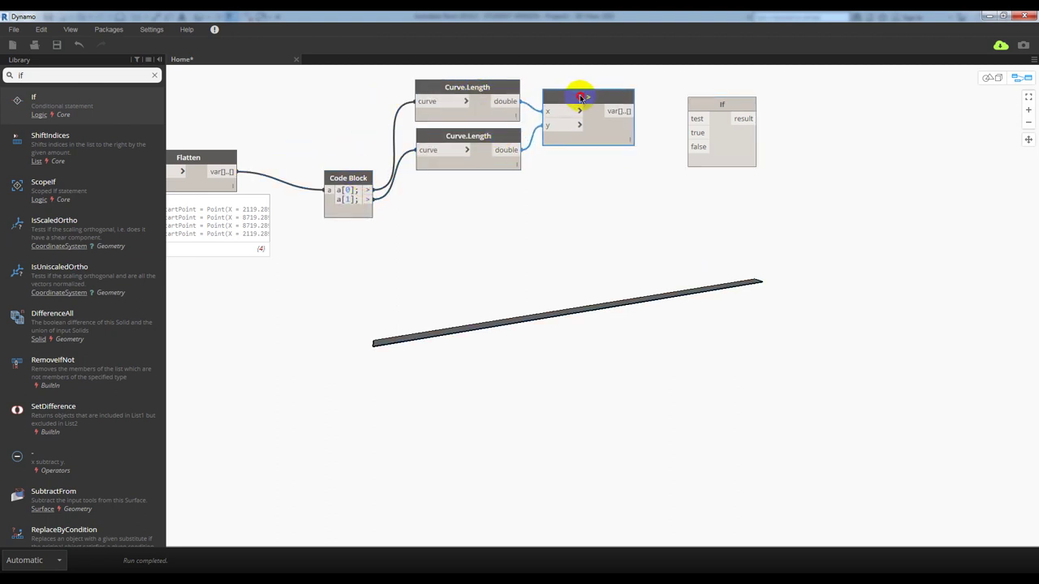
pyautogui.moveTo(347, 185); pyautogui.dragTo(347, 168)
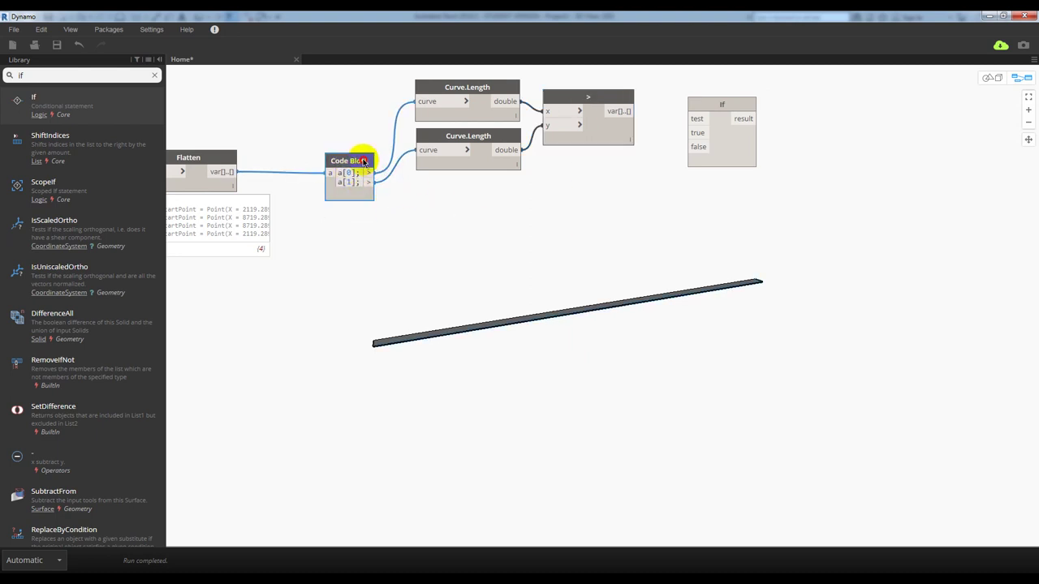
pyautogui.moveTo(366, 155); pyautogui.dragTo(363, 153)
pyautogui.moveTo(388, 204); pyautogui.dragTo(493, 186, button='middle')
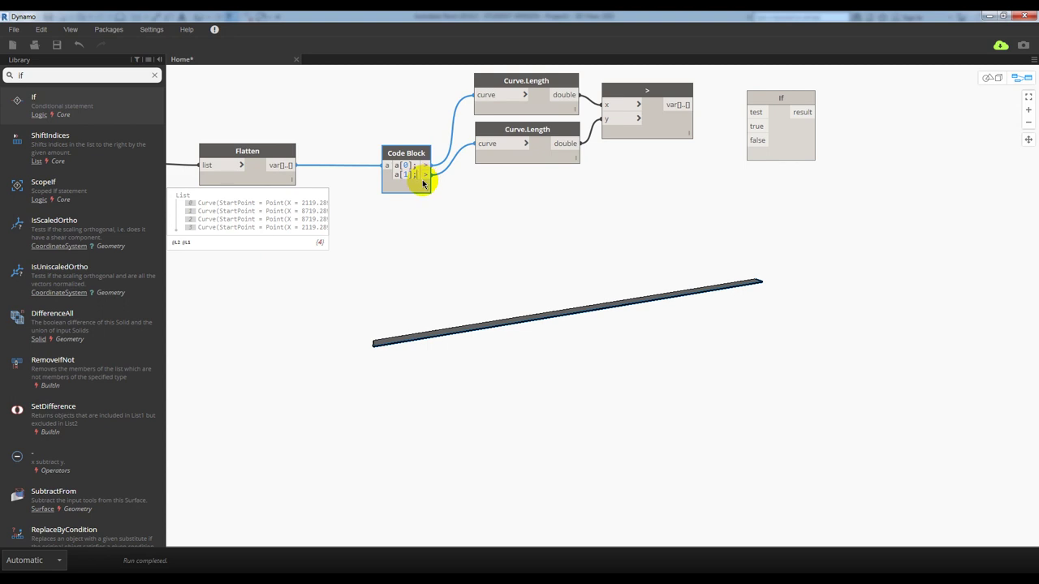
pyautogui.moveTo(476, 195); pyautogui.dragTo(494, 190, button='middle')
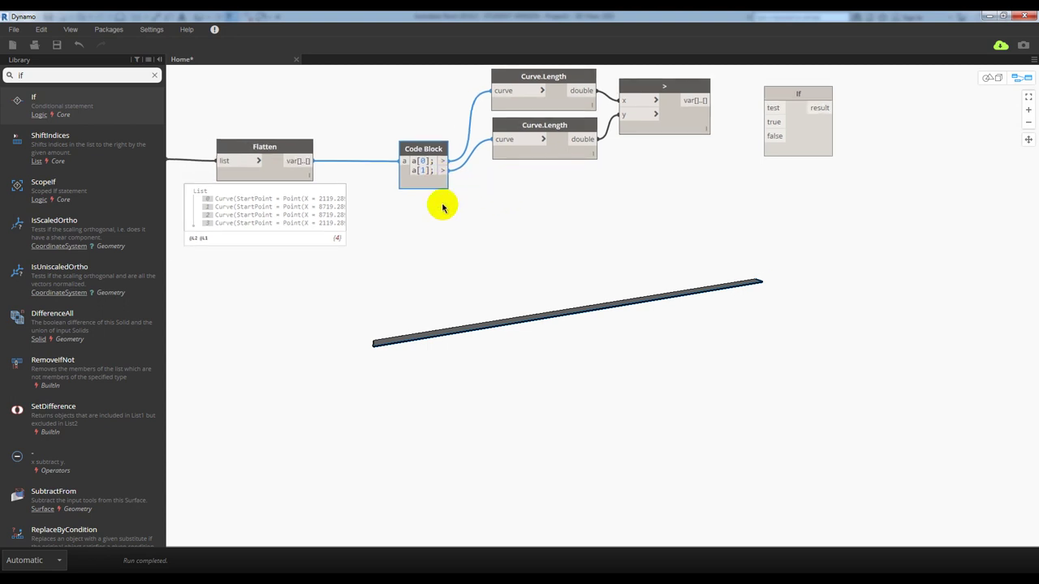
pyautogui.moveTo(444, 213); pyautogui.dragTo(463, 206, button='middle')
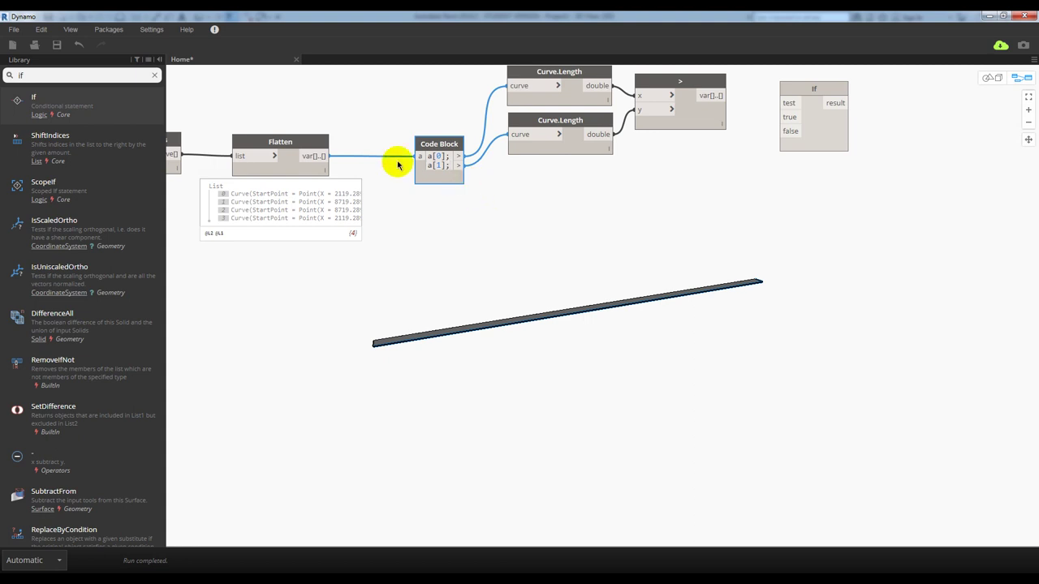
pyautogui.click(54, 71)
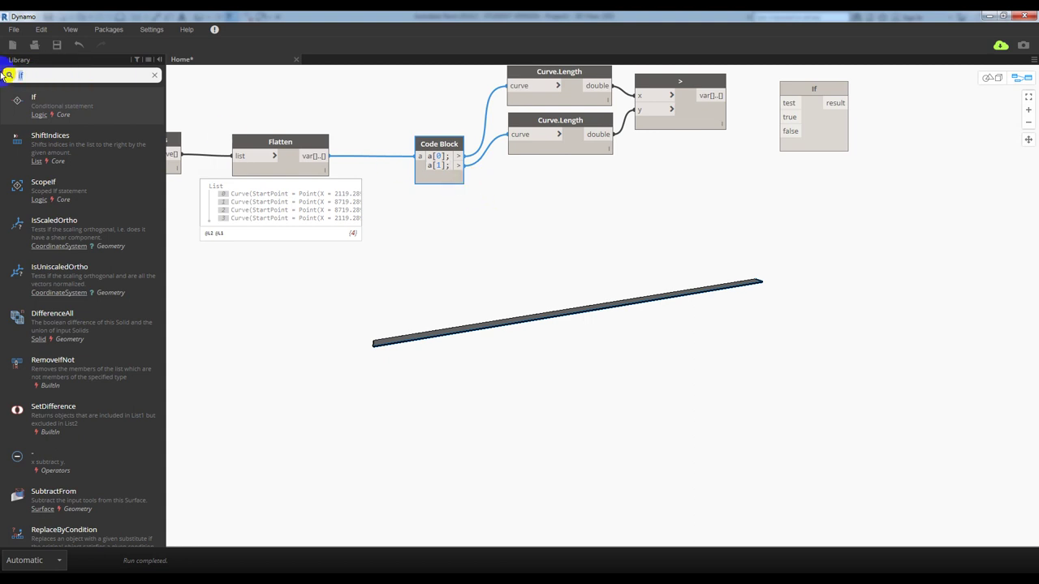
pyautogui.write('code')
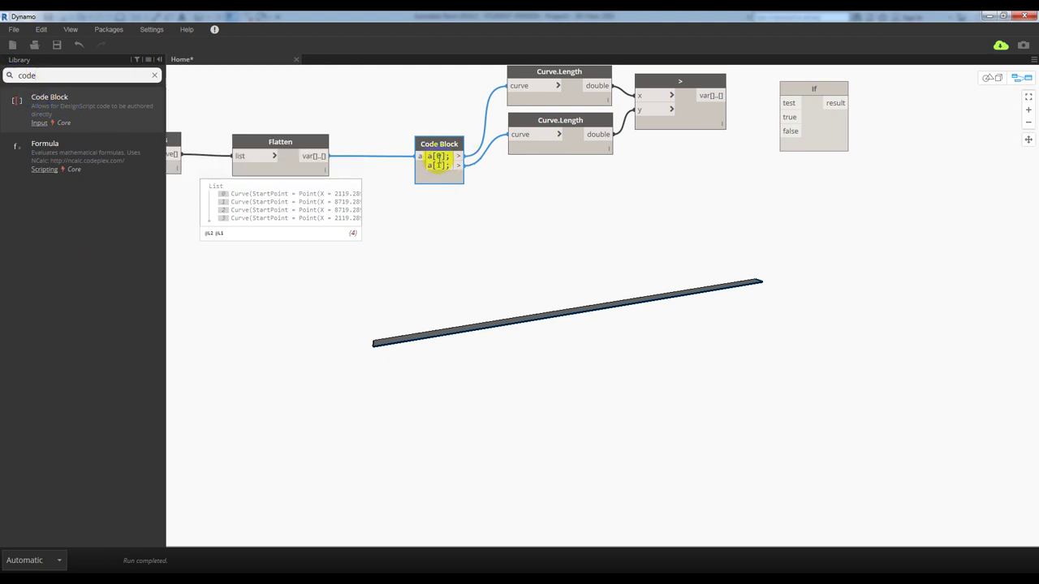
pyautogui.click(97, 110)
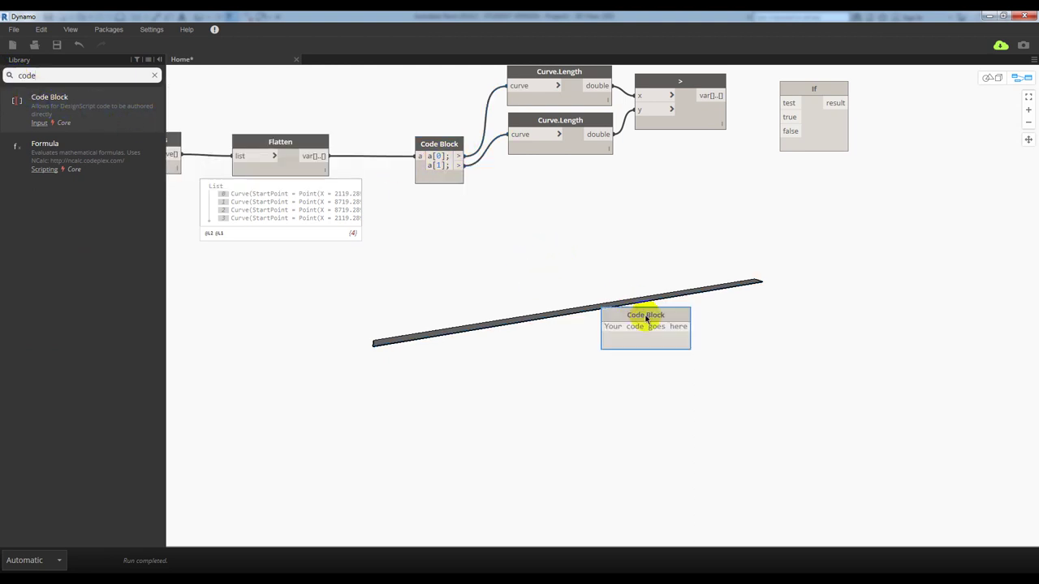
pyautogui.moveTo(647, 315); pyautogui.dragTo(284, 265)
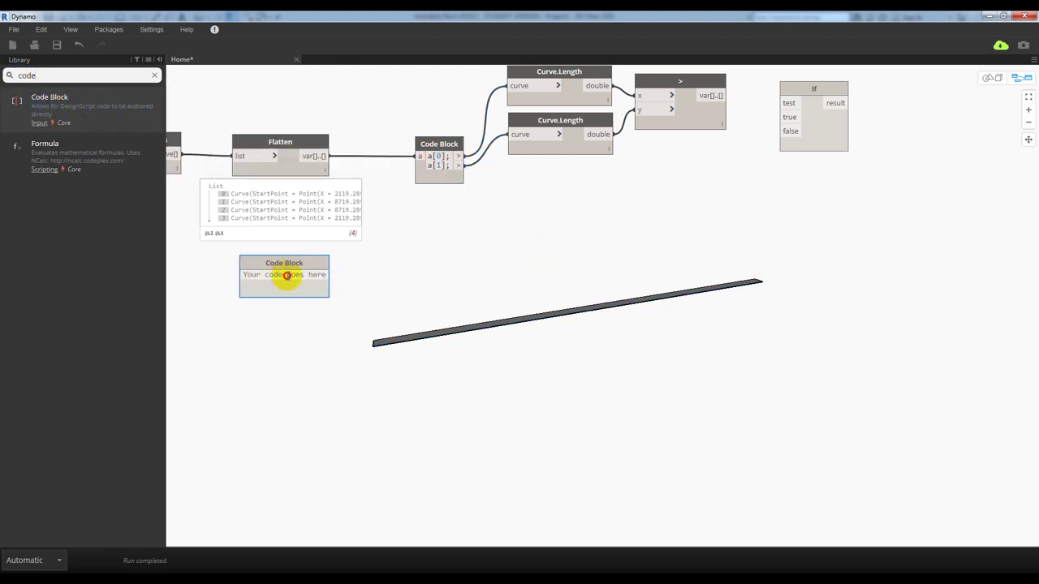
pyautogui.write('1..4;')
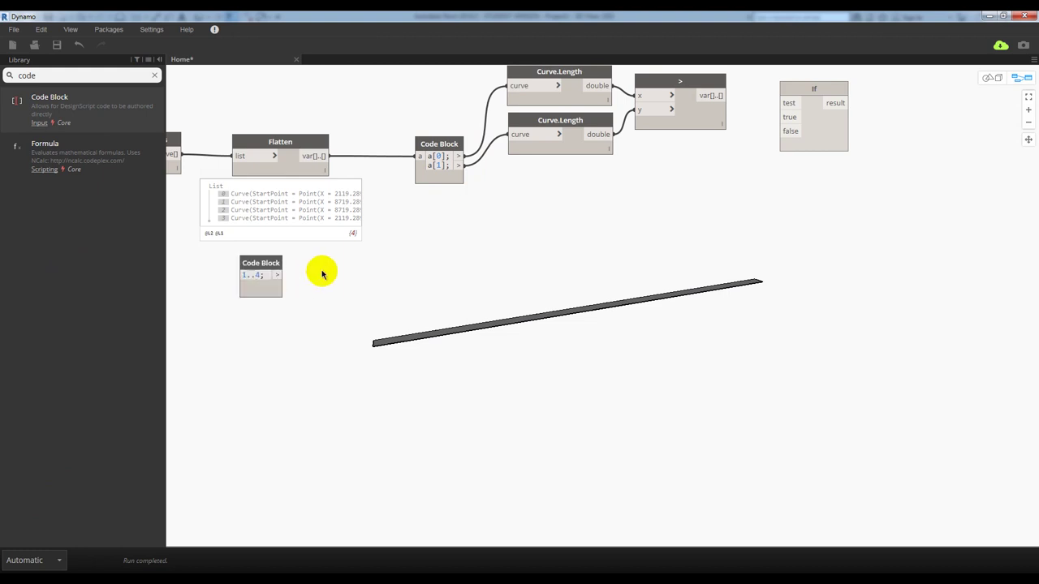
pyautogui.click(320, 271)
pyautogui.moveTo(306, 257); pyautogui.dragTo(332, 277)
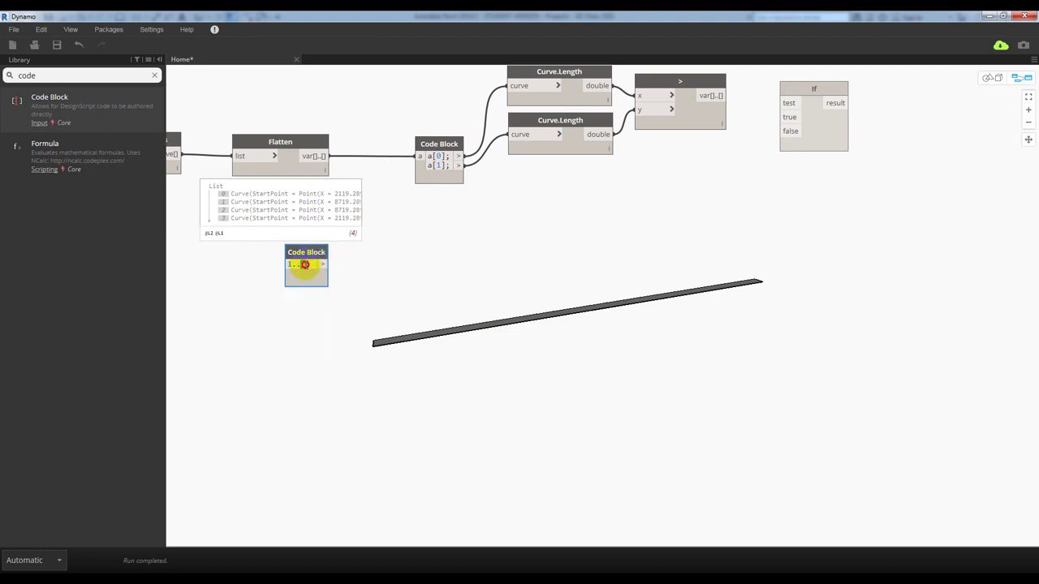
pyautogui.doubleClick(305, 263)
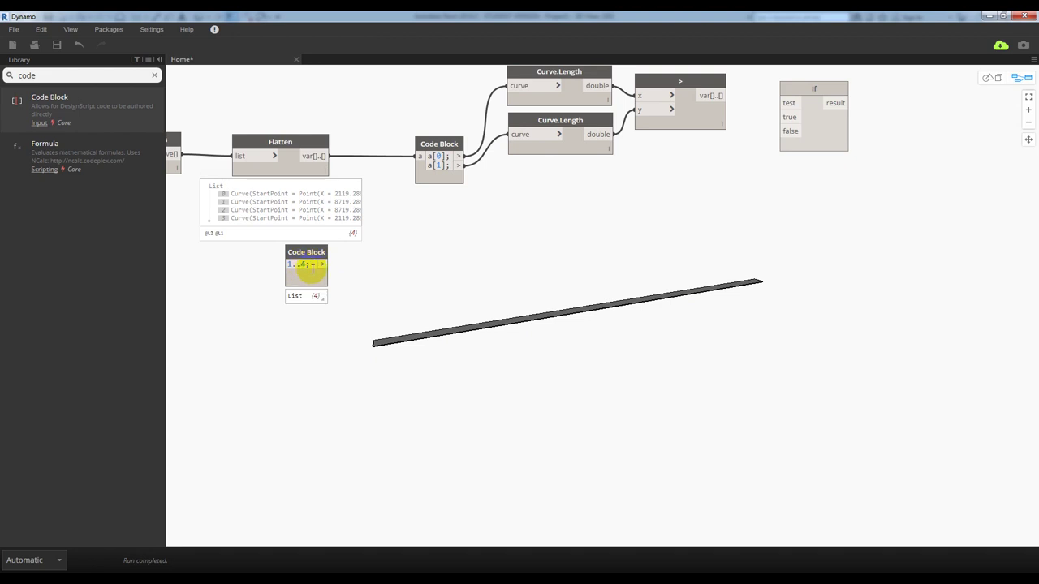
pyautogui.moveTo(306, 296)
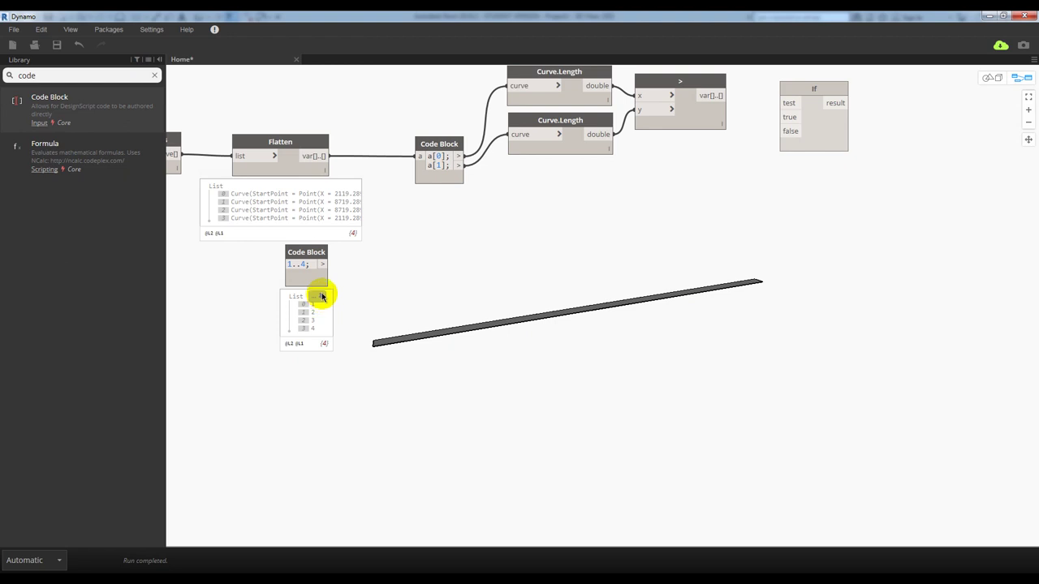
pyautogui.rightClick(314, 258)
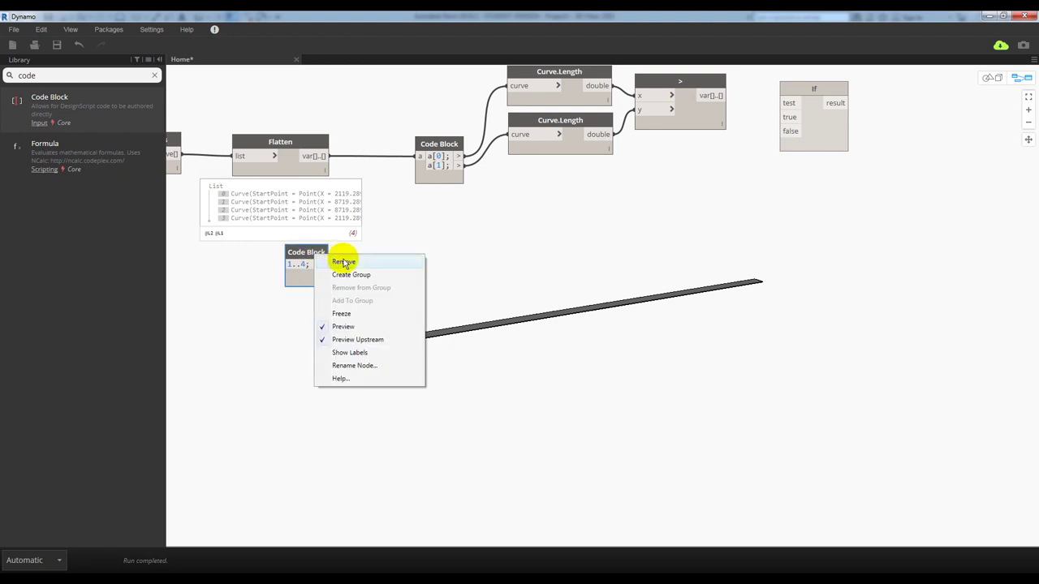
pyautogui.click(344, 261)
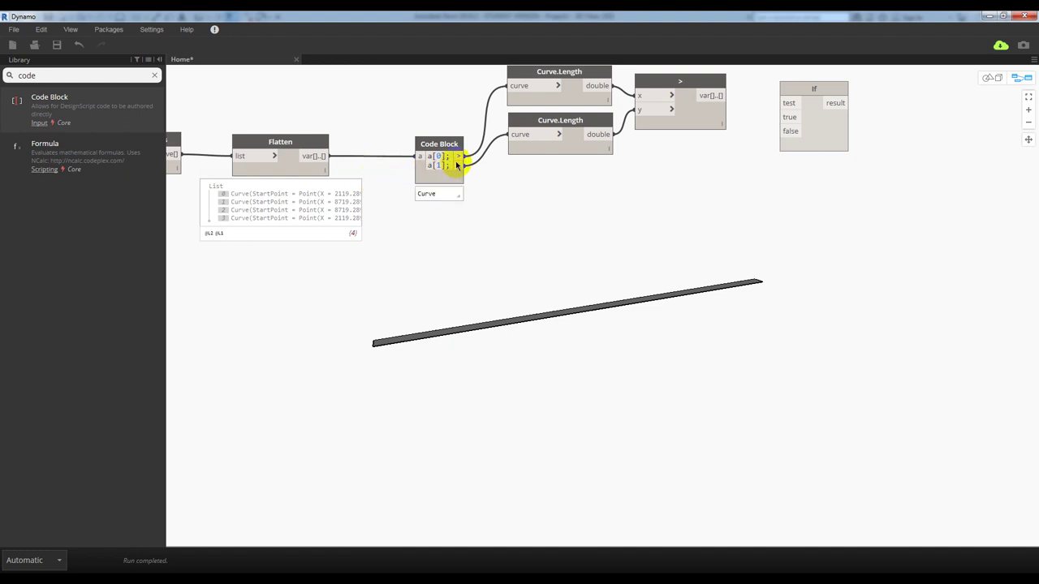
# - Extend the Code Block so it also outputs a[2] and a[3]
pyautogui.press('Return')
pyautogui.write('a')
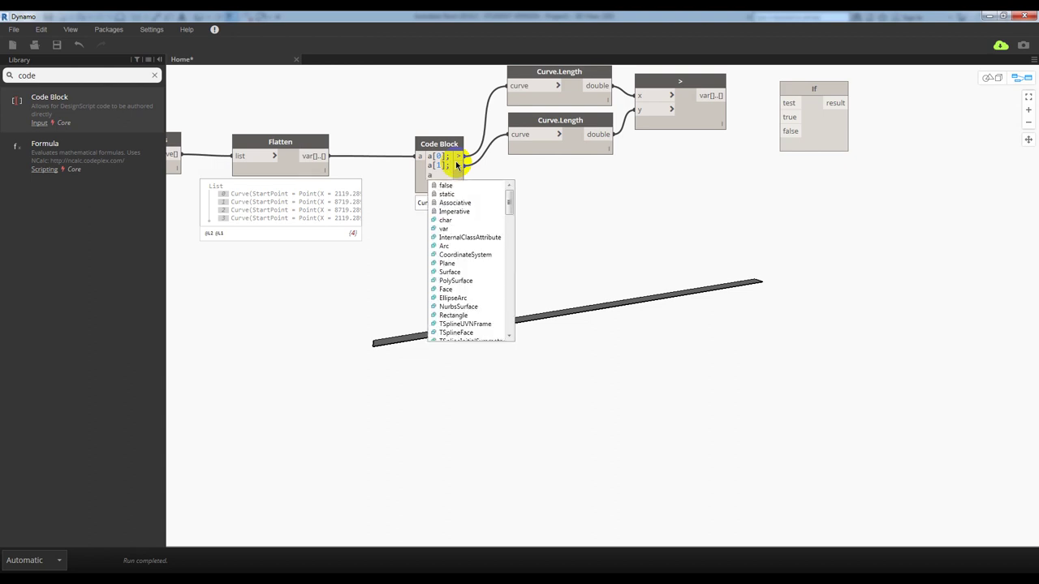
pyautogui.write('[0]')
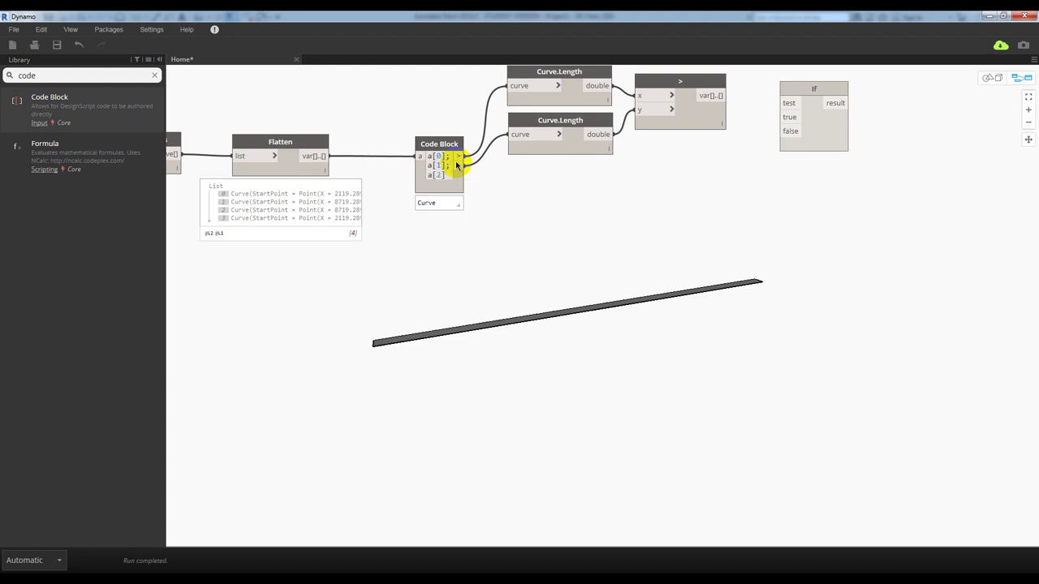
pyautogui.write(';')
pyautogui.press('Return')
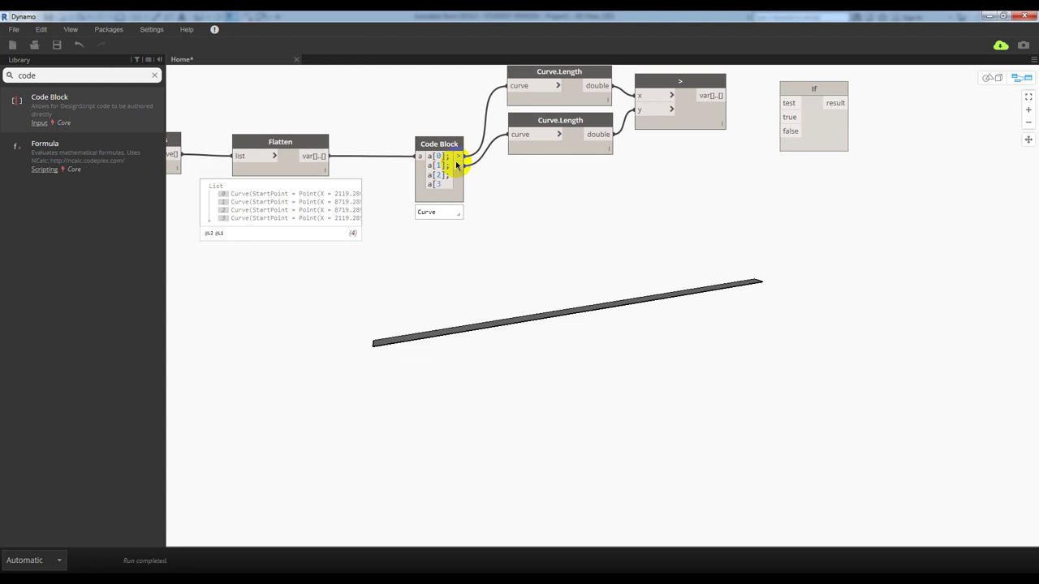
pyautogui.click(514, 201)
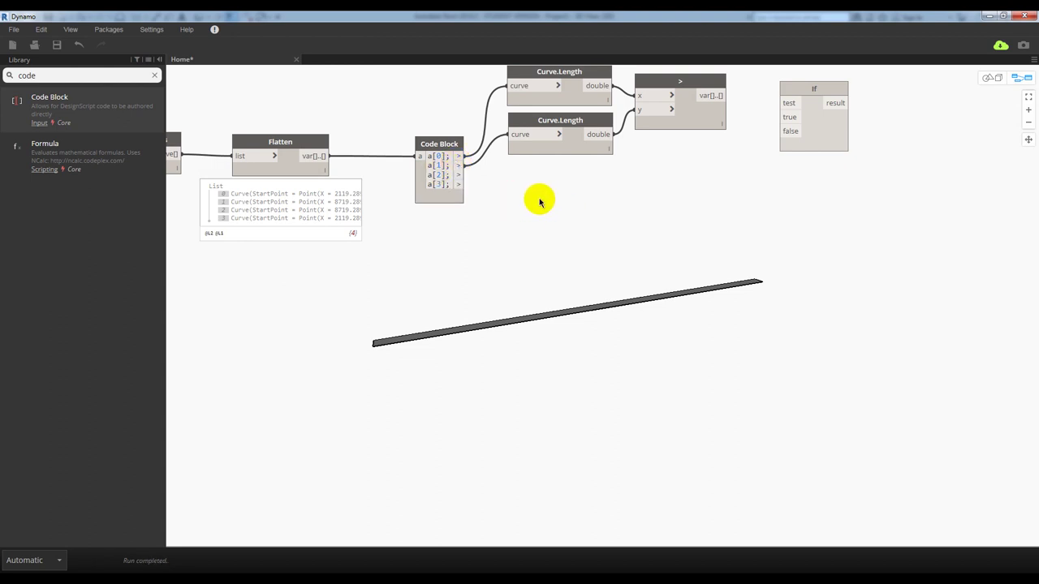
# - Add two List.Create nodes under the Curve.Length nodes, each with two inputs
pyautogui.moveTo(122, 73); pyautogui.dragTo(7, 74)
pyautogui.write('lis')
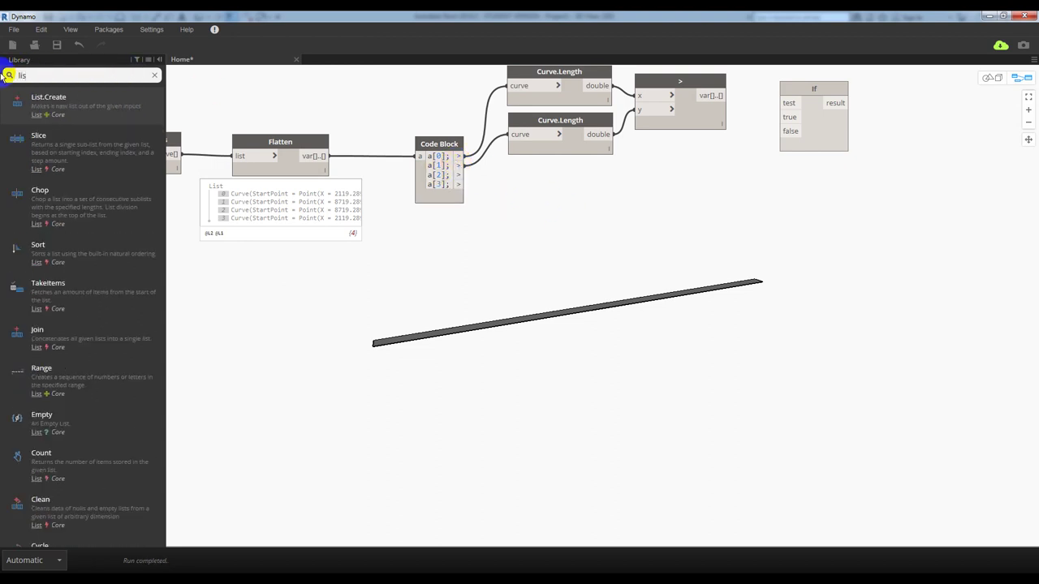
pyautogui.click(104, 97)
pyautogui.moveTo(621, 329)
pyautogui.mouseDown()
pyautogui.moveTo(518, 169)
pyautogui.moveTo(521, 221)
pyautogui.mouseUp()
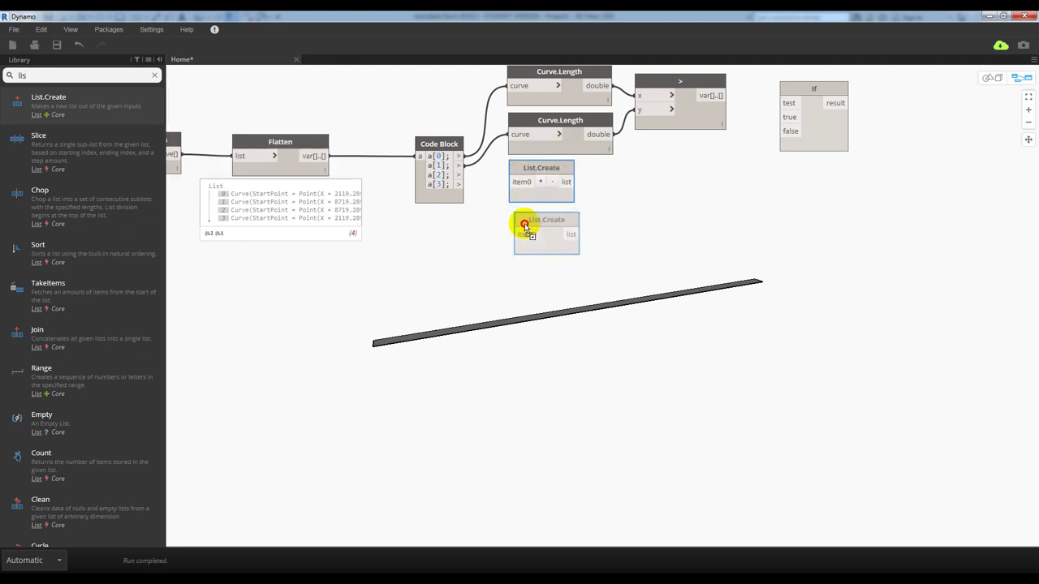
pyautogui.click(543, 182)
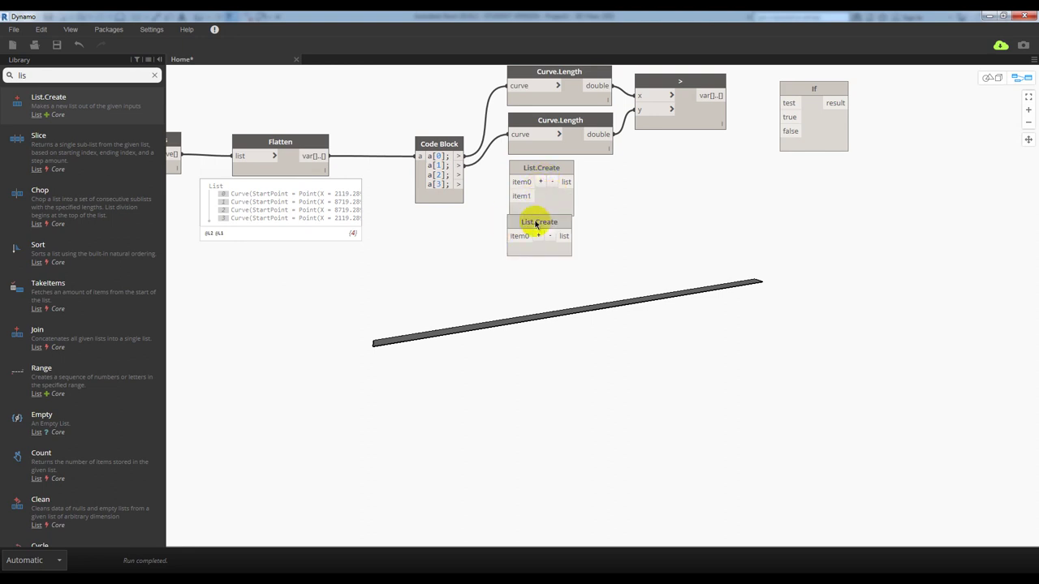
pyautogui.moveTo(538, 225); pyautogui.dragTo(531, 236)
pyautogui.click(537, 249)
# - Wire the curves into both List.Create nodes and feed them to If's true and false inputs
pyautogui.moveTo(457, 165)
pyautogui.mouseDown()
pyautogui.moveTo(513, 182)
pyautogui.moveTo(514, 196)
pyautogui.mouseUp()
pyautogui.moveTo(458, 166); pyautogui.dragTo(513, 249)
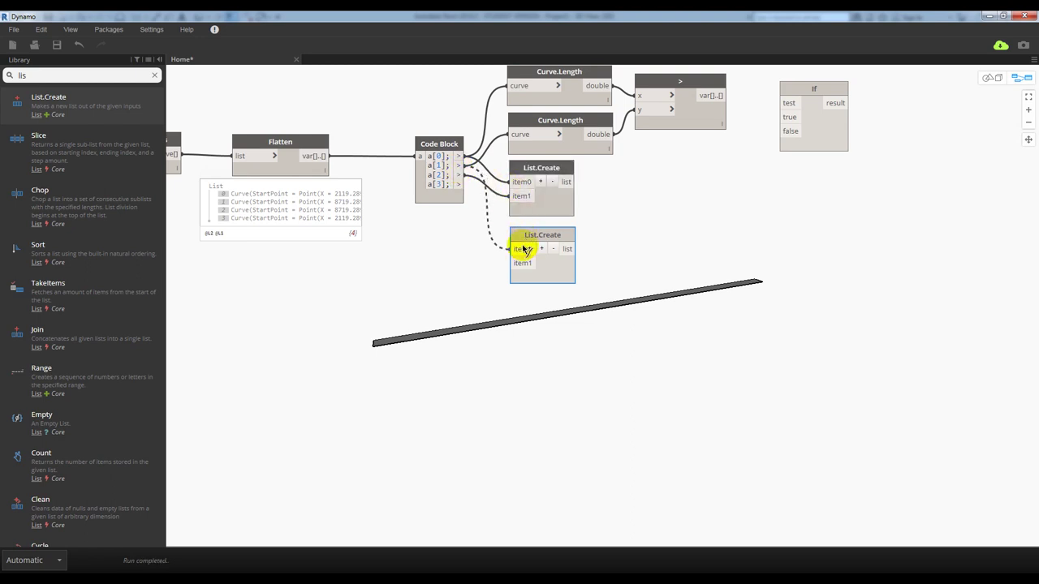
pyautogui.moveTo(458, 184); pyautogui.dragTo(513, 263)
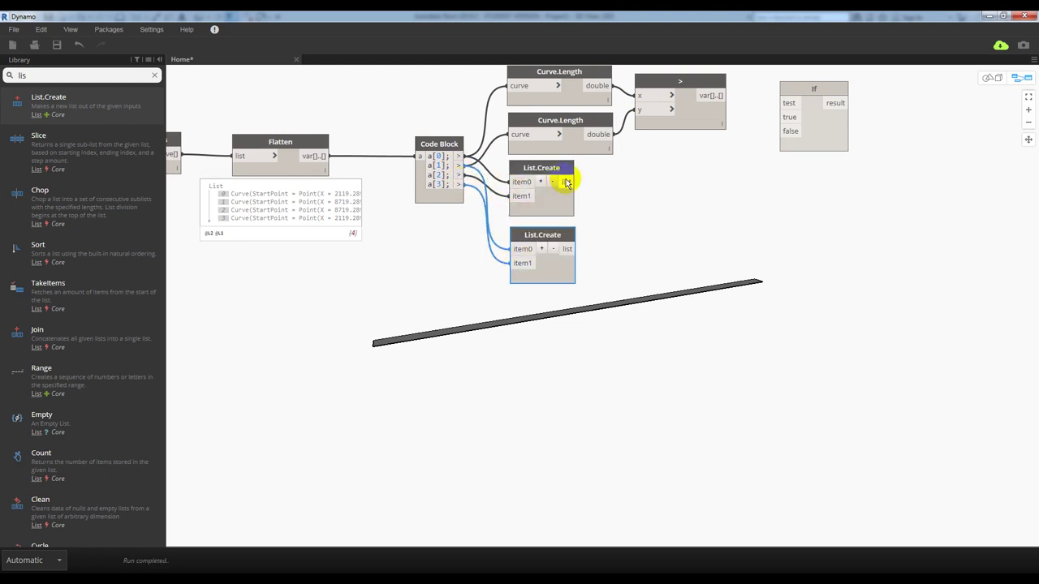
pyautogui.moveTo(567, 182); pyautogui.dragTo(783, 116)
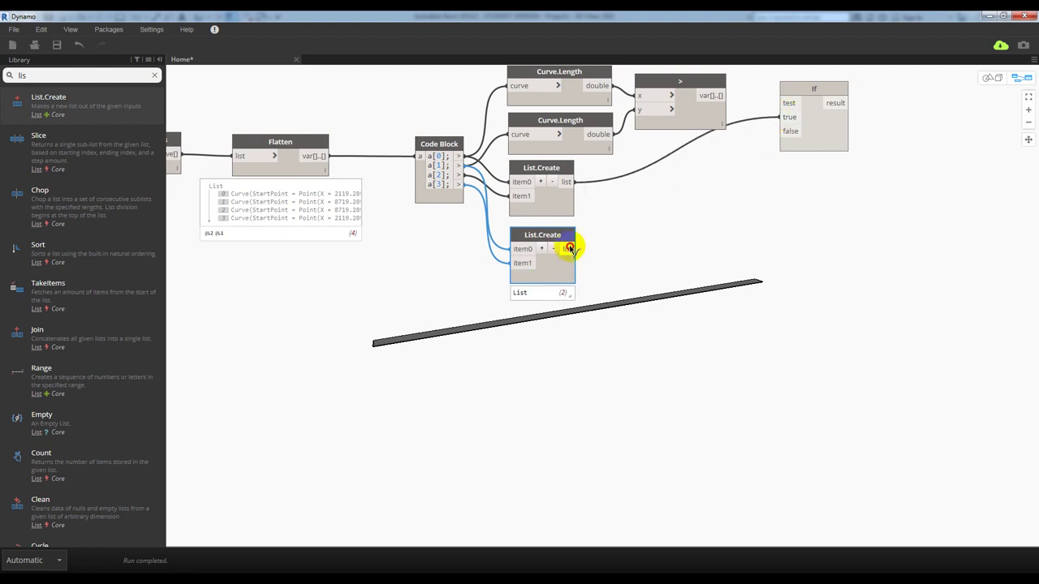
pyautogui.moveTo(567, 249); pyautogui.dragTo(784, 151)
pyautogui.moveTo(793, 181); pyautogui.dragTo(680, 202, button='middle')
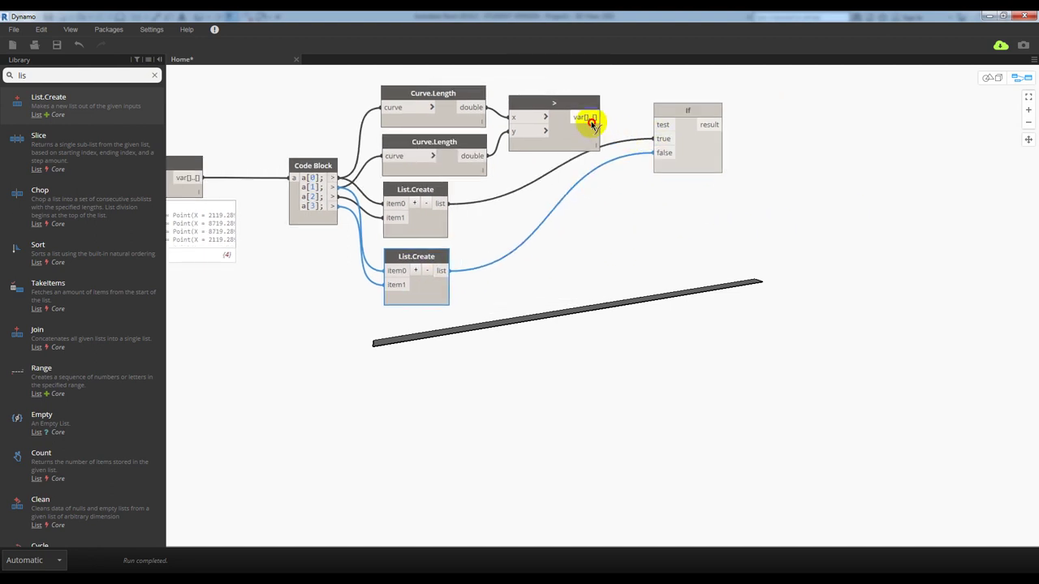
# - Connect the > comparison to If's test and preview the resulting curves in 3D
pyautogui.moveTo(597, 117); pyautogui.dragTo(658, 124)
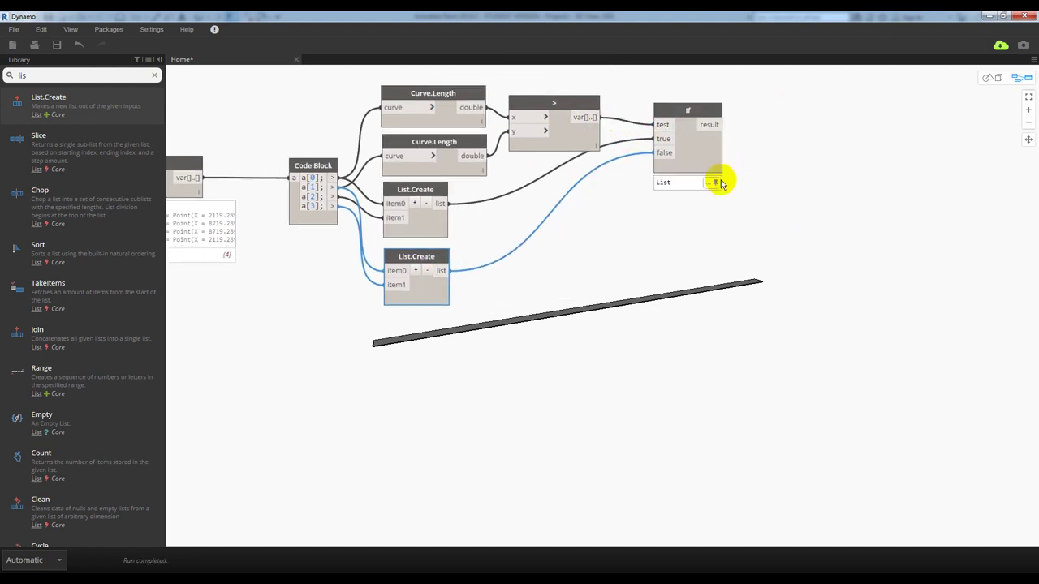
pyautogui.click(720, 182)
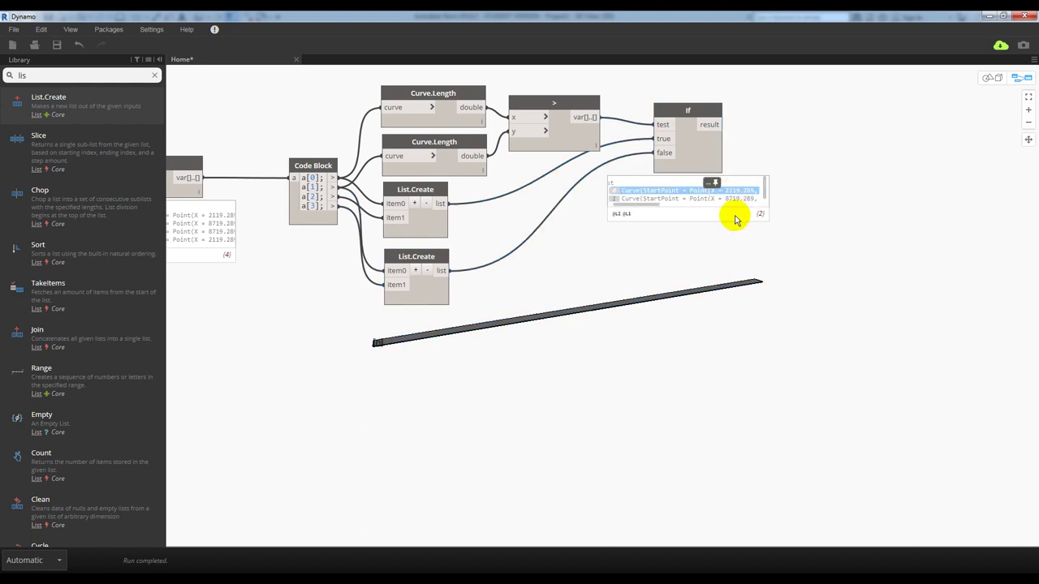
pyautogui.hotkey('ctrl', 'b')
pyautogui.moveTo(495, 375); pyautogui.dragTo(518, 405, button='right')
pyautogui.hotkey('ctrl', 'b')
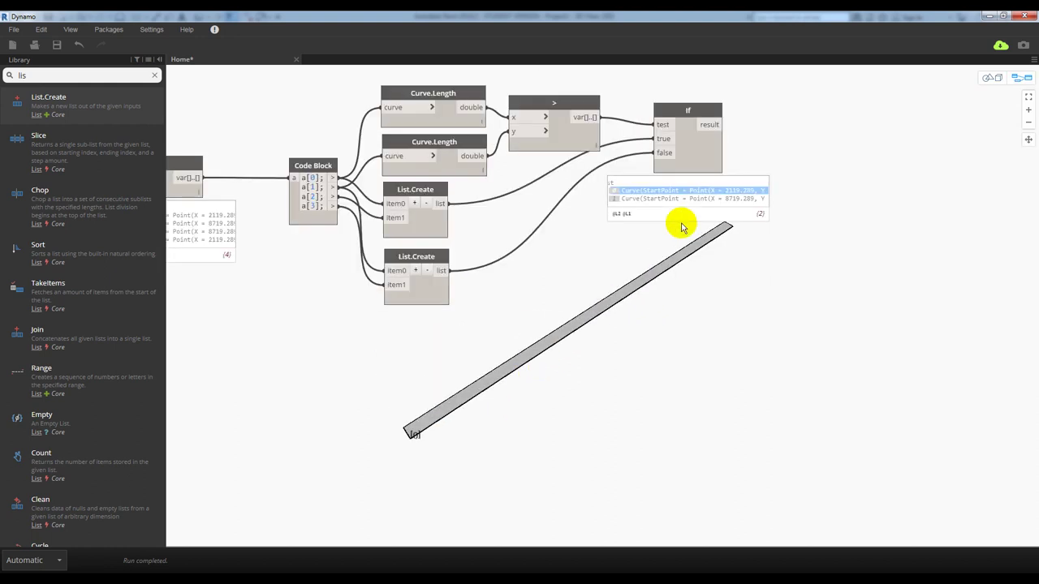
pyautogui.click(679, 196)
pyautogui.click(679, 189)
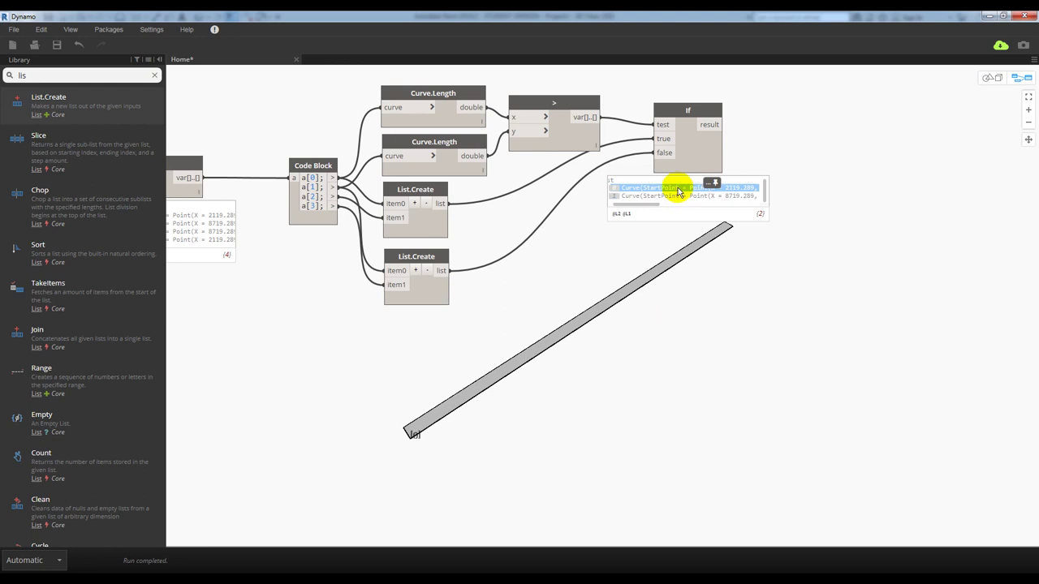
pyautogui.click(709, 176)
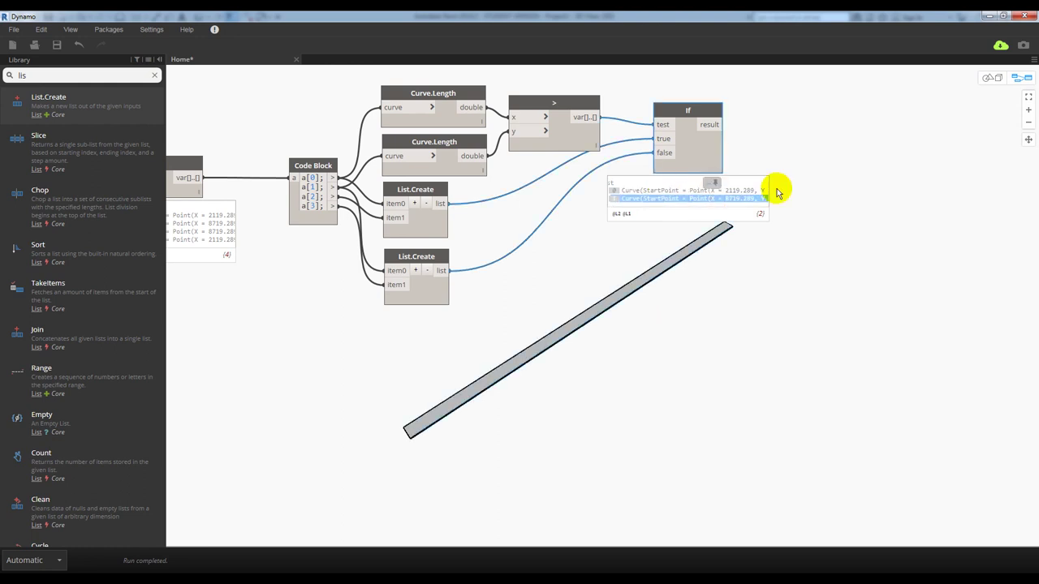
# - Tidy the If and lower List.Create node positions and recheck the If wiring
pyautogui.moveTo(726, 178); pyautogui.dragTo(688, 174, button='middle')
pyautogui.scroll(-2, 673, 181)
pyautogui.moveTo(640, 131); pyautogui.dragTo(645, 129)
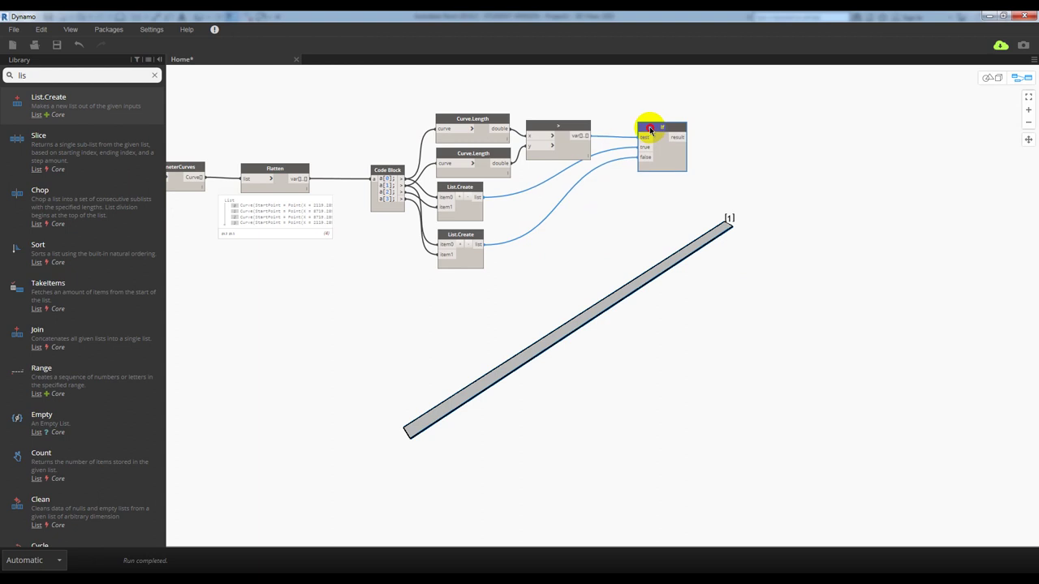
pyautogui.click(763, 178)
pyautogui.moveTo(460, 237); pyautogui.dragTo(460, 235)
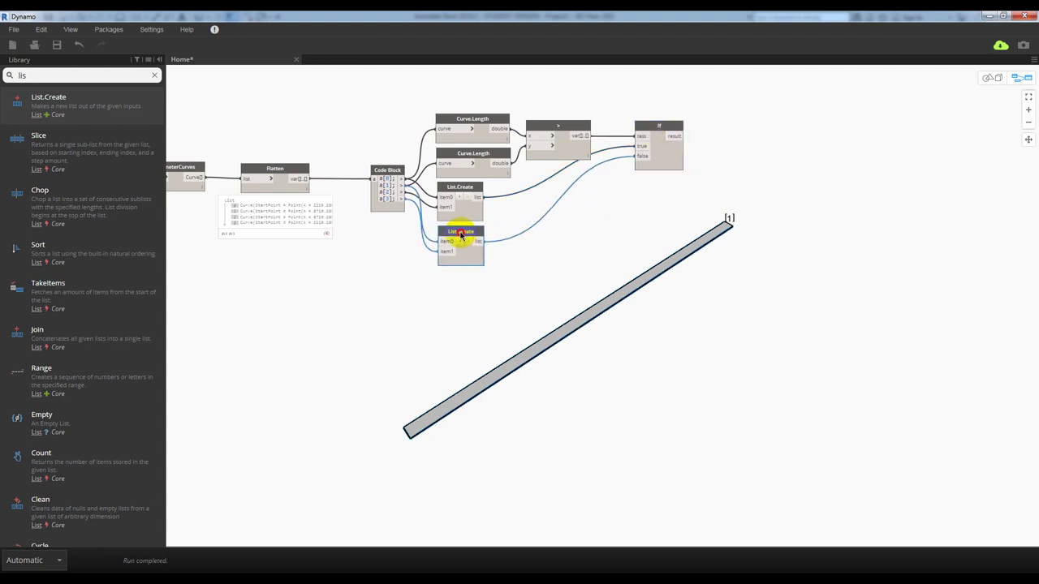
pyautogui.hscroll(2, 714, 165)
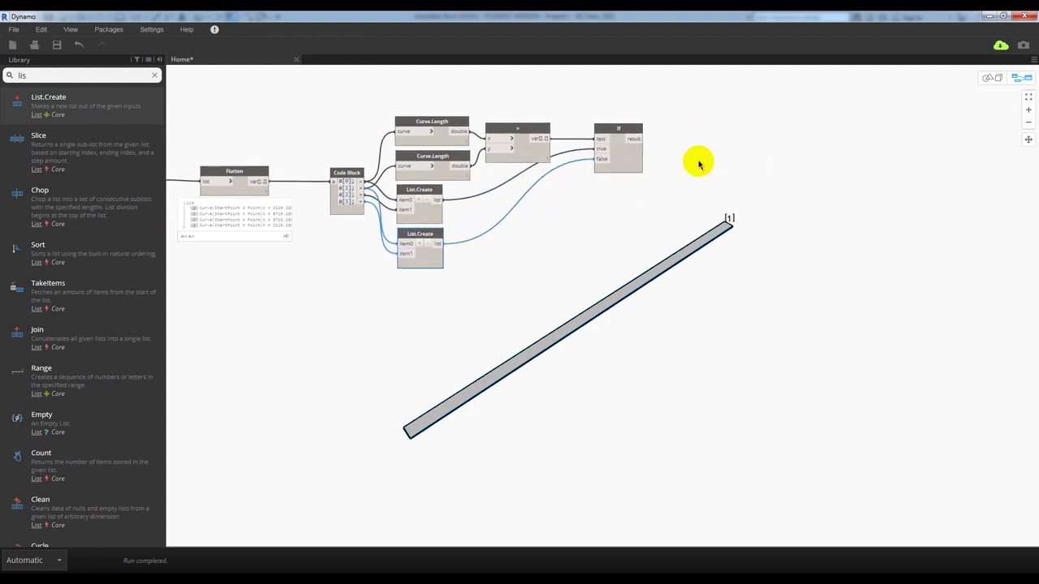
pyautogui.hscroll(-1, 654, 197)
pyautogui.click(633, 122)
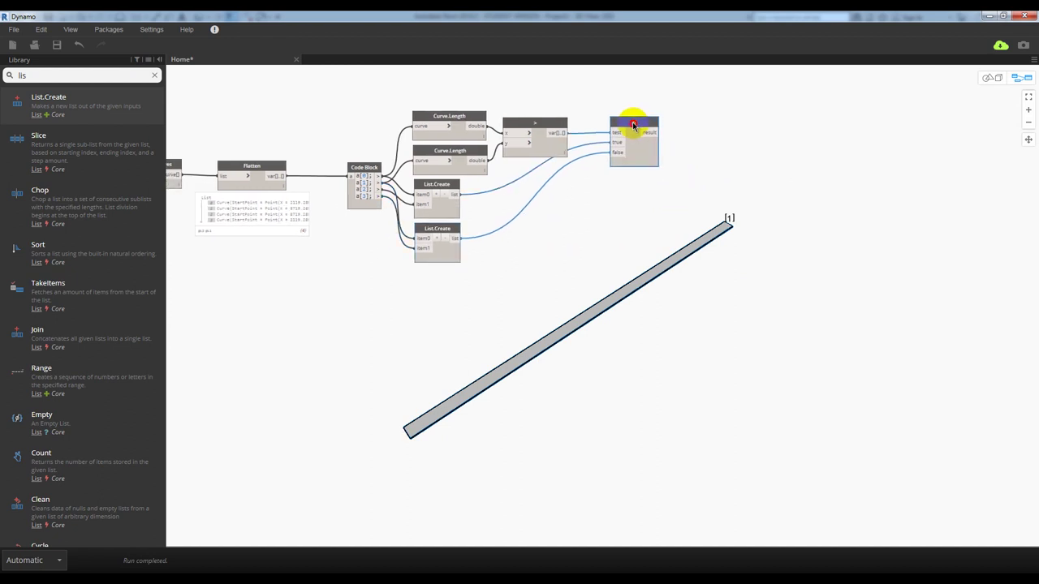
pyautogui.click(690, 155)
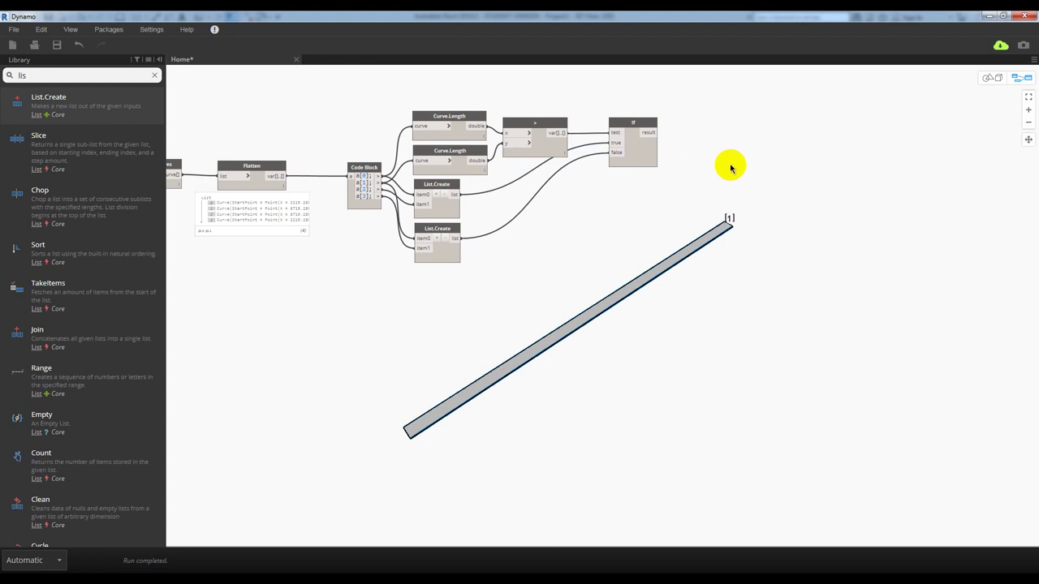
pyautogui.moveTo(54, 75); pyautogui.dragTo(4, 77)
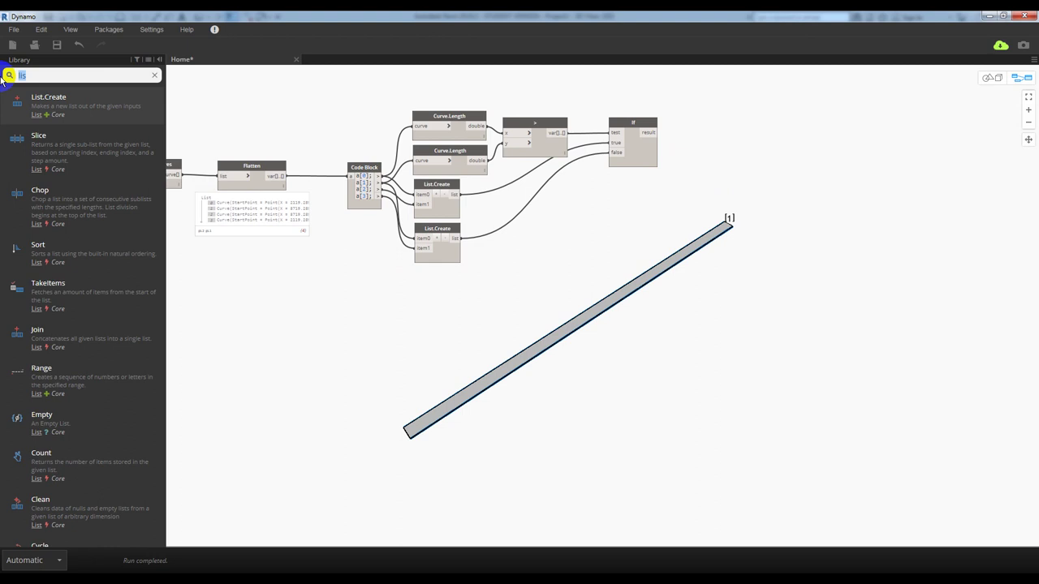
# - Add a Curve.PointAtParameter node beside the List.Create nodes
pyautogui.write('point')
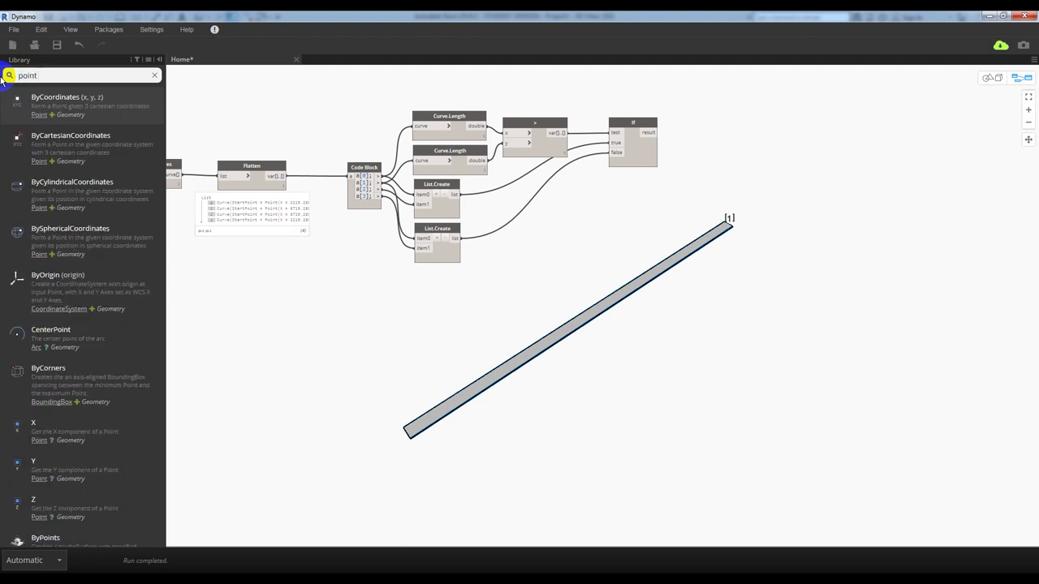
pyautogui.write(' para')
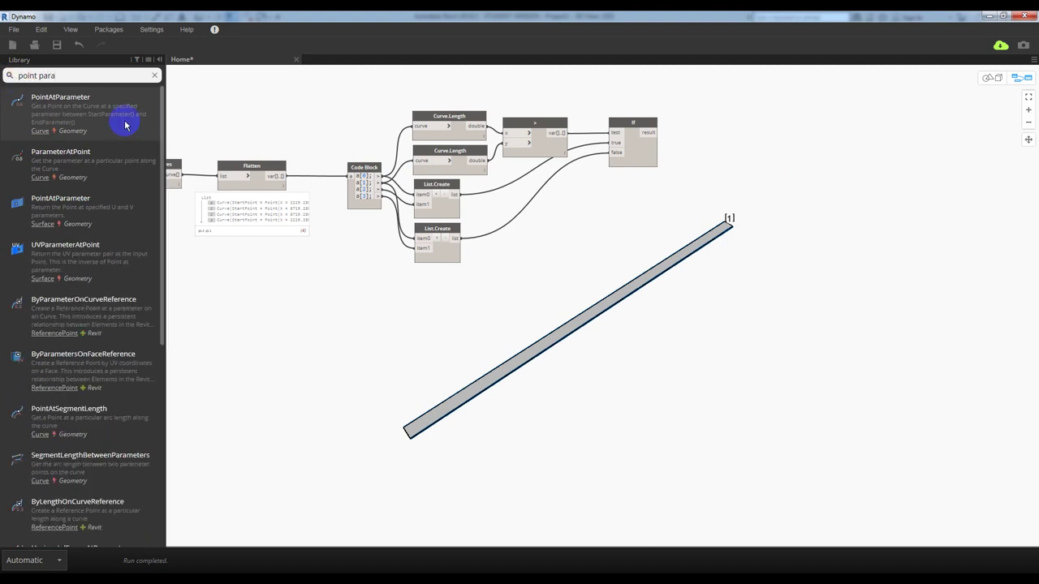
pyautogui.click(122, 122)
pyautogui.click(578, 269)
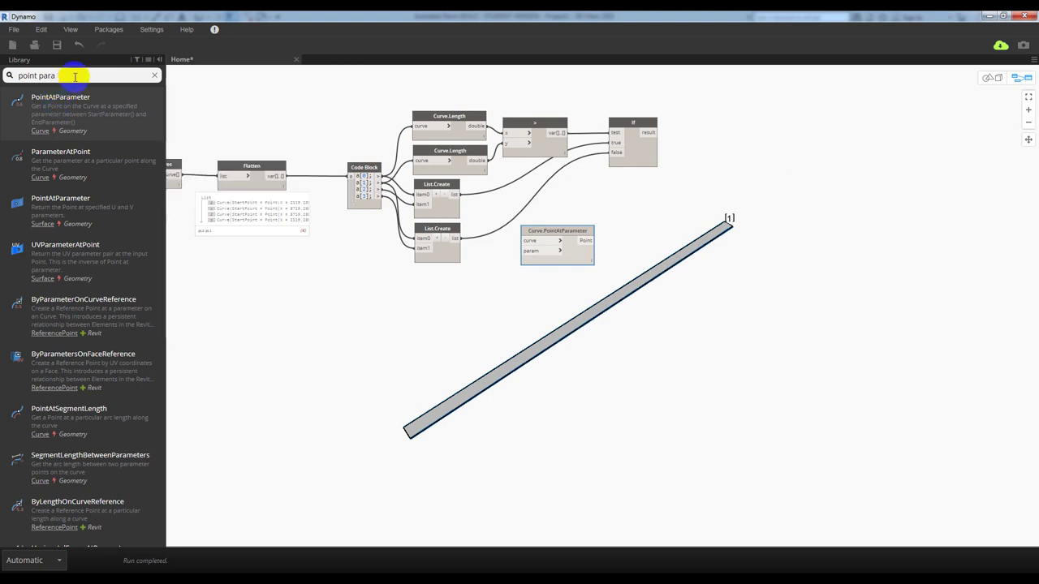
# - Add a Code Block below the List.Create nodes holding a 0..1 number range
pyautogui.moveTo(72, 75); pyautogui.dragTo(7, 76)
pyautogui.write('code')
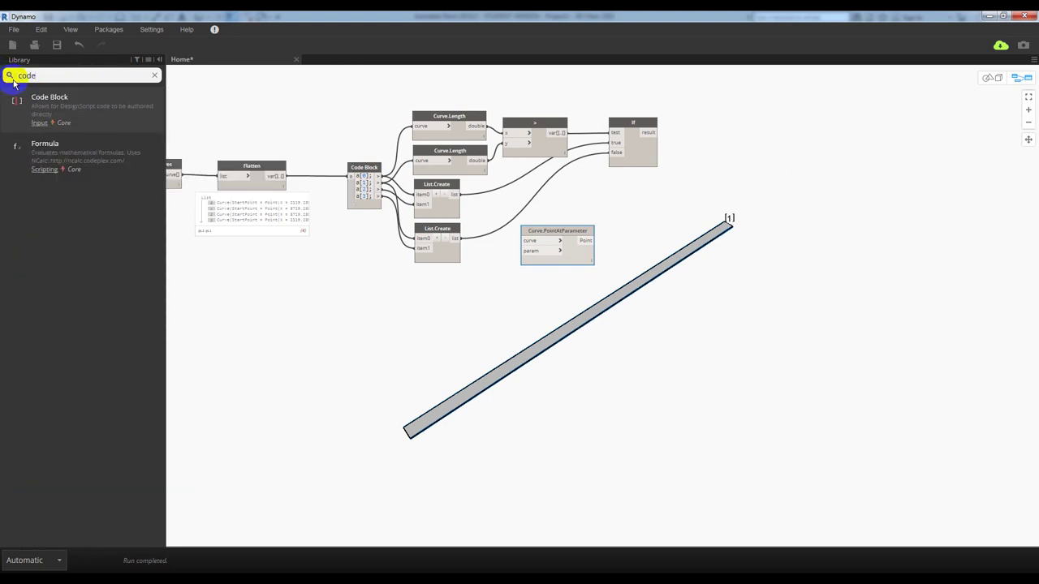
pyautogui.click(48, 97)
pyautogui.moveTo(610, 293); pyautogui.dragTo(424, 273)
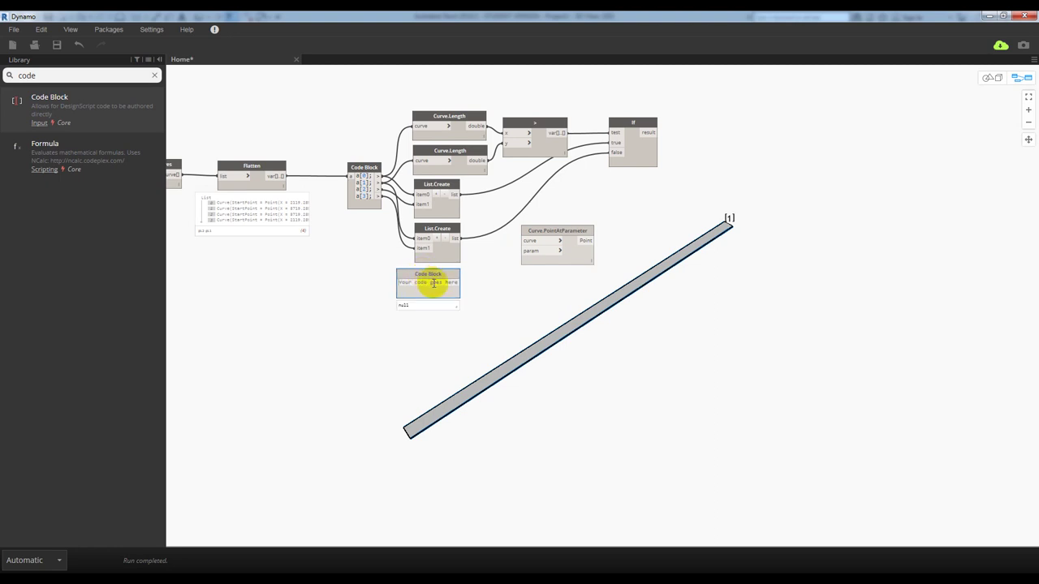
pyautogui.doubleClick(434, 284)
pyautogui.write('0..1..#C')
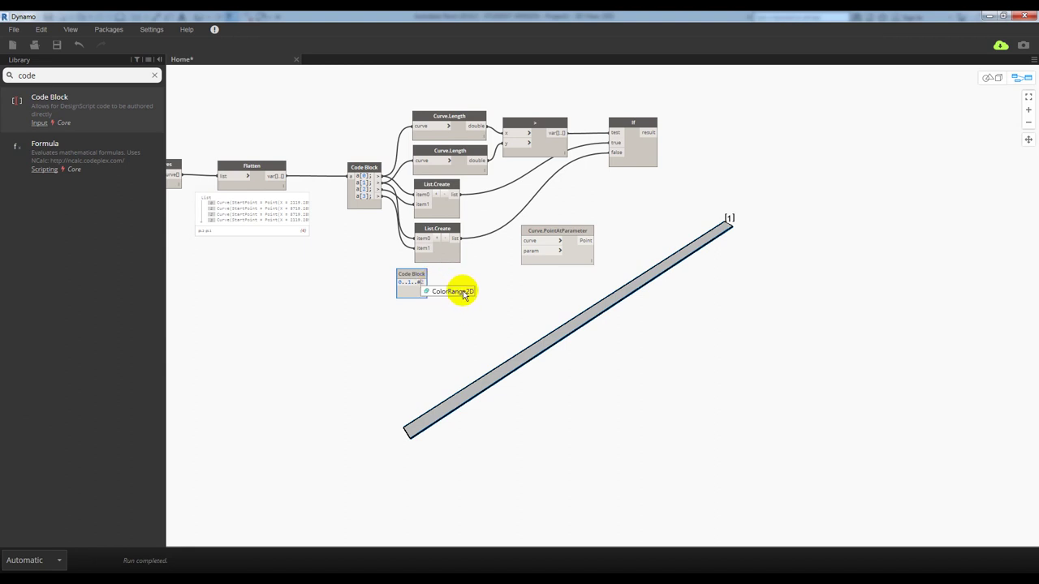
pyautogui.write('2')
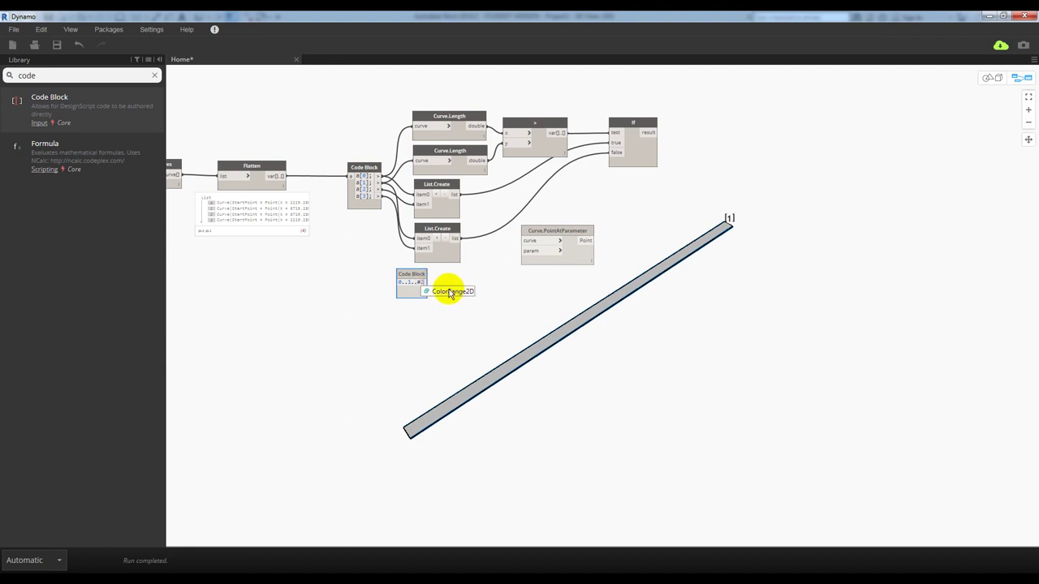
pyautogui.write('3')
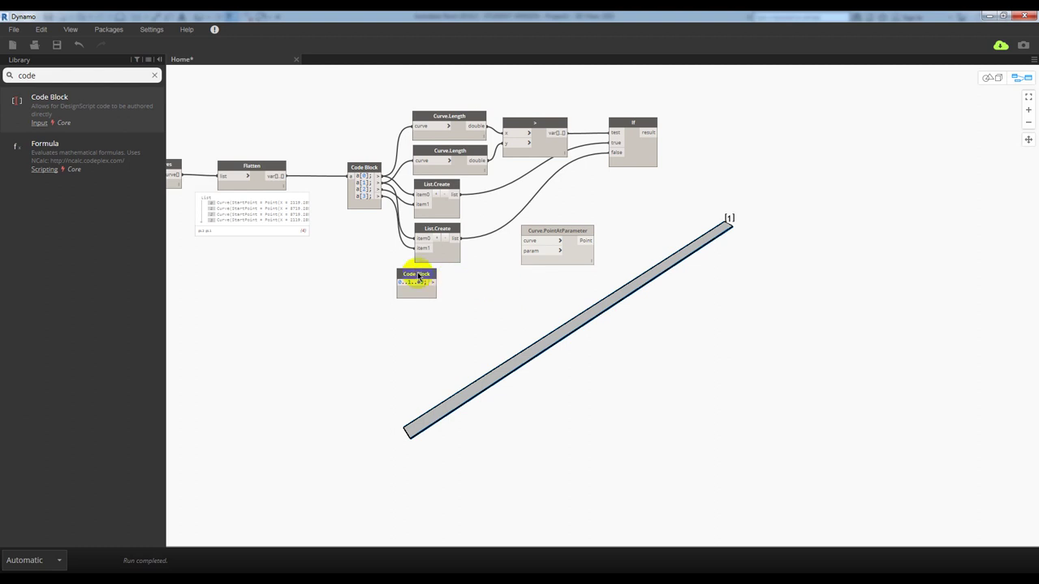
pyautogui.moveTo(416, 276); pyautogui.dragTo(440, 275)
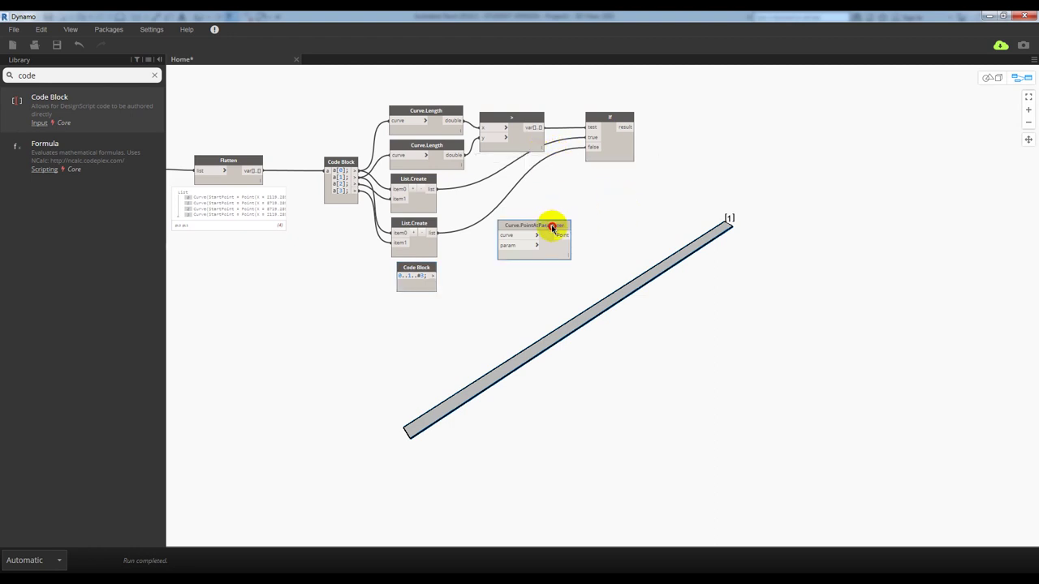
pyautogui.moveTo(551, 227); pyautogui.dragTo(554, 228)
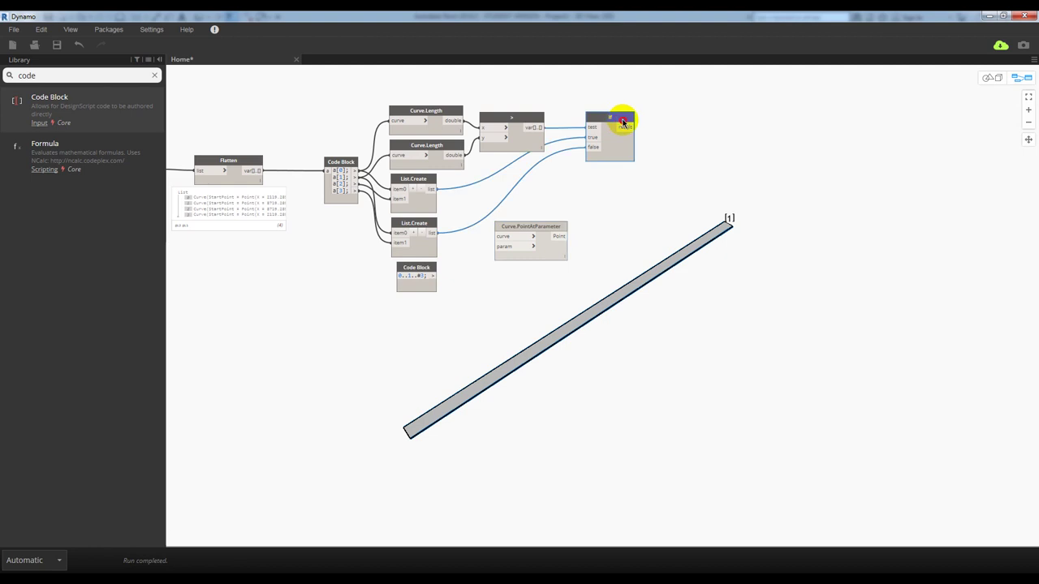
# - Duplicate the If node, wire a List.Create list into it, and feed the range into param
pyautogui.moveTo(618, 118)
pyautogui.keyDown('ctrl'); pyautogui.mouseDown()
pyautogui.moveTo(618, 187)
pyautogui.moveTo(593, 210)
pyautogui.mouseUp(); pyautogui.keyUp('ctrl')
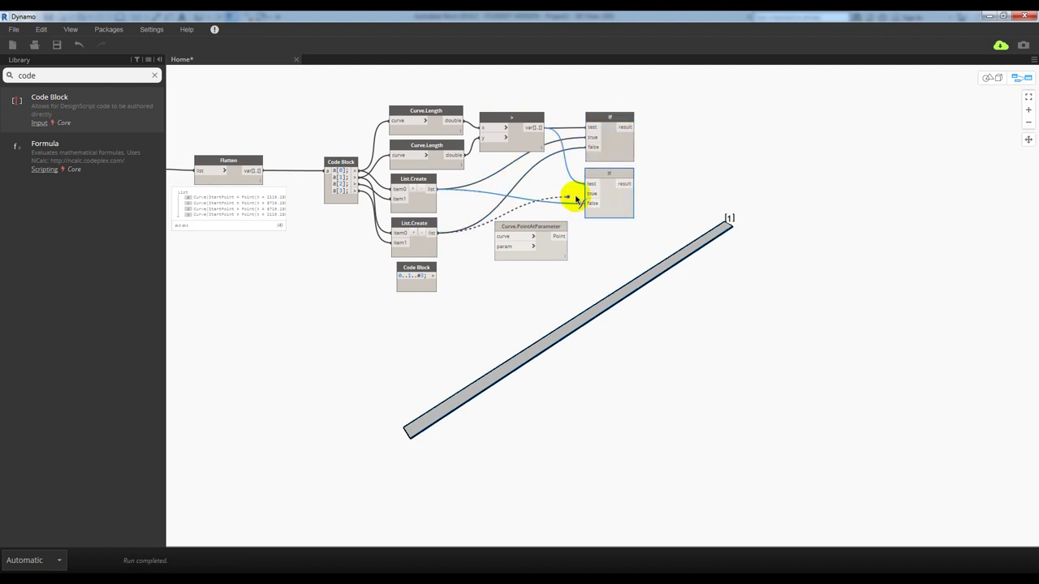
pyautogui.moveTo(431, 235)
pyautogui.mouseDown()
pyautogui.moveTo(593, 193)
pyautogui.moveTo(541, 246)
pyautogui.moveTo(533, 236)
pyautogui.mouseUp()
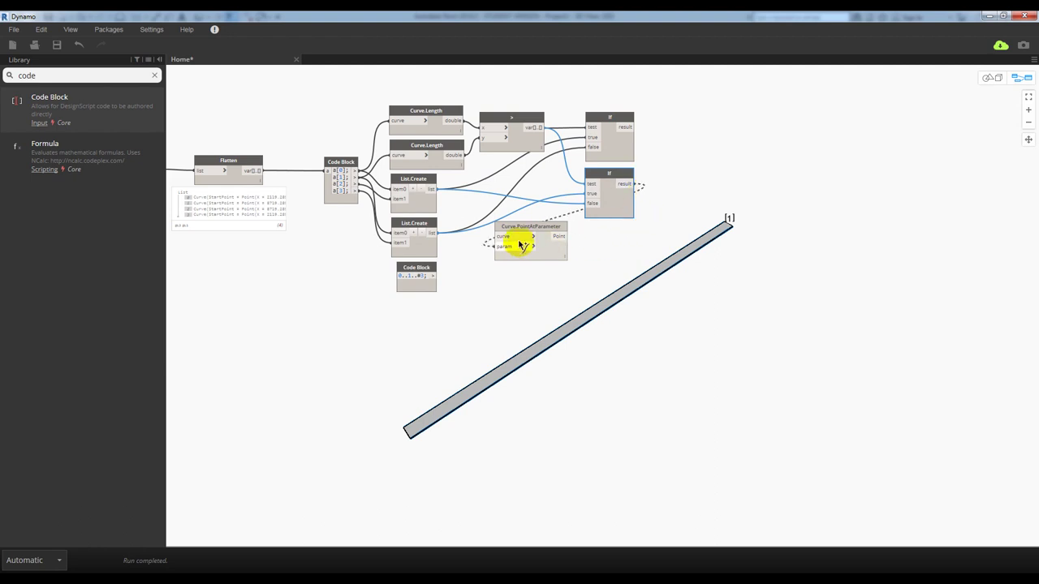
pyautogui.moveTo(433, 278)
pyautogui.mouseDown()
pyautogui.moveTo(498, 246)
pyautogui.moveTo(681, 217)
pyautogui.mouseUp()
pyautogui.moveTo(681, 218); pyautogui.dragTo(568, 225, button='middle')
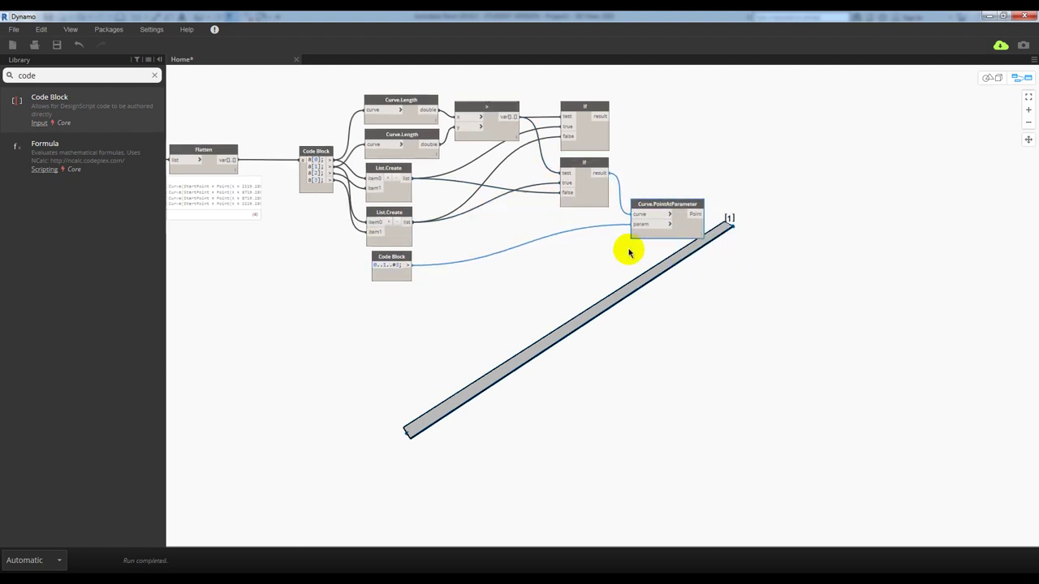
# - Arrange the range Code Block beside Curve.PointAtParameter and inspect its two point lists
pyautogui.moveTo(301, 235); pyautogui.dragTo(329, 230)
pyautogui.moveTo(427, 219); pyautogui.dragTo(495, 207)
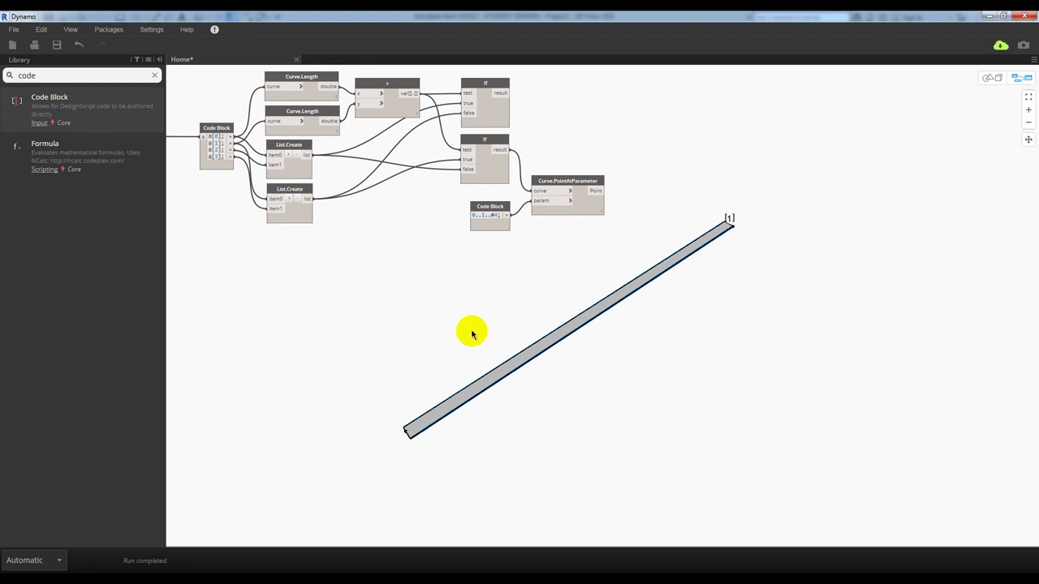
pyautogui.click(571, 195)
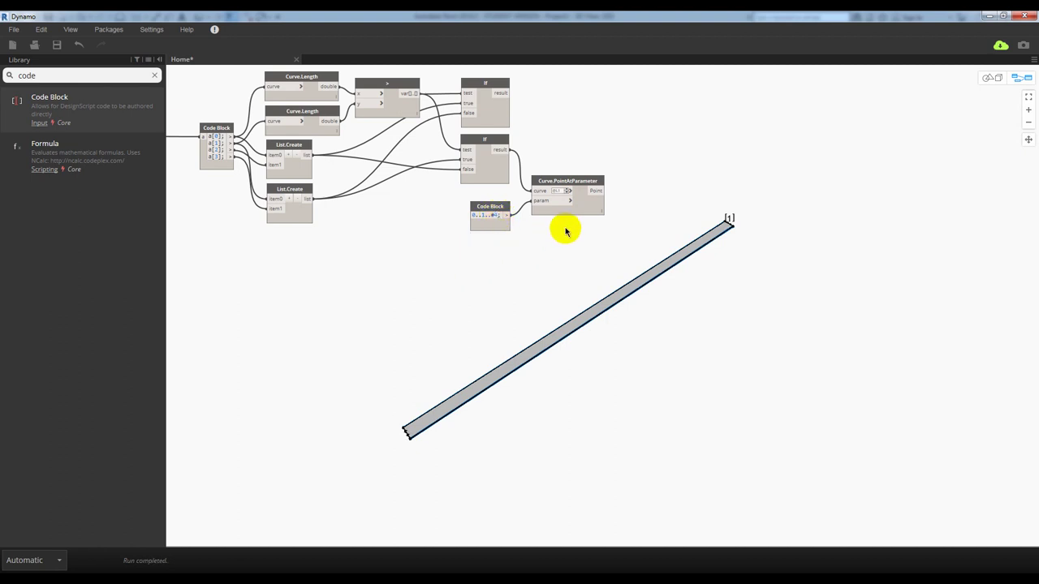
pyautogui.click(502, 207)
pyautogui.moveTo(502, 207); pyautogui.dragTo(499, 207)
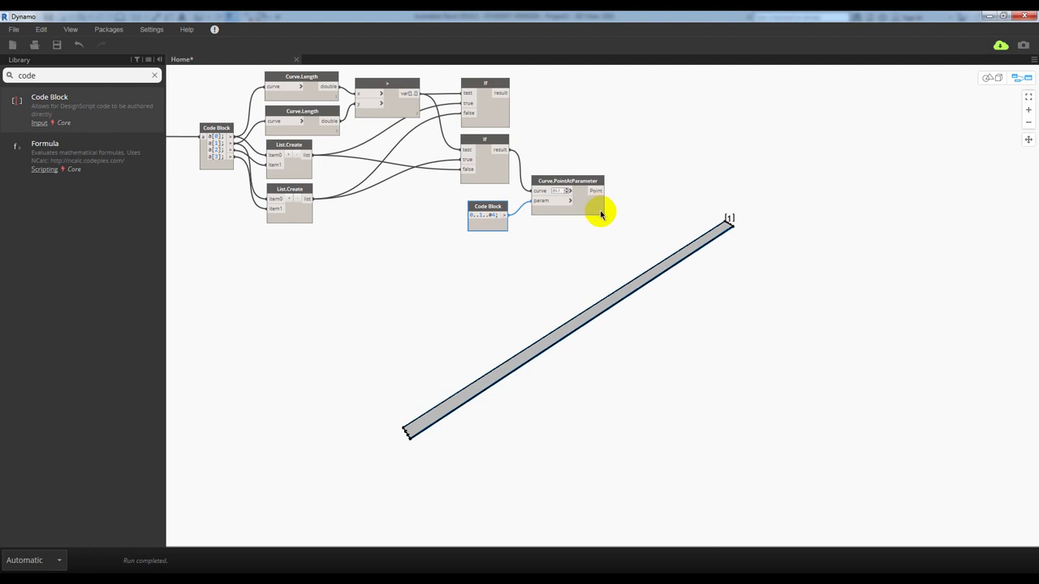
pyautogui.moveTo(656, 216); pyautogui.dragTo(489, 209, button='middle')
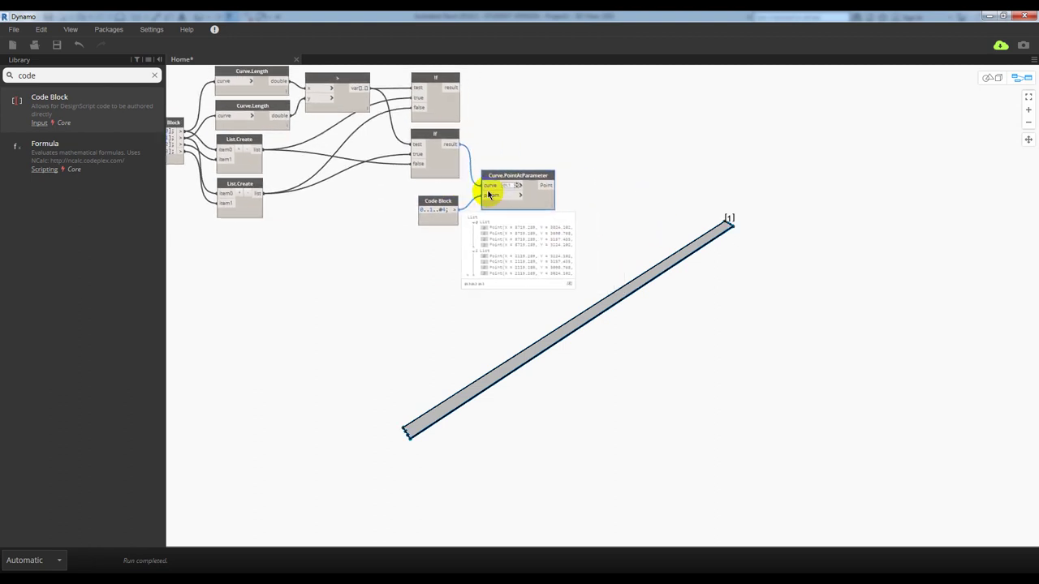
pyautogui.moveTo(418, 174); pyautogui.dragTo(416, 172)
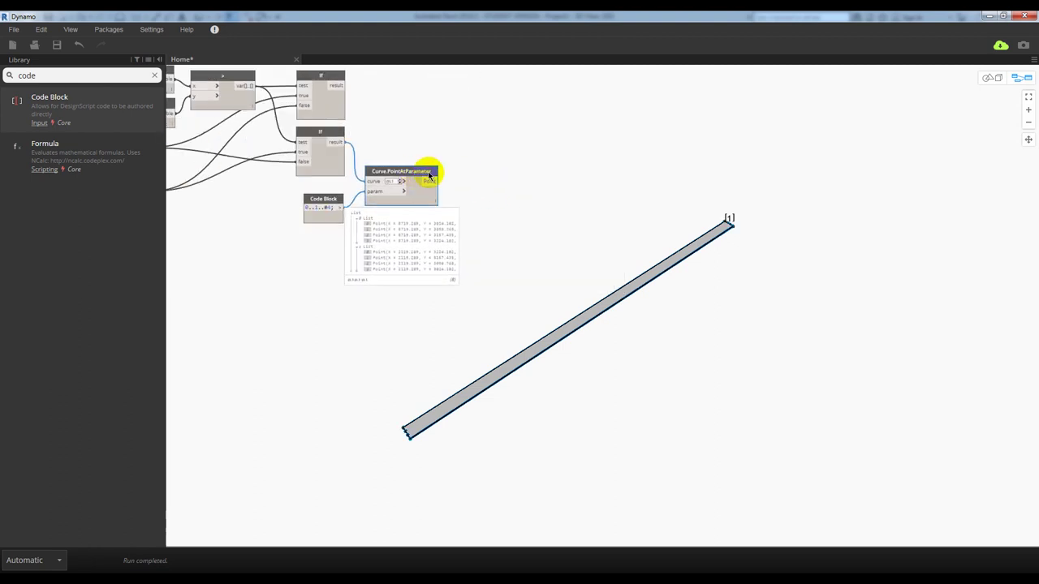
pyautogui.moveTo(92, 77); pyautogui.dragTo(3, 79)
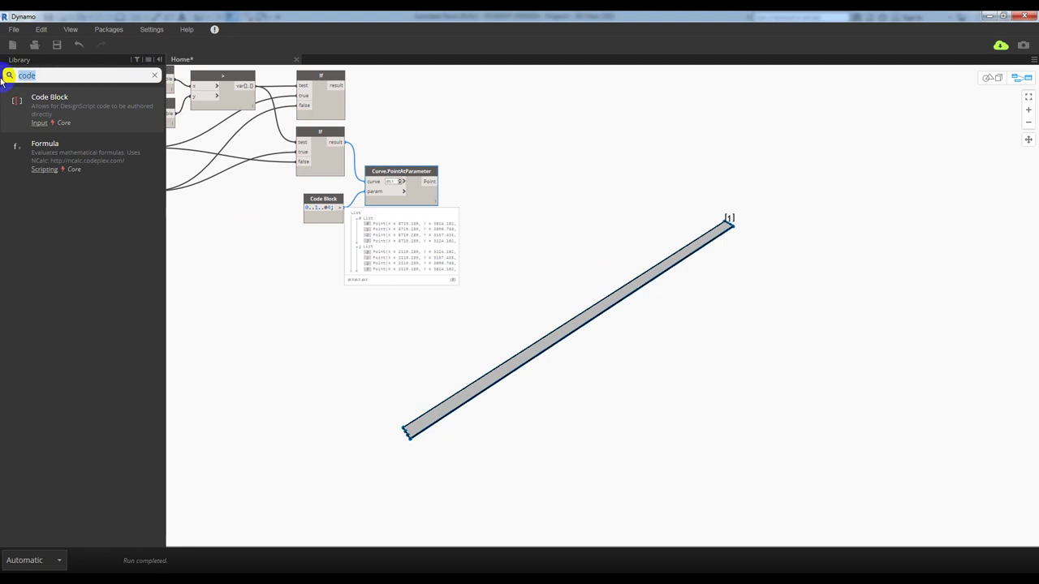
# - Add a Code Block containing a[0][1..2]; and a[1][1..2];
pyautogui.write('code')
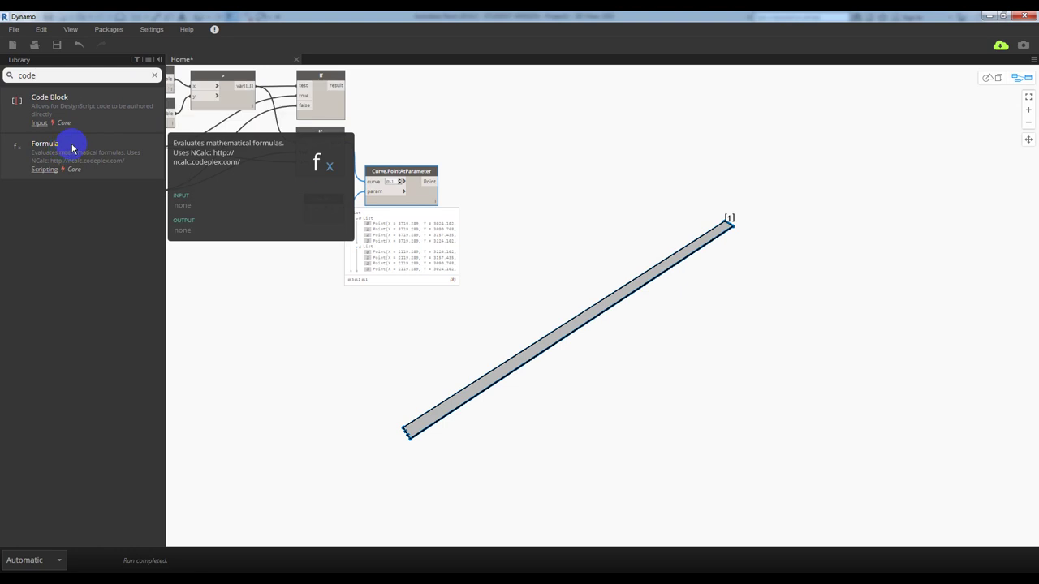
pyautogui.click(78, 103)
pyautogui.moveTo(614, 309); pyautogui.dragTo(508, 184)
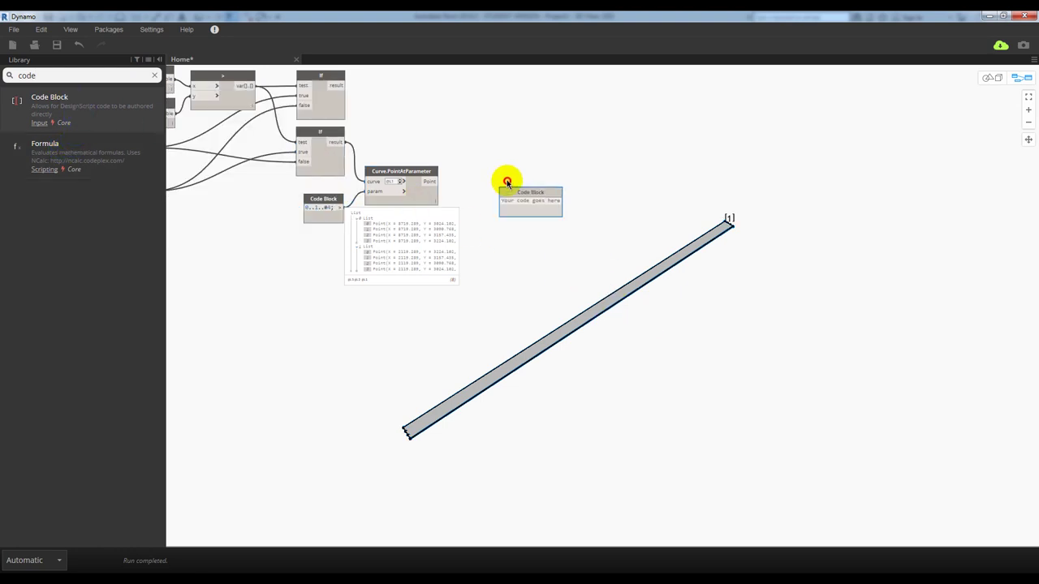
pyautogui.write('a[0][1..2')
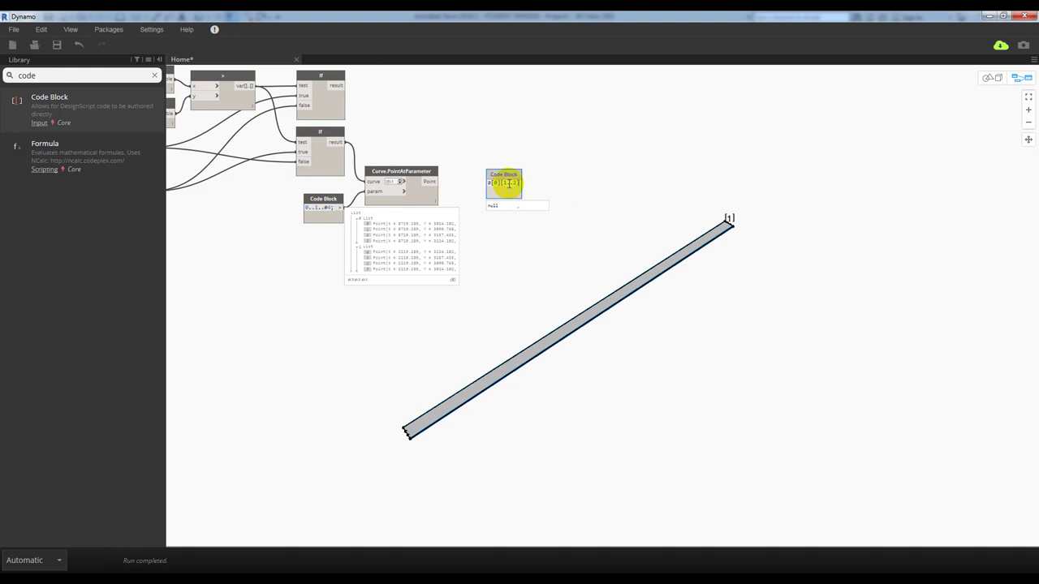
pyautogui.click(546, 149)
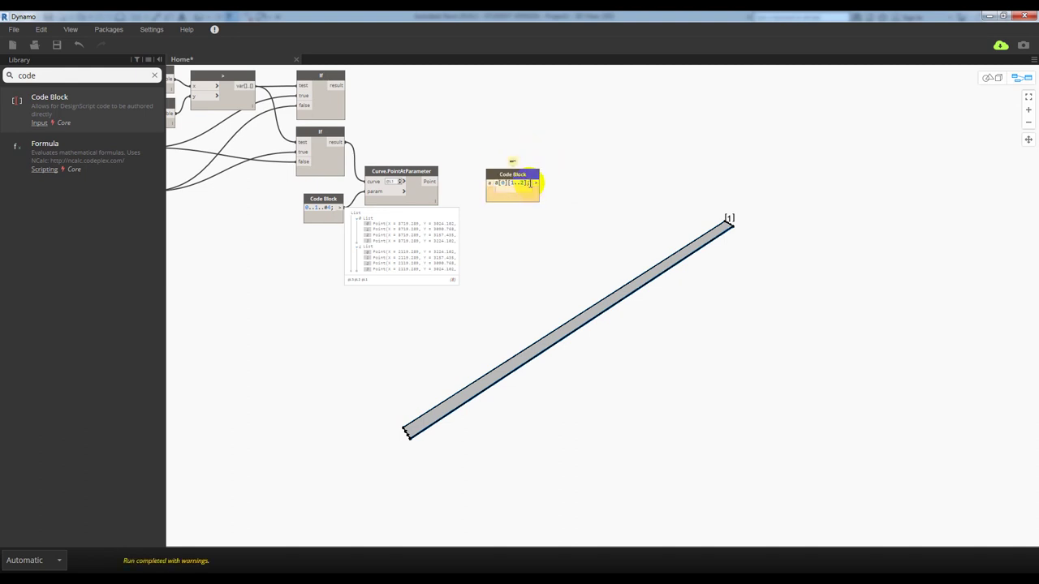
pyautogui.press('Return')
pyautogui.write('a[1][')
pyautogui.write('1..2')
pyautogui.click(588, 157)
# - Wire Curve.PointAtParameter's points into the Code Block's input a and check its output
pyautogui.moveTo(432, 182); pyautogui.dragTo(537, 173)
pyautogui.click(536, 203)
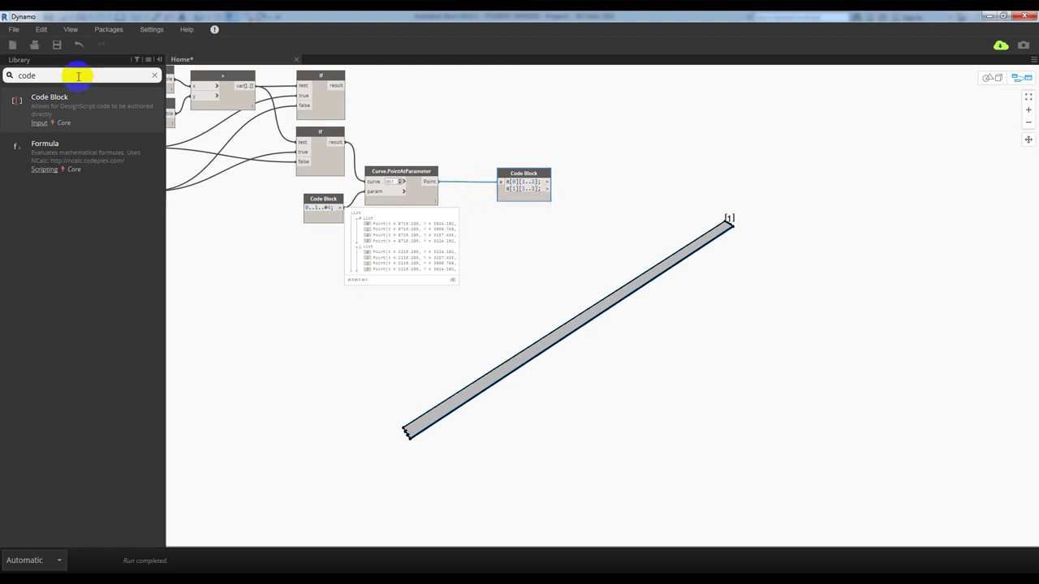
pyautogui.moveTo(78, 76); pyautogui.dragTo(4, 77)
pyautogui.write('list')
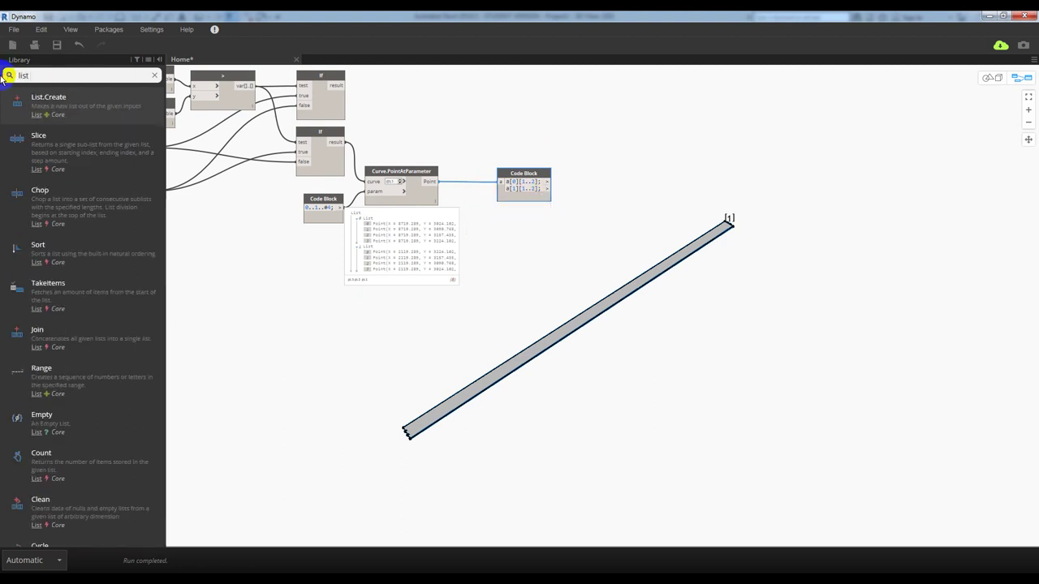
pyautogui.write(' res')
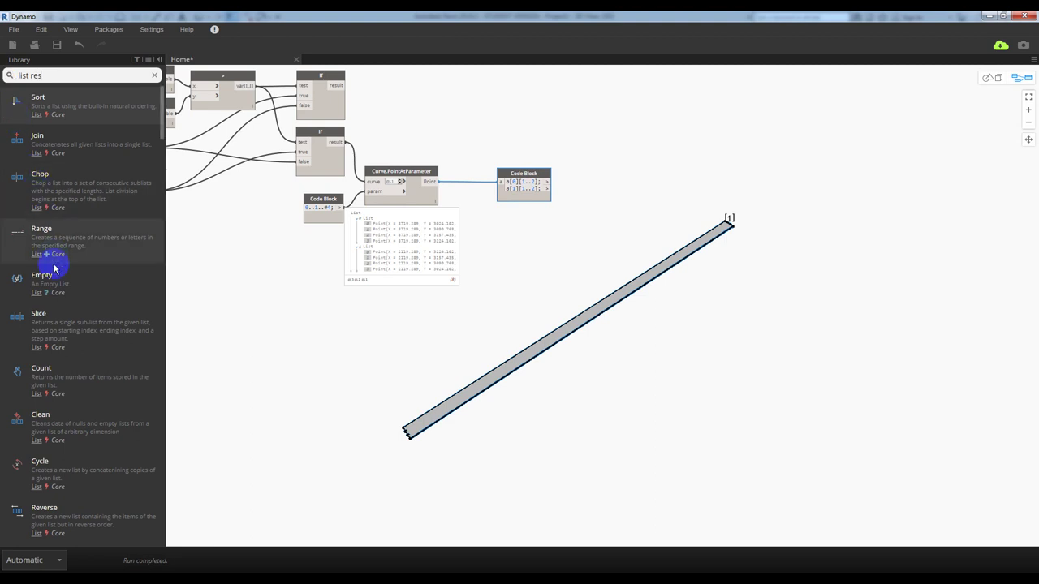
# - Add a List.Reverse node fed by the Code Block's a[0][1..2] points
pyautogui.click(57, 519)
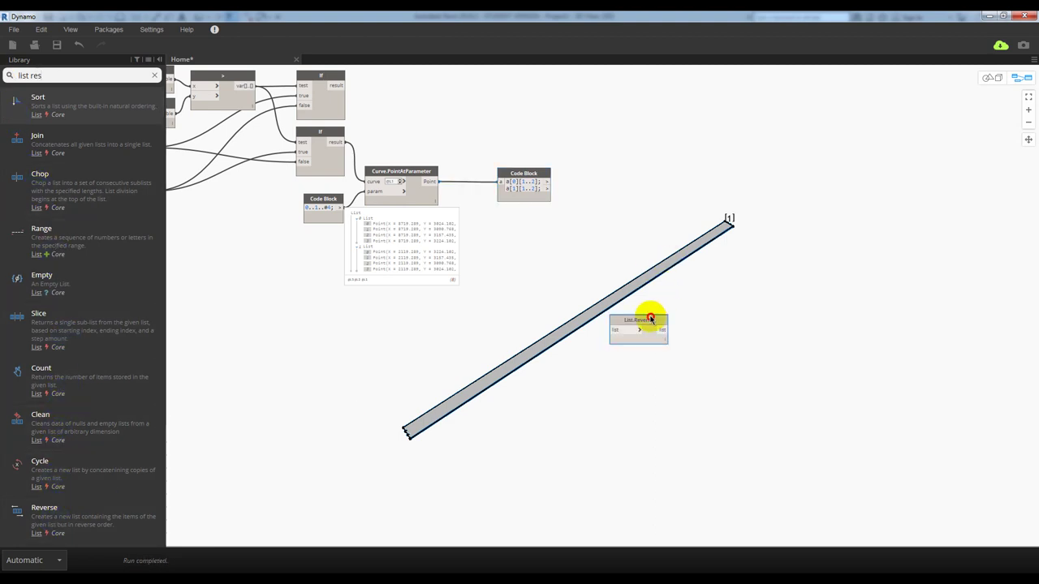
pyautogui.moveTo(649, 320)
pyautogui.mouseDown()
pyautogui.moveTo(601, 174)
pyautogui.moveTo(584, 174)
pyautogui.moveTo(590, 186)
pyautogui.mouseUp()
pyautogui.click(590, 186)
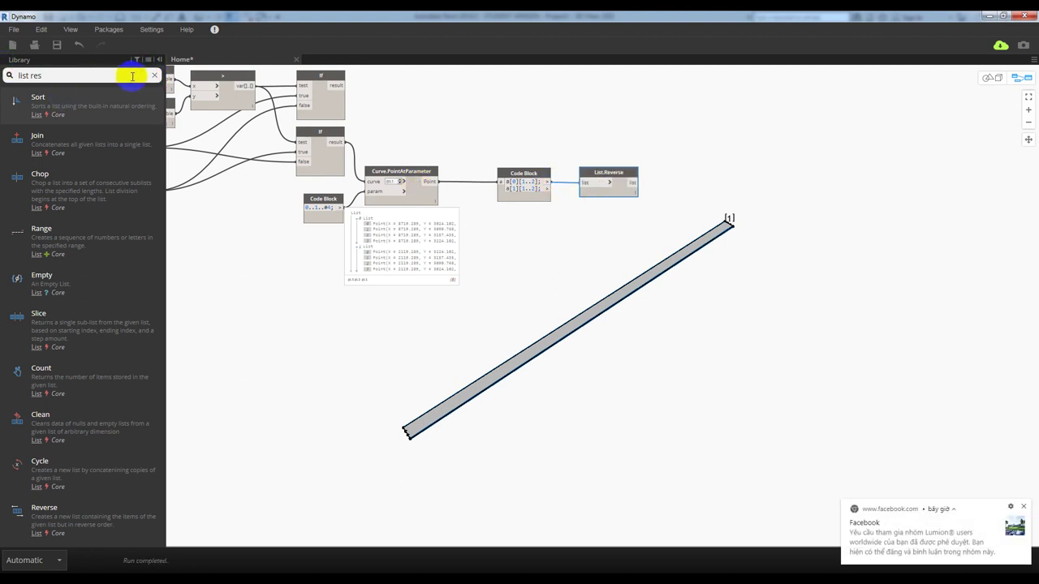
# - Add Line.ByStartPointEndPoint with reversed points as start and a[1][1..2] as end points
pyautogui.moveTo(132, 75); pyautogui.dragTo(2, 60)
pyautogui.write('line')
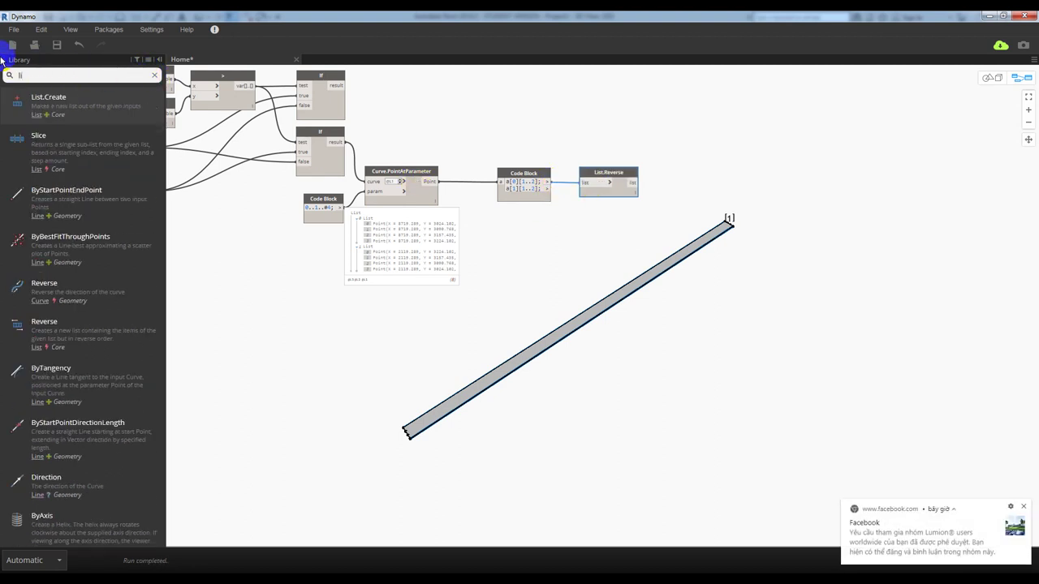
pyautogui.click(65, 98)
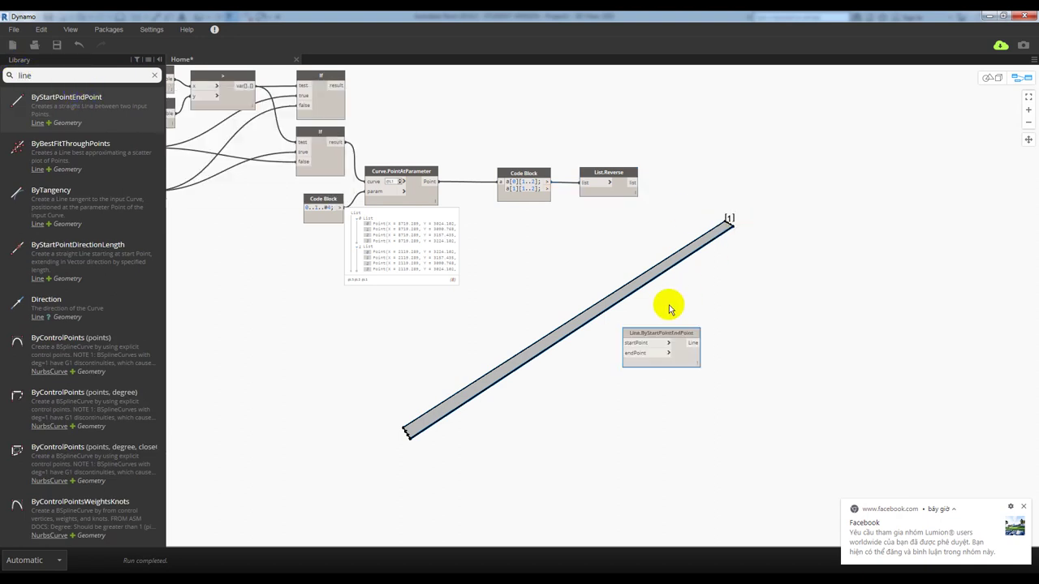
pyautogui.moveTo(663, 333); pyautogui.dragTo(690, 213)
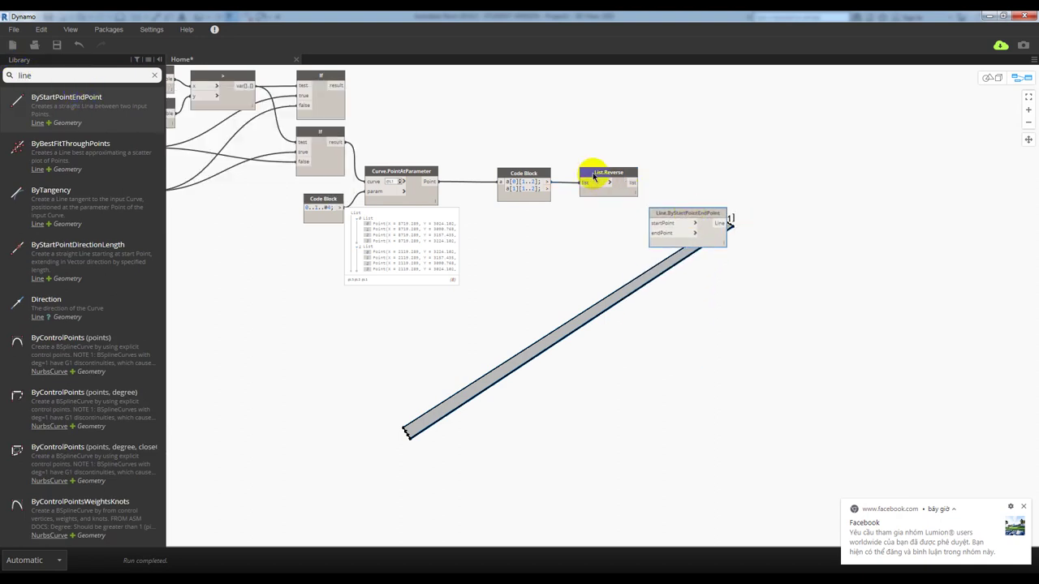
pyautogui.moveTo(634, 184); pyautogui.dragTo(653, 223)
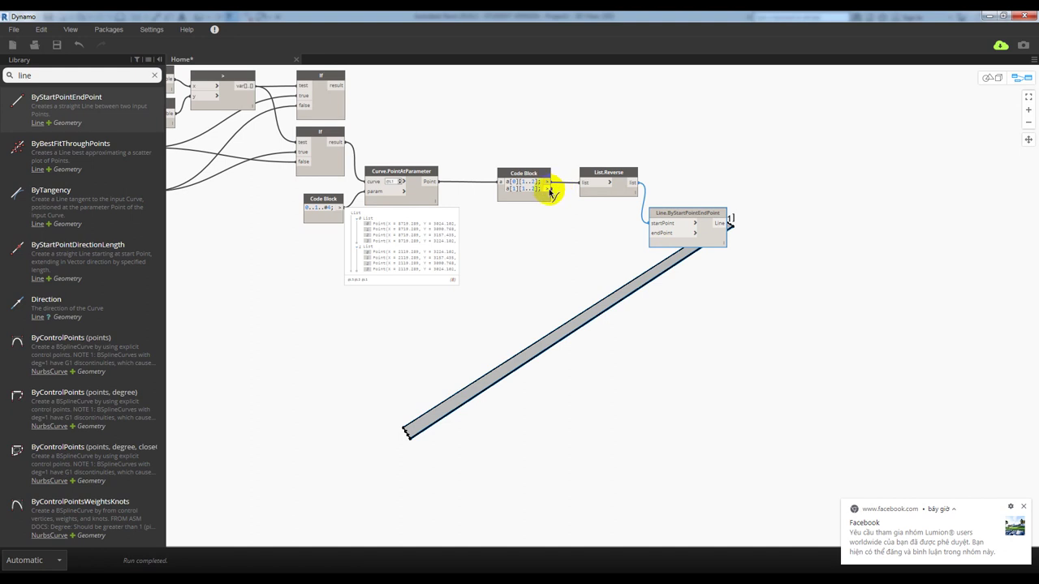
pyautogui.moveTo(550, 192); pyautogui.dragTo(695, 233)
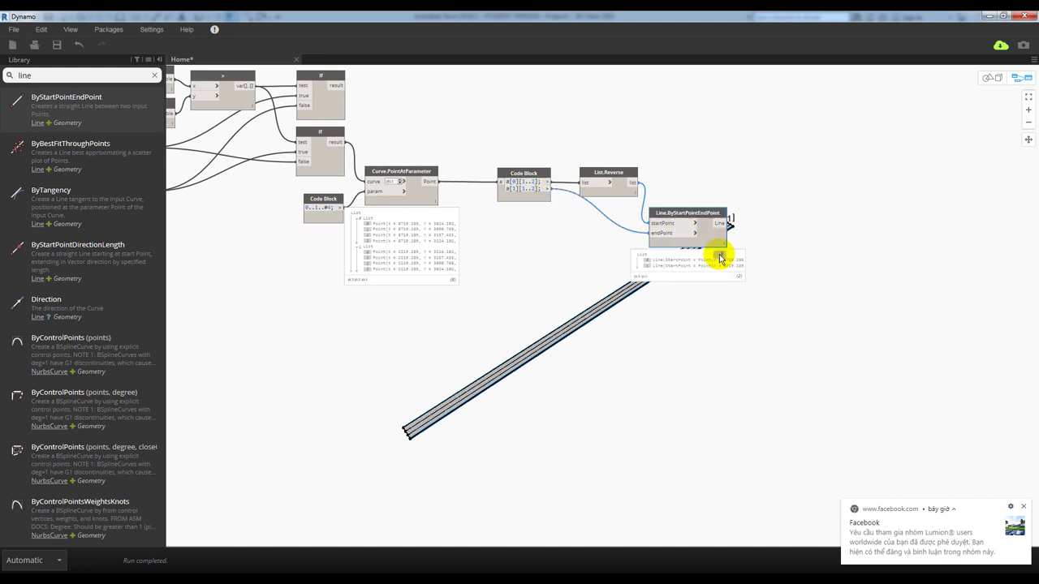
# - Reposition the Line.ByStartPointEndPoint node and adjust the view around the new nodes
pyautogui.moveTo(737, 162); pyautogui.dragTo(534, 126, button='middle')
pyautogui.moveTo(487, 184); pyautogui.dragTo(491, 187)
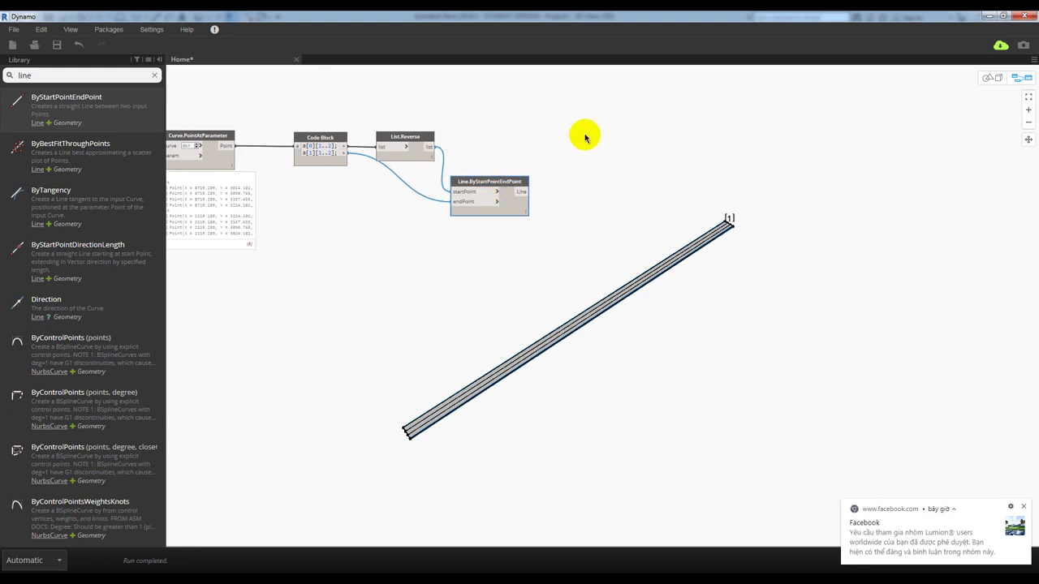
pyautogui.moveTo(585, 134); pyautogui.dragTo(593, 144, button='middle')
pyautogui.scroll(-3, 593, 144)
pyautogui.scroll(1, 605, 154)
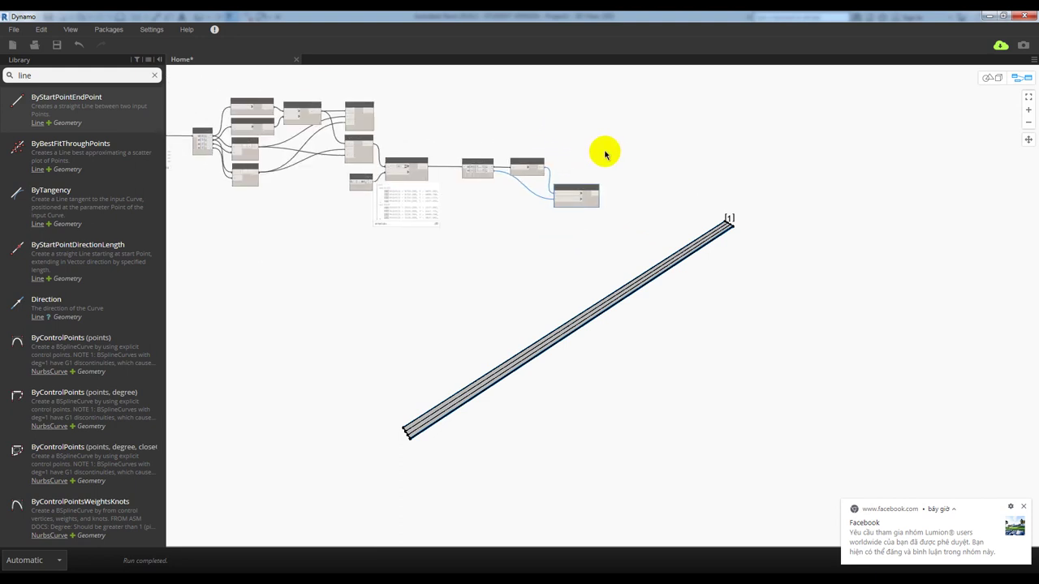
pyautogui.scroll(2, 603, 138)
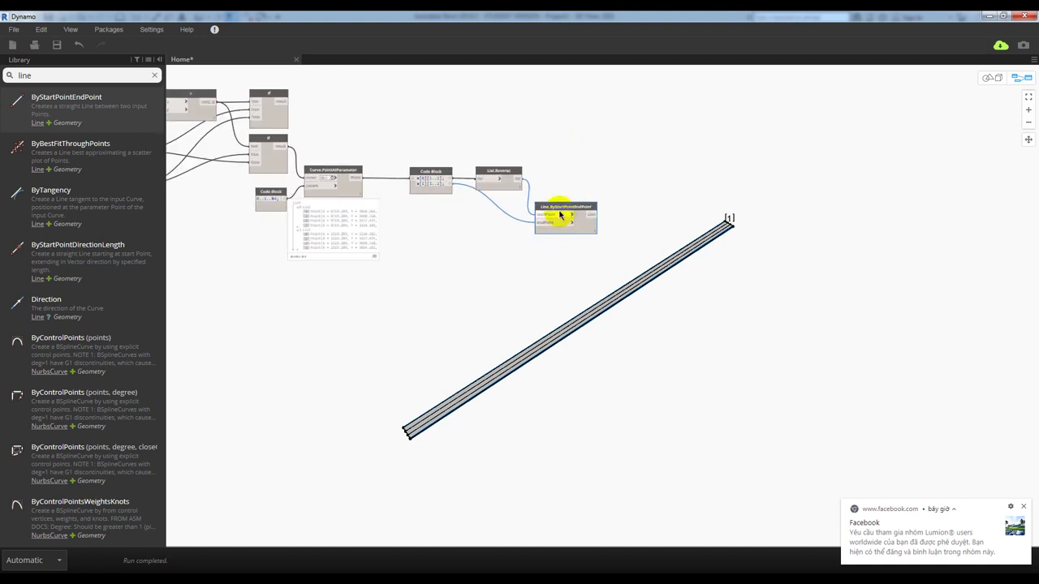
pyautogui.moveTo(412, 114); pyautogui.dragTo(459, 117, button='middle')
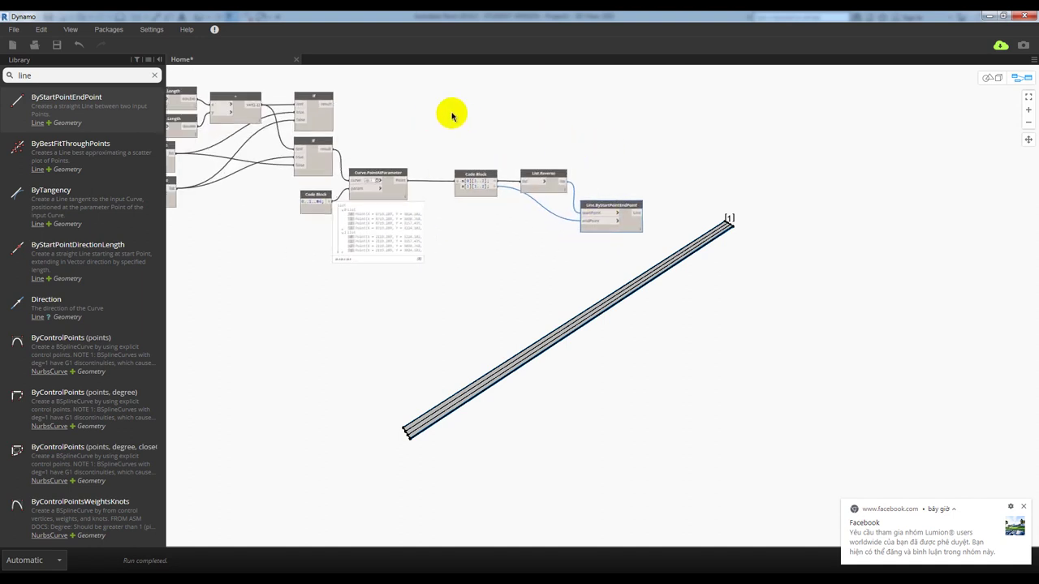
pyautogui.scroll(2, 505, 121)
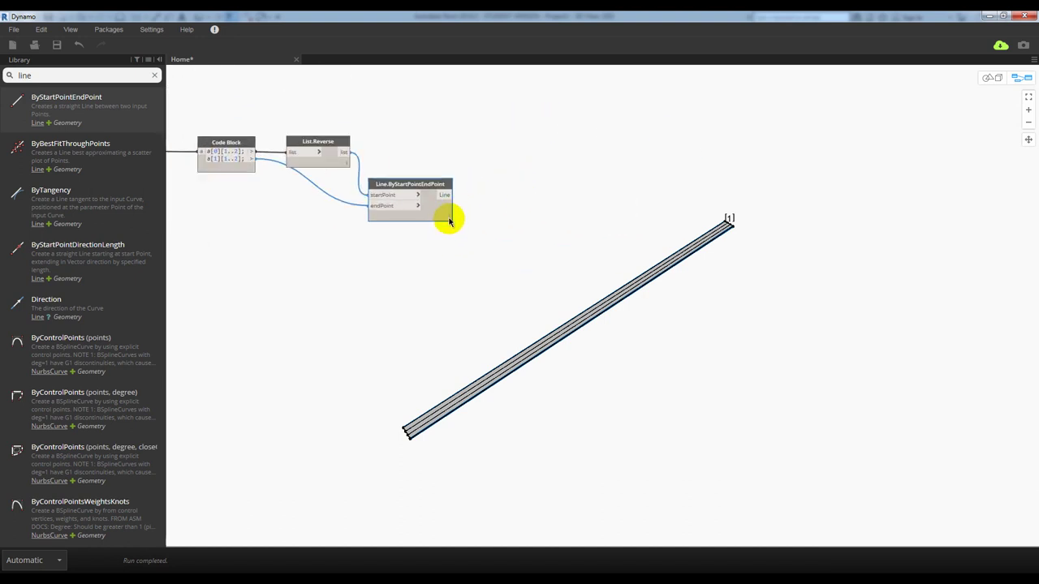
# - Inspect the two resulting lines in the line node's preview and 3D geometry
pyautogui.click(406, 239)
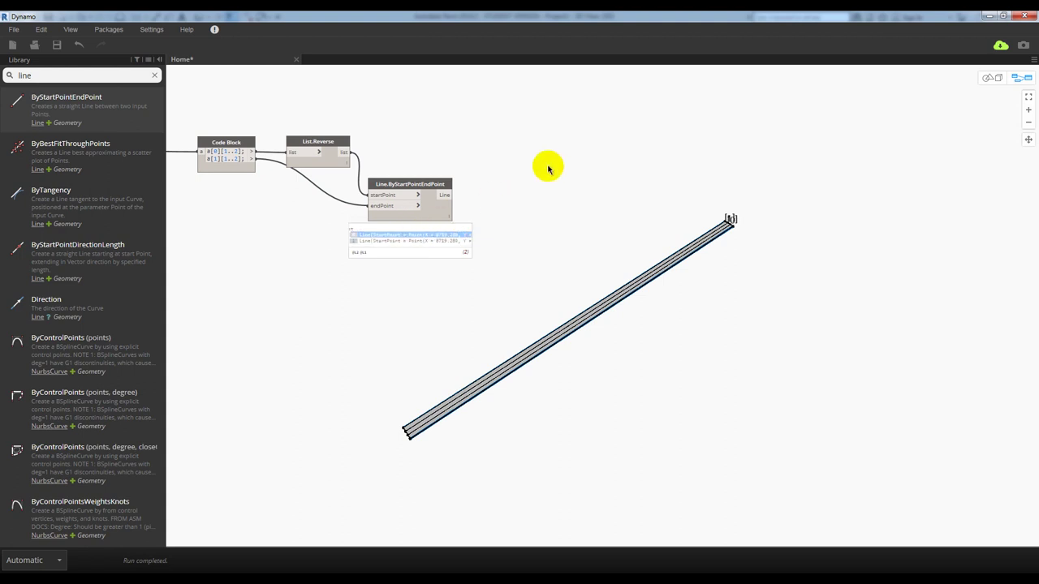
pyautogui.click(434, 192)
pyautogui.click(421, 240)
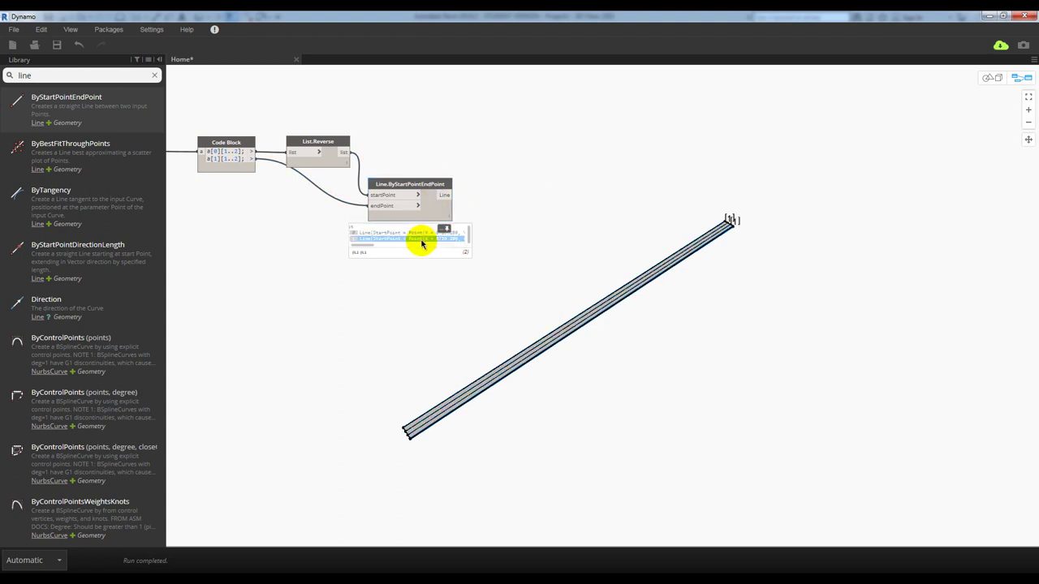
pyautogui.click(406, 234)
pyautogui.click(406, 241)
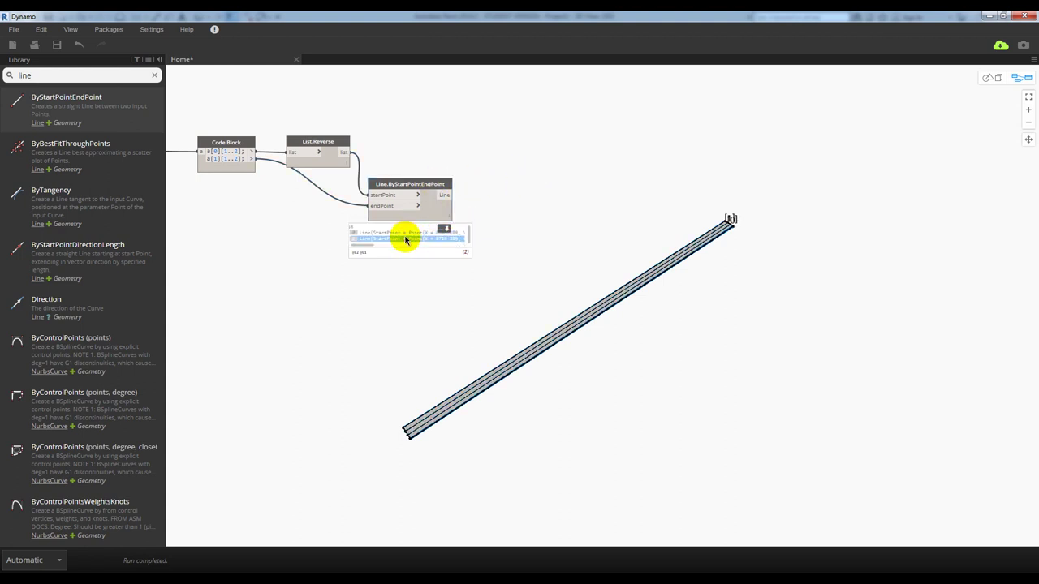
pyautogui.click(443, 212)
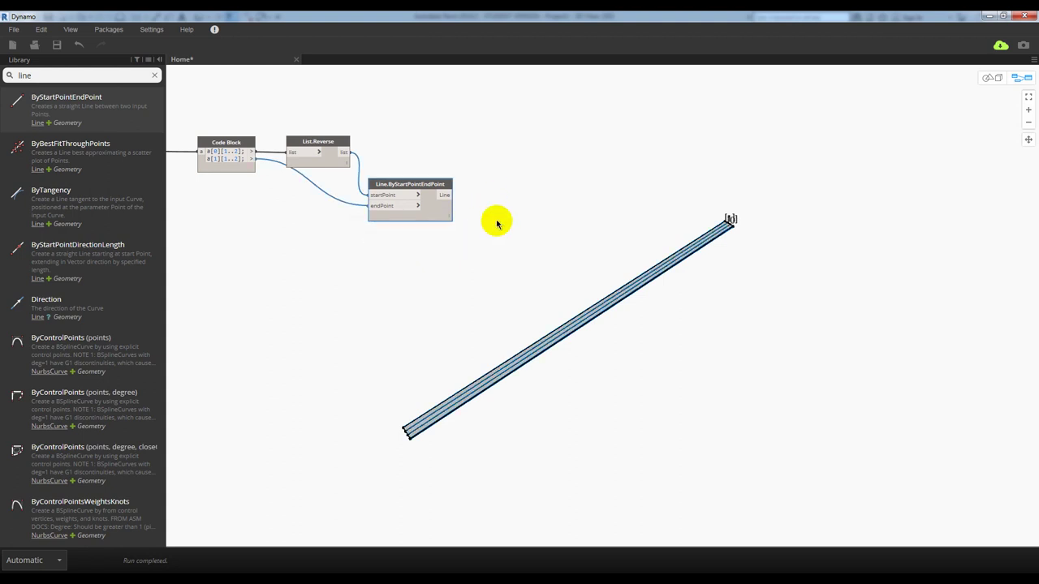
pyautogui.moveTo(471, 139); pyautogui.dragTo(479, 140, button='middle')
pyautogui.moveTo(394, 185); pyautogui.dragTo(405, 204)
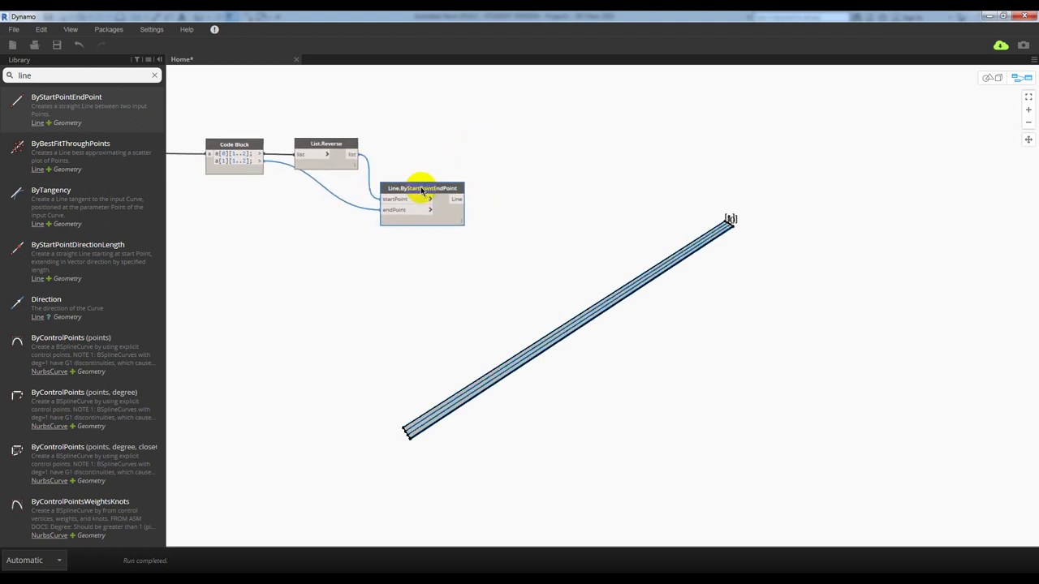
pyautogui.click(417, 249)
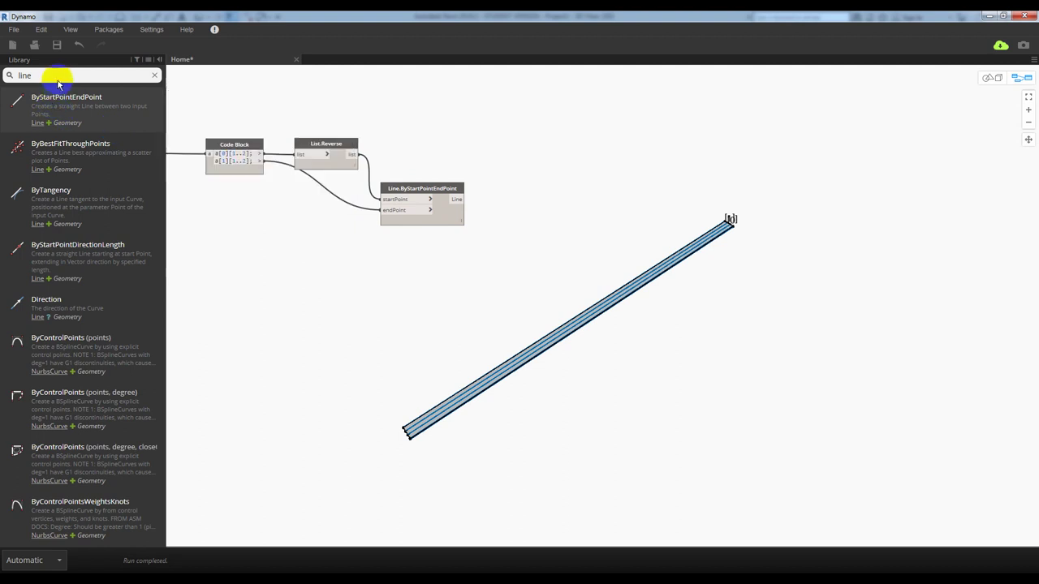
pyautogui.click(459, 232)
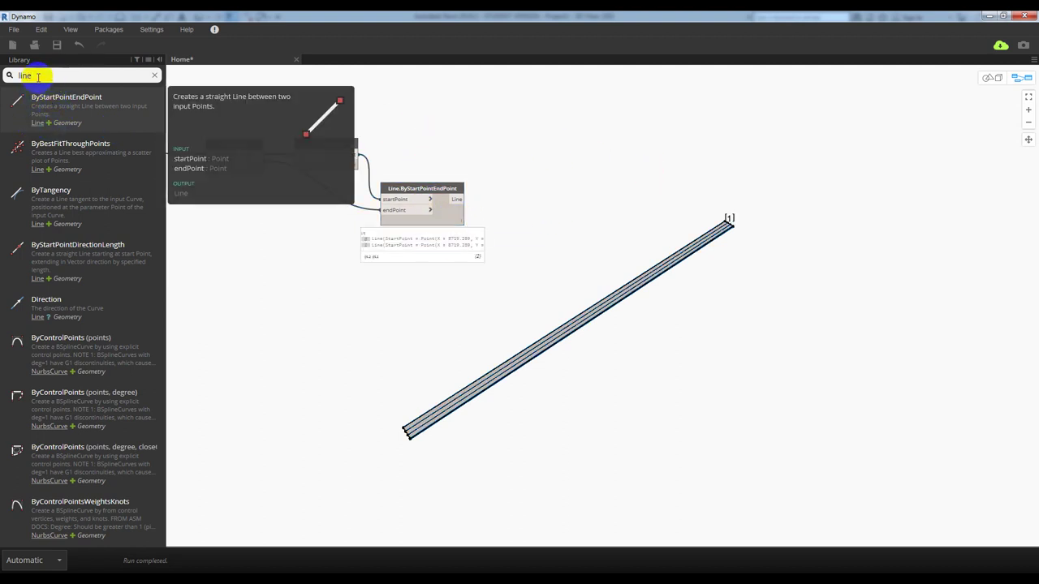
# - Add a Curve.PointAtParameter node to the right of the line node
pyautogui.click(17, 75)
pyautogui.write('point')
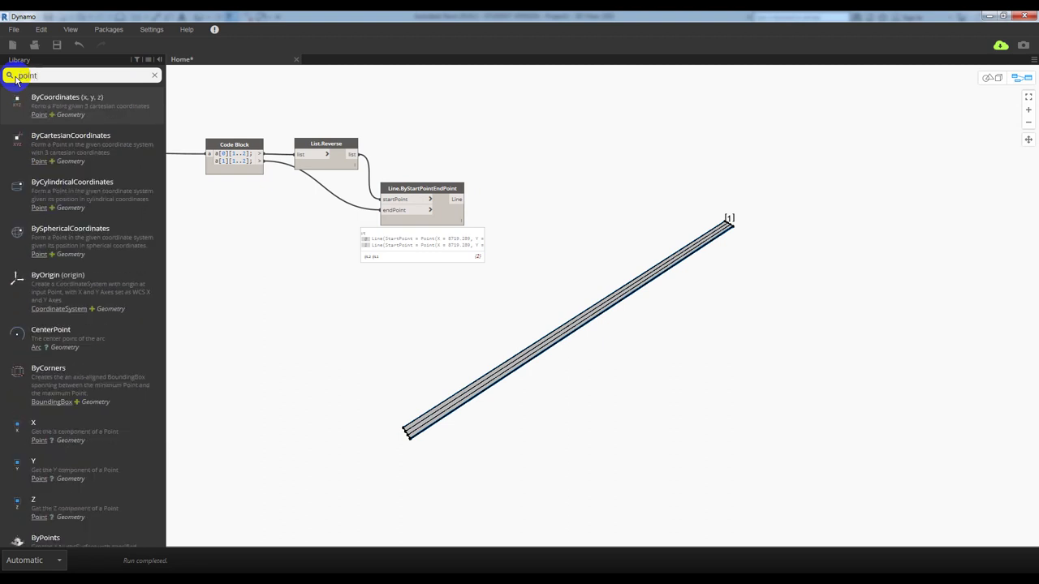
pyautogui.write(' at para')
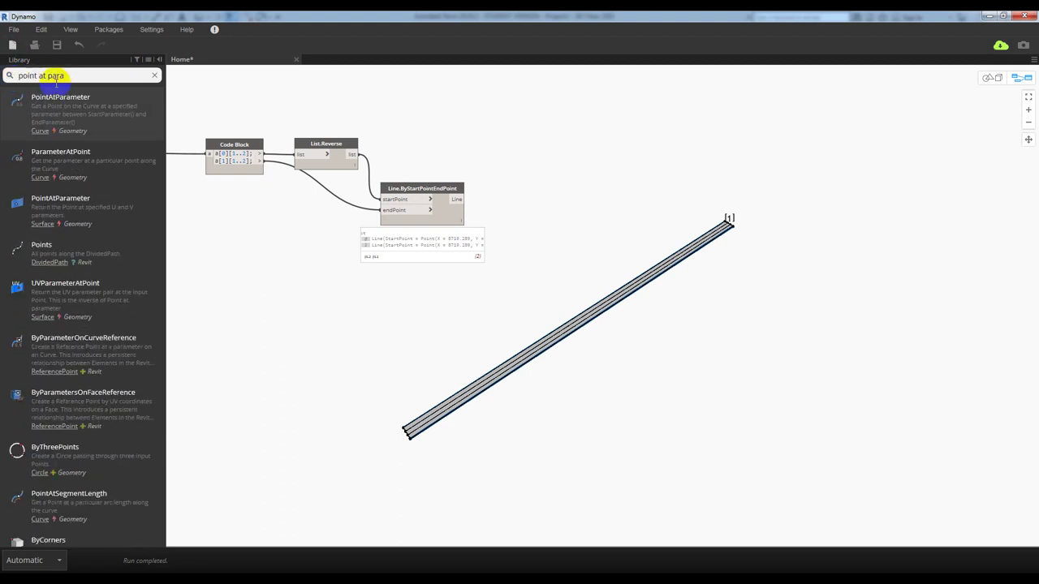
pyautogui.click(60, 102)
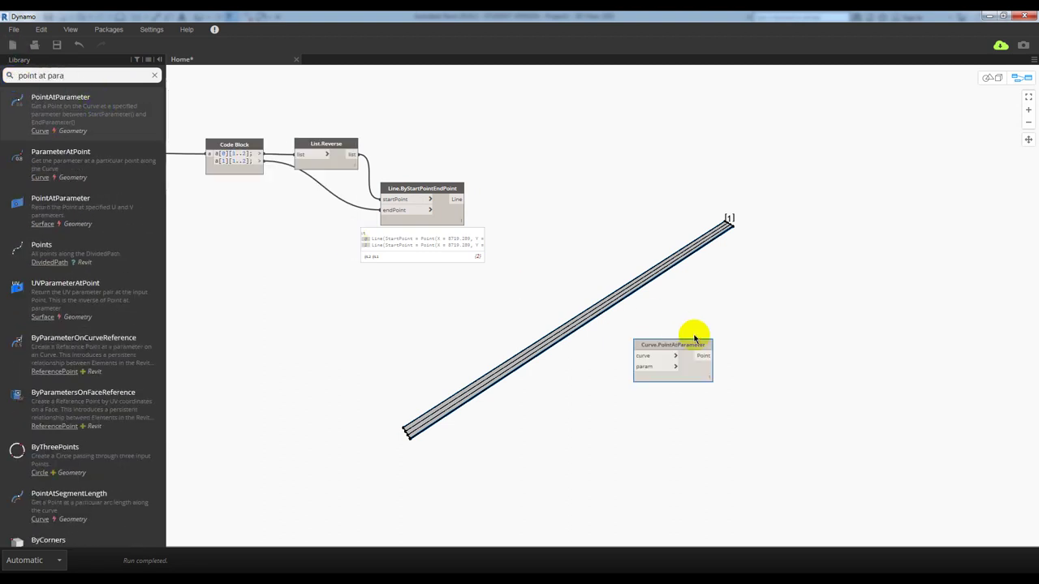
pyautogui.moveTo(637, 248)
pyautogui.mouseDown()
pyautogui.moveTo(596, 190)
pyautogui.moveTo(560, 208)
pyautogui.mouseUp()
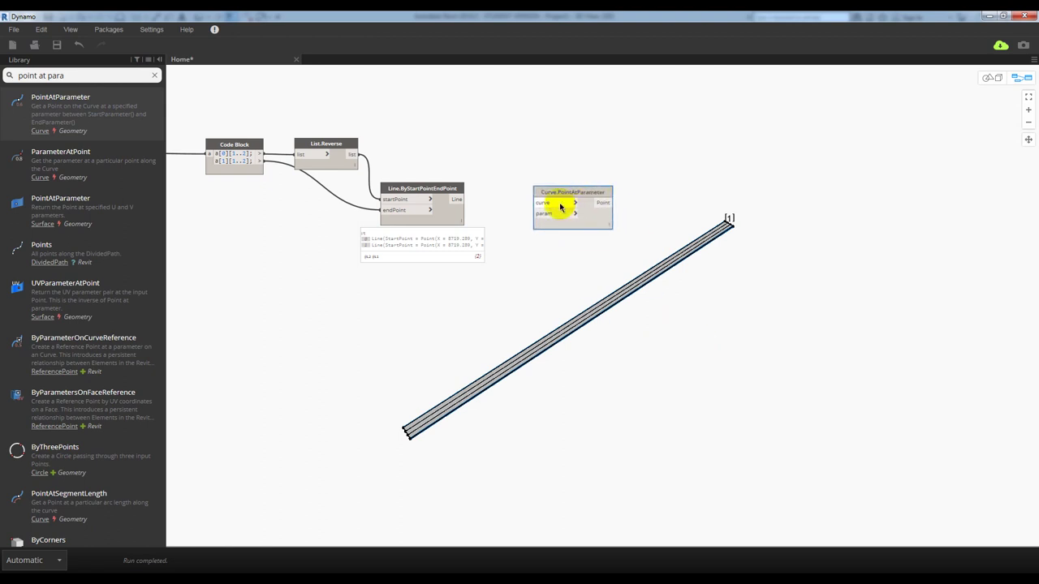
pyautogui.click(455, 221)
# - Add a new empty Code Block node to the canvas
pyautogui.moveTo(88, 74); pyautogui.dragTo(38, 74)
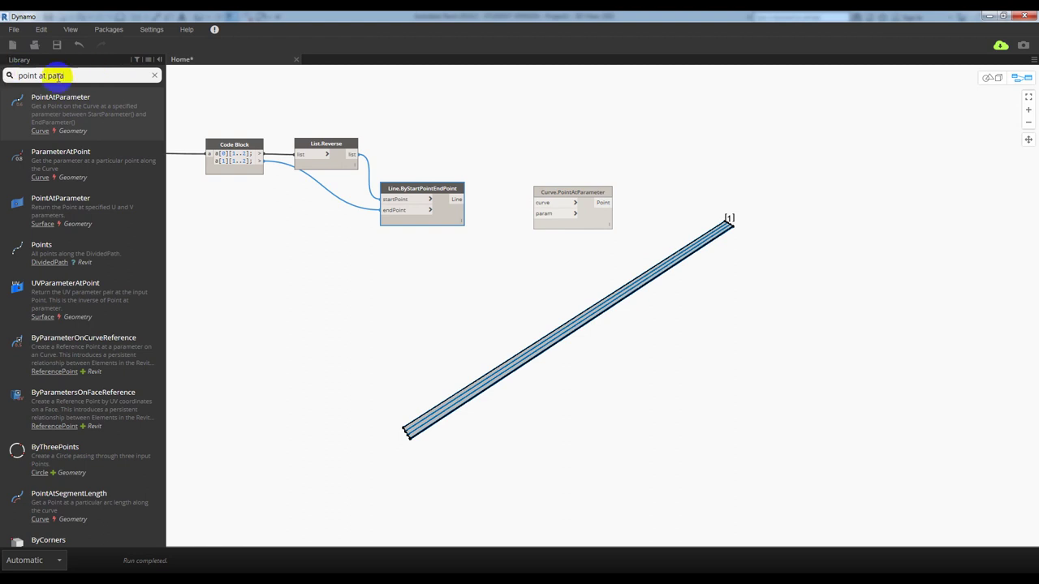
pyautogui.write('code')
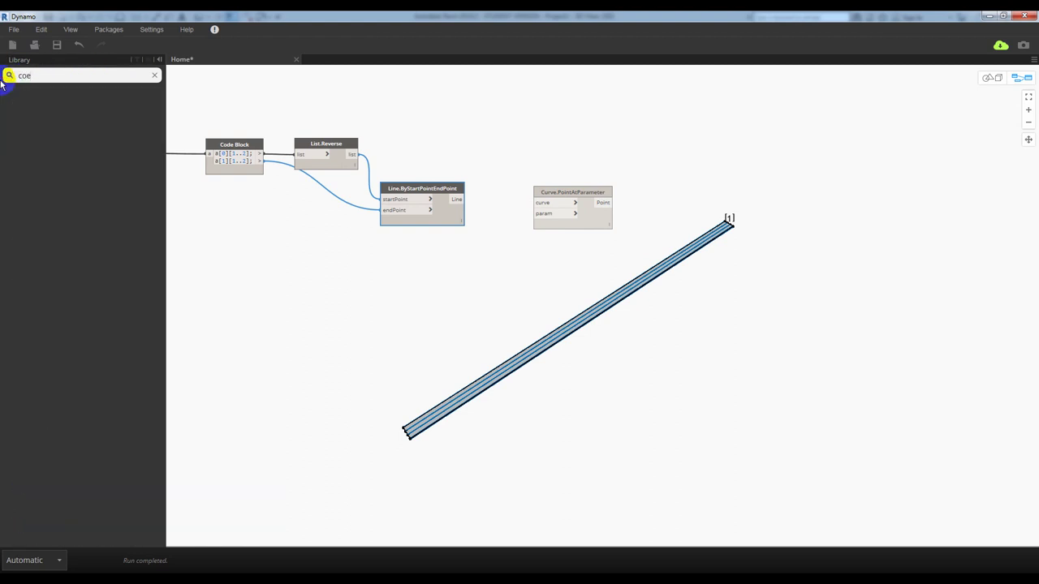
pyautogui.click(69, 106)
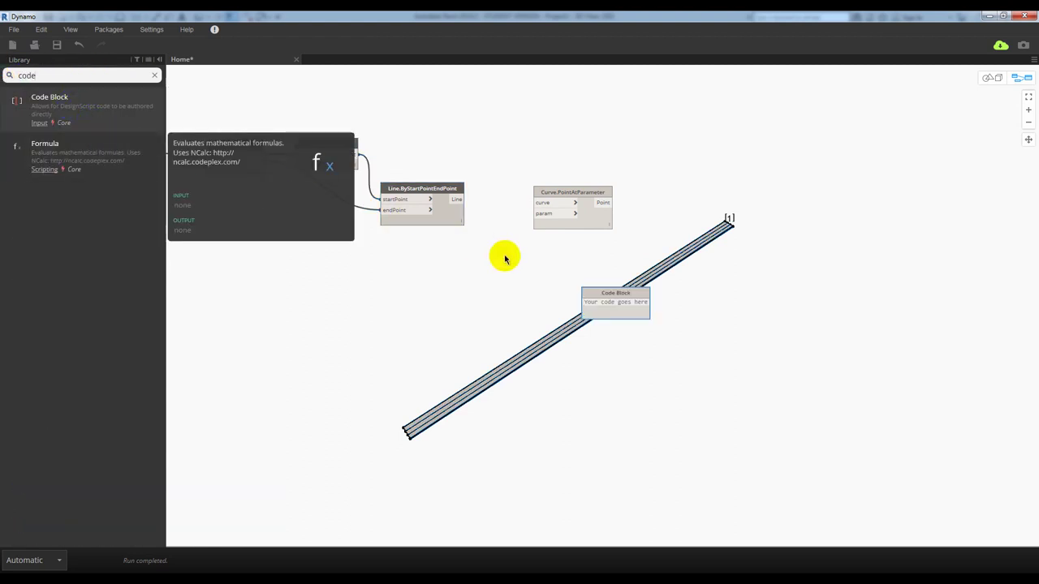
# - Feed the lines into Curve.PointAtParameter's curve and enter 0..1..#a in the new Code Block
pyautogui.moveTo(619, 294); pyautogui.dragTo(436, 242)
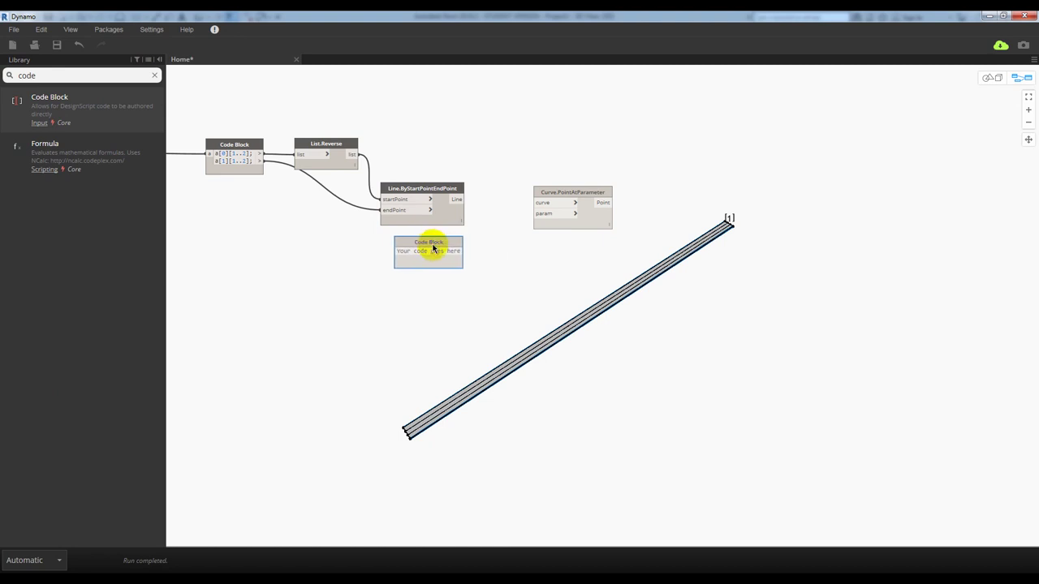
pyautogui.click(458, 199)
pyautogui.click(536, 202)
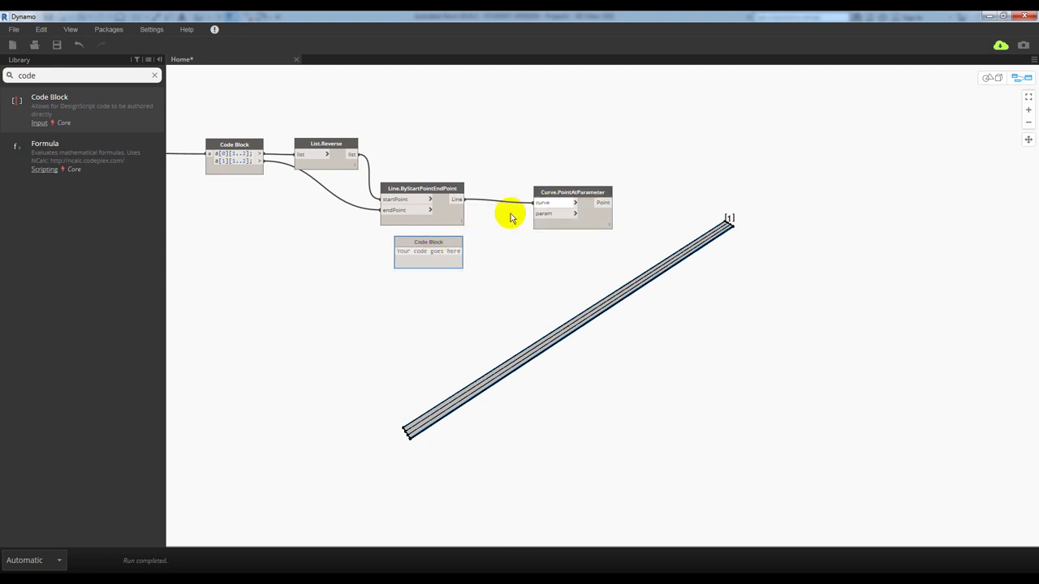
pyautogui.write('0..1..')
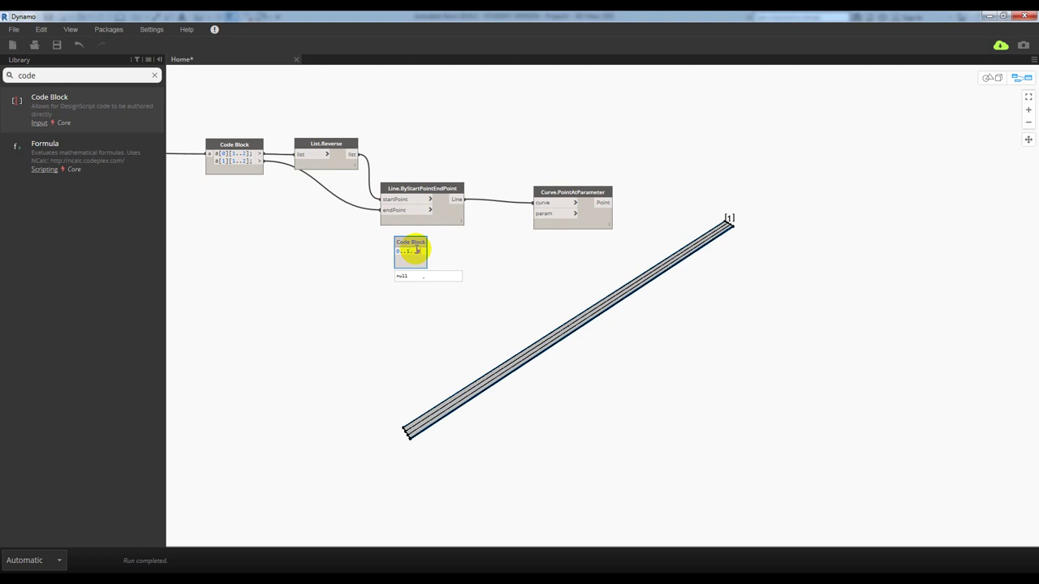
pyautogui.write('#a')
pyautogui.click(297, 247)
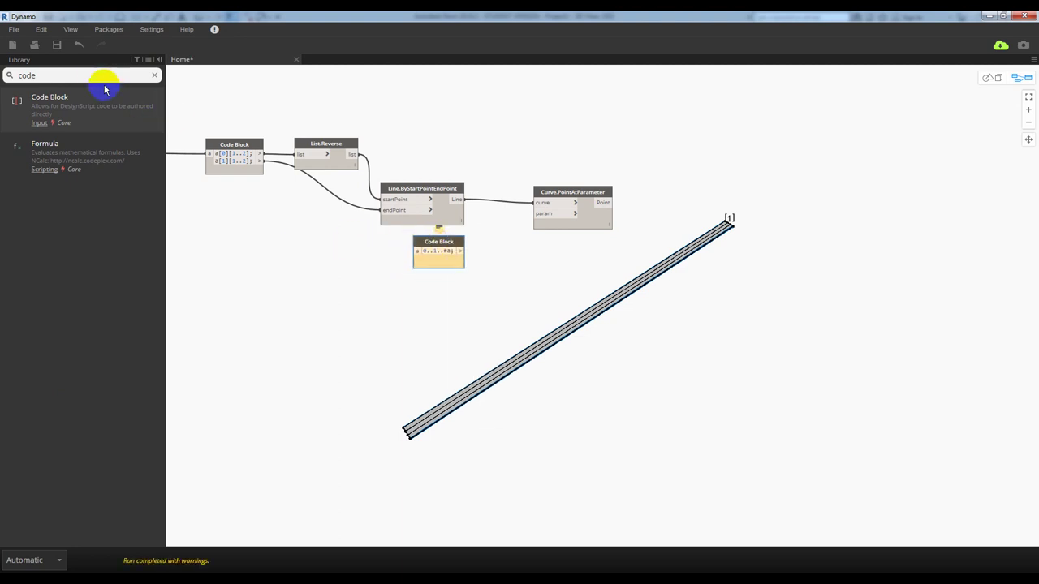
pyautogui.click(3, 76)
pyautogui.write('number')
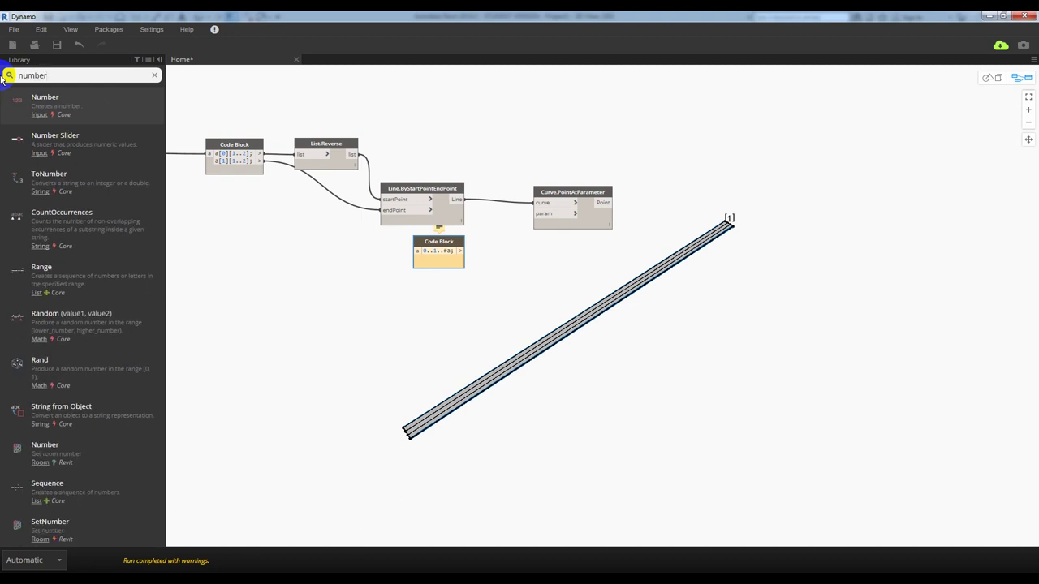
pyautogui.write(' slider')
# - Add a Number Slider beside the range Code Block with min 10, max 20, step 1
pyautogui.click(70, 107)
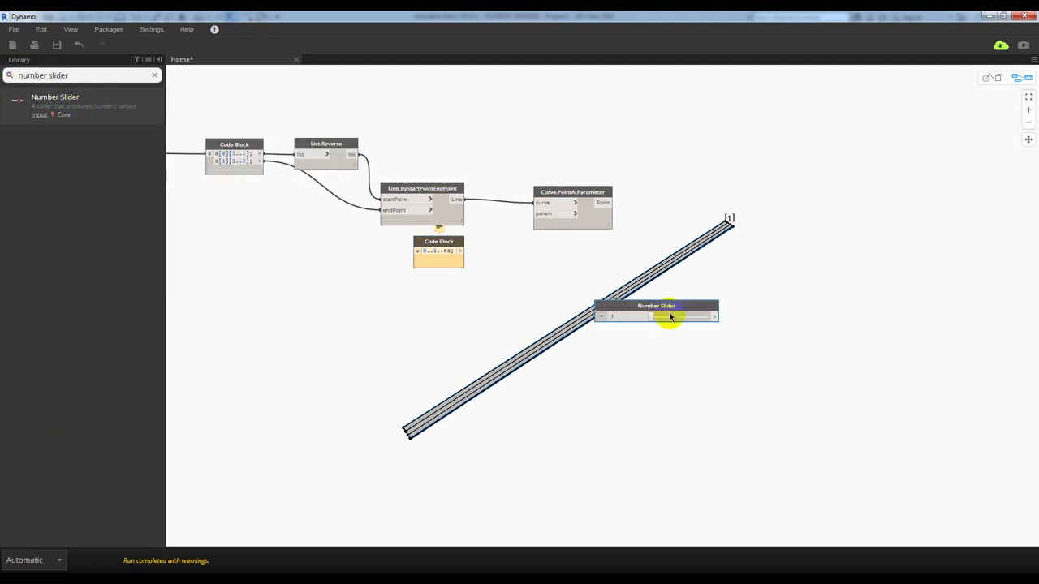
pyautogui.moveTo(666, 308)
pyautogui.mouseDown()
pyautogui.moveTo(320, 241)
pyautogui.moveTo(334, 249)
pyautogui.mouseUp()
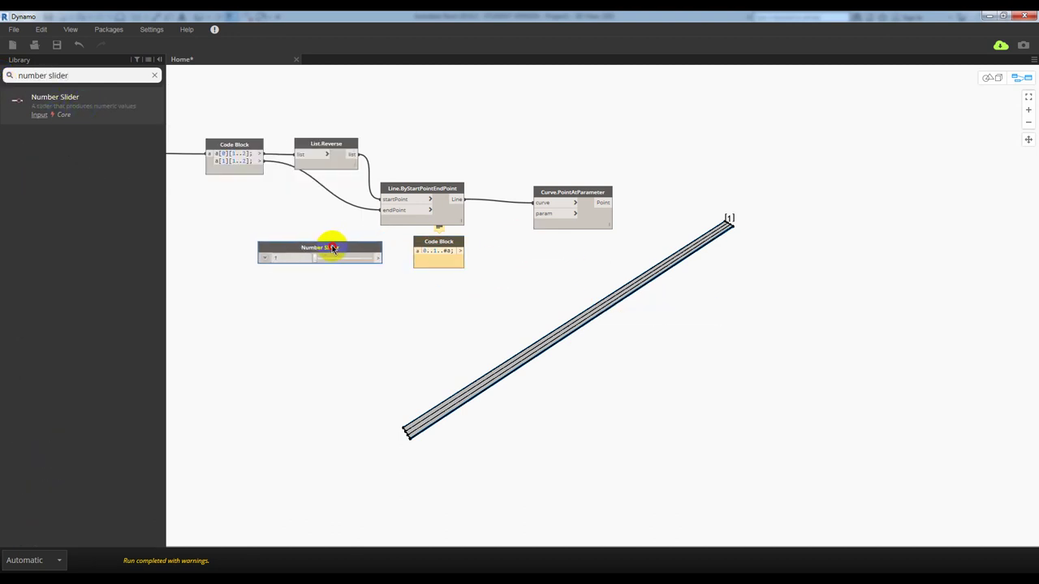
pyautogui.click(264, 261)
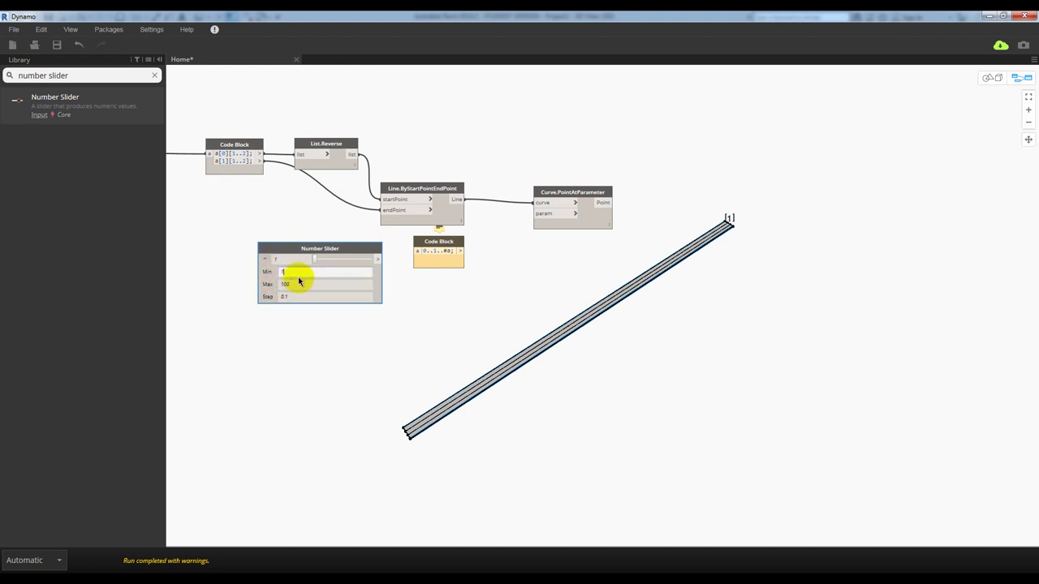
pyautogui.click(297, 283)
pyautogui.write('20')
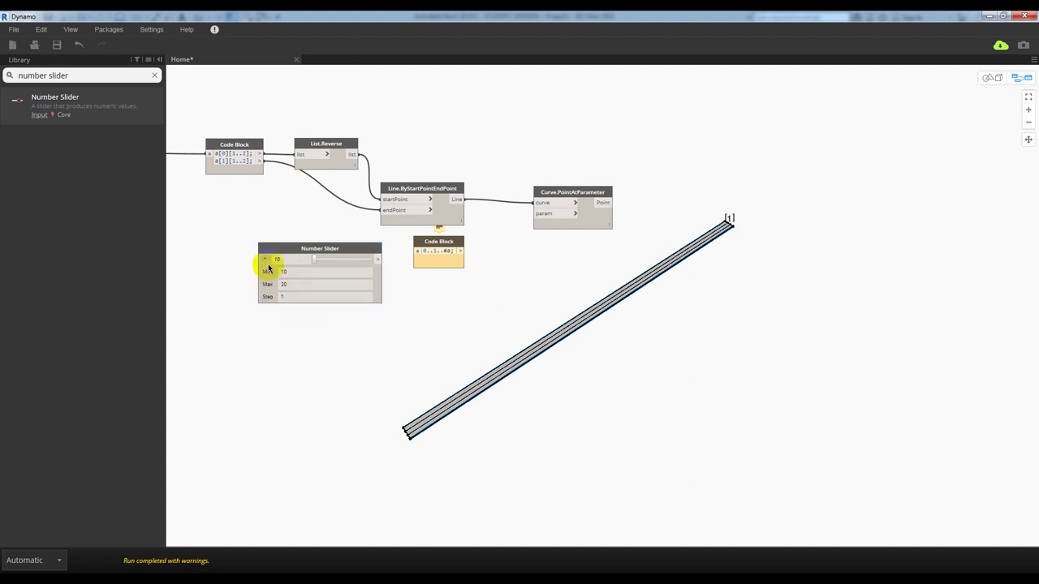
pyautogui.click(265, 259)
# - Wire the slider into Code Block input a and the range into param, slider at 12
pyautogui.moveTo(379, 260); pyautogui.dragTo(423, 253)
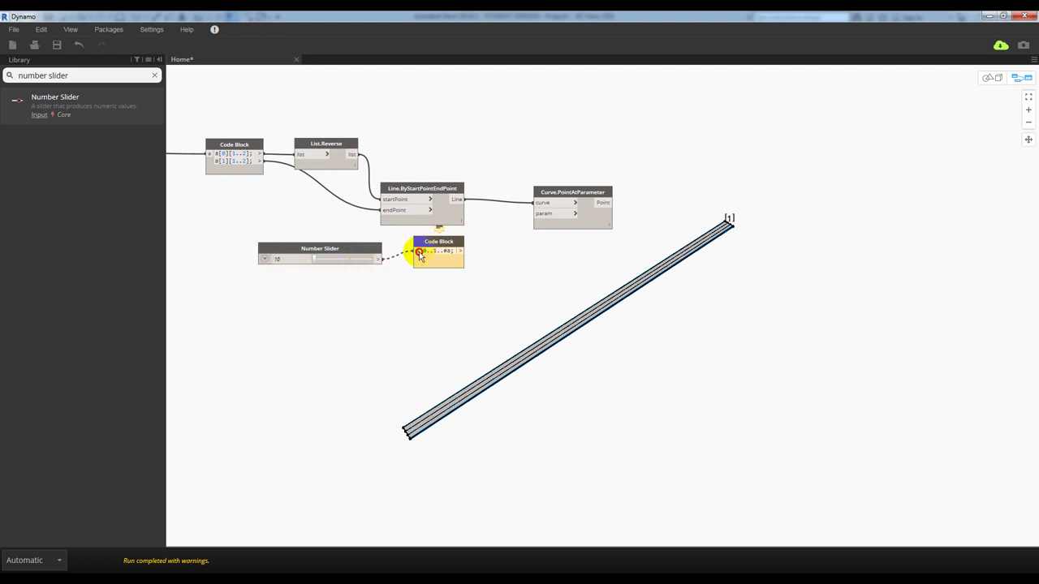
pyautogui.click(419, 254)
pyautogui.moveTo(358, 250); pyautogui.dragTo(359, 244)
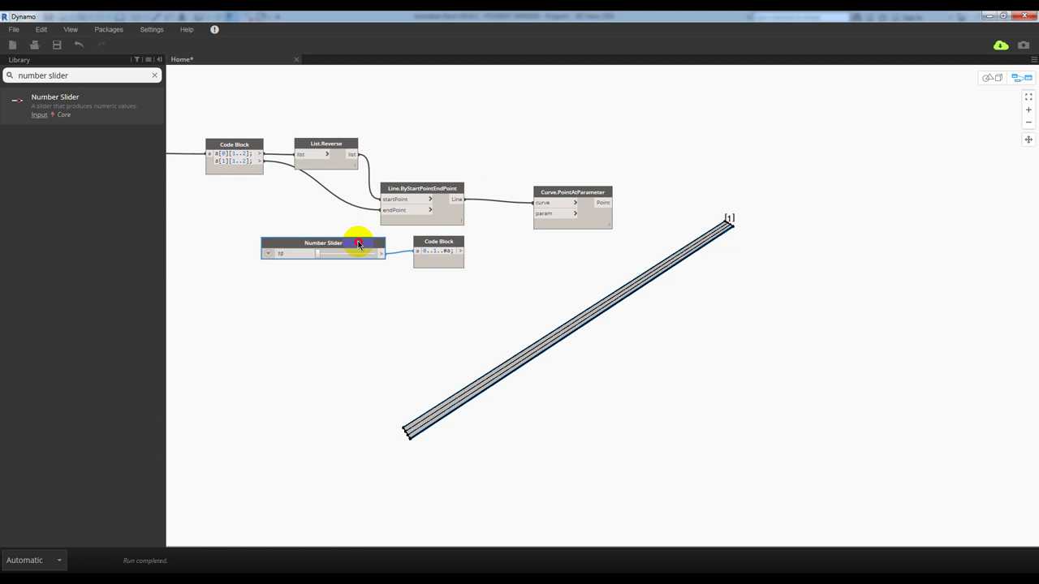
pyautogui.click(464, 254)
pyautogui.click(535, 213)
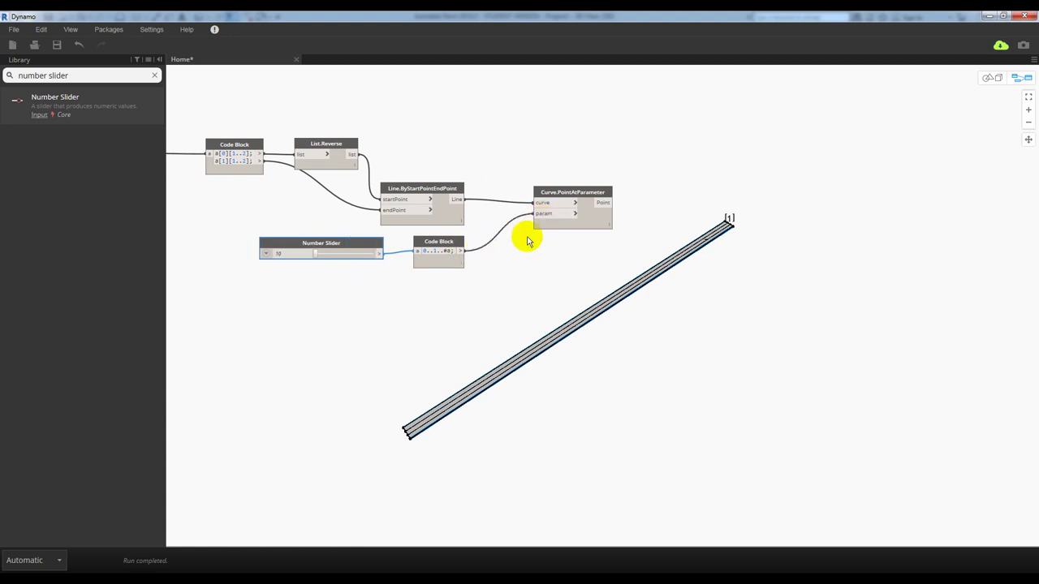
pyautogui.click(575, 202)
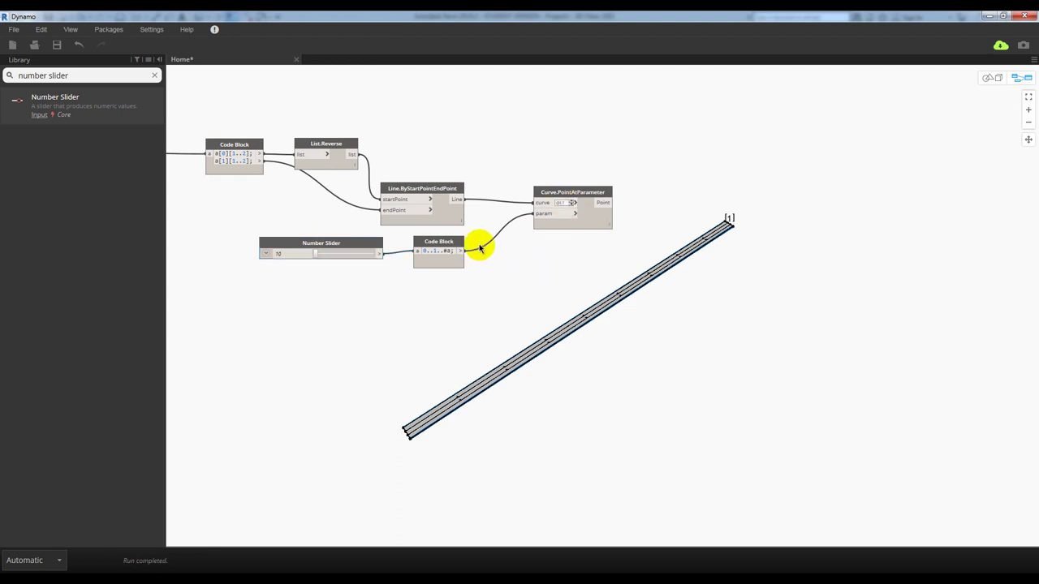
pyautogui.moveTo(442, 242); pyautogui.dragTo(443, 240)
pyautogui.moveTo(364, 244); pyautogui.dragTo(376, 240)
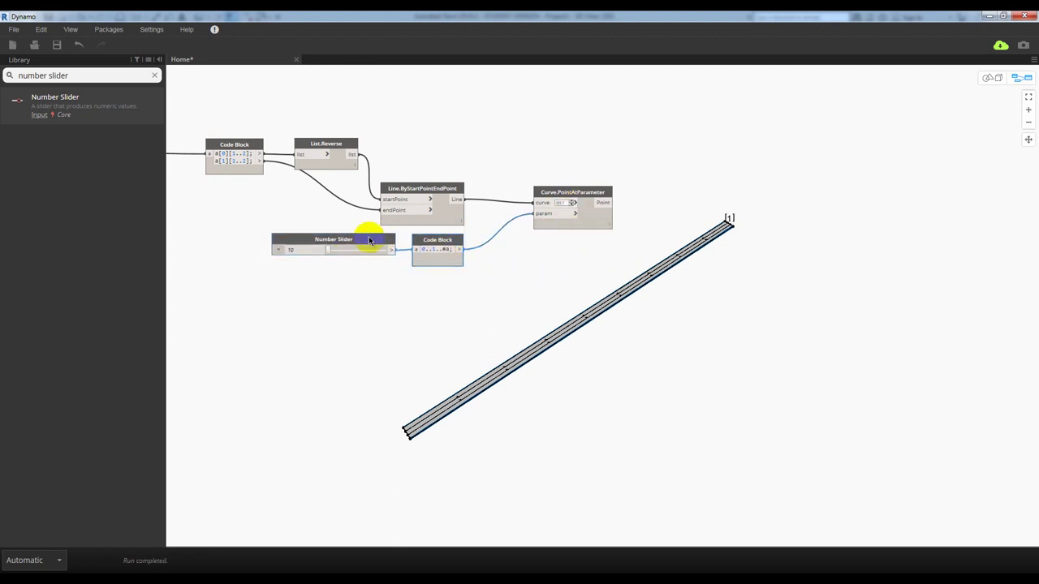
pyautogui.click(300, 250)
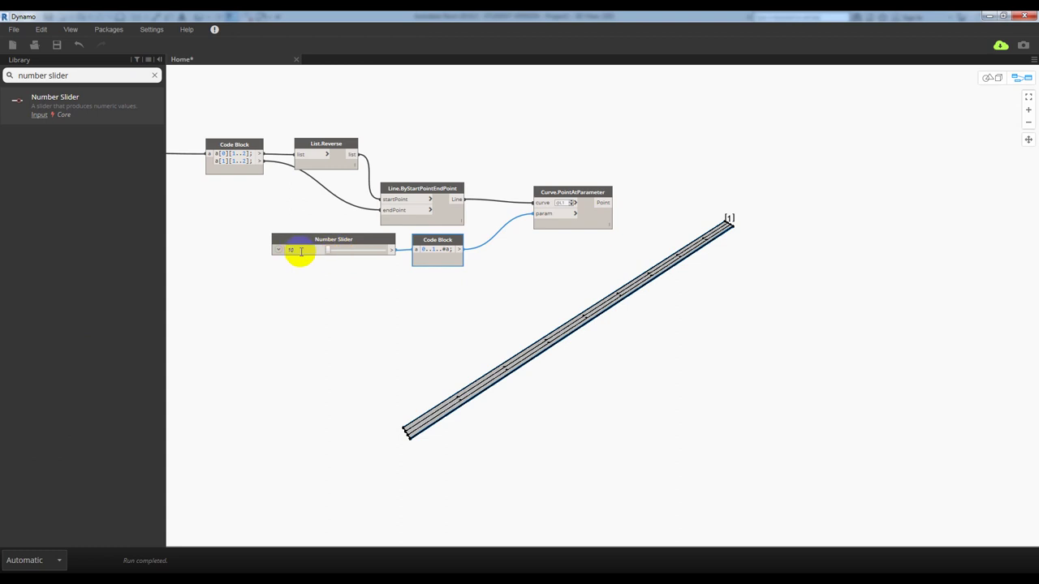
pyautogui.click(349, 254)
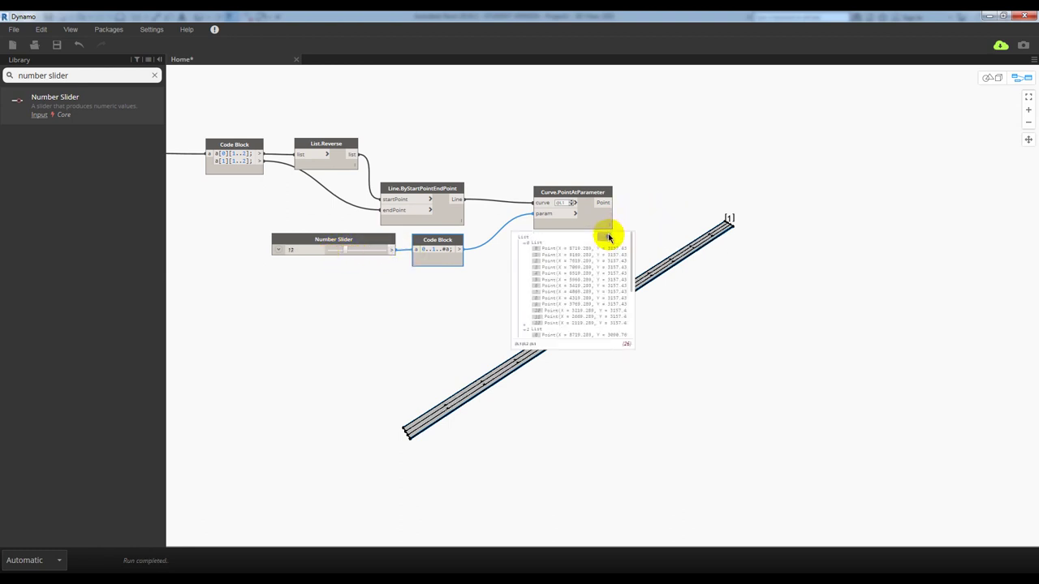
# - Change the Number Slider's range to 30–50 at value 30, giving 60 points
pyautogui.moveTo(609, 236); pyautogui.dragTo(533, 146, button='middle')
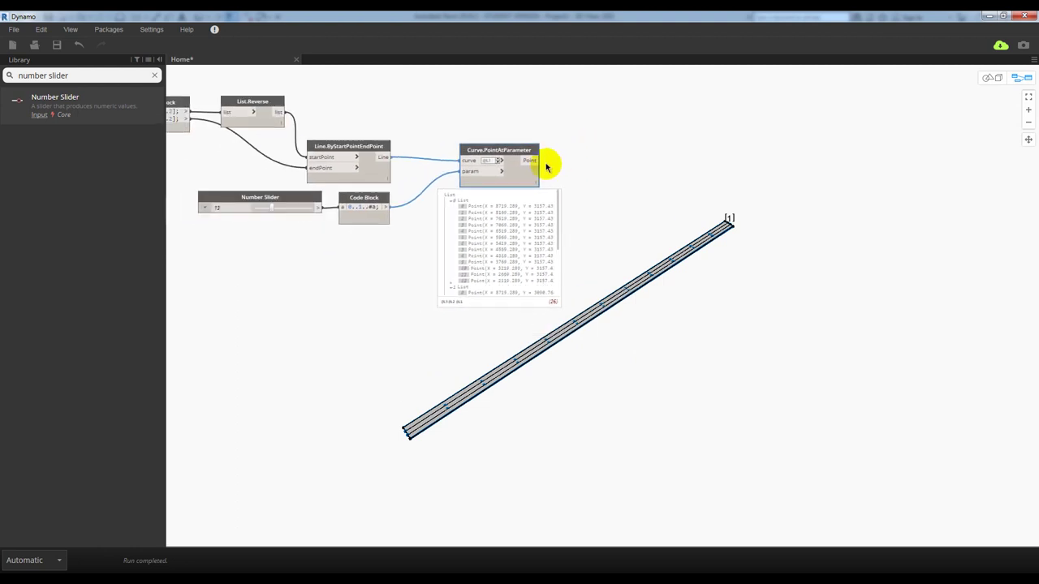
pyautogui.click(205, 209)
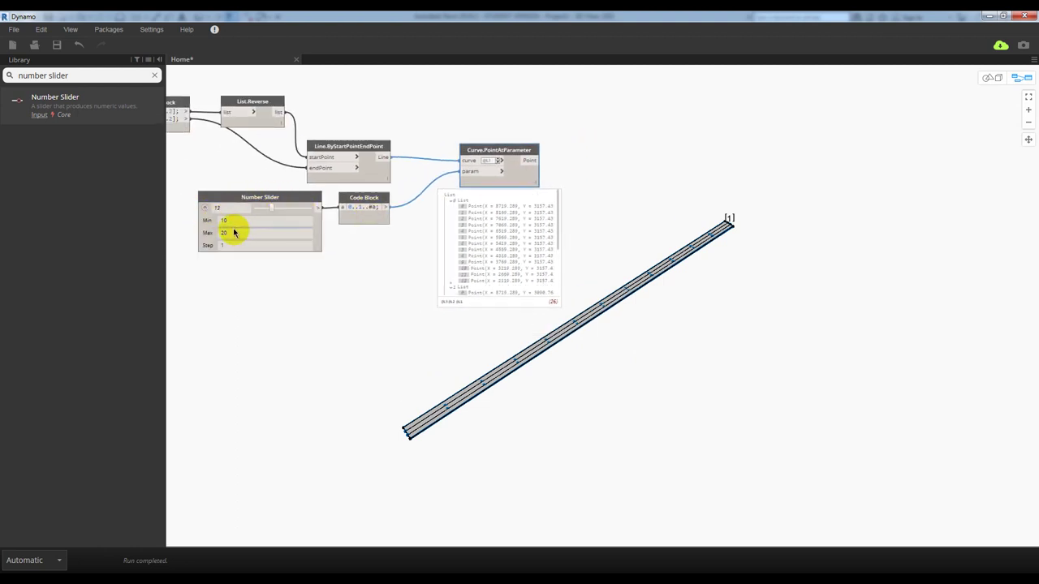
pyautogui.moveTo(231, 222)
pyautogui.mouseDown()
pyautogui.moveTo(205, 221)
pyautogui.moveTo(194, 234)
pyautogui.mouseUp()
pyautogui.write('50')
pyautogui.write('30')
pyautogui.click(243, 280)
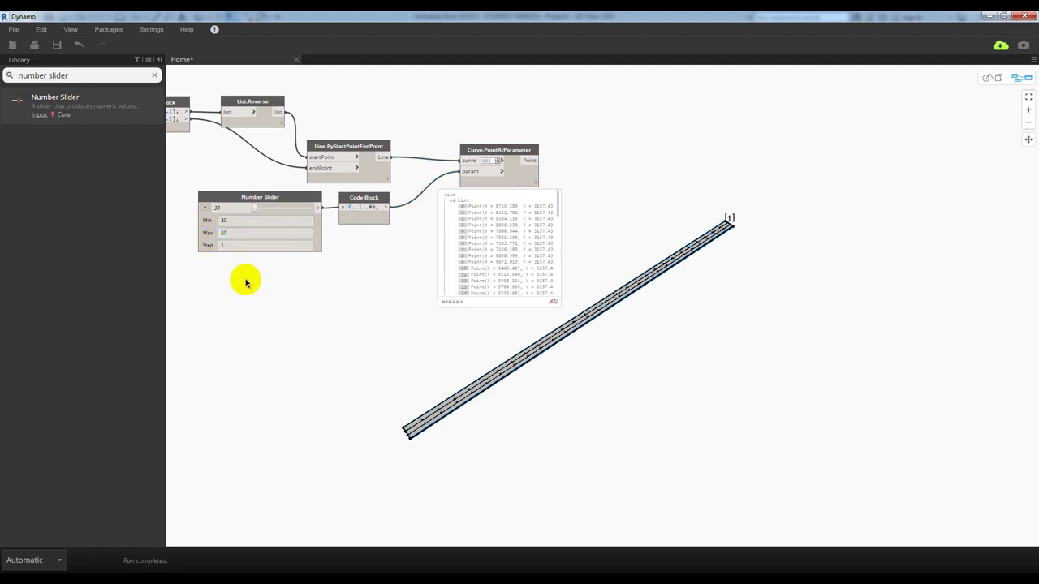
pyautogui.click(203, 209)
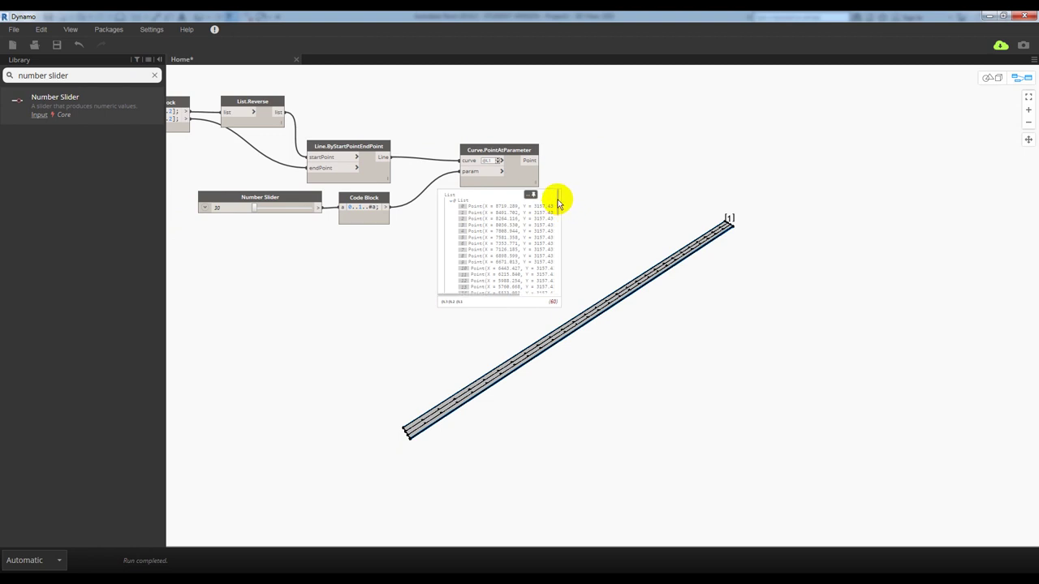
pyautogui.moveTo(557, 203)
pyautogui.mouseDown()
pyautogui.moveTo(561, 288)
pyautogui.moveTo(573, 184)
pyautogui.mouseUp()
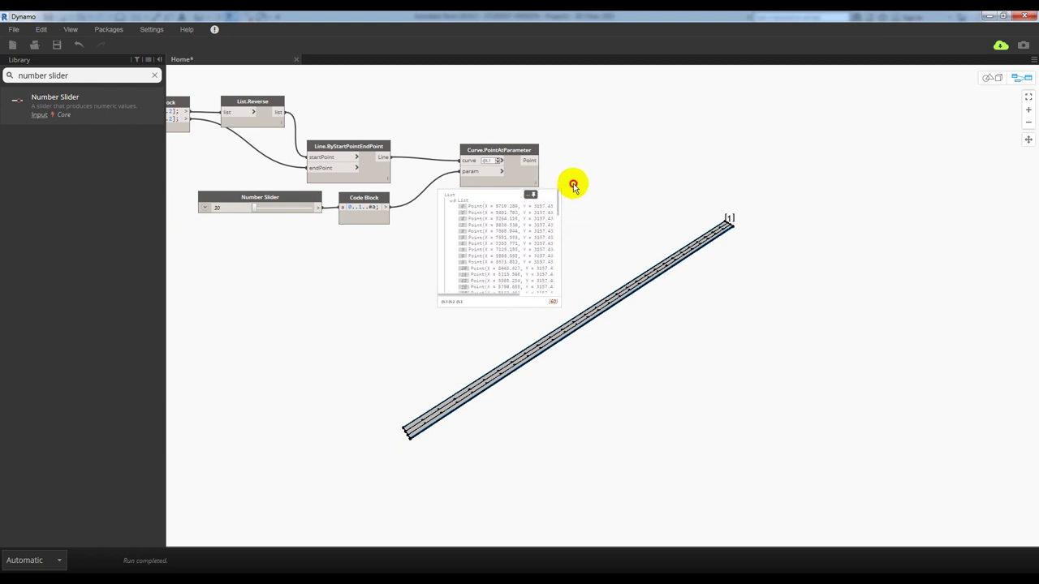
pyautogui.moveTo(573, 184)
pyautogui.mouseDown(button='middle')
pyautogui.moveTo(587, 192)
pyautogui.moveTo(492, 212)
pyautogui.mouseUp(button='middle')
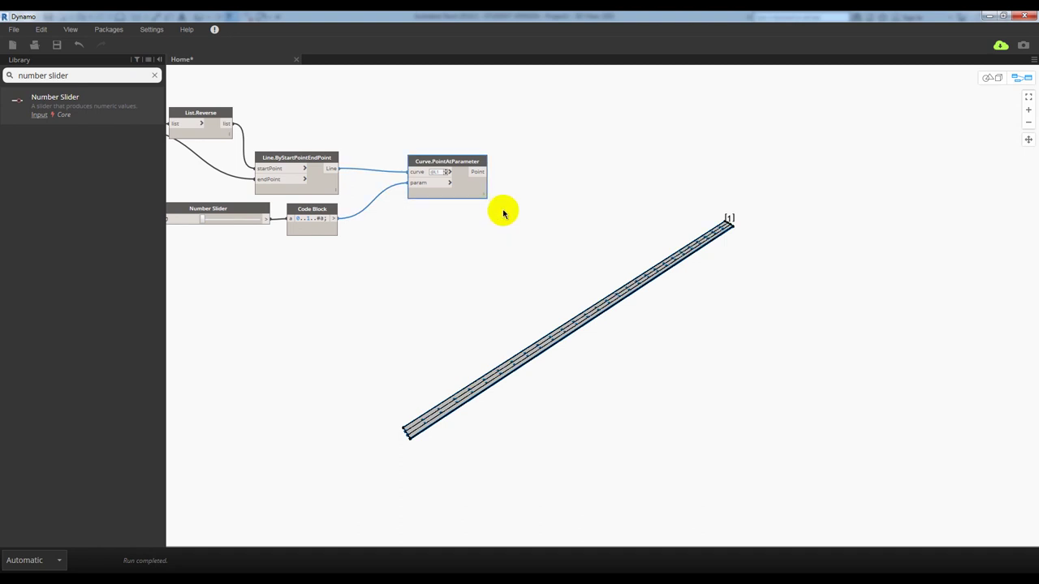
# - Add a Code Block beside Curve.PointAtParameter with the first line a[0][1..(b-1)];
pyautogui.click(480, 174)
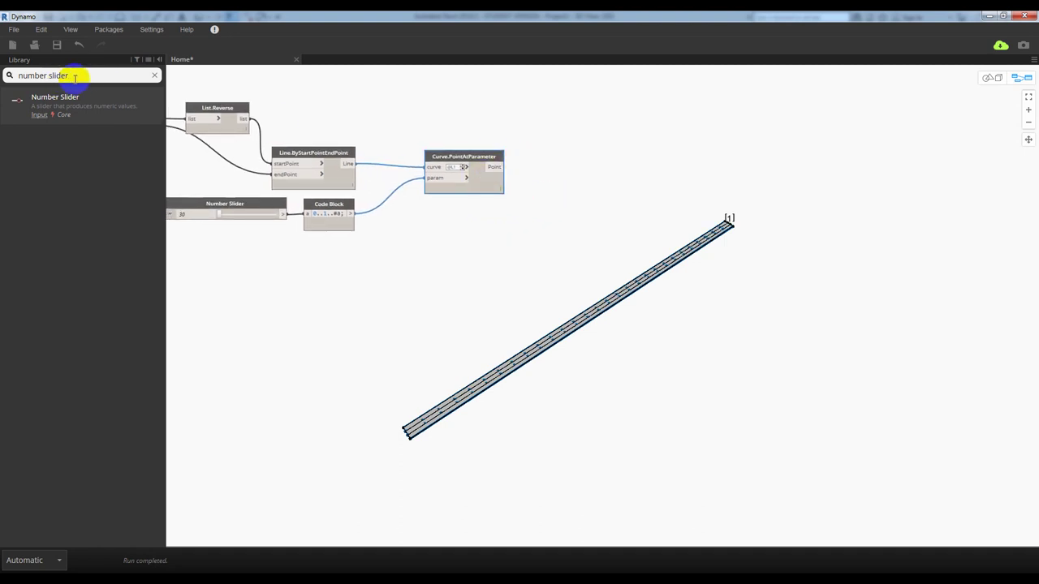
pyautogui.write('code')
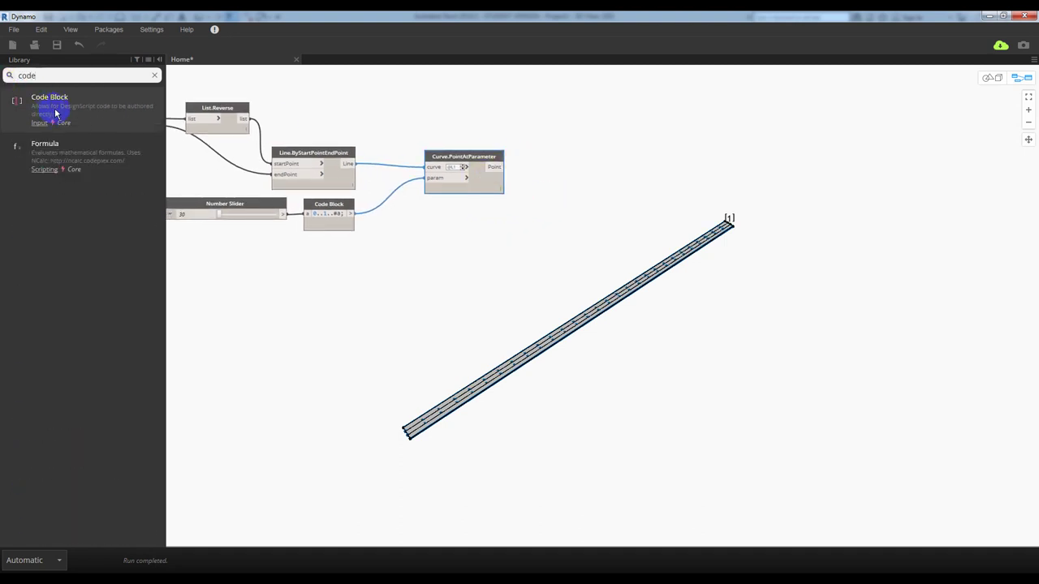
pyautogui.click(41, 103)
pyautogui.moveTo(633, 317)
pyautogui.mouseDown()
pyautogui.moveTo(561, 179)
pyautogui.moveTo(566, 158)
pyautogui.mouseUp()
pyautogui.write('a[0][')
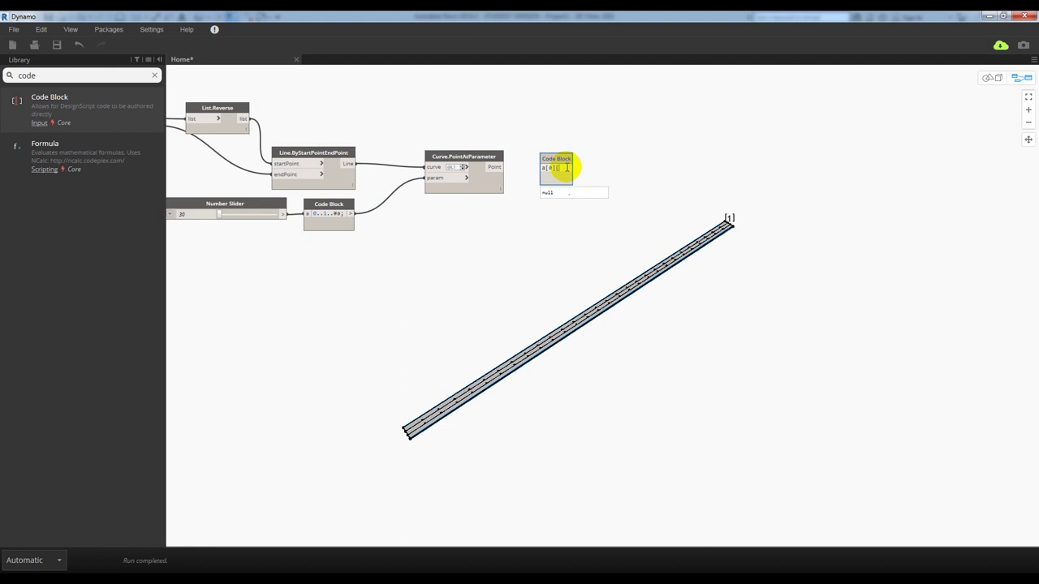
pyautogui.write('1.')
pyautogui.write('.b-1')
pyautogui.press('BackSpace')
pyautogui.press('BackSpace')
pyautogui.press('BackSpace')
pyautogui.write('b')
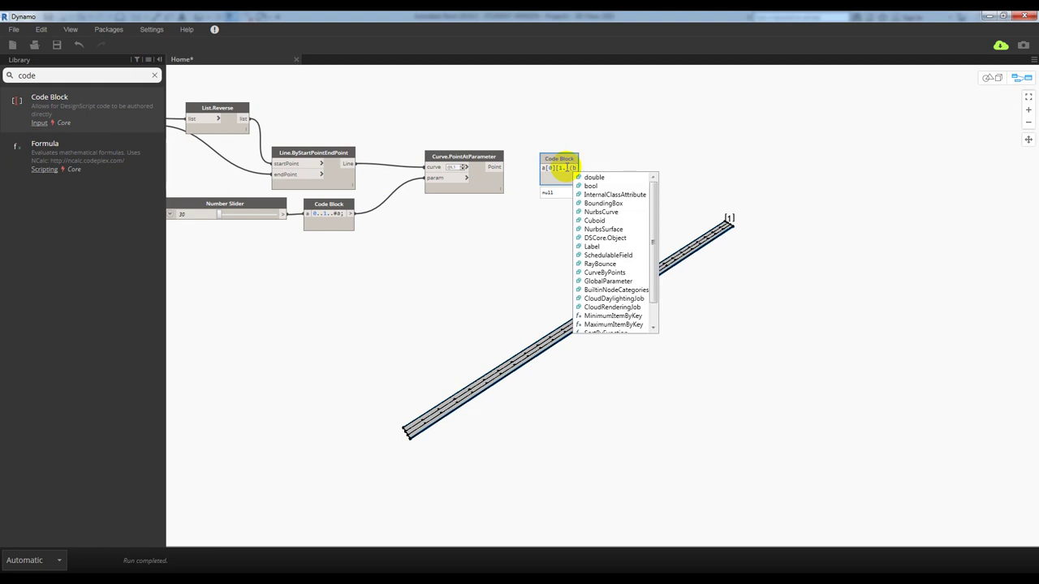
pyautogui.write('-1)')
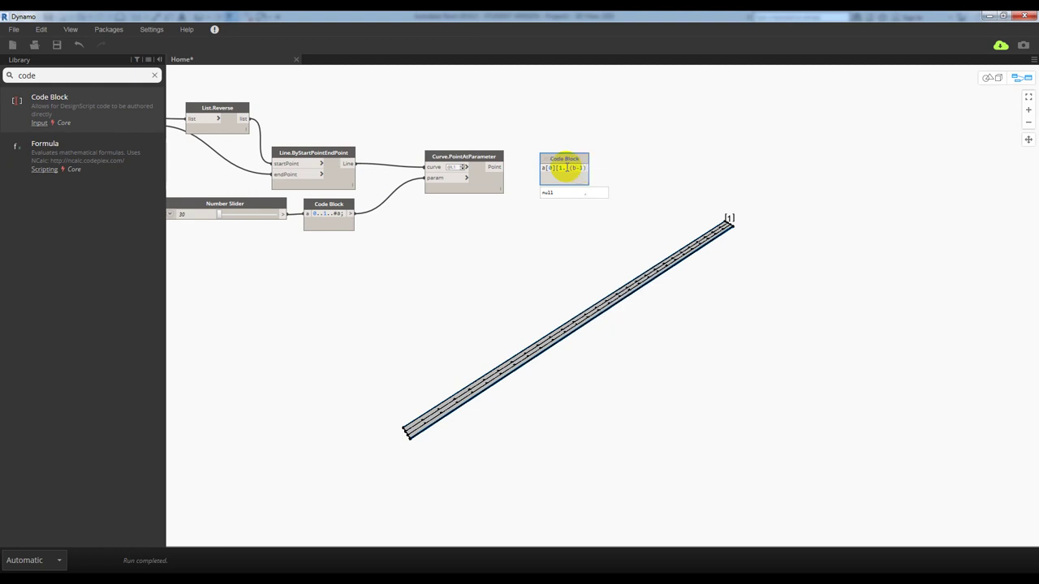
pyautogui.click(664, 140)
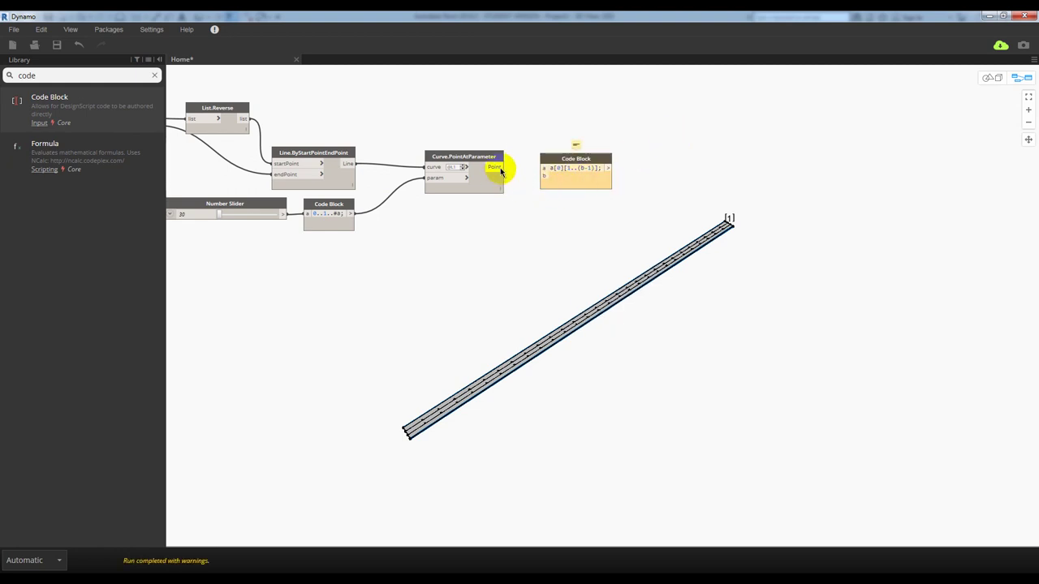
# - Add the second line a[1][1..(b-1)]; and wire the curve points into input a
pyautogui.moveTo(501, 171); pyautogui.dragTo(536, 172)
pyautogui.click(492, 151)
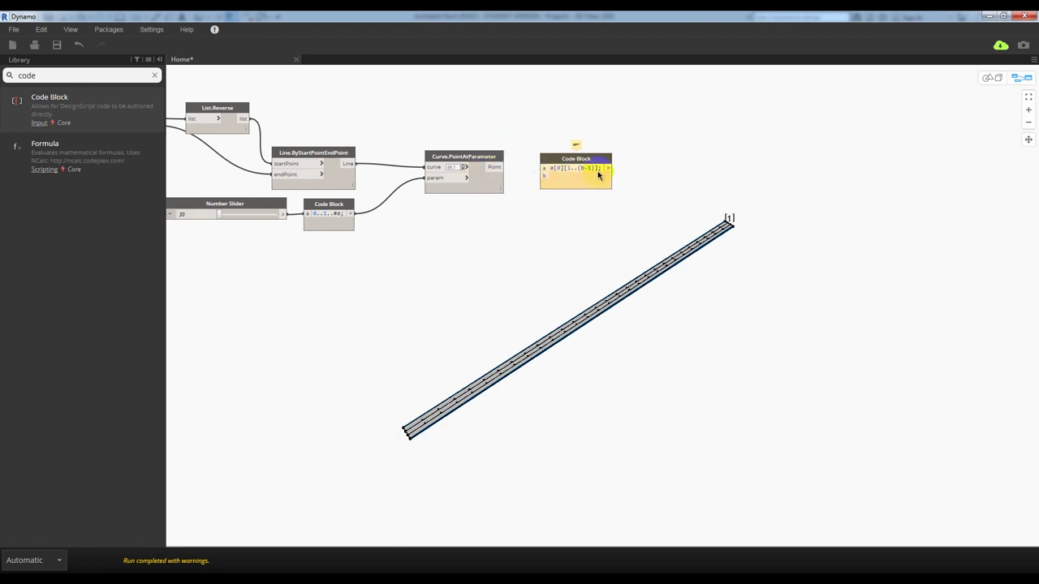
pyautogui.write('a')
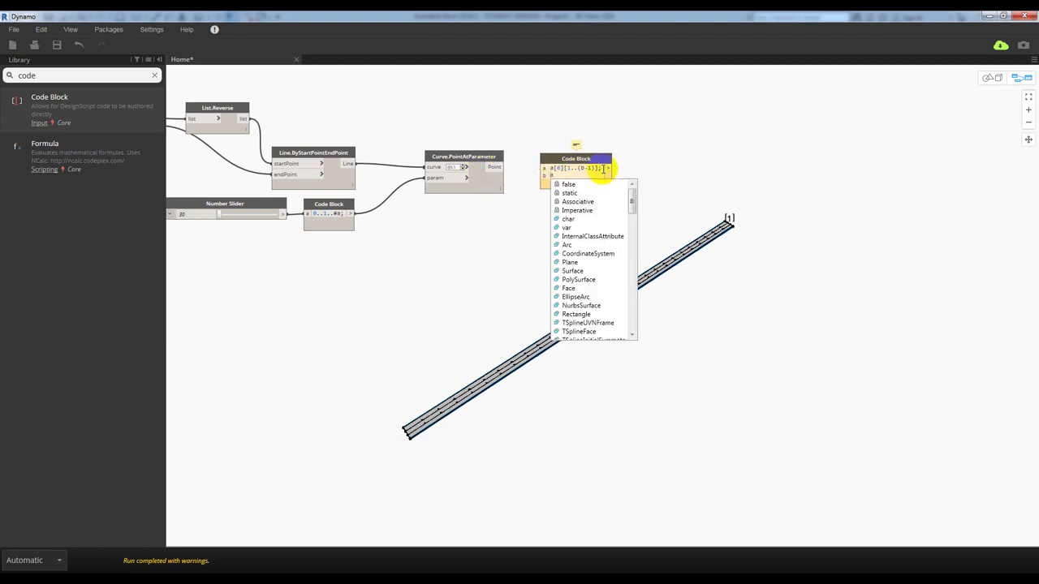
pyautogui.write('[1]')
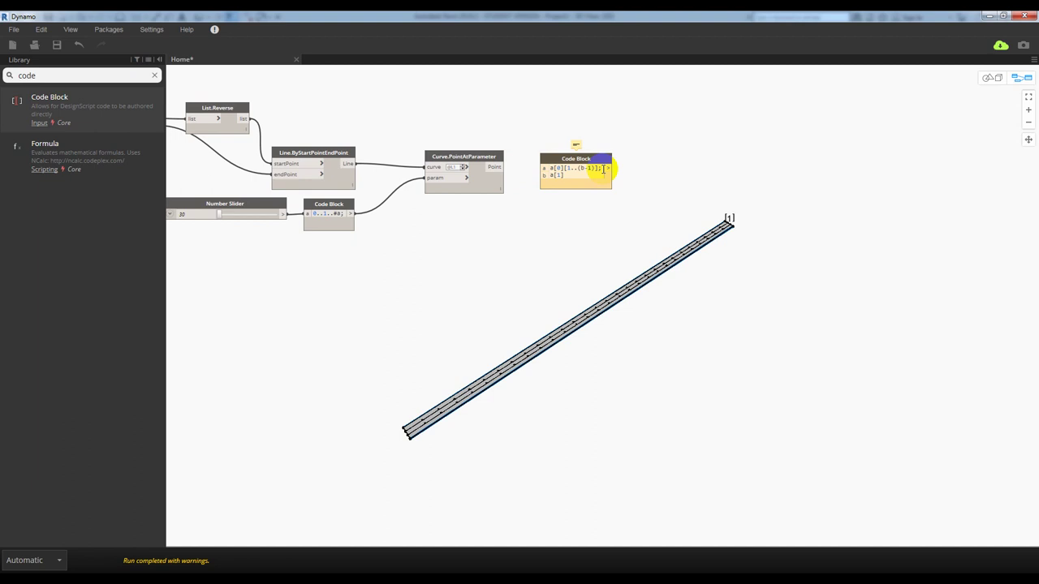
pyautogui.write('[1..(')
pyautogui.write('b')
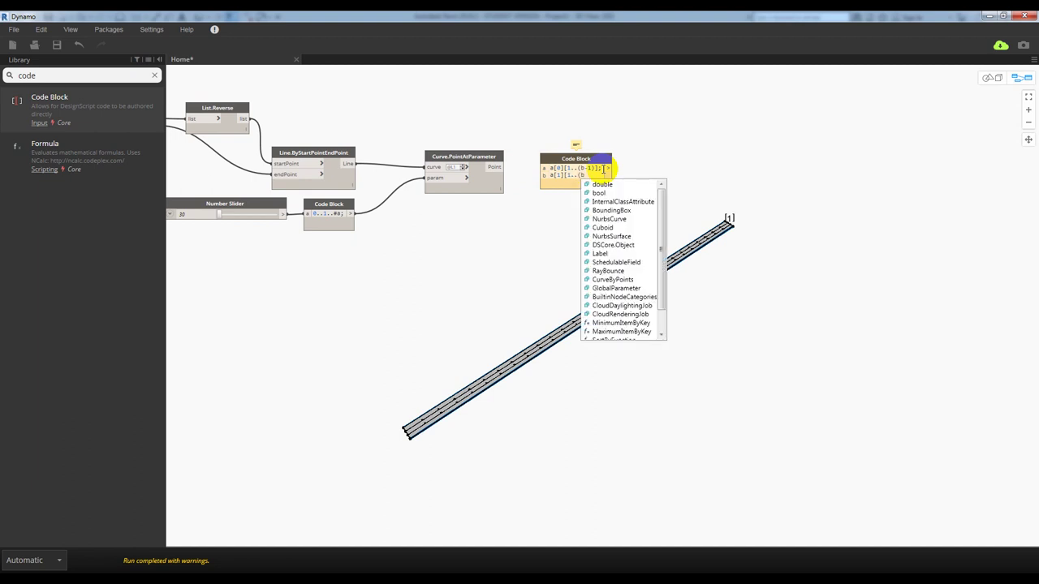
pyautogui.write('-1)')
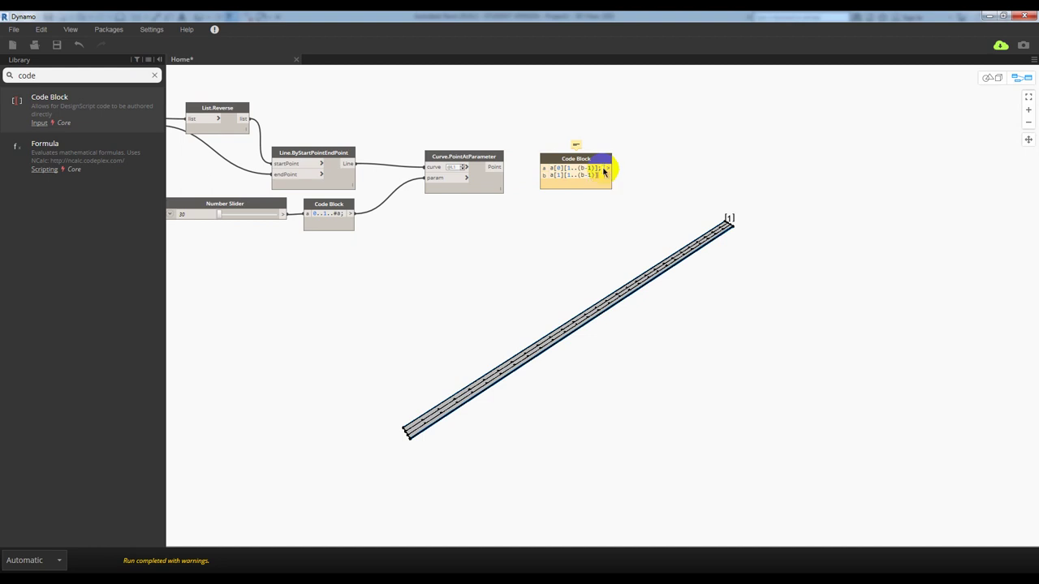
pyautogui.click(650, 170)
pyautogui.moveTo(503, 167); pyautogui.dragTo(542, 168)
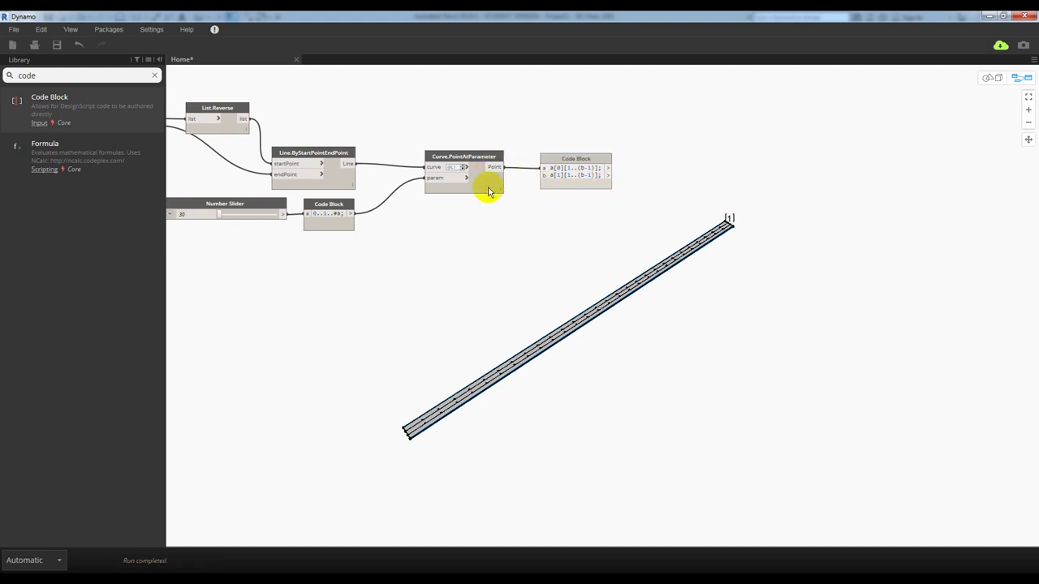
# - Wire the slider count into the Code Block's b input
pyautogui.moveTo(282, 214); pyautogui.dragTo(542, 175)
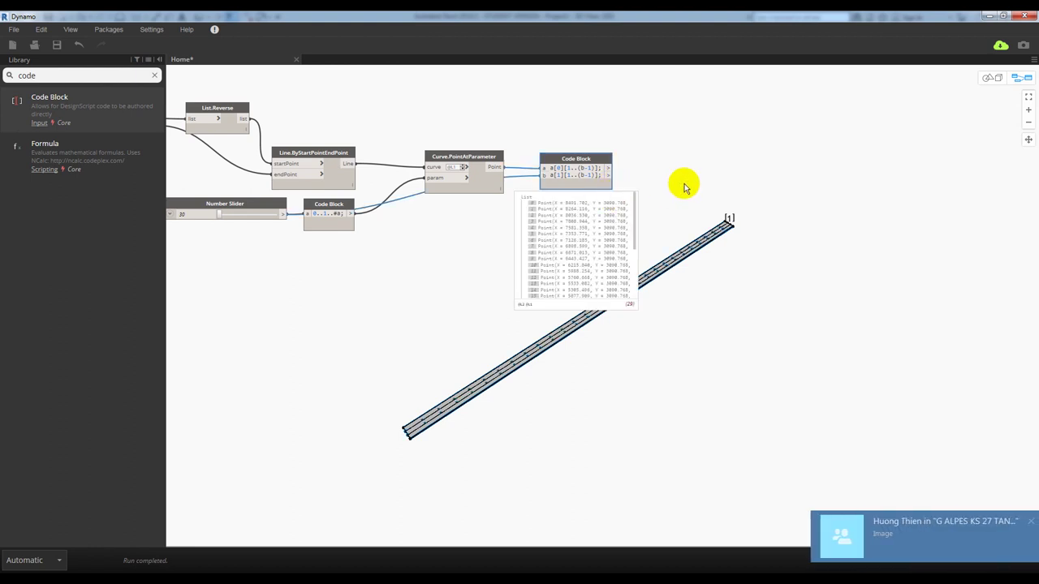
pyautogui.moveTo(679, 181); pyautogui.dragTo(619, 170, button='middle')
pyautogui.scroll(5, 562, 219)
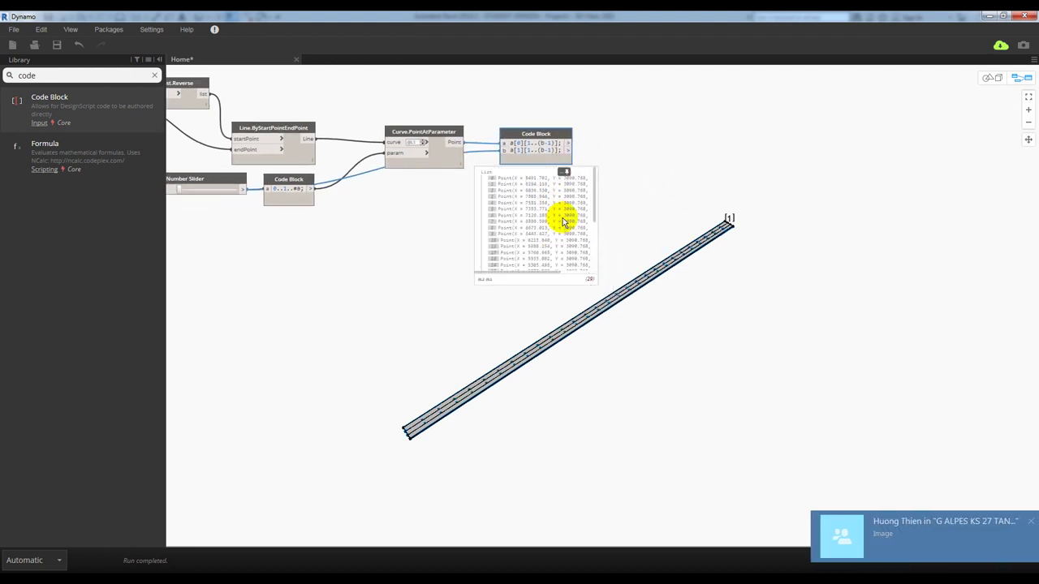
pyautogui.moveTo(625, 185); pyautogui.dragTo(676, 186, button='middle')
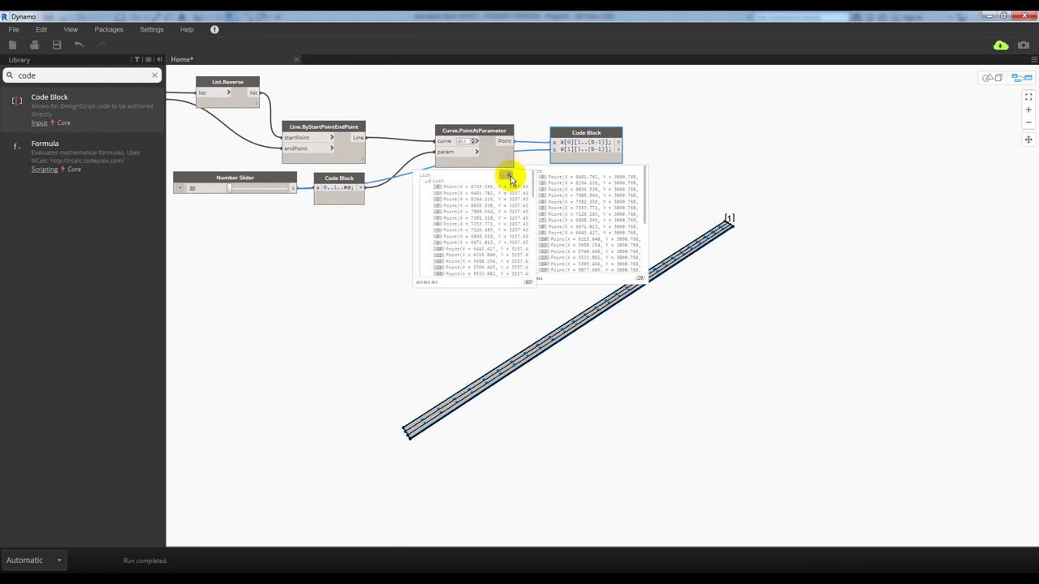
# - Change both ranges to a[0][1..(b-2)] and a[1][1..(b-2)], leaving 28 points per list
pyautogui.click(599, 147)
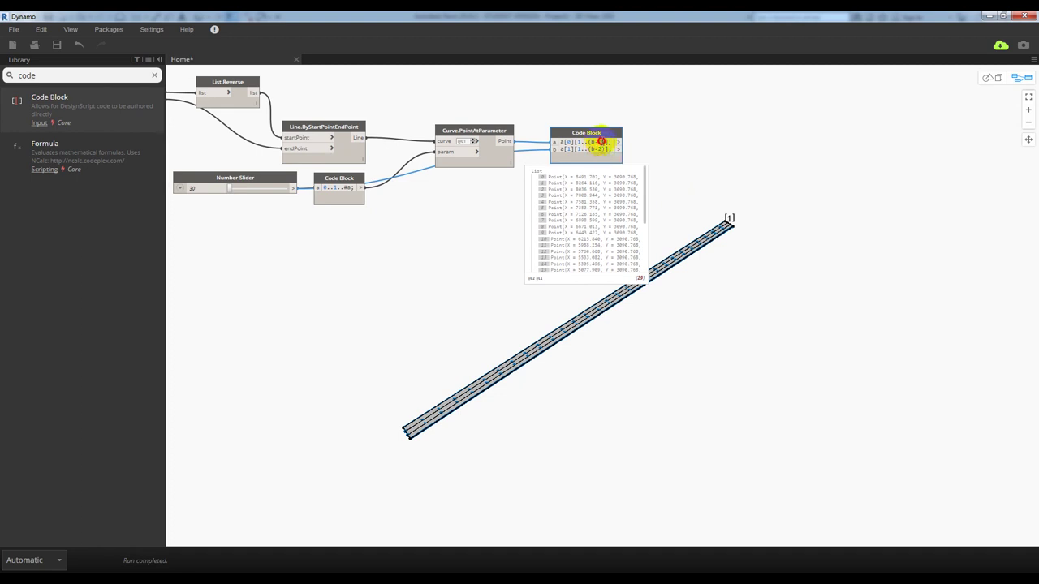
pyautogui.scroll(-1, 621, 220)
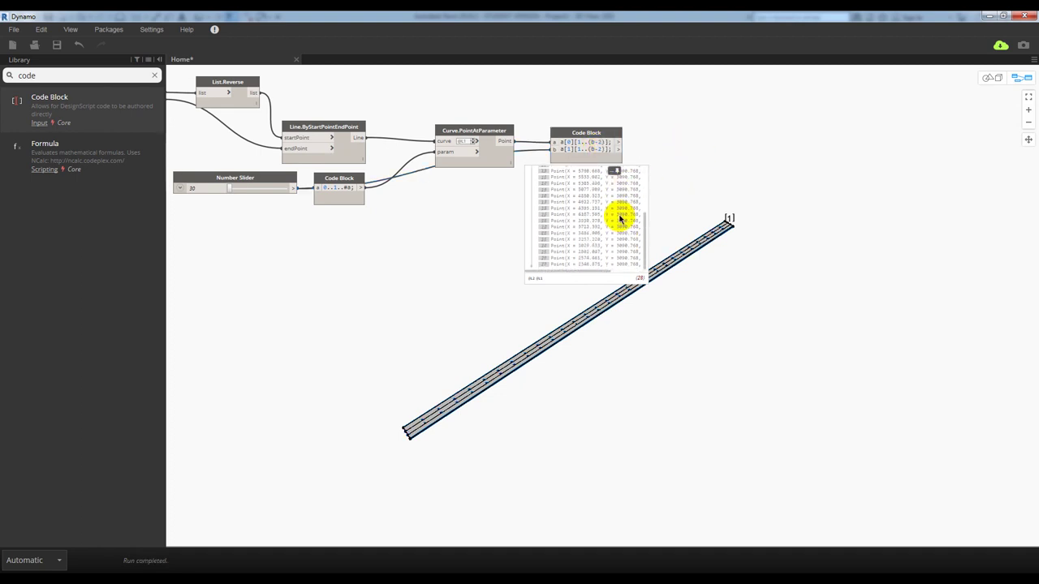
pyautogui.scroll(-1, 619, 223)
pyautogui.scroll(-1, 619, 224)
pyautogui.scroll(-1, 618, 221)
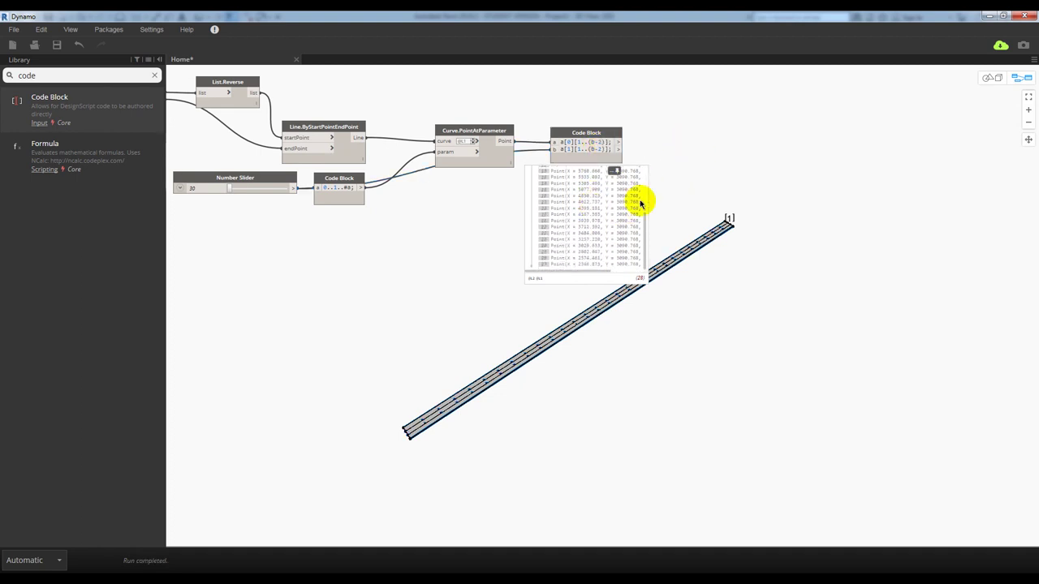
pyautogui.moveTo(638, 202)
pyautogui.mouseDown(button='middle')
pyautogui.moveTo(601, 143)
pyautogui.moveTo(572, 136)
pyautogui.mouseUp(button='middle')
pyautogui.scroll(-1, 538, 201)
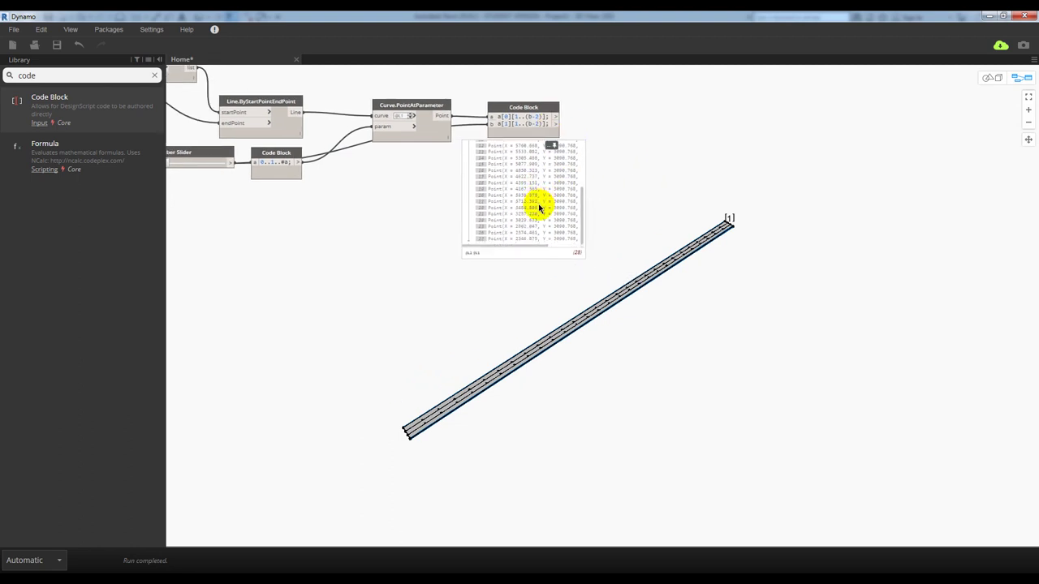
pyautogui.moveTo(343, 220); pyautogui.dragTo(380, 214, button='middle')
pyautogui.scroll(2, 557, 197)
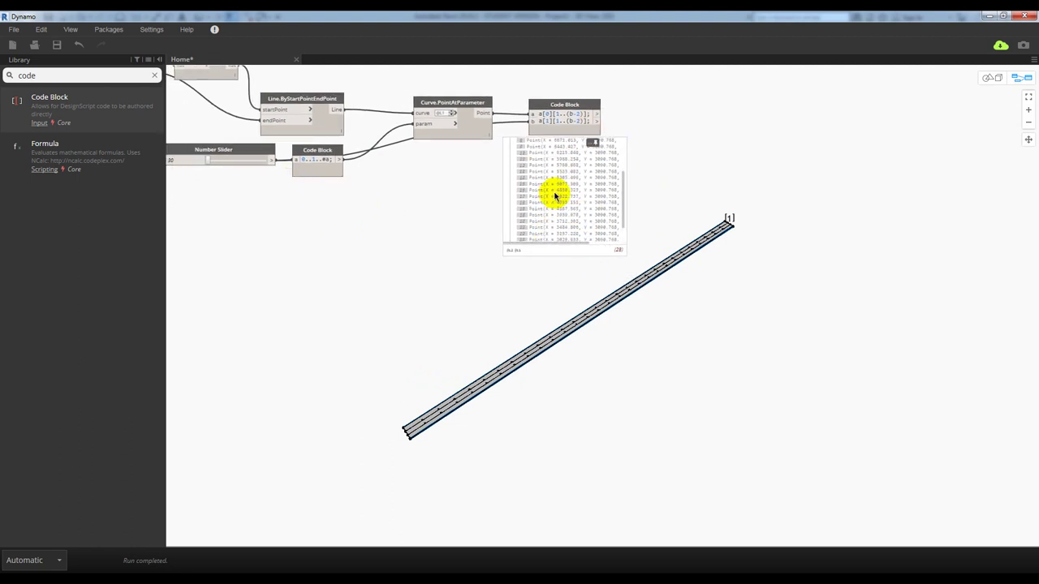
pyautogui.scroll(1, 572, 179)
pyautogui.moveTo(580, 162); pyautogui.dragTo(530, 153, button='middle')
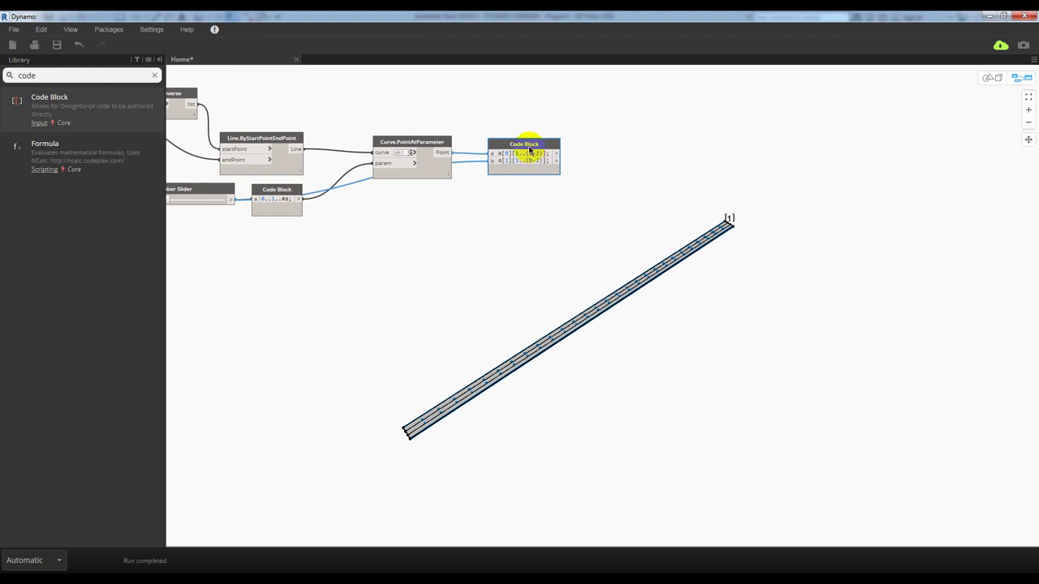
pyautogui.click(526, 148)
pyautogui.moveTo(677, 133); pyautogui.dragTo(633, 154, button='middle')
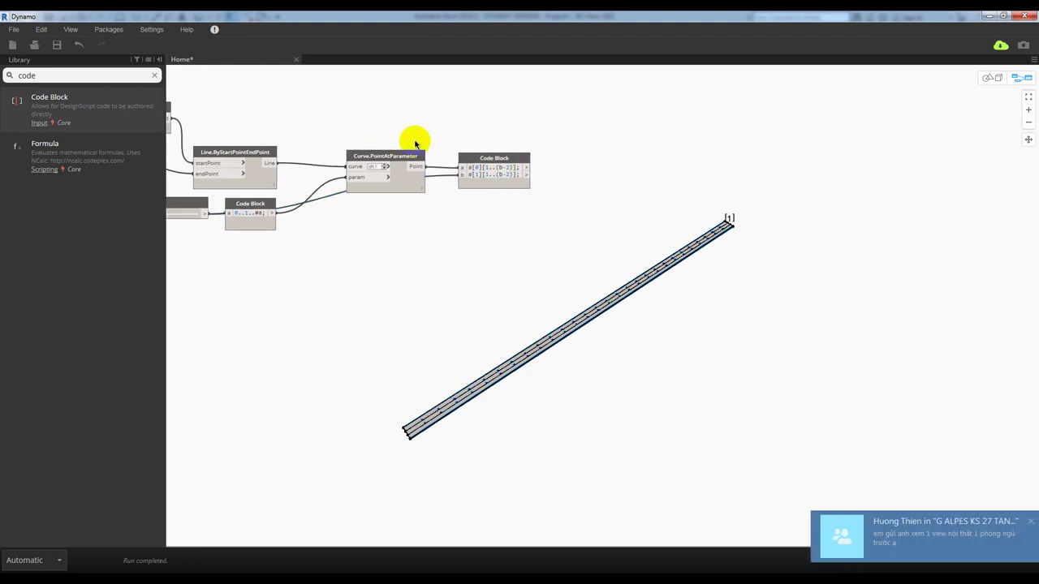
# - Save the graph on the Desktop as 'tut 9.dyn' using Save As
pyautogui.moveTo(412, 123); pyautogui.dragTo(415, 124, button='middle')
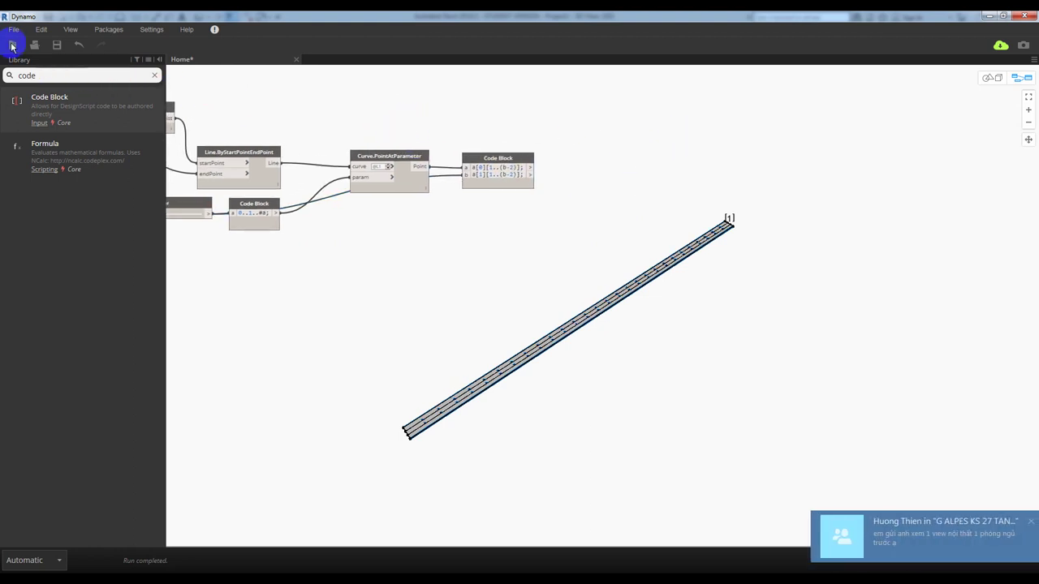
pyautogui.click(18, 33)
pyautogui.click(35, 102)
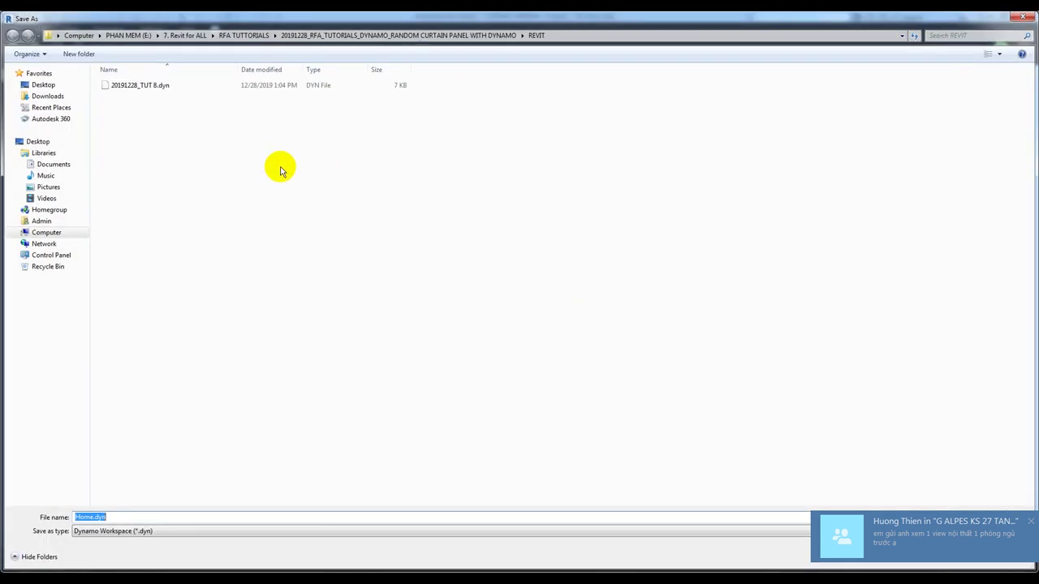
pyautogui.click(43, 84)
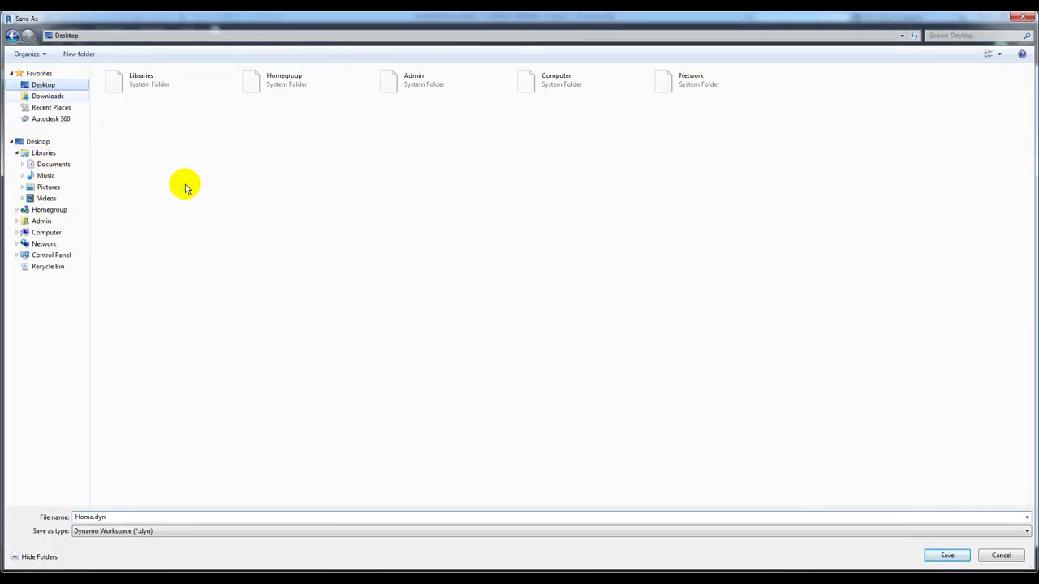
pyautogui.doubleClick(185, 518)
pyautogui.write('tut 9')
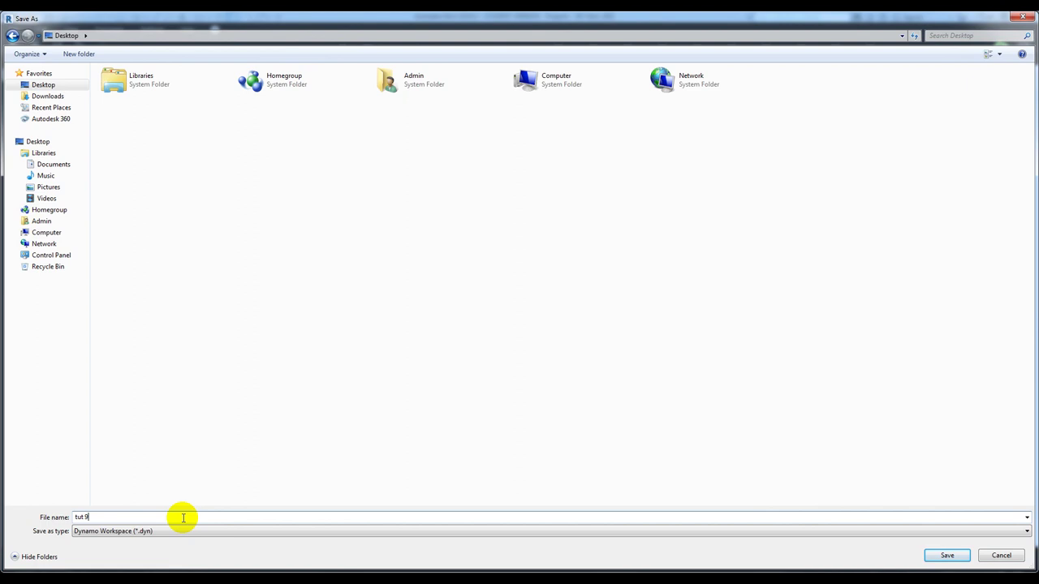
pyautogui.press('Return')
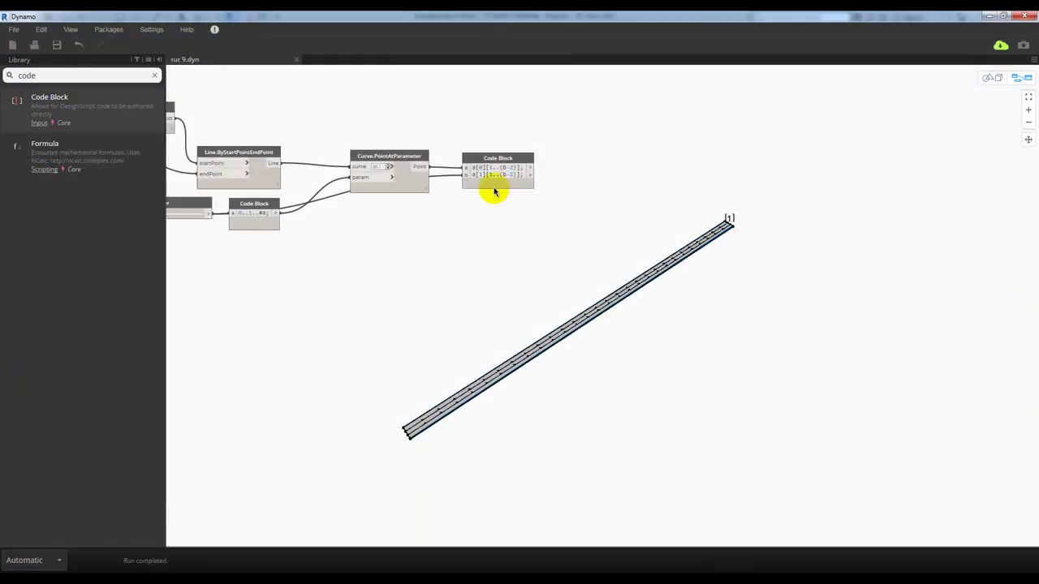
# - Add Circle.ByCenterPointRadius with its centerPoint fed by the Code Block's first point list
pyautogui.write('c')
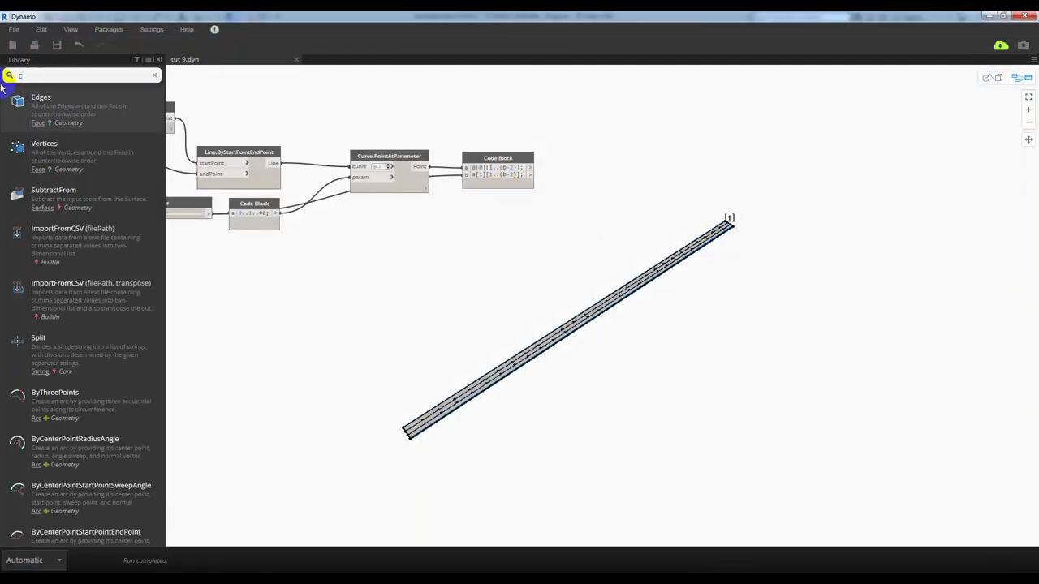
pyautogui.write('ir')
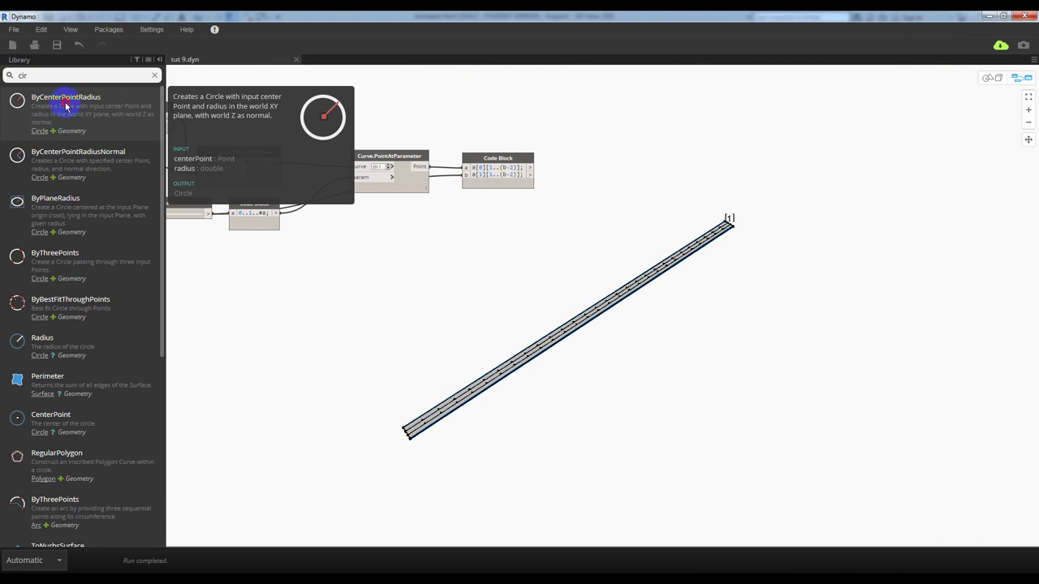
pyautogui.click(66, 105)
pyautogui.moveTo(647, 325); pyautogui.dragTo(599, 153)
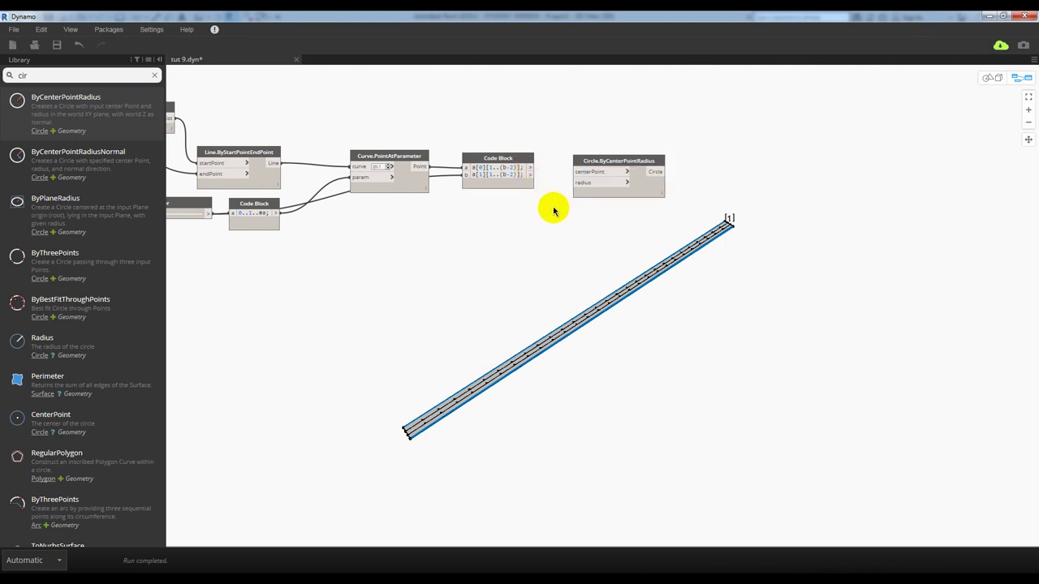
pyautogui.click(532, 167)
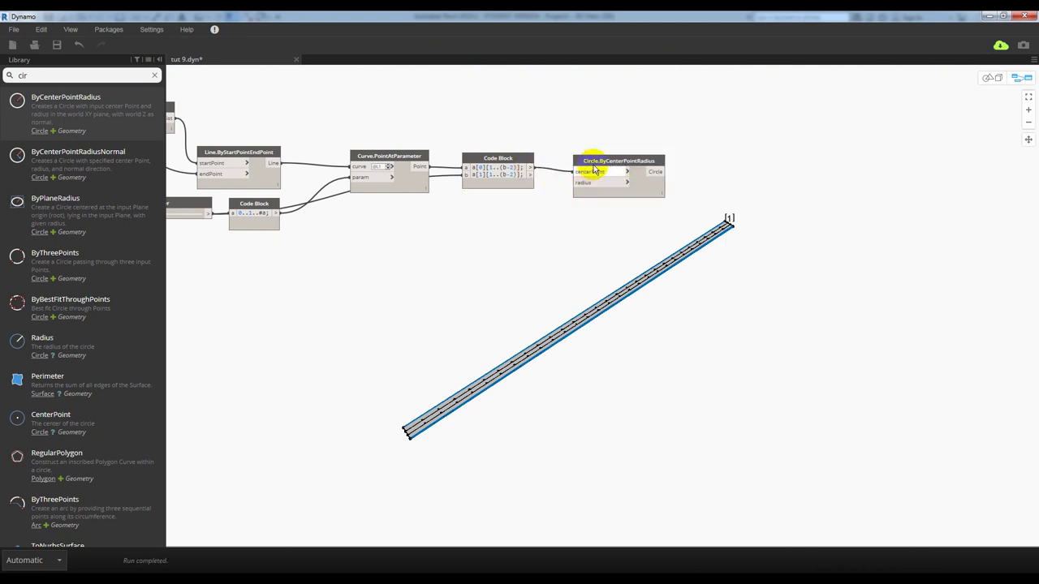
pyautogui.click(595, 171)
pyautogui.moveTo(587, 157); pyautogui.dragTo(582, 155)
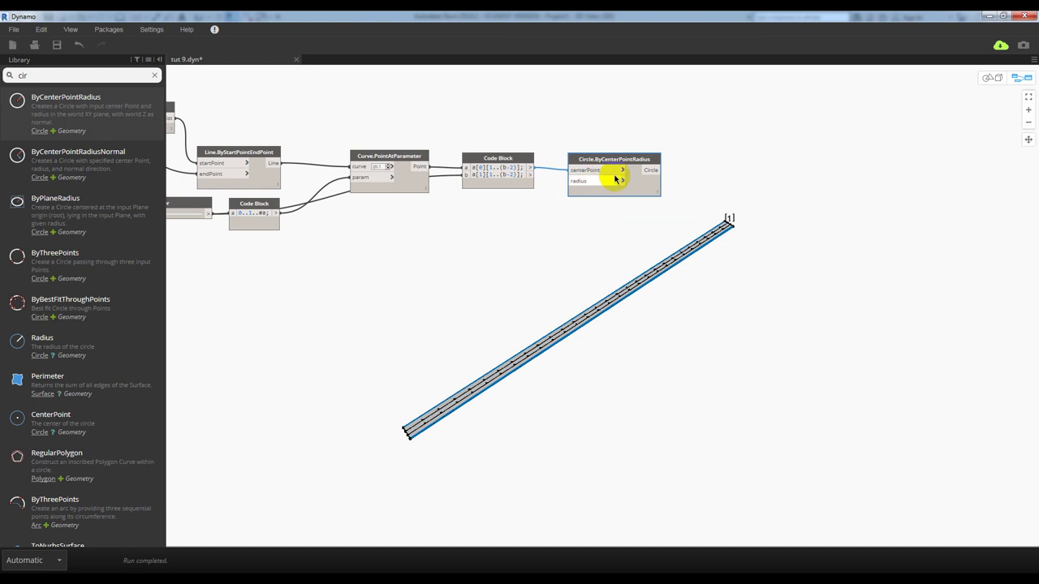
pyautogui.moveTo(614, 159)
pyautogui.moveTo(609, 160); pyautogui.dragTo(614, 158)
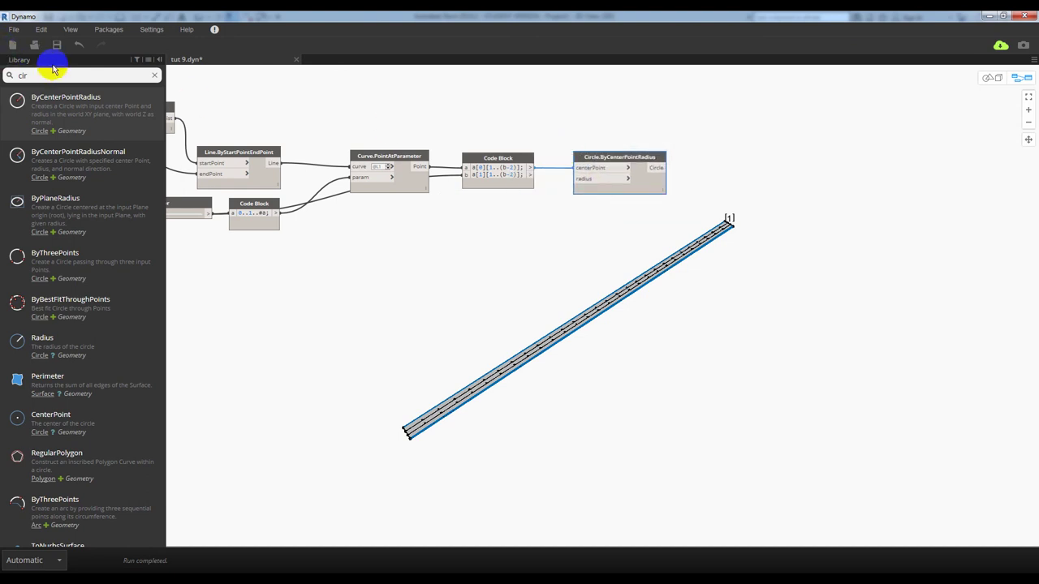
# - Add a Code Block supplying the circle radius, changed from 50 to 20
pyautogui.moveTo(52, 71); pyautogui.dragTo(2, 79)
pyautogui.write('code')
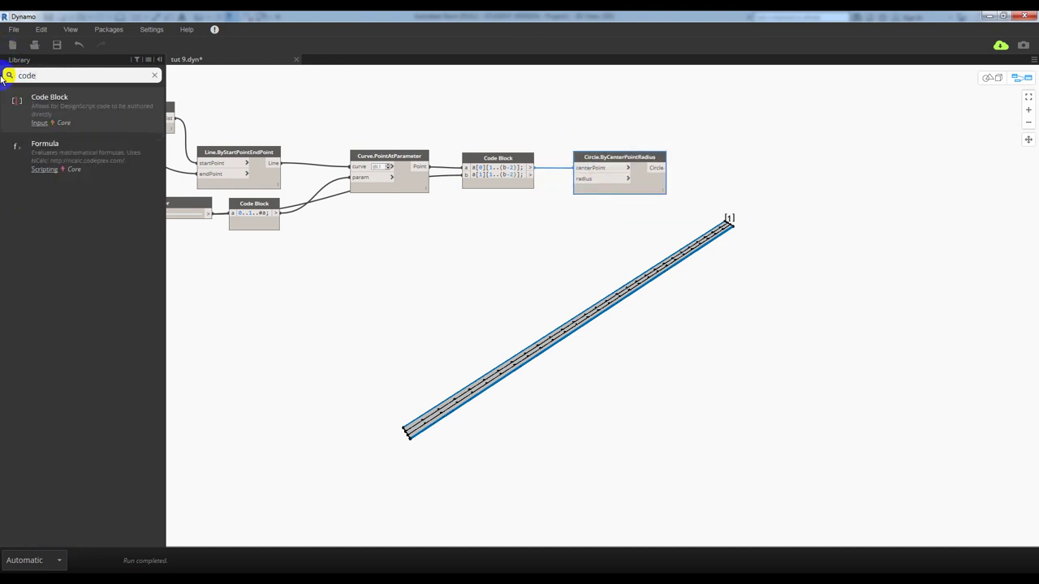
pyautogui.click(50, 96)
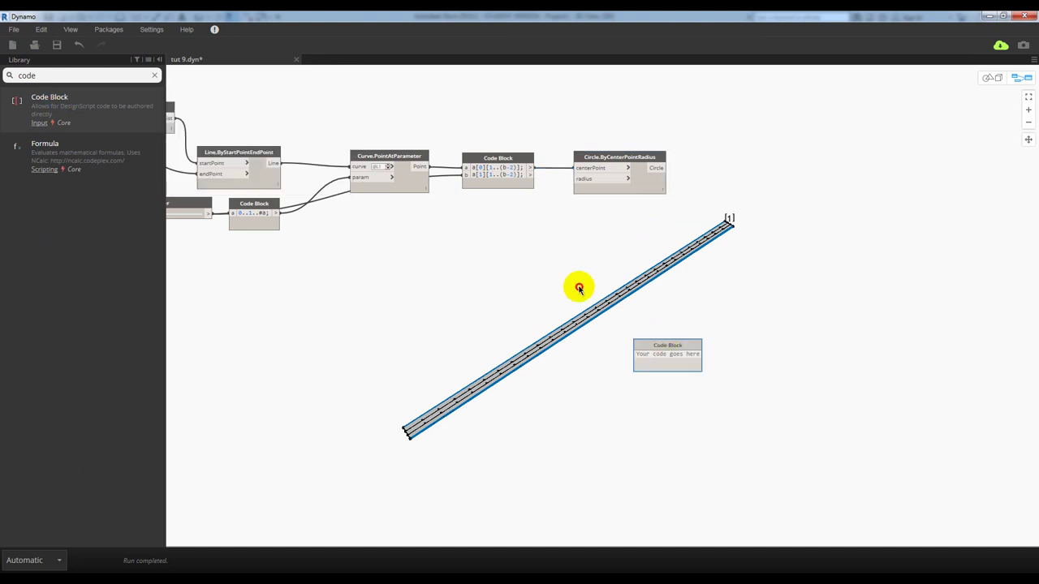
pyautogui.moveTo(668, 344)
pyautogui.mouseDown()
pyautogui.moveTo(502, 210)
pyautogui.moveTo(578, 179)
pyautogui.mouseUp()
pyautogui.write('50;')
pyautogui.click(579, 222)
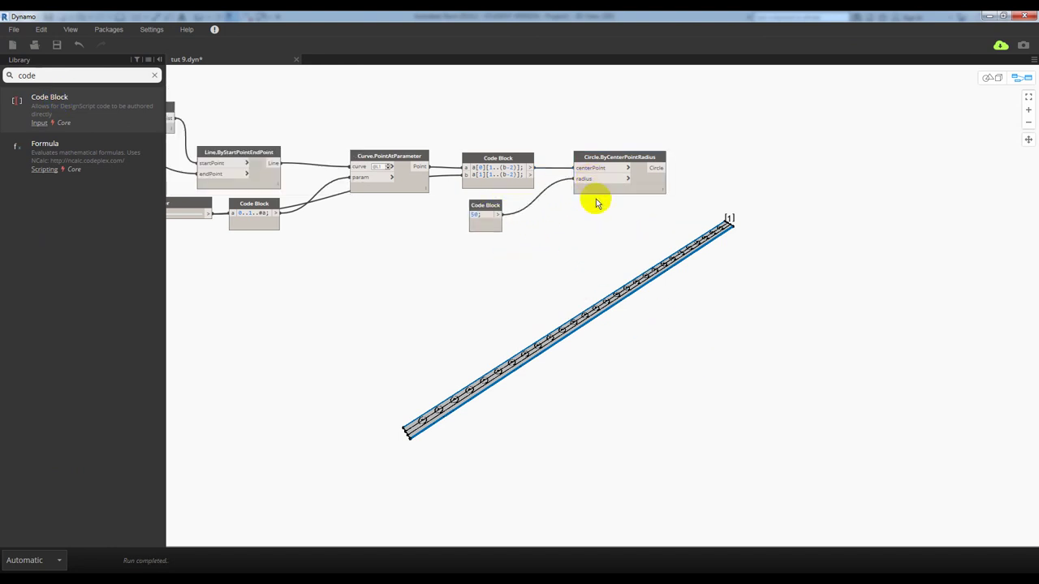
pyautogui.moveTo(497, 205); pyautogui.dragTo(524, 199)
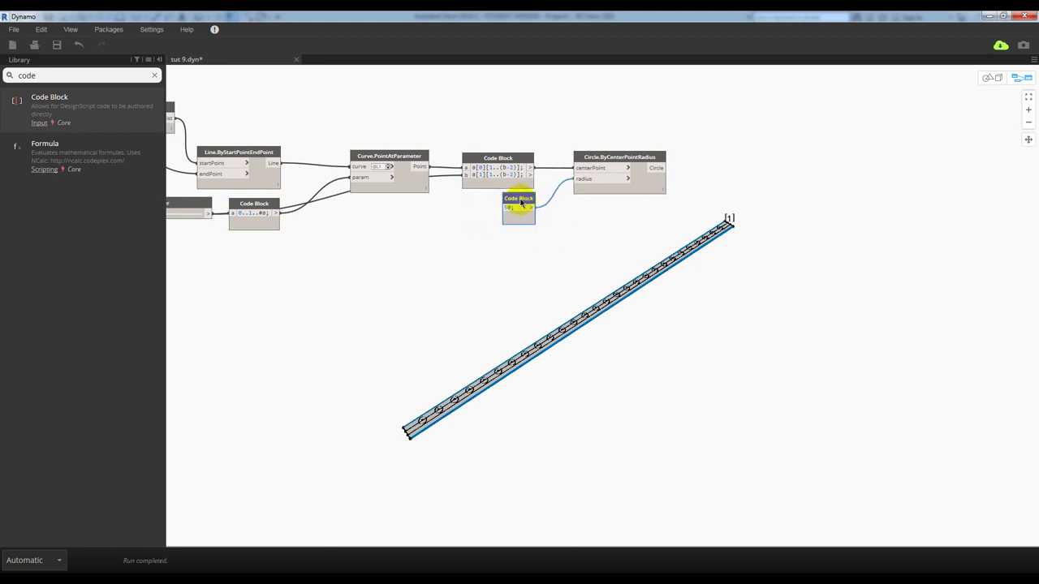
pyautogui.doubleClick(509, 208)
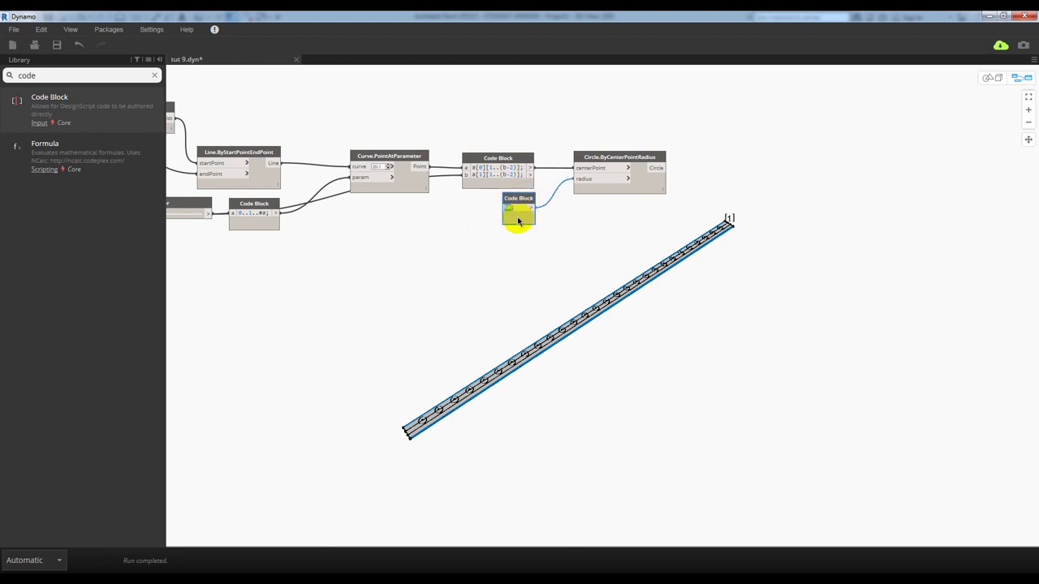
pyautogui.write('20')
pyautogui.click(536, 239)
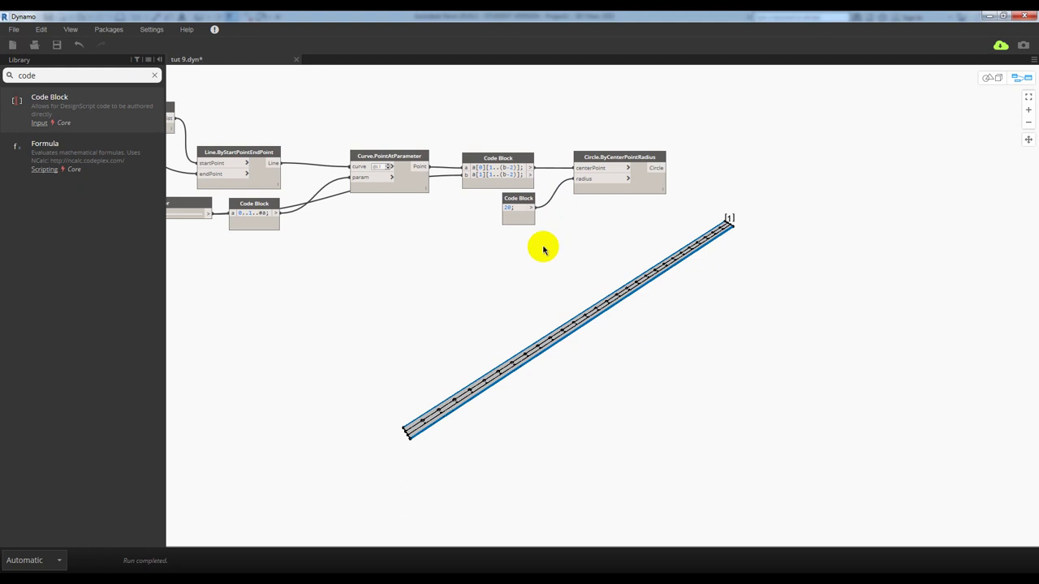
pyautogui.scroll(2, 559, 243)
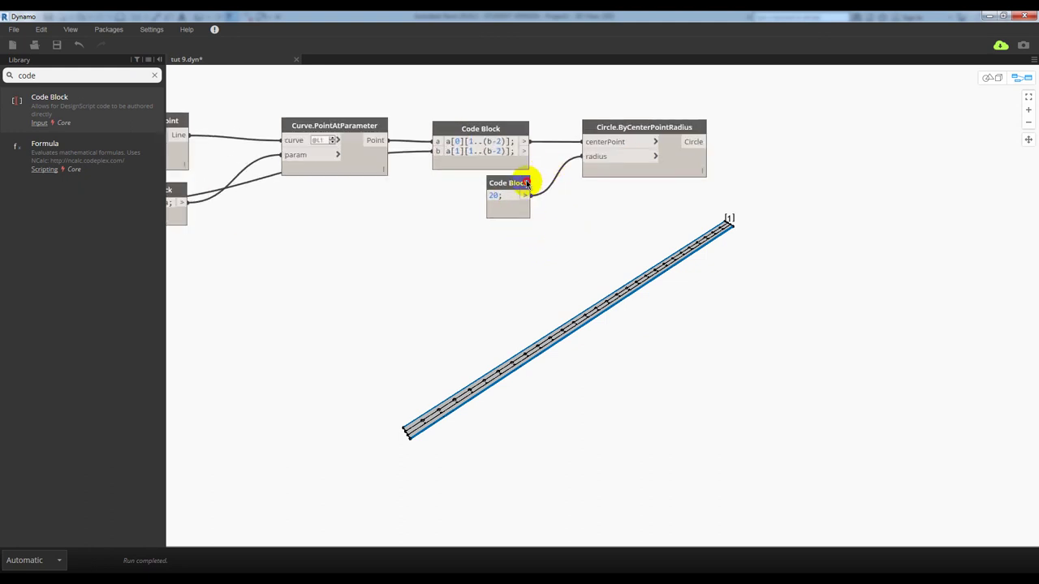
pyautogui.moveTo(609, 190); pyautogui.dragTo(484, 200, button='middle')
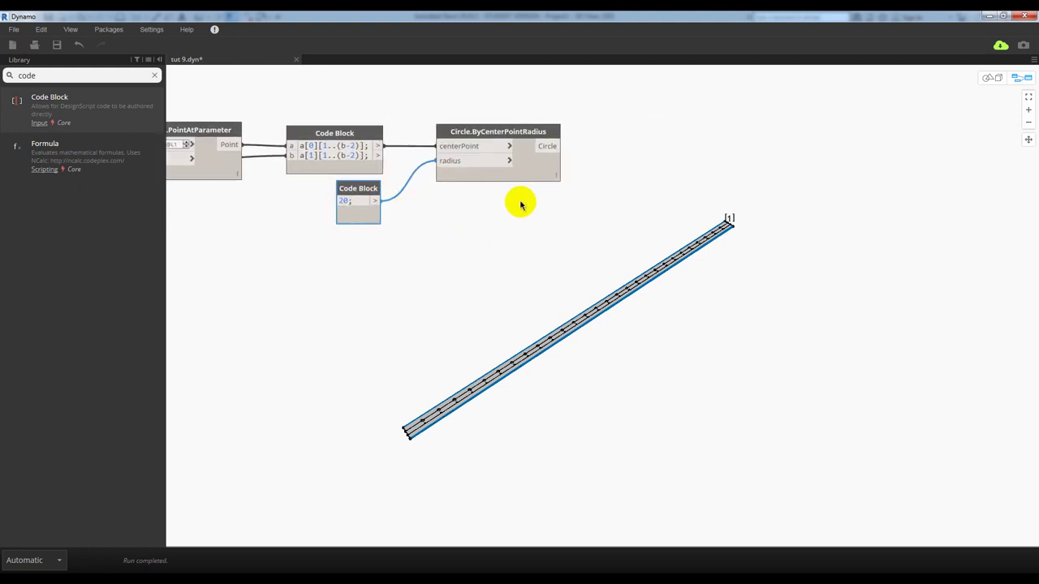
pyautogui.doubleClick(70, 75)
# - Add Surface.ByPatch and feed the circles into it as closed curves
pyautogui.write('so')
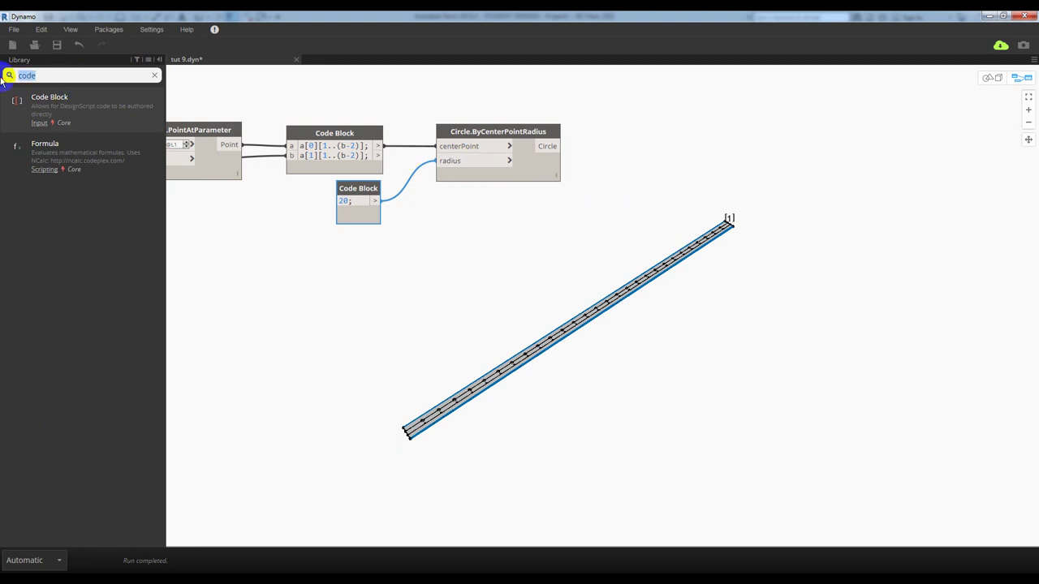
pyautogui.write('lid')
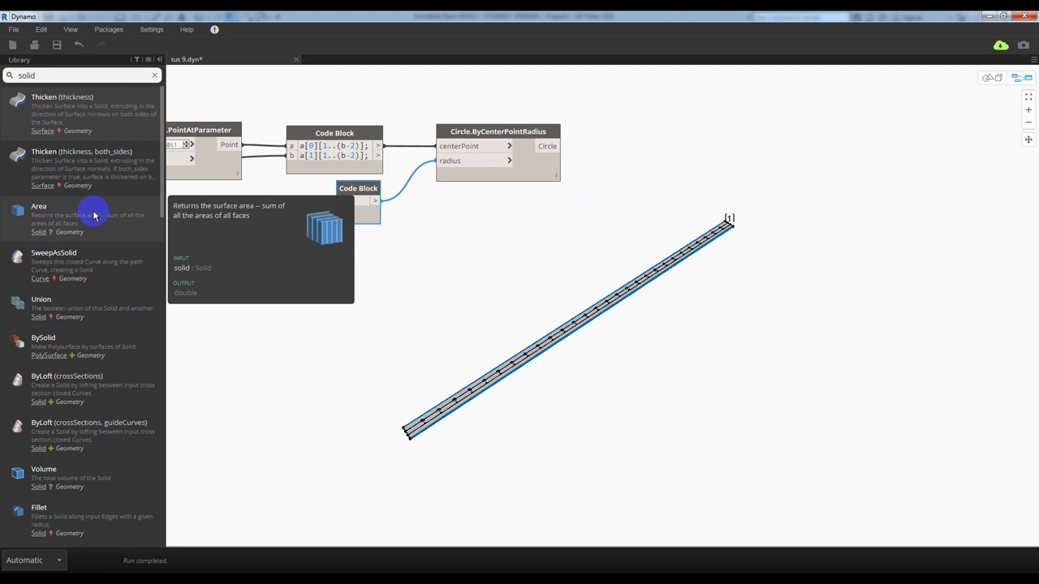
pyautogui.press('BackSpace')
pyautogui.press('BackSpace')
pyautogui.press('BackSpace')
pyautogui.write('face')
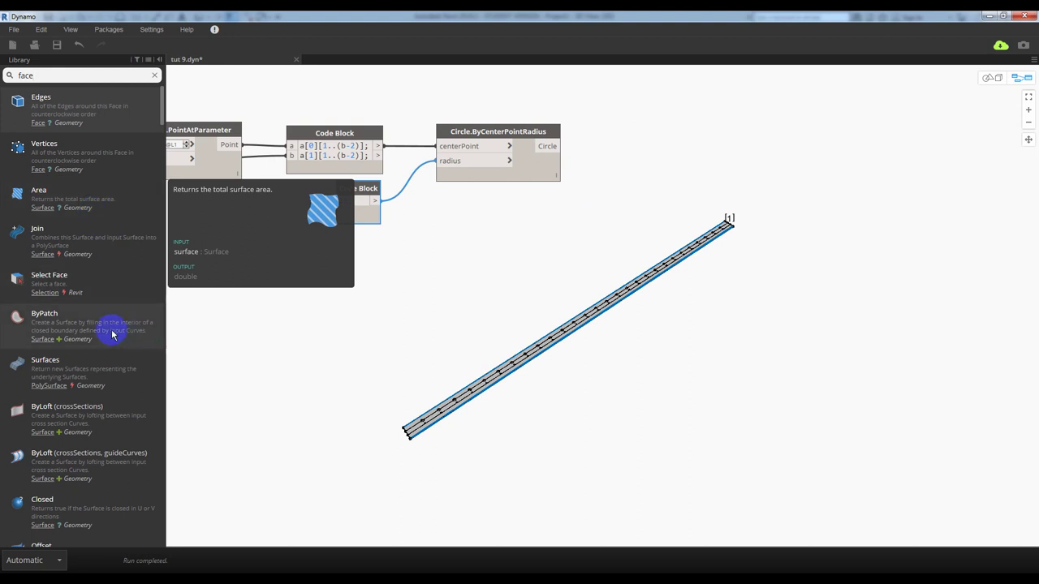
pyautogui.click(105, 323)
pyautogui.moveTo(649, 287); pyautogui.dragTo(670, 135)
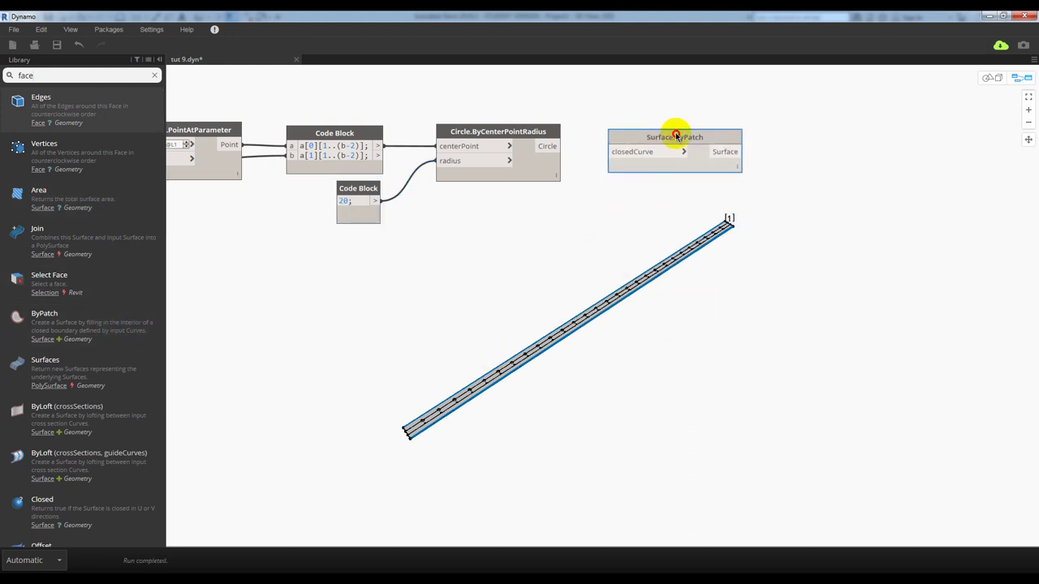
pyautogui.moveTo(547, 146); pyautogui.dragTo(622, 149)
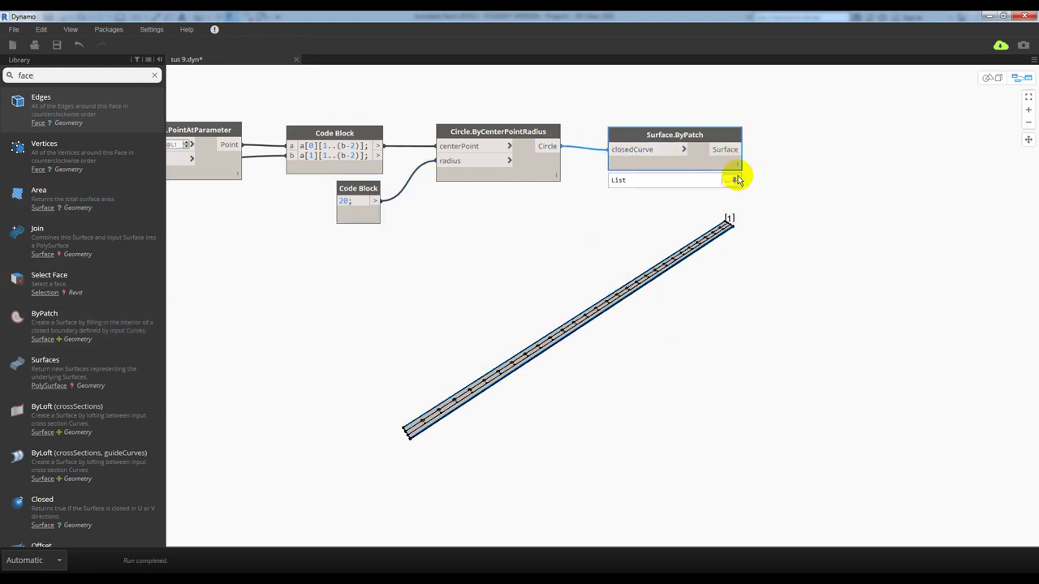
# - Thicken the patch surfaces by 1500 with Surface.Thicken and add the both_sides Thicken variant
pyautogui.moveTo(146, 74); pyautogui.dragTo(2, 79)
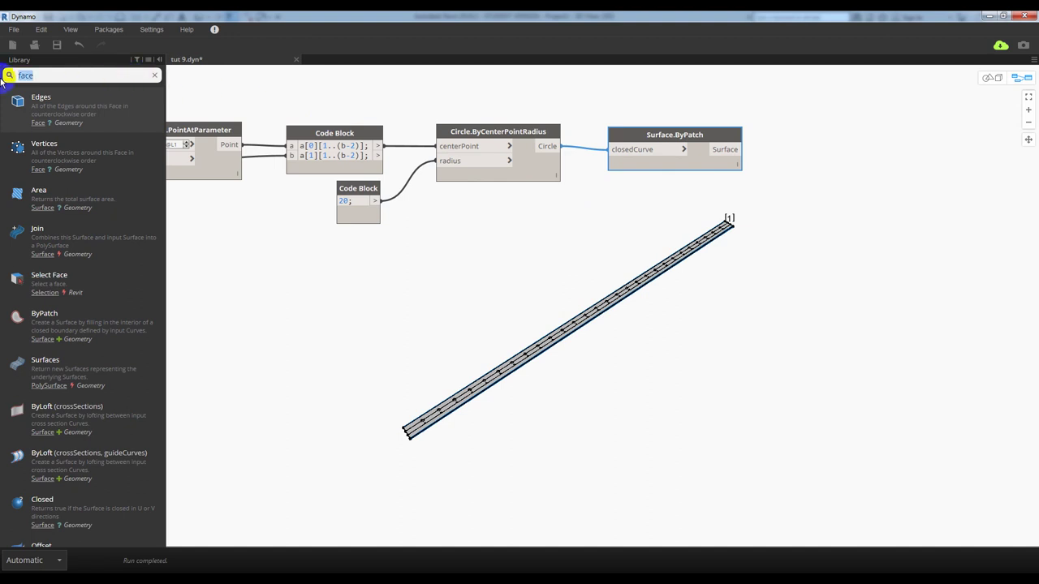
pyautogui.write('thic')
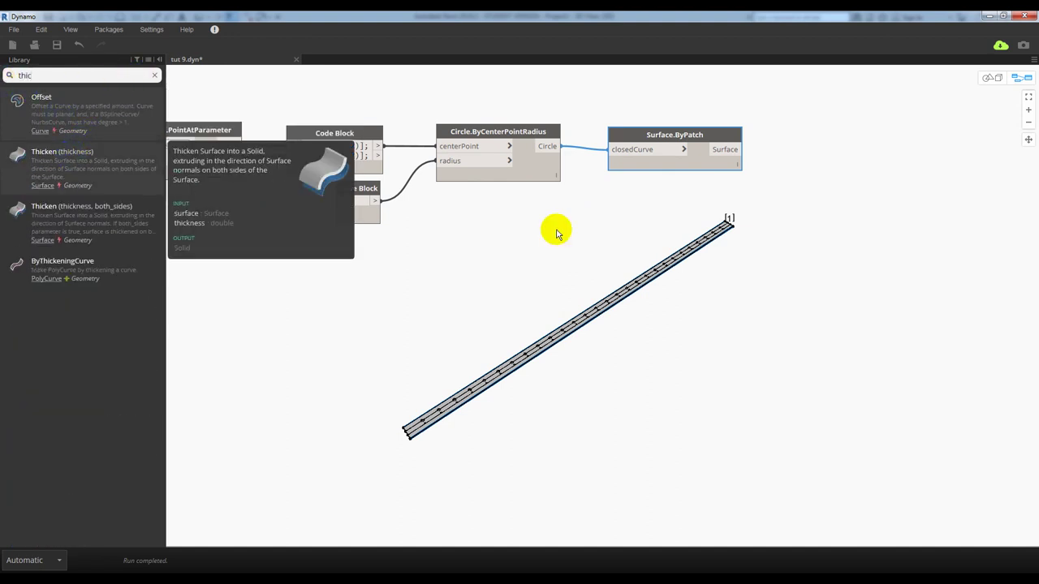
pyautogui.moveTo(557, 234)
pyautogui.mouseDown()
pyautogui.moveTo(655, 295)
pyautogui.moveTo(811, 143)
pyautogui.moveTo(847, 139)
pyautogui.mouseUp()
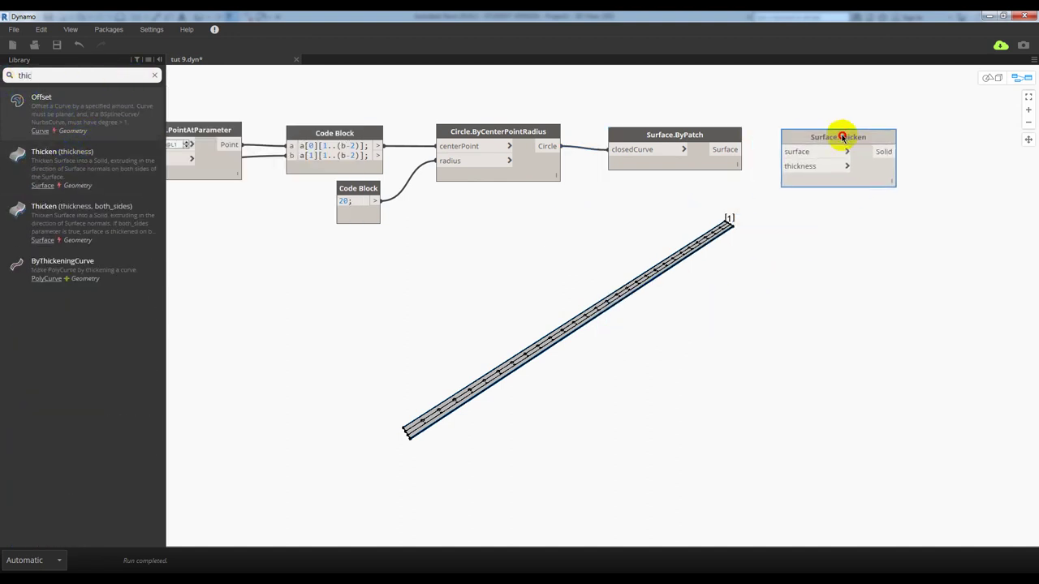
pyautogui.click(365, 187)
pyautogui.hotkey('ctrl', 'c')
pyautogui.hotkey('ctrl', 'v')
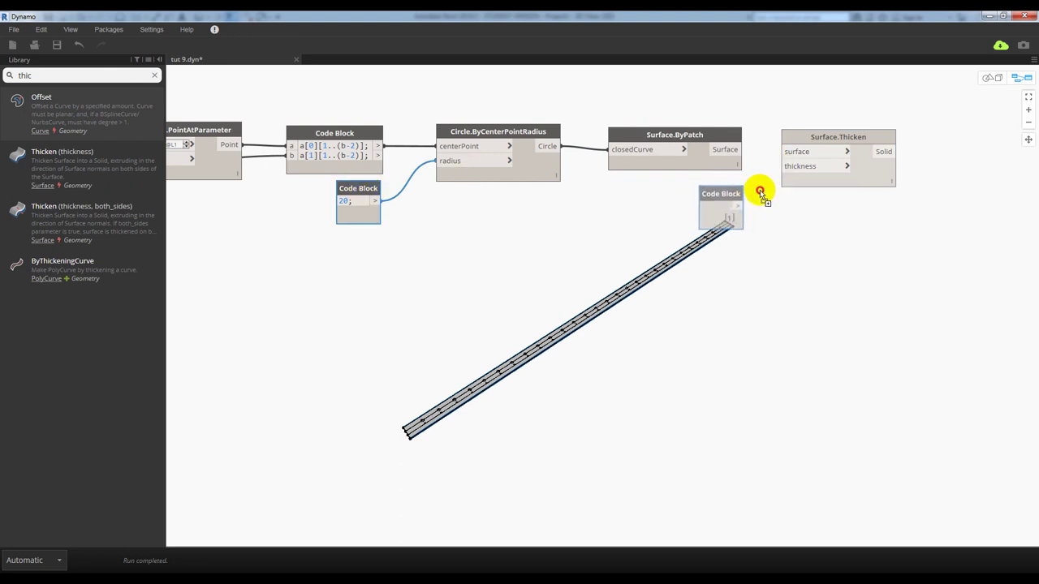
pyautogui.moveTo(725, 150); pyautogui.dragTo(783, 151)
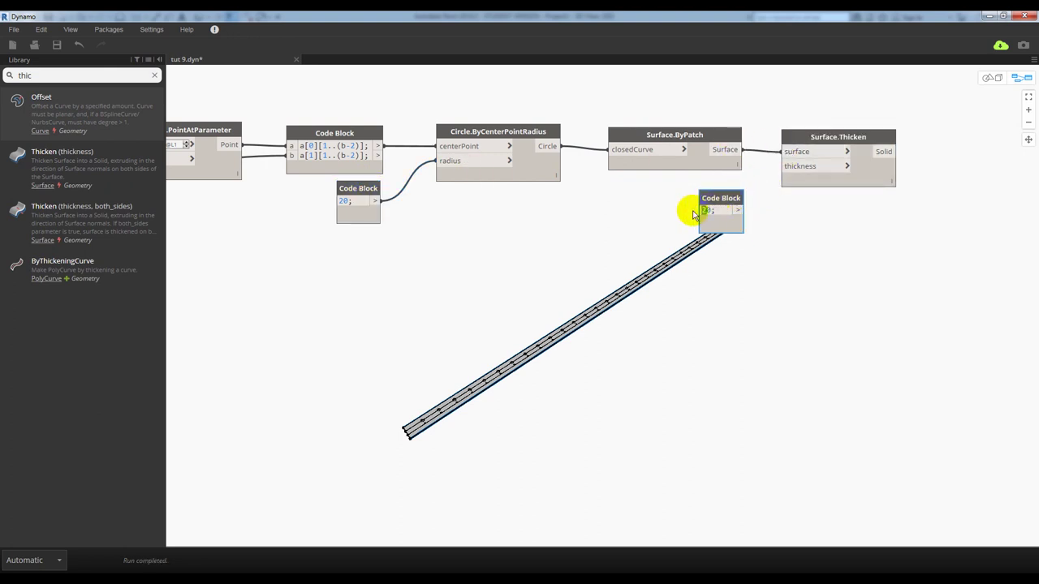
pyautogui.click(851, 238)
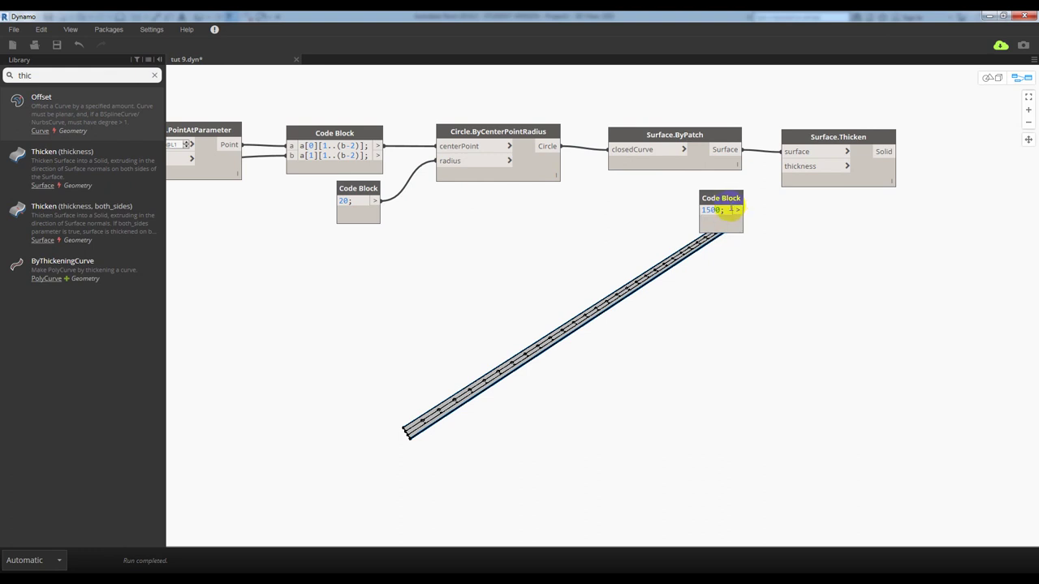
pyautogui.moveTo(737, 210); pyautogui.dragTo(784, 166)
pyautogui.moveTo(807, 281); pyautogui.dragTo(622, 259, button='middle')
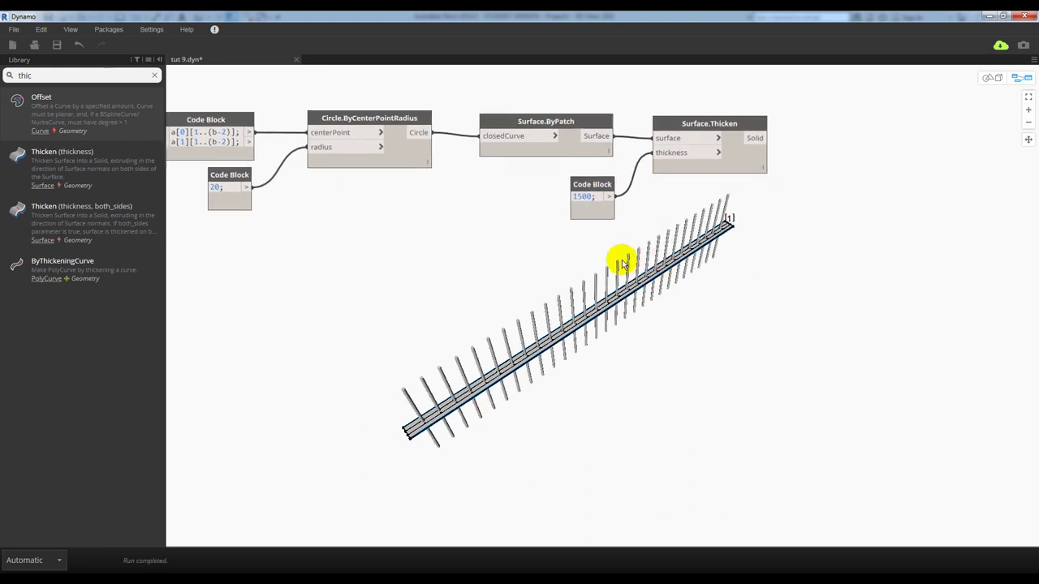
pyautogui.click(548, 178)
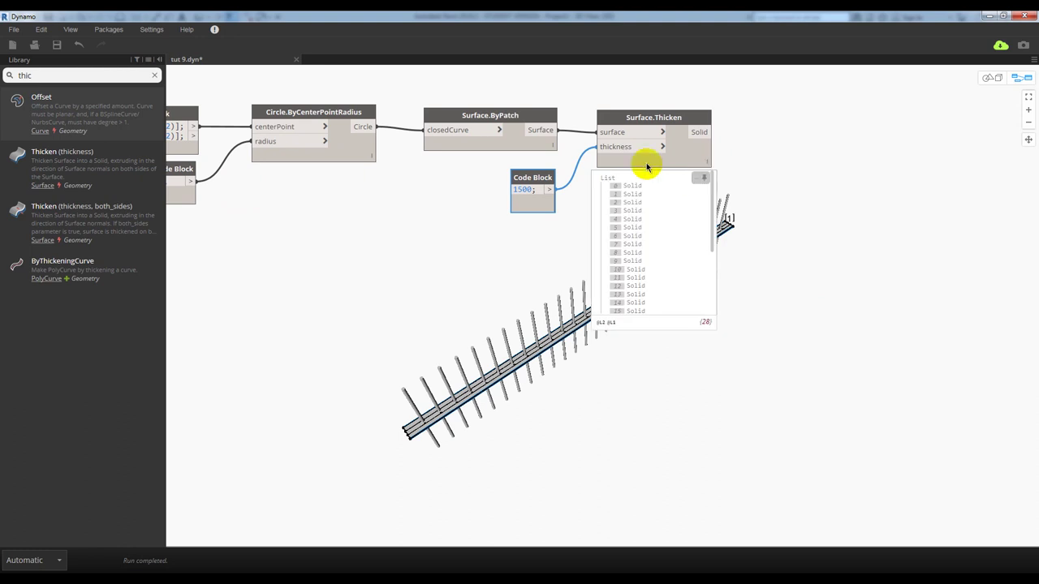
pyautogui.moveTo(618, 119); pyautogui.dragTo(616, 116)
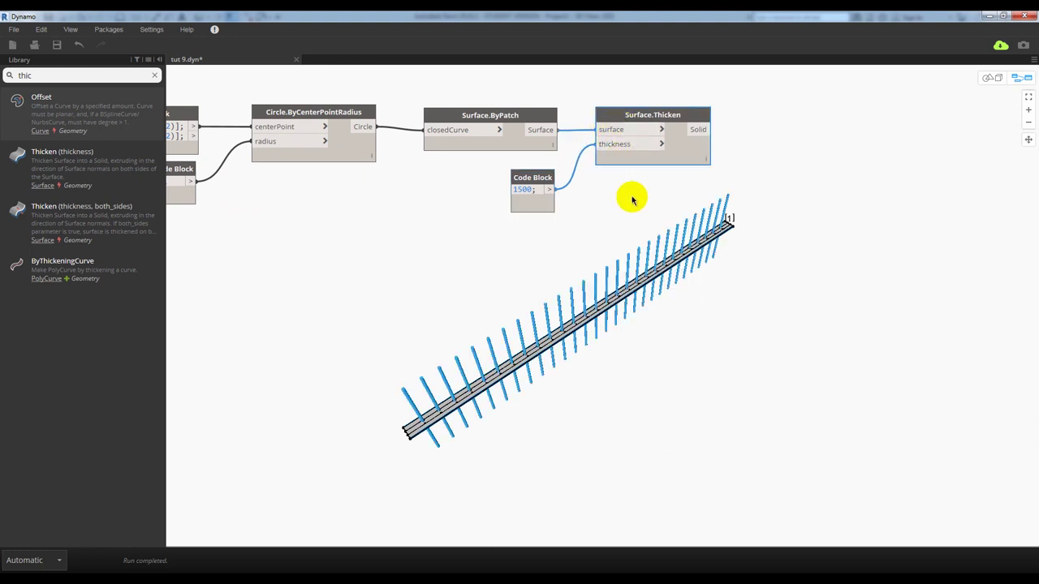
pyautogui.click(85, 213)
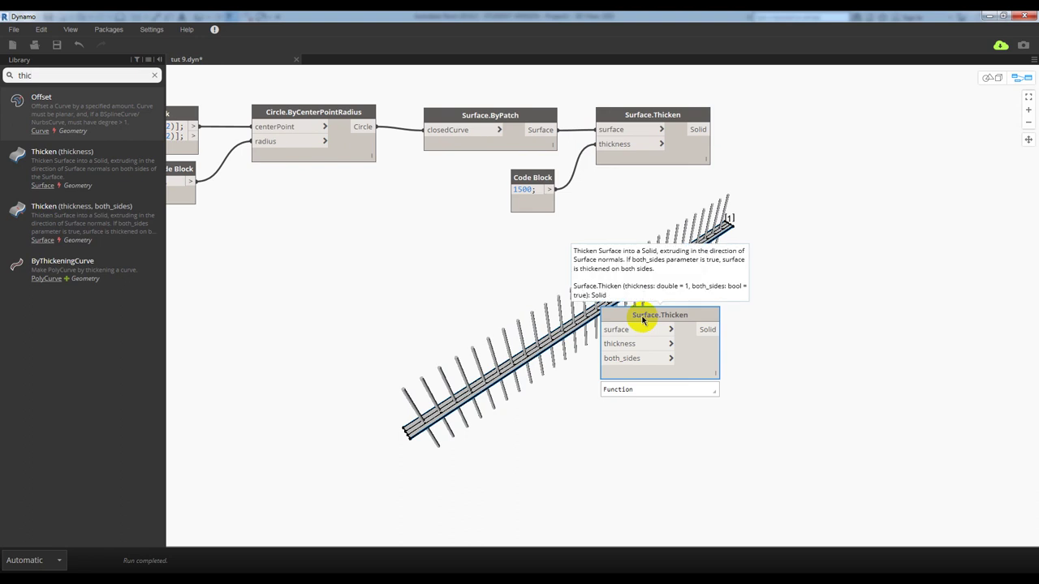
# - Replace the old Thicken node with the both_sides one, fed by the patch surfaces and 1500
pyautogui.moveTo(639, 316)
pyautogui.mouseDown()
pyautogui.moveTo(785, 117)
pyautogui.moveTo(646, 120)
pyautogui.mouseUp()
pyautogui.rightClick(698, 128)
pyautogui.click(723, 132)
pyautogui.click(542, 130)
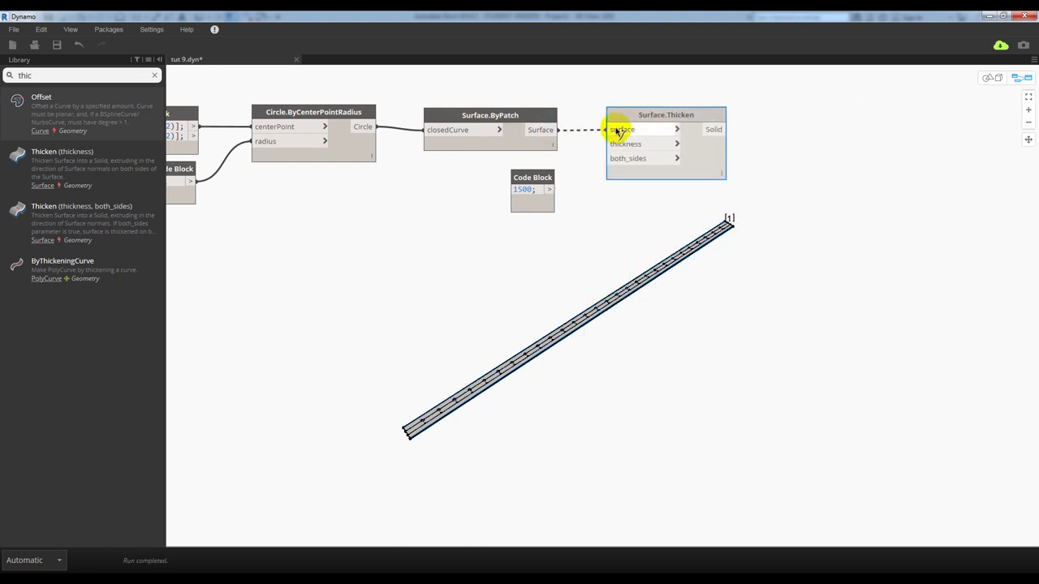
pyautogui.click(621, 130)
pyautogui.click(550, 189)
pyautogui.click(625, 144)
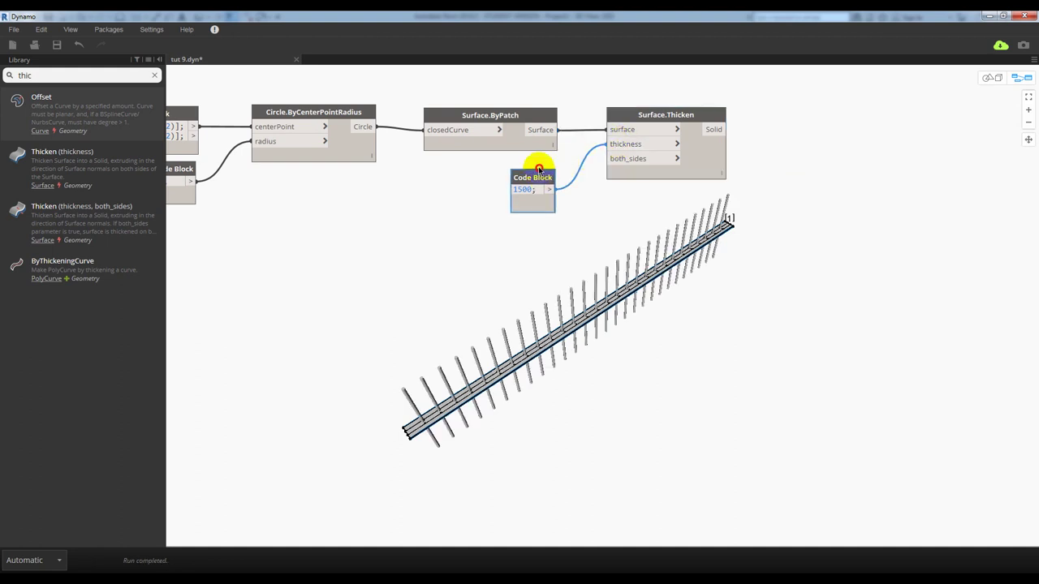
pyautogui.moveTo(526, 180); pyautogui.dragTo(529, 170)
# - Add a Boolean node set to False for the both_sides input
pyautogui.click(8, 75)
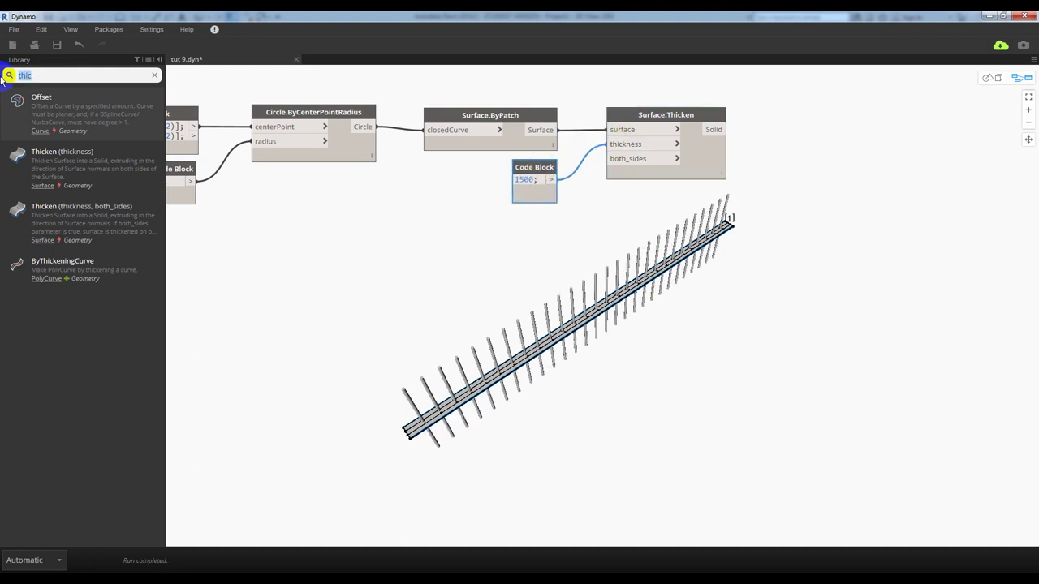
pyautogui.write('boo')
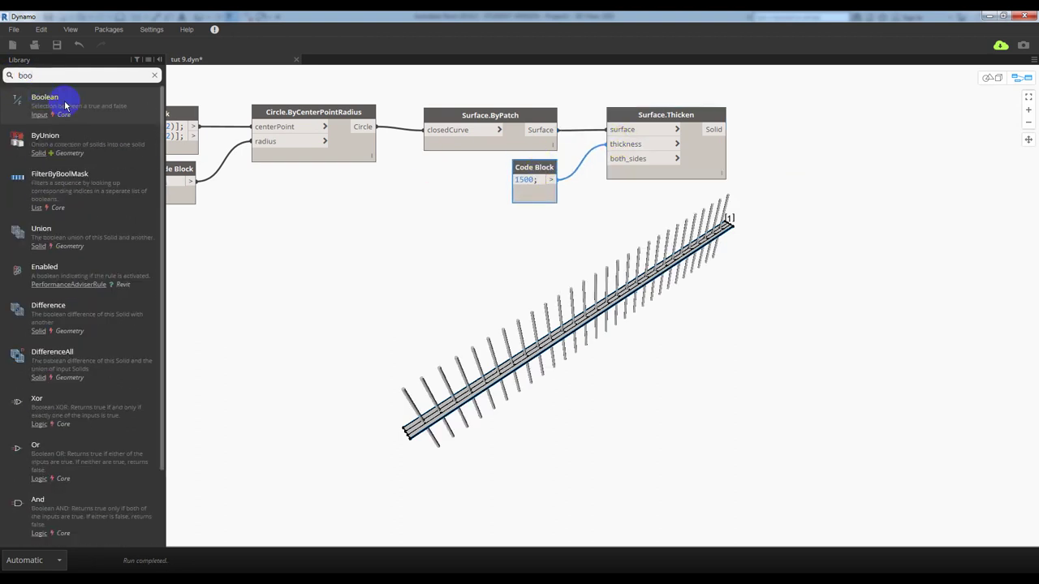
pyautogui.moveTo(65, 101)
pyautogui.mouseDown()
pyautogui.moveTo(527, 227)
pyautogui.moveTo(522, 213)
pyautogui.moveTo(618, 159)
pyautogui.mouseUp()
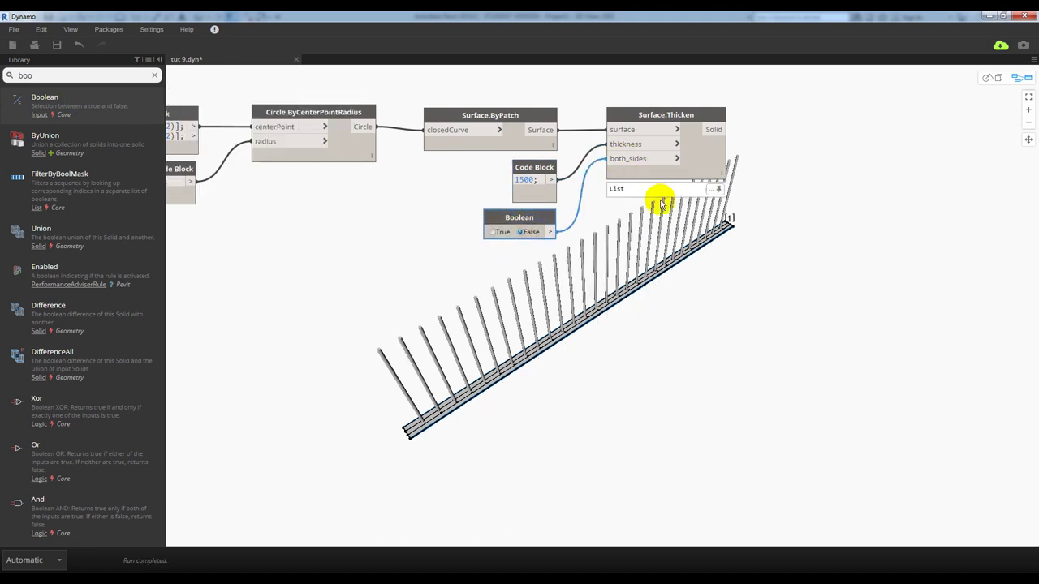
pyautogui.moveTo(667, 215); pyautogui.dragTo(548, 206, button='middle')
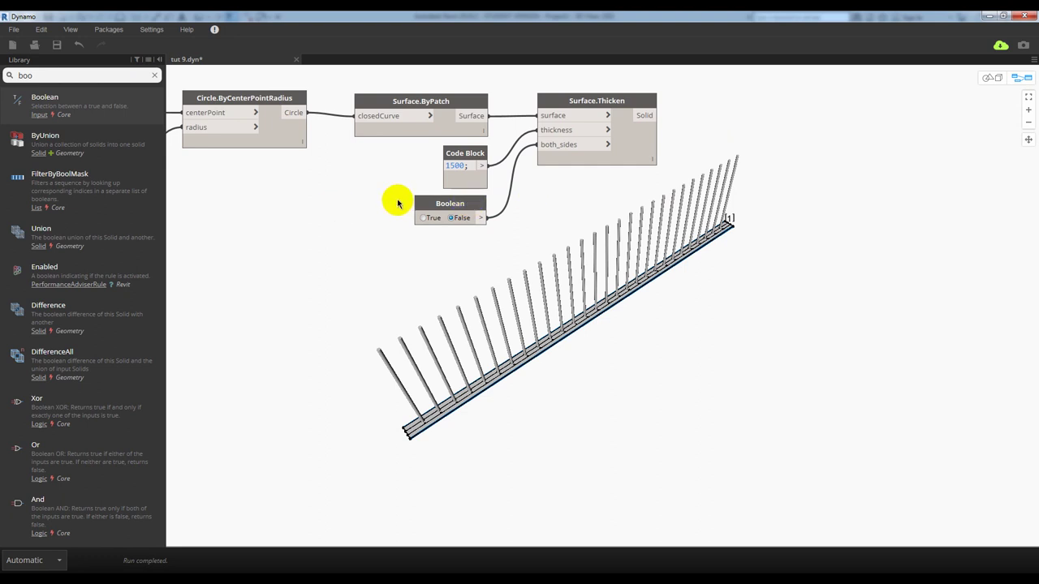
pyautogui.scroll(-3, 607, 217)
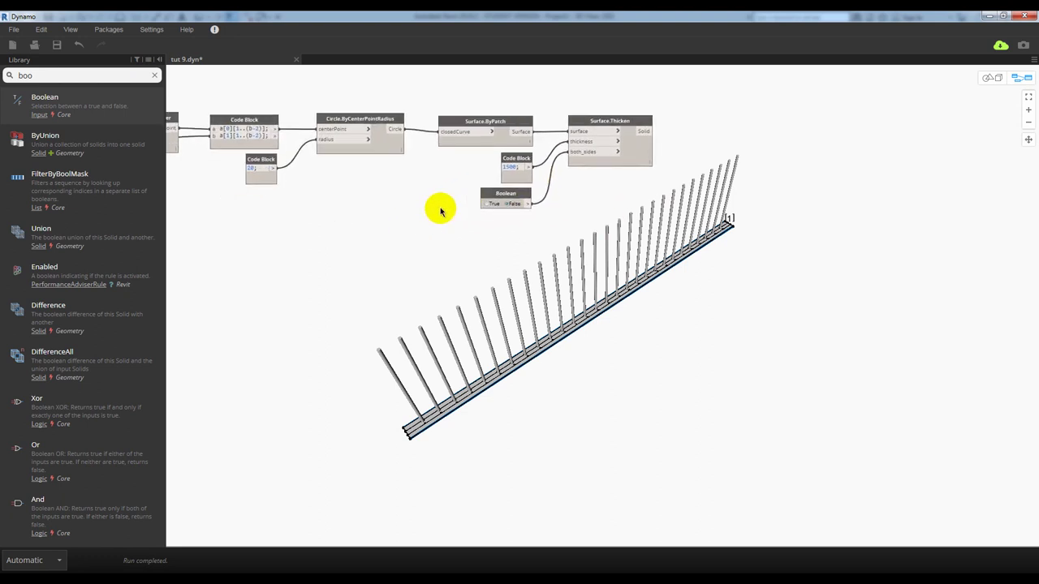
pyautogui.scroll(2, 455, 204)
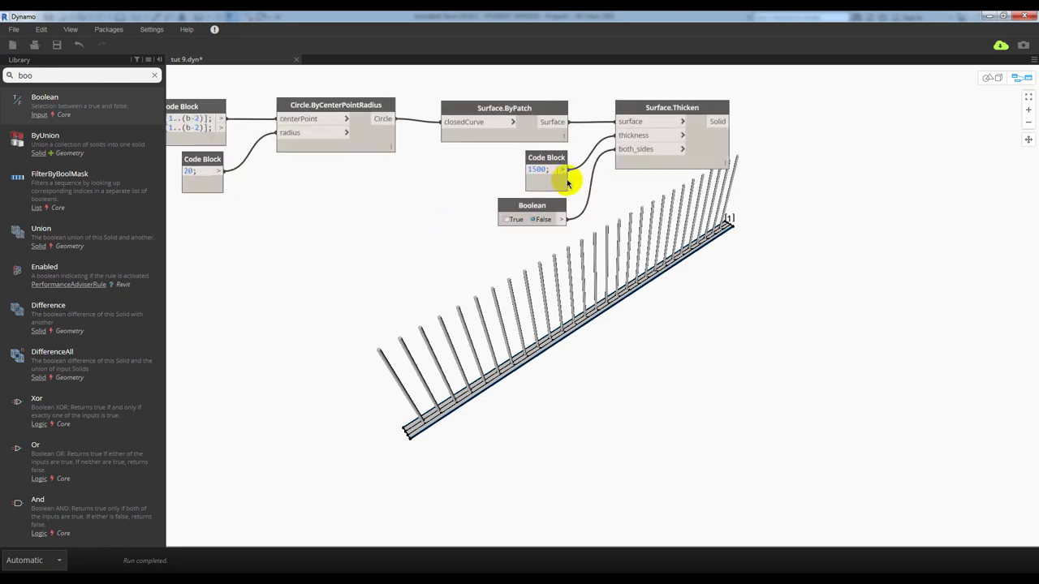
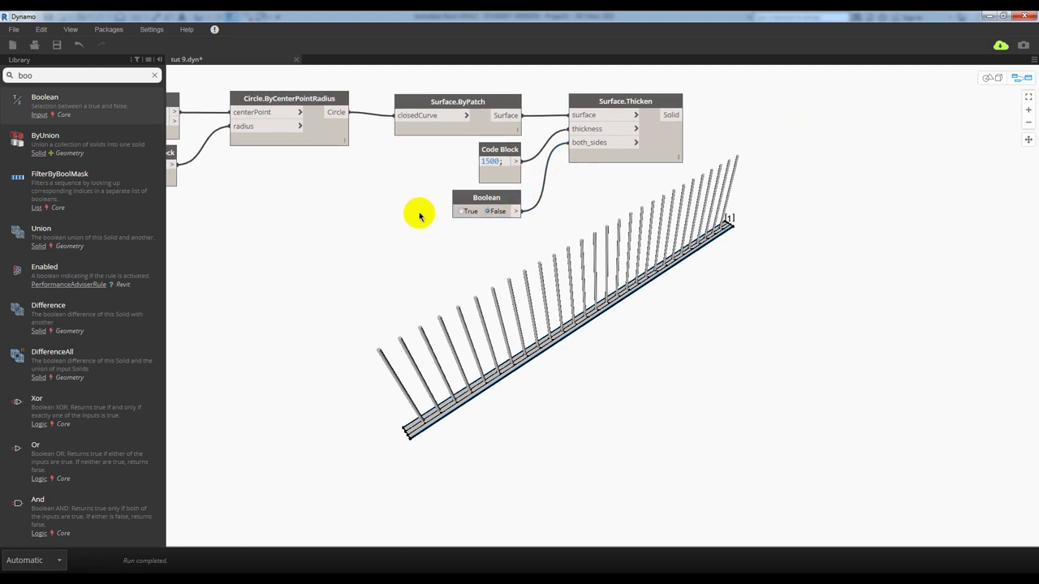
# - Add a List.Chop node and position it below the circle nodes
pyautogui.moveTo(442, 194); pyautogui.dragTo(503, 219, button='middle')
pyautogui.moveTo(486, 132); pyautogui.dragTo(483, 128)
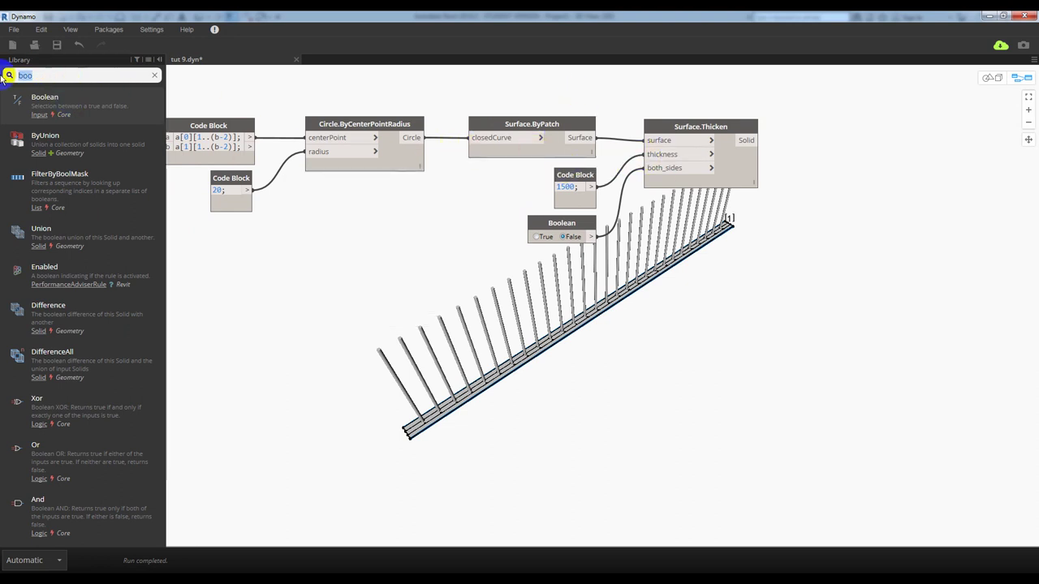
pyautogui.write('list cho')
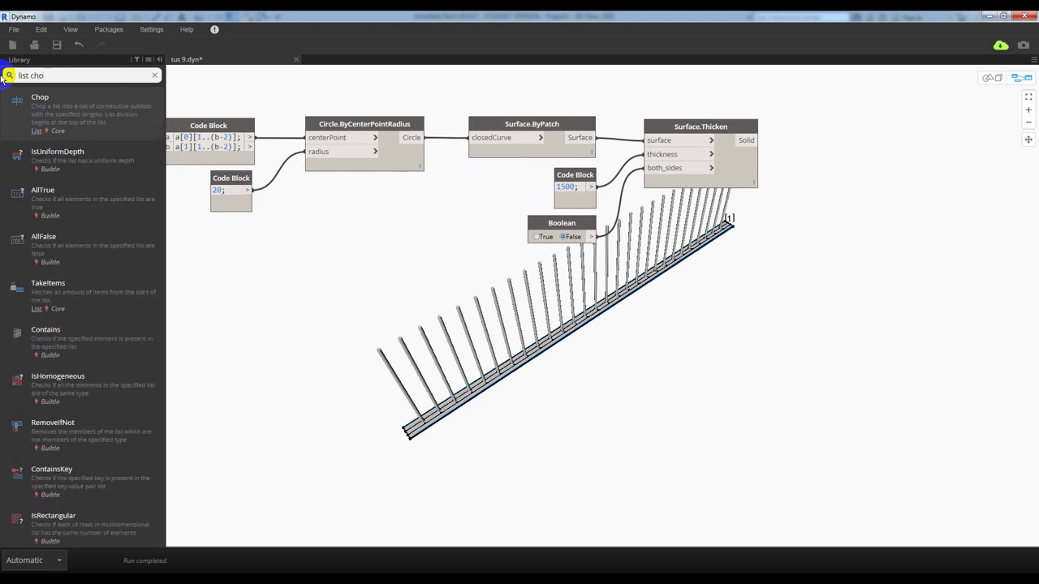
pyautogui.write('p')
pyautogui.press('Return')
pyautogui.moveTo(690, 341); pyautogui.dragTo(494, 259)
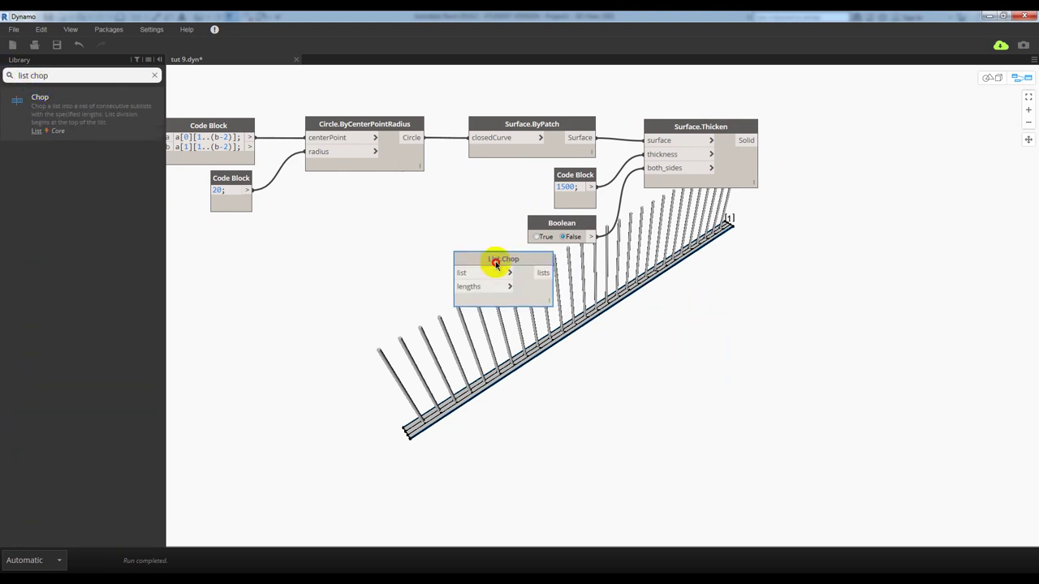
pyautogui.moveTo(486, 231); pyautogui.dragTo(428, 203, button='middle')
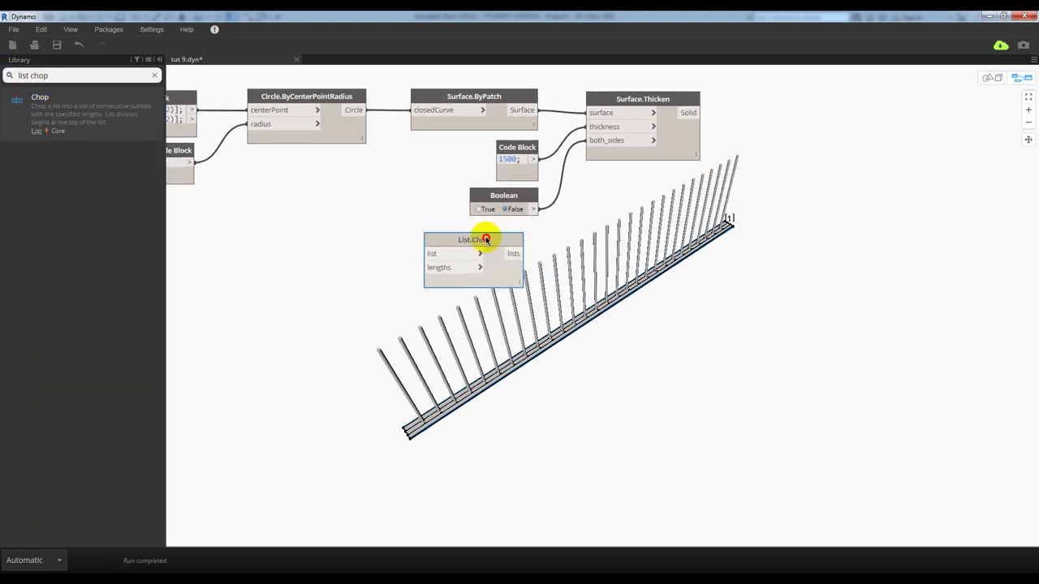
pyautogui.moveTo(452, 235); pyautogui.dragTo(478, 241)
pyautogui.click(441, 219)
pyautogui.moveTo(329, 198); pyautogui.dragTo(389, 200, button='middle')
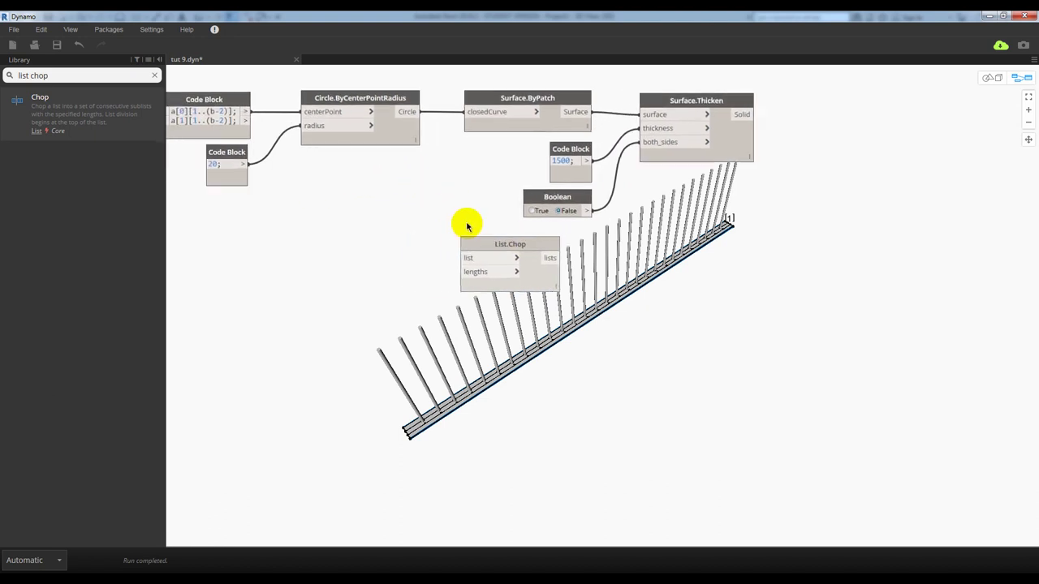
pyautogui.click(520, 249)
pyautogui.moveTo(520, 249); pyautogui.dragTo(363, 231)
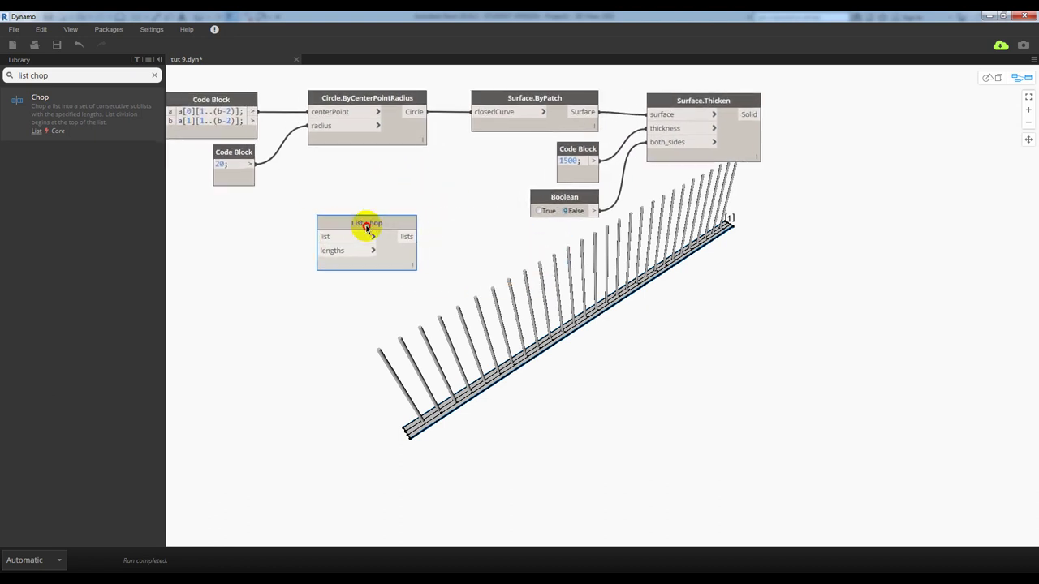
pyautogui.moveTo(327, 168); pyautogui.dragTo(382, 167, button='middle')
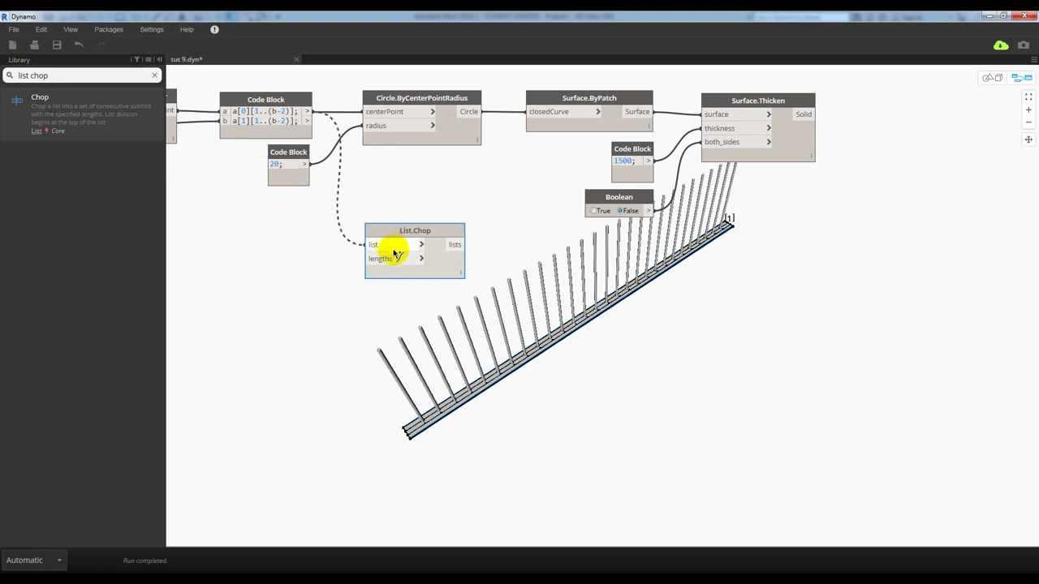
# - Wire the Code Block's 'a' output into List.Chop's list input
pyautogui.moveTo(309, 112); pyautogui.dragTo(372, 244)
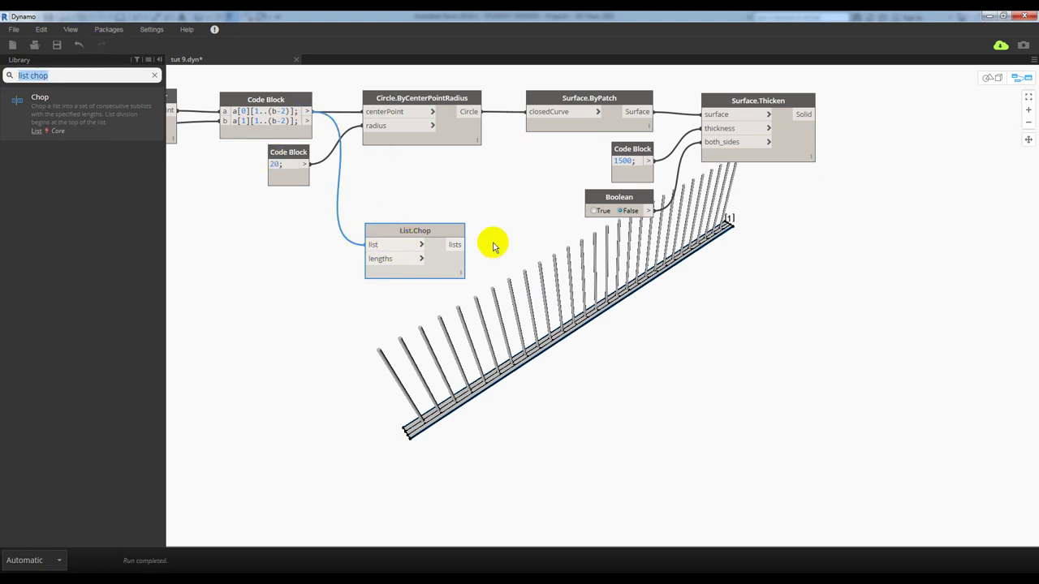
pyautogui.moveTo(292, 229)
pyautogui.mouseDown(button='middle')
pyautogui.moveTo(430, 225)
pyautogui.moveTo(364, 232)
pyautogui.mouseUp(button='middle')
pyautogui.scroll(-2, 376, 219)
pyautogui.scroll(2, 379, 223)
pyautogui.moveTo(40, 97)
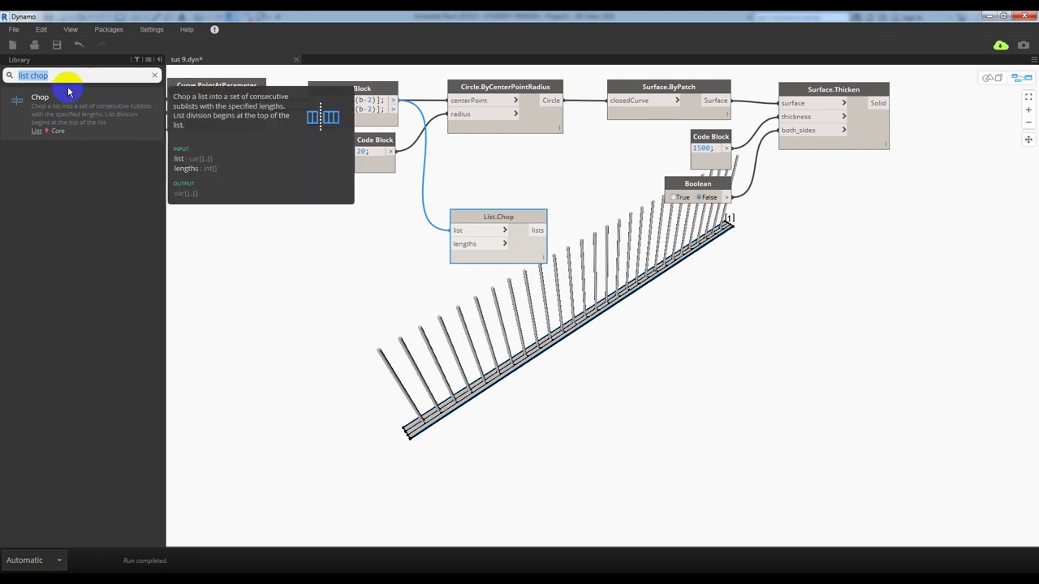
# - Add a Code Block holding '4;' beside List.Chop's lengths input
pyautogui.write('code')
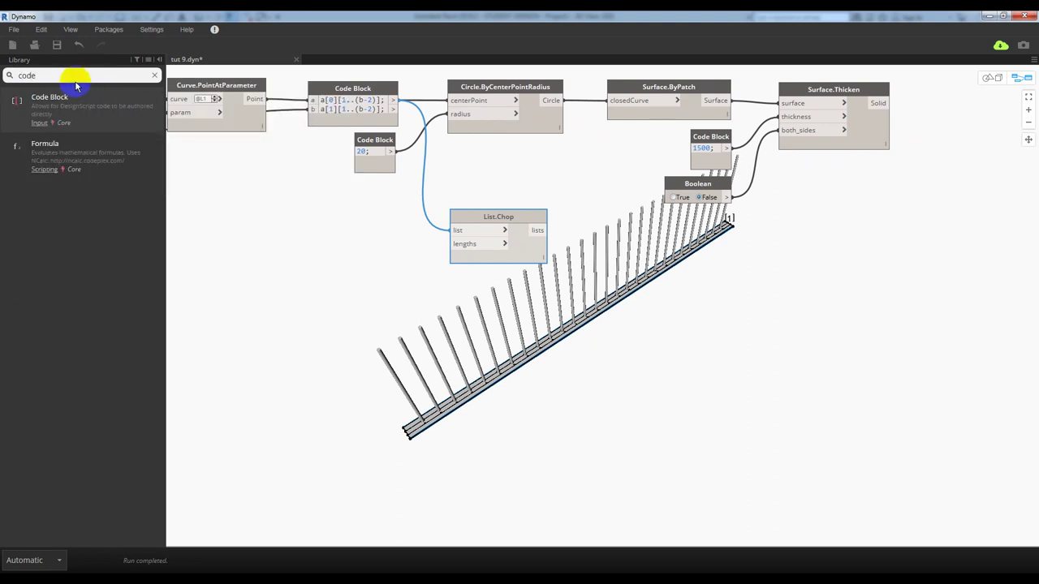
pyautogui.click(78, 108)
pyautogui.moveTo(626, 304); pyautogui.dragTo(367, 240)
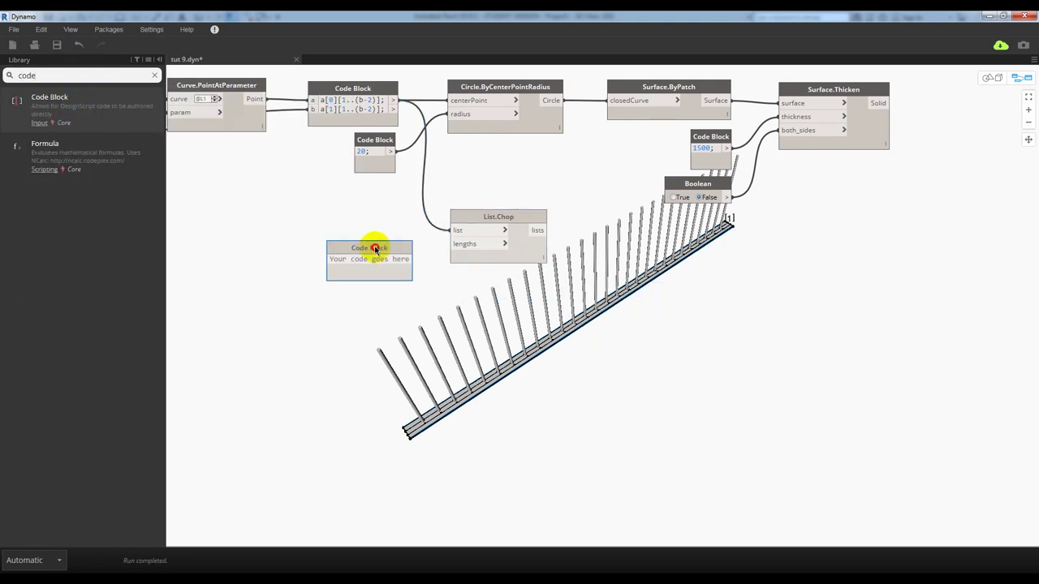
pyautogui.write('4;')
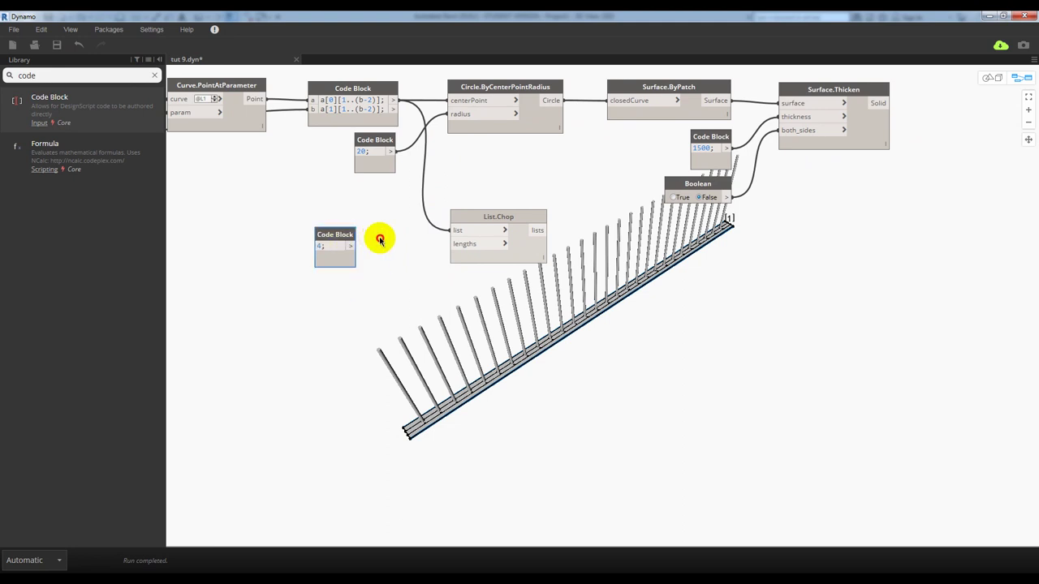
pyautogui.moveTo(344, 236); pyautogui.dragTo(452, 243)
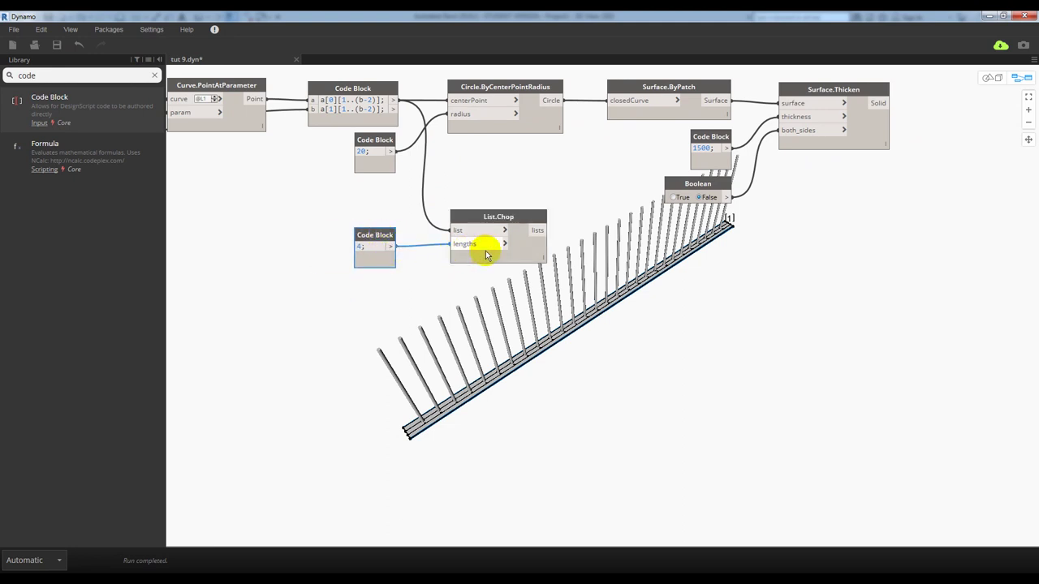
# - Change the chop length to 5 and check the chopped point lists in the preview
pyautogui.click(542, 276)
pyautogui.scroll(-2, 531, 308)
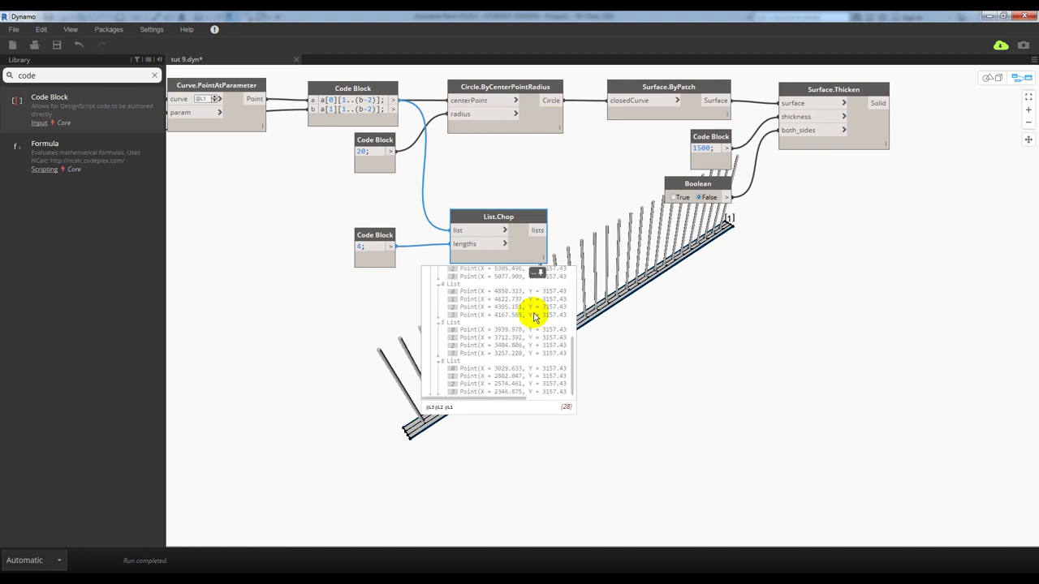
pyautogui.scroll(-1, 528, 317)
pyautogui.scroll(3, 519, 318)
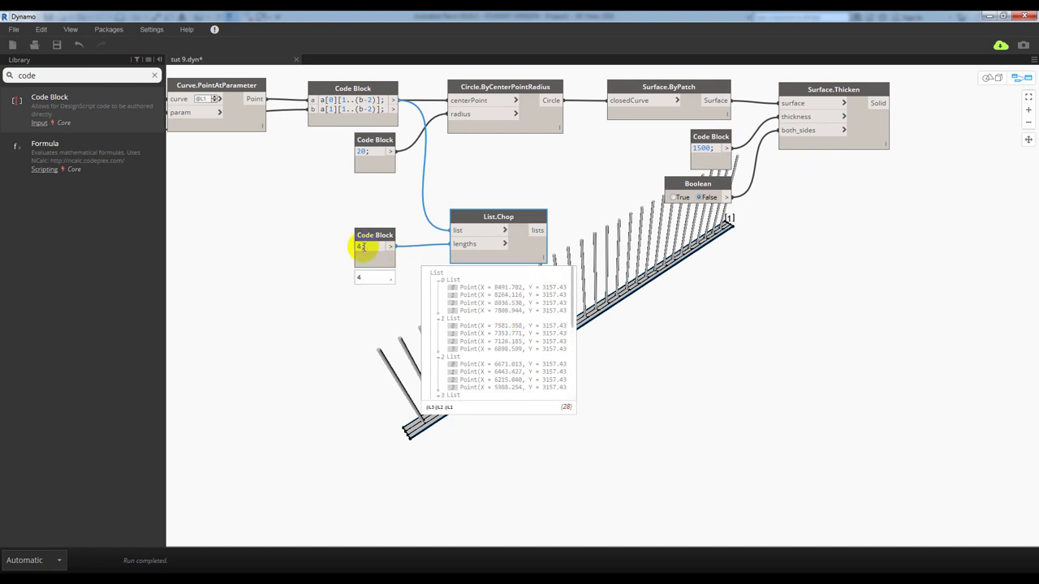
pyautogui.write('5')
pyautogui.click(359, 301)
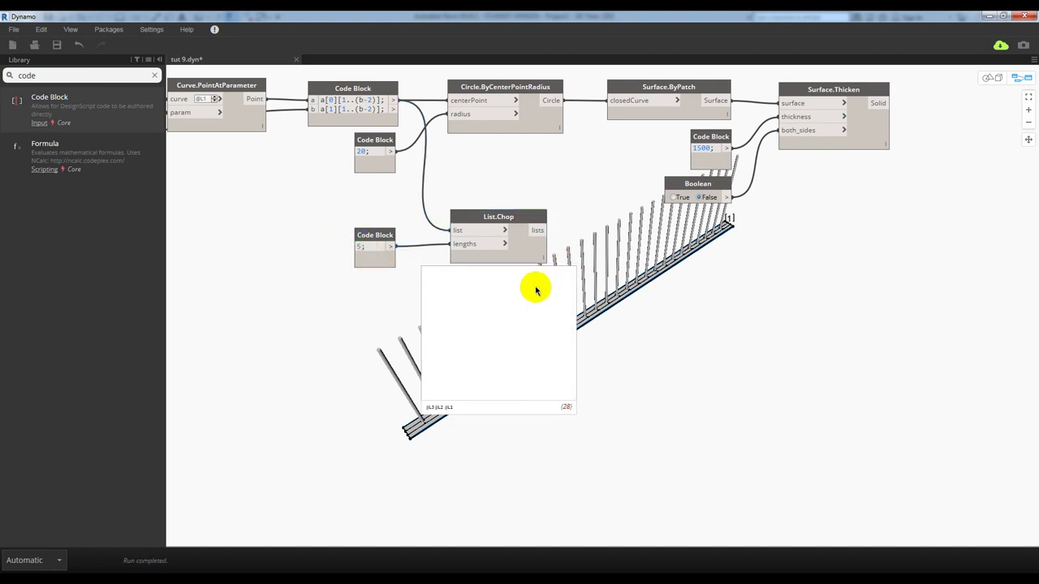
pyautogui.scroll(-1, 536, 307)
pyautogui.scroll(-3, 536, 307)
pyautogui.scroll(3, 536, 323)
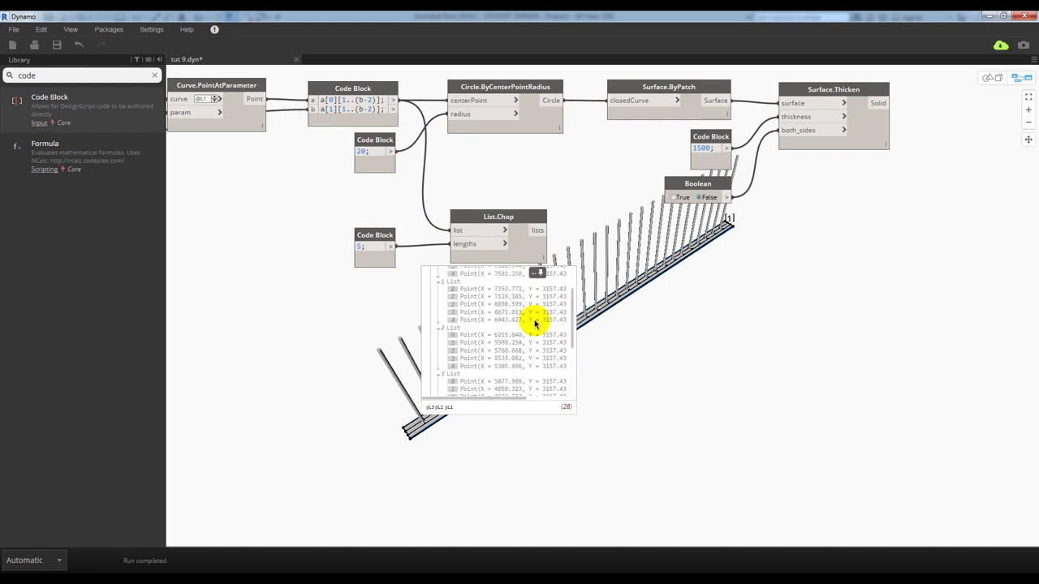
pyautogui.scroll(-3, 536, 335)
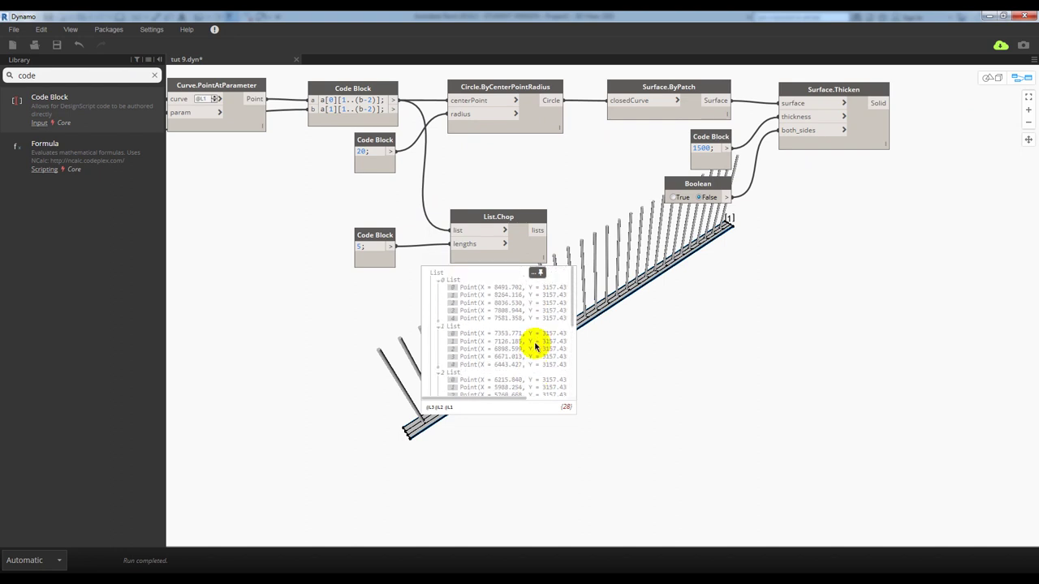
pyautogui.scroll(1, 534, 347)
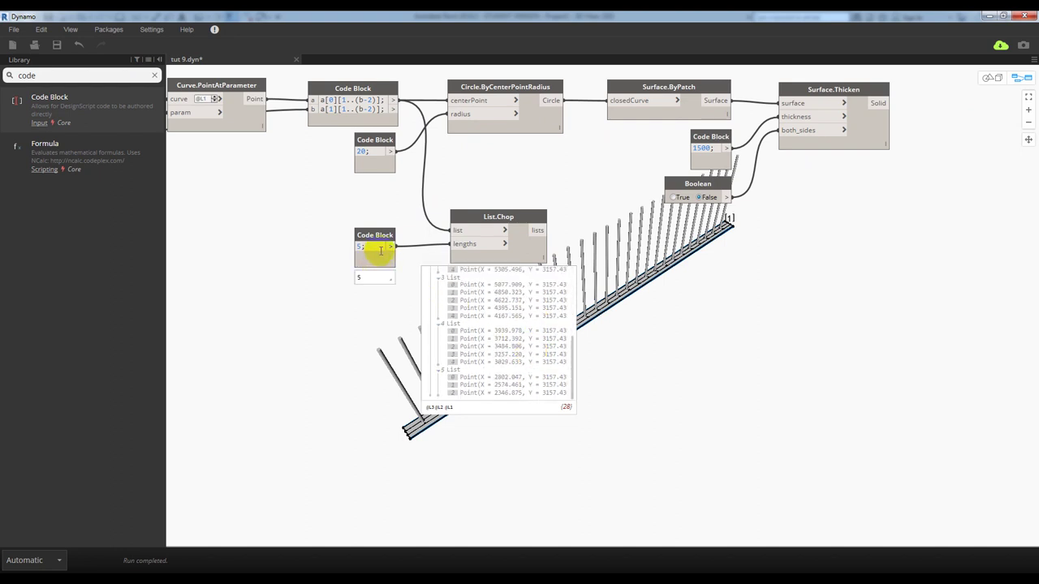
# - Reselect the 5 Code Block and the List.Chop node to review their connection
pyautogui.click(381, 236)
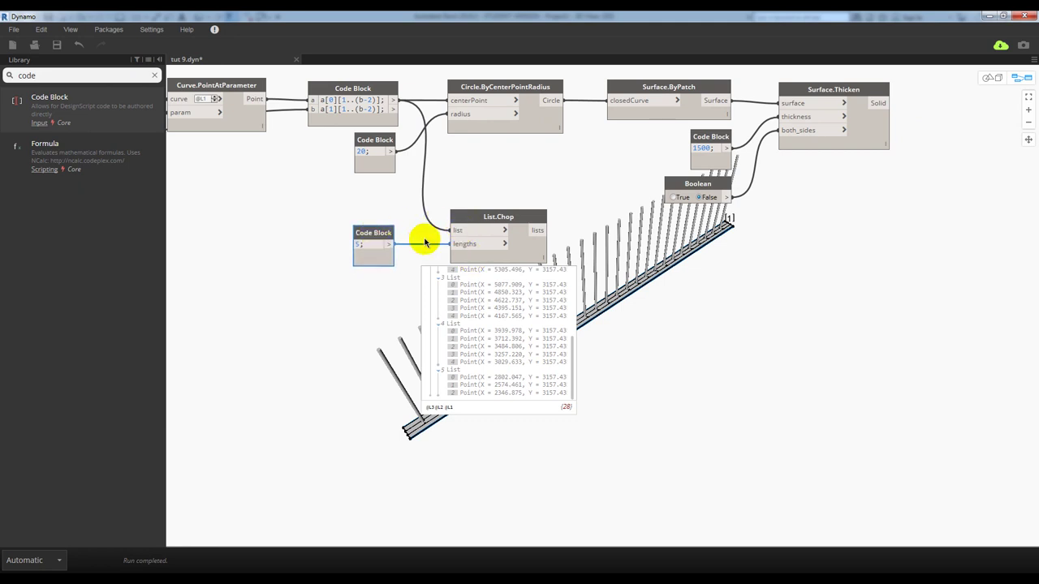
pyautogui.moveTo(530, 233); pyautogui.dragTo(487, 220, button='middle')
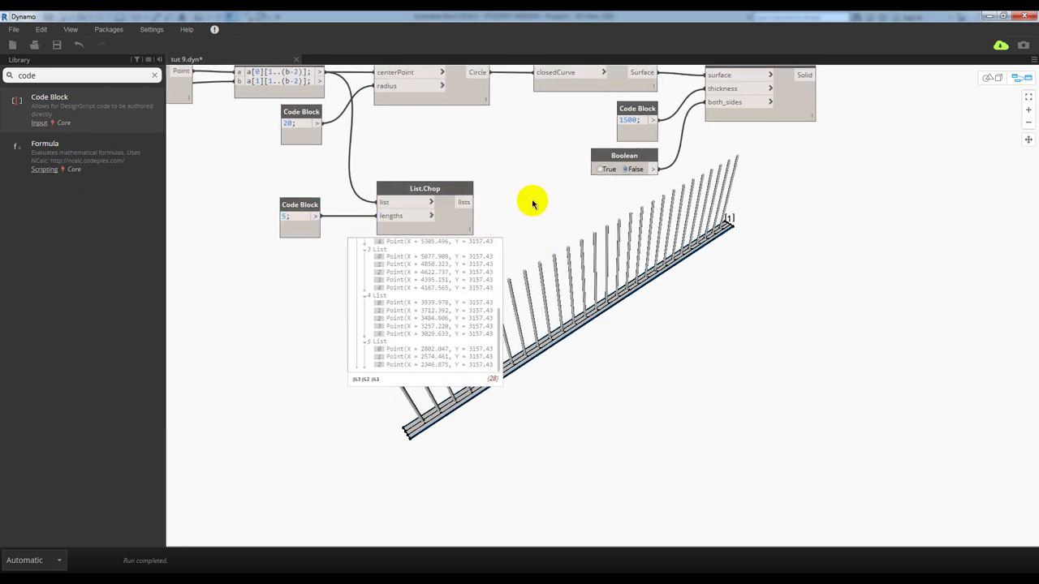
pyautogui.scroll(5, 443, 293)
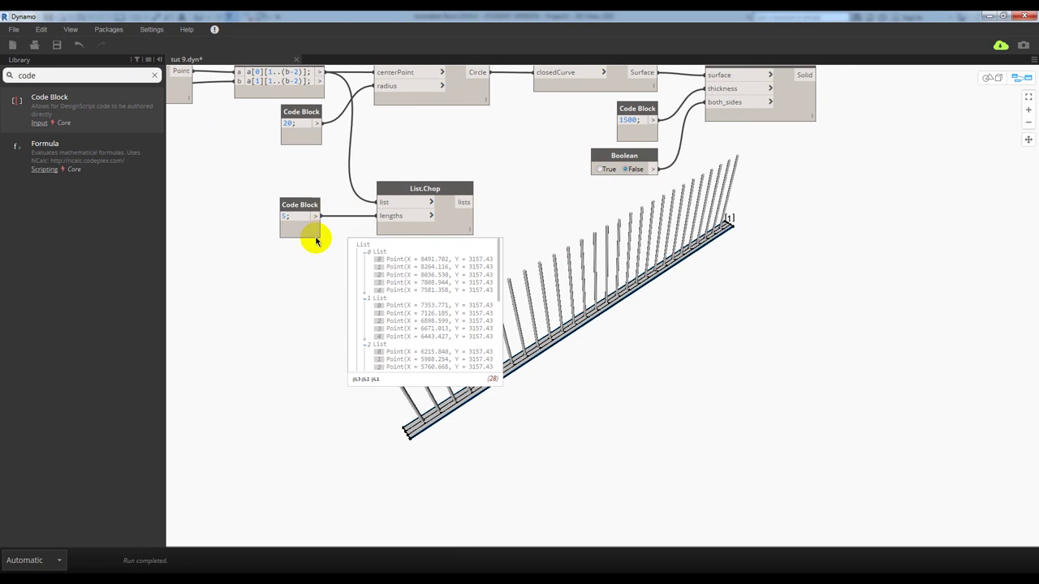
pyautogui.click(347, 219)
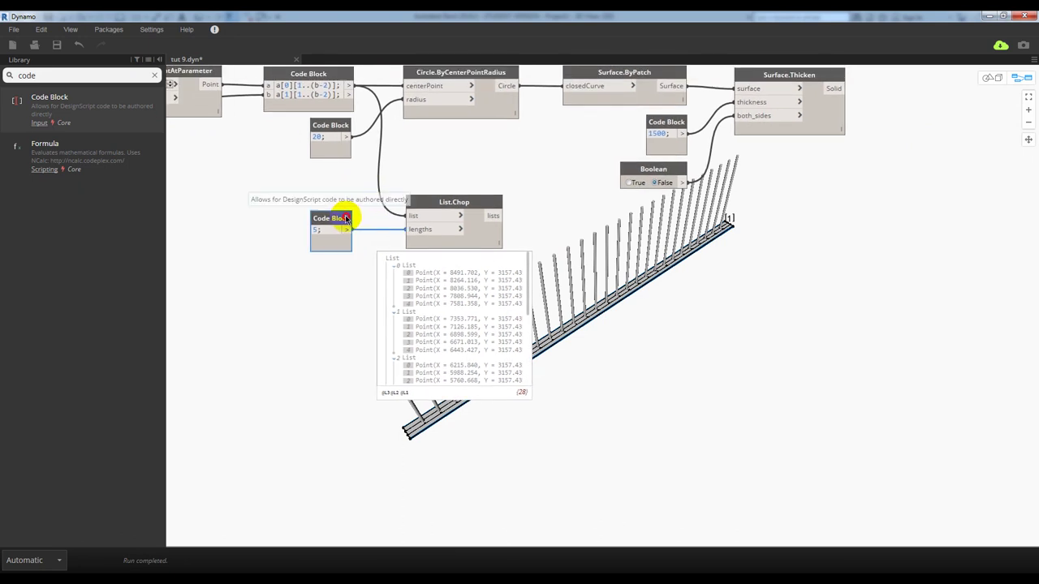
pyautogui.moveTo(347, 218); pyautogui.dragTo(348, 217)
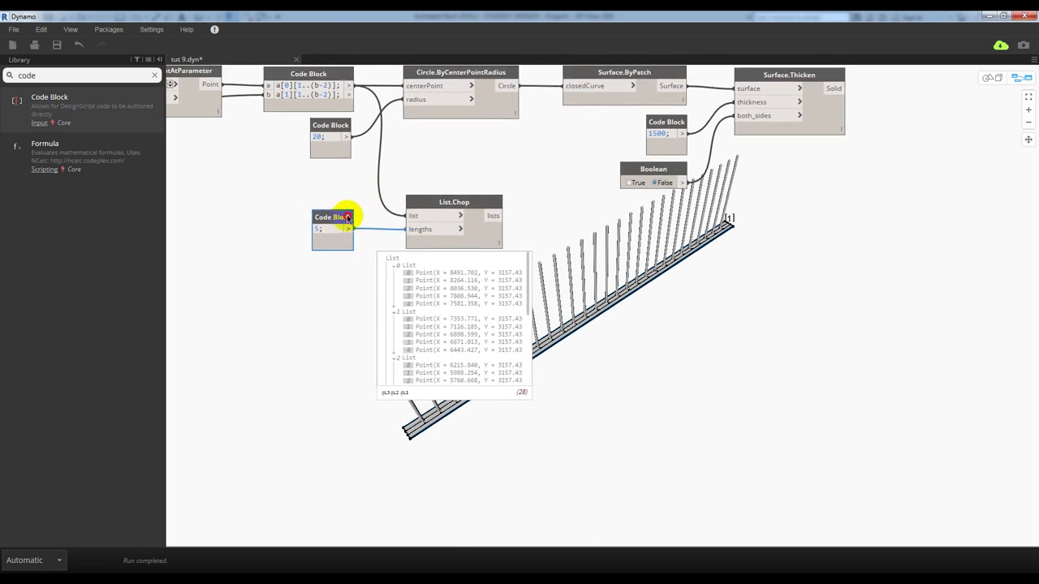
pyautogui.click(484, 247)
# - Add another Code Block containing the range expression '1..a;'
pyautogui.moveTo(65, 76); pyautogui.dragTo(4, 77)
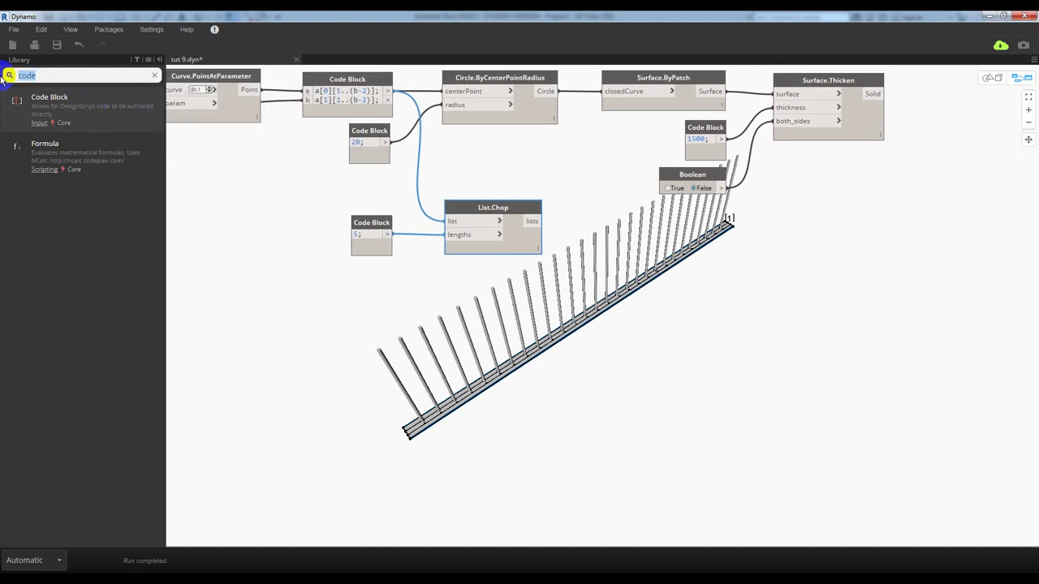
pyautogui.write('co')
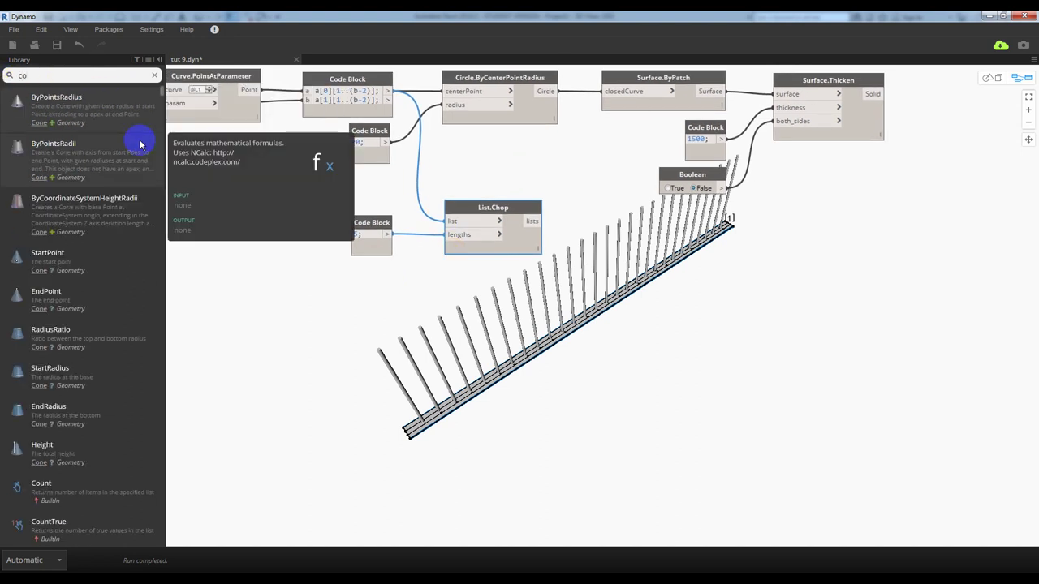
pyautogui.write('de')
pyautogui.click(112, 114)
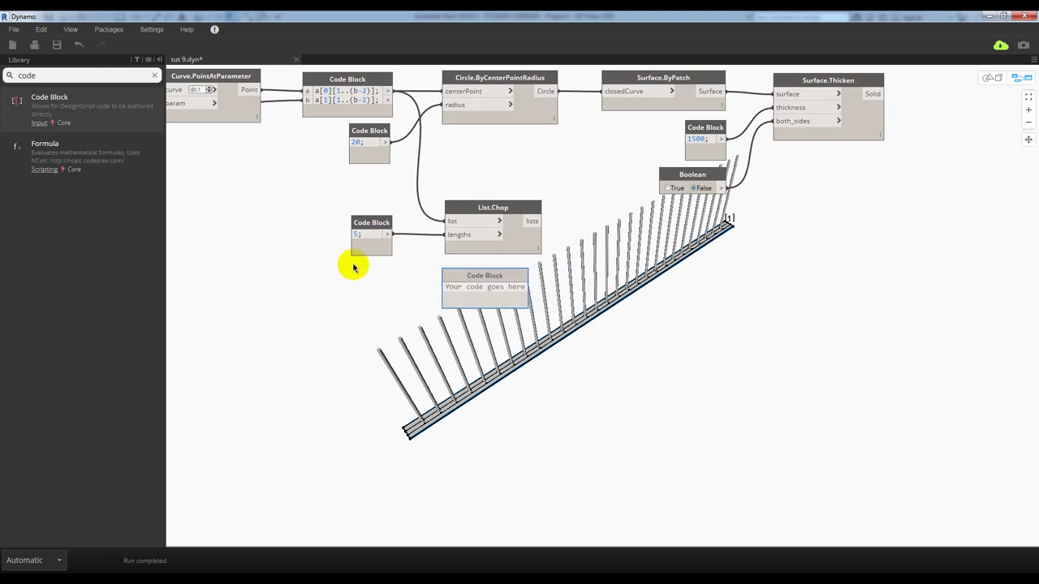
pyautogui.moveTo(469, 286); pyautogui.dragTo(481, 286, button='middle')
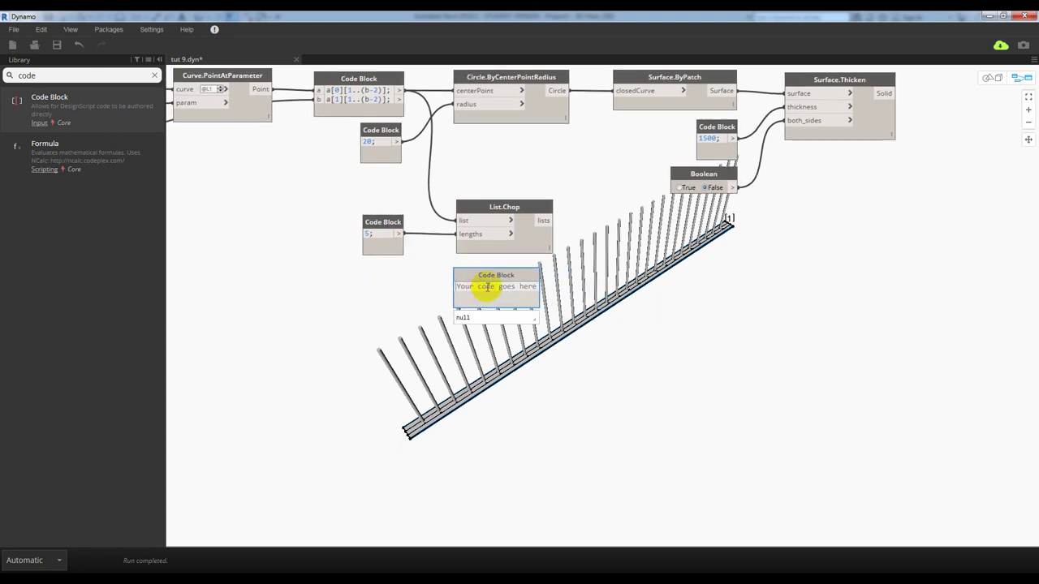
pyautogui.write('1..')
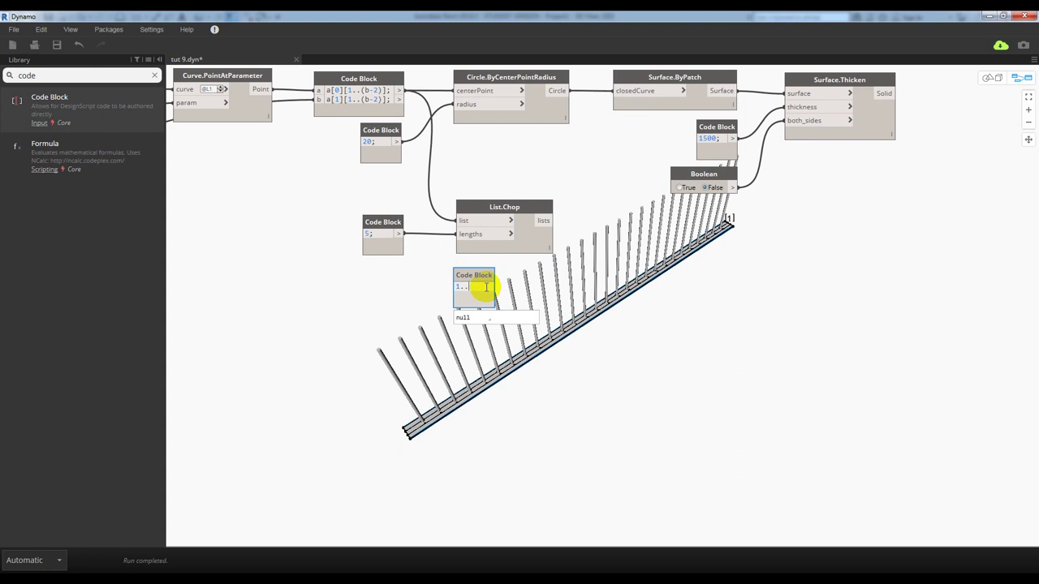
pyautogui.write('a;')
pyautogui.click(391, 302)
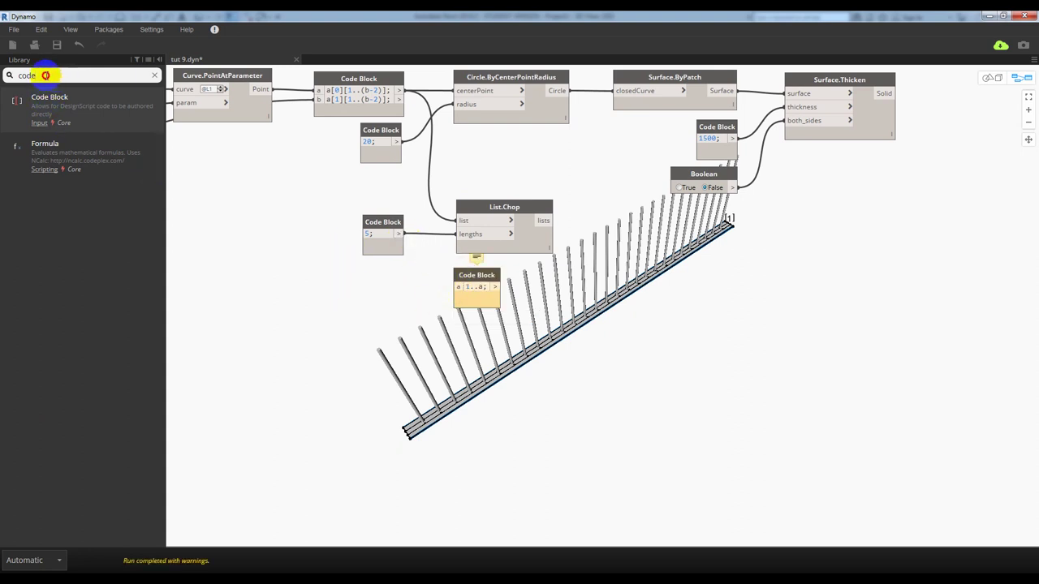
# - Add a Number Slider with minimum 3, maximum 6, step 1, set to 5
pyautogui.write('number s')
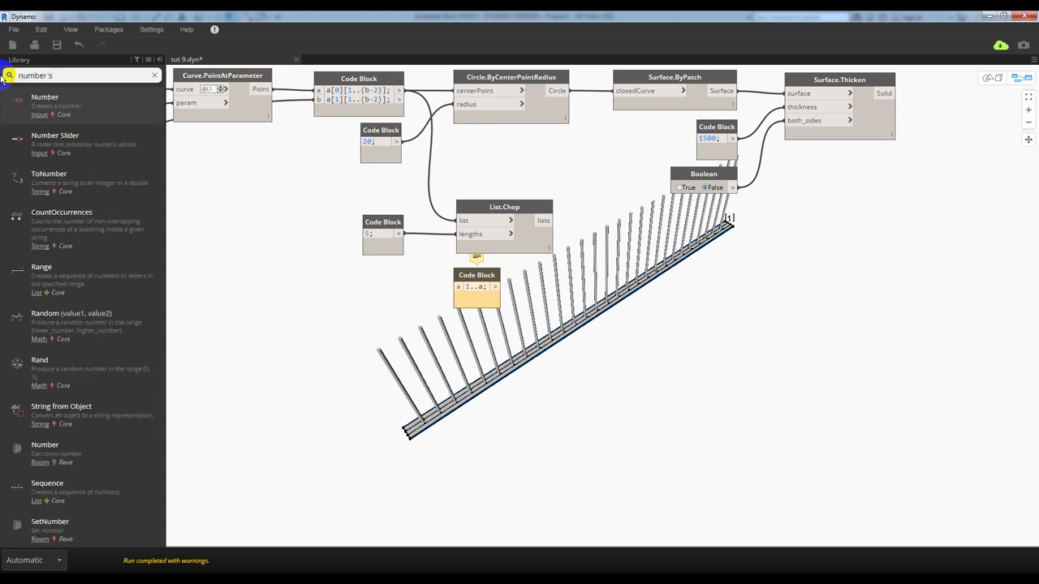
pyautogui.write('lide')
pyautogui.click(61, 97)
pyautogui.moveTo(627, 313); pyautogui.dragTo(263, 262)
pyautogui.click(253, 278)
pyautogui.doubleClick(281, 293)
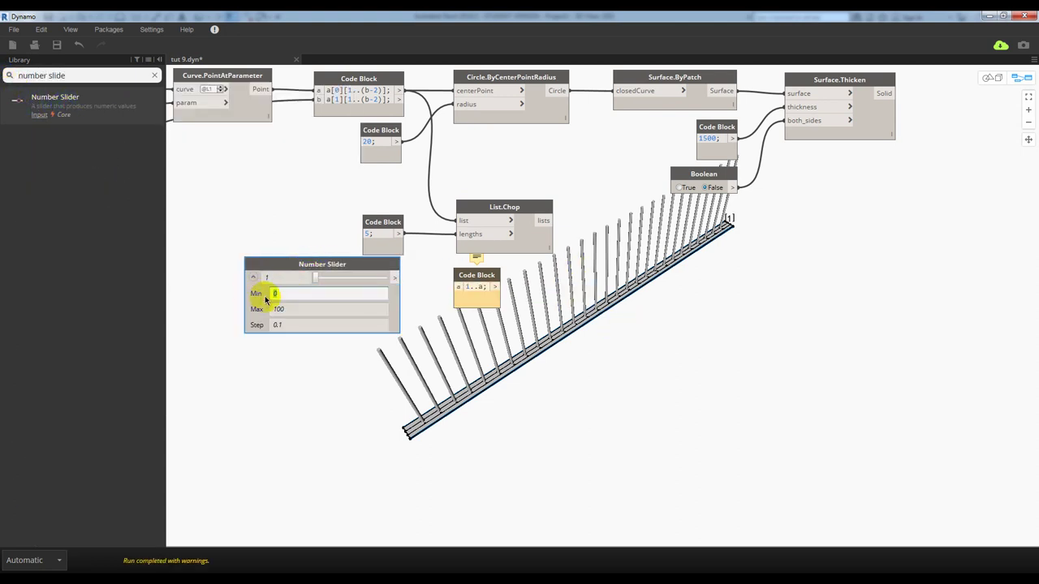
pyautogui.write('3')
pyautogui.press('Tab')
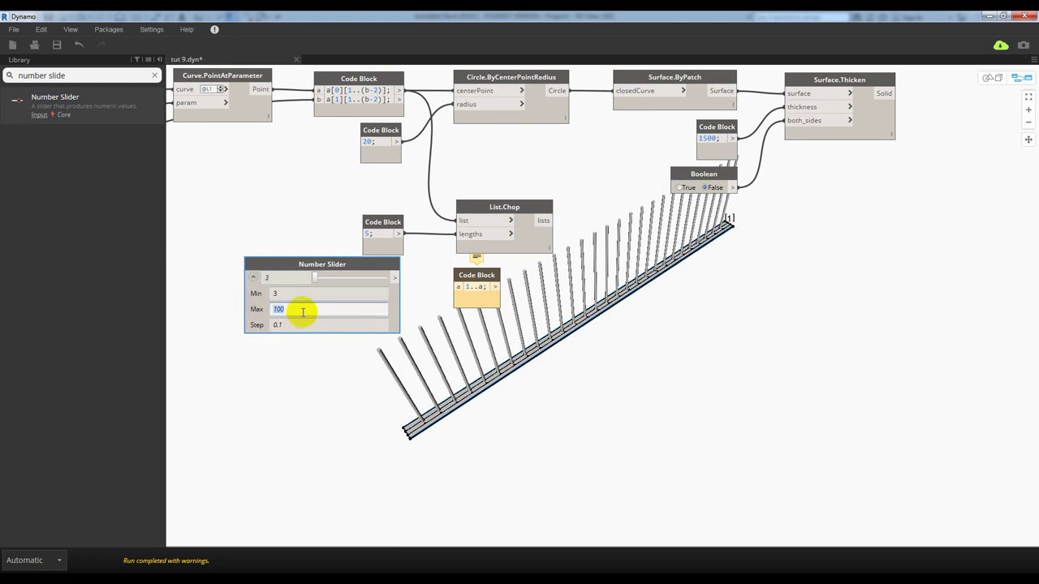
pyautogui.write('6')
pyautogui.press('Tab')
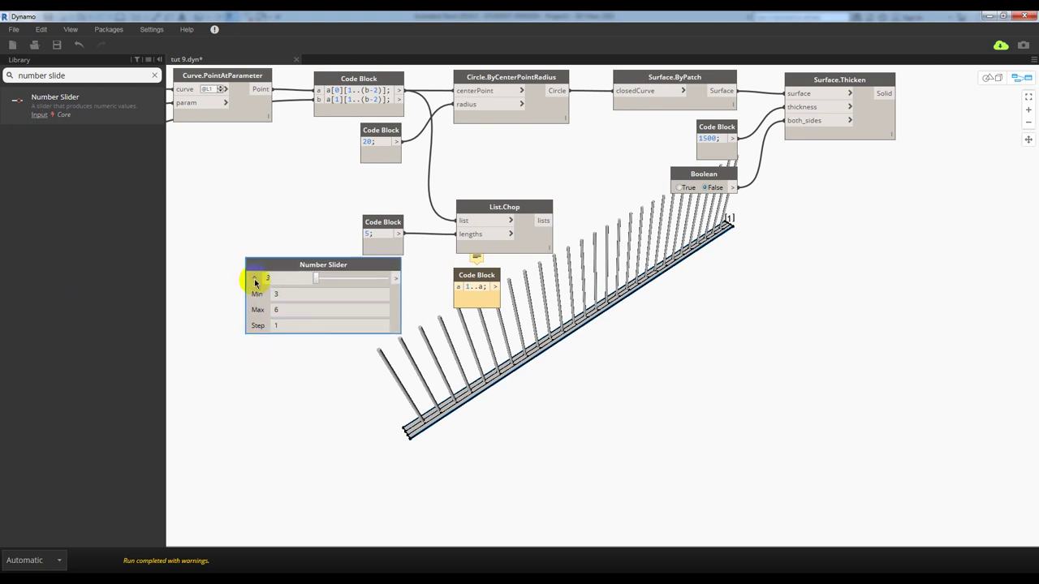
pyautogui.click(253, 278)
pyautogui.click(398, 279)
pyautogui.click(398, 279)
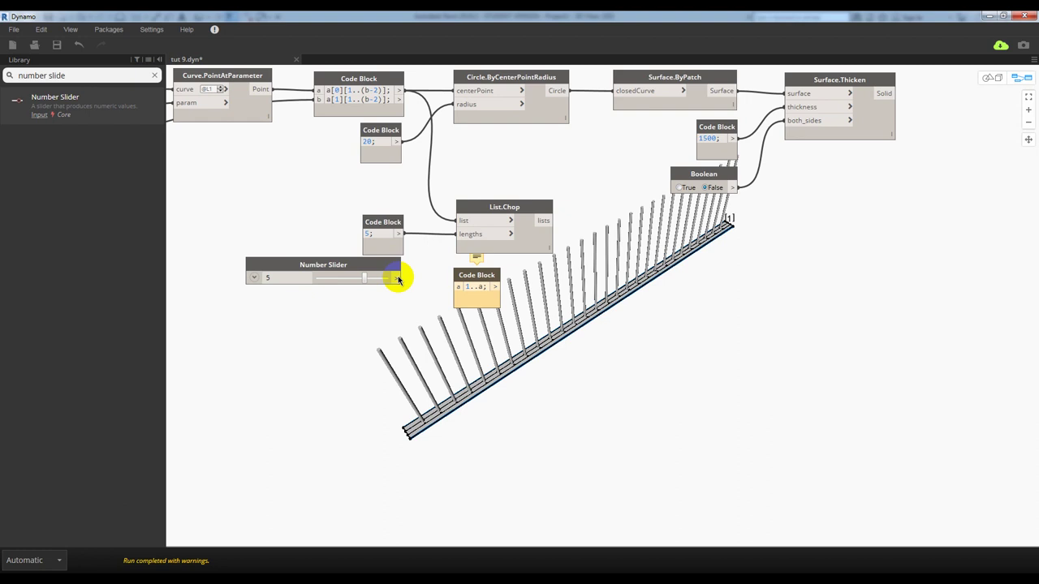
# - Wire the slider into the 1..a Code Block and List.Chop's lengths input, arranging both nodes
pyautogui.click(456, 285)
pyautogui.moveTo(371, 269); pyautogui.dragTo(370, 282)
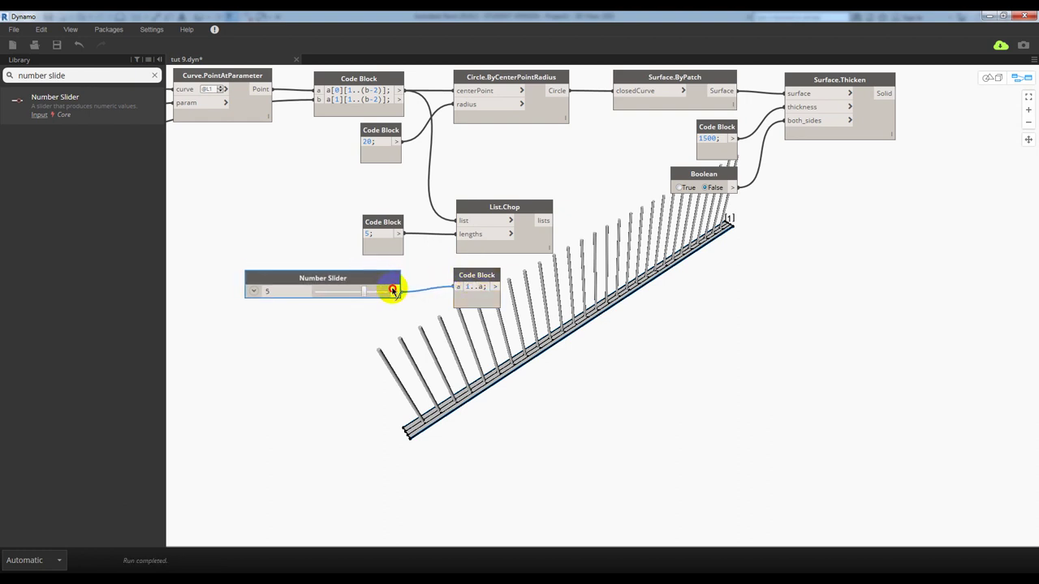
pyautogui.moveTo(479, 282); pyautogui.dragTo(449, 284)
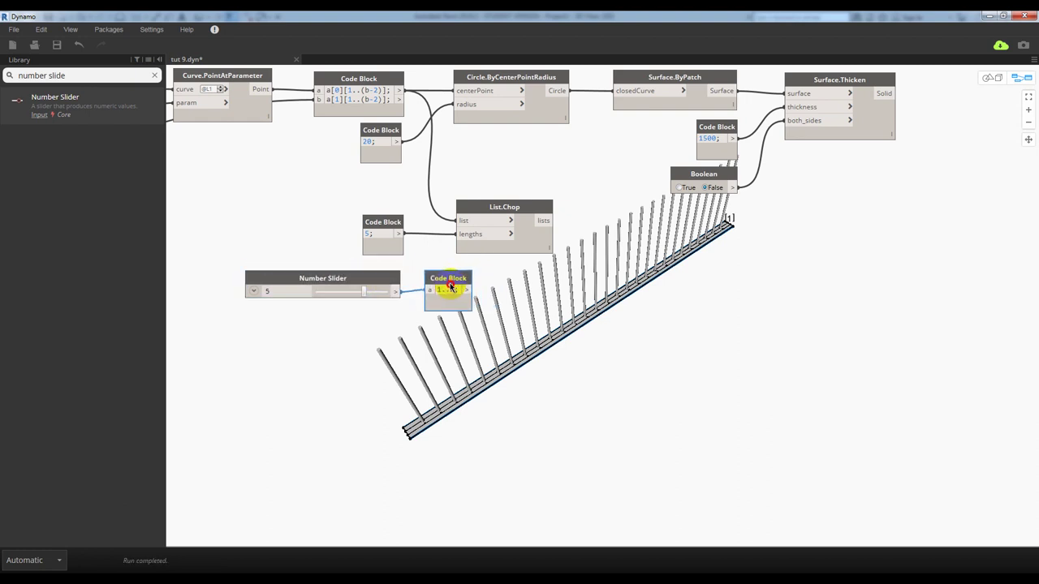
pyautogui.moveTo(490, 346)
pyautogui.mouseDown()
pyautogui.moveTo(431, 283)
pyautogui.moveTo(452, 278)
pyautogui.moveTo(375, 280)
pyautogui.mouseUp()
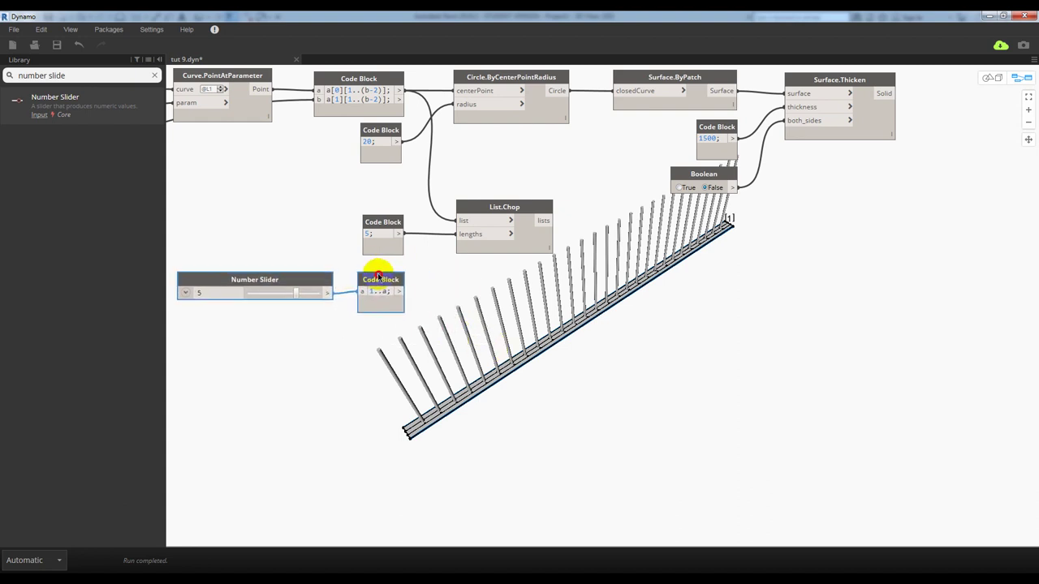
pyautogui.moveTo(370, 280); pyautogui.dragTo(390, 255, button='middle')
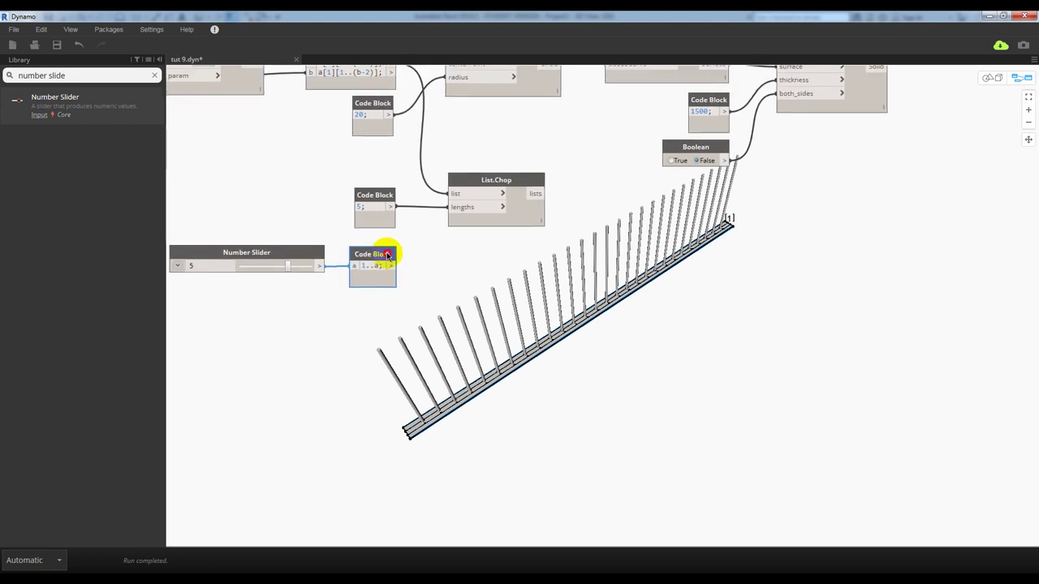
pyautogui.moveTo(463, 244); pyautogui.dragTo(482, 243, button='middle')
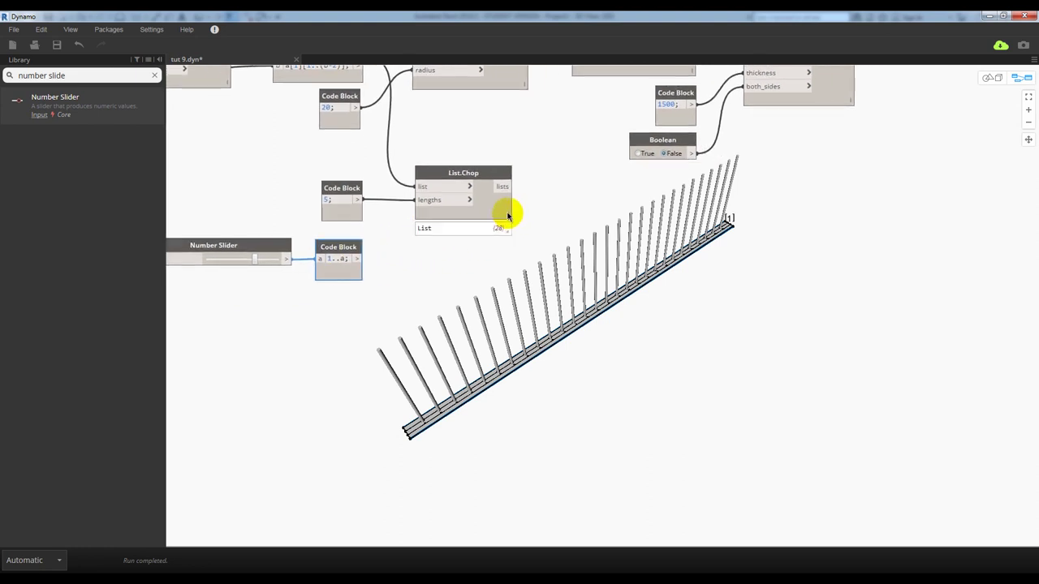
pyautogui.moveTo(385, 216); pyautogui.dragTo(362, 253, button='middle')
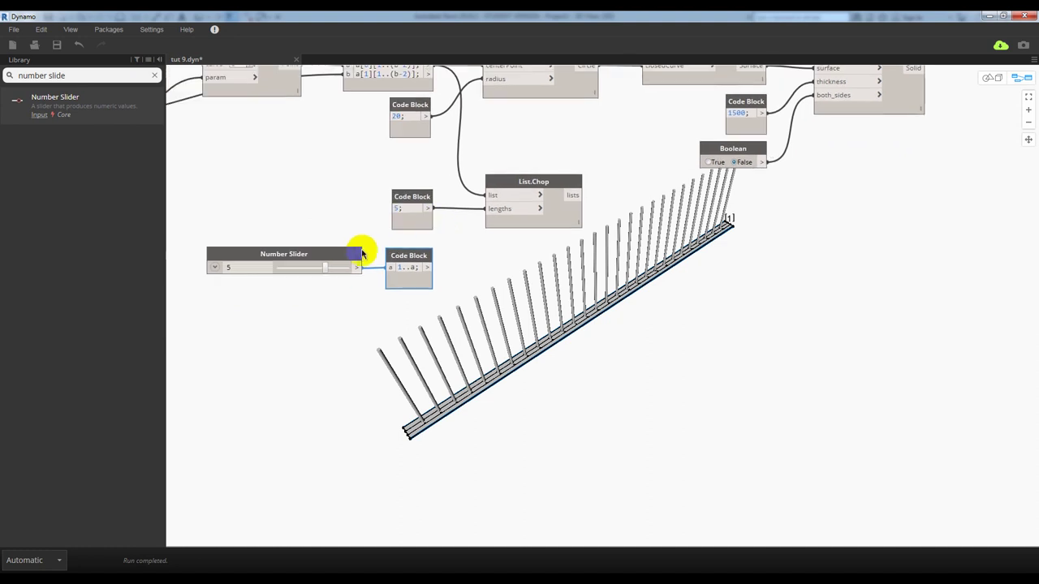
pyautogui.moveTo(427, 266); pyautogui.dragTo(488, 209)
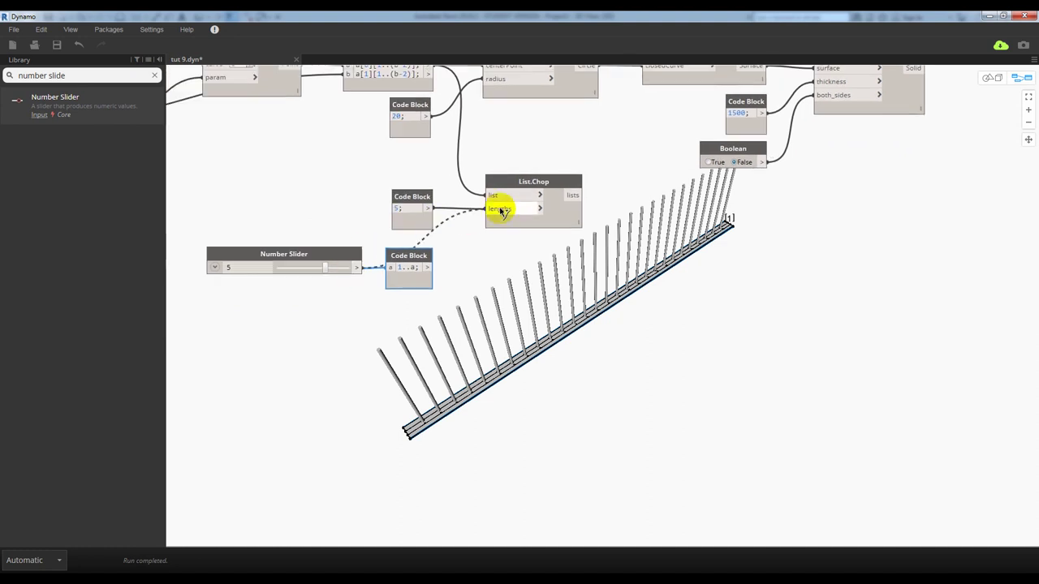
# - Delete the unused '5;' Code Block and move the number slider up
pyautogui.rightClick(429, 203)
pyautogui.click(453, 204)
pyautogui.moveTo(344, 253)
pyautogui.mouseDown()
pyautogui.moveTo(339, 212)
pyautogui.moveTo(347, 219)
pyautogui.mouseUp()
pyautogui.moveTo(477, 233)
pyautogui.mouseDown(button='middle')
pyautogui.moveTo(417, 233)
pyautogui.moveTo(463, 232)
pyautogui.mouseUp(button='middle')
pyautogui.moveTo(552, 274)
pyautogui.mouseDown(button='middle')
pyautogui.moveTo(514, 262)
pyautogui.moveTo(454, 277)
pyautogui.mouseUp(button='middle')
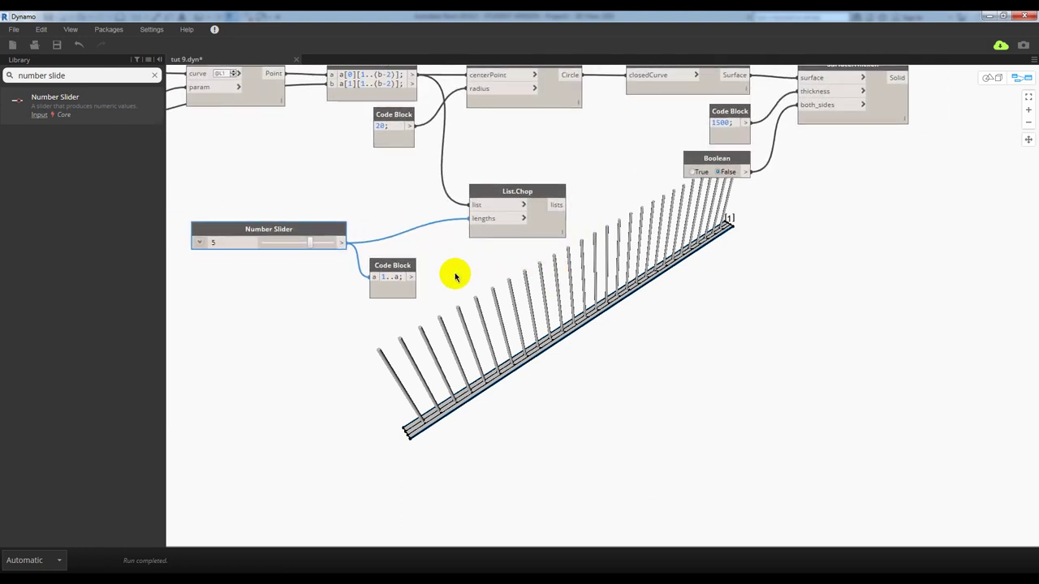
pyautogui.moveTo(408, 307)
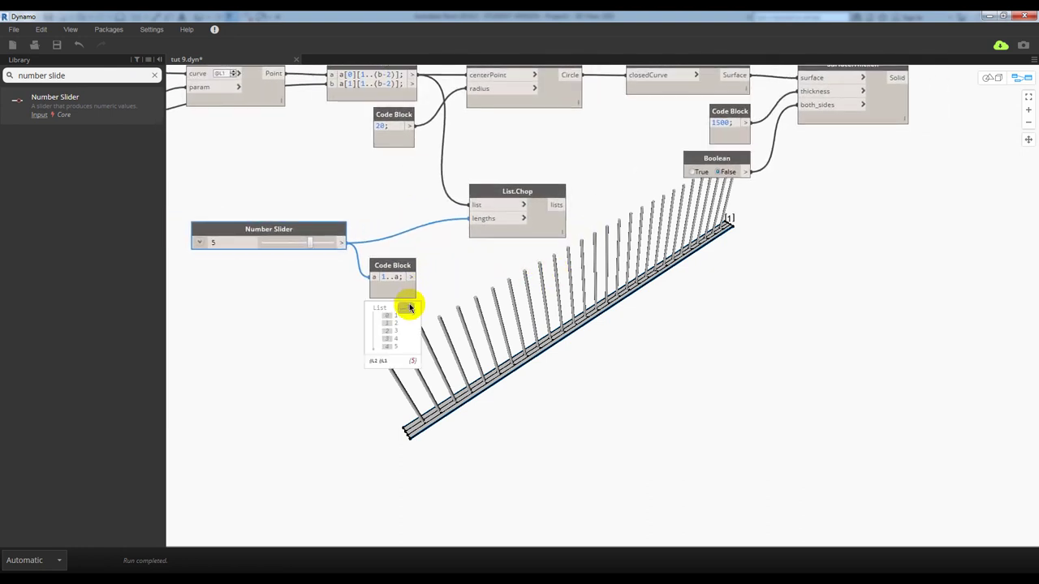
pyautogui.moveTo(476, 255); pyautogui.dragTo(430, 254, button='middle')
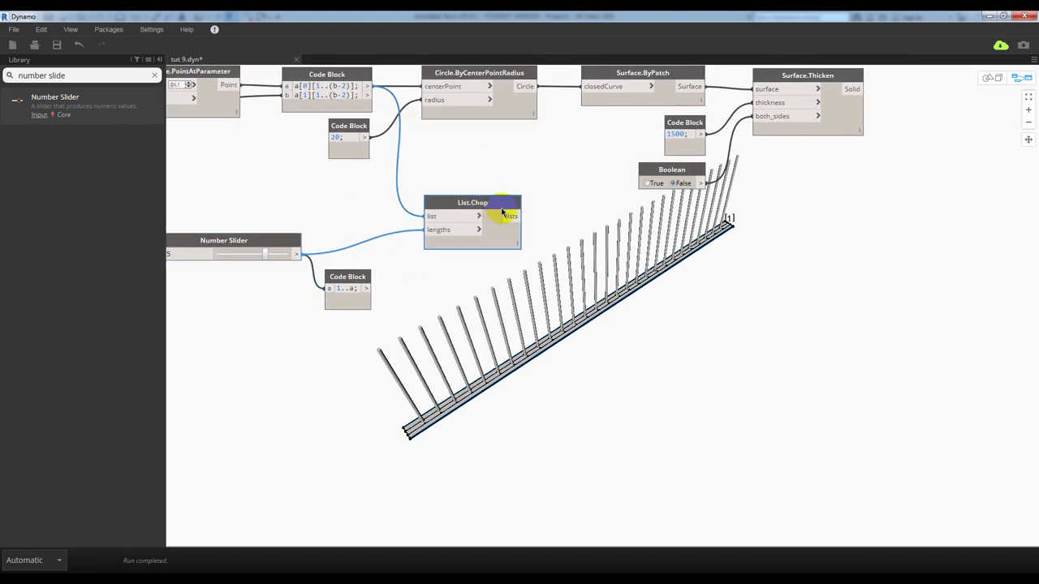
# - Duplicate List.Chop below the original and feed it the Code Block's 'b' points
pyautogui.moveTo(497, 208); pyautogui.dragTo(489, 288)
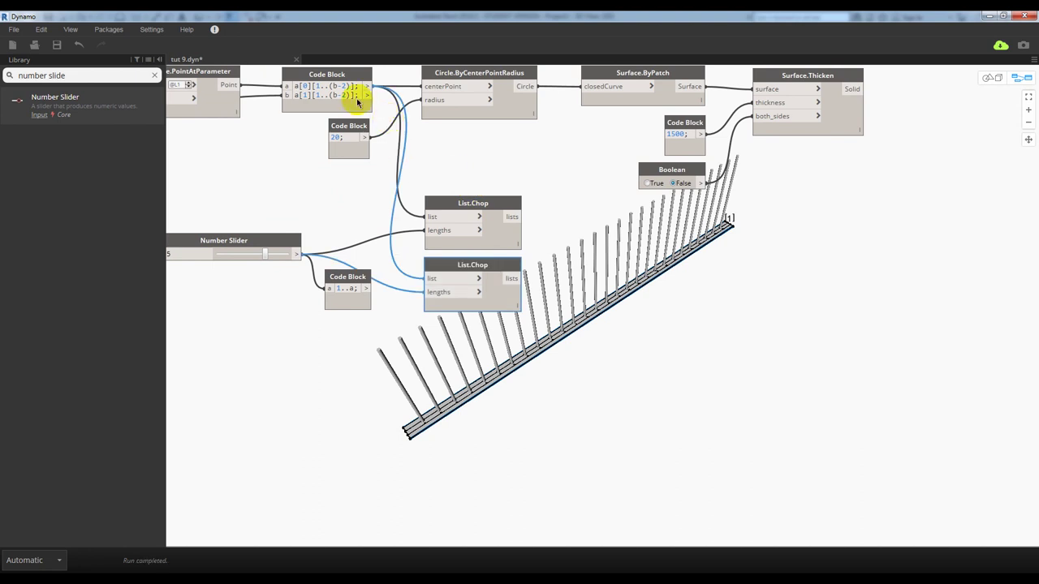
pyautogui.moveTo(367, 97); pyautogui.dragTo(432, 278)
pyautogui.click(433, 279)
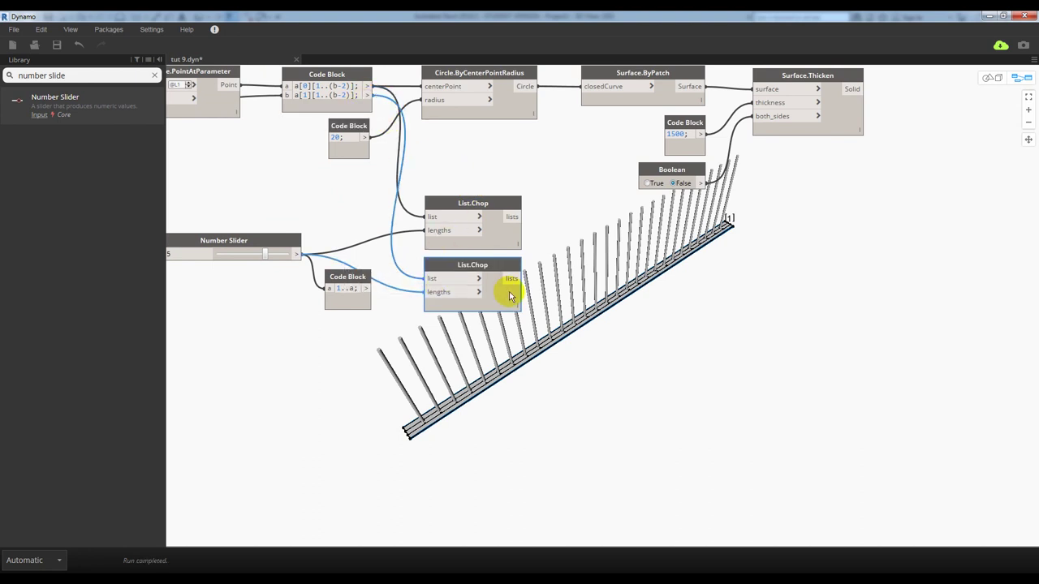
pyautogui.moveTo(557, 209); pyautogui.dragTo(514, 202, button='middle')
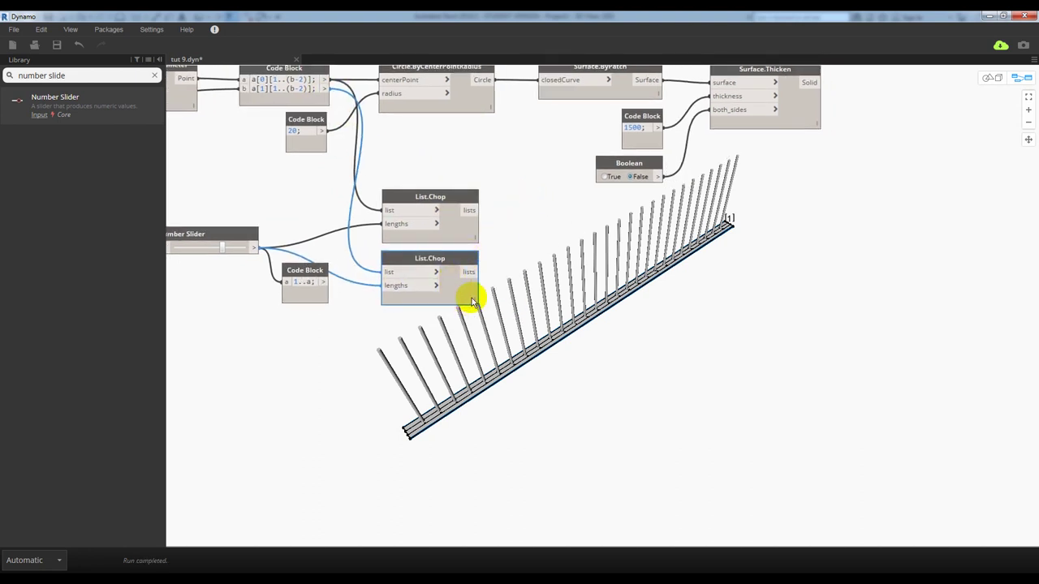
pyautogui.moveTo(331, 290); pyautogui.dragTo(353, 288, button='middle')
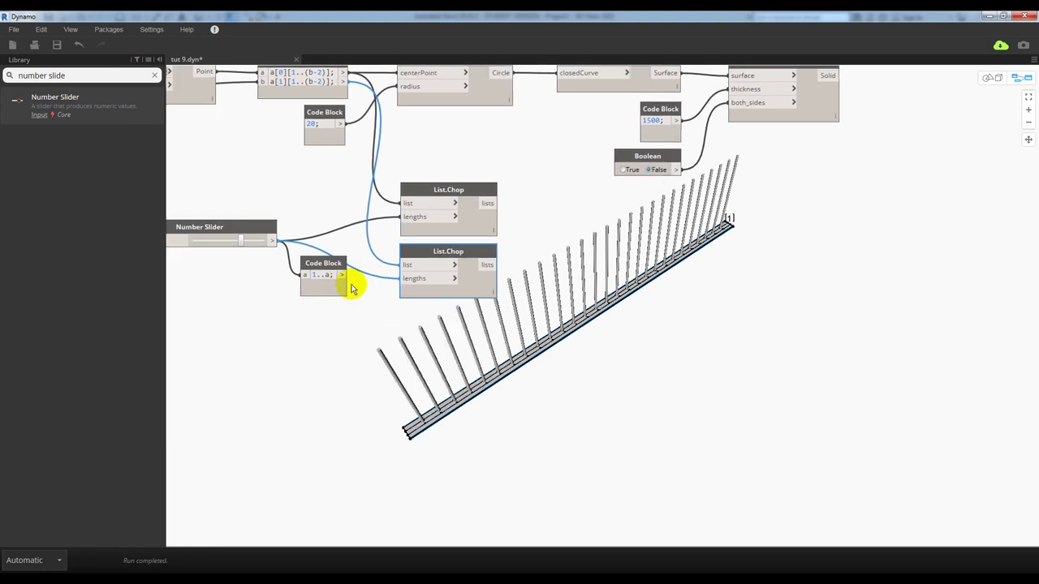
pyautogui.click(332, 273)
pyautogui.moveTo(332, 274); pyautogui.dragTo(332, 281)
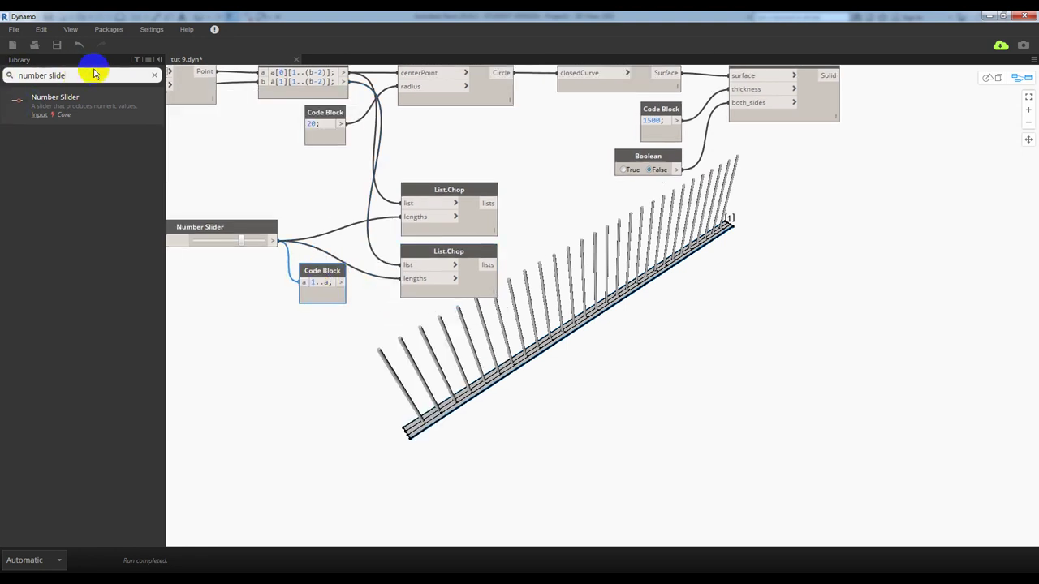
pyautogui.moveTo(93, 73); pyautogui.dragTo(4, 75)
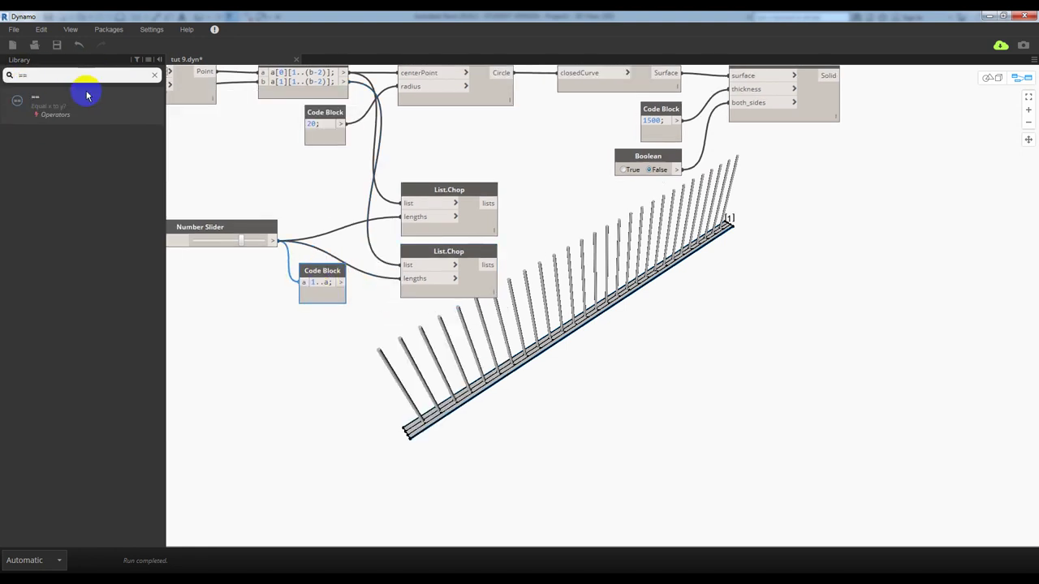
# - Add an == node below the List.Chop nodes
pyautogui.click(87, 95)
pyautogui.moveTo(638, 341)
pyautogui.mouseDown()
pyautogui.moveTo(466, 315)
pyautogui.moveTo(443, 328)
pyautogui.mouseUp()
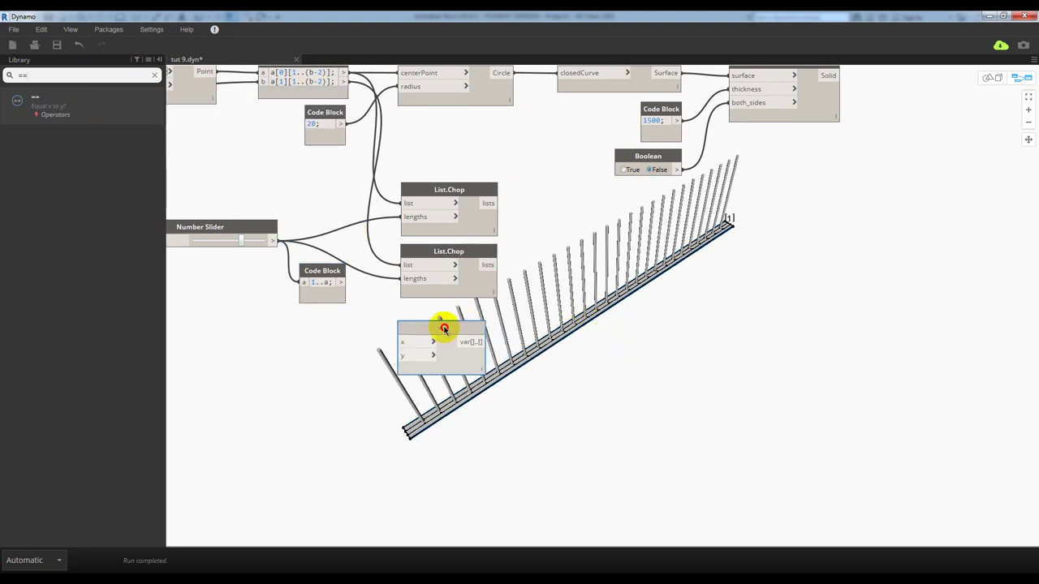
pyautogui.click(342, 276)
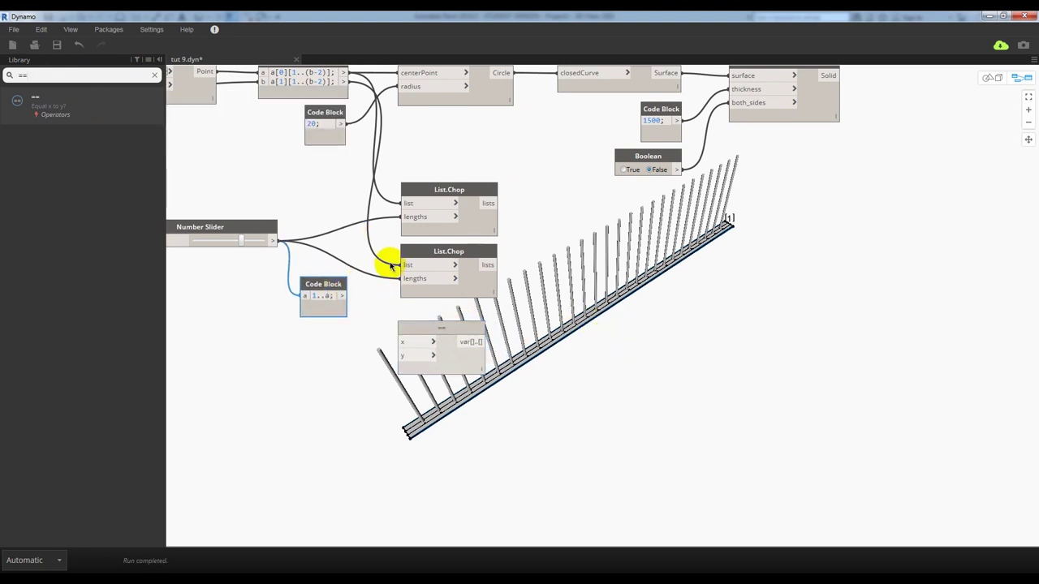
pyautogui.moveTo(413, 255)
pyautogui.mouseDown(button='middle')
pyautogui.moveTo(366, 250)
pyautogui.moveTo(412, 252)
pyautogui.mouseUp(button='middle')
pyautogui.scroll(-1, 396, 266)
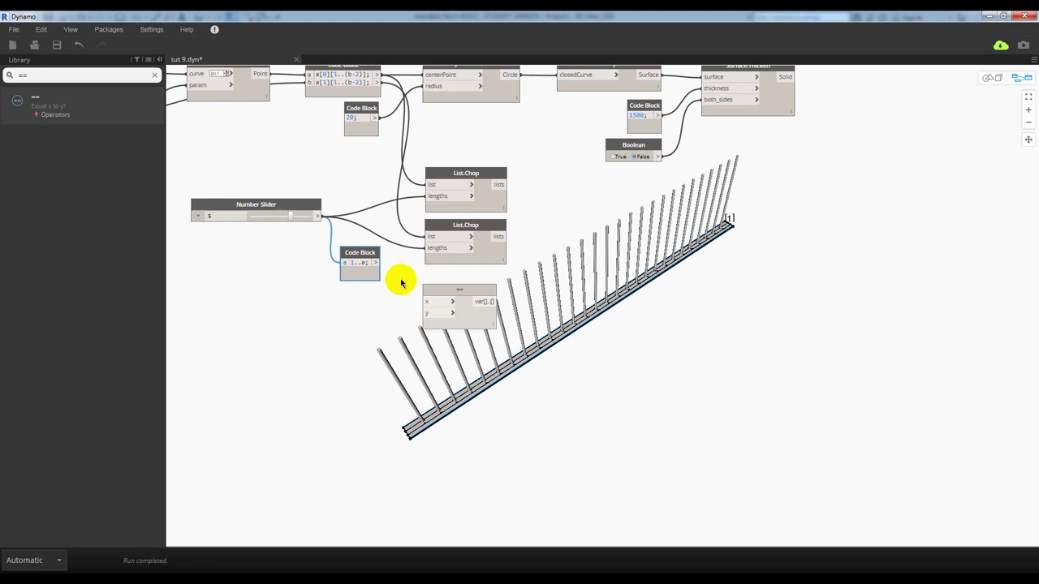
pyautogui.scroll(1, 398, 283)
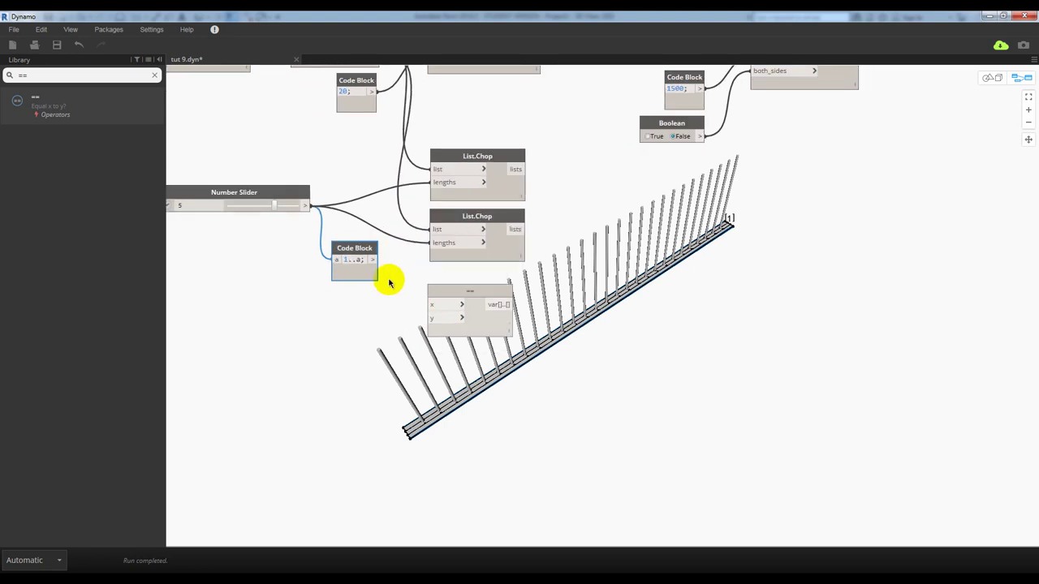
# - Add a Code Block holding '1;' below the 1..a block
pyautogui.click(35, 99)
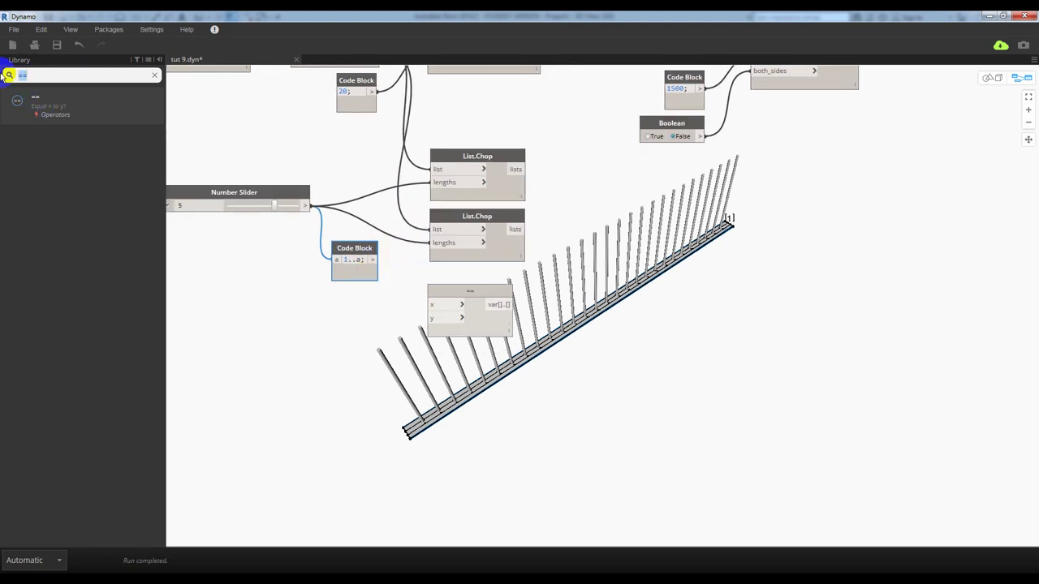
pyautogui.write('code')
pyautogui.click(57, 98)
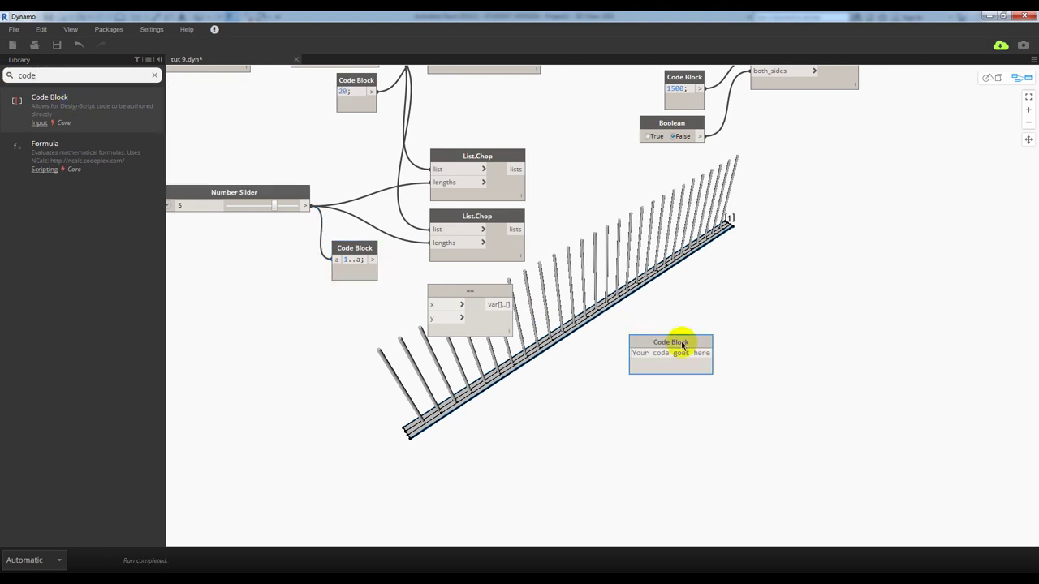
pyautogui.moveTo(682, 343); pyautogui.dragTo(345, 304)
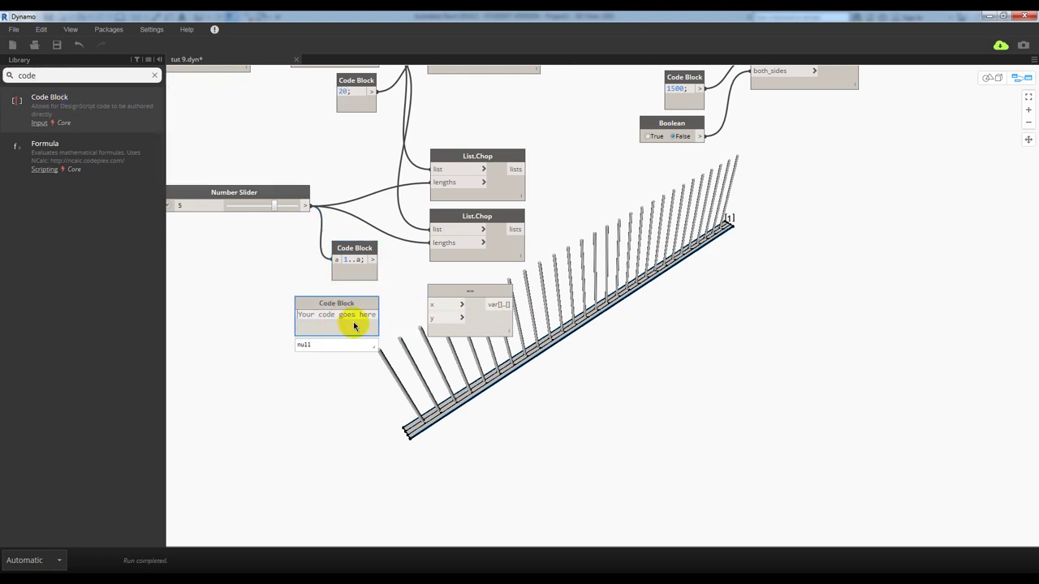
pyautogui.write('1;')
pyautogui.click(336, 382)
pyautogui.moveTo(341, 303); pyautogui.dragTo(371, 305)
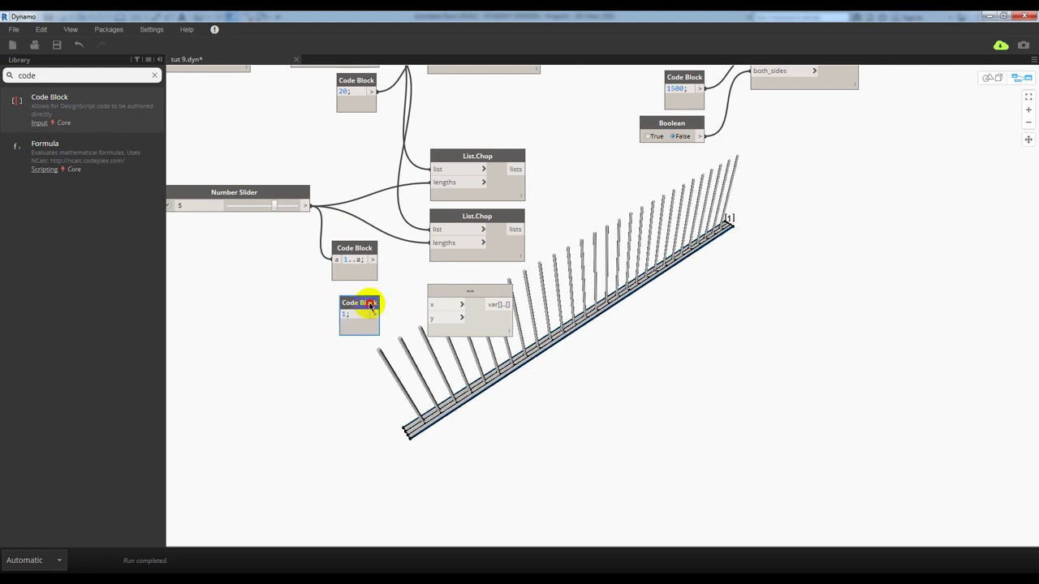
# - Wire 1 into the == node's y input and the 1..a sequence into x
pyautogui.click(445, 324)
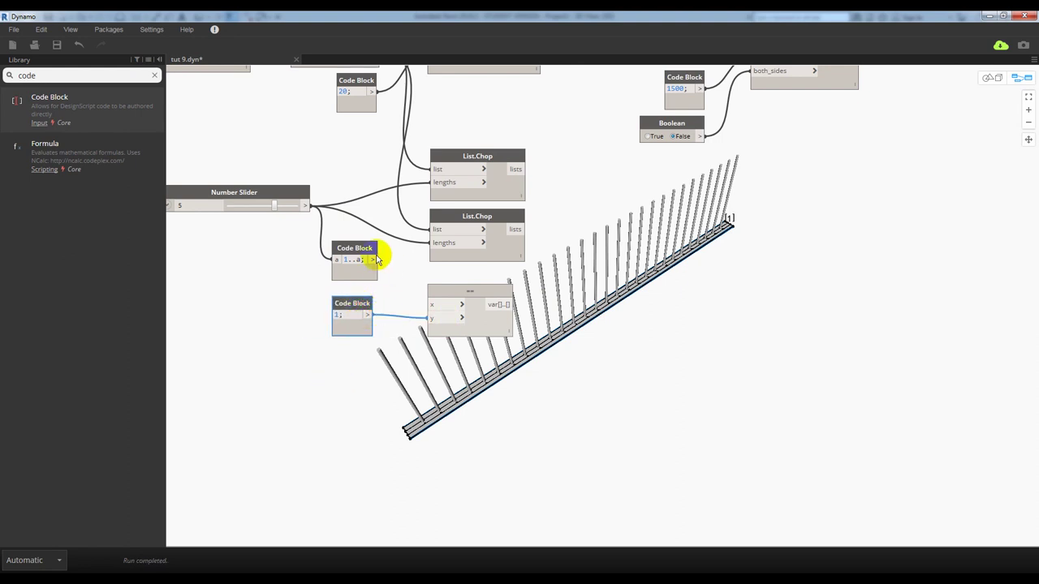
pyautogui.click(454, 303)
pyautogui.moveTo(469, 321)
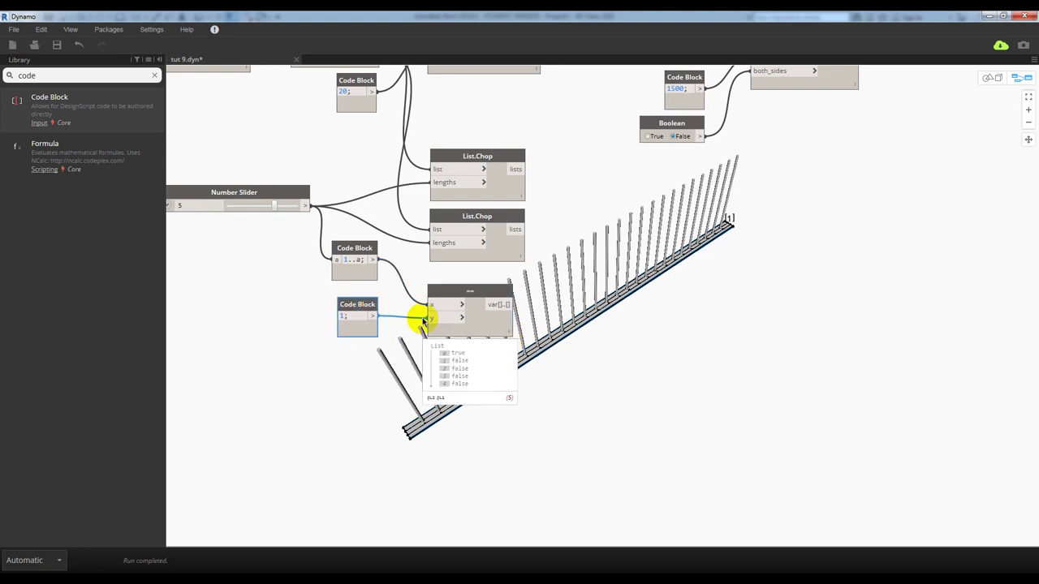
pyautogui.moveTo(565, 331); pyautogui.dragTo(501, 323, button='middle')
pyautogui.click(140, 150)
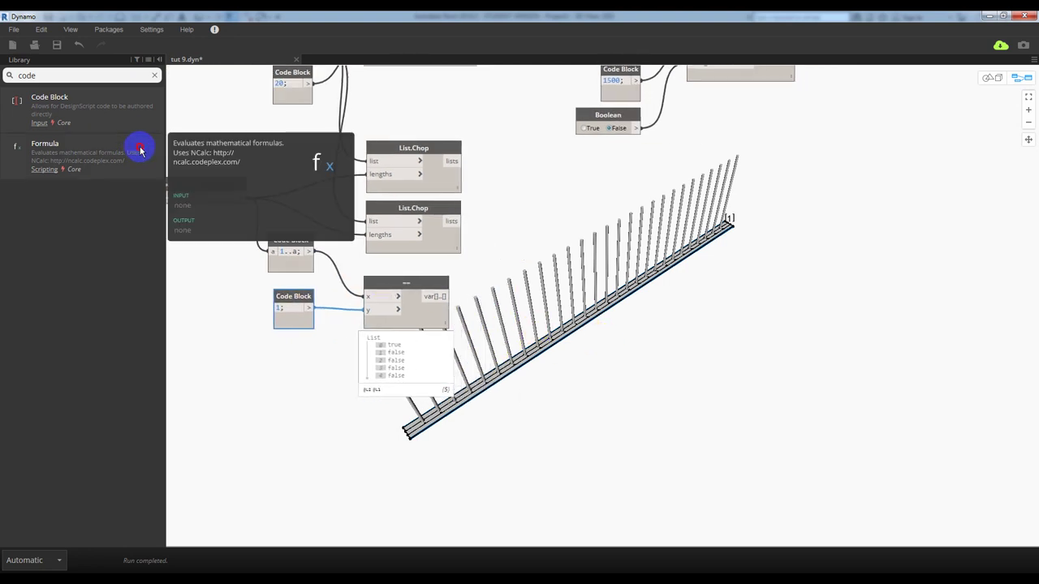
pyautogui.click(225, 297)
pyautogui.write('fi')
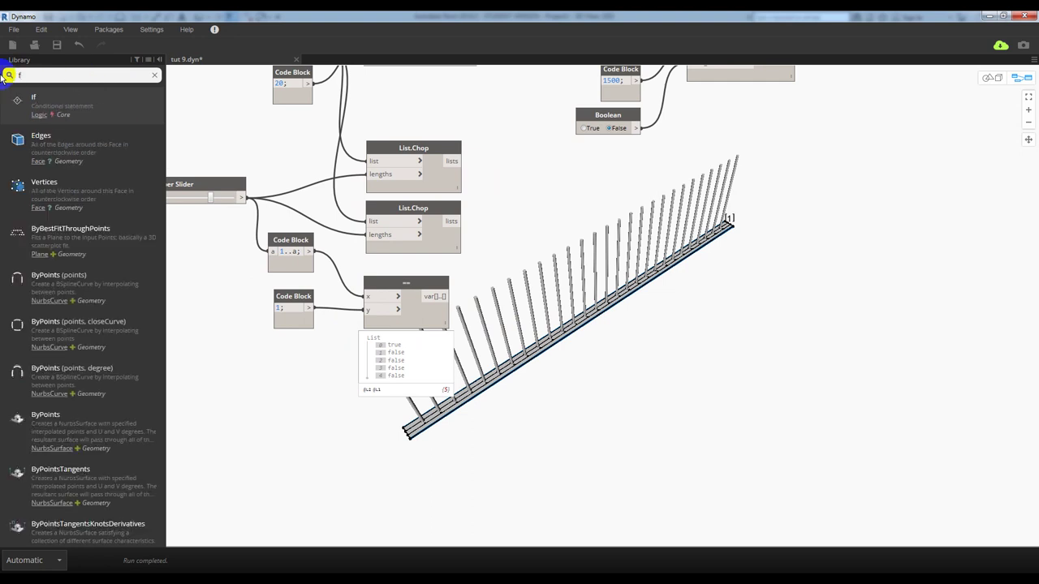
pyautogui.write('lter')
pyautogui.click(59, 97)
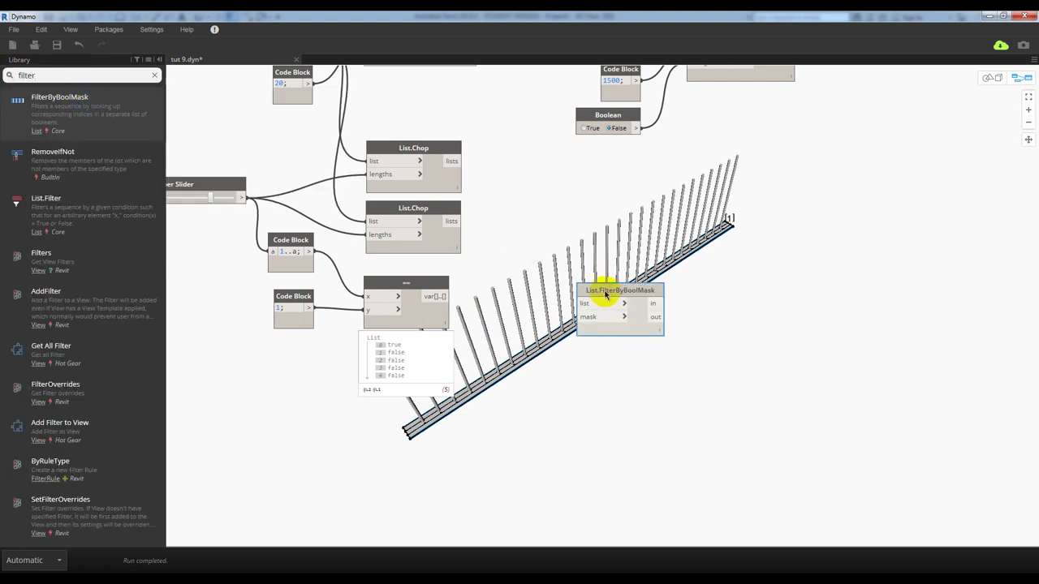
pyautogui.moveTo(602, 283)
pyautogui.mouseDown()
pyautogui.moveTo(593, 228)
pyautogui.moveTo(608, 157)
pyautogui.moveTo(598, 147)
pyautogui.mouseUp()
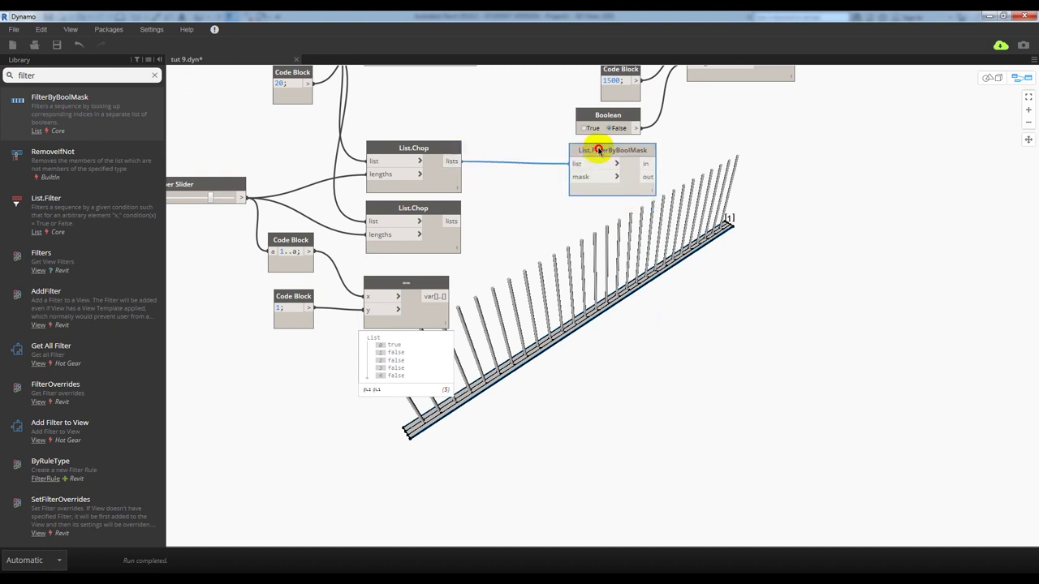
pyautogui.moveTo(444, 296); pyautogui.dragTo(596, 176)
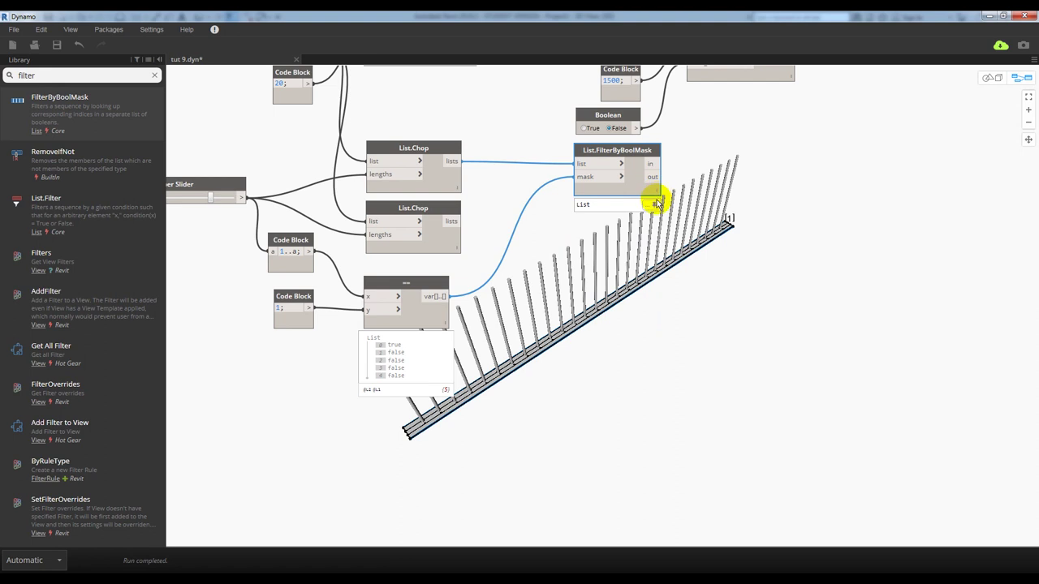
pyautogui.moveTo(617, 203)
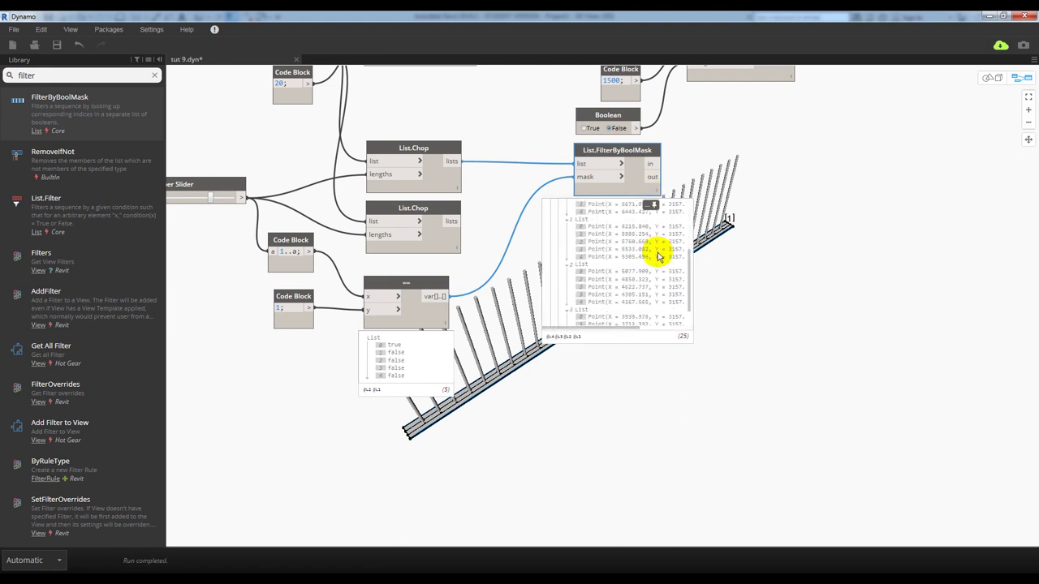
pyautogui.click(623, 165)
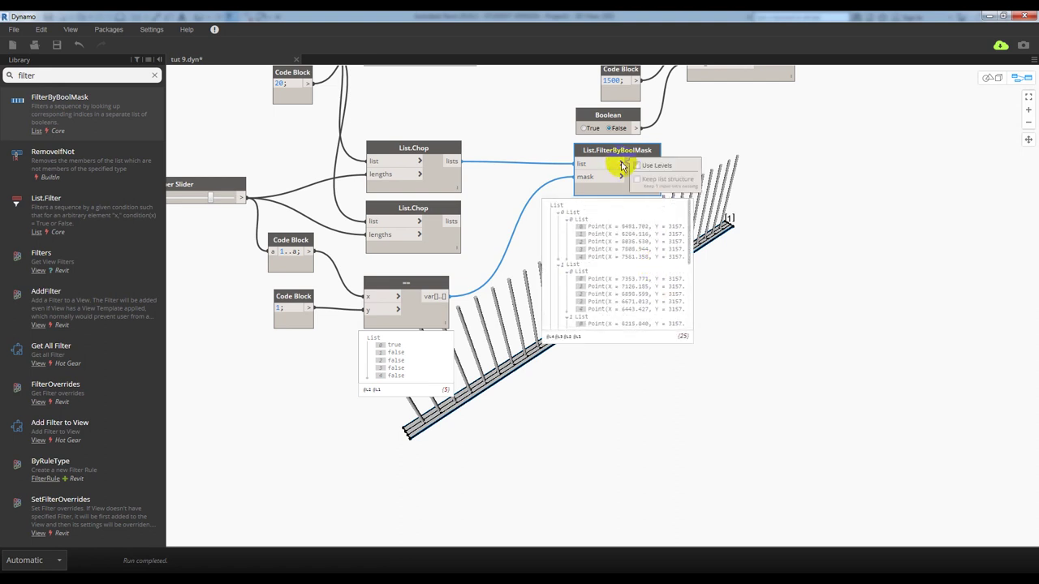
pyautogui.click(637, 166)
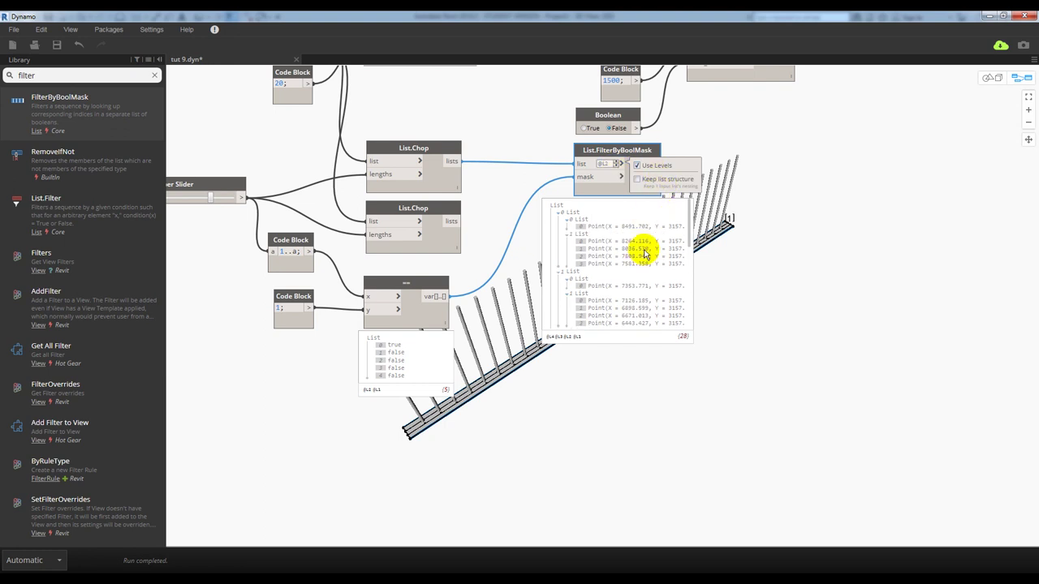
pyautogui.scroll(-1, 647, 254)
pyautogui.scroll(2, 698, 268)
pyautogui.scroll(1, 714, 272)
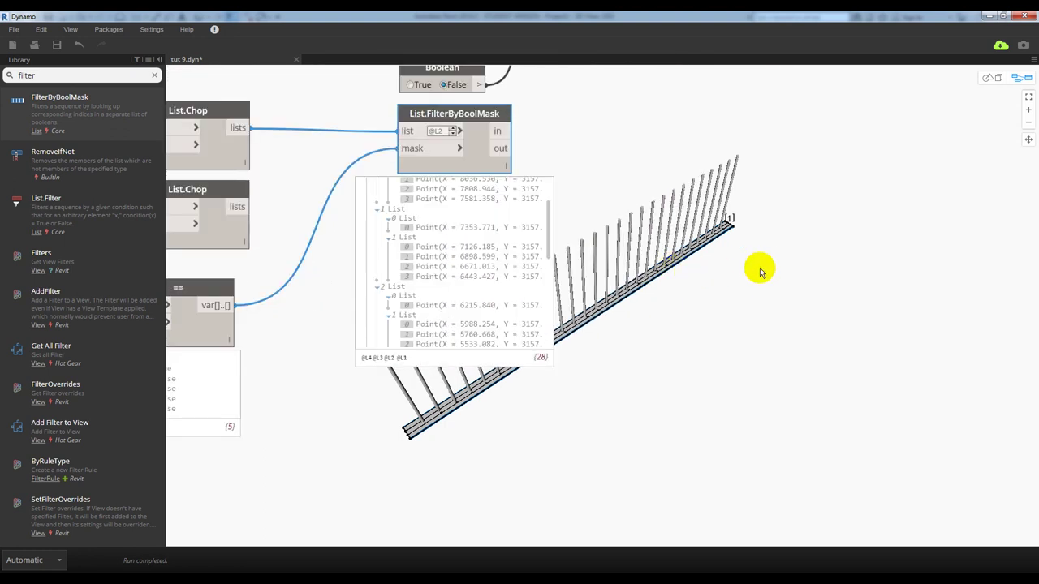
pyautogui.scroll(2, 706, 260)
pyautogui.scroll(-2, 598, 227)
pyautogui.scroll(-2, 596, 272)
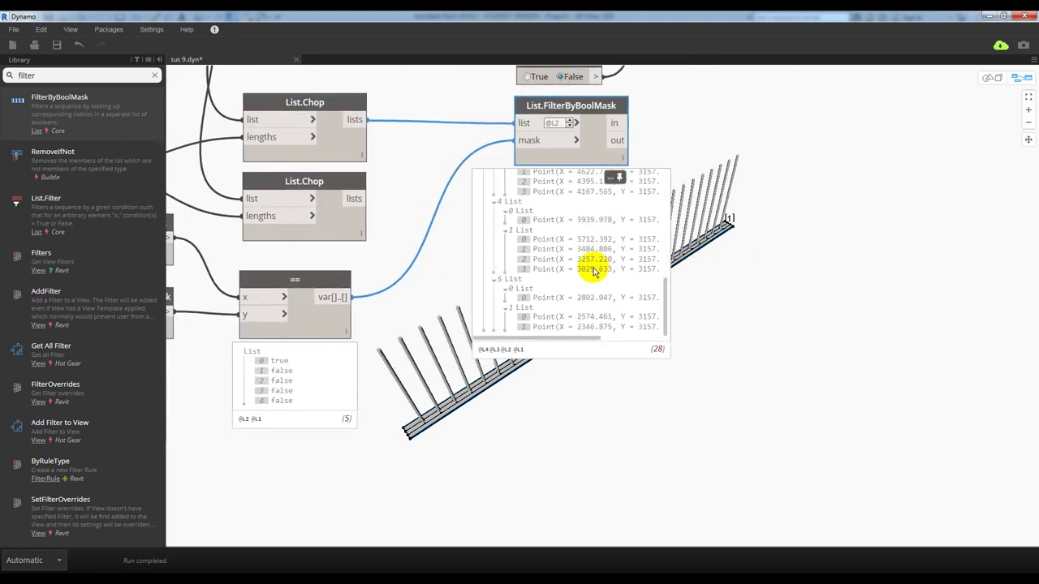
pyautogui.scroll(3, 593, 272)
pyautogui.scroll(-3, 592, 270)
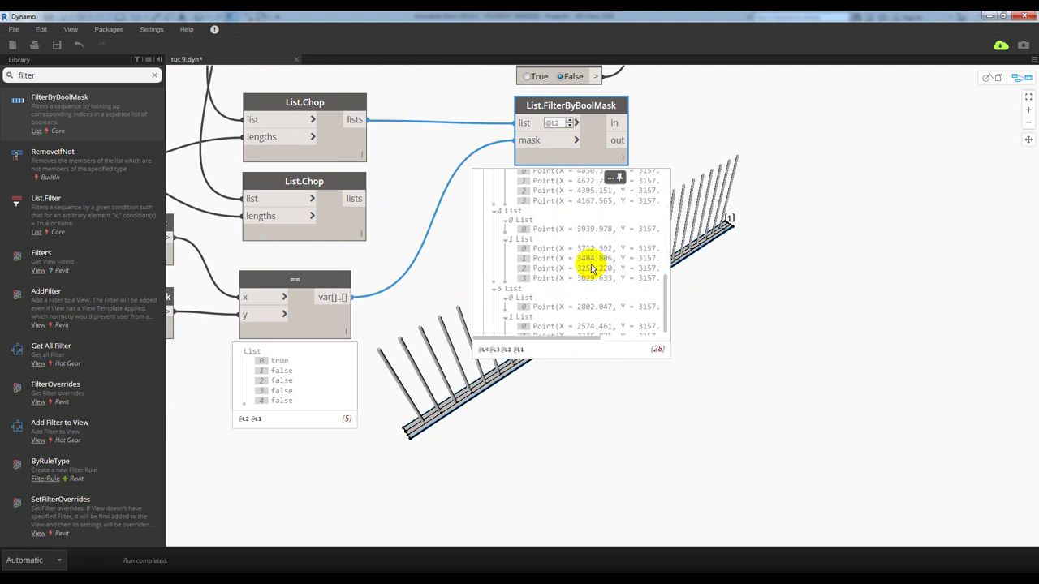
pyautogui.scroll(3, 593, 270)
pyautogui.scroll(2, 591, 272)
pyautogui.scroll(-1, 592, 270)
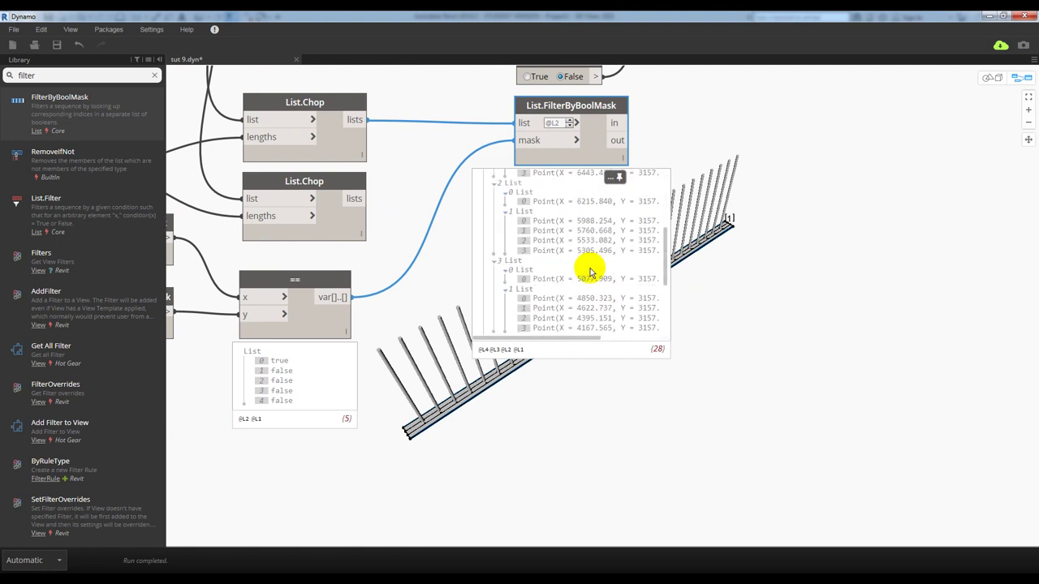
pyautogui.scroll(-1, 593, 268)
pyautogui.scroll(-1, 608, 233)
pyautogui.scroll(-1, 607, 233)
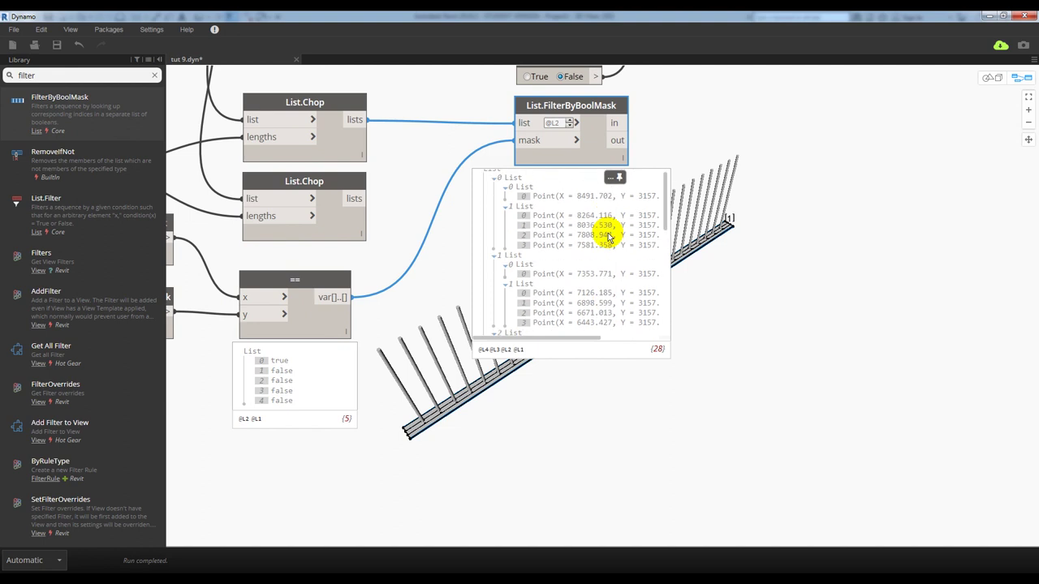
pyautogui.scroll(5, 603, 232)
# - Copy the filter node below the original for the second chopped point list
pyautogui.moveTo(647, 198); pyautogui.dragTo(618, 226, button='middle')
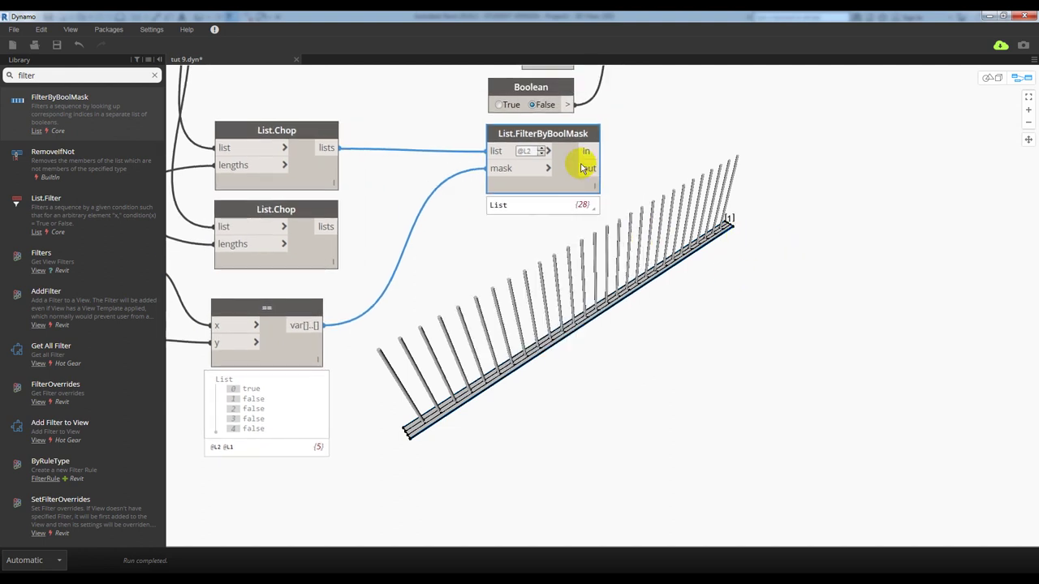
pyautogui.moveTo(565, 135)
pyautogui.mouseDown()
pyautogui.moveTo(545, 235)
pyautogui.moveTo(540, 217)
pyautogui.mouseUp()
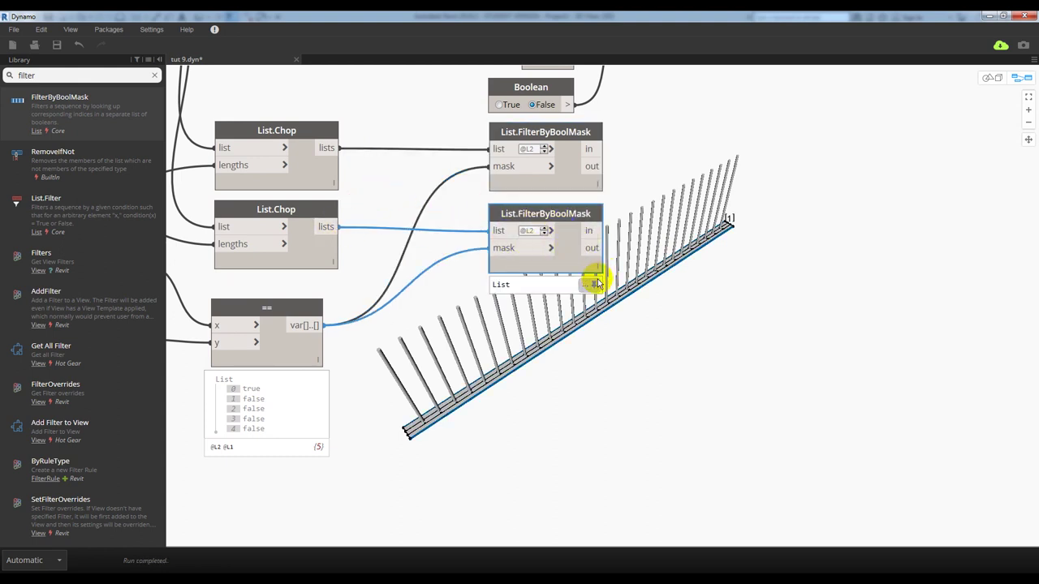
pyautogui.scroll(-3, 601, 316)
pyautogui.scroll(-4, 576, 328)
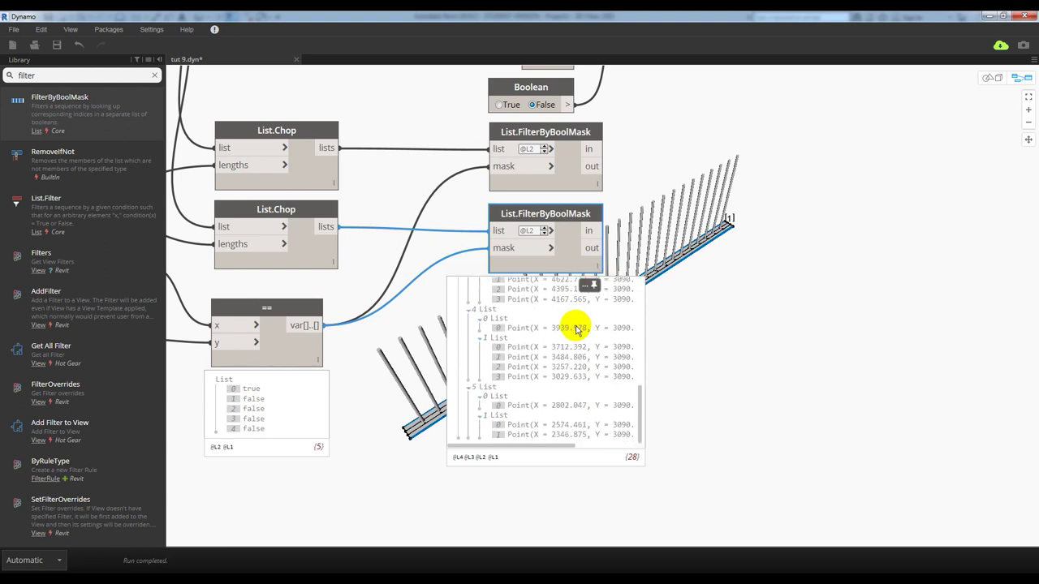
pyautogui.scroll(-3, 615, 317)
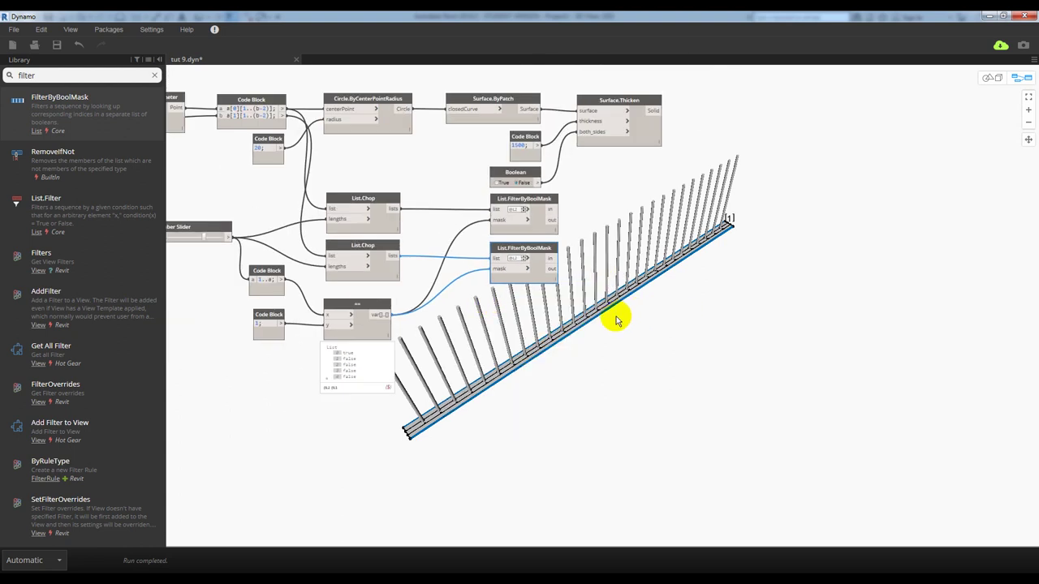
pyautogui.scroll(1, 614, 318)
pyautogui.scroll(2, 513, 177)
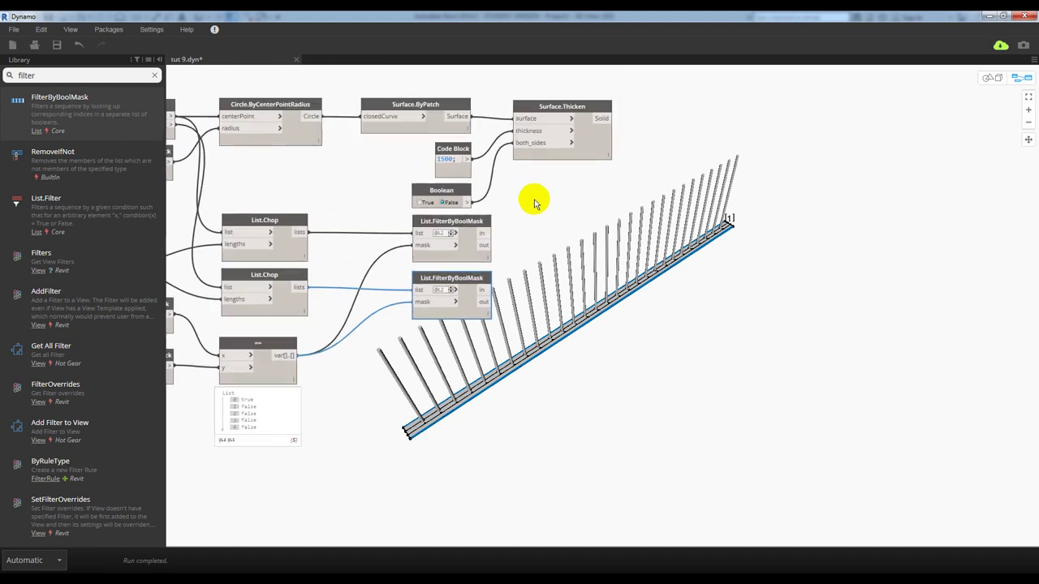
pyautogui.moveTo(77, 75); pyautogui.dragTo(9, 74)
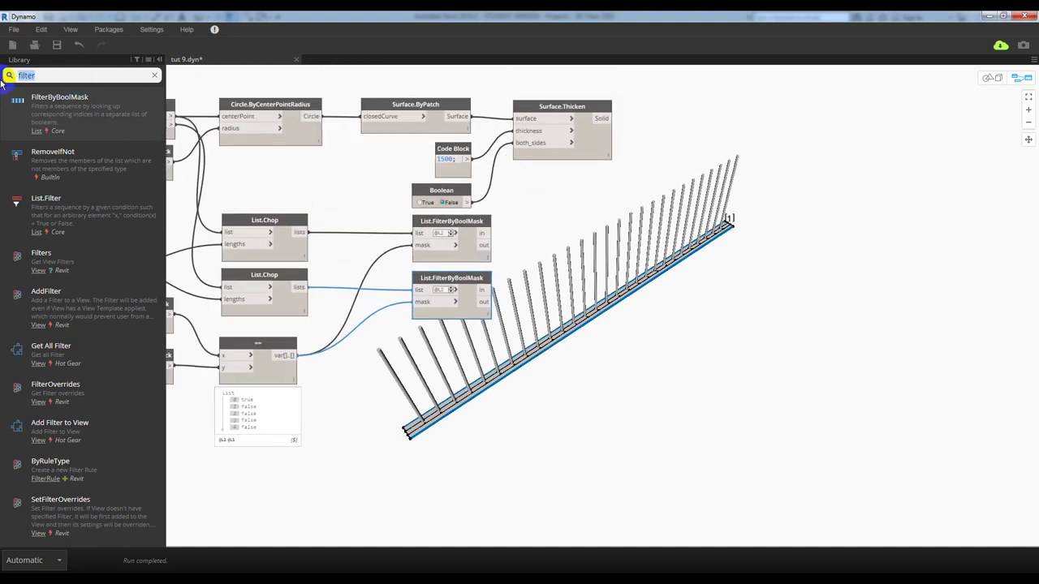
# - Add List.Create with the first filter's 'in' list as item0 and the second's 'out' list as item1
pyautogui.write('lis')
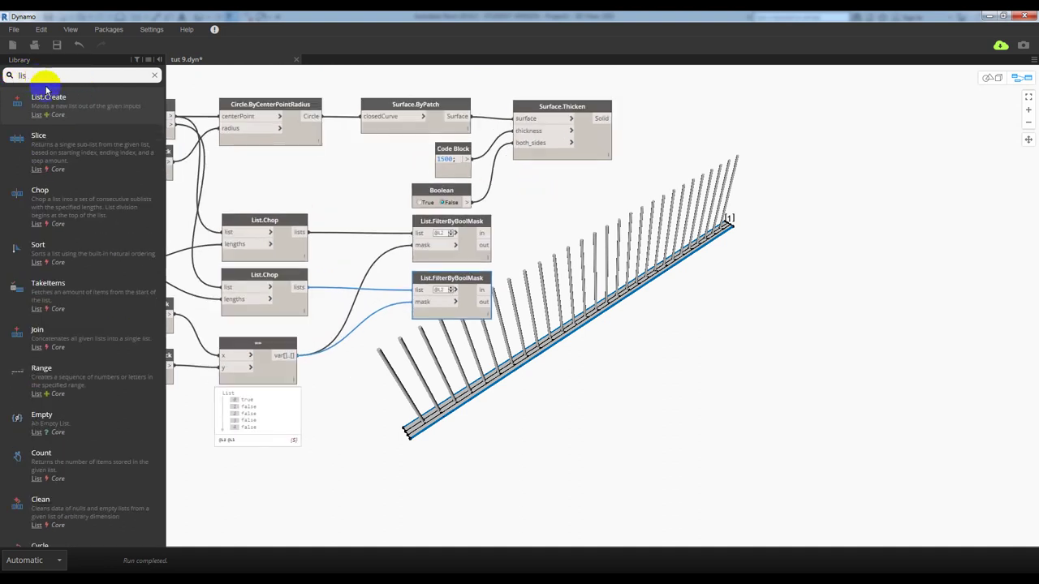
pyautogui.write('t')
pyautogui.moveTo(70, 100); pyautogui.dragTo(573, 236)
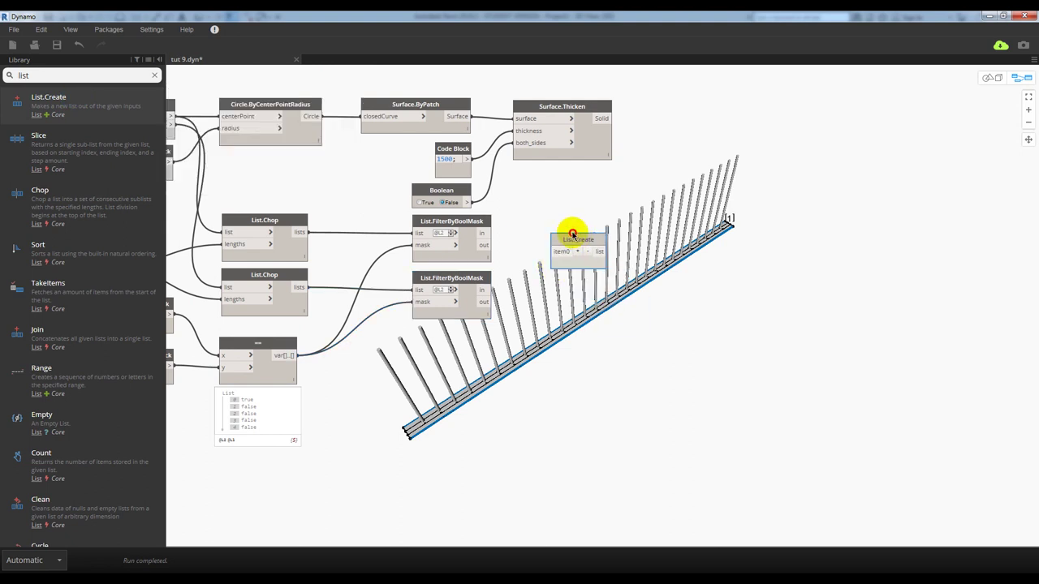
pyautogui.moveTo(481, 233); pyautogui.dragTo(548, 243)
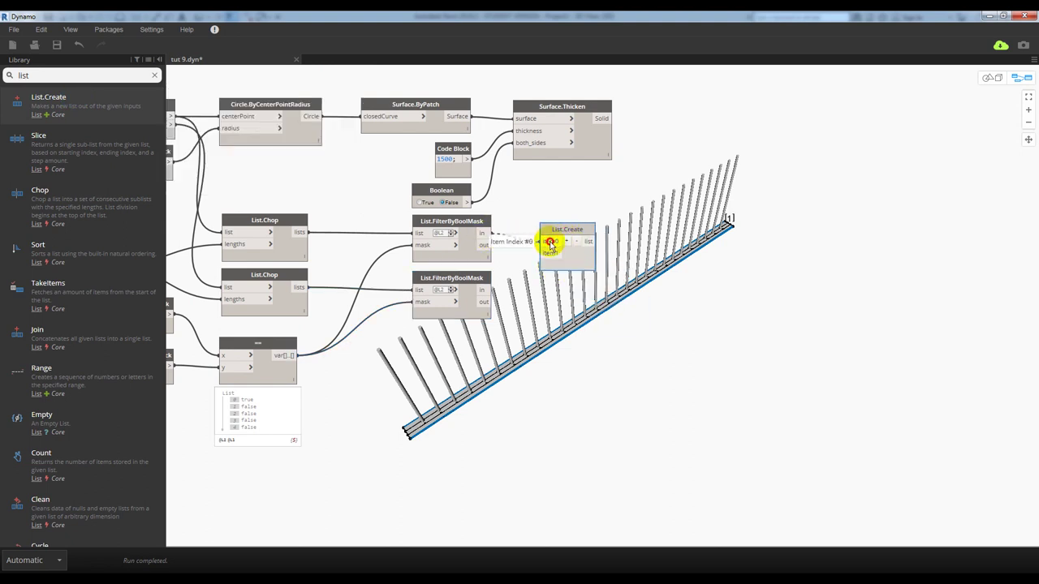
pyautogui.click(550, 242)
pyautogui.moveTo(484, 302); pyautogui.dragTo(566, 240)
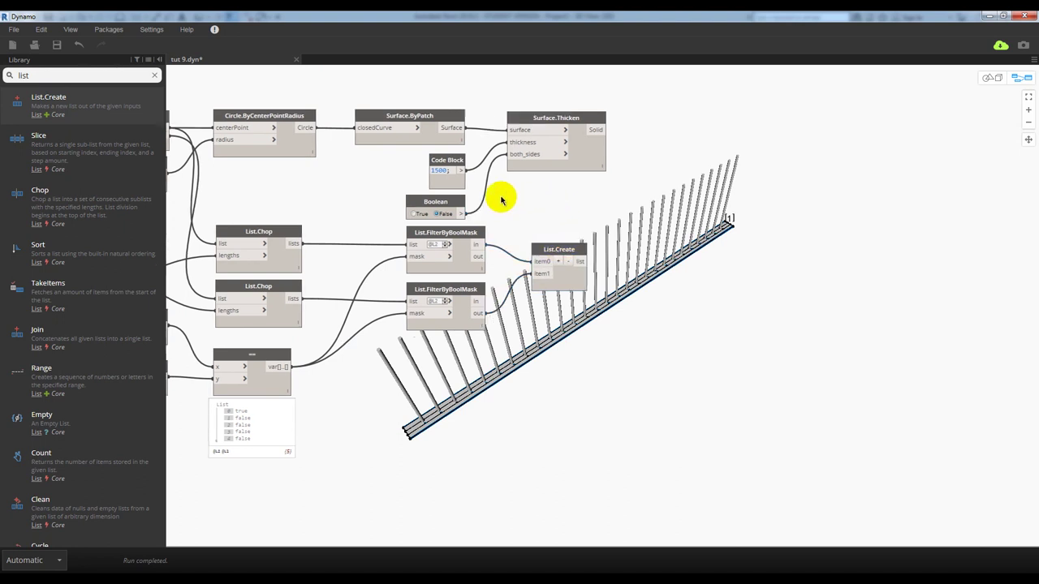
# - Move the circle-to-solid nodes and the 20 radius value to the right of List.Create
pyautogui.click(362, 116)
pyautogui.moveTo(363, 116); pyautogui.dragTo(395, 132, button='middle')
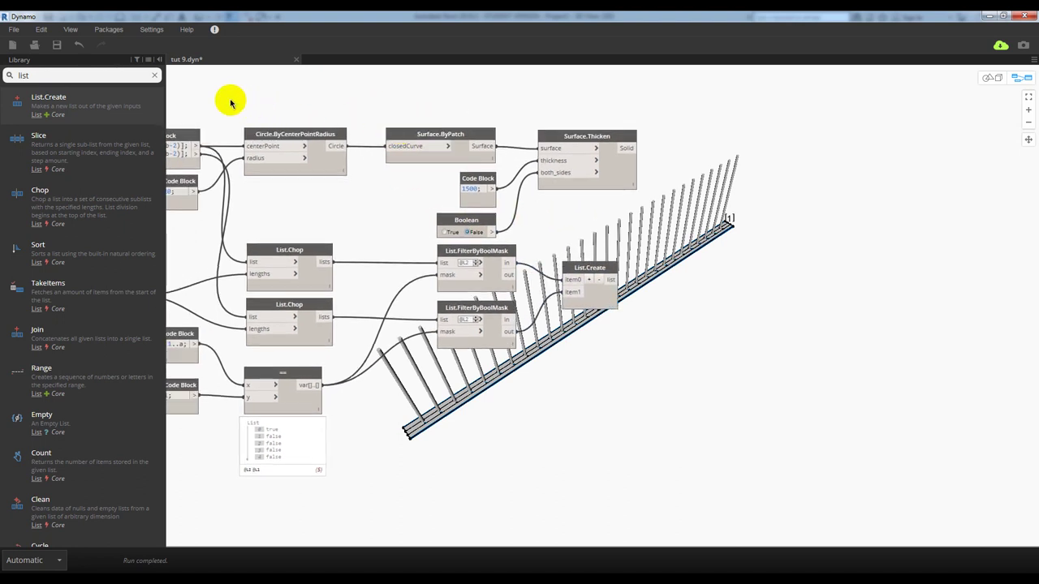
pyautogui.moveTo(230, 100); pyautogui.dragTo(702, 240)
pyautogui.scroll(-2, 479, 172)
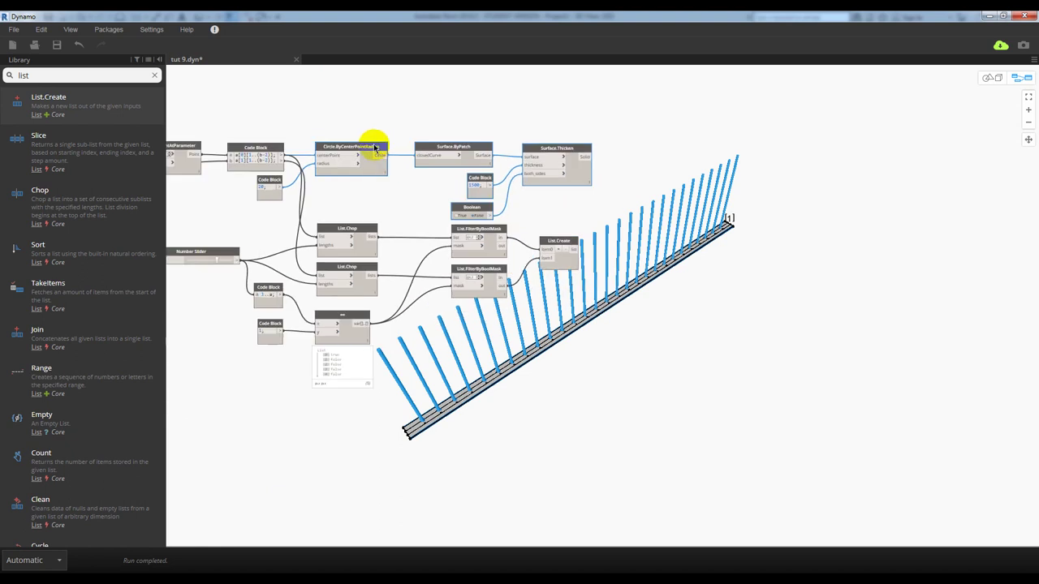
pyautogui.moveTo(371, 143)
pyautogui.mouseDown()
pyautogui.moveTo(664, 162)
pyautogui.moveTo(701, 244)
pyautogui.mouseUp()
pyautogui.moveTo(267, 182); pyautogui.dragTo(560, 283)
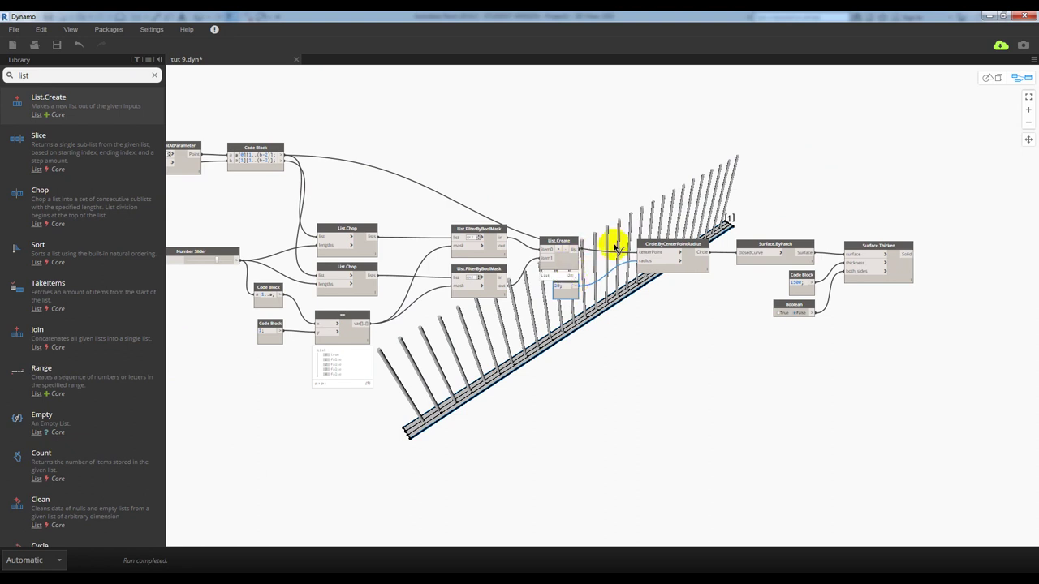
pyautogui.moveTo(660, 306); pyautogui.dragTo(592, 251, button='middle')
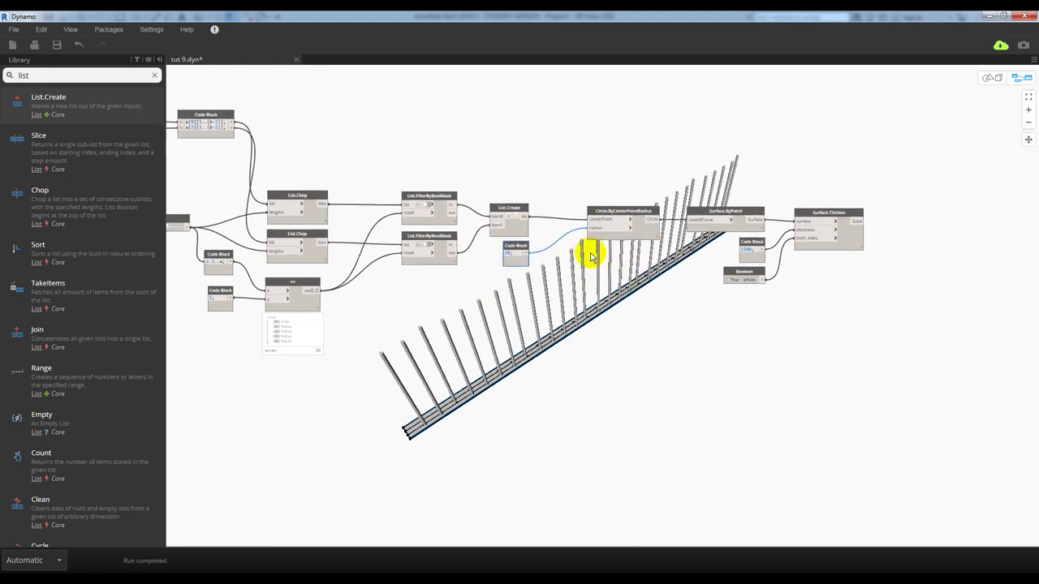
# - Switch to 3D preview navigation with Ctrl+B and orbit the railing
pyautogui.hotkey('ctrl', 'b')
pyautogui.moveTo(494, 335)
pyautogui.mouseDown(button='right')
pyautogui.moveTo(566, 409)
pyautogui.moveTo(579, 398)
pyautogui.moveTo(484, 418)
pyautogui.moveTo(565, 411)
pyautogui.moveTo(508, 373)
pyautogui.mouseUp(button='right')
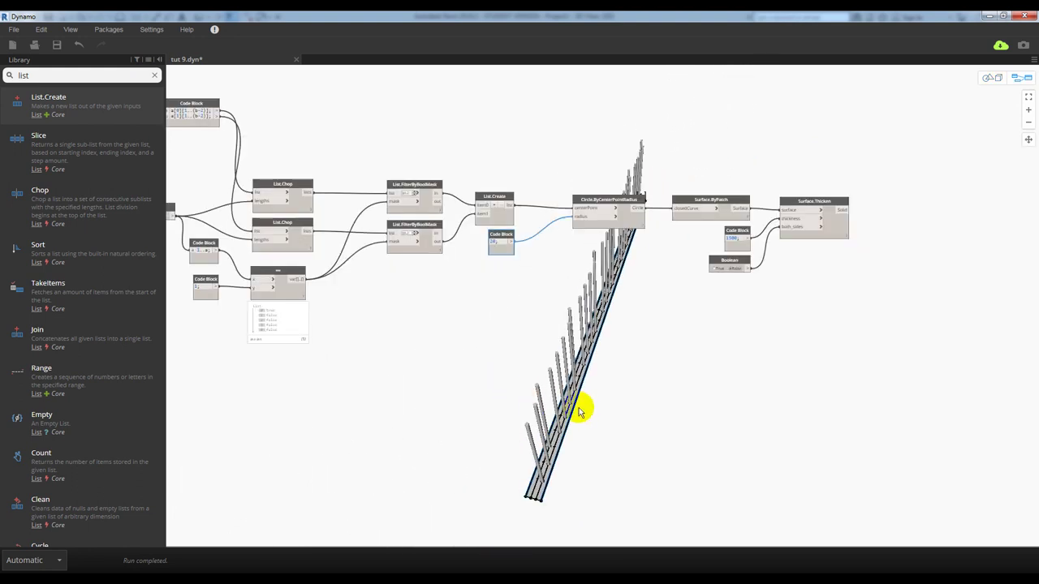
pyautogui.moveTo(591, 398)
pyautogui.mouseDown(button='right')
pyautogui.moveTo(587, 423)
pyautogui.moveTo(452, 398)
pyautogui.moveTo(454, 407)
pyautogui.mouseUp(button='right')
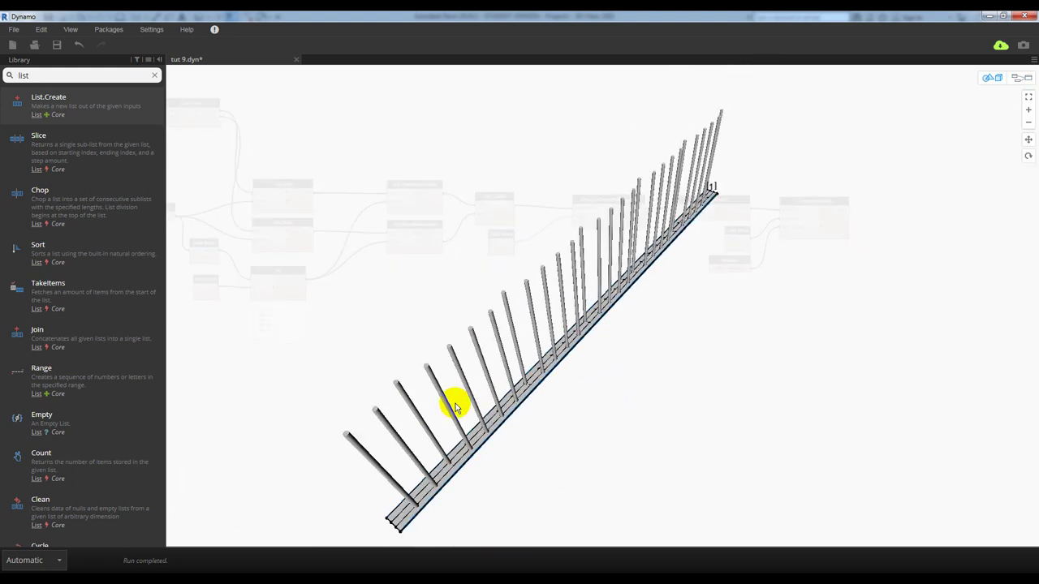
pyautogui.hotkey('ctrl', 'b')
pyautogui.scroll(3, 417, 359)
pyautogui.scroll(3, 460, 297)
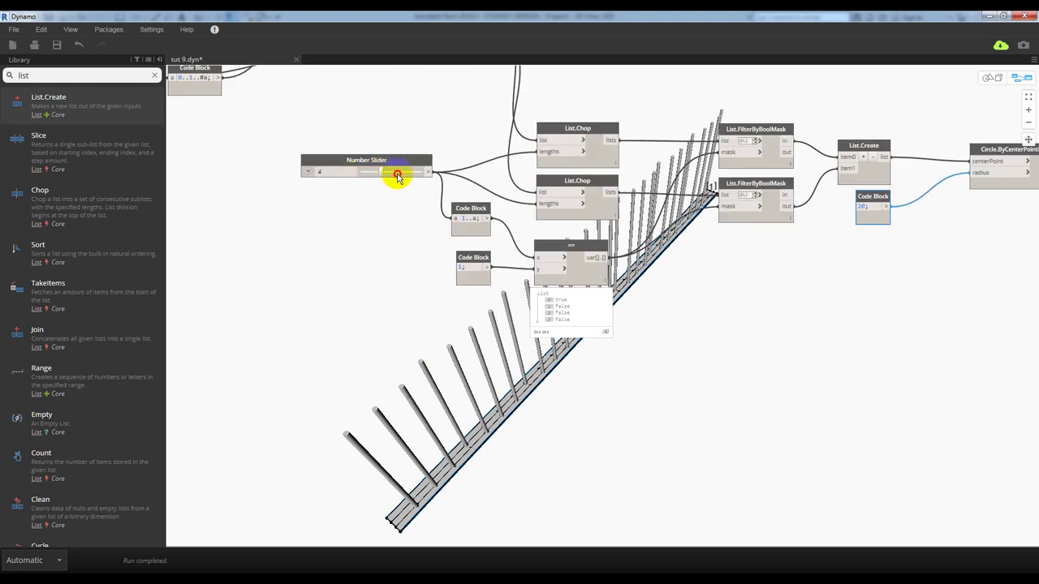
pyautogui.moveTo(397, 177); pyautogui.dragTo(366, 174)
pyautogui.moveTo(425, 220); pyautogui.dragTo(642, 221, button='middle')
pyautogui.moveTo(604, 154); pyautogui.dragTo(571, 157)
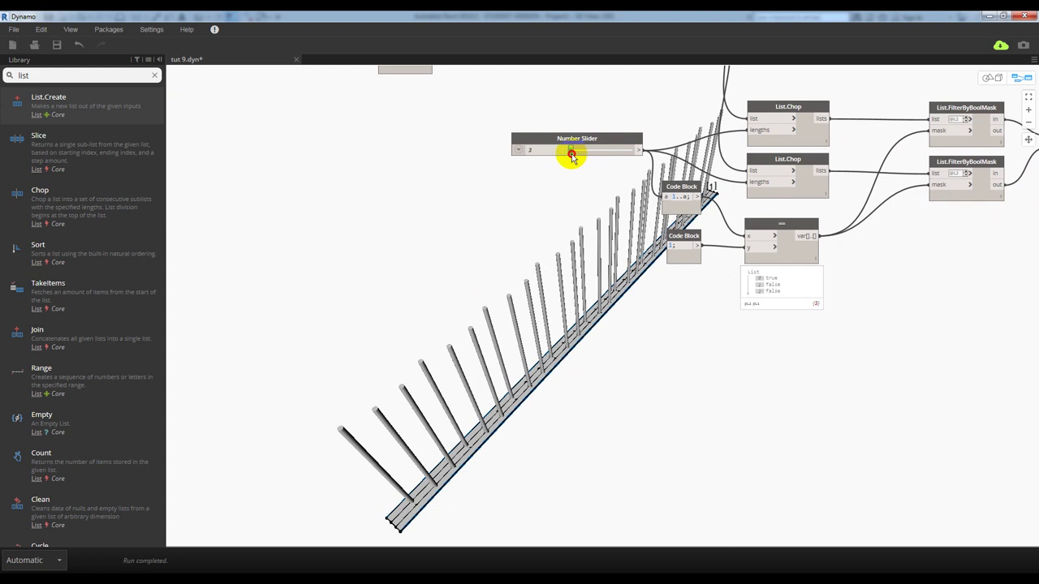
pyautogui.hscroll(5, 689, 290)
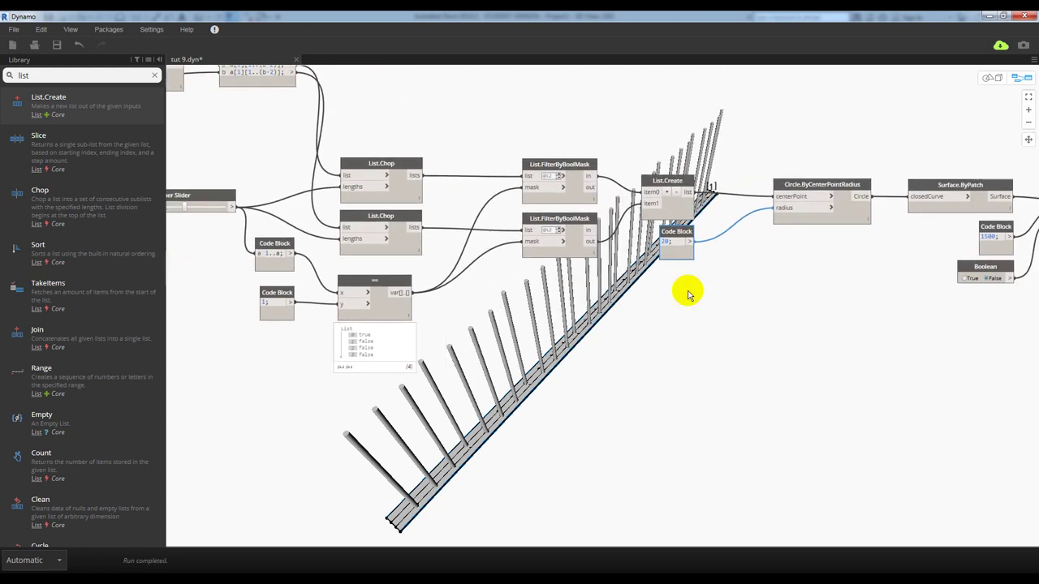
pyautogui.hscroll(5, 649, 308)
pyautogui.hscroll(5, 649, 309)
pyautogui.hscroll(1, 452, 262)
pyautogui.hscroll(2, 463, 227)
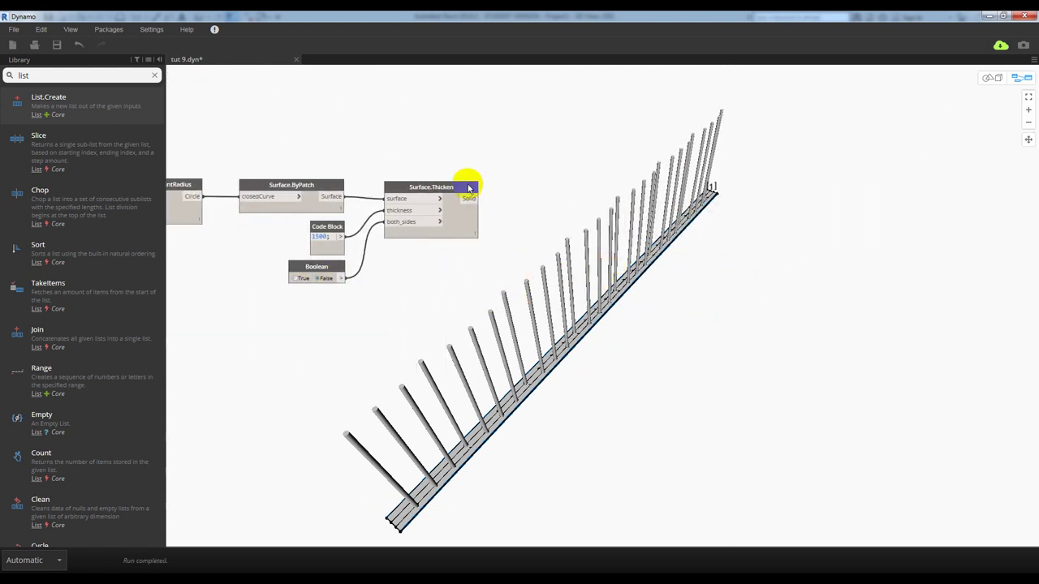
pyautogui.click(461, 185)
pyautogui.moveTo(461, 186); pyautogui.dragTo(457, 185)
pyautogui.click(418, 261)
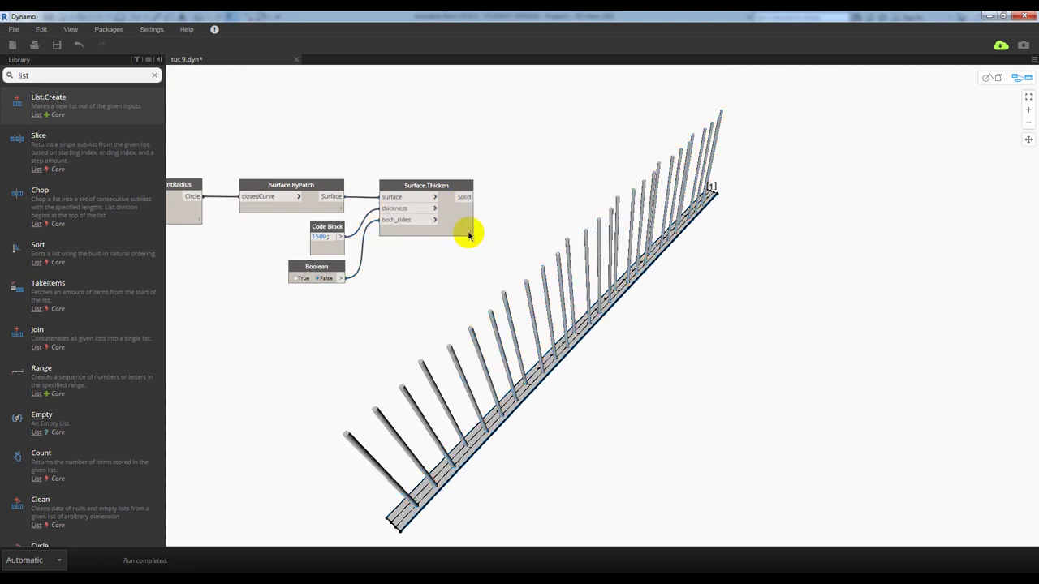
pyautogui.hscroll(-2, 401, 259)
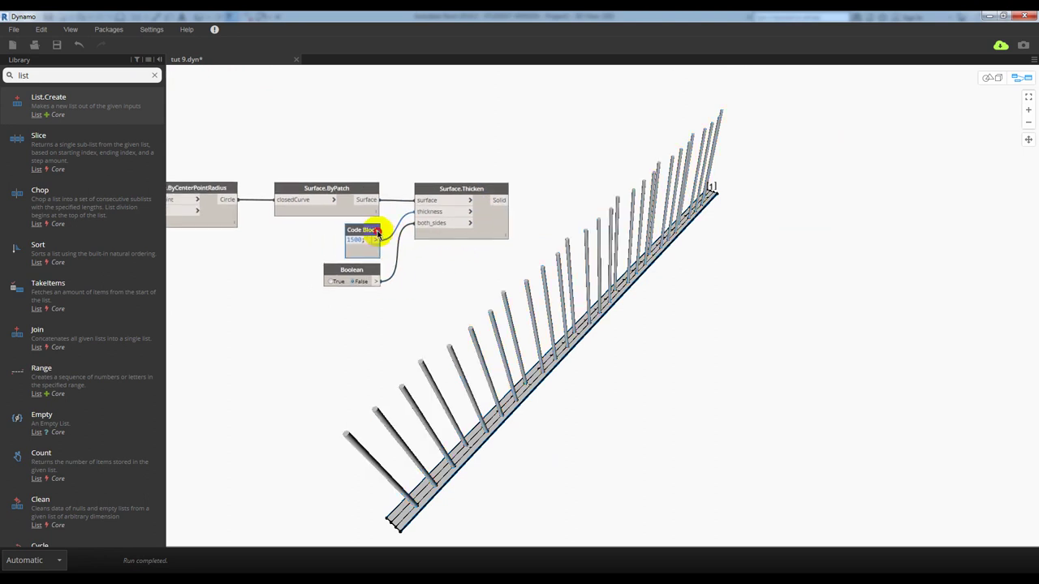
pyautogui.click(373, 273)
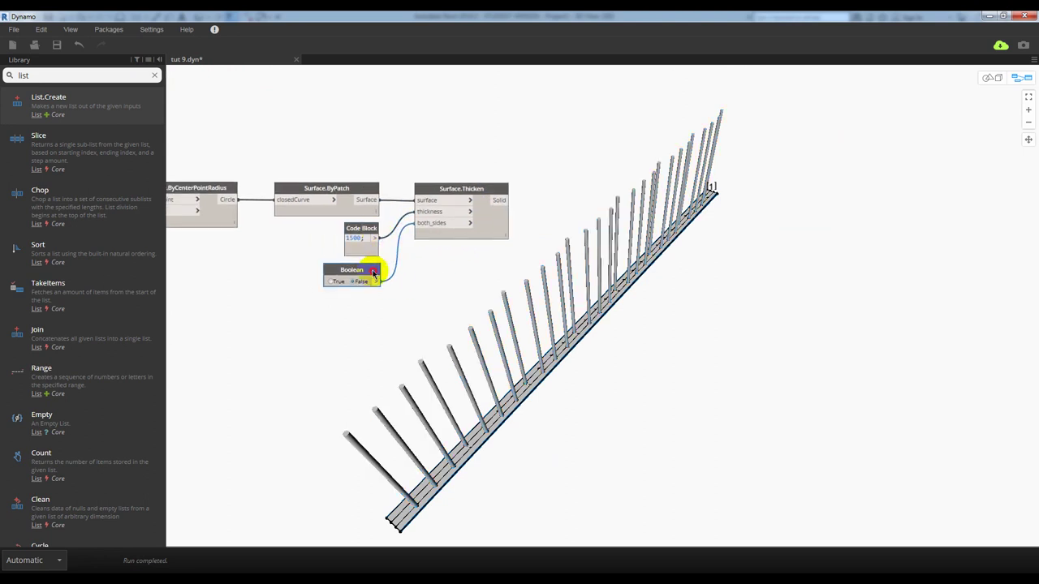
pyautogui.hscroll(-2, 463, 274)
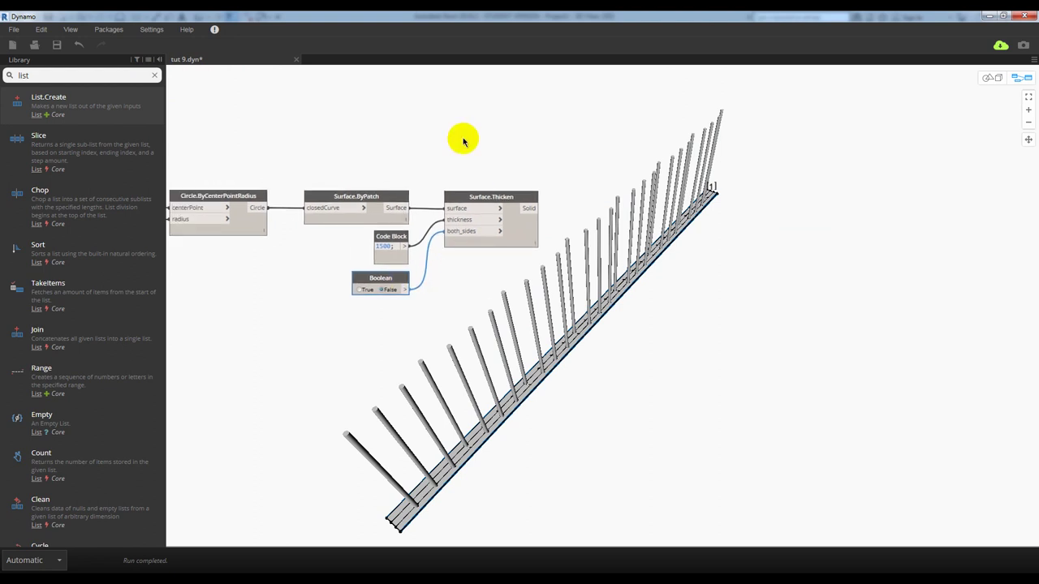
pyautogui.hscroll(-2, 431, 133)
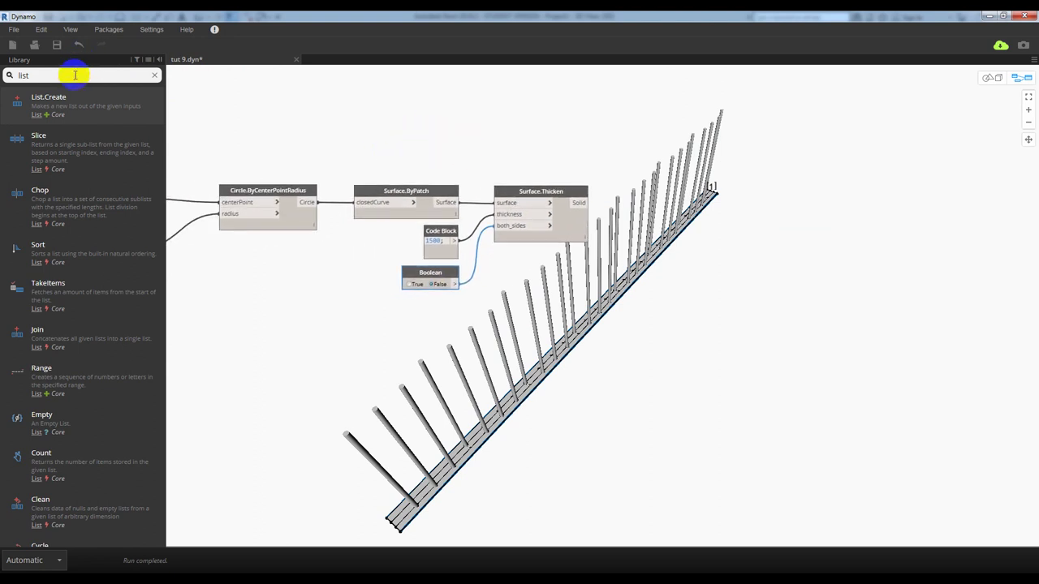
pyautogui.click(7, 75)
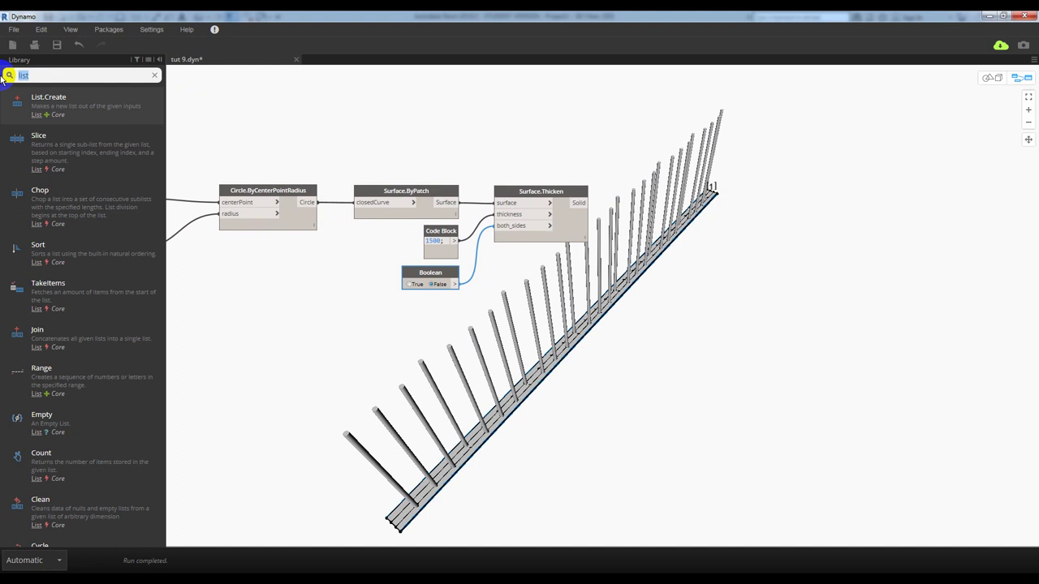
# - Add a Math.RemapRange node and place it under Circle.ByCenterPointRadius
pyautogui.write('map')
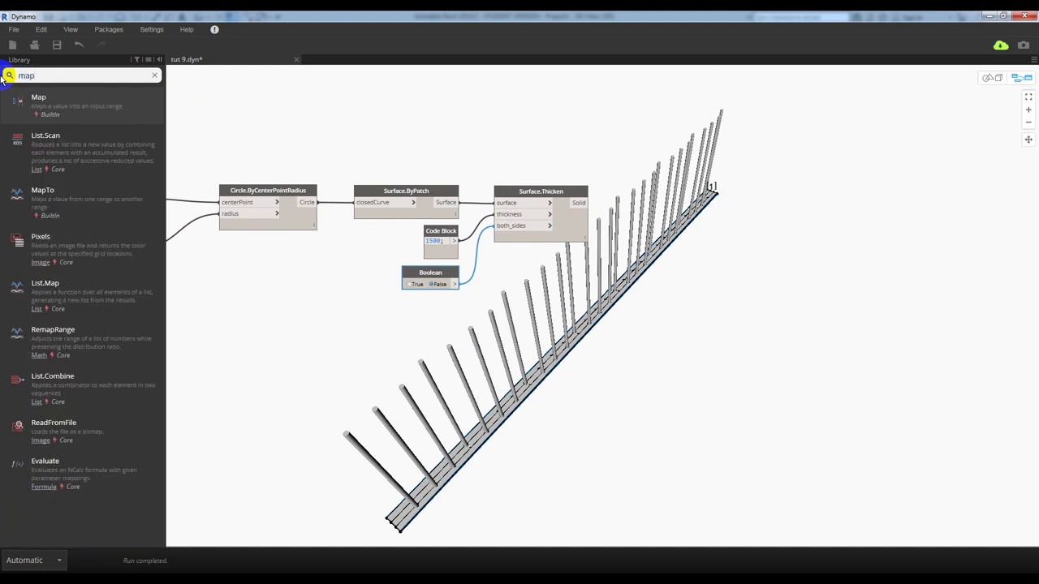
pyautogui.write(' range')
pyautogui.click(64, 108)
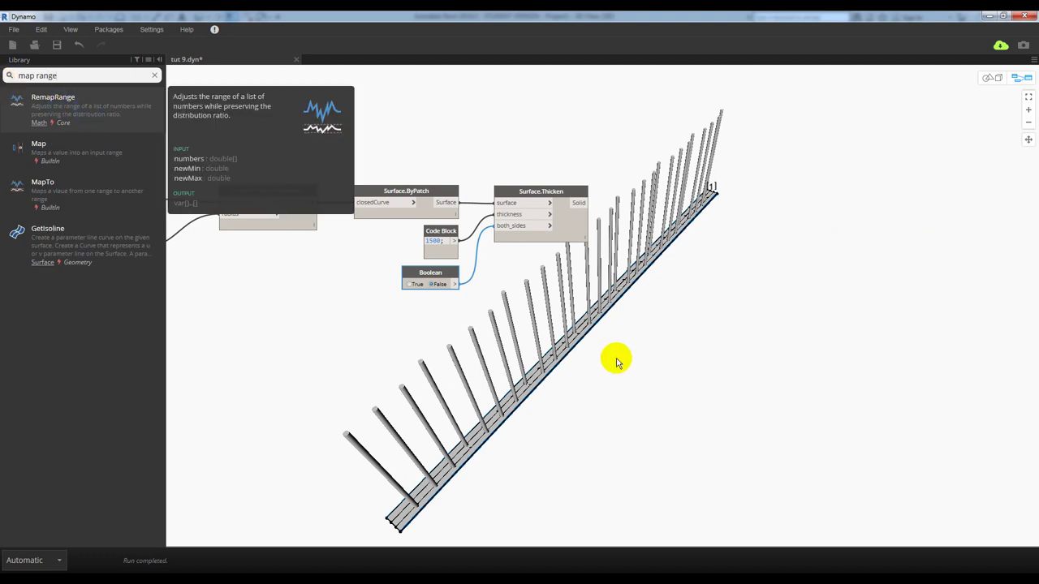
pyautogui.moveTo(638, 320)
pyautogui.mouseDown()
pyautogui.moveTo(419, 314)
pyautogui.moveTo(406, 304)
pyautogui.mouseUp()
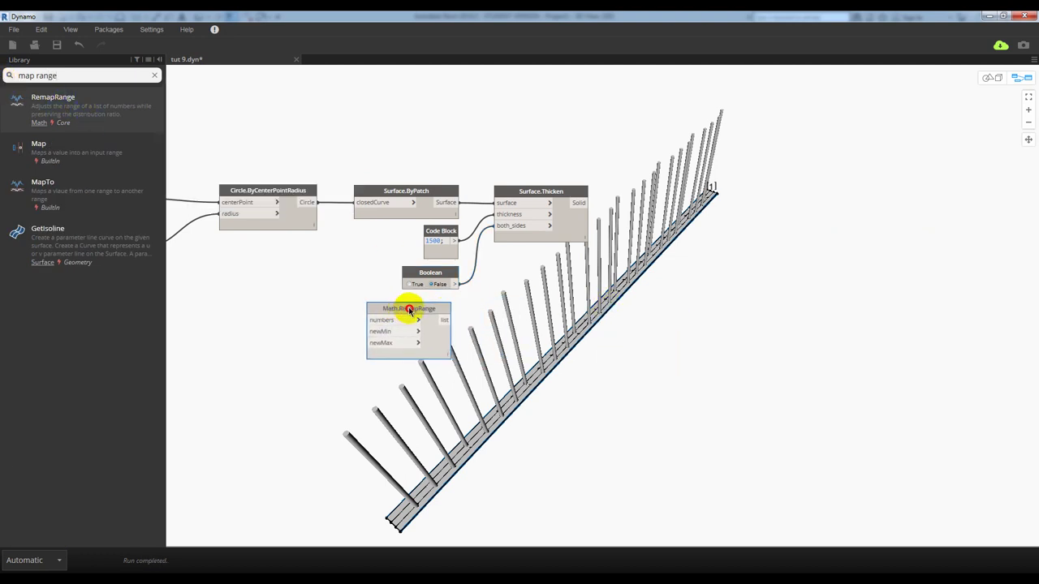
pyautogui.moveTo(410, 305); pyautogui.dragTo(613, 280, button='middle')
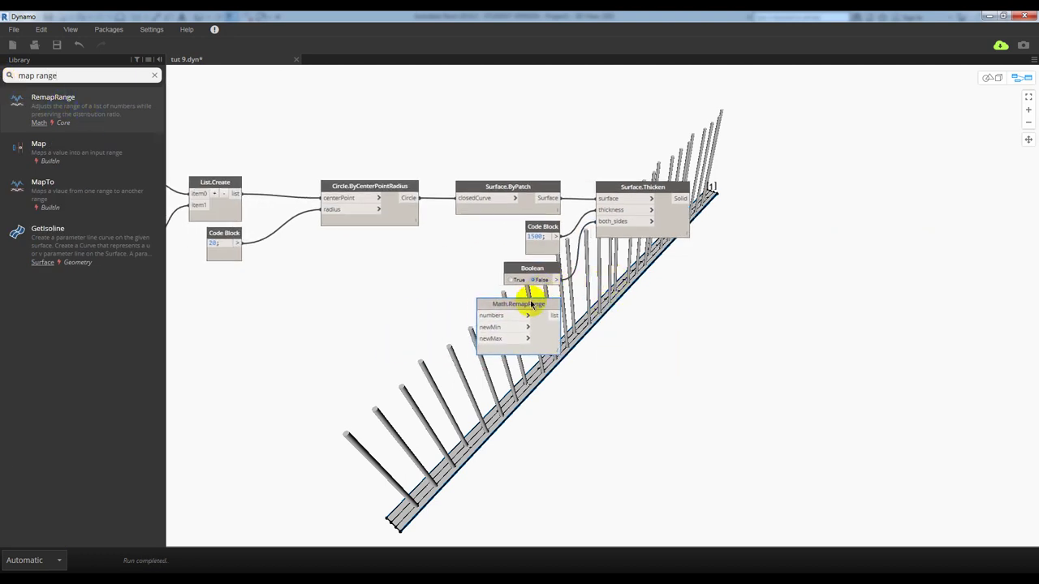
pyautogui.moveTo(529, 302); pyautogui.dragTo(385, 250)
pyautogui.moveTo(341, 226); pyautogui.dragTo(447, 212, button='middle')
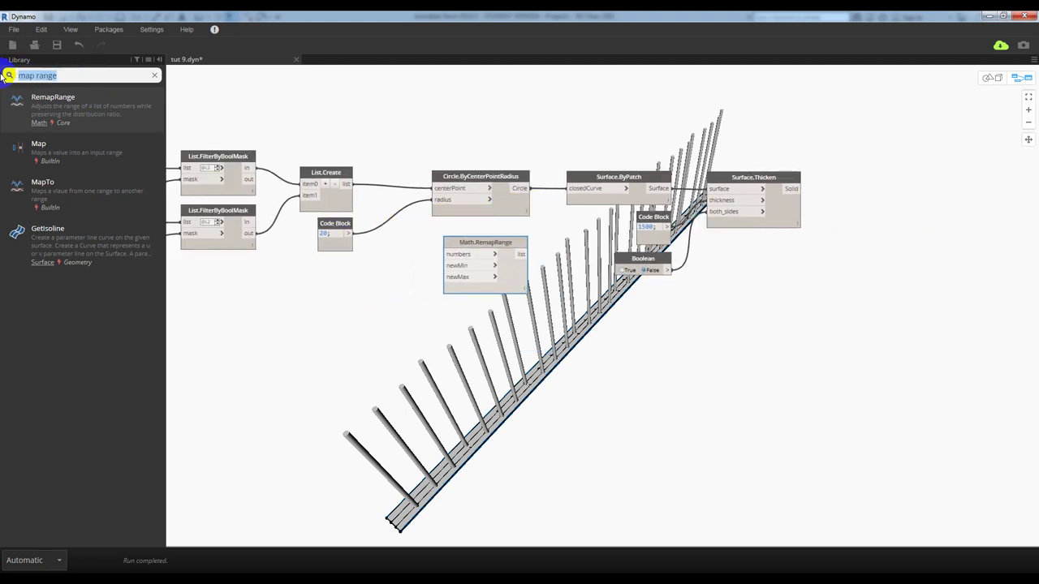
# - Add a List.Count node and drop it below the radius Code Block
pyautogui.write('list count')
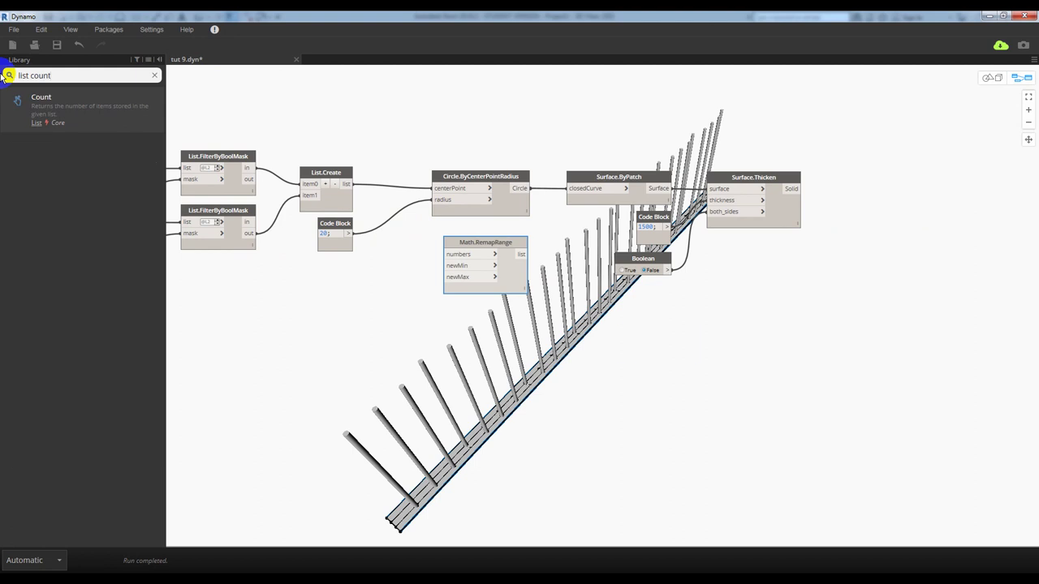
pyautogui.click(41, 97)
pyautogui.moveTo(719, 330)
pyautogui.mouseDown()
pyautogui.moveTo(478, 254)
pyautogui.moveTo(377, 260)
pyautogui.mouseUp()
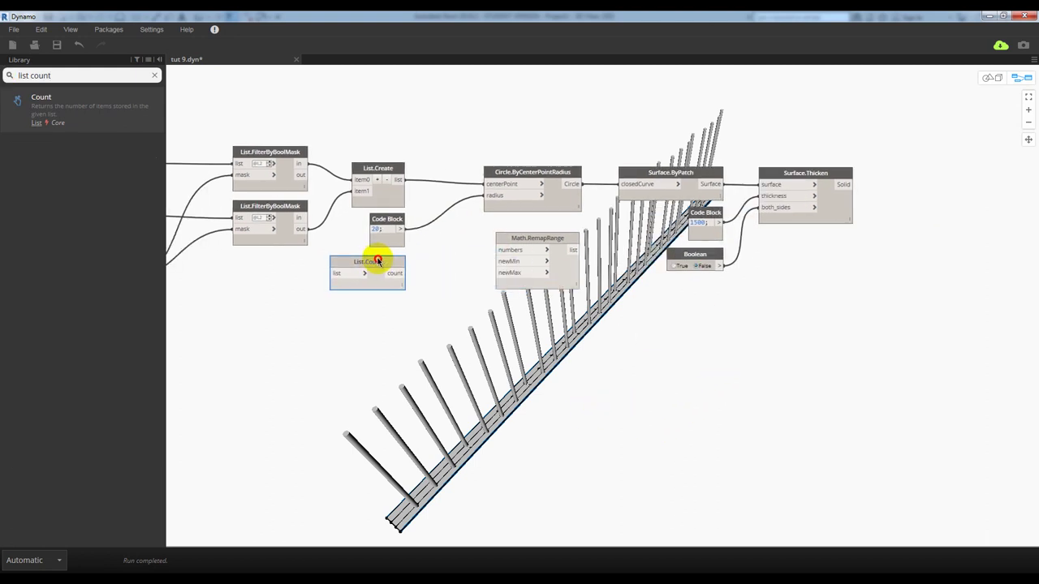
pyautogui.moveTo(453, 252)
pyautogui.mouseDown(button='middle')
pyautogui.moveTo(469, 254)
pyautogui.moveTo(419, 248)
pyautogui.mouseUp(button='middle')
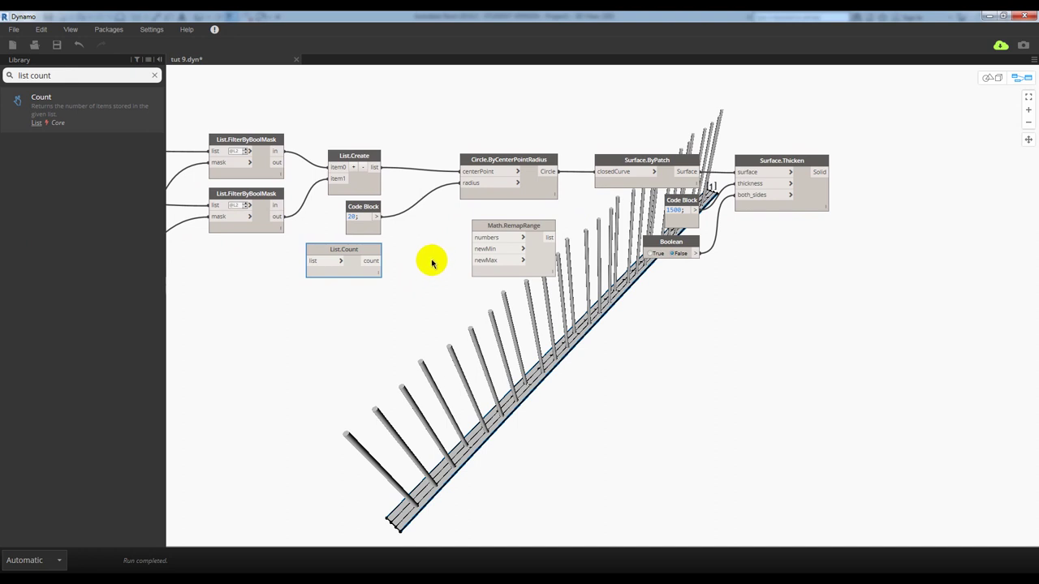
# - Wire List.Create's list output into List.Count and move Math.RemapRange aside
pyautogui.moveTo(362, 232); pyautogui.dragTo(394, 240, button='middle')
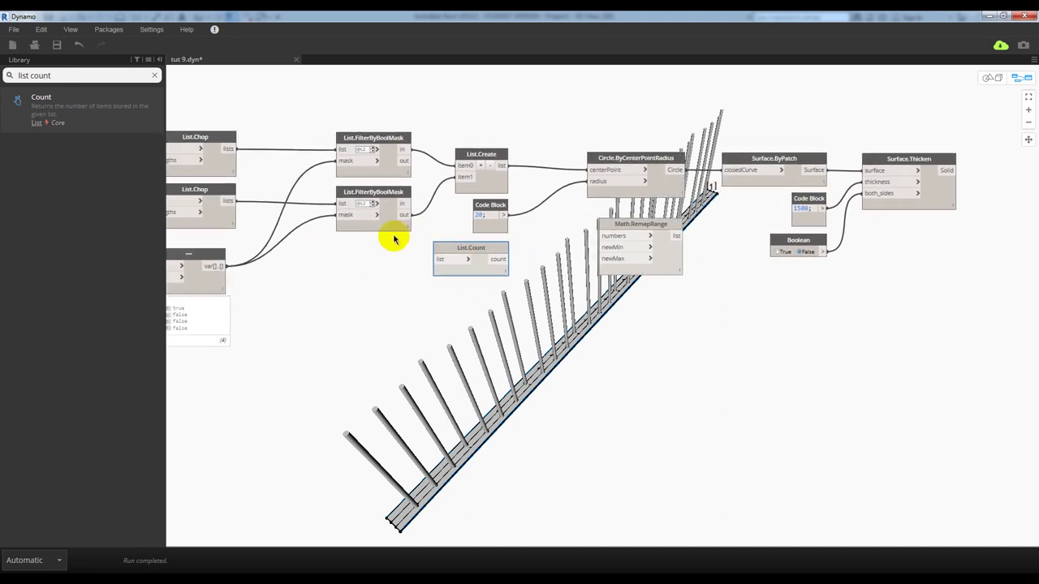
pyautogui.click(501, 166)
pyautogui.click(439, 259)
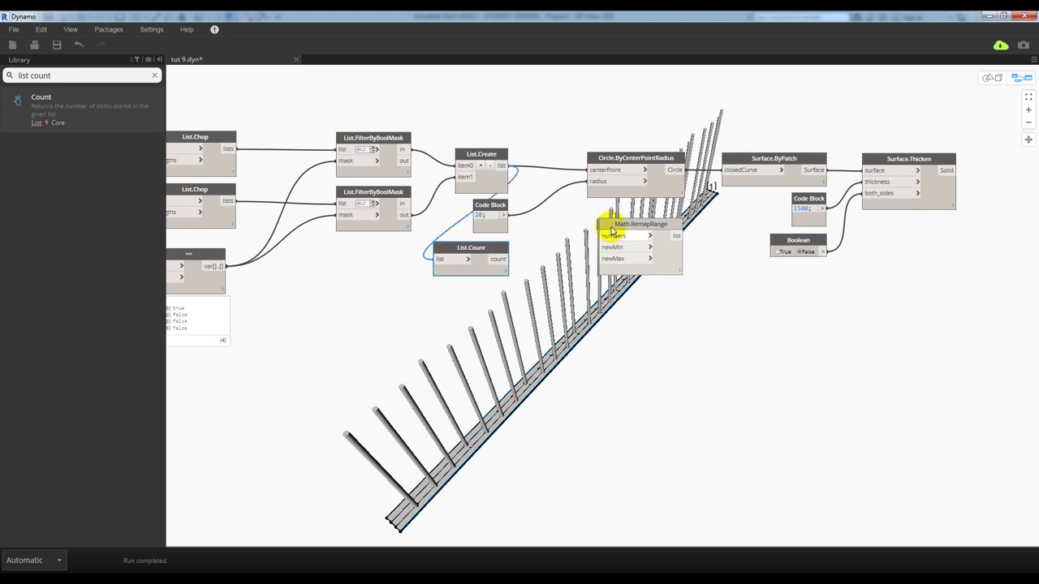
pyautogui.moveTo(612, 231); pyautogui.dragTo(677, 311)
pyautogui.moveTo(490, 248); pyautogui.dragTo(640, 225)
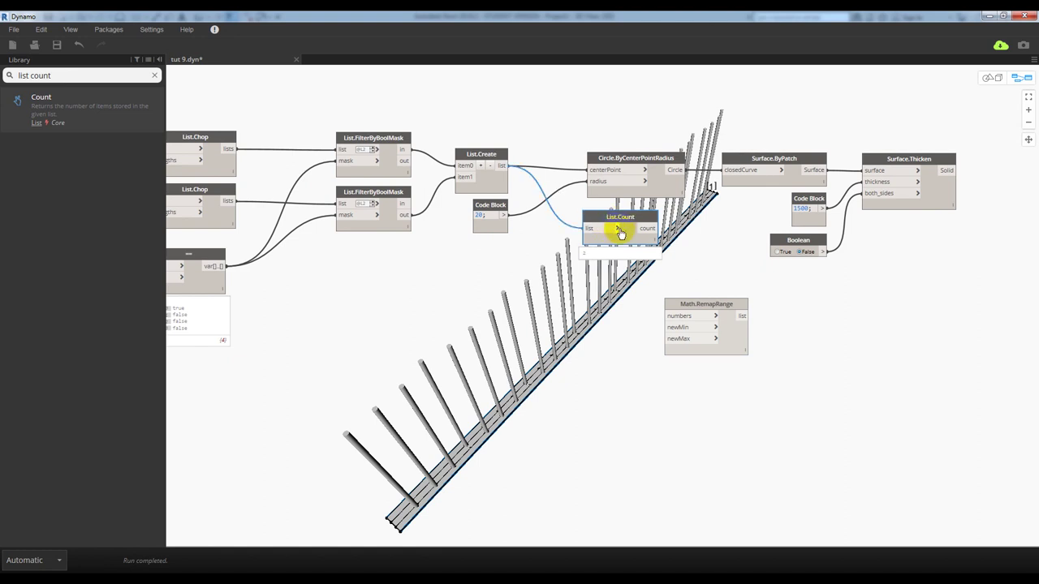
# - Turn on list levels for List.Count's list input
pyautogui.click(618, 229)
pyautogui.click(630, 230)
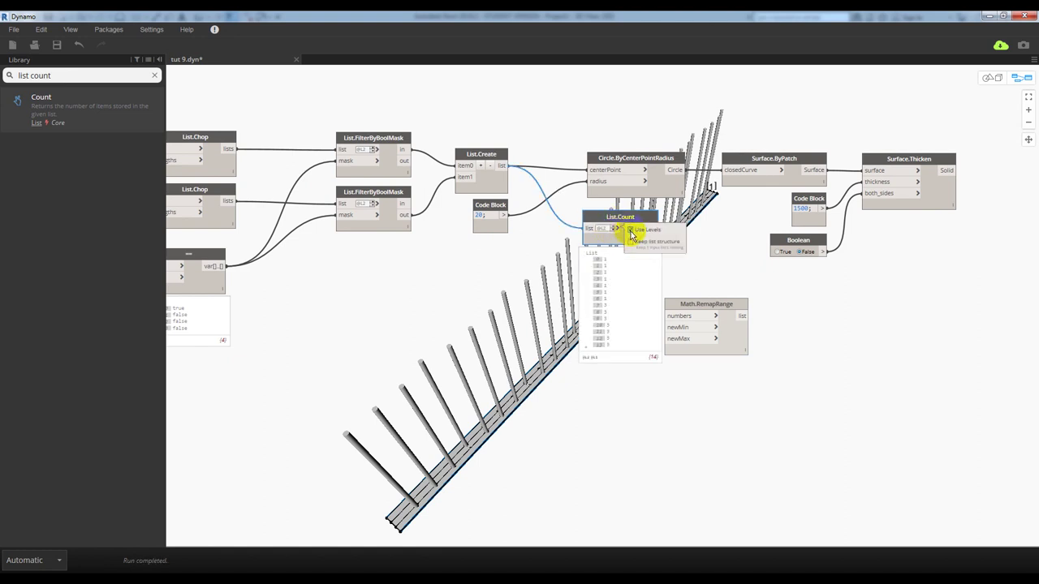
pyautogui.moveTo(619, 222); pyautogui.dragTo(622, 218)
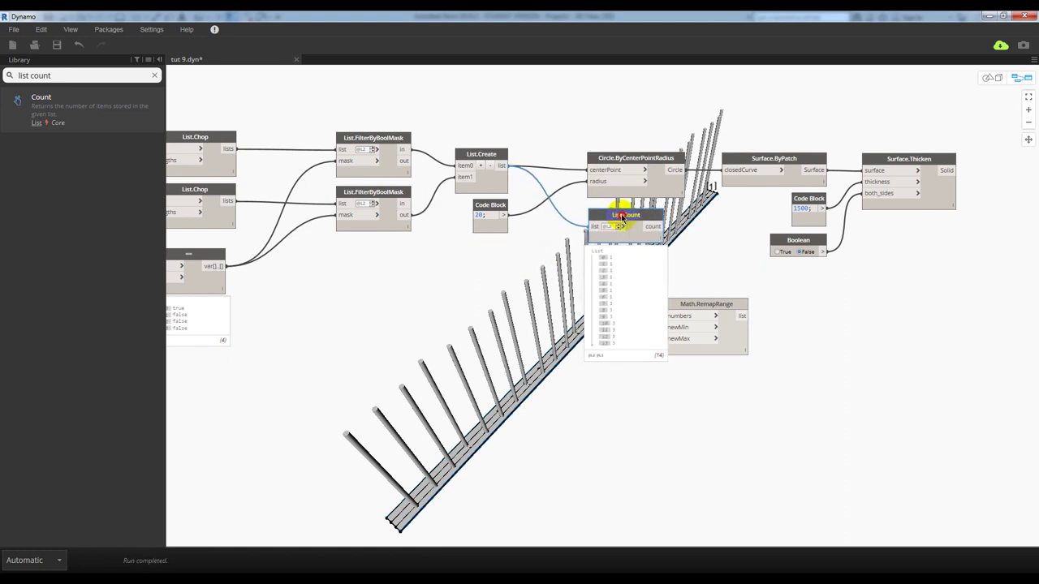
pyautogui.scroll(-2, 622, 238)
pyautogui.moveTo(607, 271); pyautogui.dragTo(661, 271)
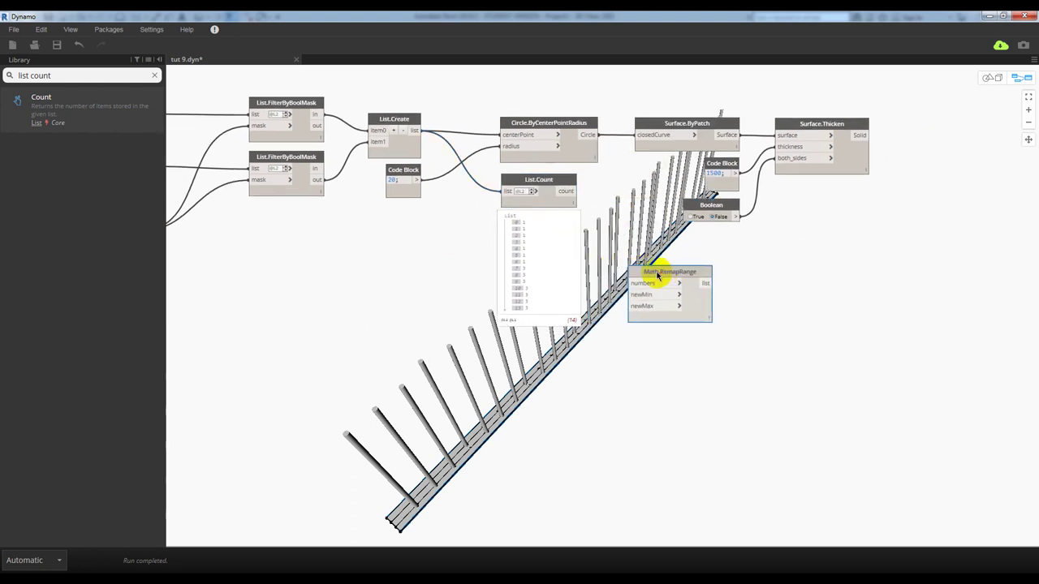
pyautogui.scroll(2, 605, 242)
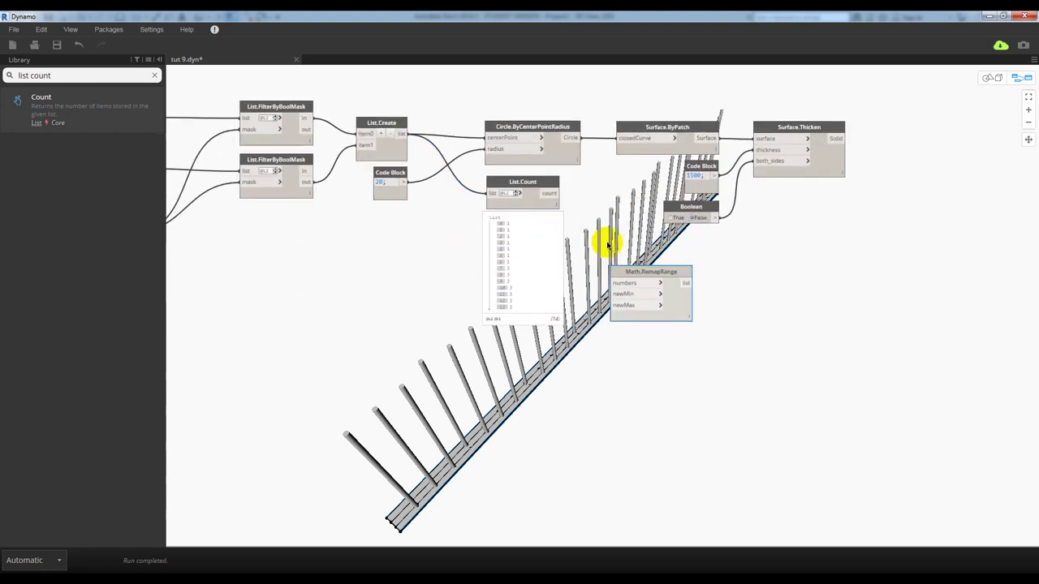
pyautogui.click(539, 215)
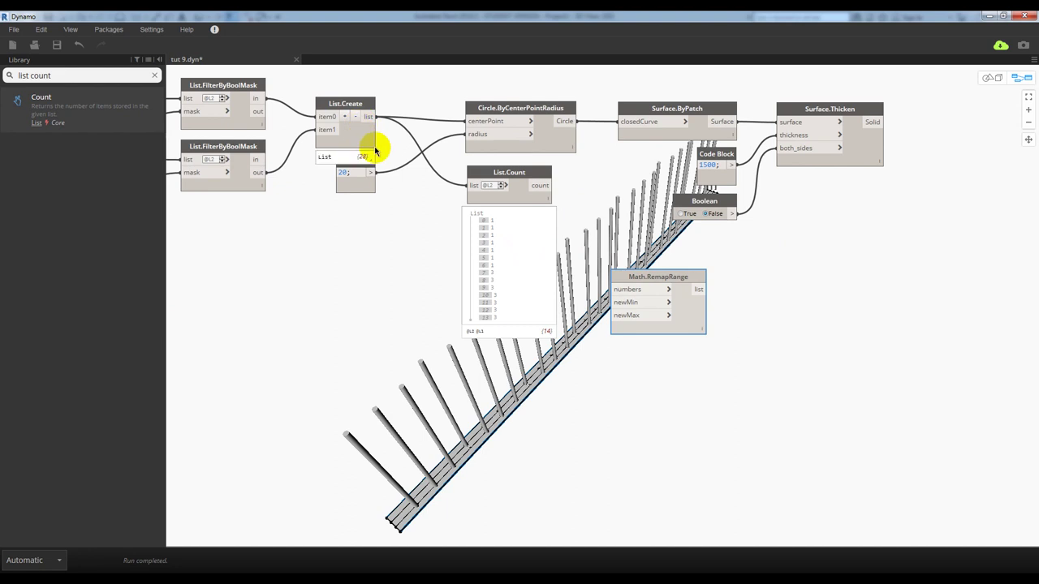
pyautogui.click(482, 178)
pyautogui.click(503, 188)
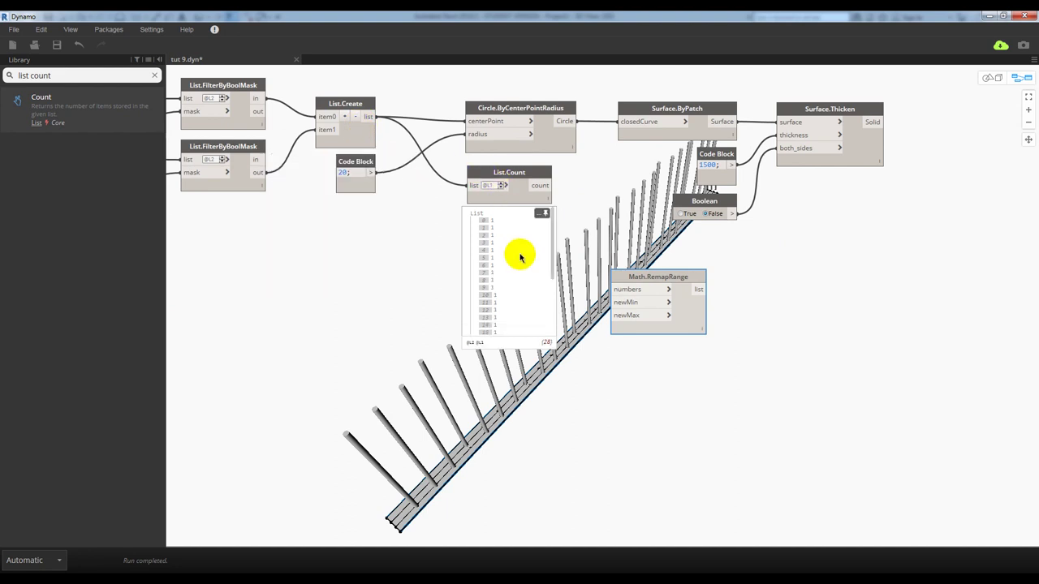
pyautogui.moveTo(552, 244)
pyautogui.mouseDown()
pyautogui.moveTo(558, 309)
pyautogui.moveTo(563, 203)
pyautogui.moveTo(564, 297)
pyautogui.moveTo(566, 206)
pyautogui.moveTo(551, 316)
pyautogui.moveTo(560, 206)
pyautogui.mouseUp()
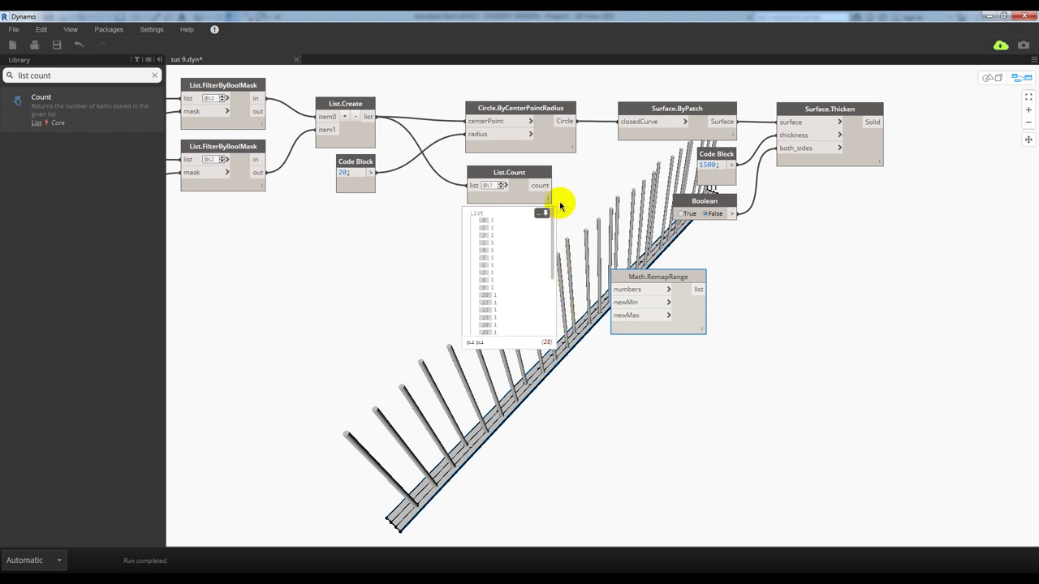
# - Delete the Math.RemapRange node and nudge List.Count slightly lower
pyautogui.rightClick(660, 278)
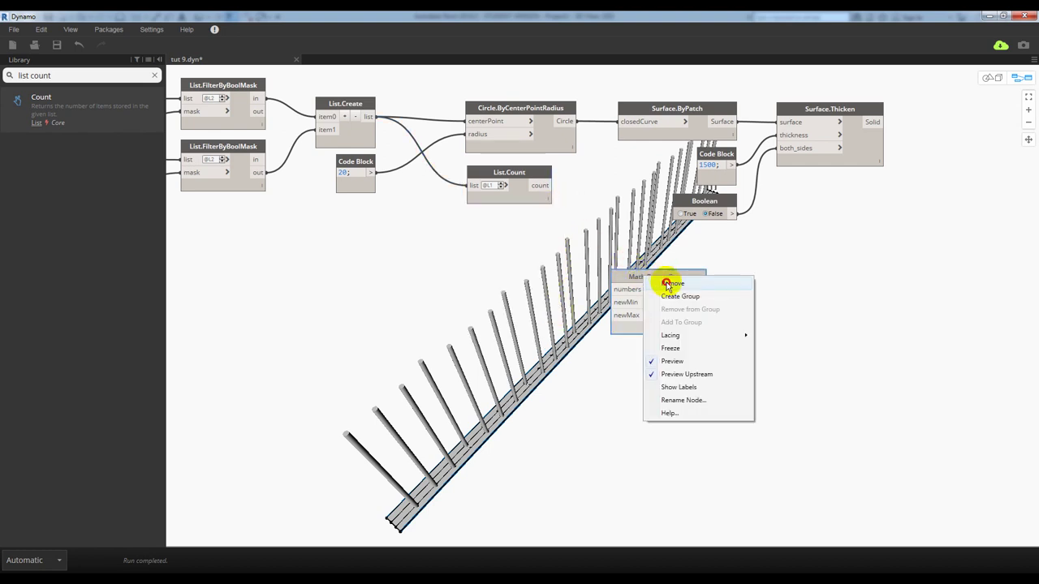
pyautogui.click(667, 284)
pyautogui.click(537, 175)
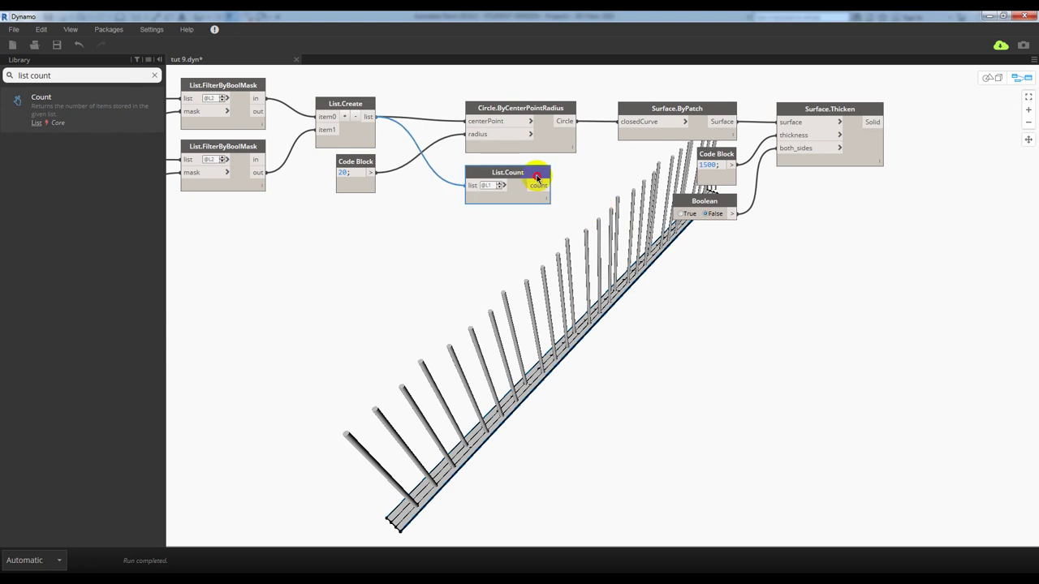
pyautogui.moveTo(591, 204)
pyautogui.mouseDown(button='middle')
pyautogui.moveTo(561, 204)
pyautogui.moveTo(564, 220)
pyautogui.mouseUp(button='middle')
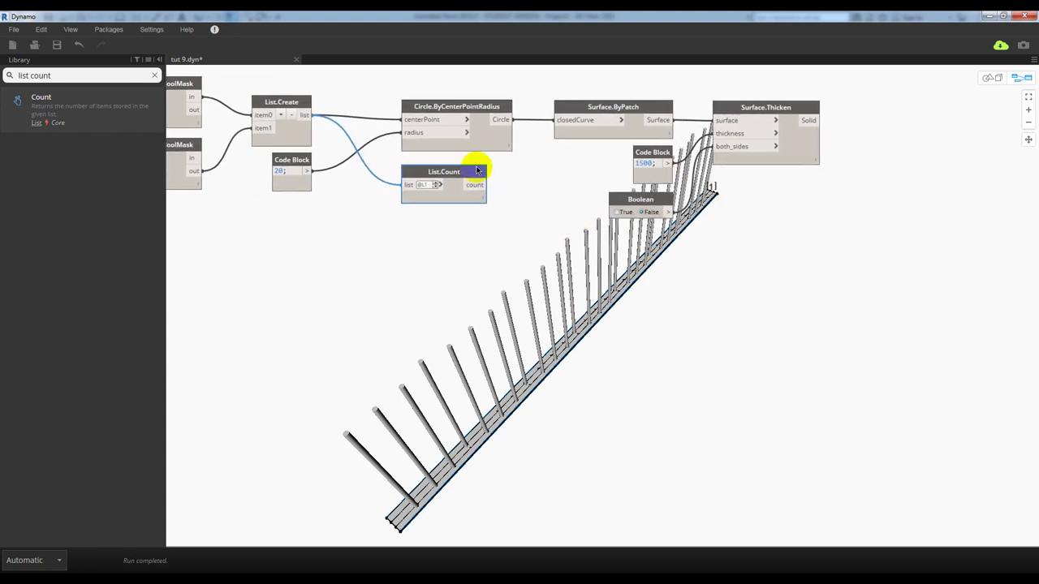
pyautogui.moveTo(478, 171); pyautogui.dragTo(473, 183)
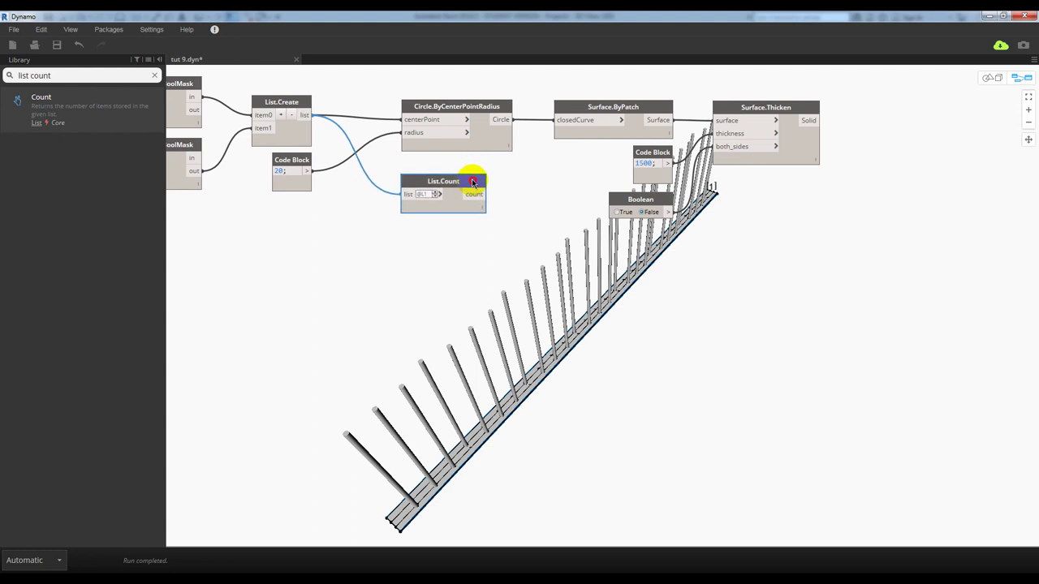
pyautogui.moveTo(51, 75); pyautogui.dragTo(3, 79)
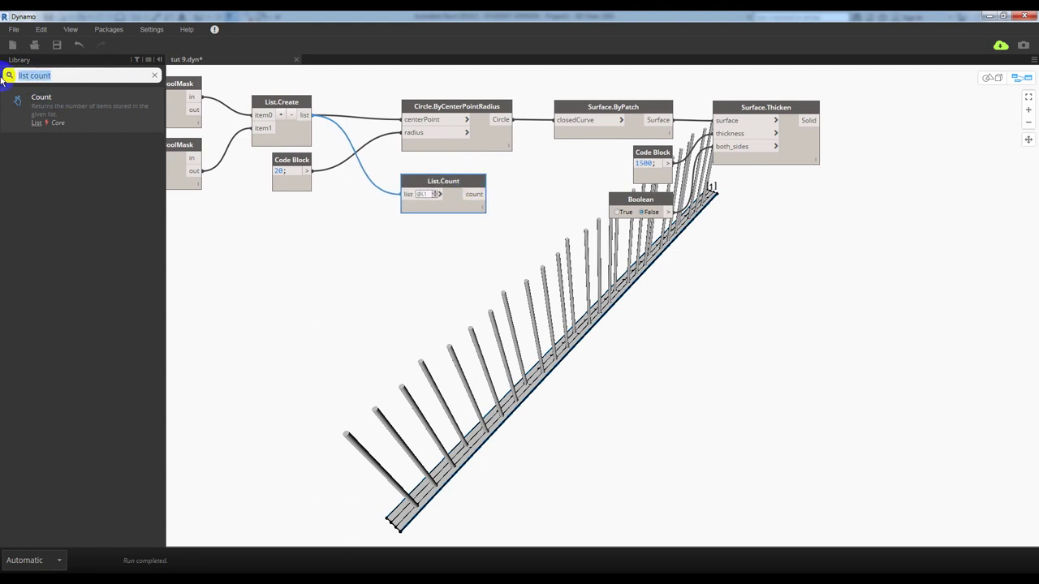
# - Place a Math.Sin node beside the Boolean node and close List.Count's preview
pyautogui.write('sin')
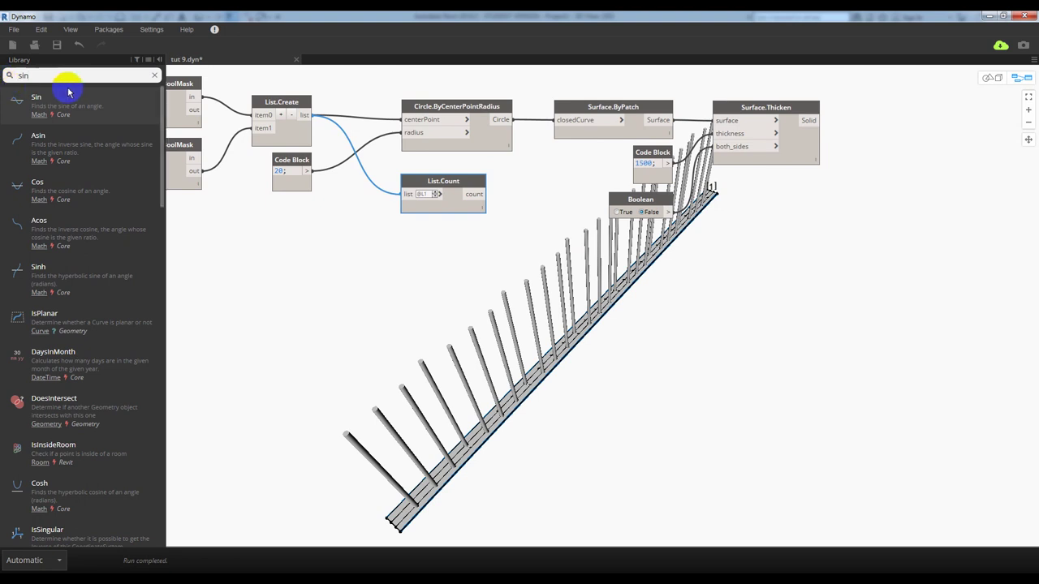
pyautogui.click(81, 97)
pyautogui.moveTo(658, 346); pyautogui.dragTo(586, 246)
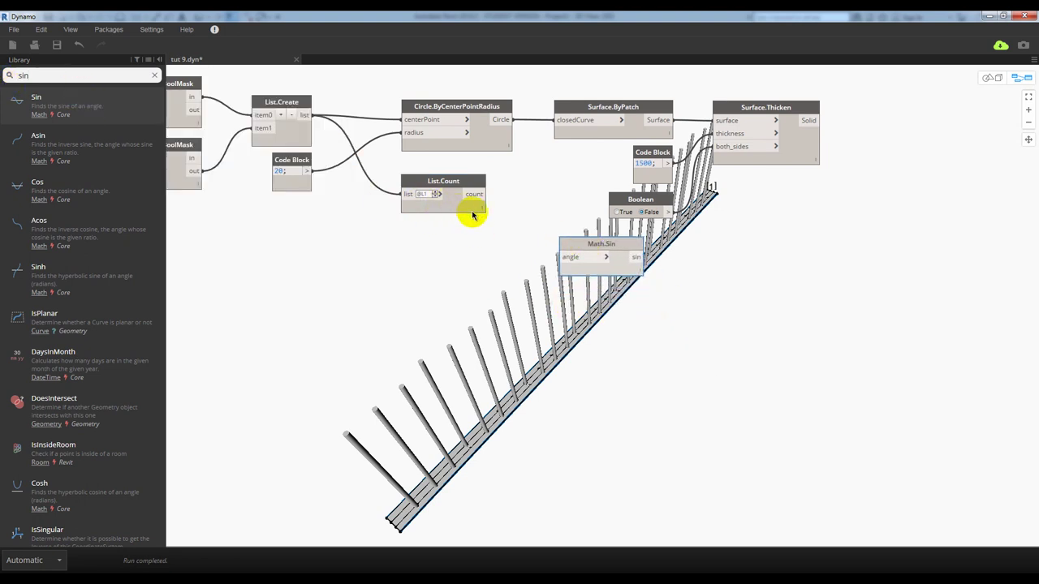
pyautogui.moveTo(443, 207)
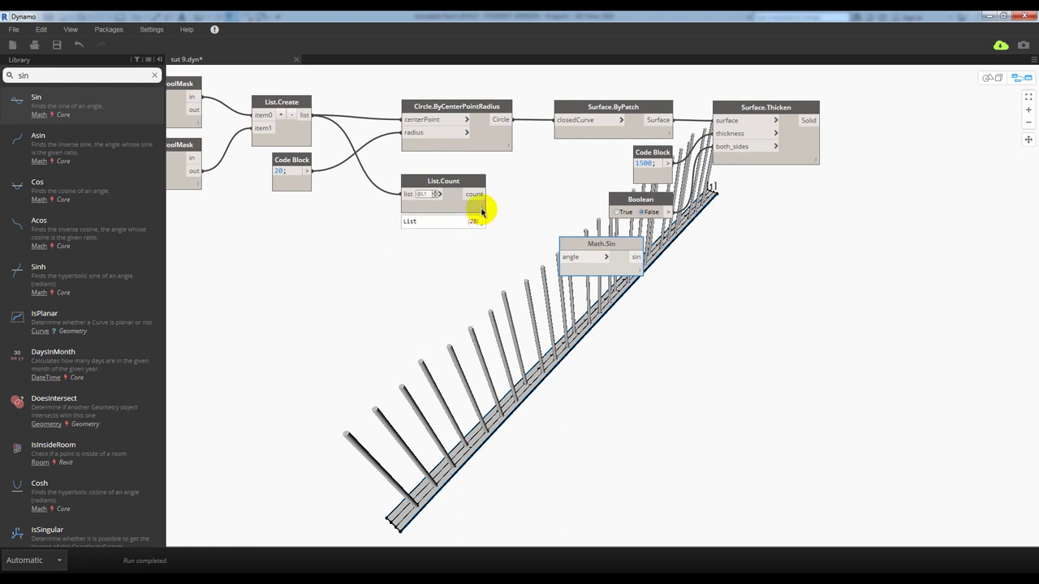
pyautogui.moveTo(482, 224)
pyautogui.mouseDown()
pyautogui.moveTo(489, 317)
pyautogui.moveTo(495, 213)
pyautogui.mouseUp()
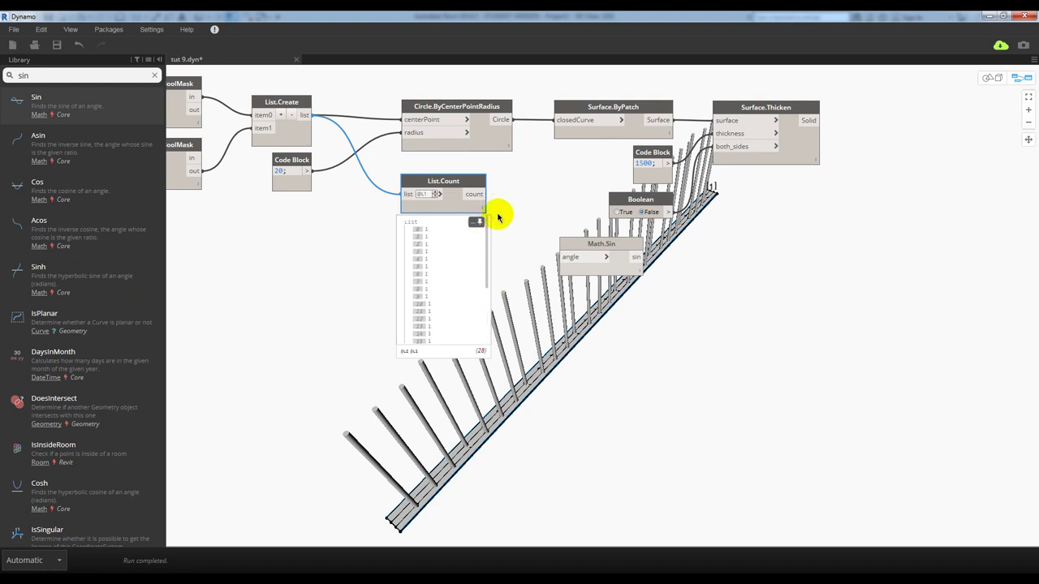
pyautogui.click(479, 221)
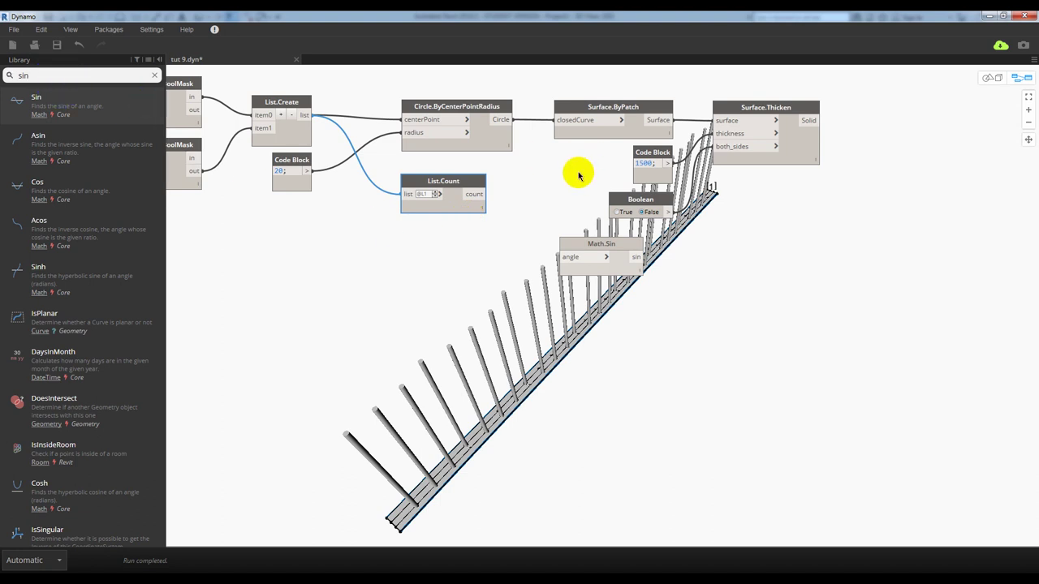
pyautogui.moveTo(592, 240); pyautogui.dragTo(606, 246)
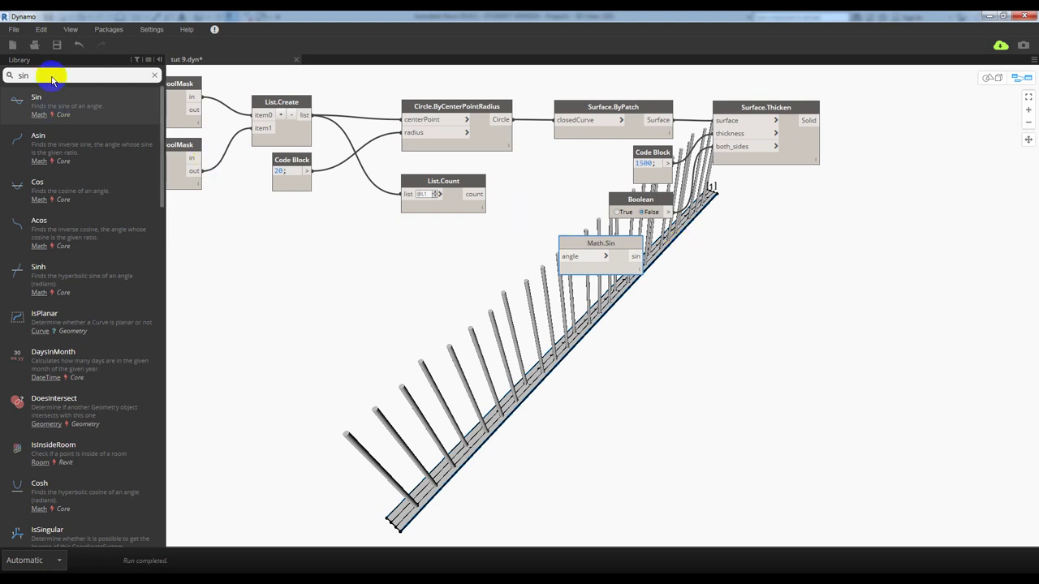
pyautogui.moveTo(51, 75); pyautogui.dragTo(6, 75)
# - Add a Code Block reading '1..a;' beside List.Count
pyautogui.write('code')
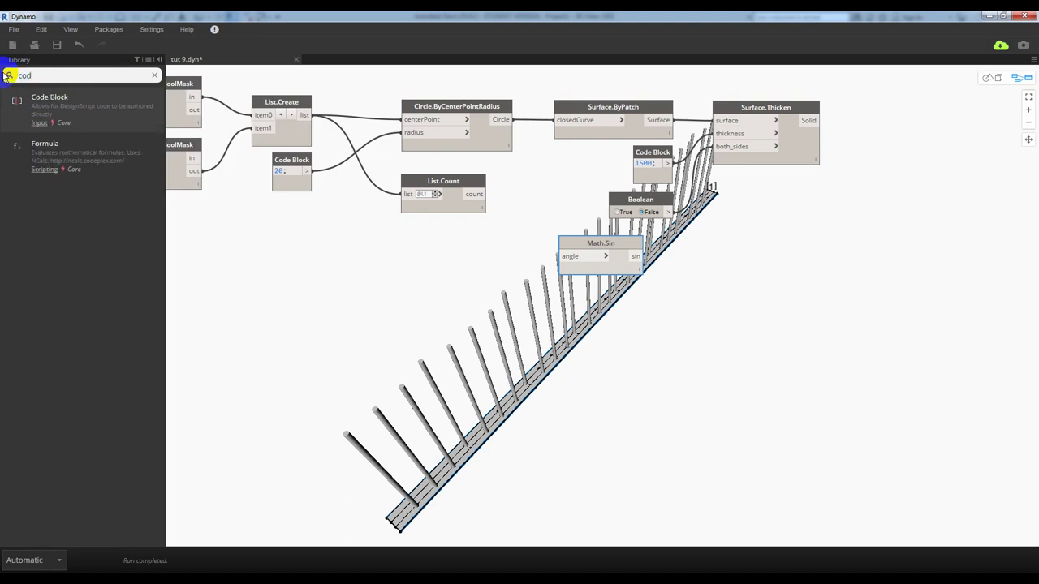
pyautogui.click(65, 97)
pyautogui.moveTo(639, 300); pyautogui.dragTo(464, 249)
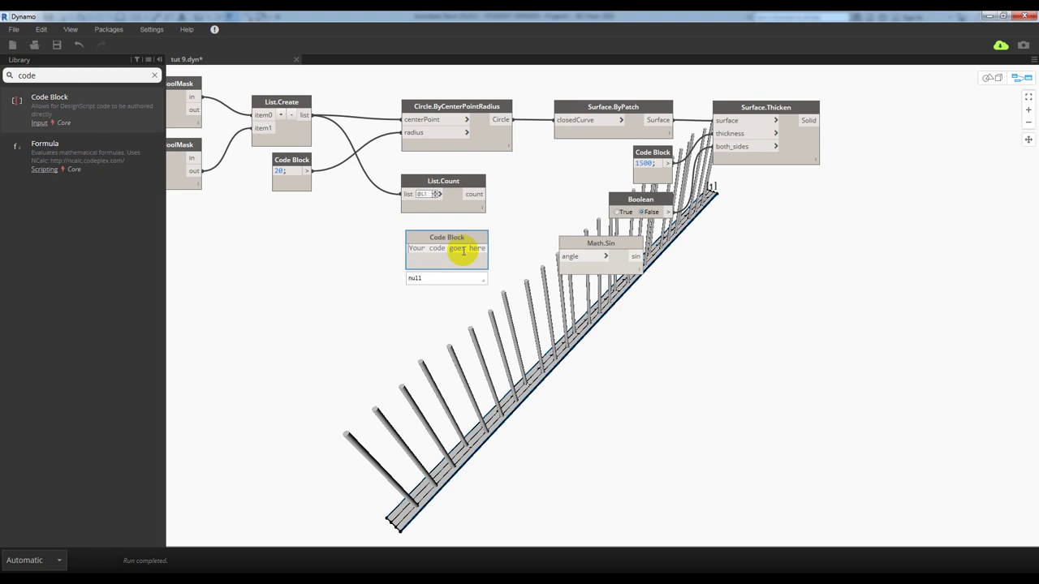
pyautogui.write('1..')
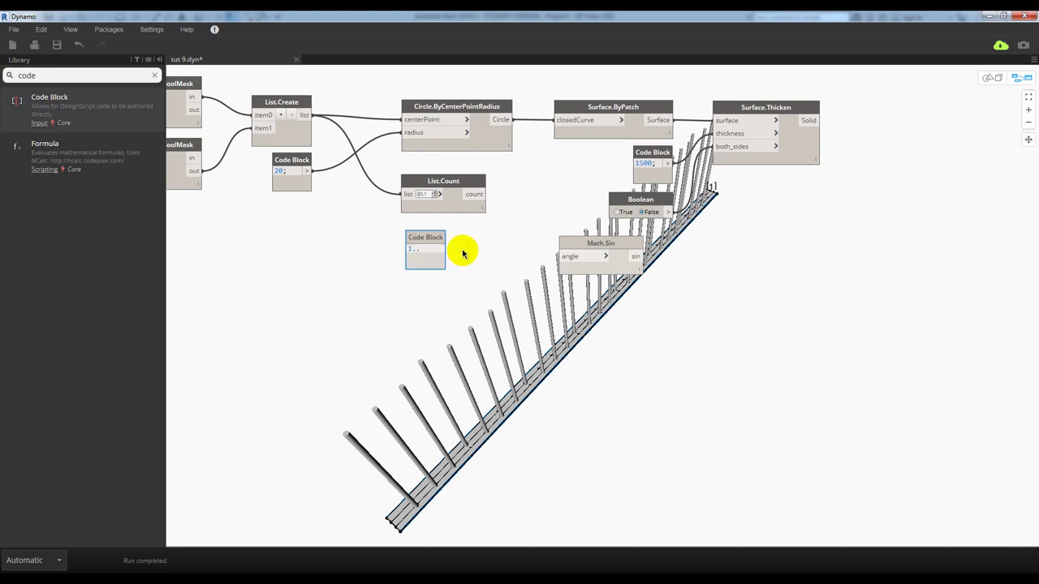
pyautogui.write('a;')
pyautogui.moveTo(430, 237); pyautogui.dragTo(471, 233)
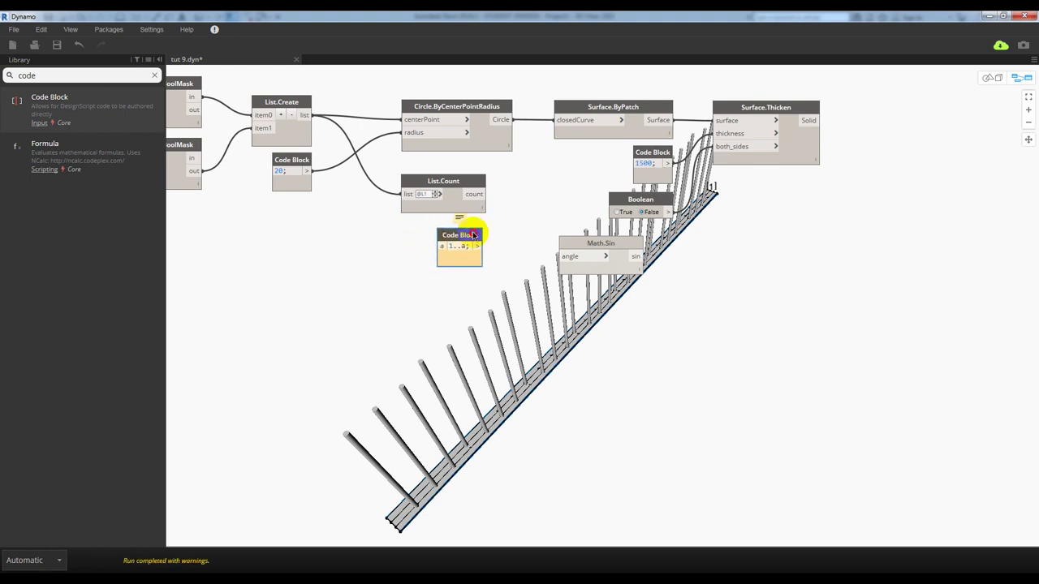
# - Feed List.Count's count into input a, giving a 28-item list, and shift Math.Sin right
pyautogui.click(479, 194)
pyautogui.click(449, 243)
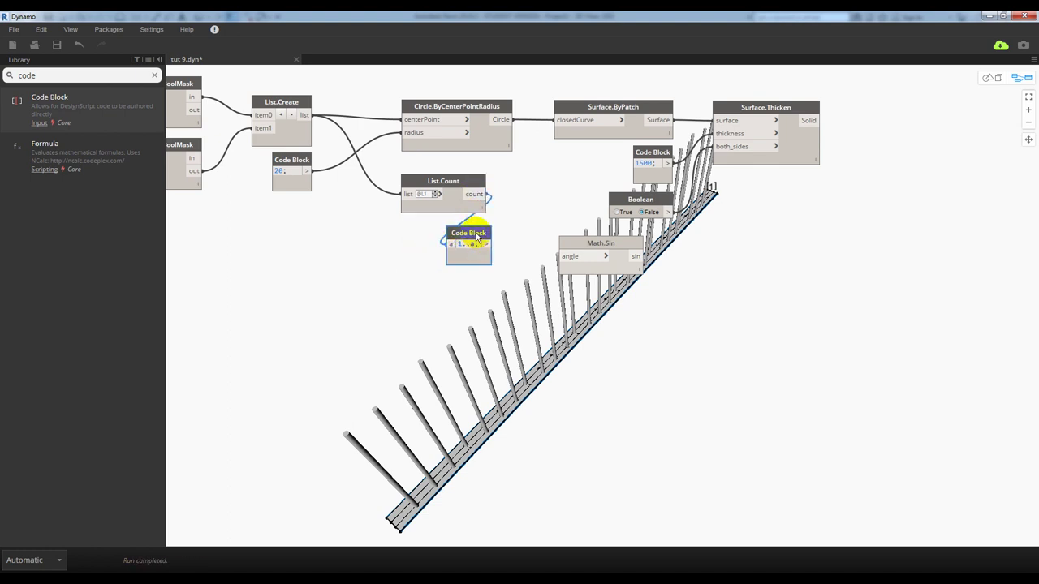
pyautogui.moveTo(469, 268)
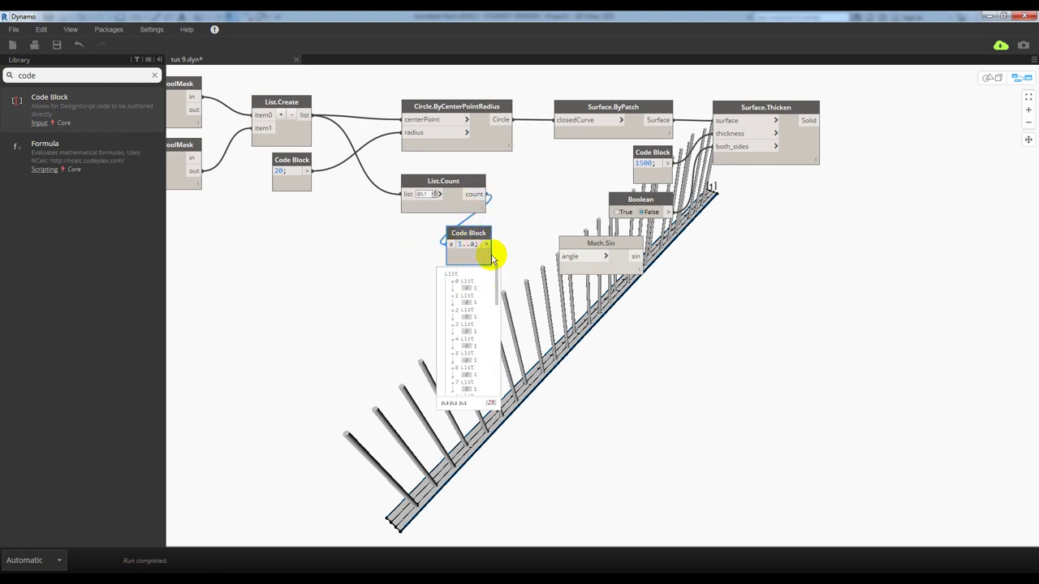
pyautogui.moveTo(487, 232); pyautogui.dragTo(621, 241)
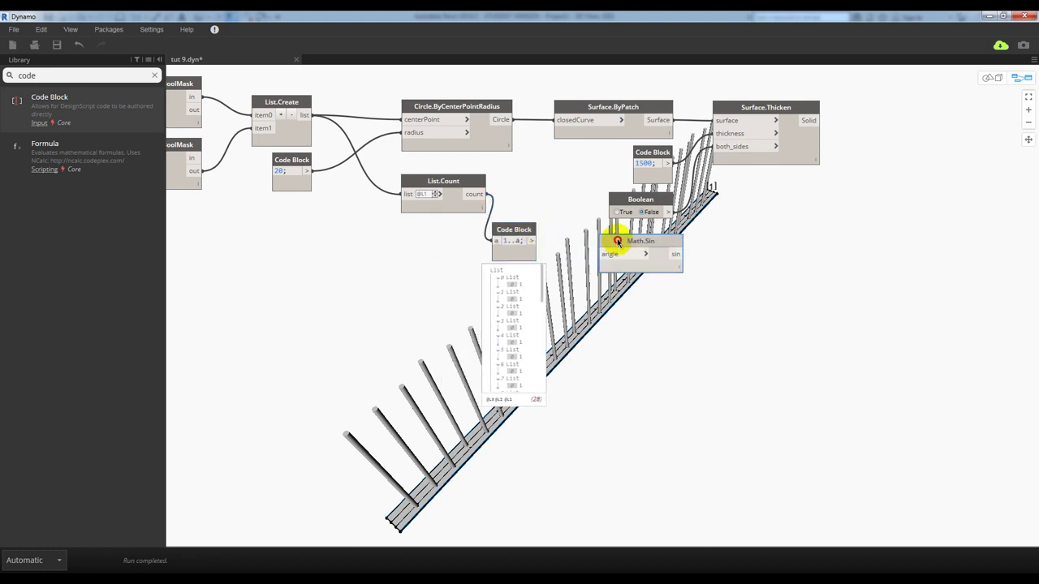
pyautogui.moveTo(525, 232); pyautogui.dragTo(532, 232)
pyautogui.moveTo(522, 329)
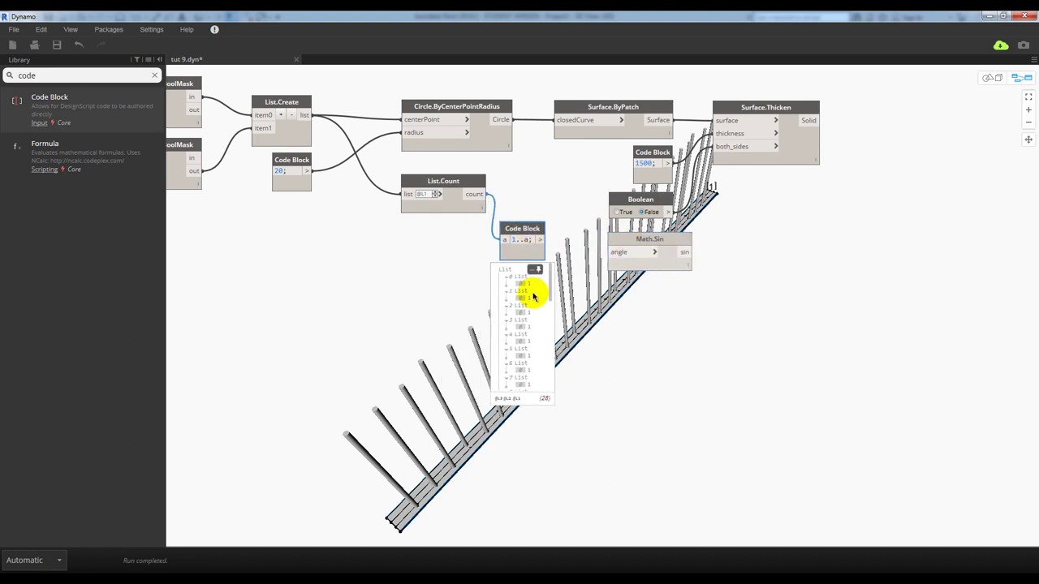
pyautogui.scroll(-3, 528, 273)
pyautogui.scroll(-3, 528, 290)
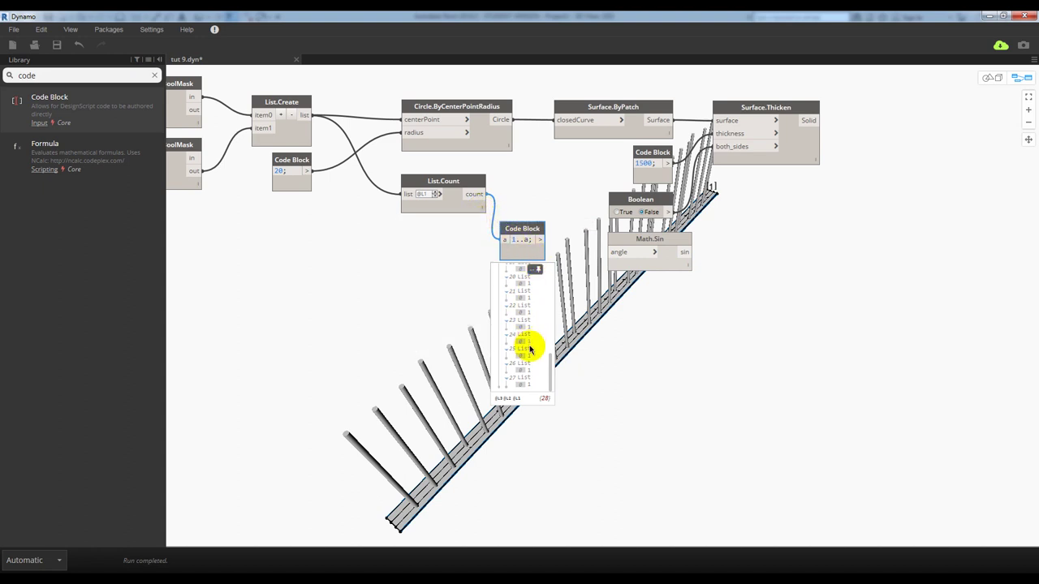
pyautogui.scroll(3, 529, 349)
pyautogui.scroll(3, 531, 353)
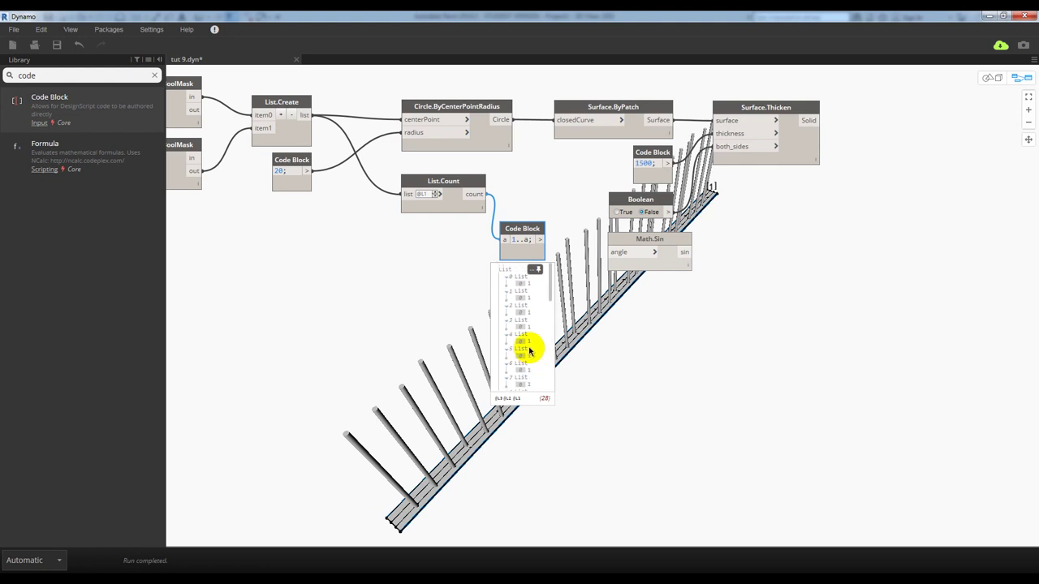
pyautogui.scroll(-3, 530, 353)
pyautogui.scroll(-2, 529, 351)
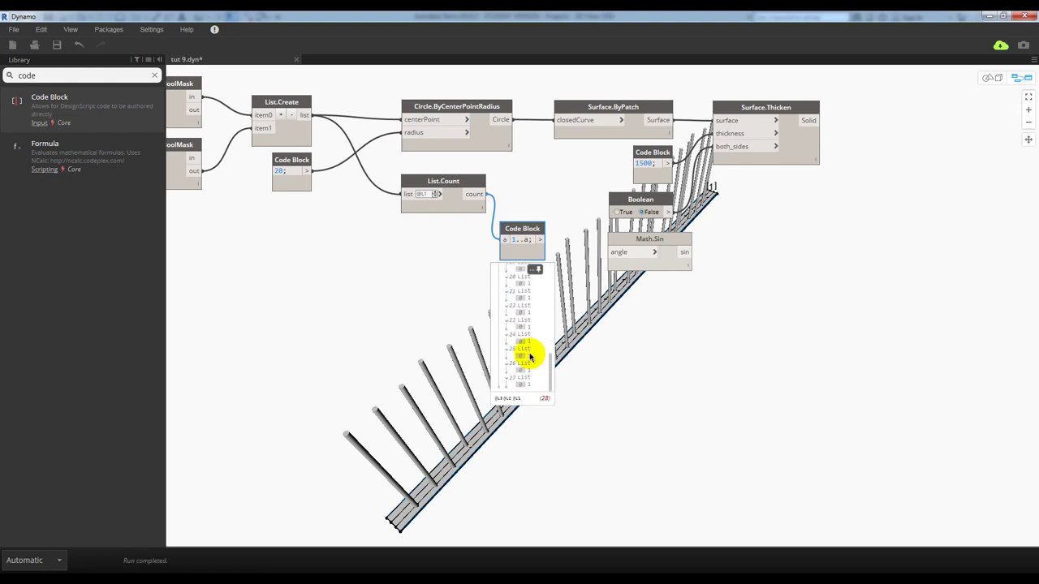
pyautogui.scroll(3, 531, 357)
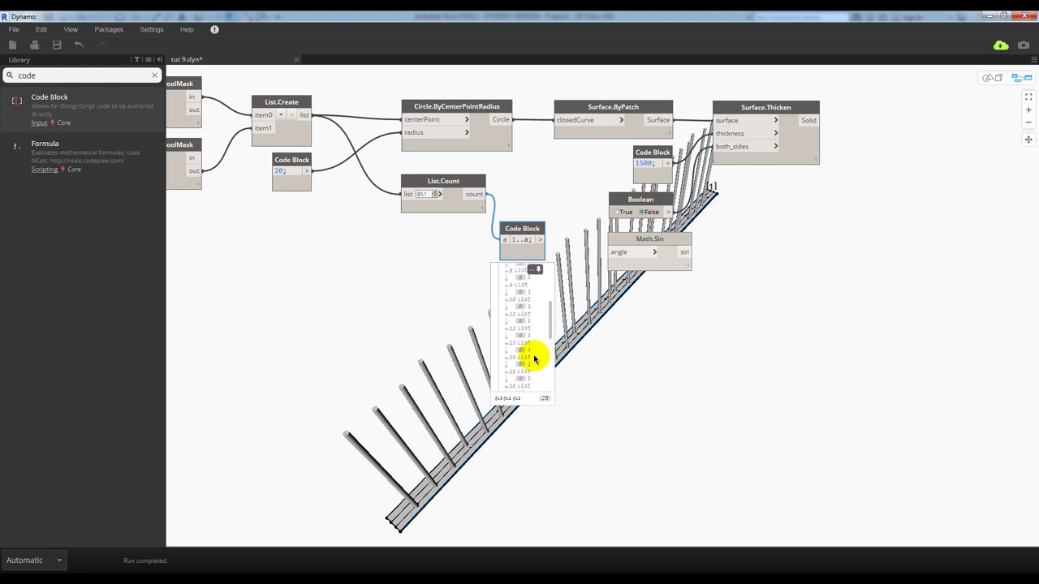
pyautogui.scroll(3, 533, 354)
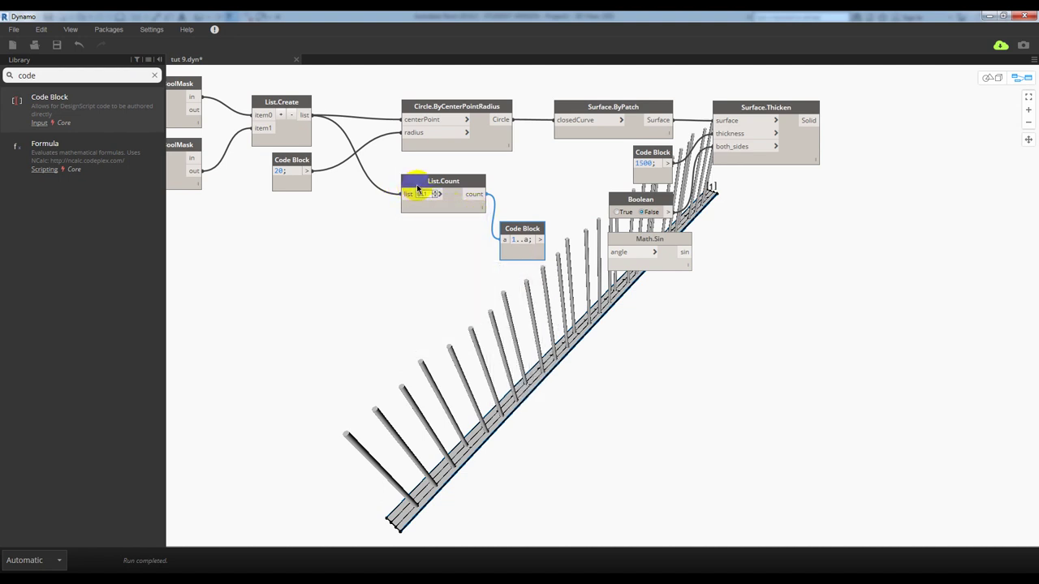
# - Insert a Flatten node between List.Create and List.Count
pyautogui.click(8, 75)
pyautogui.write('li')
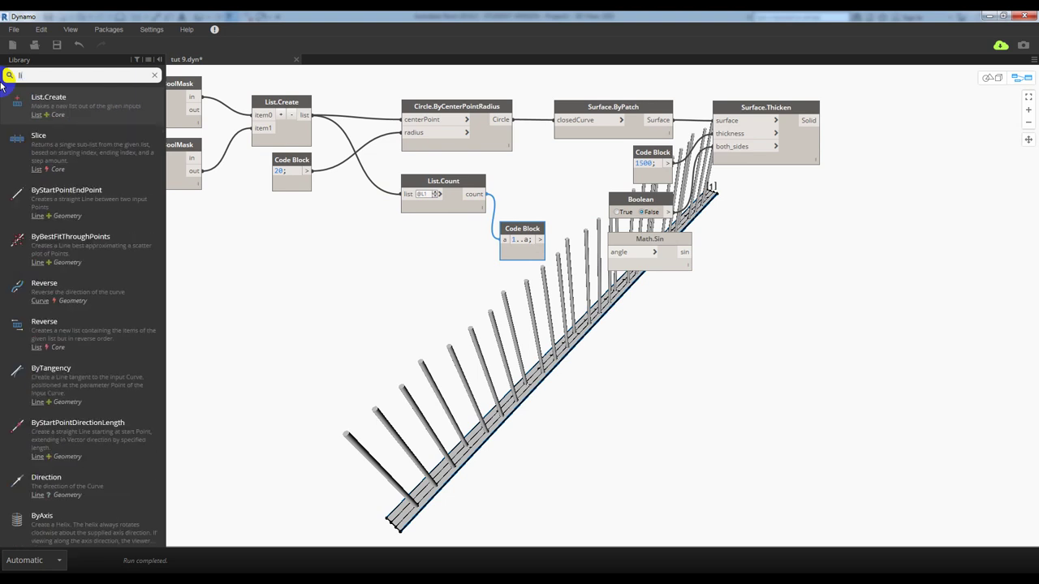
pyautogui.write('st flat')
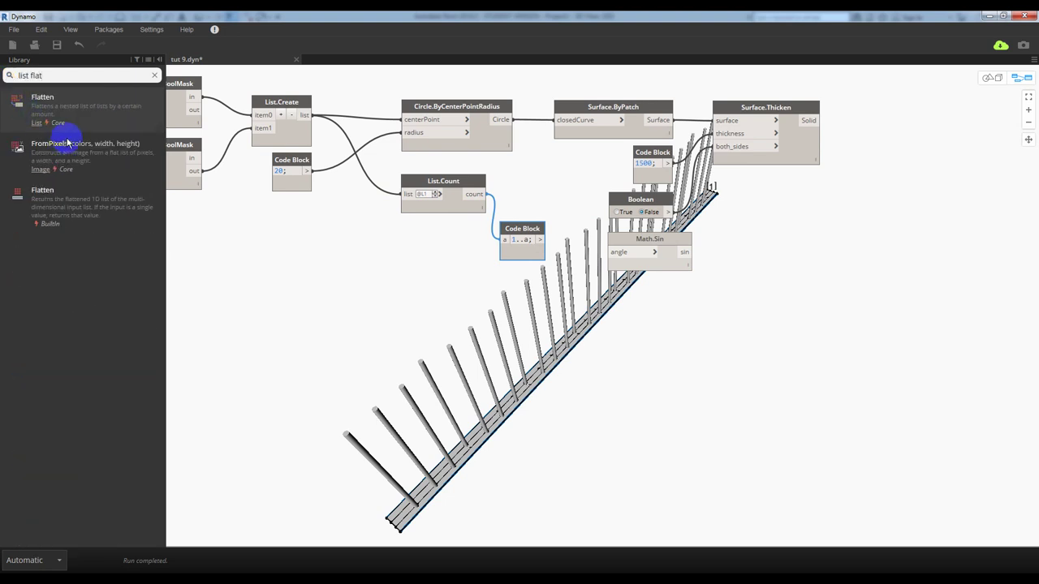
pyautogui.moveTo(76, 197)
pyautogui.mouseDown()
pyautogui.moveTo(431, 243)
pyautogui.moveTo(431, 225)
pyautogui.moveTo(396, 237)
pyautogui.mouseUp()
pyautogui.click(304, 114)
pyautogui.click(402, 247)
pyautogui.click(407, 196)
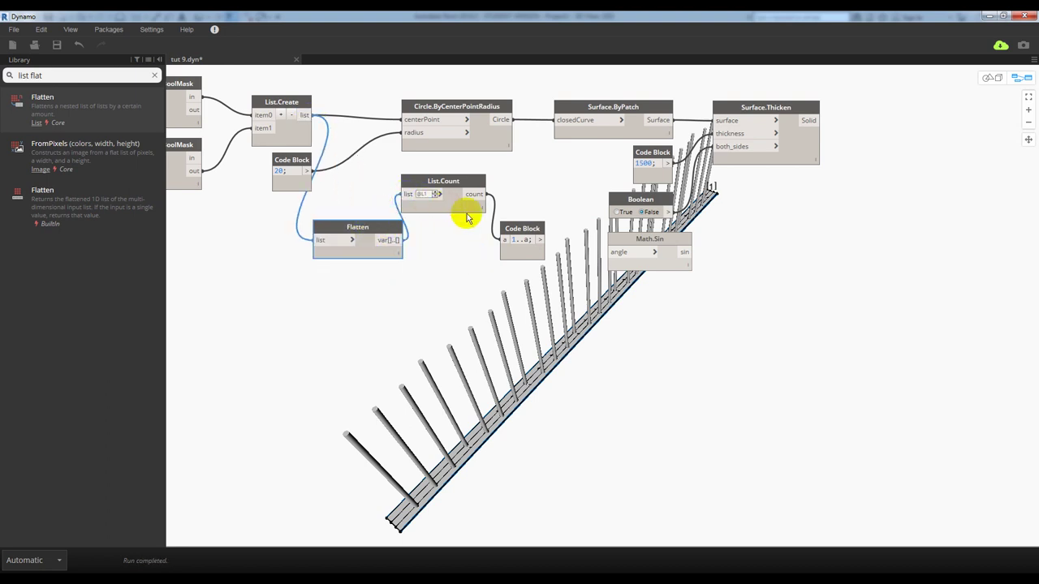
# - Turn off Use Levels on List.Count so '1..a;' yields a flat 1–28 list
pyautogui.click(443, 197)
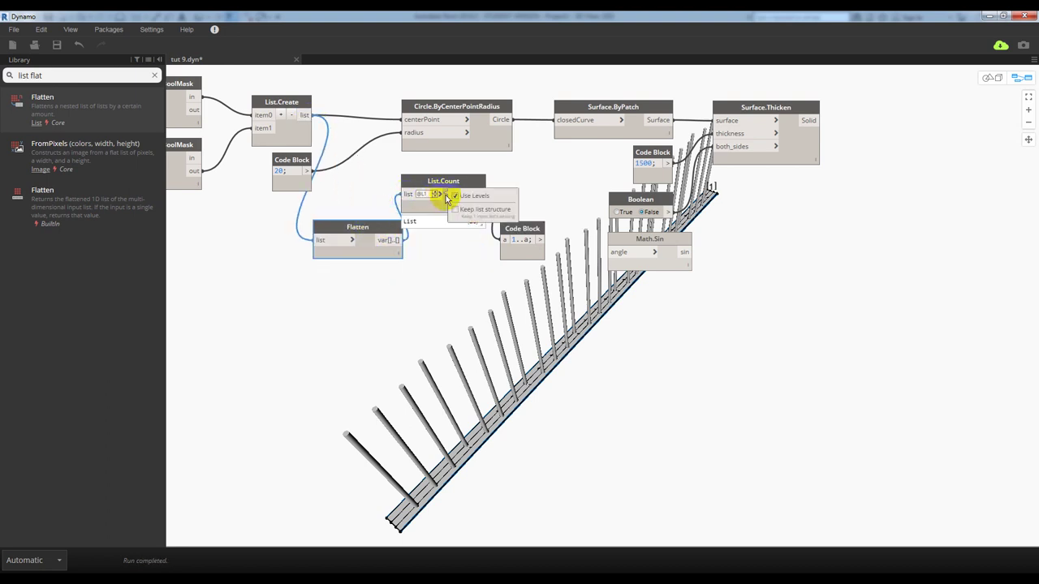
pyautogui.click(475, 232)
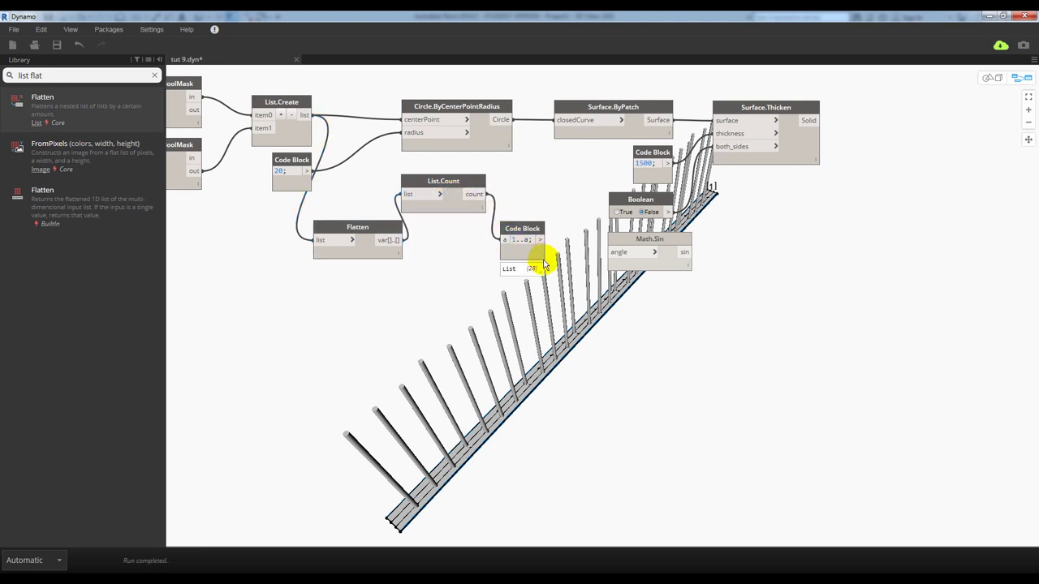
pyautogui.moveTo(446, 193)
pyautogui.mouseDown()
pyautogui.moveTo(457, 218)
pyautogui.moveTo(522, 225)
pyautogui.moveTo(498, 227)
pyautogui.mouseUp()
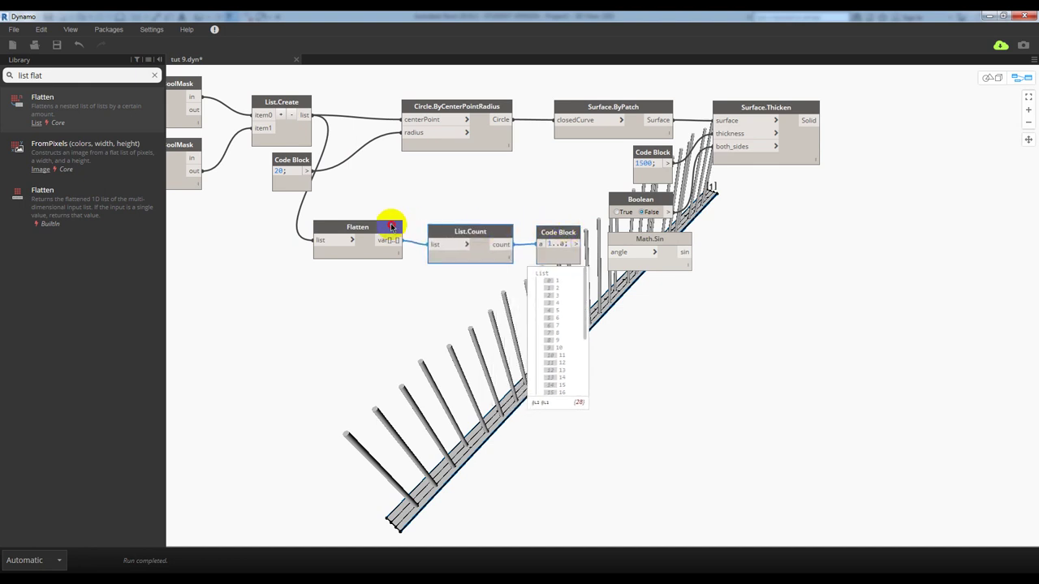
pyautogui.moveTo(383, 227); pyautogui.dragTo(389, 230)
pyautogui.moveTo(580, 216); pyautogui.dragTo(509, 208, button='middle')
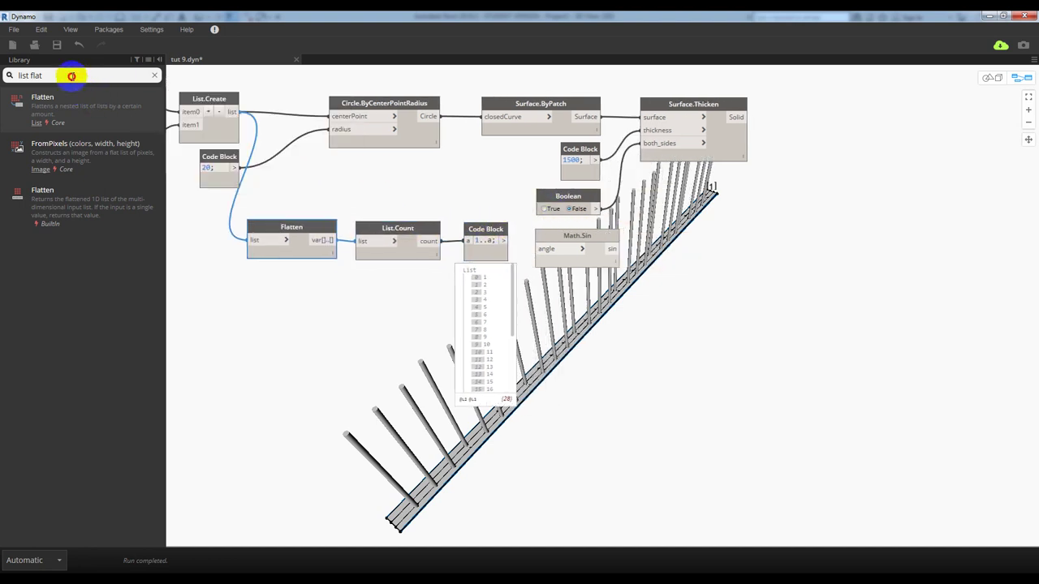
pyautogui.click(7, 75)
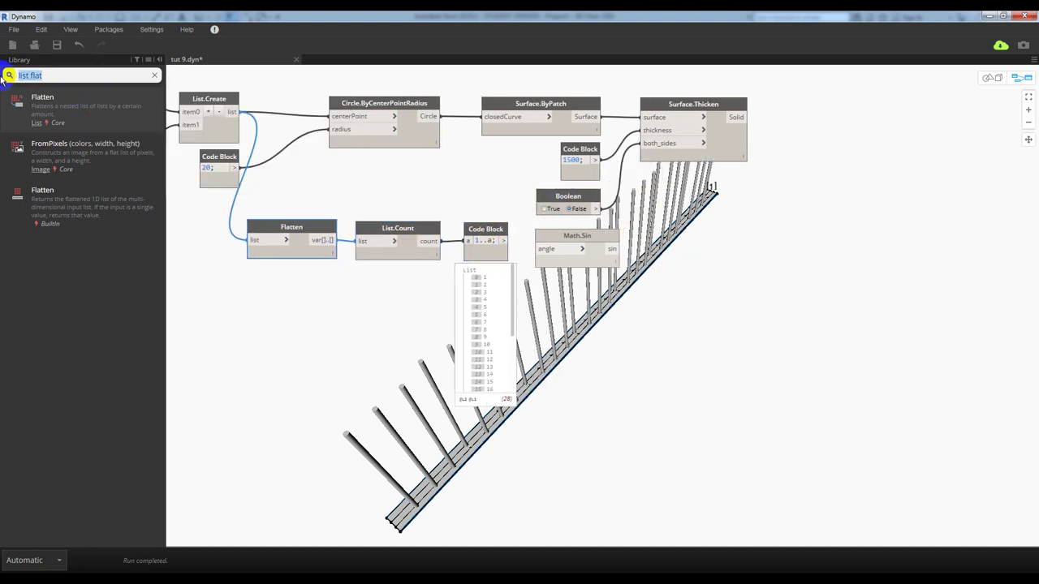
pyautogui.doubleClick(497, 241)
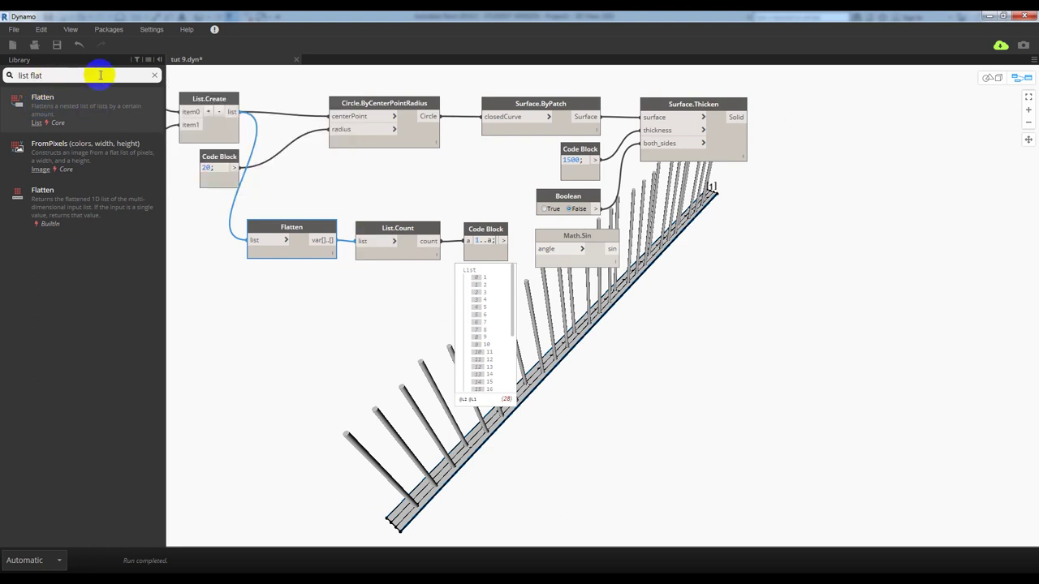
pyautogui.click(7, 75)
# - Add an 'a*30;' Code Block fed by the 1..a range
pyautogui.write('code')
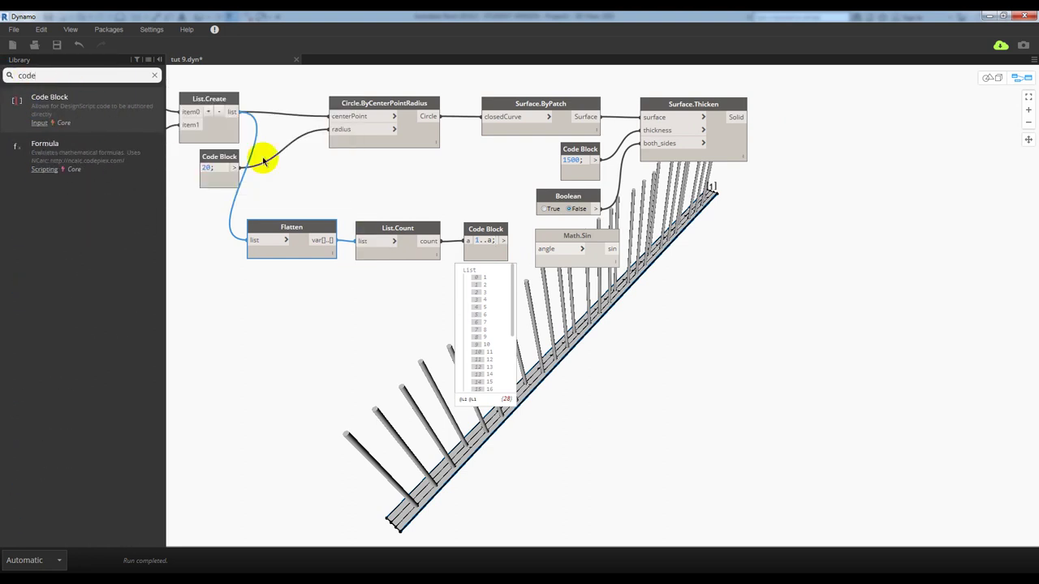
pyautogui.click(98, 97)
pyautogui.moveTo(567, 235); pyautogui.dragTo(679, 237)
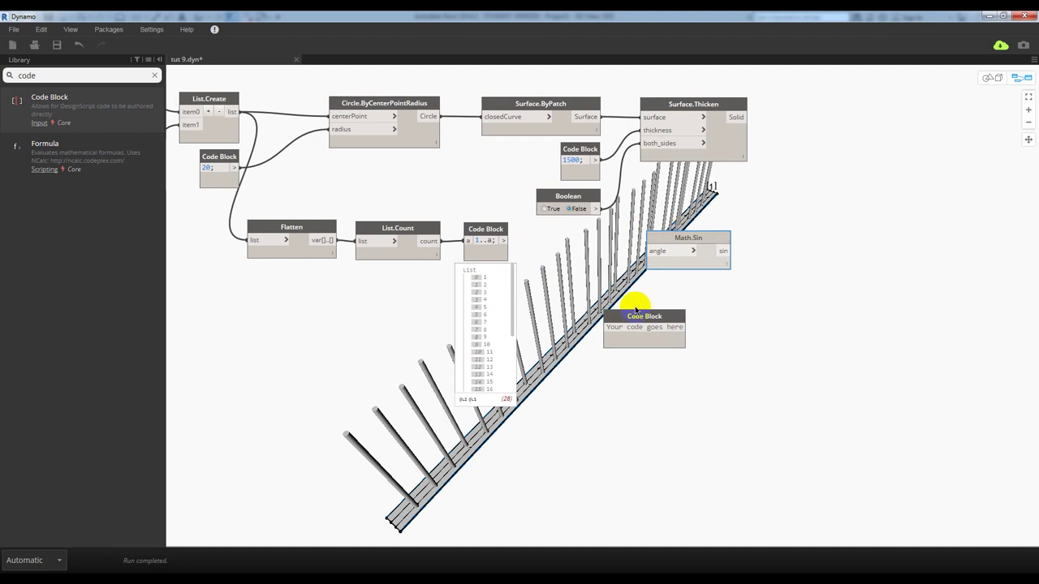
pyautogui.moveTo(630, 317); pyautogui.dragTo(566, 234)
pyautogui.doubleClick(558, 243)
pyautogui.write('a')
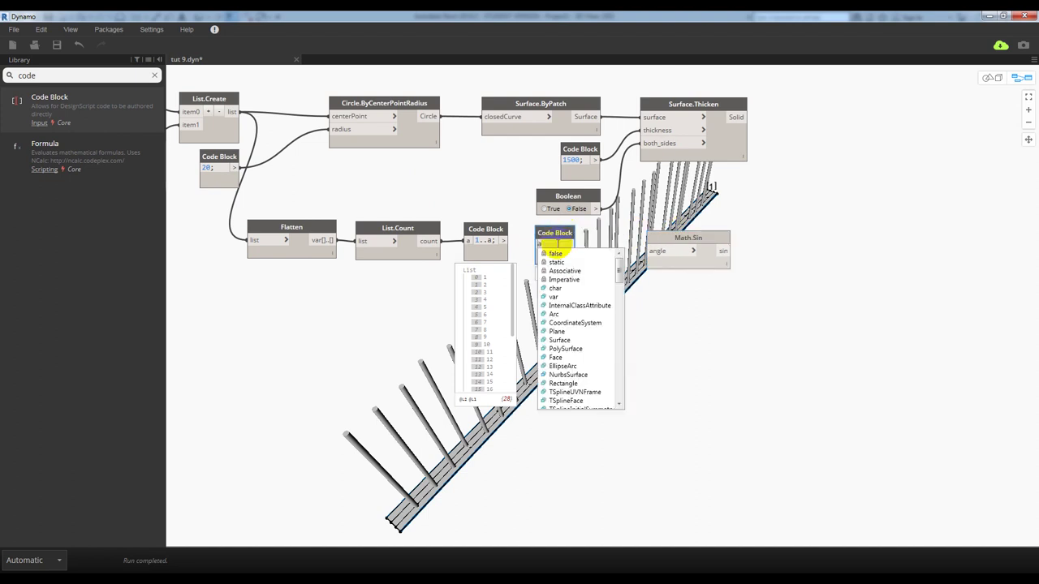
pyautogui.write('*30;')
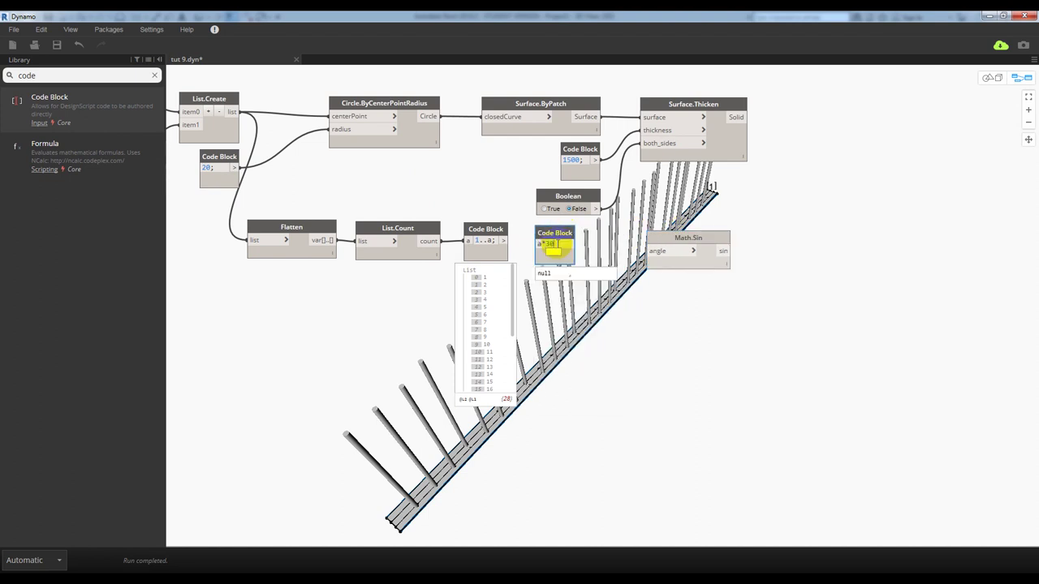
pyautogui.click(549, 304)
pyautogui.moveTo(503, 241); pyautogui.dragTo(539, 244)
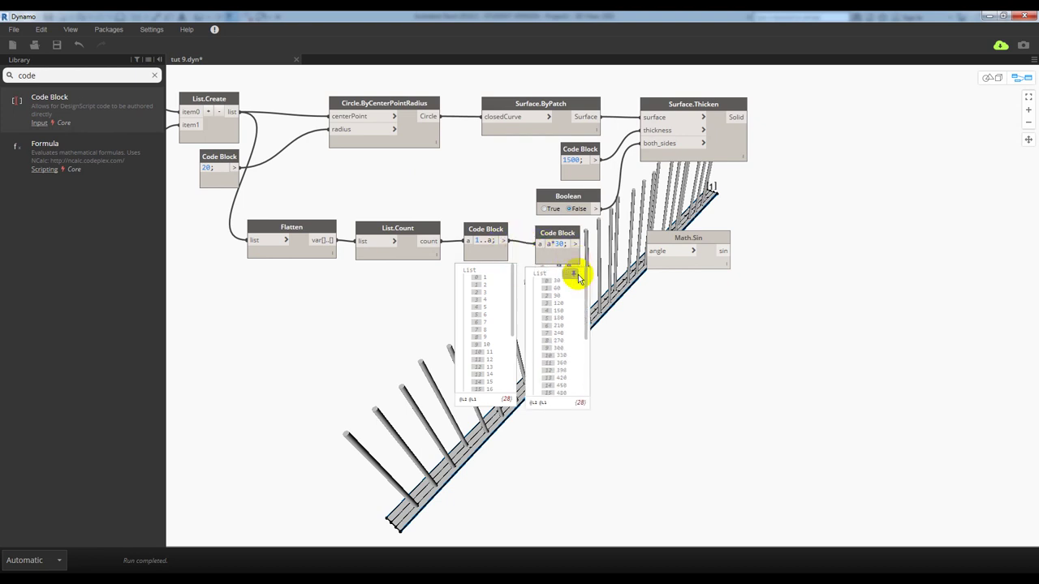
# - Change the multiplier expression to 'a*15;' giving angles 15, 30, 45…
pyautogui.click(566, 237)
pyautogui.moveTo(566, 236); pyautogui.dragTo(568, 230)
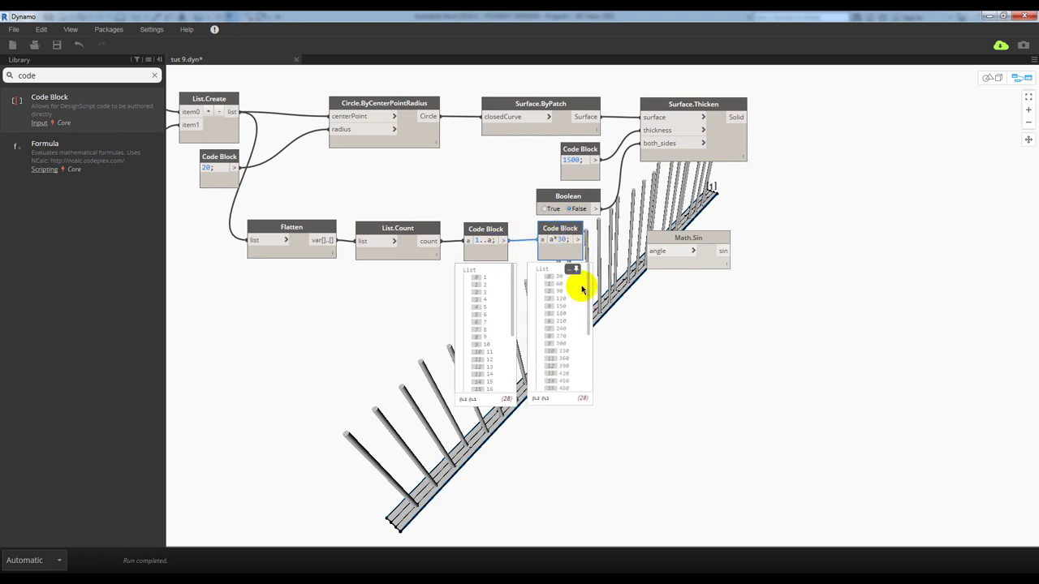
pyautogui.doubleClick(565, 239)
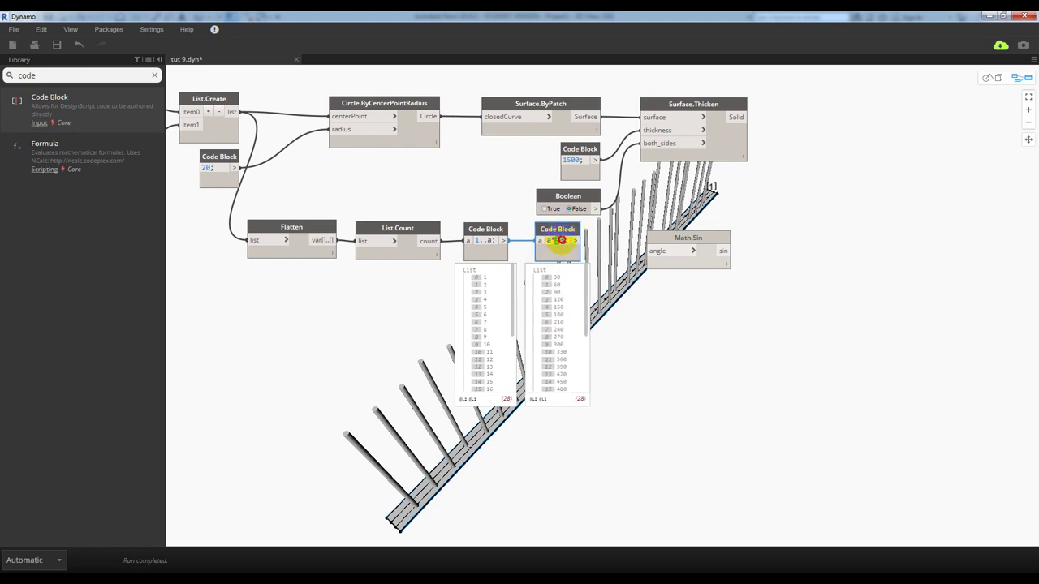
pyautogui.write('15')
pyautogui.click(679, 322)
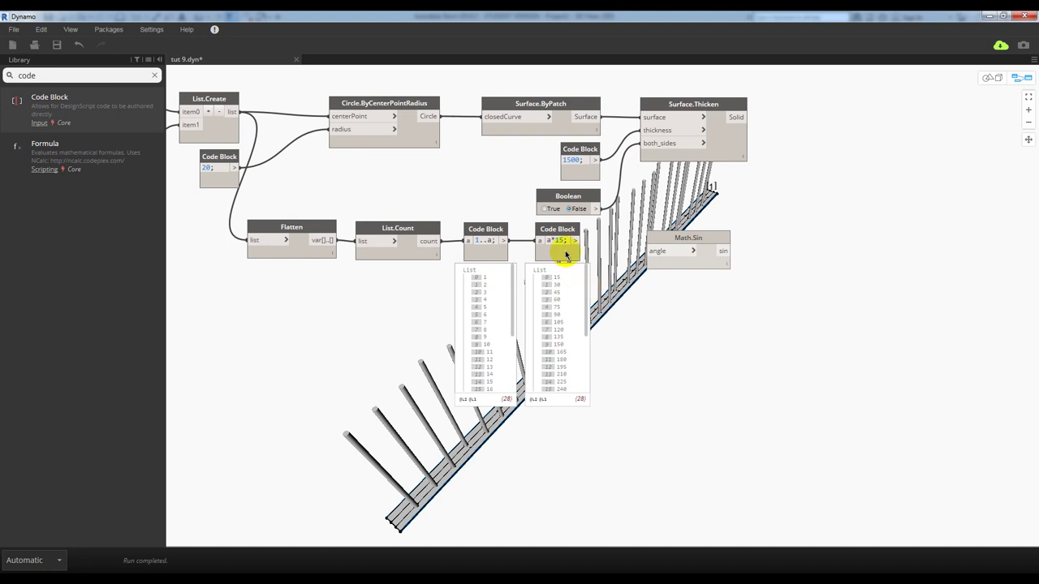
pyautogui.click(568, 272)
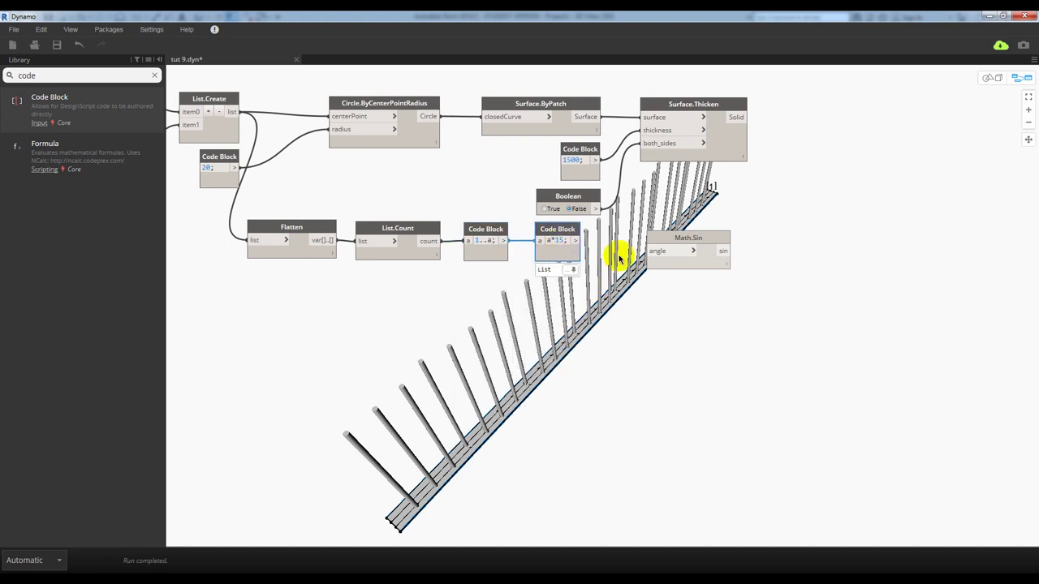
# - Feed the a*15 angles into Math.Sin, giving 28 sine values between 1 and -1
pyautogui.moveTo(699, 251); pyautogui.dragTo(692, 241)
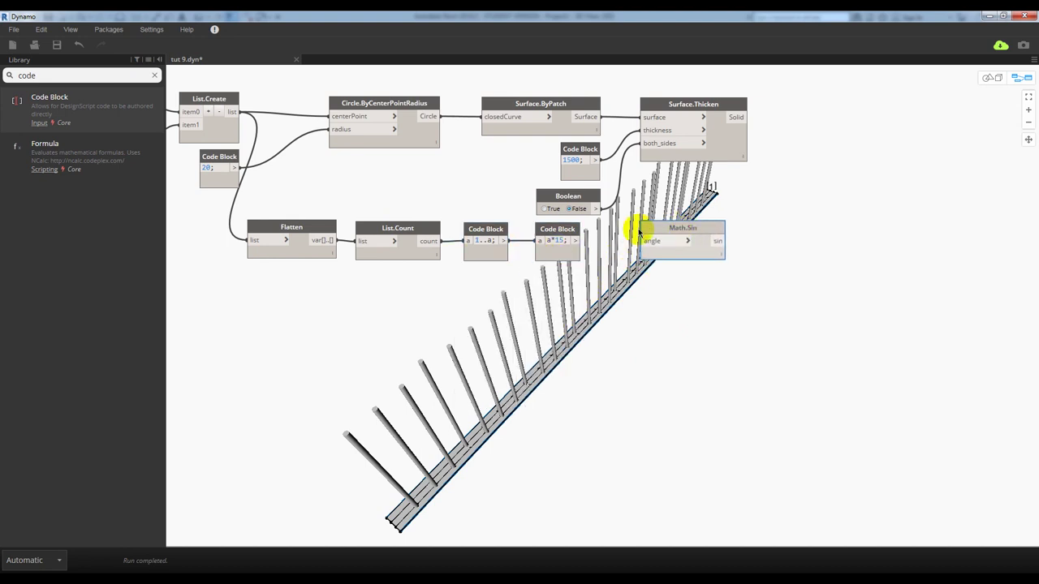
pyautogui.moveTo(573, 242); pyautogui.dragTo(647, 241)
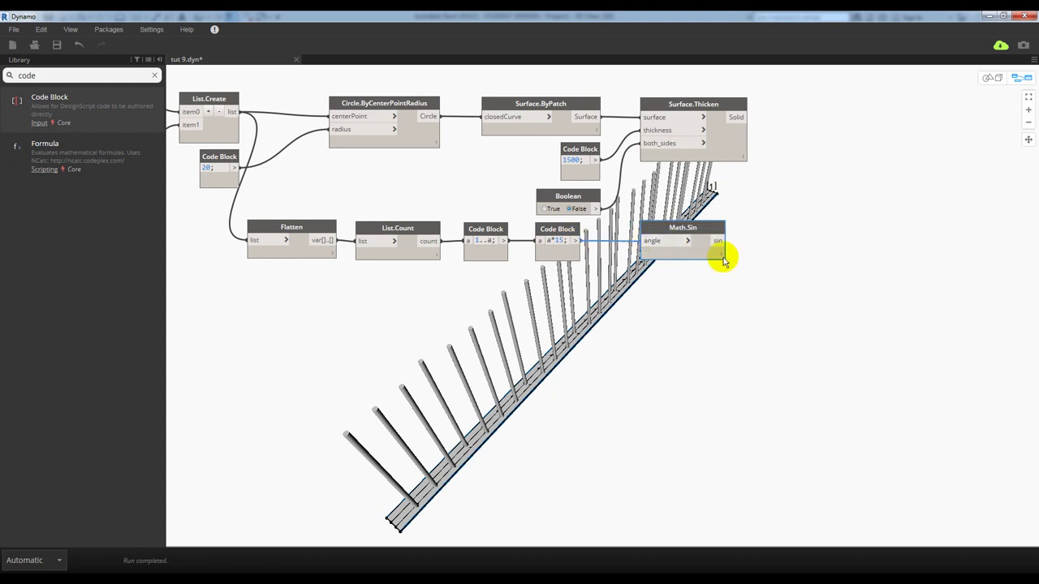
pyautogui.scroll(-1, 725, 298)
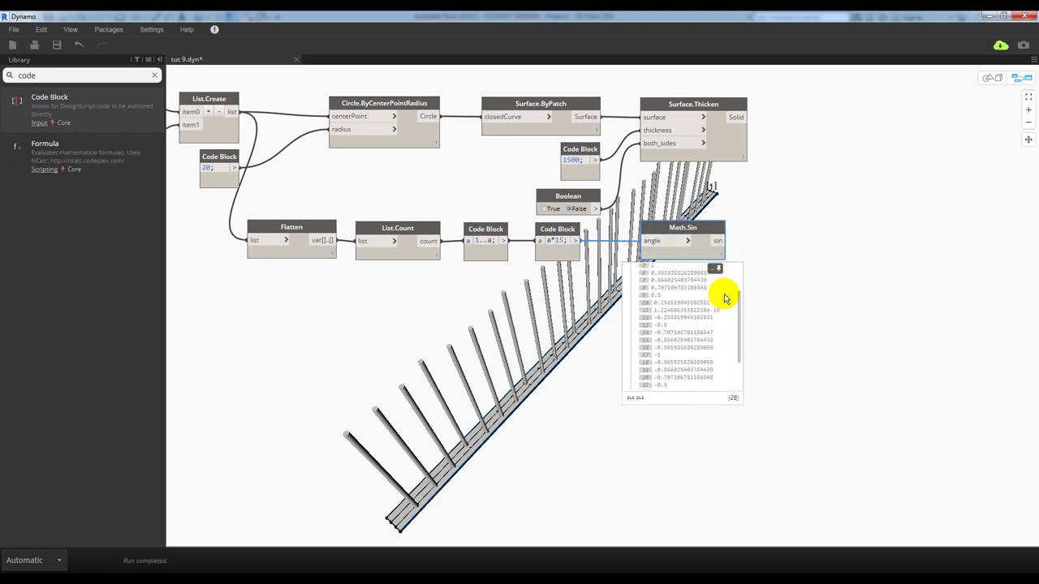
pyautogui.scroll(-3, 725, 299)
pyautogui.scroll(4, 725, 300)
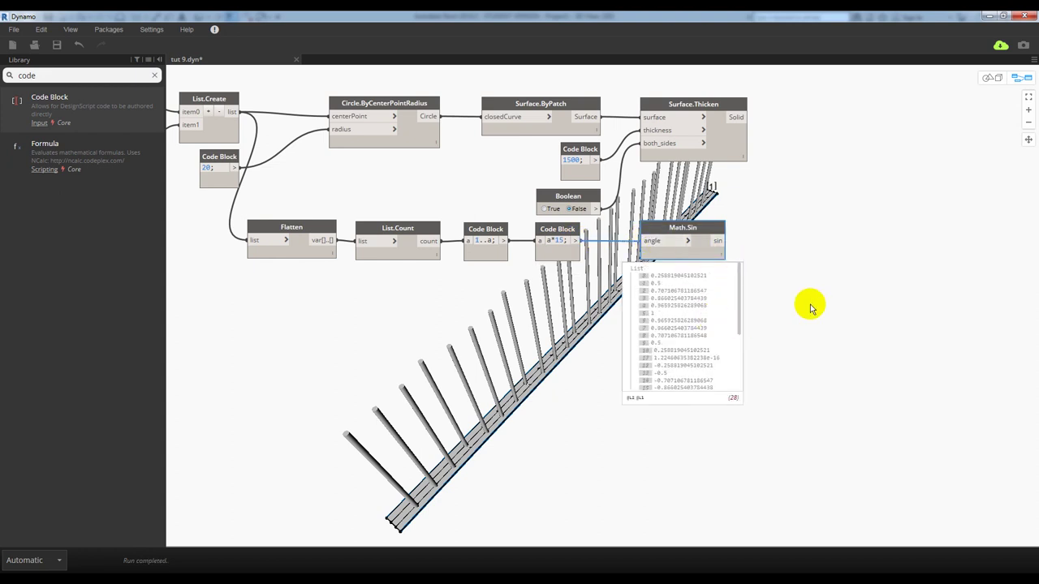
pyautogui.moveTo(807, 301); pyautogui.dragTo(668, 287, button='middle')
pyautogui.scroll(-1, 548, 290)
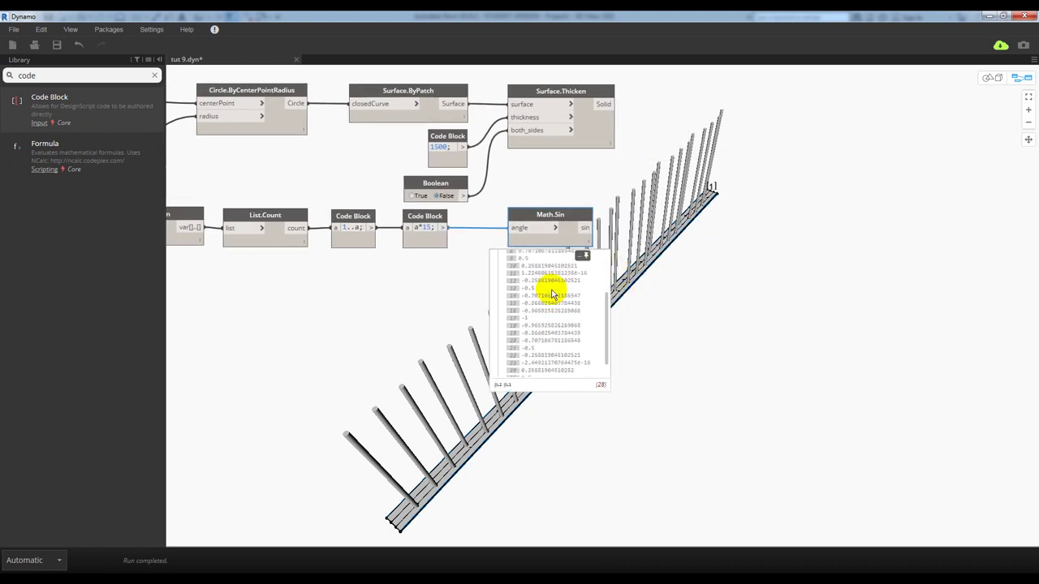
pyautogui.scroll(-1, 560, 304)
pyautogui.scroll(-1, 572, 313)
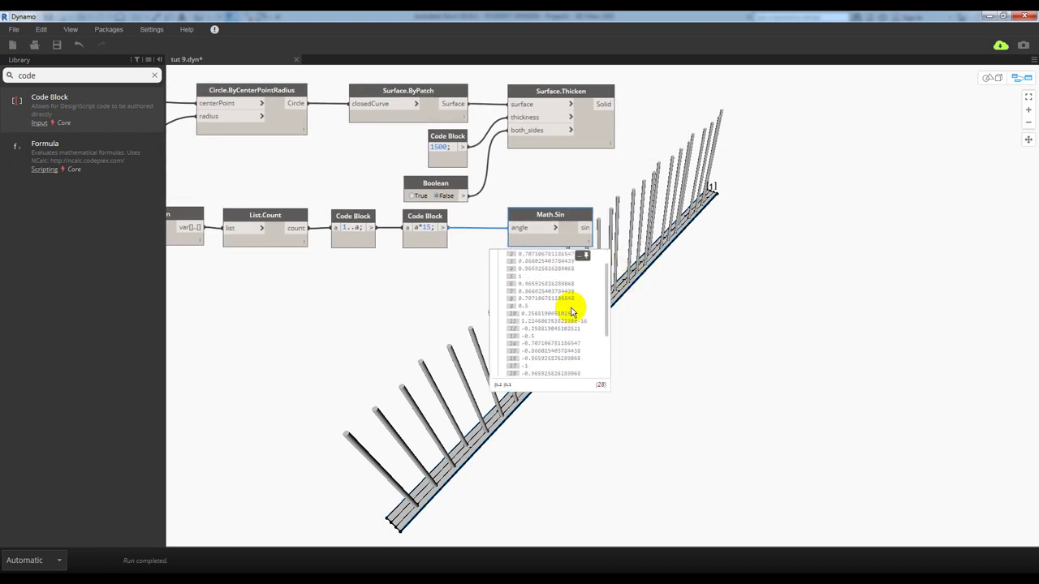
pyautogui.scroll(-2, 572, 313)
pyautogui.scroll(-1, 574, 313)
pyautogui.scroll(-1, 574, 314)
pyautogui.scroll(-2, 574, 315)
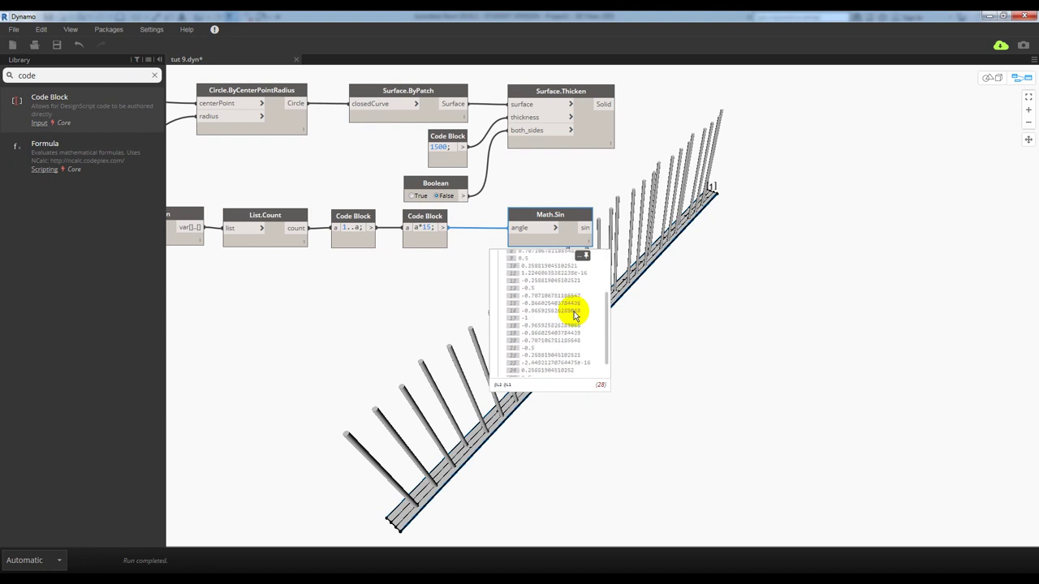
pyautogui.scroll(-1, 574, 317)
pyautogui.scroll(4, 574, 320)
pyautogui.scroll(-2, 572, 319)
pyautogui.scroll(-2, 568, 318)
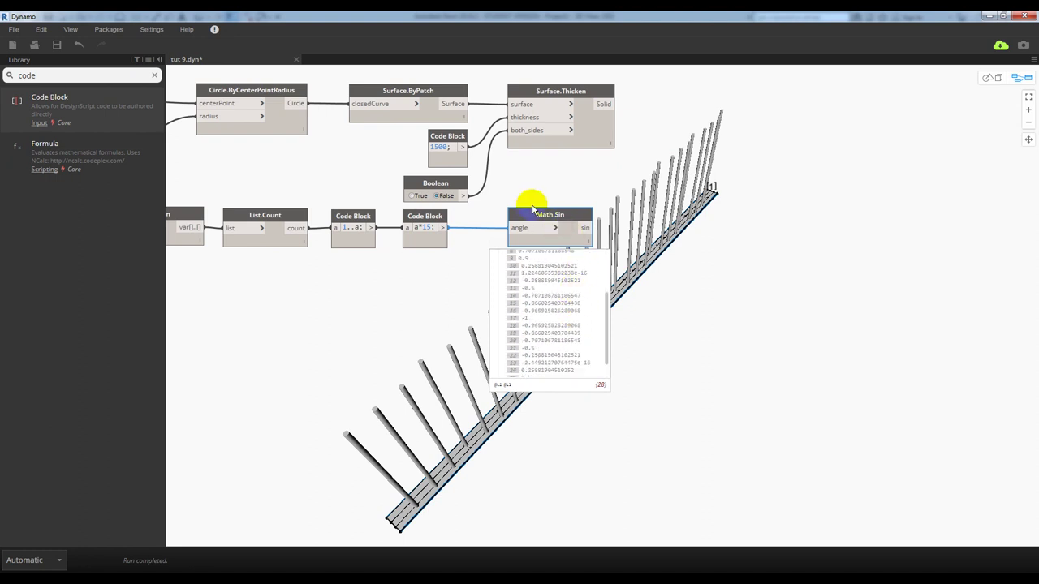
pyautogui.moveTo(528, 214); pyautogui.dragTo(528, 216)
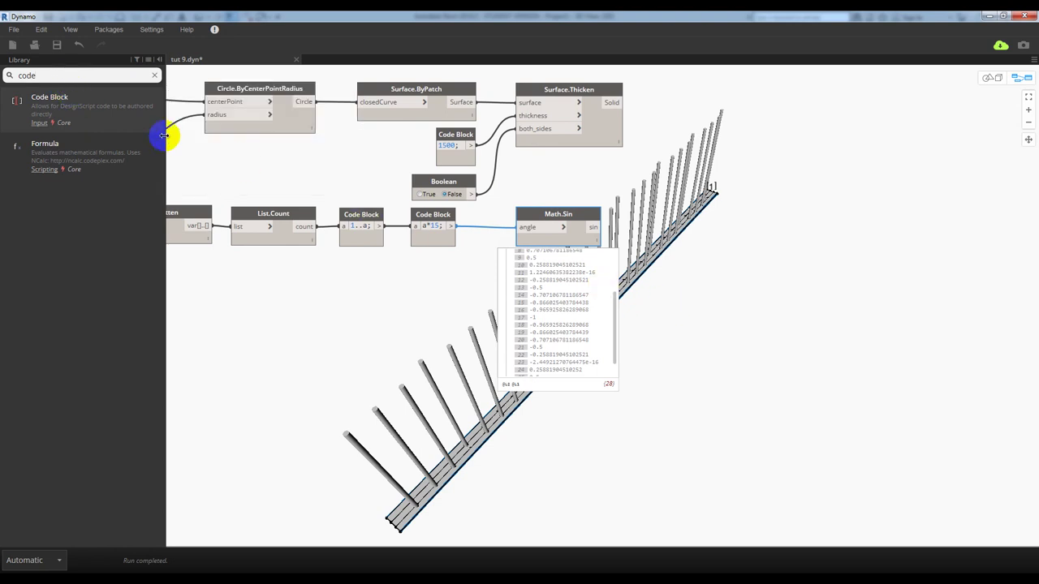
# - Place a new empty Code Block to the right of Math.Sin
pyautogui.moveTo(108, 118)
pyautogui.mouseDown()
pyautogui.moveTo(641, 322)
pyautogui.moveTo(668, 211)
pyautogui.mouseUp()
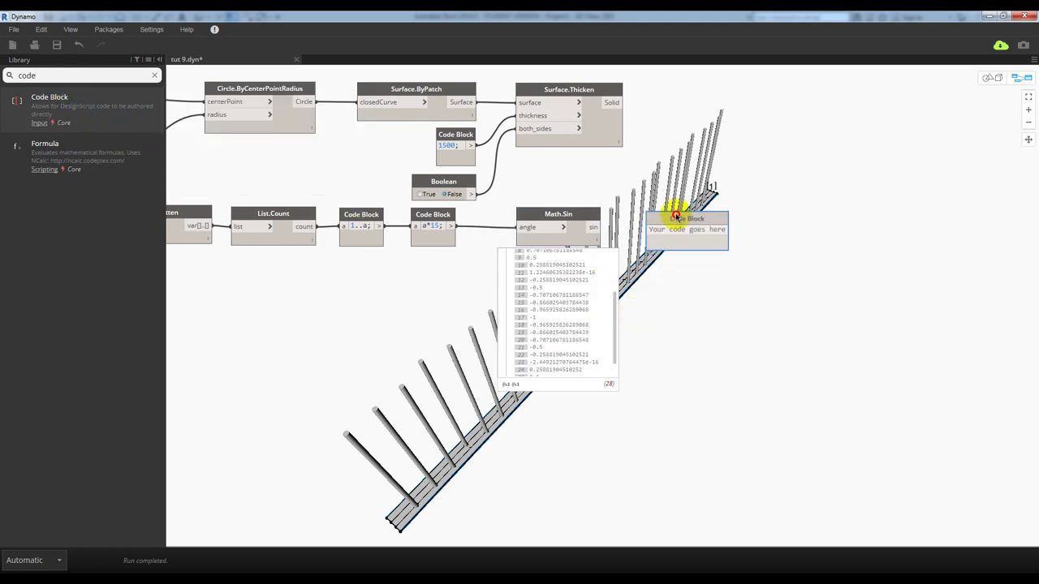
pyautogui.write('15')
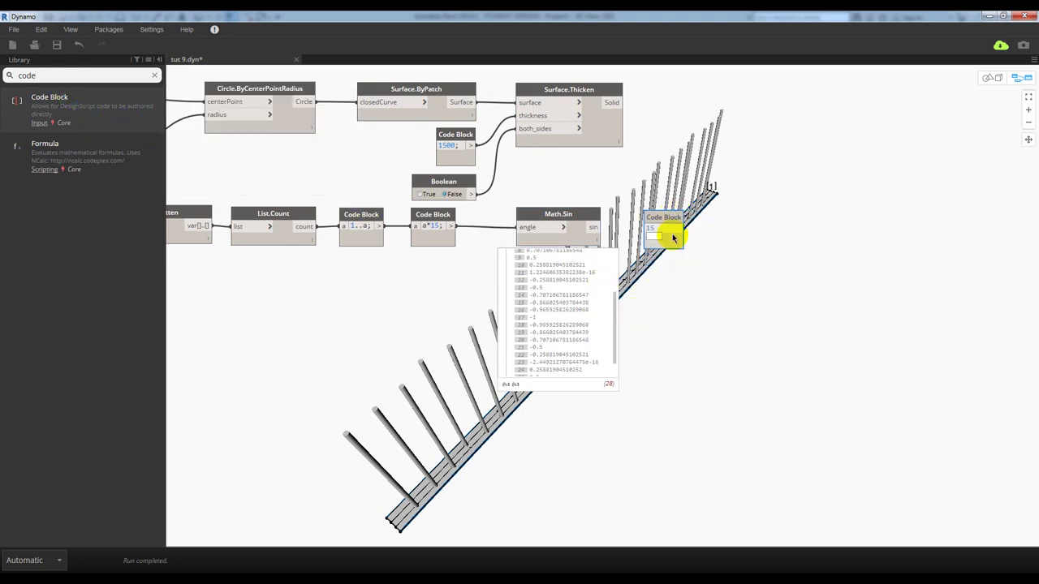
pyautogui.press('BackSpace')
pyautogui.press('BackSpace')
# - Write 'a = 1500+300*Math.Sin(b);' in the Code Block with Math.Sin's output as b
pyautogui.write('a')
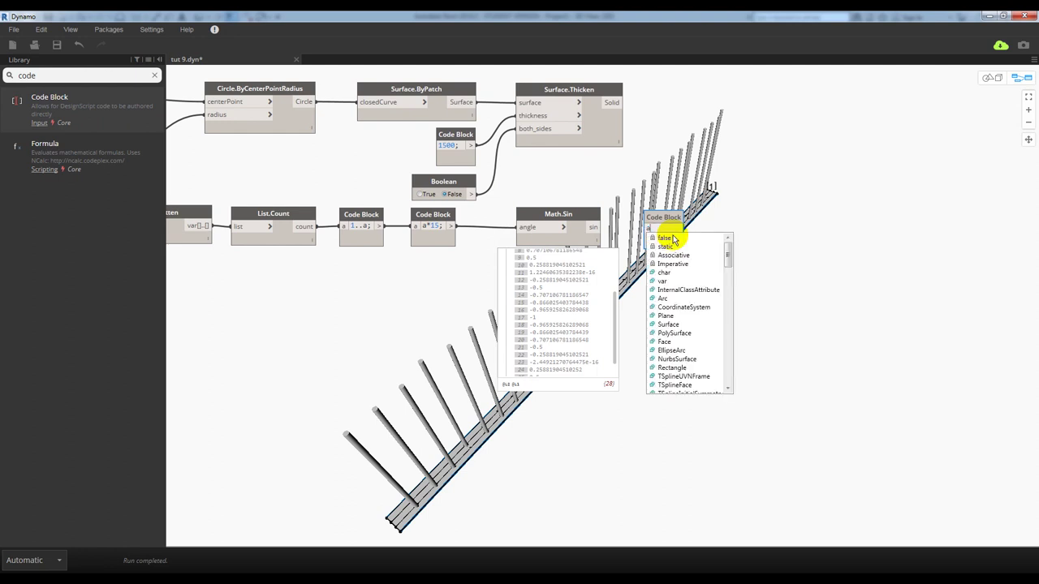
pyautogui.write('=1500')
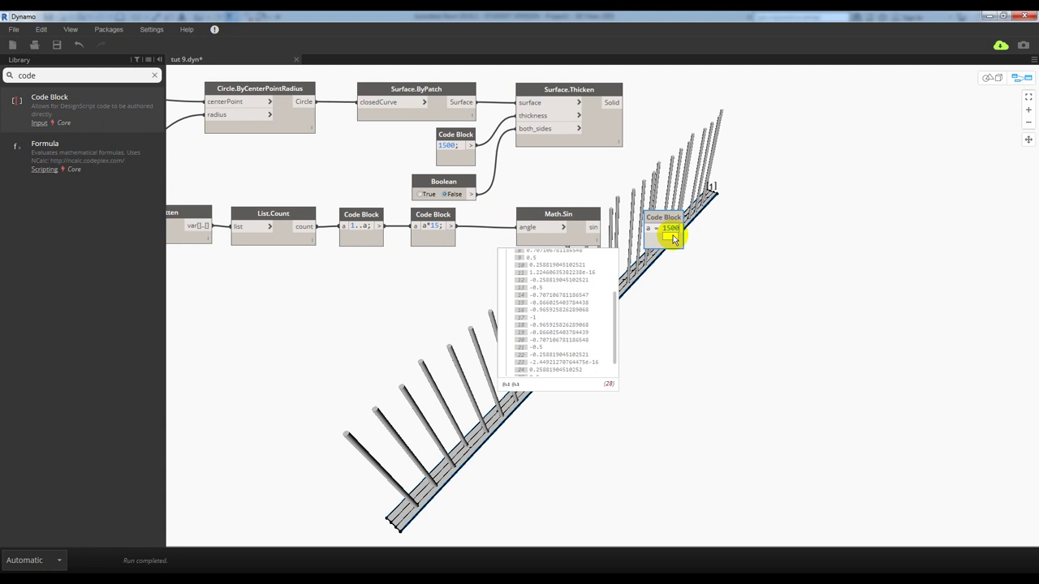
pyautogui.write(';')
pyautogui.write('sin')
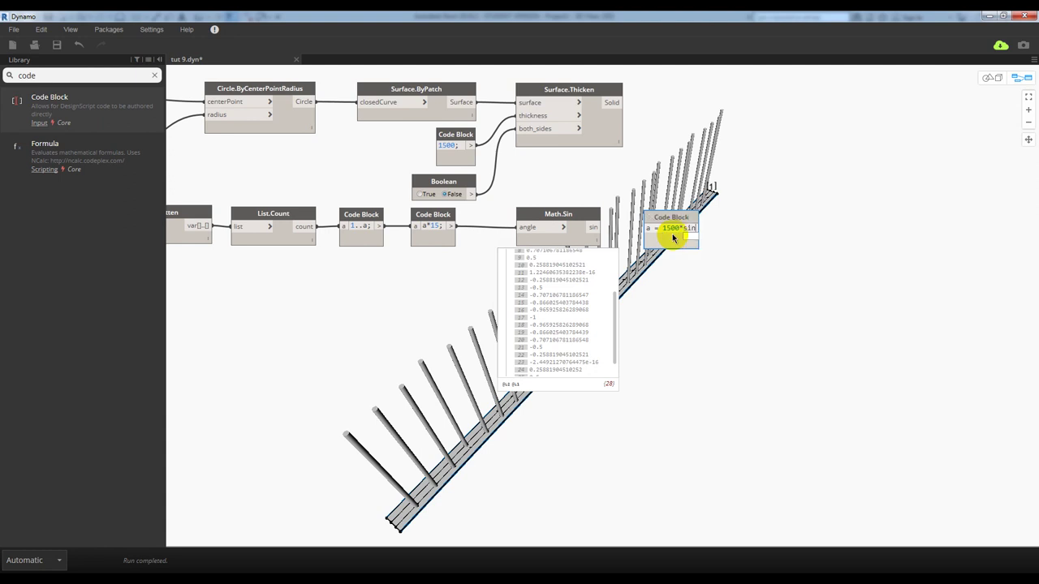
pyautogui.write('(b')
pyautogui.press('BackSpace')
pyautogui.press('BackSpace')
pyautogui.press('BackSpace')
pyautogui.write('Math')
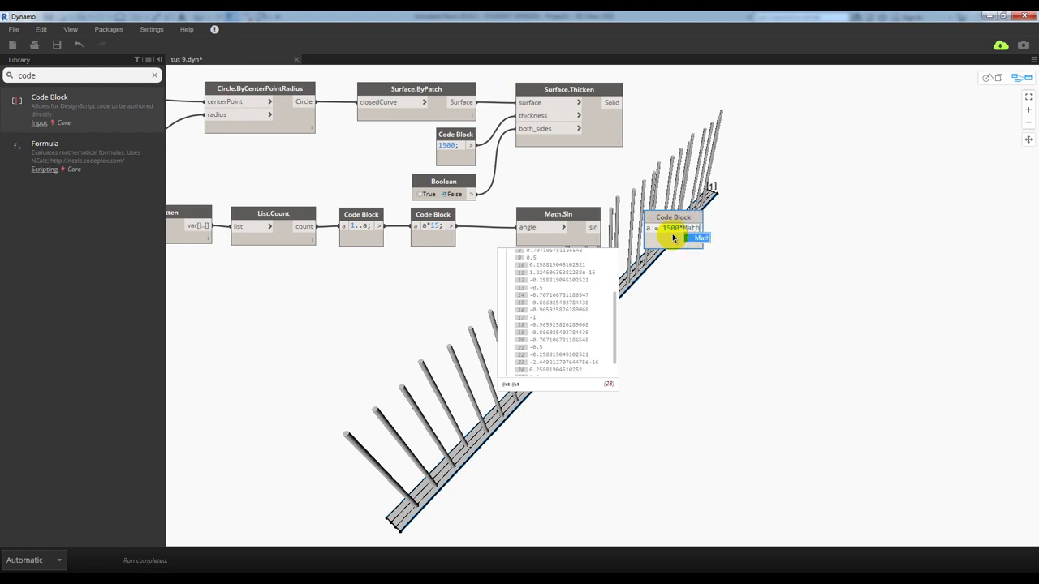
pyautogui.write('.Sin')
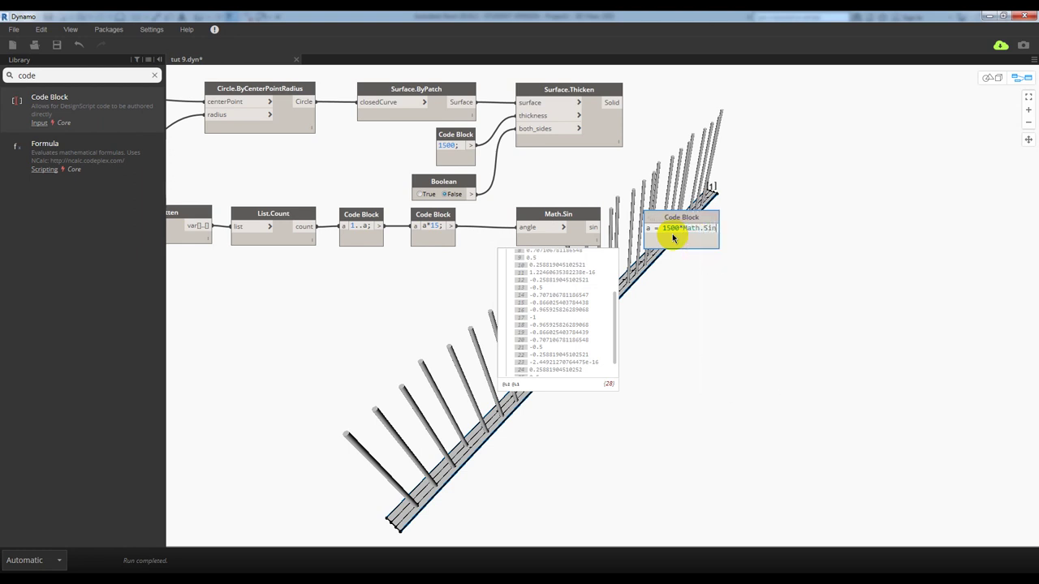
pyautogui.write('(b)')
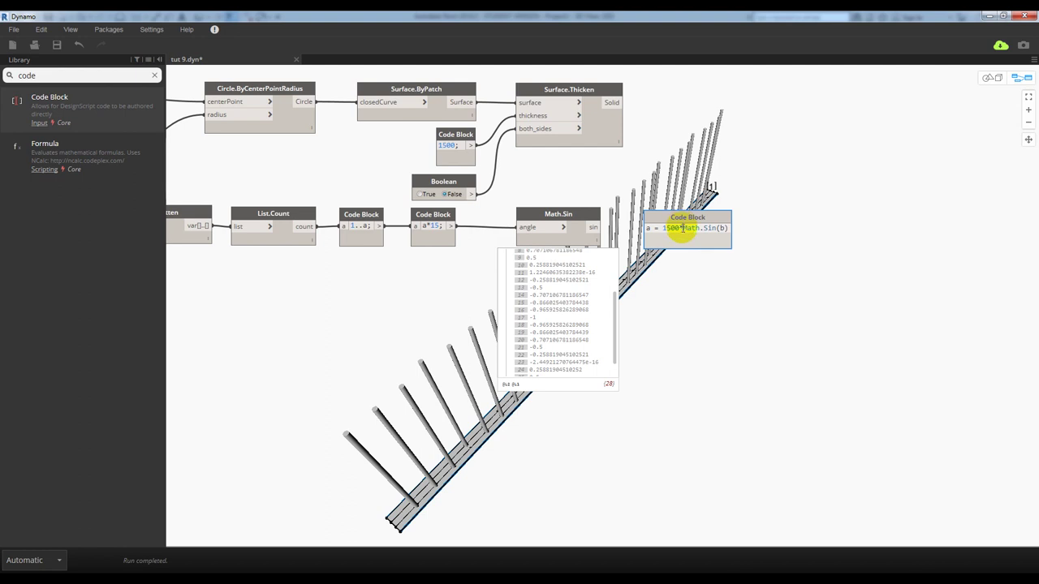
pyautogui.click(683, 228)
pyautogui.press('BackSpace')
pyautogui.write('+')
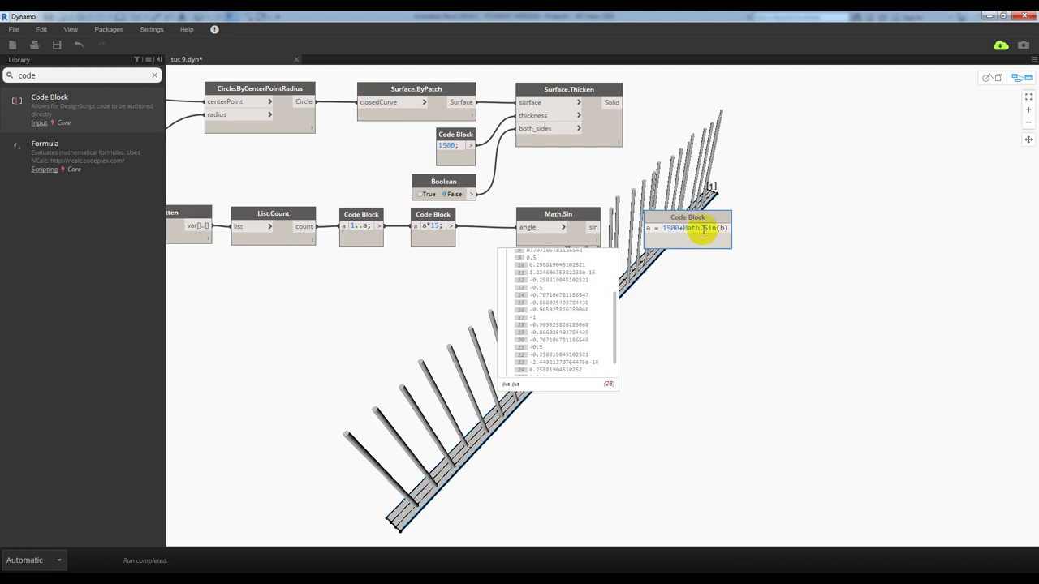
pyautogui.write('300')
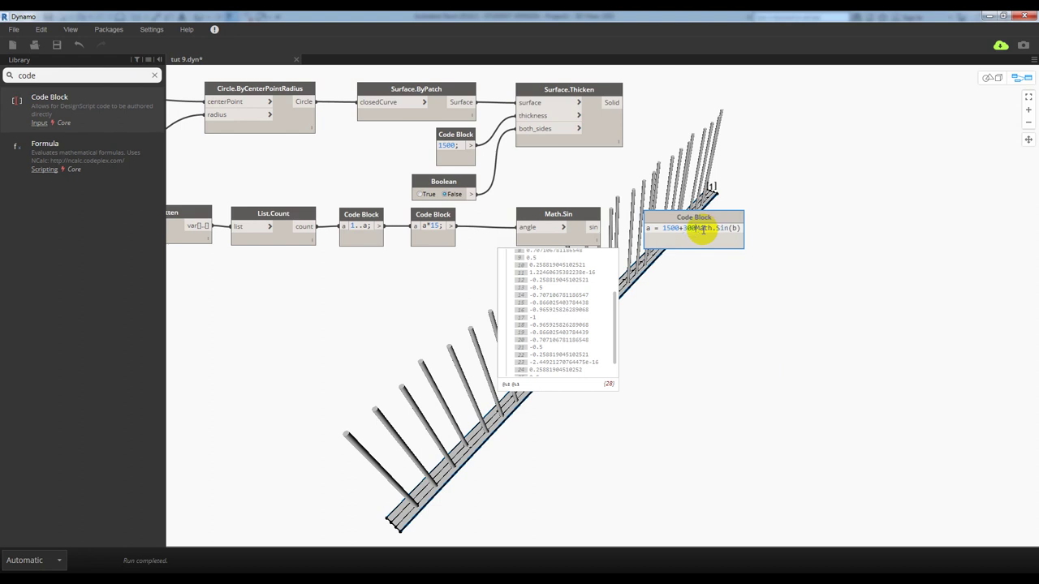
pyautogui.write('*')
pyautogui.click(822, 235)
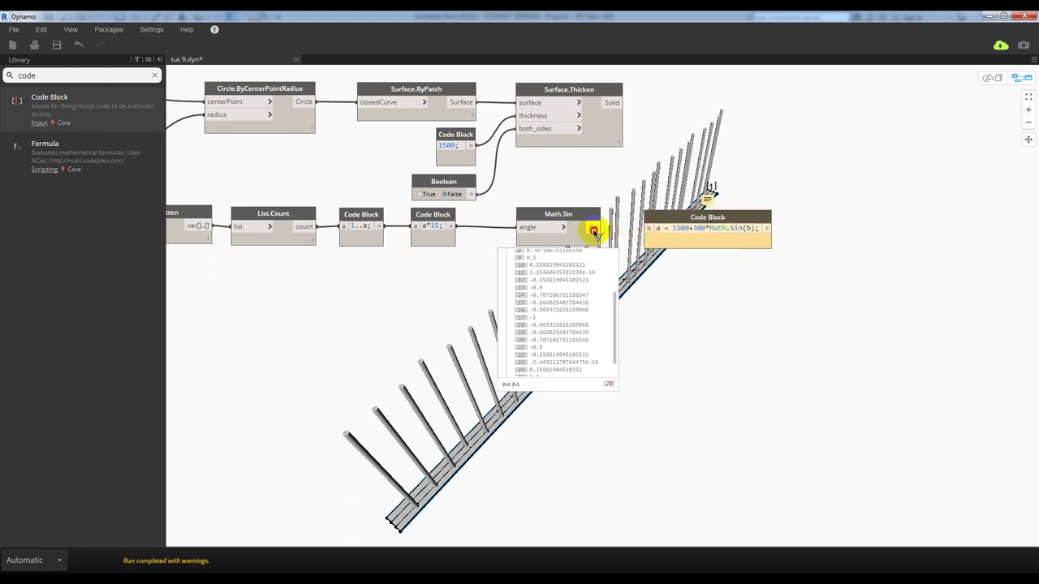
pyautogui.moveTo(594, 233); pyautogui.dragTo(648, 228)
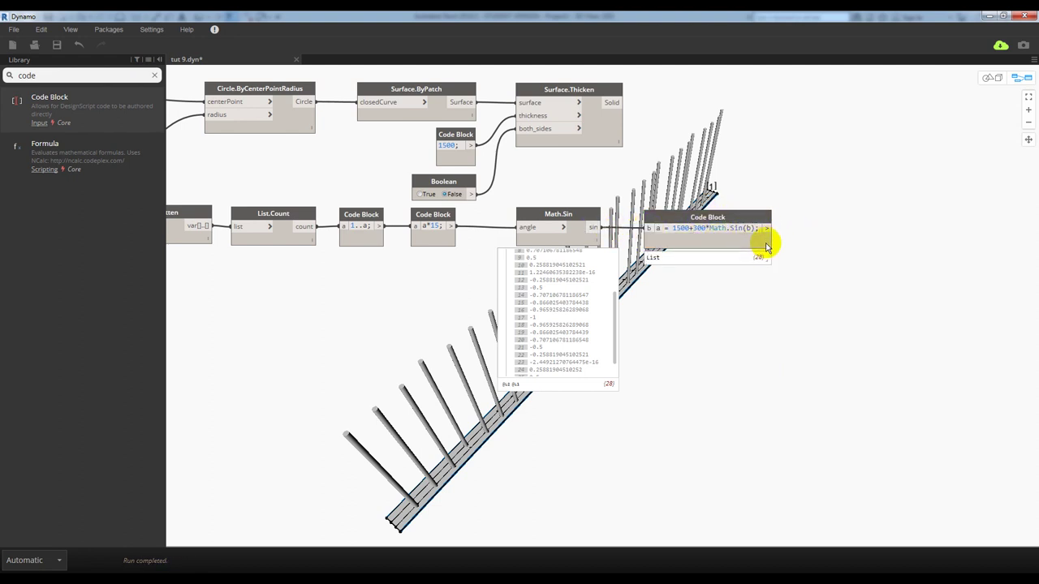
# - Raise the formula's amplitude from 300 to 3000
pyautogui.moveTo(706, 257)
pyautogui.scroll(-4, 721, 292)
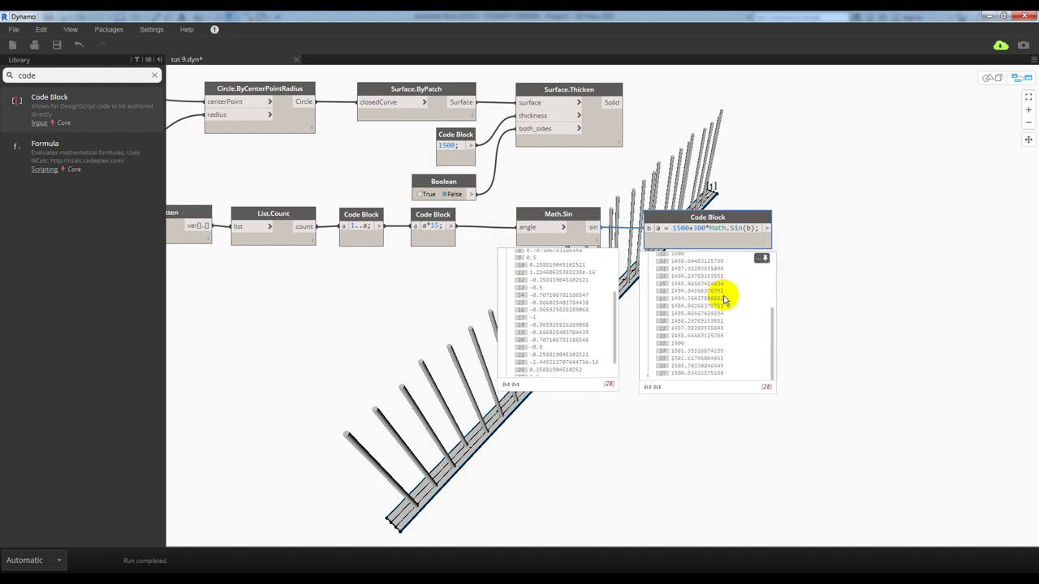
pyautogui.scroll(4, 724, 299)
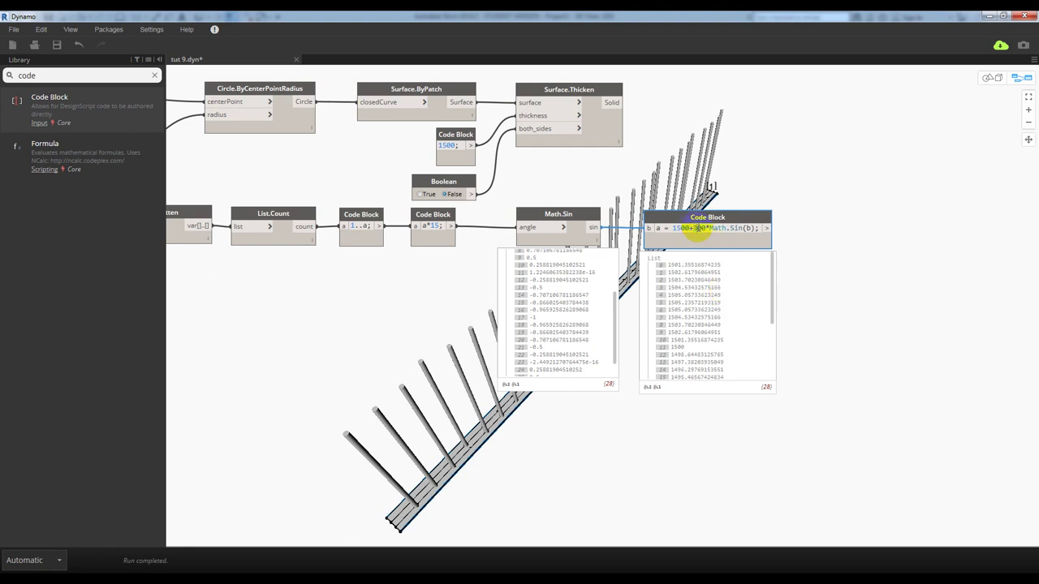
pyautogui.write('0')
pyautogui.click(860, 244)
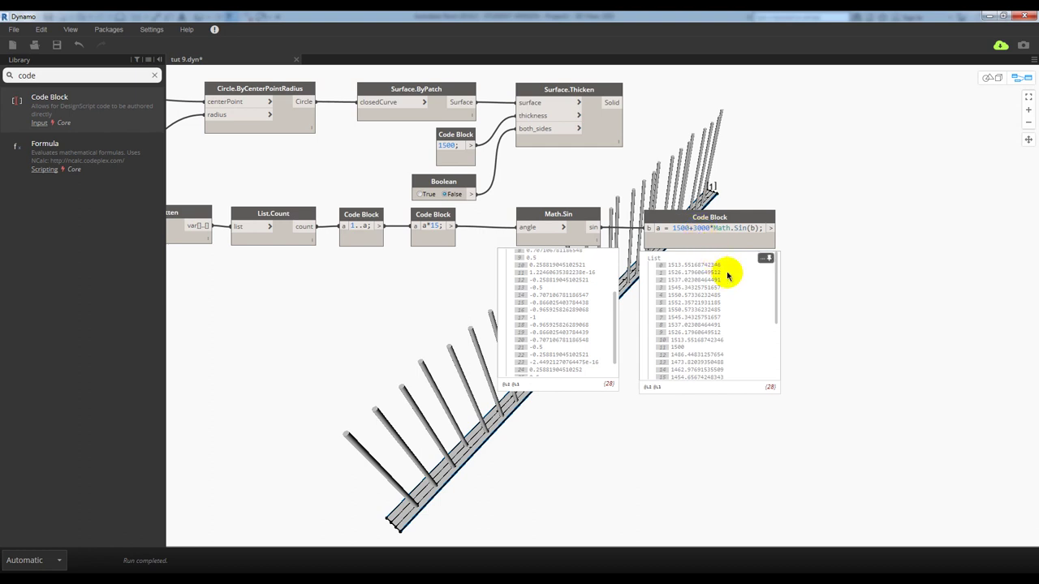
# - Try amplitude 30000, then settle on 10000 and review the 28 preview values
pyautogui.scroll(-3, 739, 288)
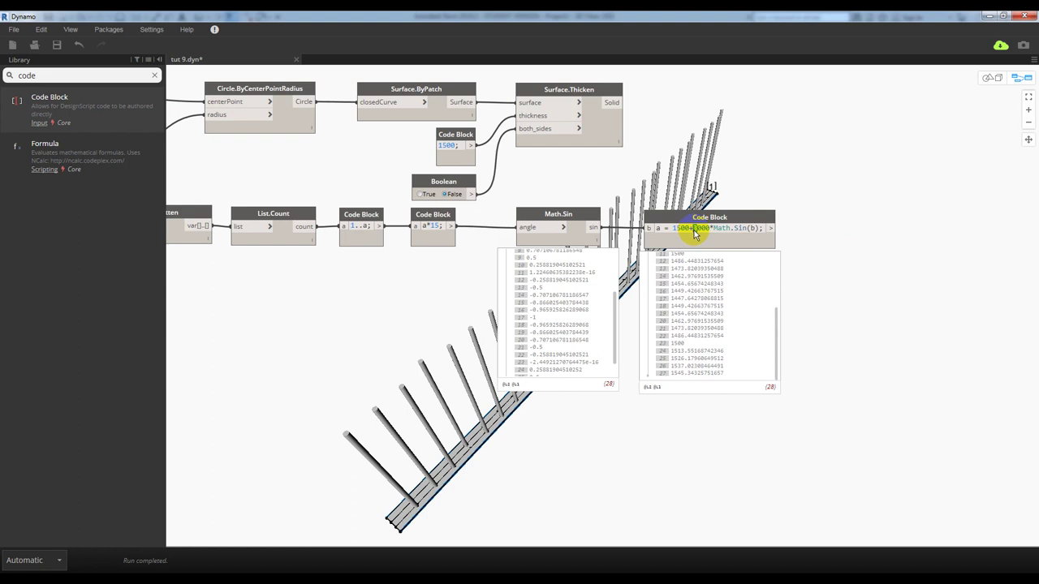
pyautogui.write('0')
pyautogui.click(832, 261)
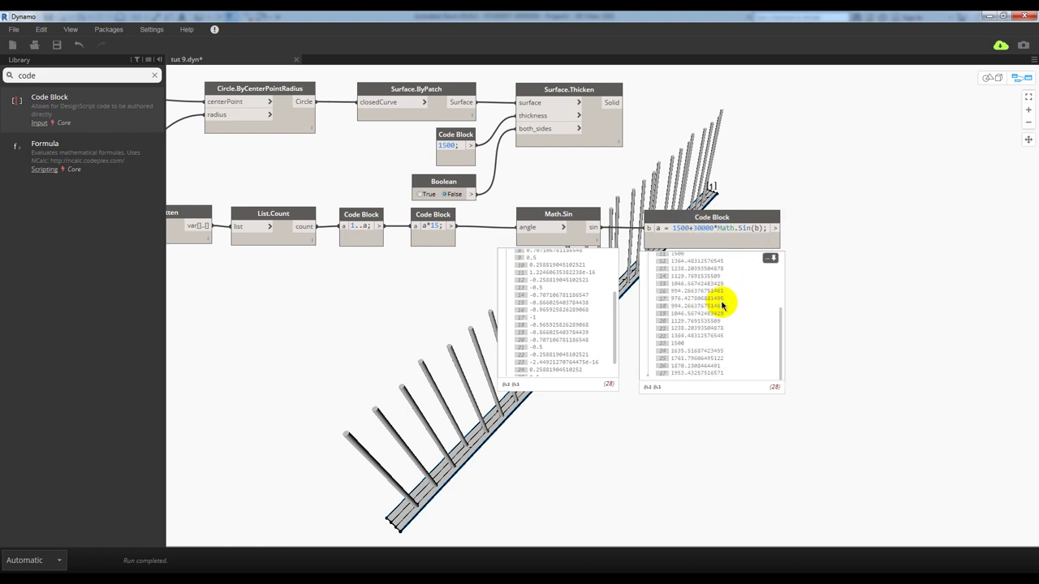
pyautogui.scroll(4, 719, 306)
pyautogui.scroll(-3, 719, 306)
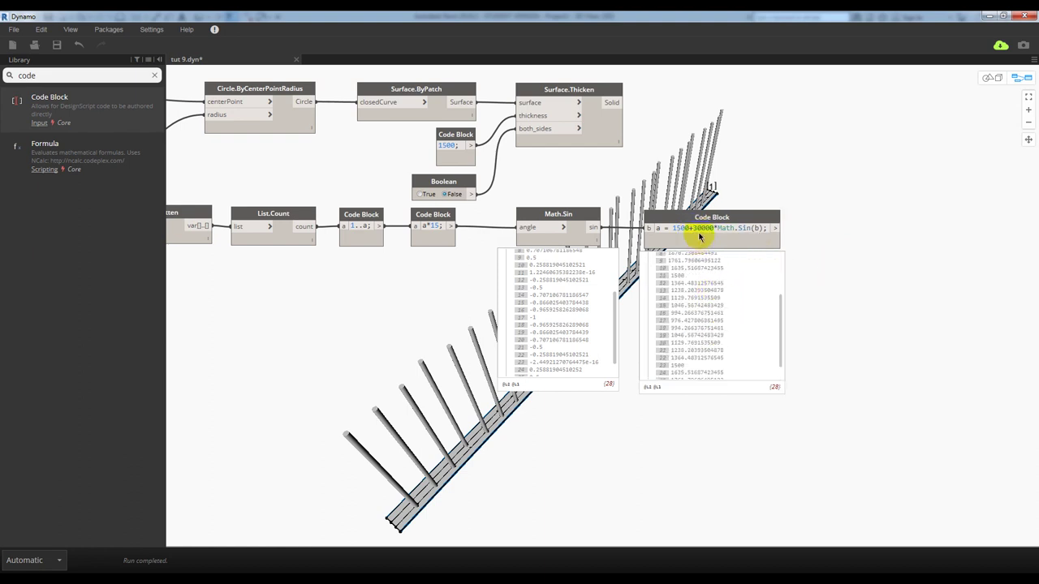
pyautogui.write('1')
pyautogui.click(816, 266)
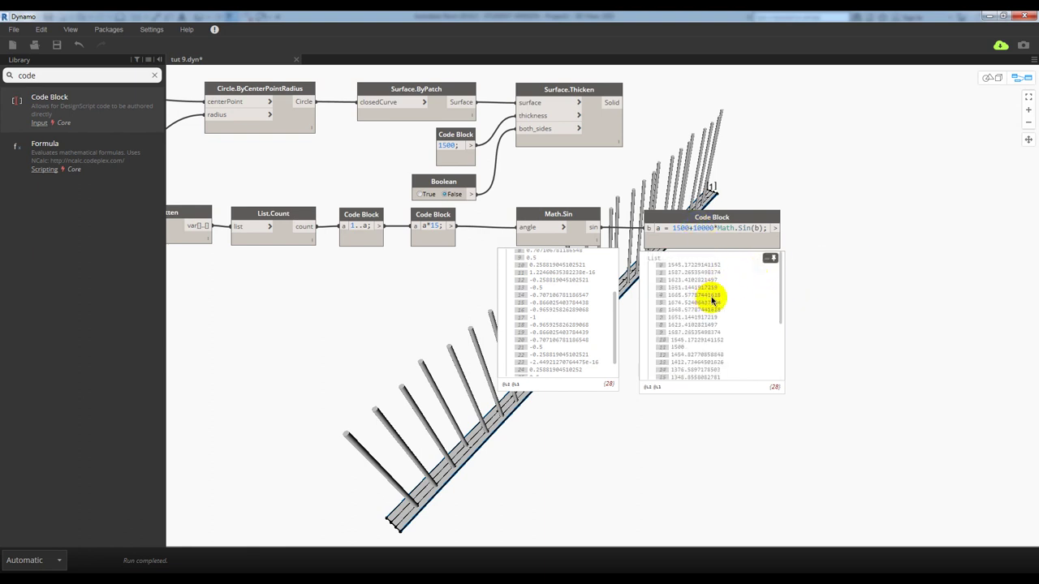
pyautogui.scroll(-3, 712, 301)
pyautogui.moveTo(818, 287)
pyautogui.mouseDown(button='middle')
pyautogui.moveTo(642, 289)
pyautogui.moveTo(387, 248)
pyautogui.mouseUp(button='middle')
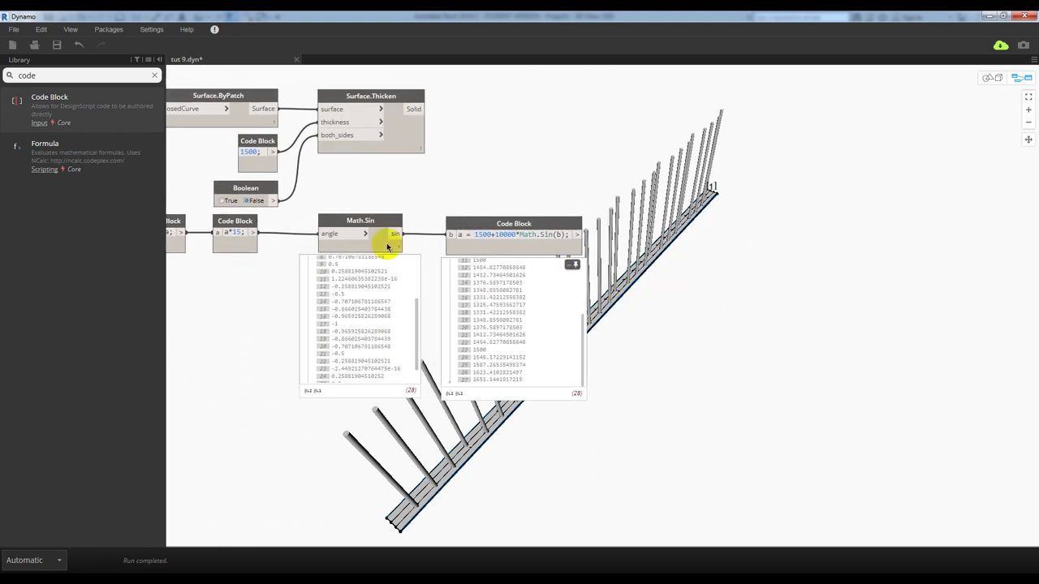
pyautogui.moveTo(568, 186); pyautogui.dragTo(455, 214, button='middle')
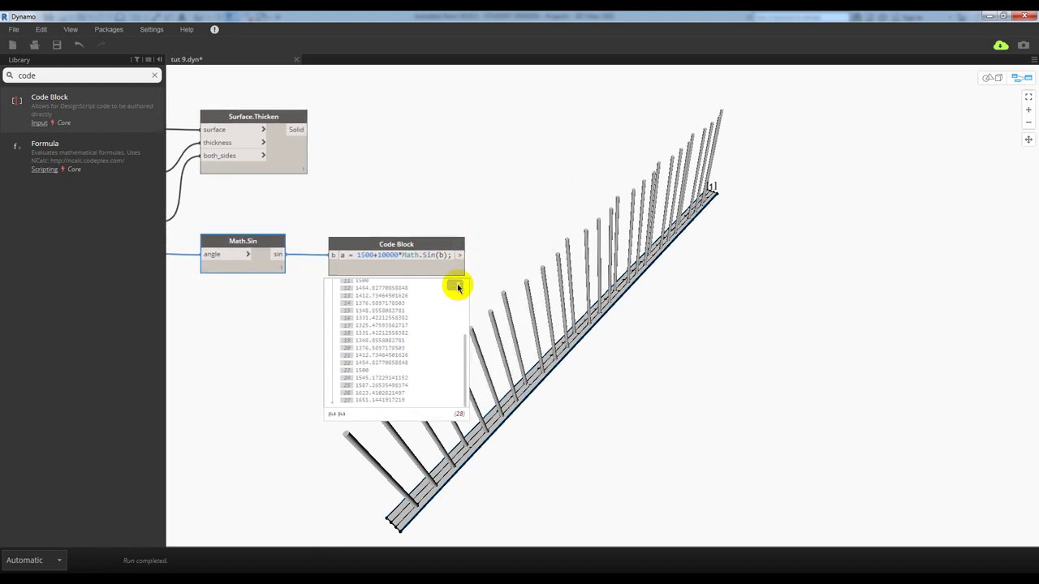
# - Collapse the sine block's preview and move Surface.Thicken further right
pyautogui.click(461, 258)
pyautogui.scroll(-3, 467, 234)
pyautogui.moveTo(331, 157); pyautogui.dragTo(528, 158)
pyautogui.moveTo(417, 143); pyautogui.dragTo(484, 167, button='middle')
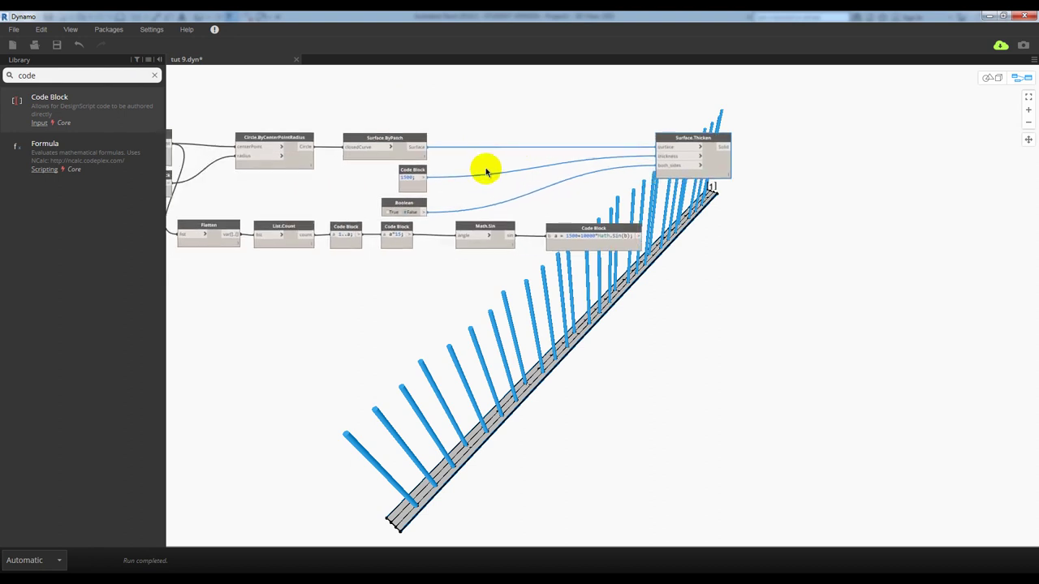
pyautogui.moveTo(520, 255); pyautogui.dragTo(509, 262, button='middle')
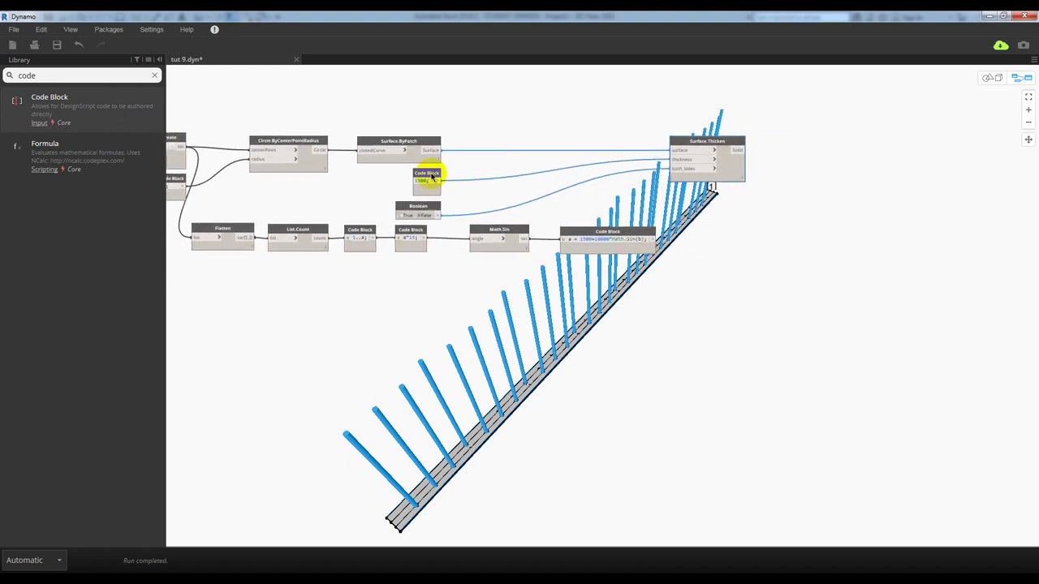
# - Delete the 1500 Code Block and feed the sine formula into Surface.Thicken's thickness
pyautogui.click(439, 182)
pyautogui.rightClick(439, 182)
pyautogui.click(456, 180)
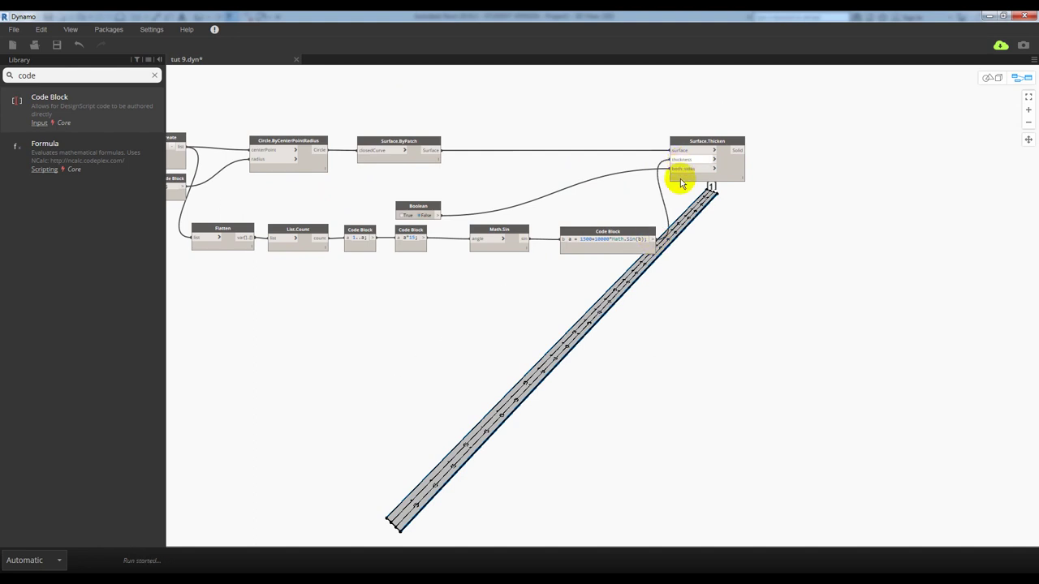
pyautogui.moveTo(742, 292)
pyautogui.mouseDown(button='middle')
pyautogui.moveTo(650, 232)
pyautogui.moveTo(626, 189)
pyautogui.mouseUp(button='middle')
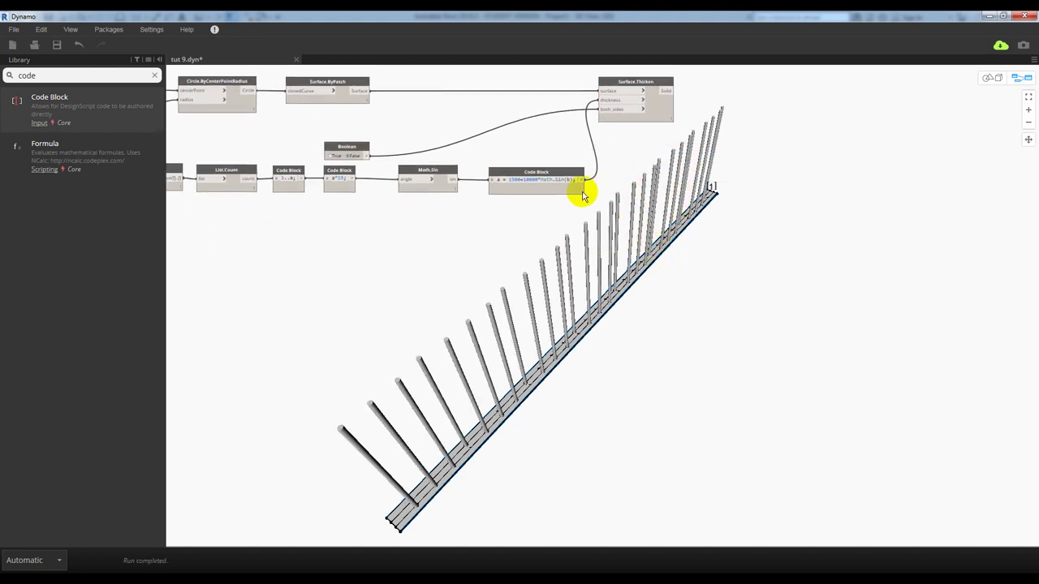
pyautogui.scroll(3, 625, 232)
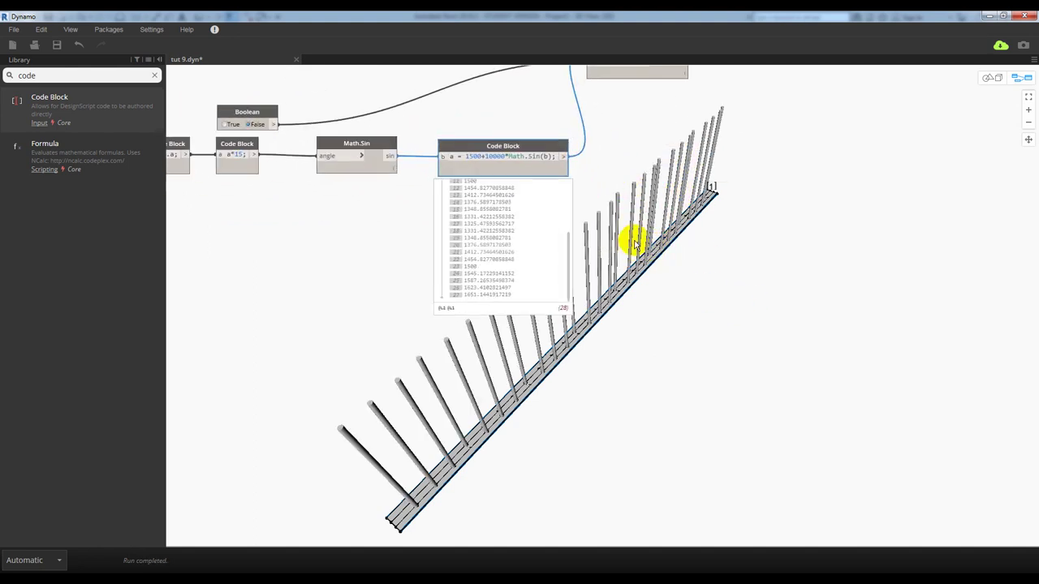
pyautogui.scroll(1, 568, 240)
pyautogui.scroll(2, 382, 153)
pyautogui.hscroll(-5, 505, 153)
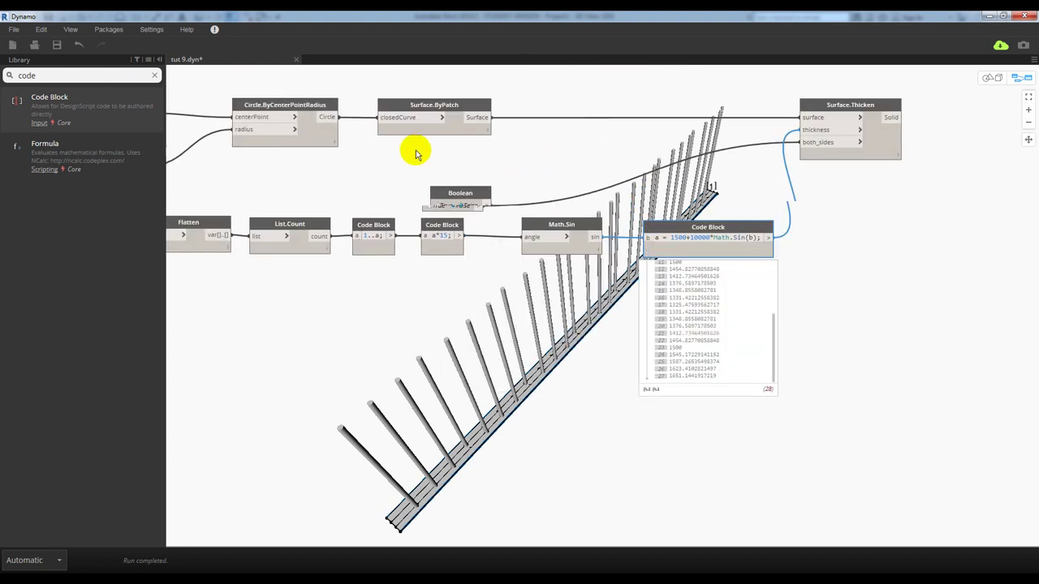
pyautogui.hscroll(-1, 501, 134)
pyautogui.moveTo(438, 142)
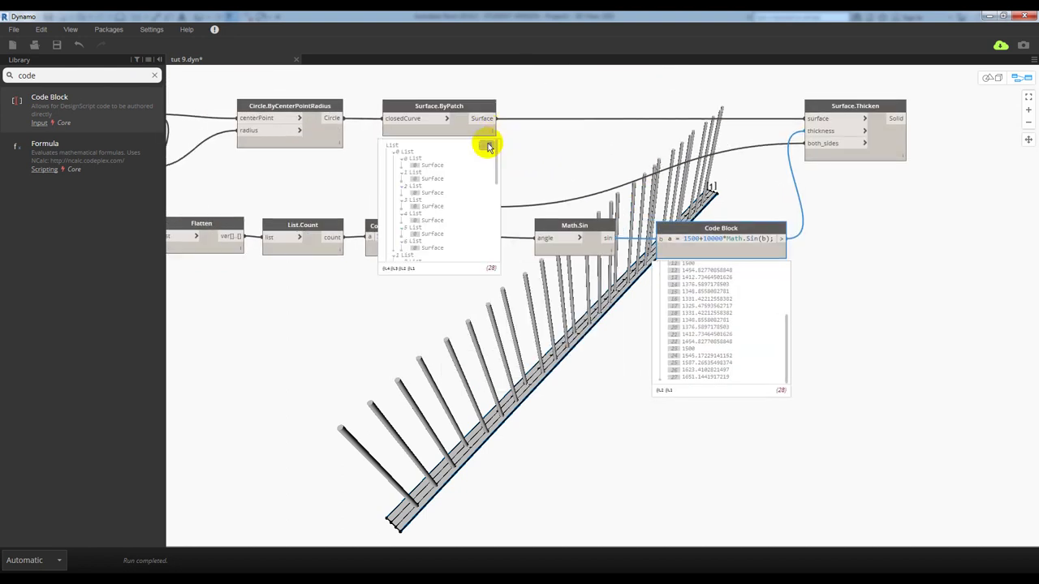
pyautogui.hscroll(2, 501, 176)
pyautogui.hscroll(2, 753, 163)
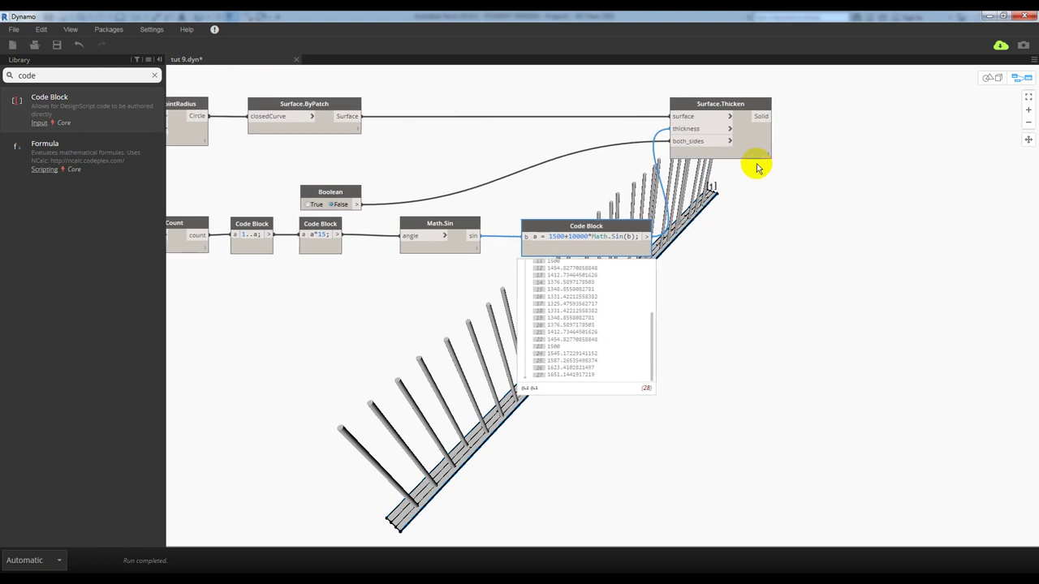
pyautogui.click(730, 117)
pyautogui.click(727, 120)
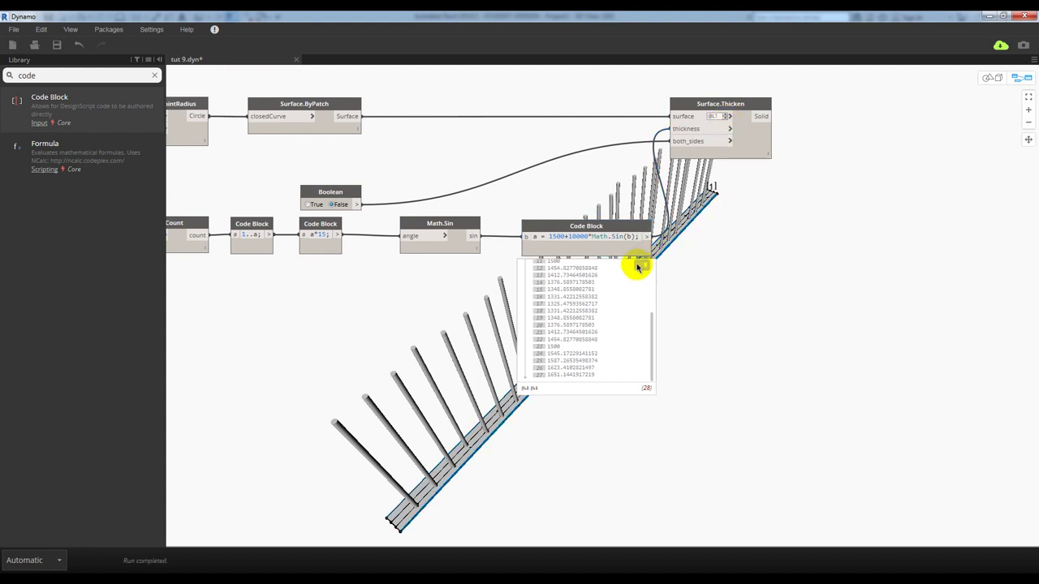
pyautogui.hotkey('ctrl', 'b')
pyautogui.moveTo(631, 379)
pyautogui.mouseDown(button='right')
pyautogui.moveTo(622, 353)
pyautogui.moveTo(628, 362)
pyautogui.moveTo(508, 262)
pyautogui.mouseUp(button='right')
pyautogui.moveTo(658, 332); pyautogui.dragTo(649, 220, button='right')
pyautogui.hotkey('ctrl', 'b')
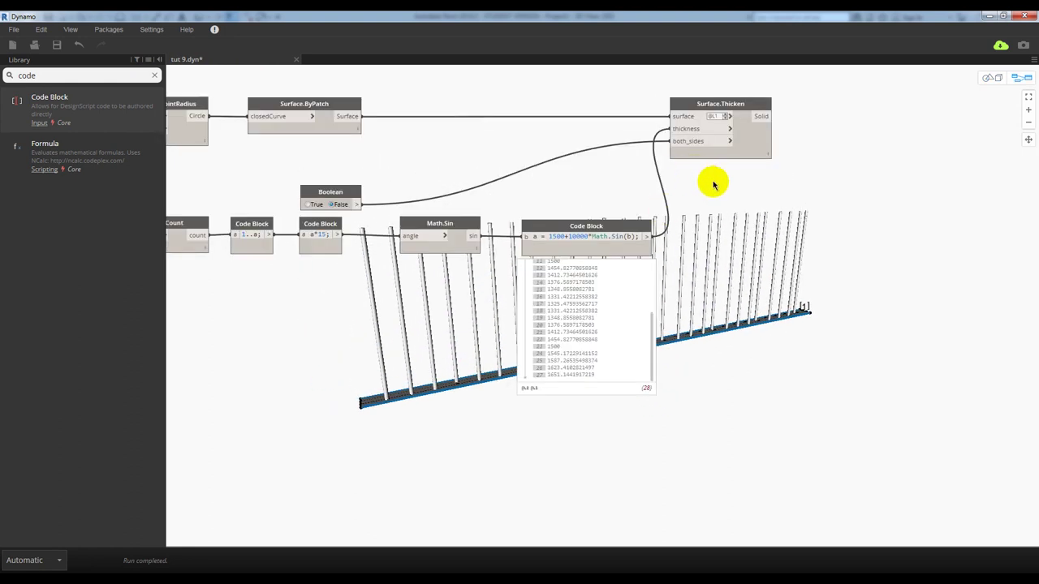
pyautogui.moveTo(710, 181); pyautogui.dragTo(614, 186, button='middle')
pyautogui.moveTo(624, 134)
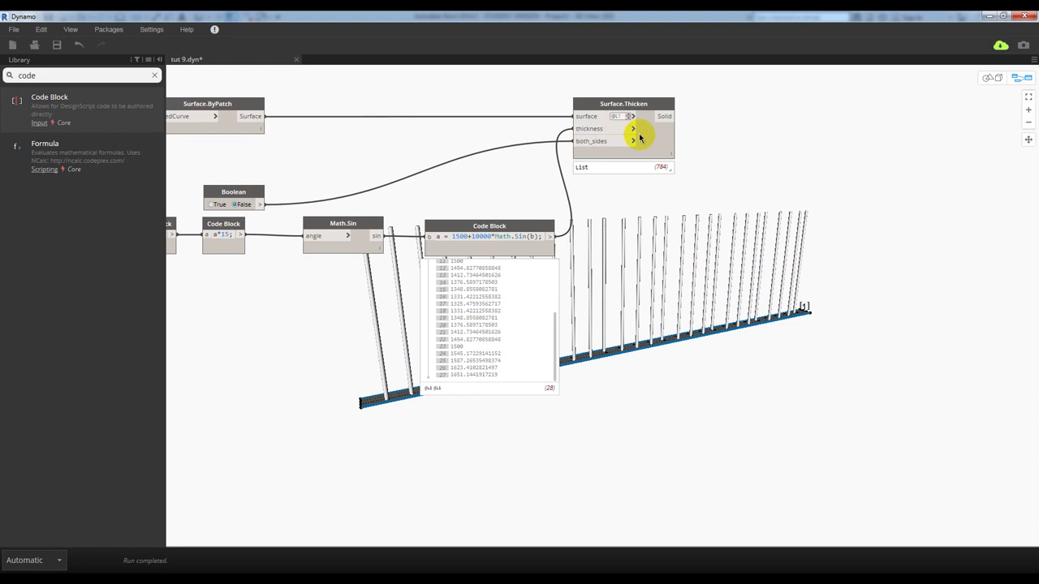
pyautogui.click(633, 132)
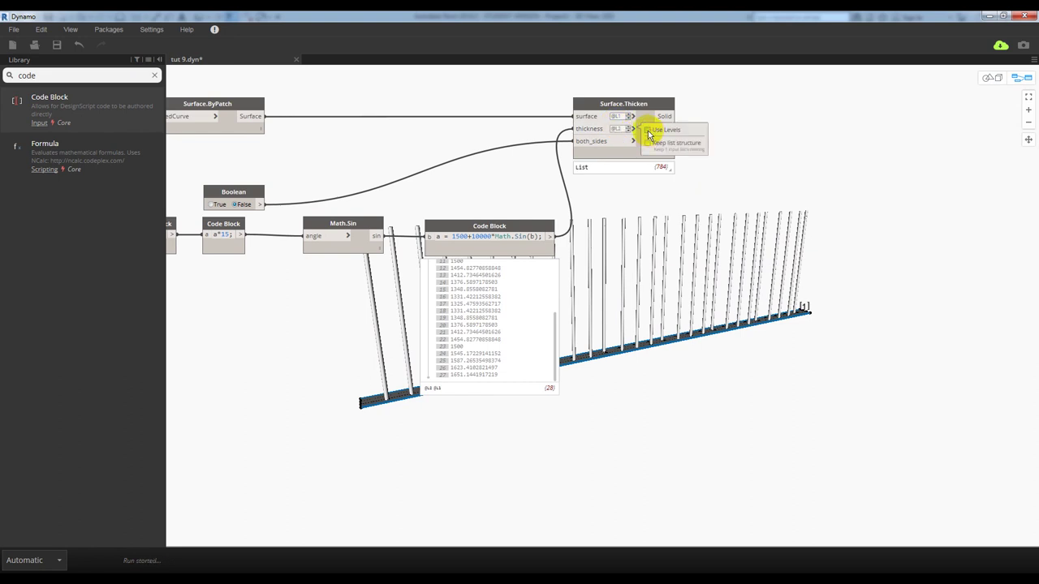
pyautogui.click(630, 132)
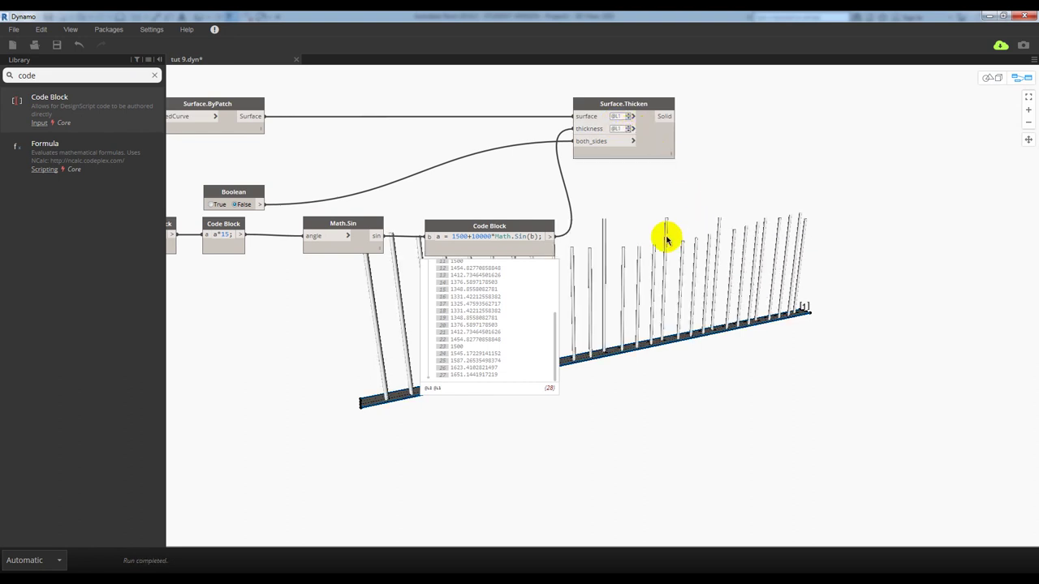
pyautogui.hotkey('ctrl', 'b')
pyautogui.moveTo(651, 262); pyautogui.dragTo(582, 333, button='right')
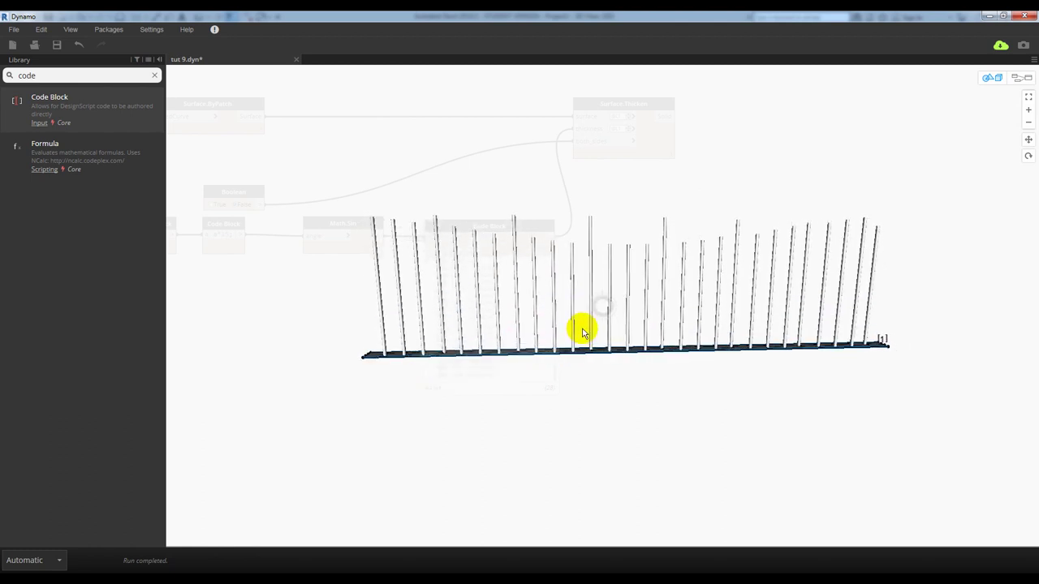
pyautogui.moveTo(579, 244); pyautogui.dragTo(615, 220, button='middle')
pyautogui.hotkey('ctrl', 'b')
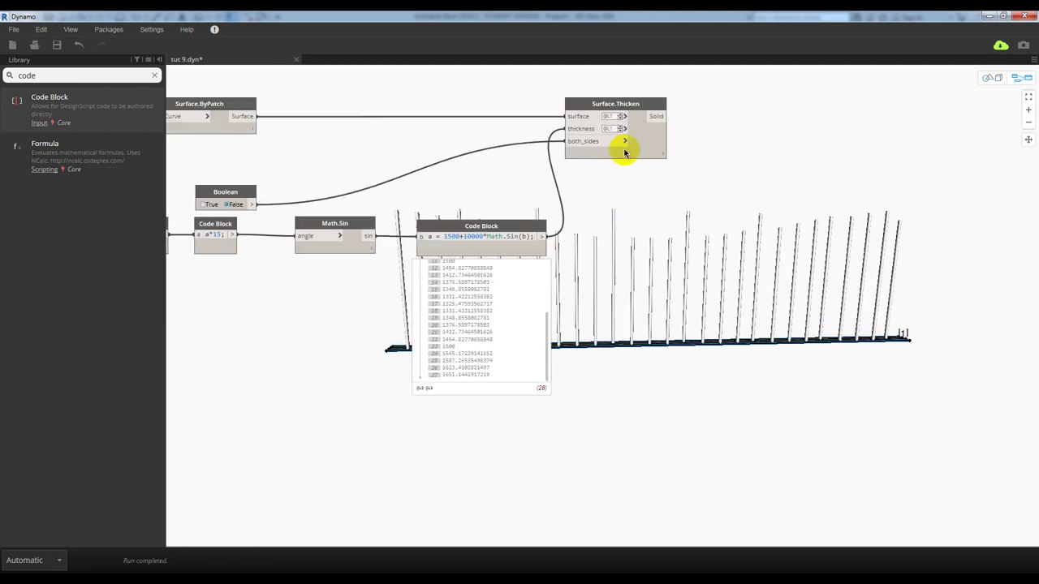
pyautogui.moveTo(529, 181); pyautogui.dragTo(593, 162, button='middle')
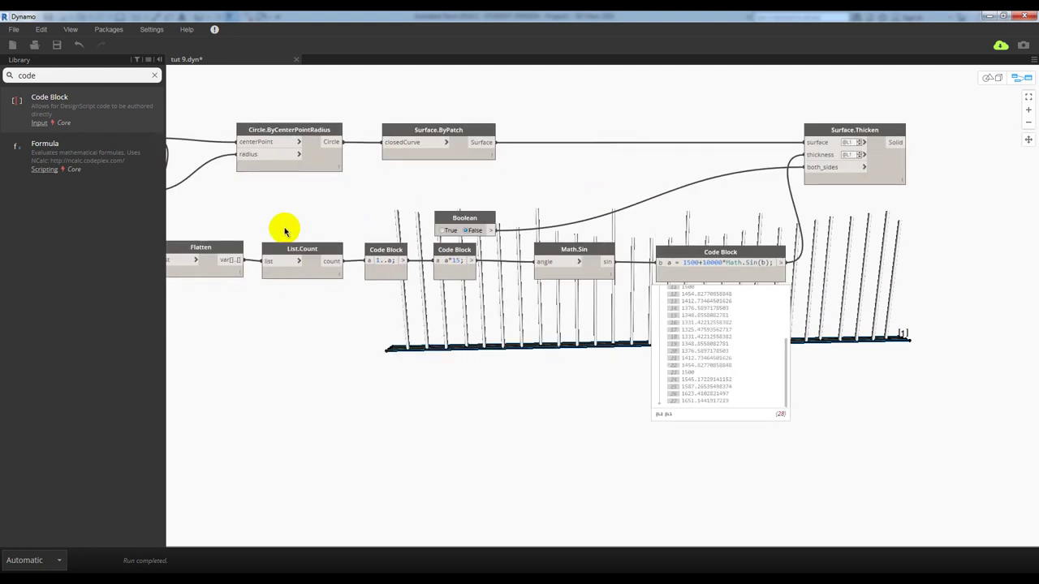
# - Route the patch surfaces through a copied Flatten node into Surface.Thicken
pyautogui.click(219, 247)
pyautogui.hotkey('ctrl', 'c')
pyautogui.hotkey('ctrl', 'v')
pyautogui.moveTo(687, 130)
pyautogui.mouseDown()
pyautogui.moveTo(637, 143)
pyautogui.moveTo(487, 146)
pyautogui.mouseUp()
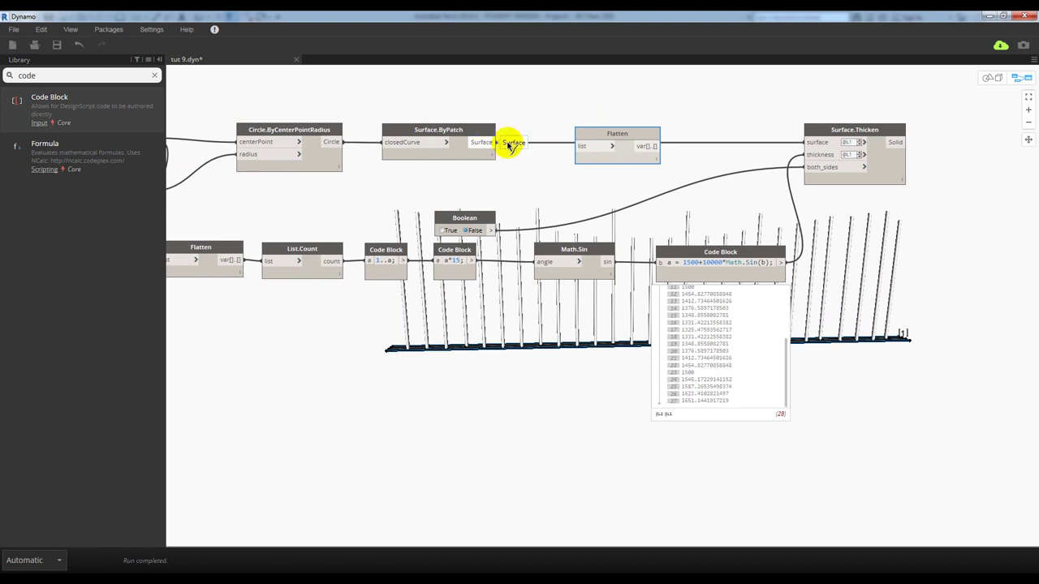
pyautogui.moveTo(613, 138); pyautogui.dragTo(604, 133)
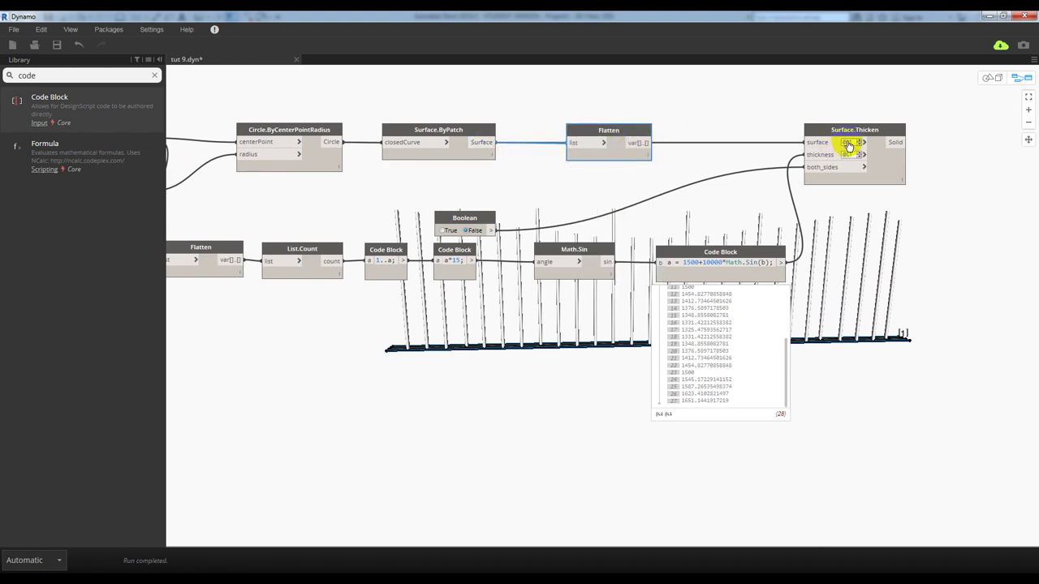
pyautogui.click(799, 143)
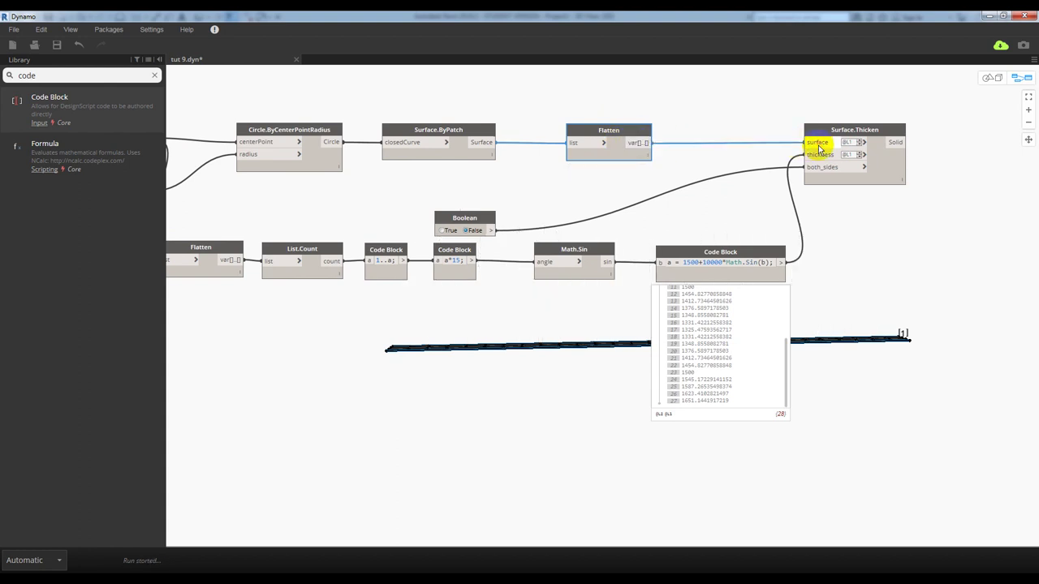
pyautogui.moveTo(710, 168); pyautogui.dragTo(603, 159, button='middle')
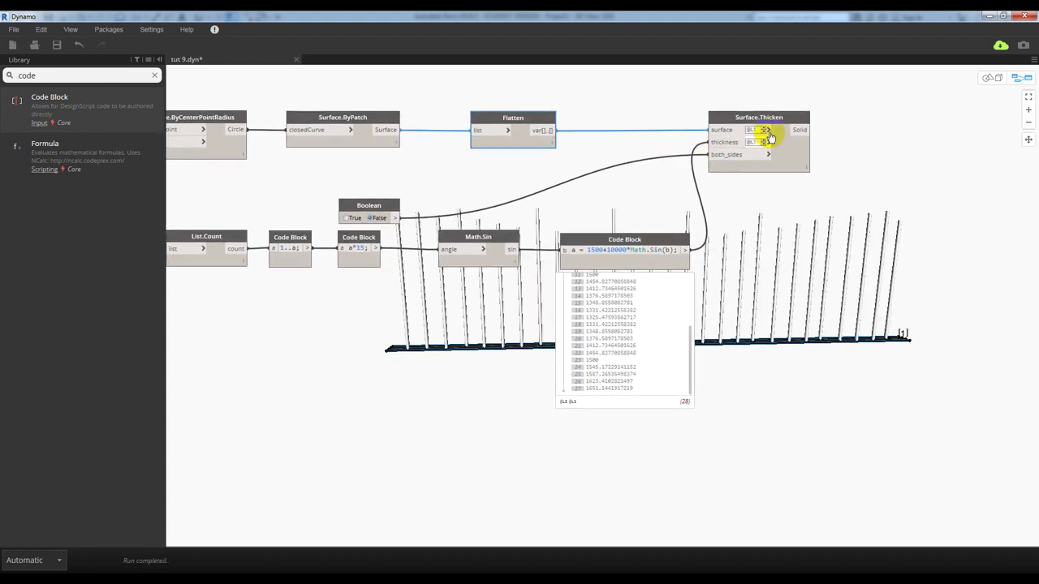
# - Turn off list levels on the surface input and shift the height Code Block slightly left
pyautogui.click(773, 131)
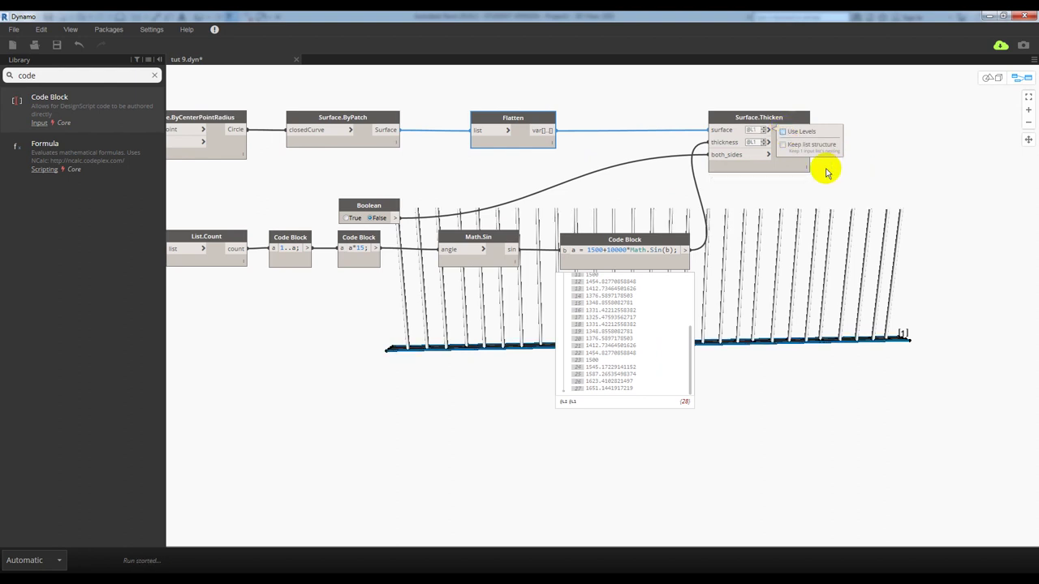
pyautogui.click(783, 132)
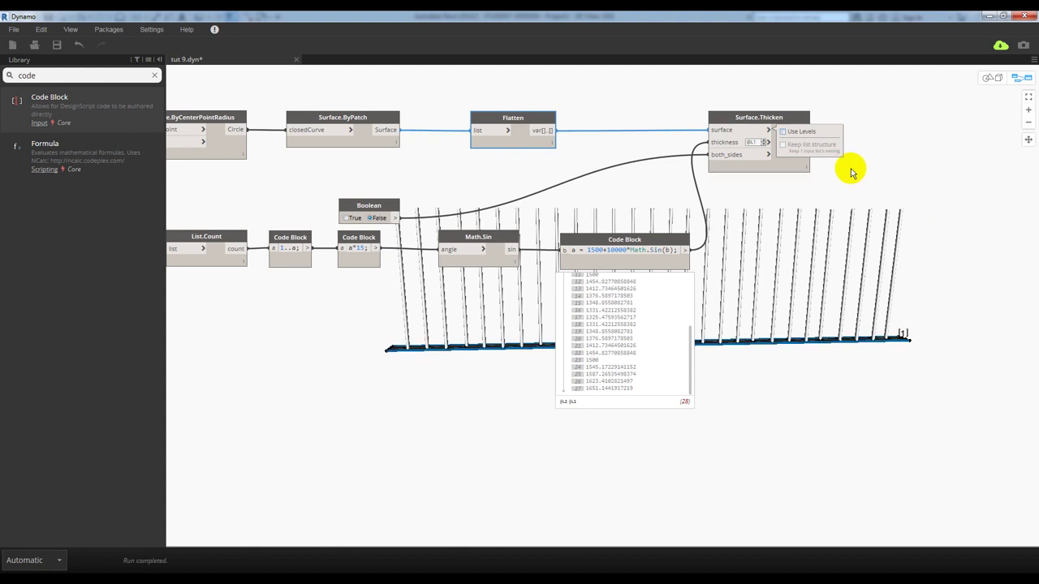
pyautogui.moveTo(771, 164); pyautogui.dragTo(717, 161, button='middle')
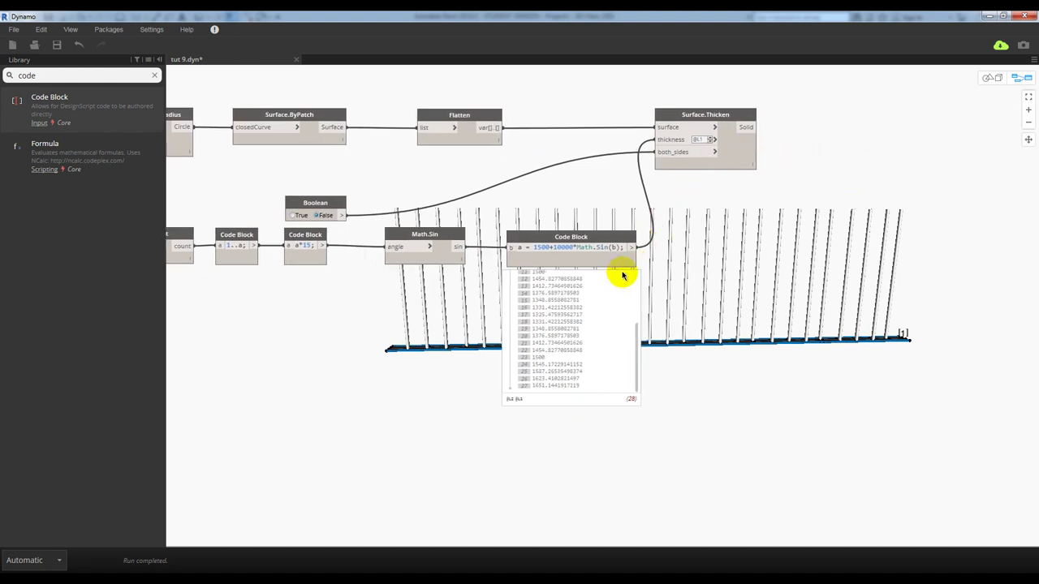
pyautogui.click(714, 140)
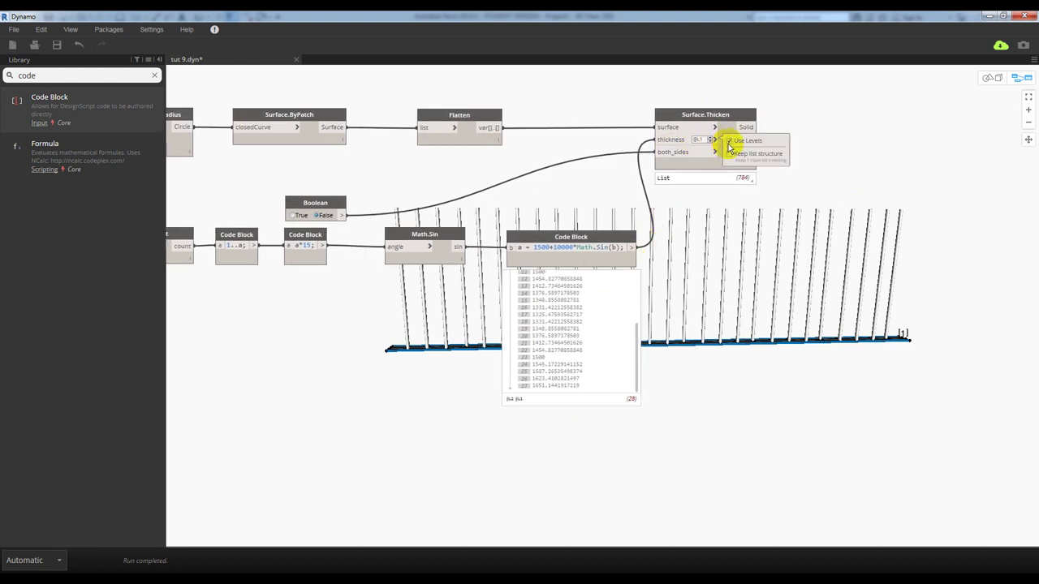
pyautogui.click(824, 190)
pyautogui.moveTo(703, 187); pyautogui.dragTo(645, 187, button='middle')
pyautogui.moveTo(533, 235); pyautogui.dragTo(517, 235)
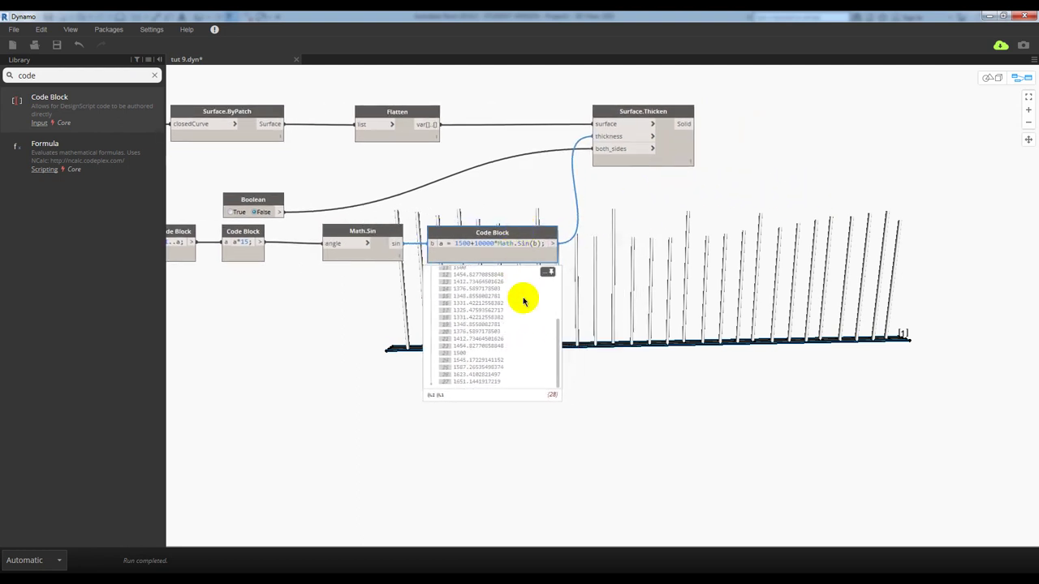
# - Inspect the list of solids Surface.Thicken produces
pyautogui.scroll(5, 524, 284)
pyautogui.hscroll(2, 528, 268)
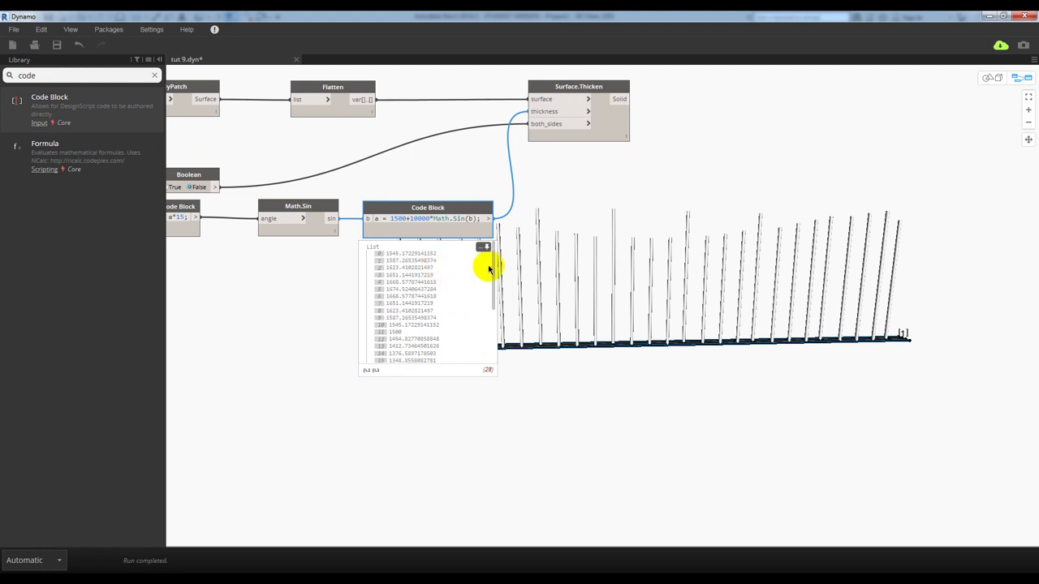
pyautogui.hscroll(1, 478, 256)
pyautogui.hscroll(1, 512, 252)
pyautogui.hscroll(1, 550, 253)
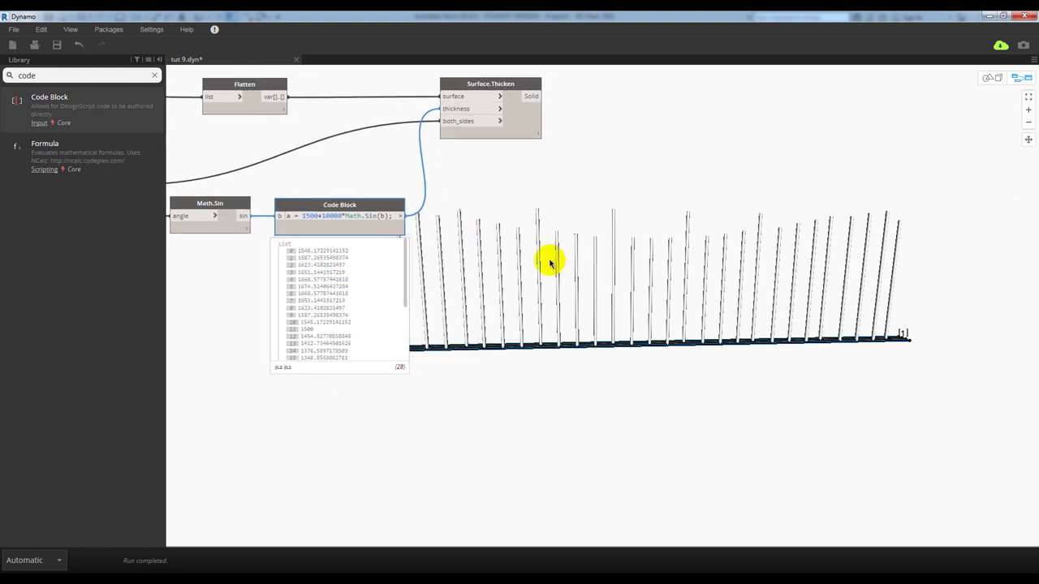
pyautogui.hscroll(3, 519, 252)
pyautogui.hscroll(-2, 521, 225)
pyautogui.hscroll(-2, 538, 209)
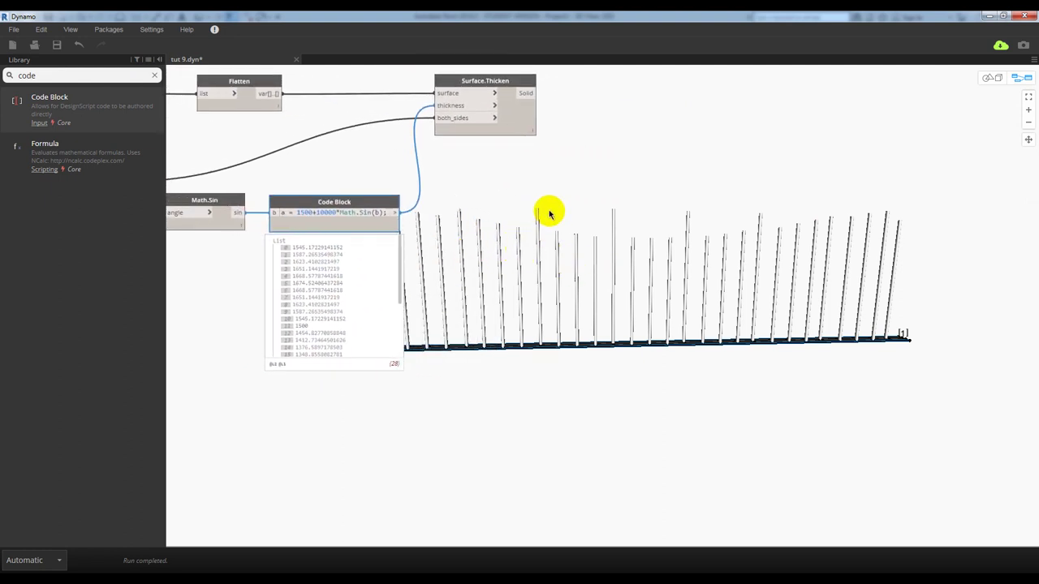
pyautogui.moveTo(485, 130)
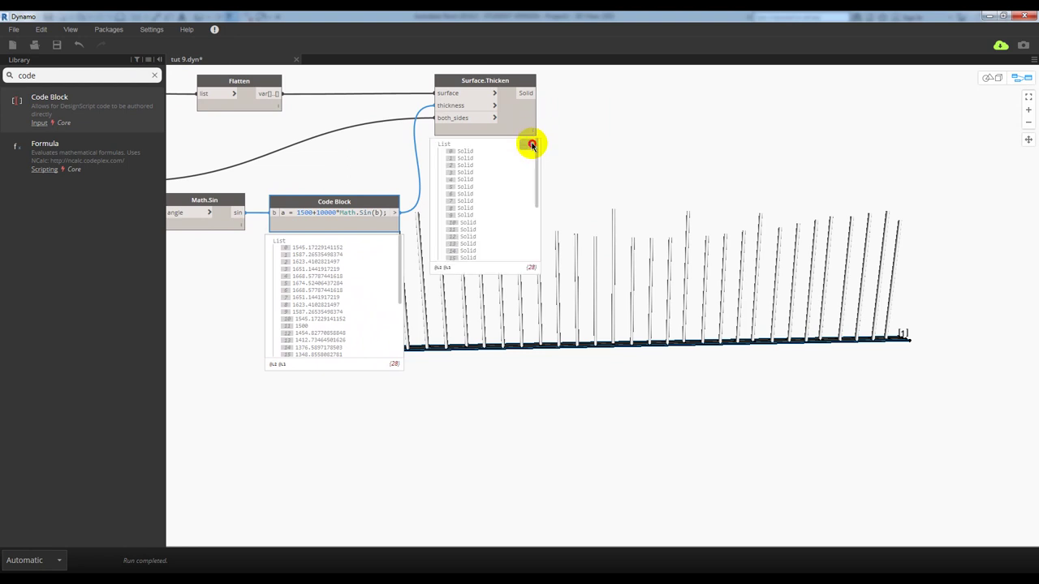
pyautogui.click(528, 144)
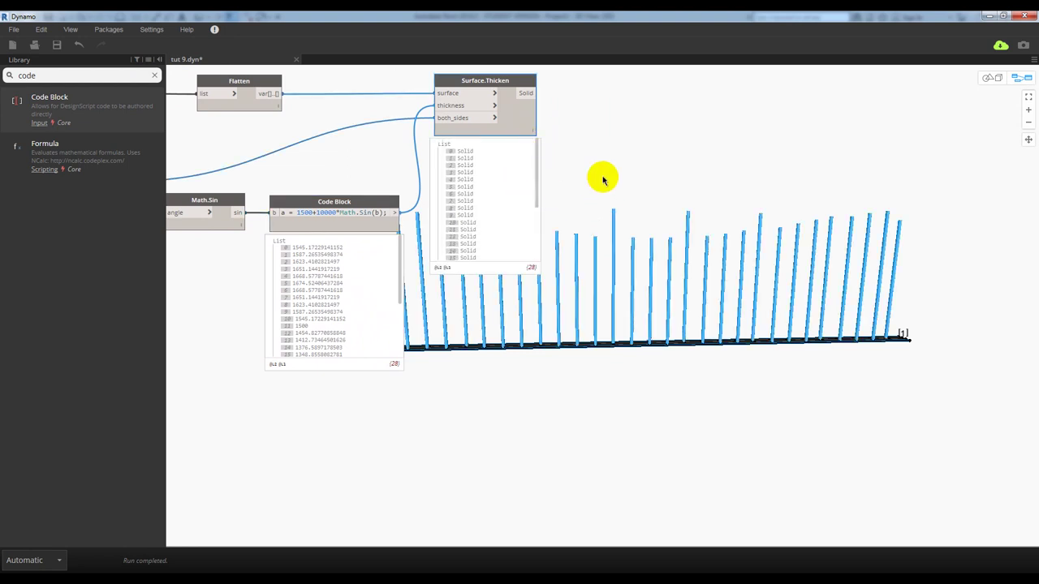
# - Scroll through the Code Block's 28 height values and bring the angle Code Block into view
pyautogui.moveTo(311, 150); pyautogui.dragTo(415, 146, button='middle')
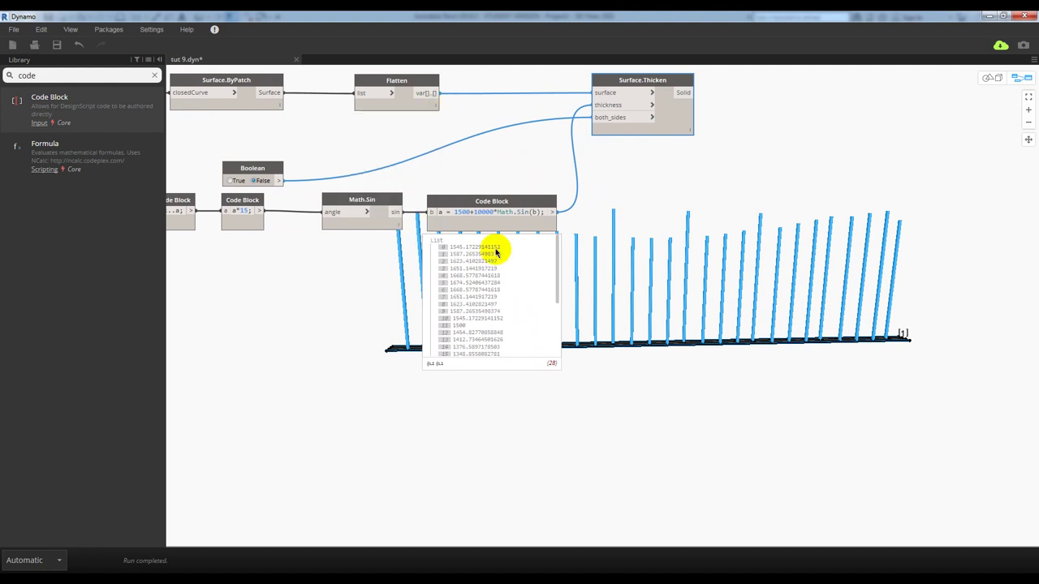
pyautogui.scroll(-1, 507, 286)
pyautogui.scroll(-3, 507, 285)
pyautogui.scroll(-2, 507, 285)
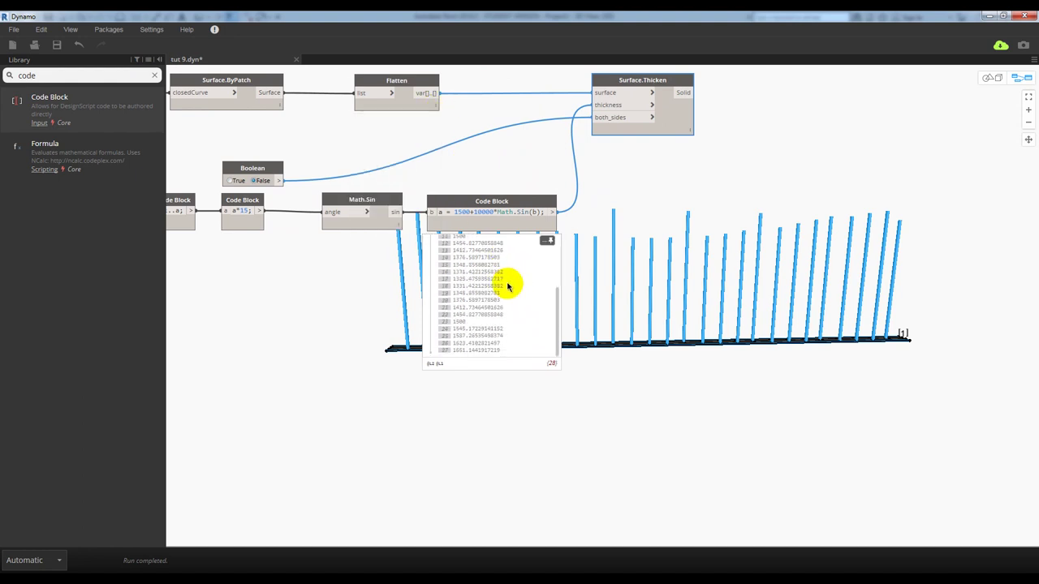
pyautogui.scroll(2, 508, 293)
pyautogui.scroll(2, 508, 294)
pyautogui.scroll(2, 508, 295)
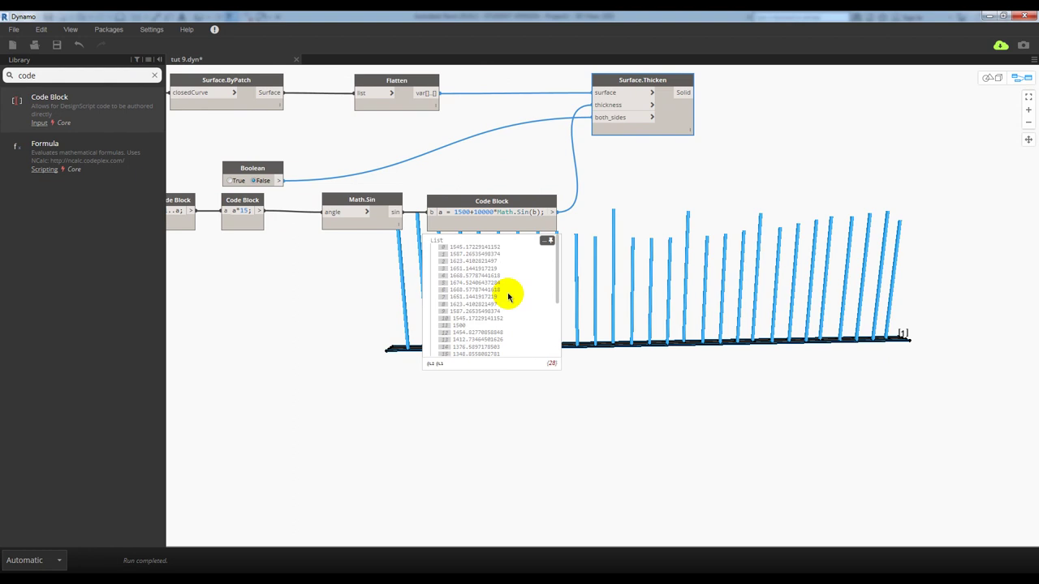
pyautogui.scroll(-2, 507, 299)
pyautogui.scroll(-2, 506, 300)
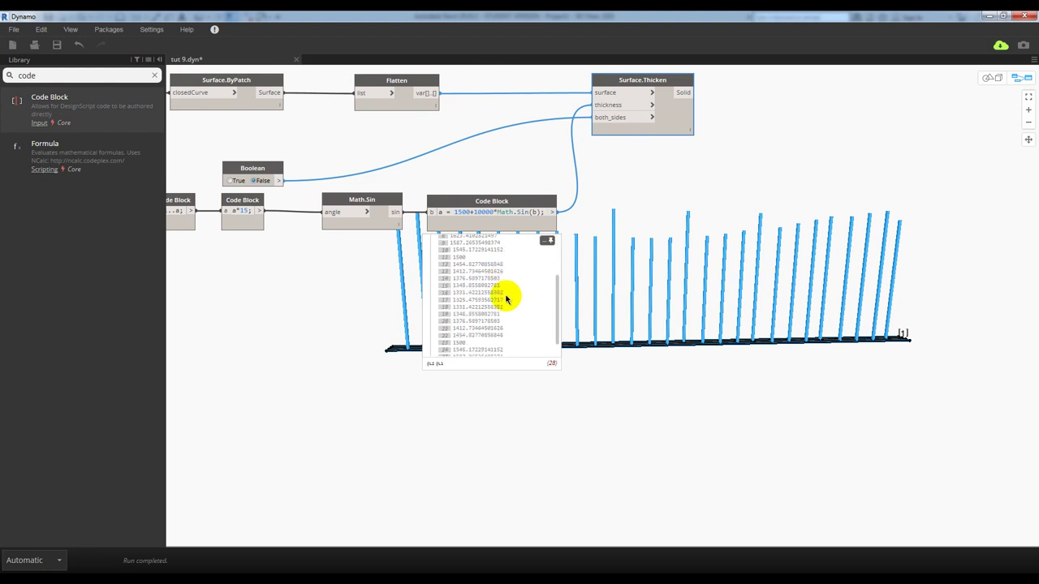
pyautogui.scroll(-2, 505, 301)
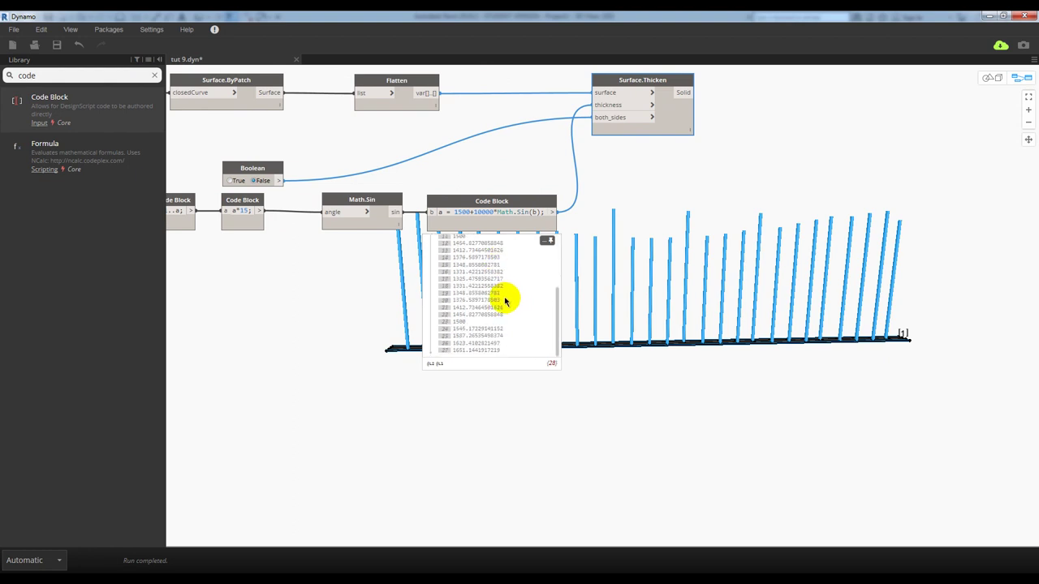
pyautogui.scroll(5, 504, 299)
pyautogui.moveTo(284, 244); pyautogui.dragTo(303, 237, button='middle')
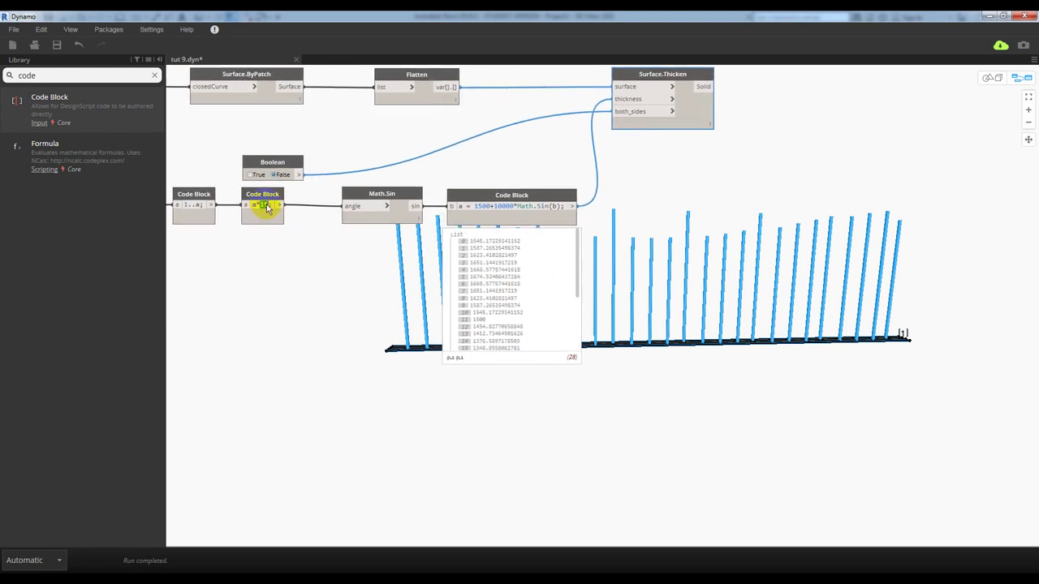
pyautogui.click(263, 243)
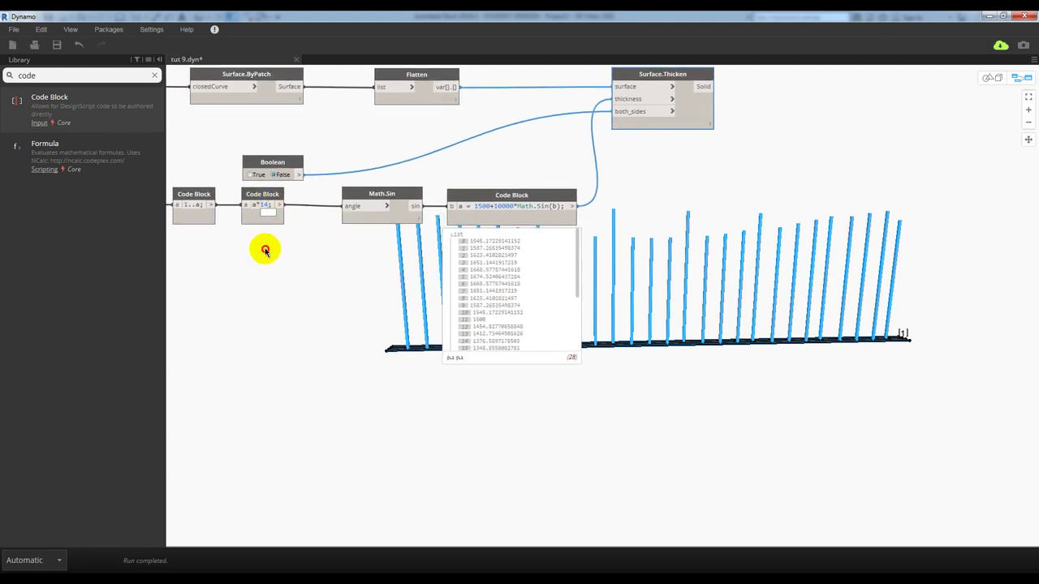
pyautogui.moveTo(630, 232); pyautogui.dragTo(576, 203, button='middle')
pyautogui.scroll(-3, 459, 263)
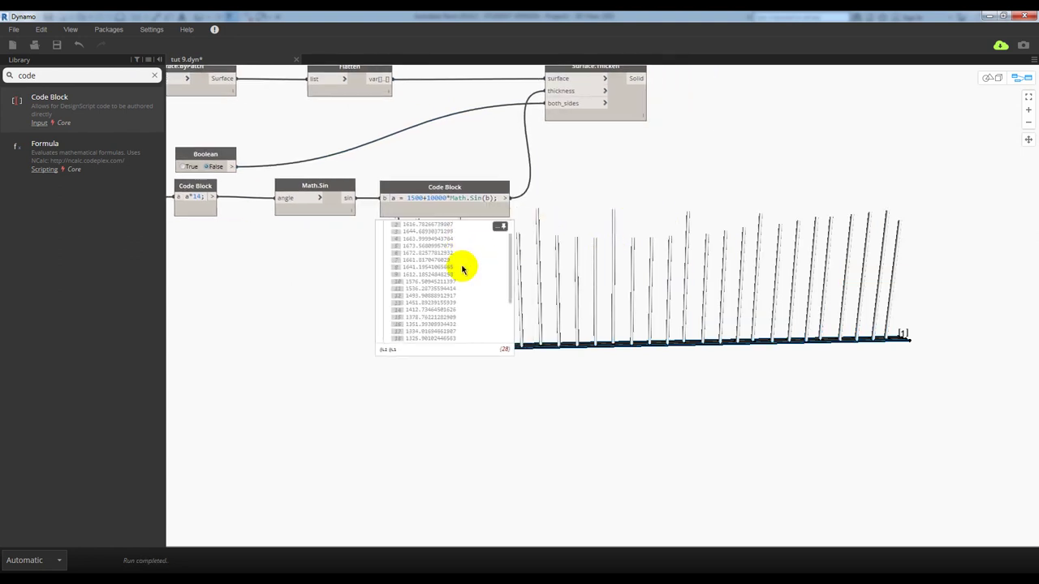
pyautogui.scroll(-3, 462, 268)
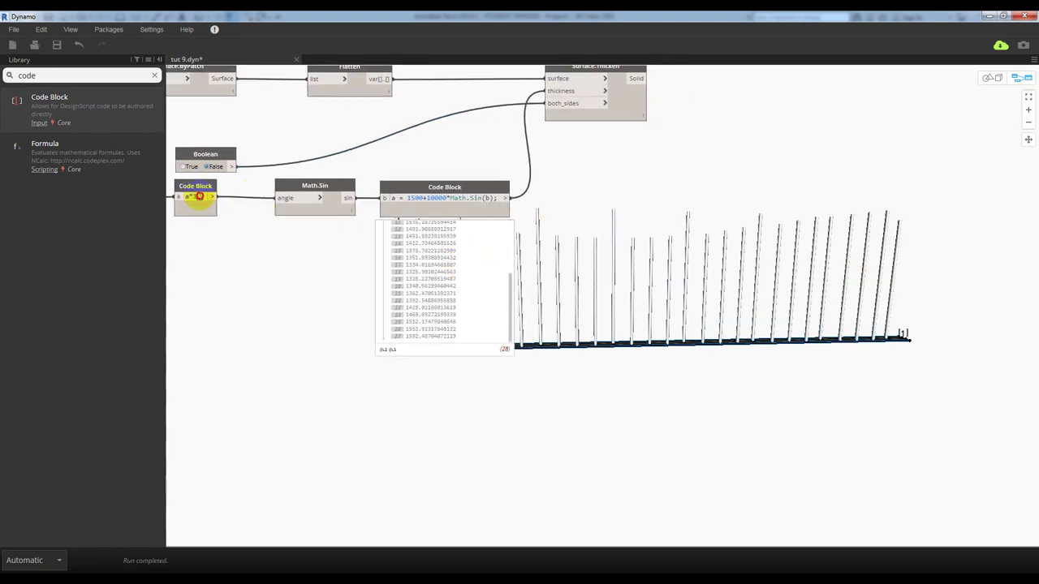
pyautogui.click(206, 262)
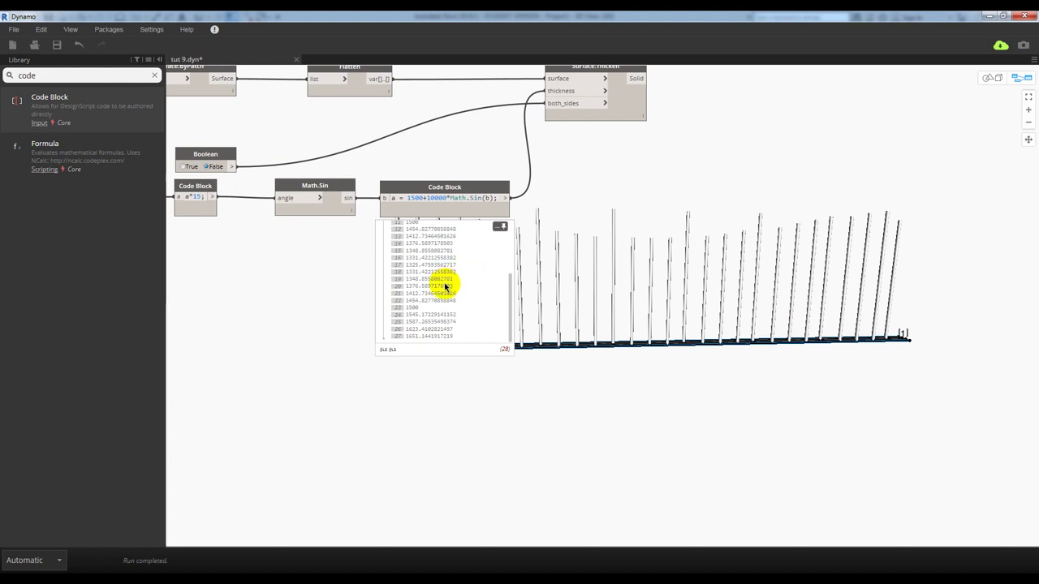
pyautogui.scroll(4, 416, 311)
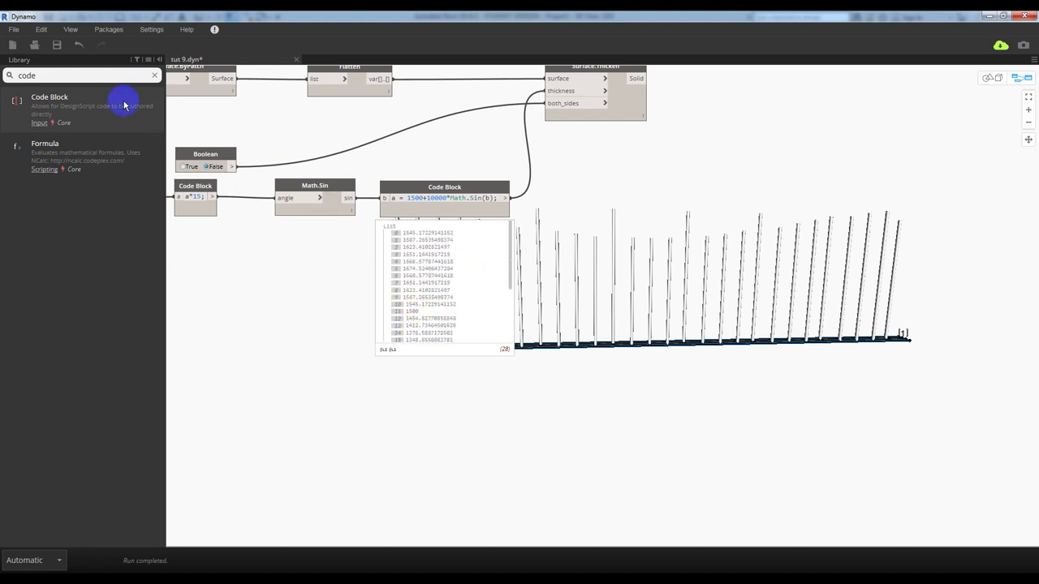
# - Search the Library for 'remap ran' and add a Math.RemapRange node
pyautogui.moveTo(51, 72); pyautogui.dragTo(7, 74)
pyautogui.write('re')
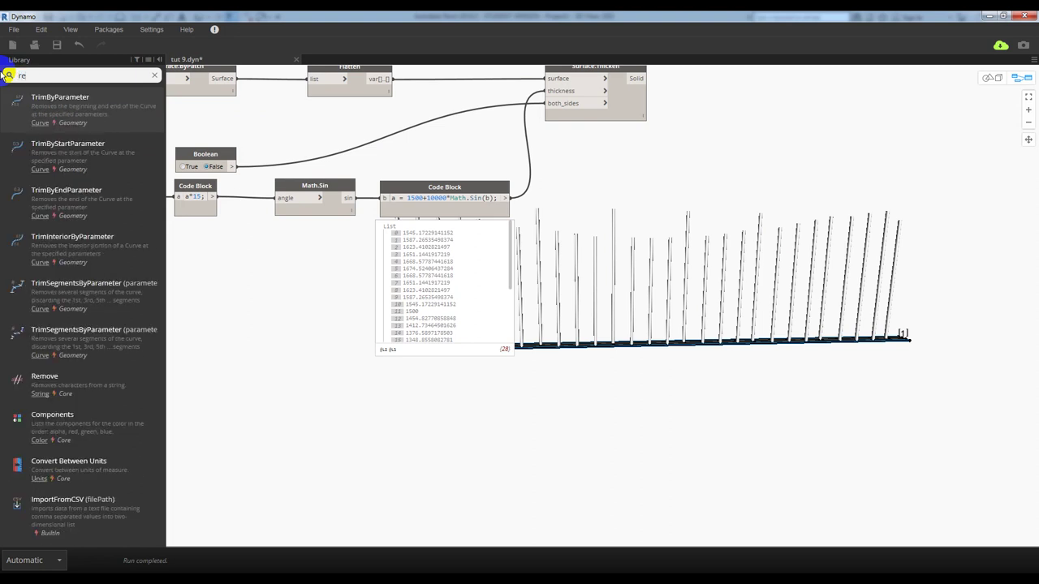
pyautogui.write('map ran')
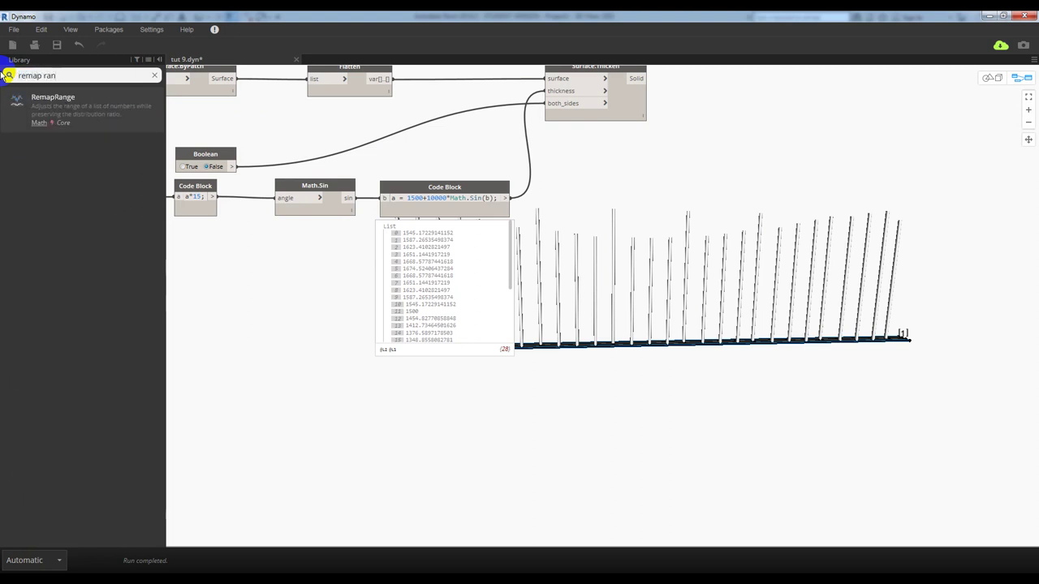
pyautogui.moveTo(52, 103)
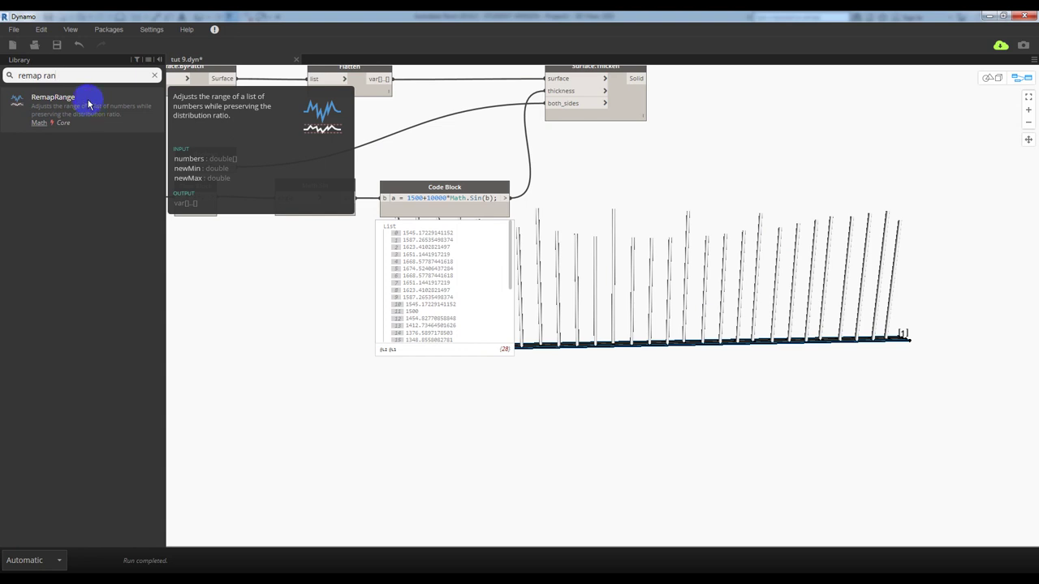
pyautogui.click(90, 104)
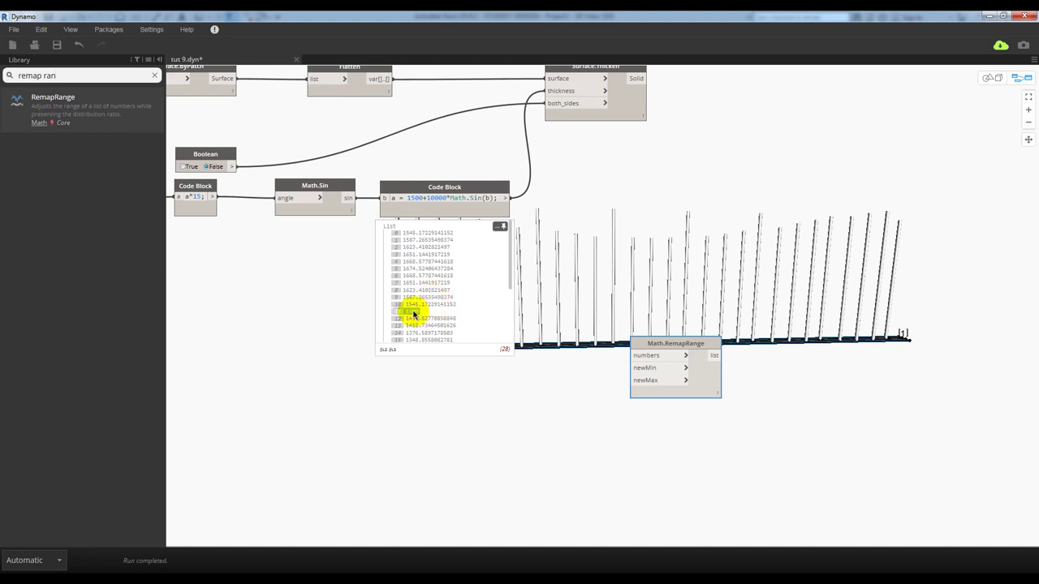
# - Pick item 11 in the heights list and highlight solid 11 in the 3D preview
pyautogui.click(414, 315)
pyautogui.moveTo(621, 197); pyautogui.dragTo(581, 126, button='middle')
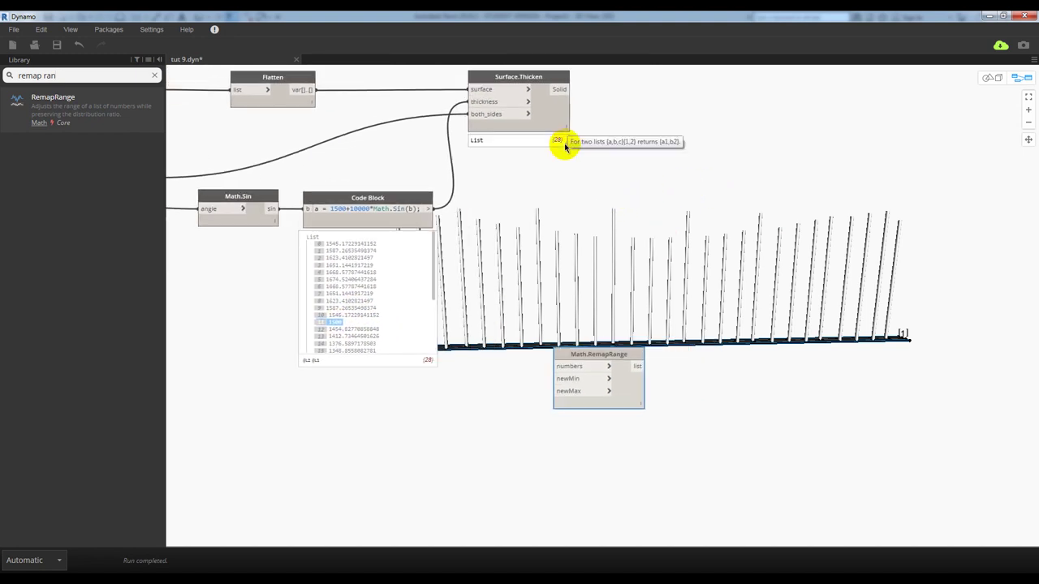
pyautogui.click(565, 141)
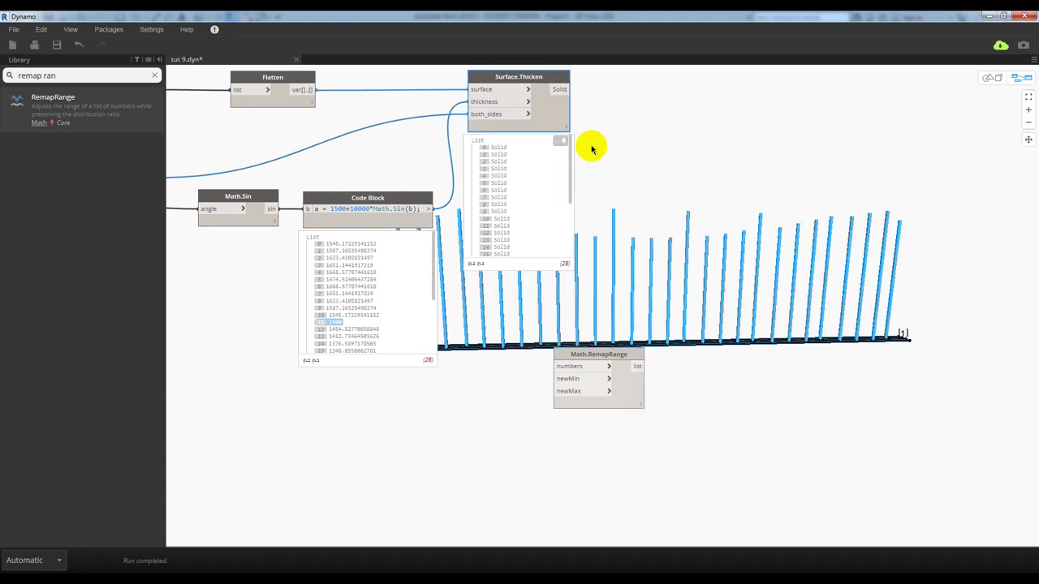
pyautogui.click(497, 228)
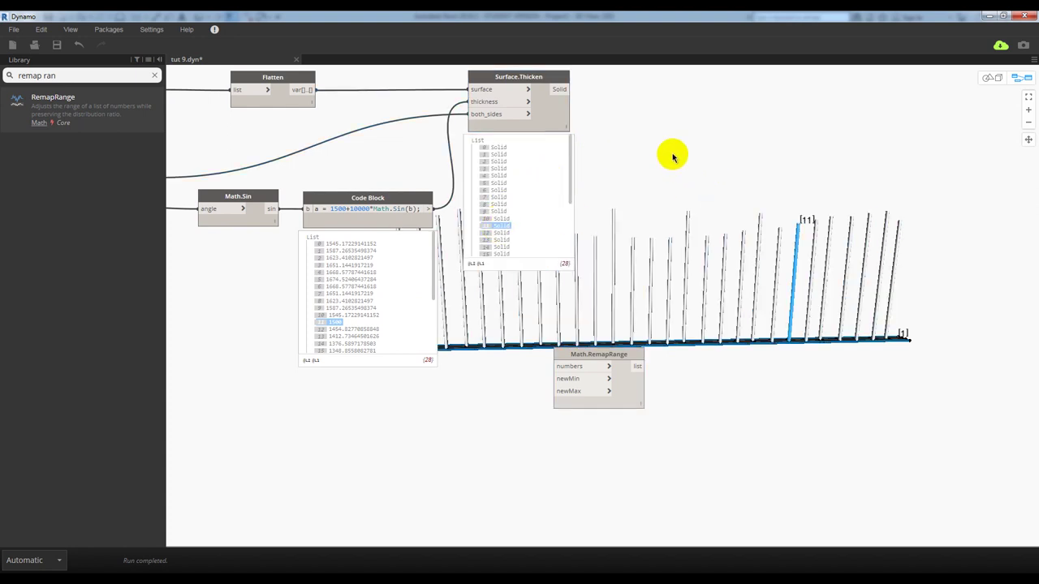
pyautogui.moveTo(672, 155); pyautogui.dragTo(635, 146, button='middle')
# - Compare solids 12 and 13 in the 3D preview, then bring Flatten into view
pyautogui.scroll(-1, 294, 302)
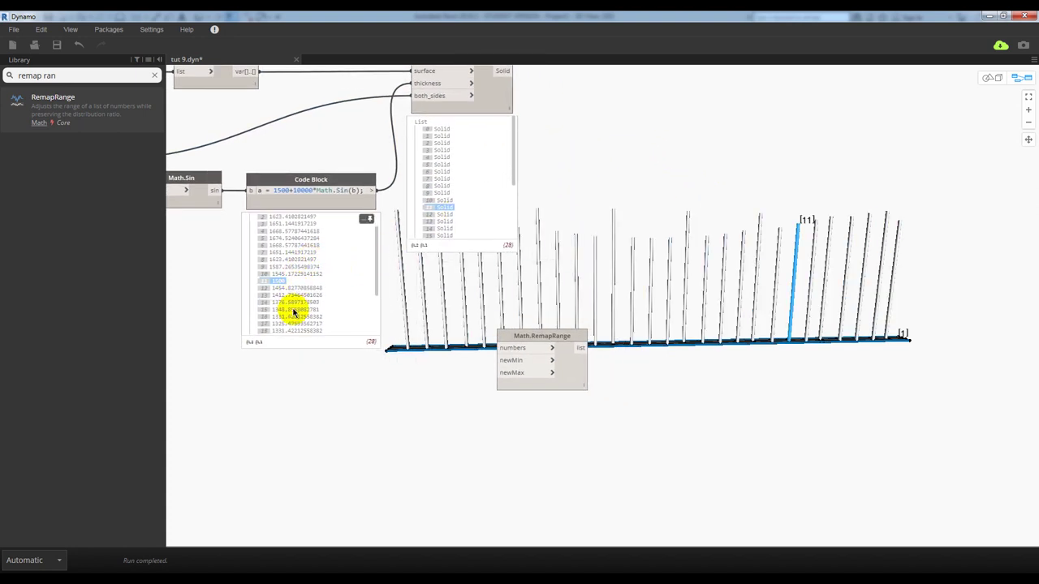
pyautogui.scroll(-1, 294, 308)
pyautogui.scroll(-1, 294, 313)
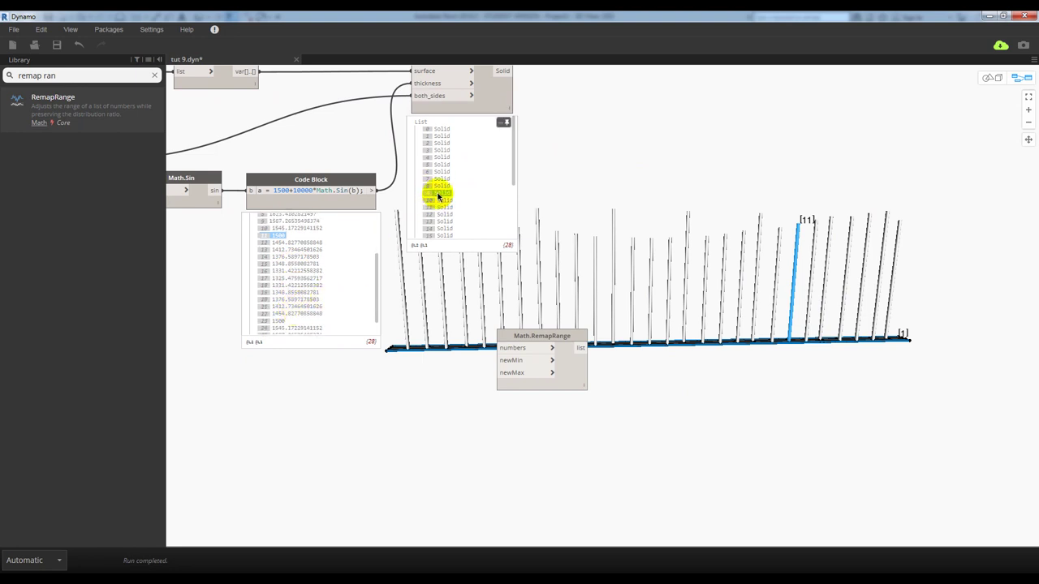
pyautogui.click(438, 221)
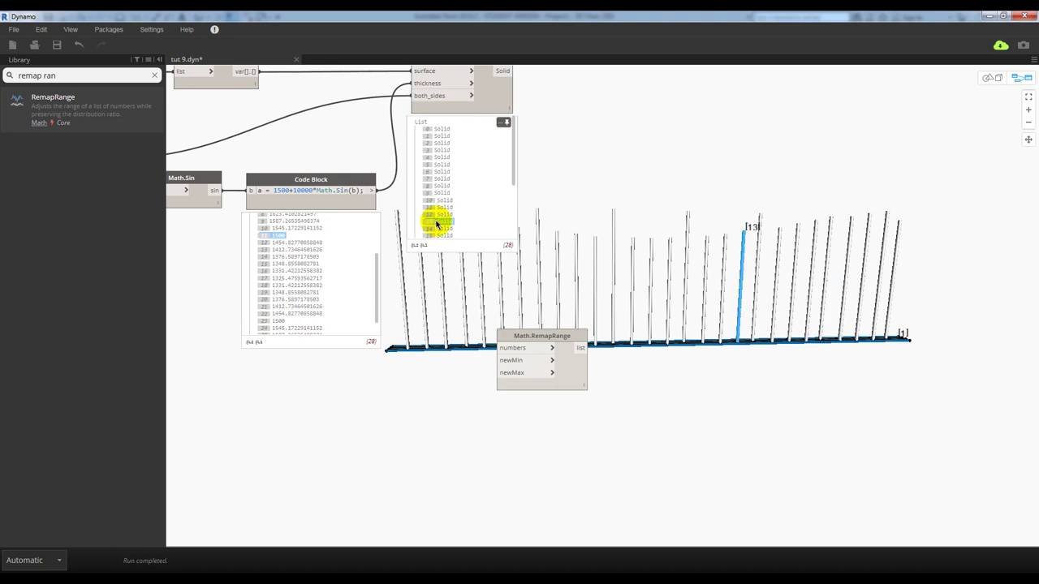
pyautogui.click(436, 215)
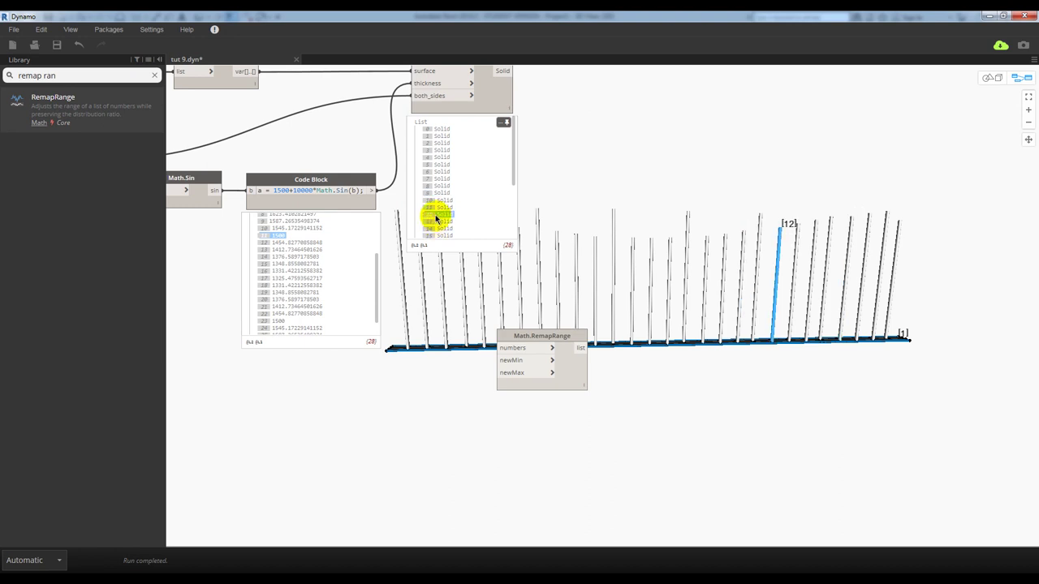
pyautogui.click(436, 222)
pyautogui.click(438, 215)
pyautogui.moveTo(574, 151); pyautogui.dragTo(620, 173, button='middle')
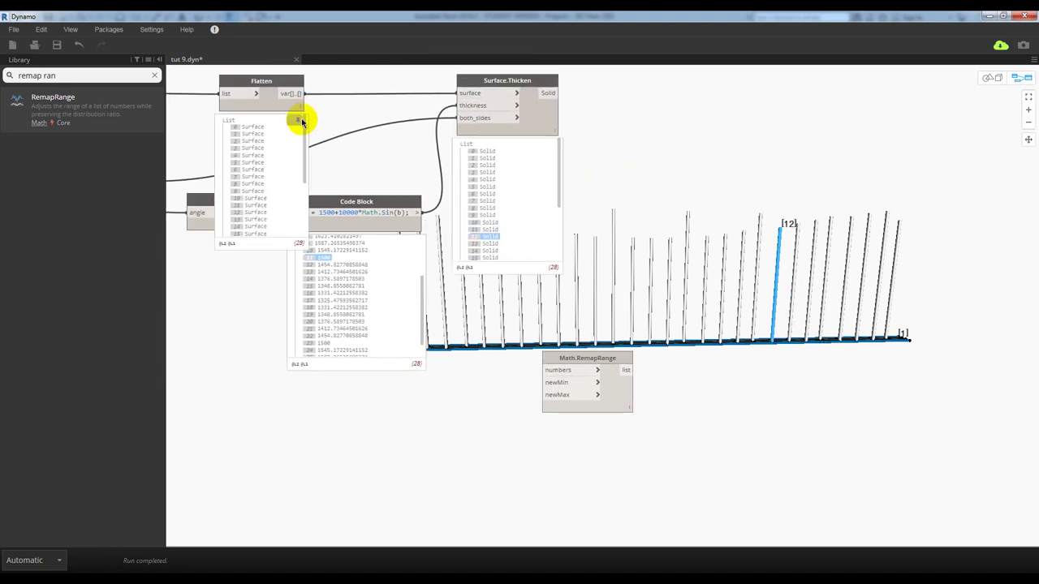
pyautogui.moveTo(491, 151); pyautogui.dragTo(705, 181, button='middle')
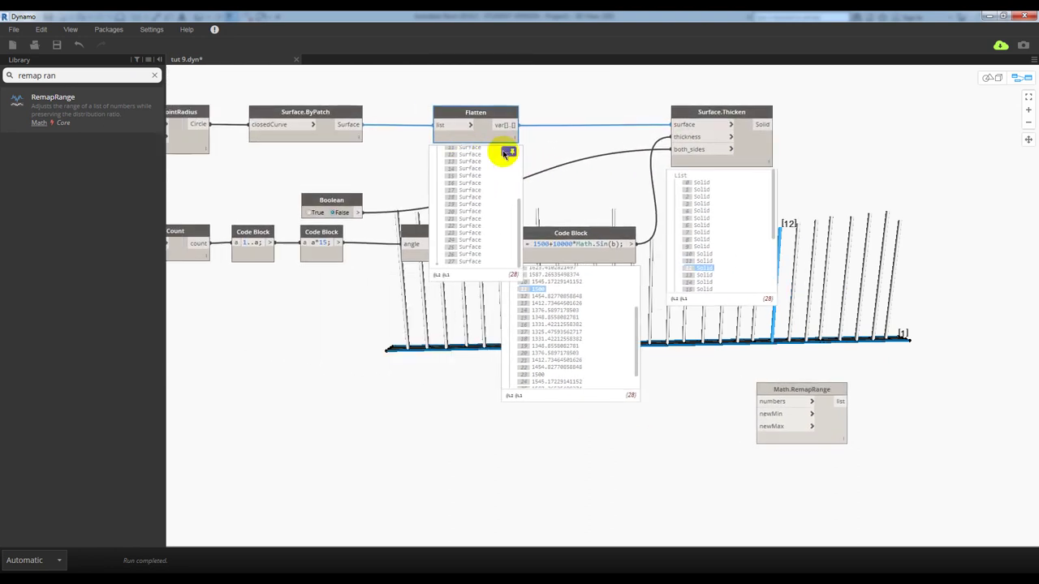
pyautogui.moveTo(412, 147)
pyautogui.mouseDown(button='middle')
pyautogui.moveTo(455, 109)
pyautogui.moveTo(492, 174)
pyautogui.moveTo(511, 165)
pyautogui.moveTo(862, 213)
pyautogui.mouseUp(button='middle')
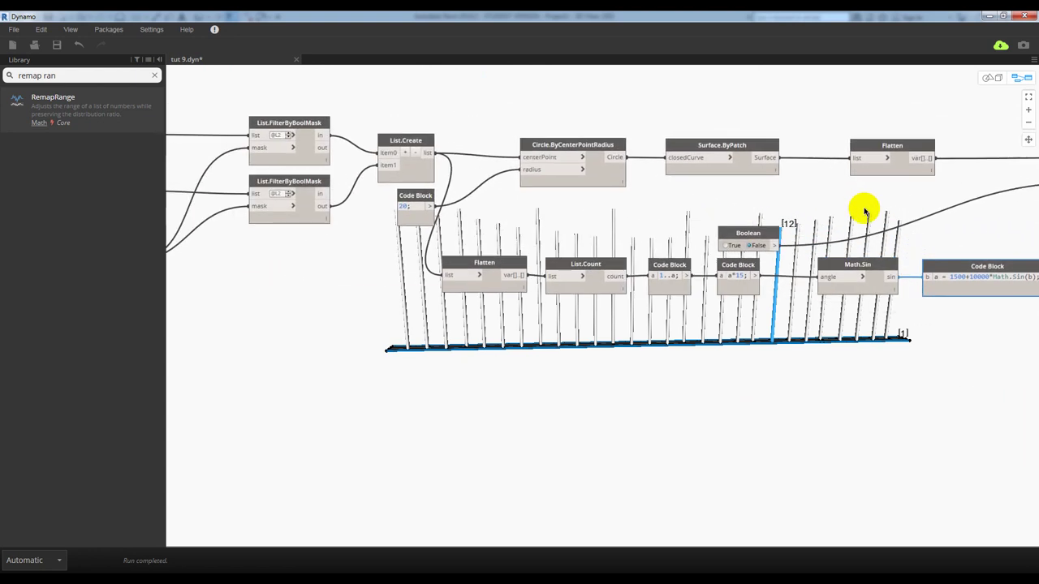
pyautogui.moveTo(617, 134); pyautogui.dragTo(658, 141, button='middle')
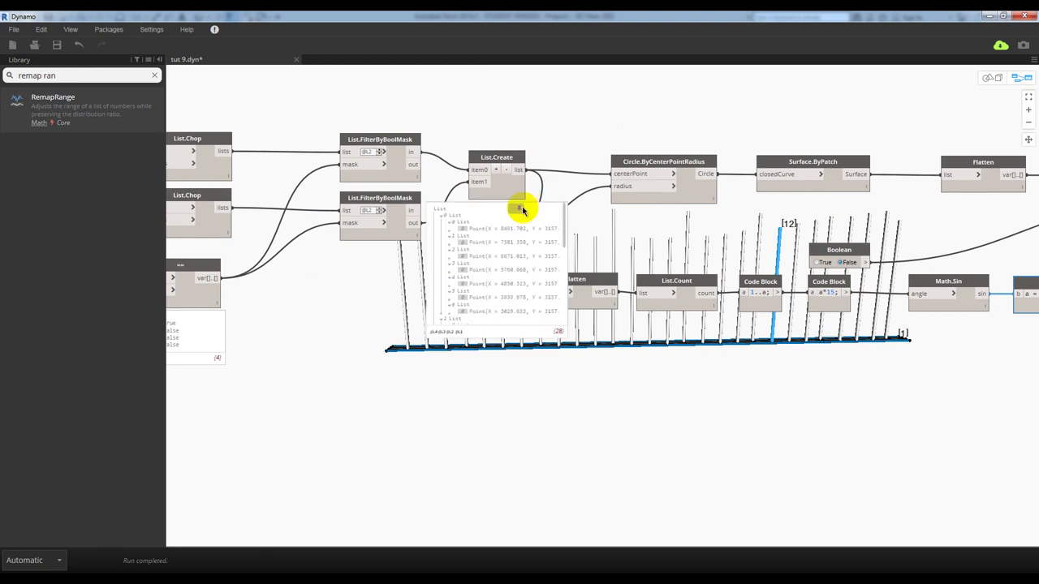
pyautogui.click(520, 208)
pyautogui.scroll(-3, 510, 235)
pyautogui.scroll(-3, 507, 256)
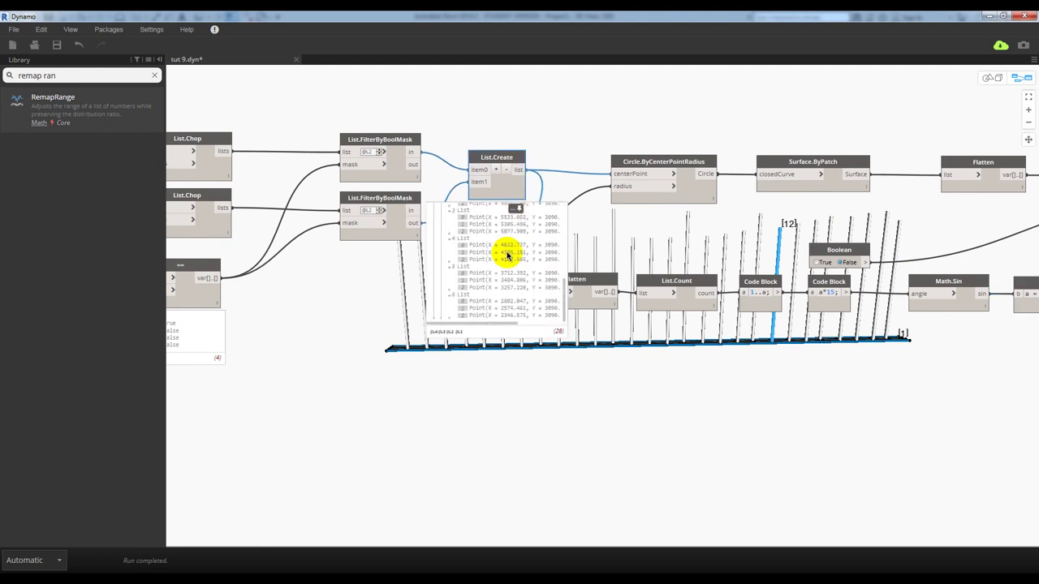
pyautogui.scroll(-3, 516, 274)
pyautogui.scroll(-3, 523, 278)
pyautogui.scroll(-2, 524, 278)
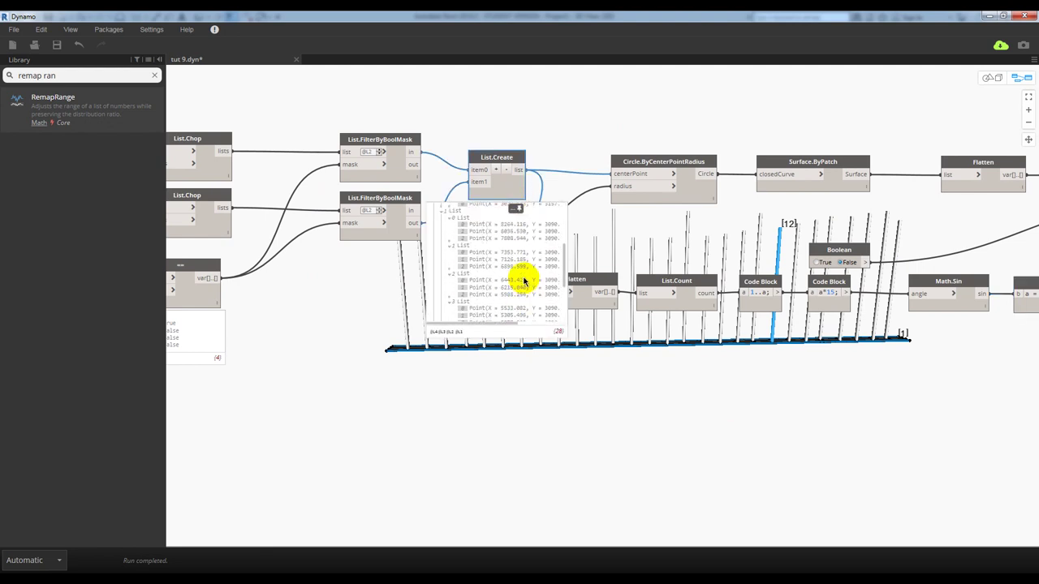
pyautogui.scroll(-3, 525, 281)
pyautogui.scroll(3, 525, 284)
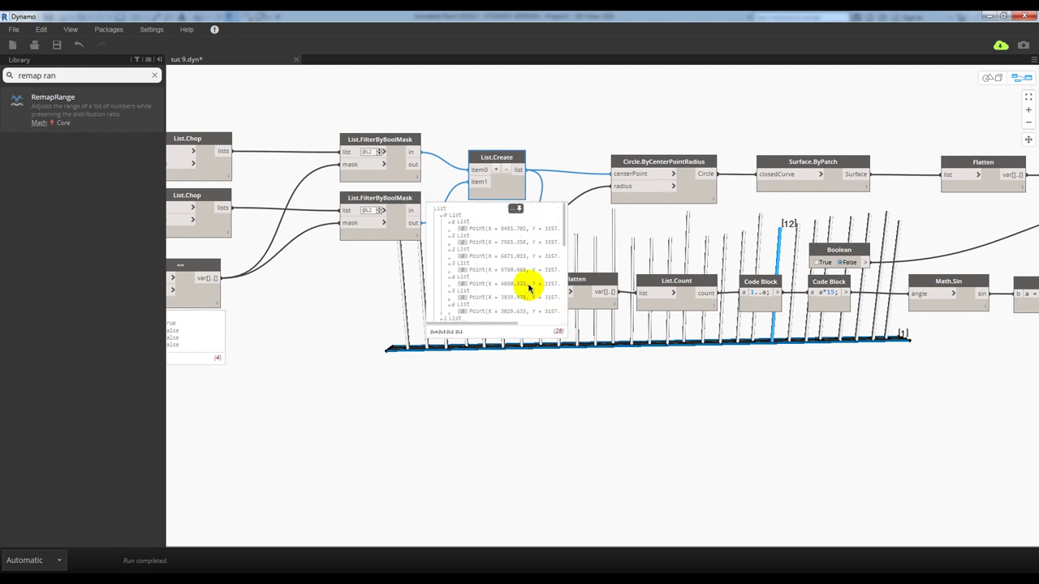
# - Search 'list combi' and place a List.Combine node beside List.Create
pyautogui.click(7, 76)
pyautogui.write('li')
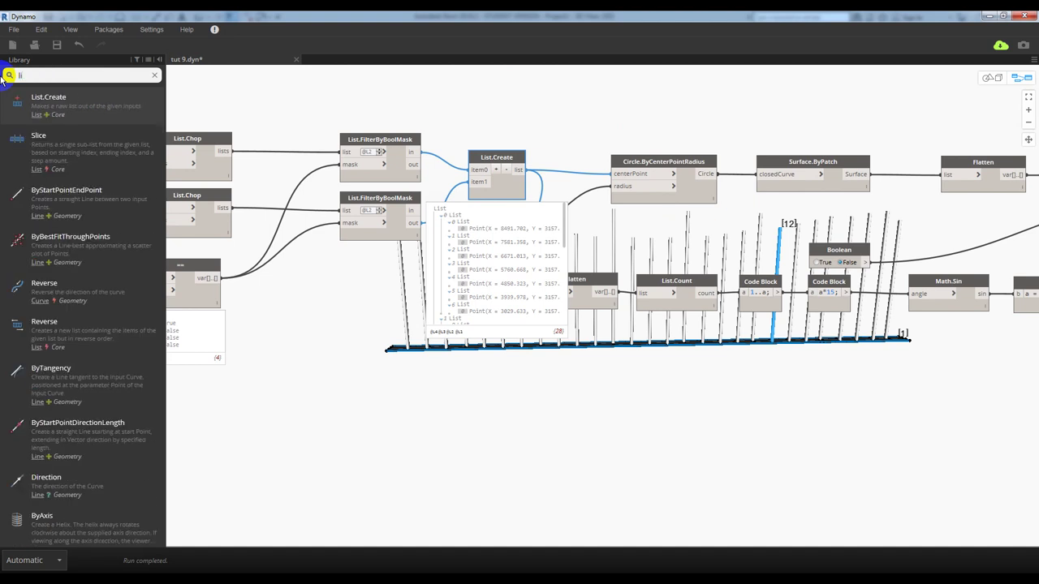
pyautogui.write('st combine')
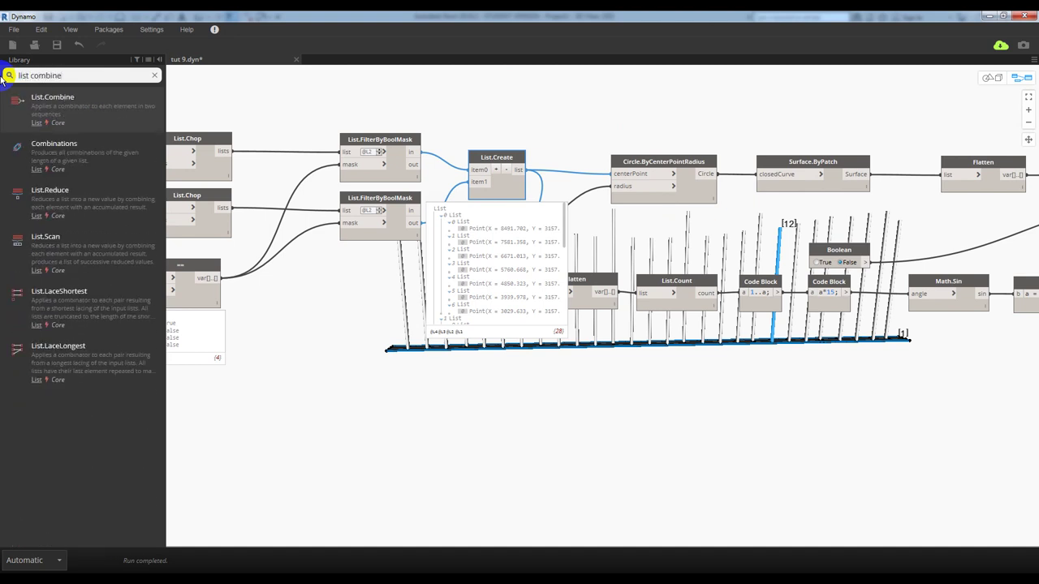
pyautogui.click(46, 99)
pyautogui.moveTo(625, 280); pyautogui.dragTo(544, 215)
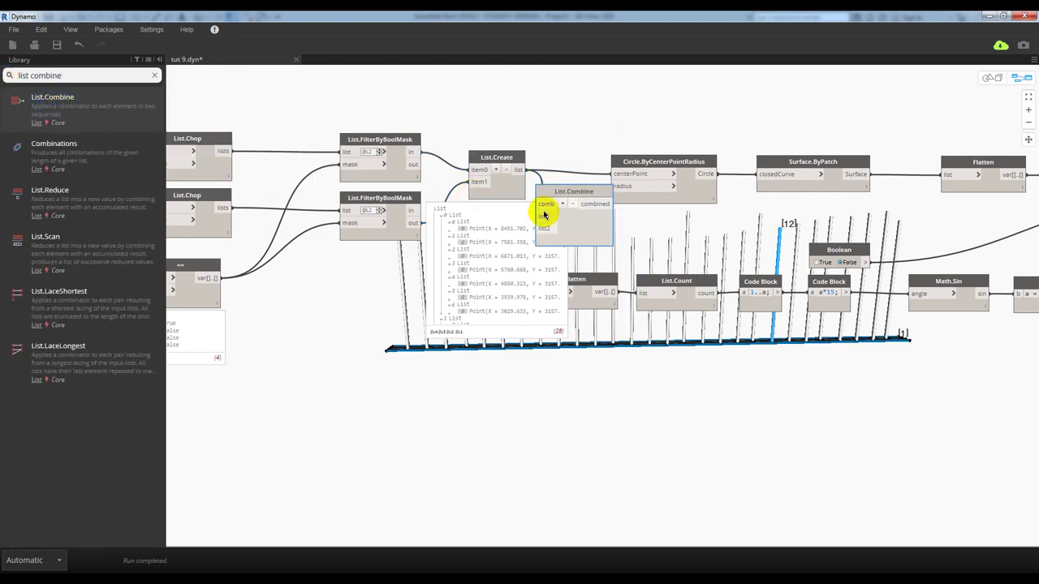
# - Try wiring the filtered lists and List.Create into List.Combine, then discard the list1 wire
pyautogui.click(499, 188)
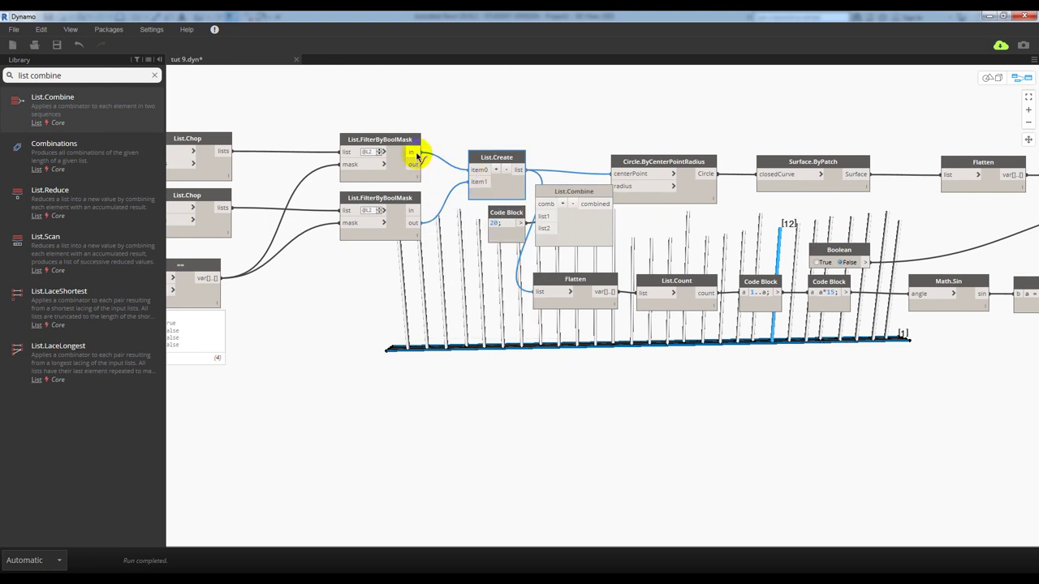
pyautogui.click(414, 153)
pyautogui.click(544, 216)
pyautogui.click(414, 222)
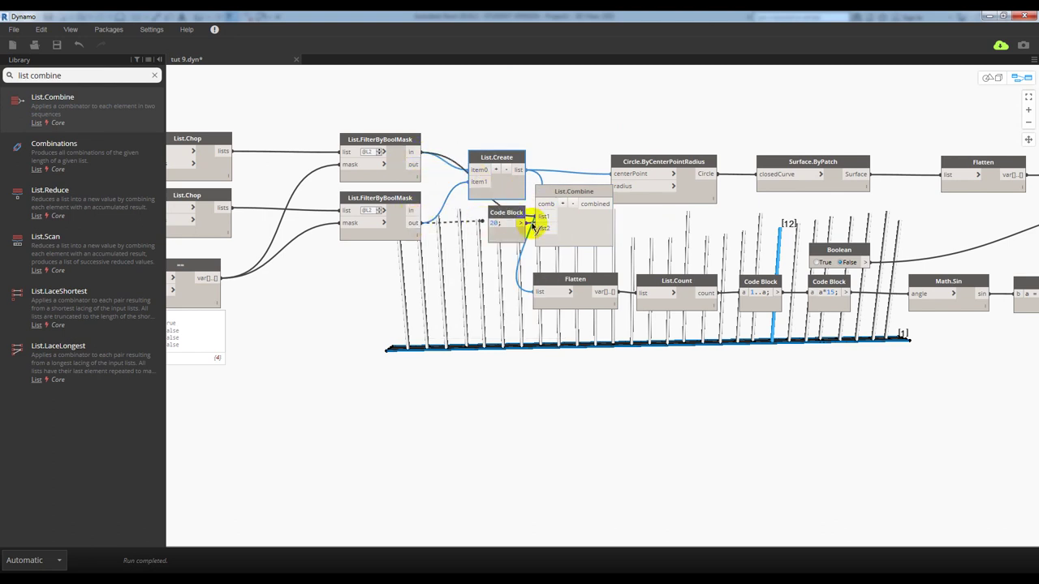
pyautogui.click(544, 228)
pyautogui.moveTo(557, 197); pyautogui.dragTo(575, 177)
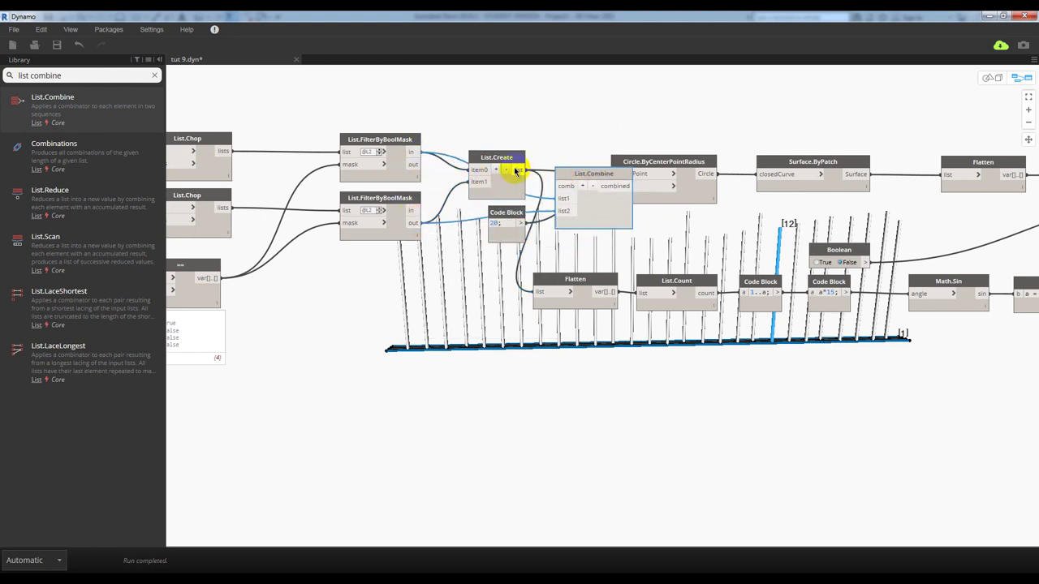
pyautogui.click(559, 186)
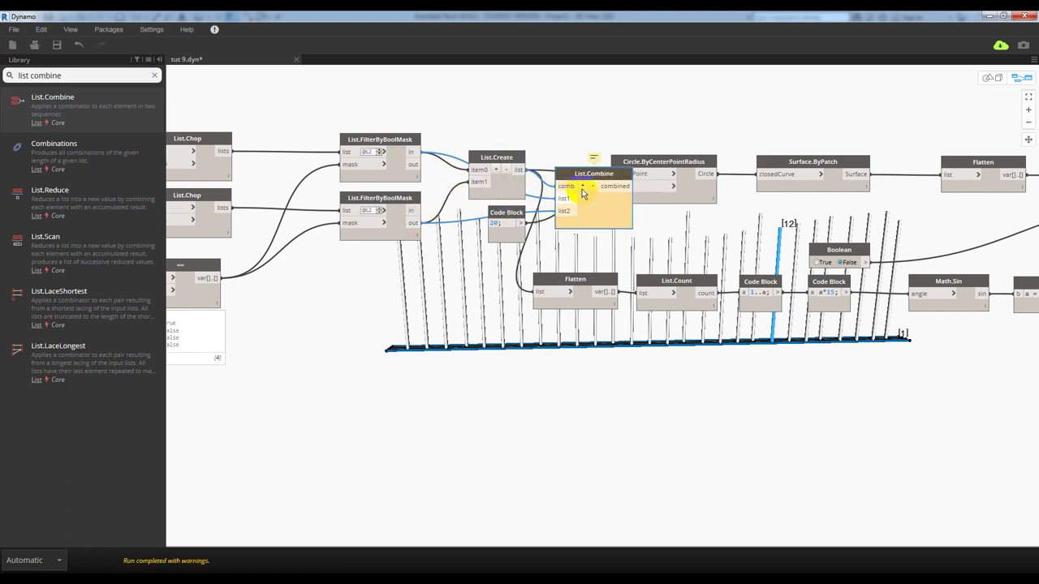
pyautogui.moveTo(589, 177); pyautogui.dragTo(597, 192)
pyautogui.moveTo(577, 213); pyautogui.dragTo(531, 225)
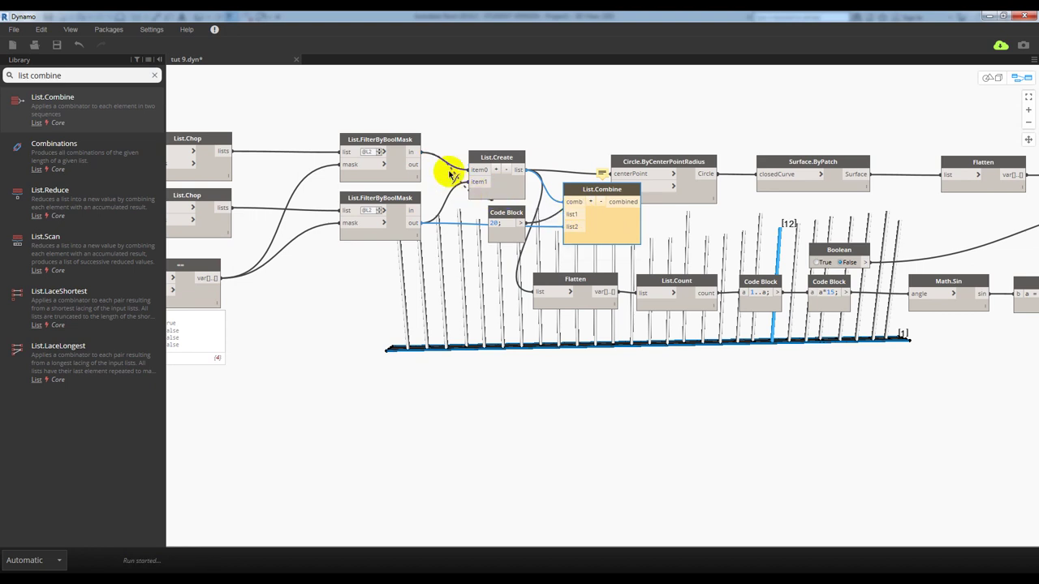
pyautogui.click(419, 238)
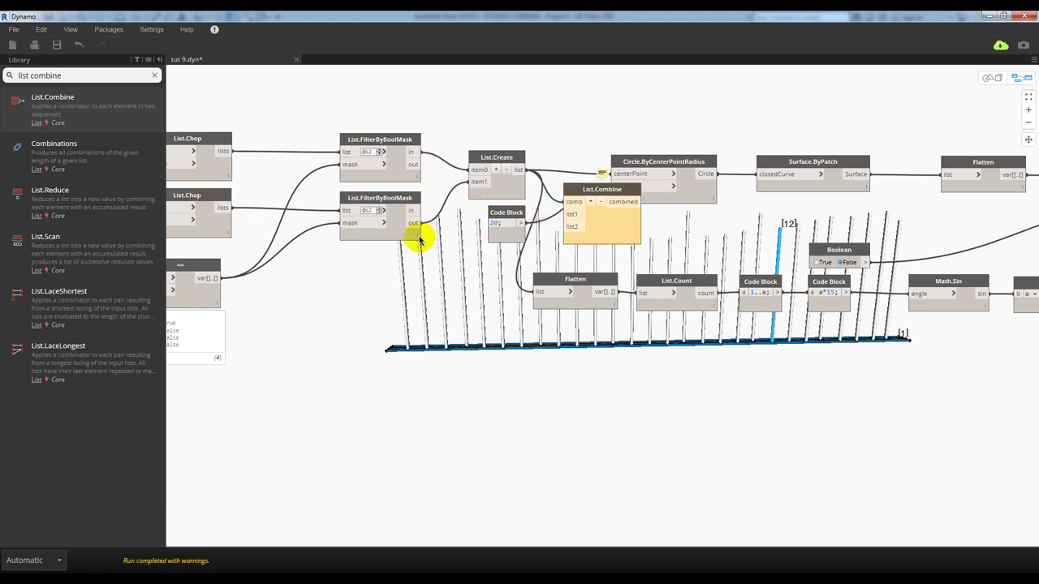
# - Inspect the full List.Create point list preview
pyautogui.click(511, 210)
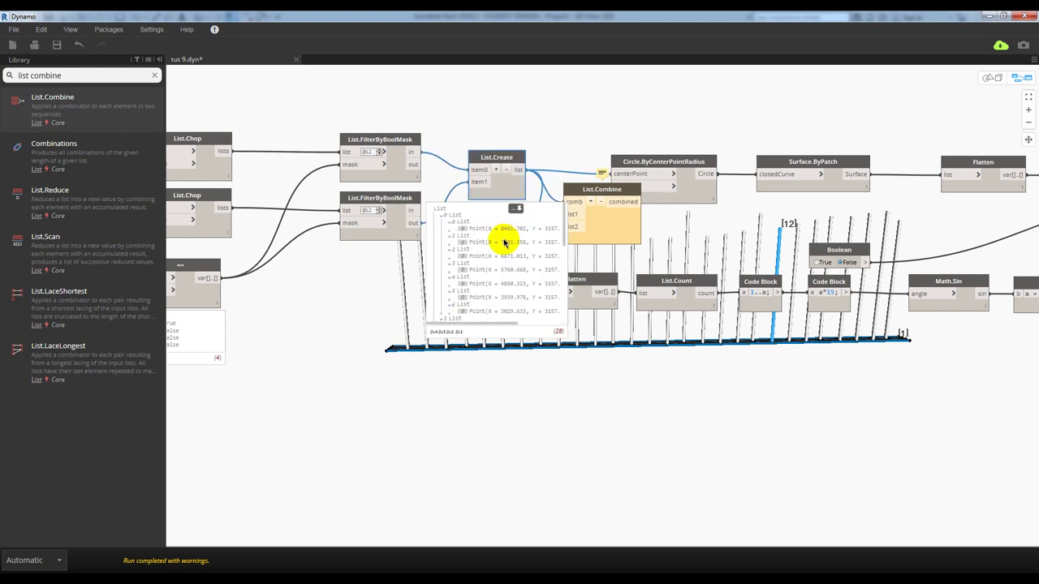
pyautogui.scroll(2, 505, 246)
pyautogui.scroll(2, 505, 247)
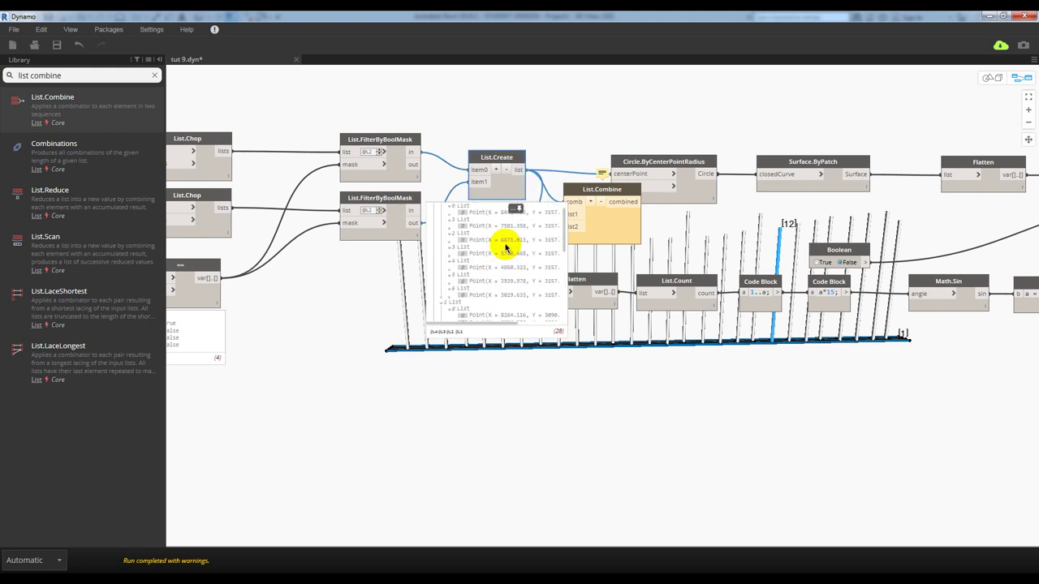
pyautogui.scroll(1, 505, 247)
pyautogui.scroll(-1, 505, 247)
pyautogui.scroll(-2, 505, 248)
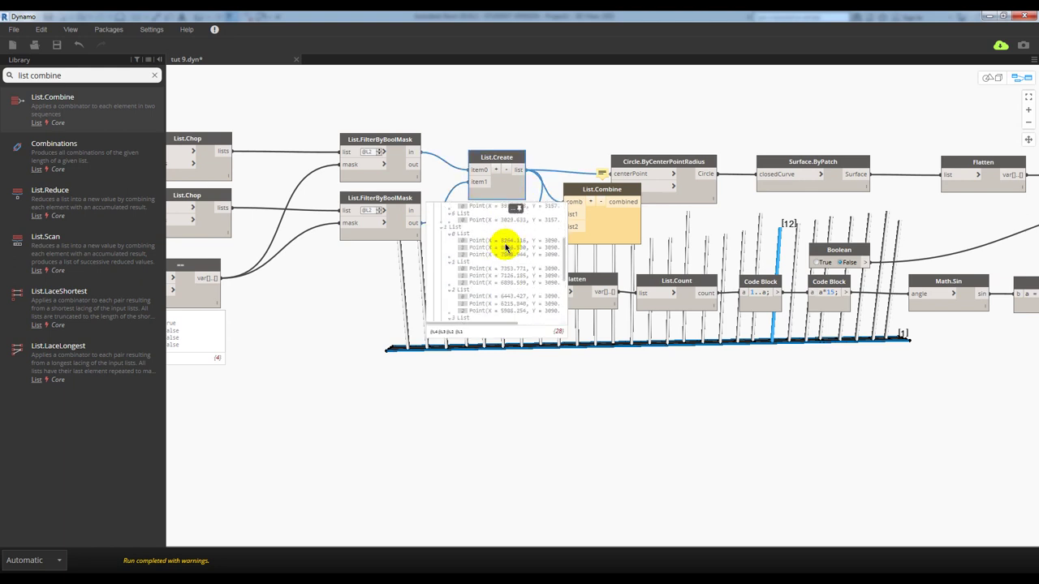
pyautogui.scroll(-2, 504, 248)
pyautogui.scroll(-1, 505, 247)
pyautogui.scroll(5, 505, 246)
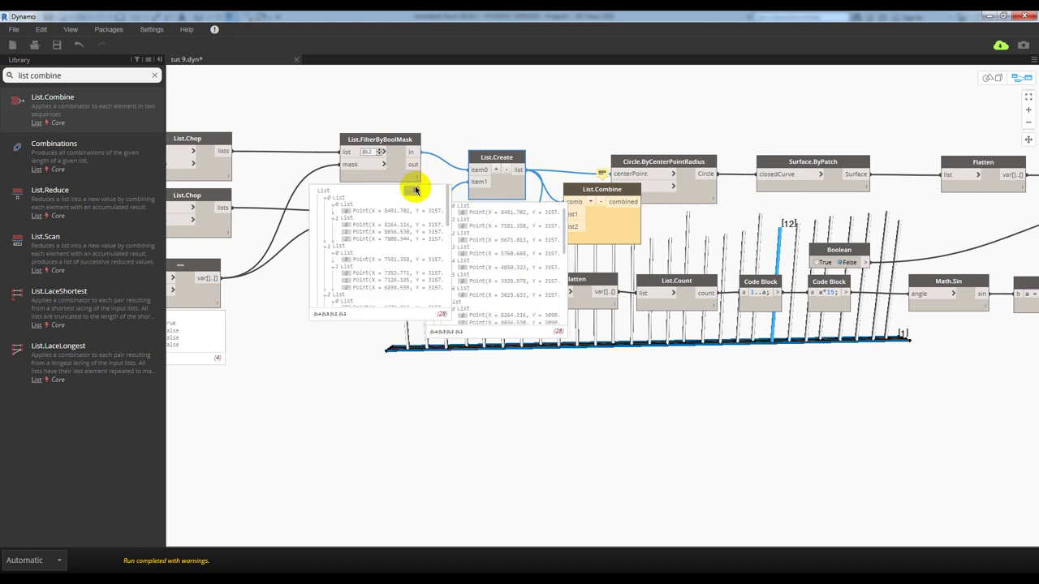
pyautogui.moveTo(412, 248)
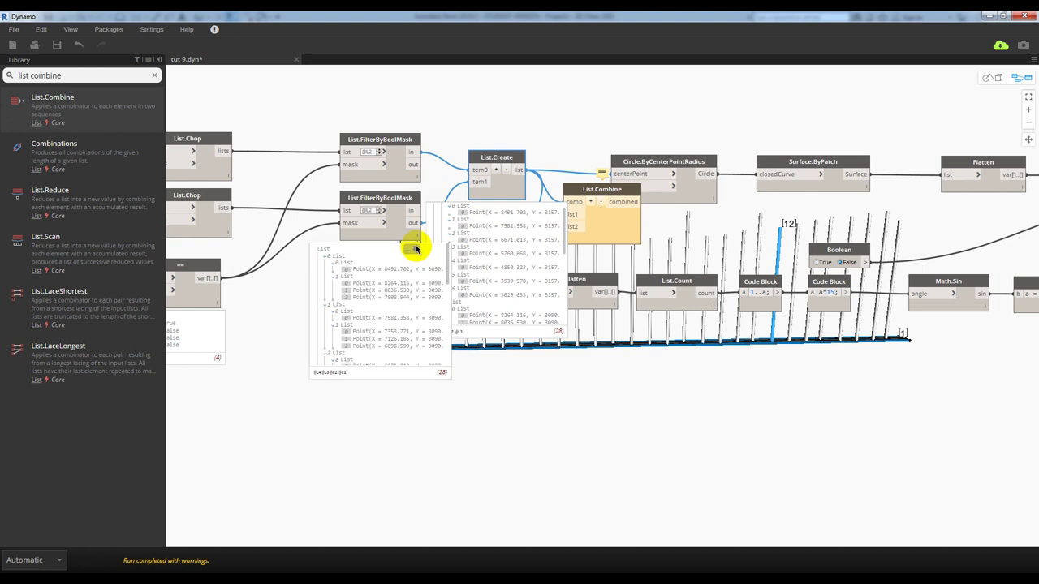
# - Add a Flatten node via 'flat' search and shift the existing graph right to make room
pyautogui.moveTo(69, 75); pyautogui.dragTo(5, 76)
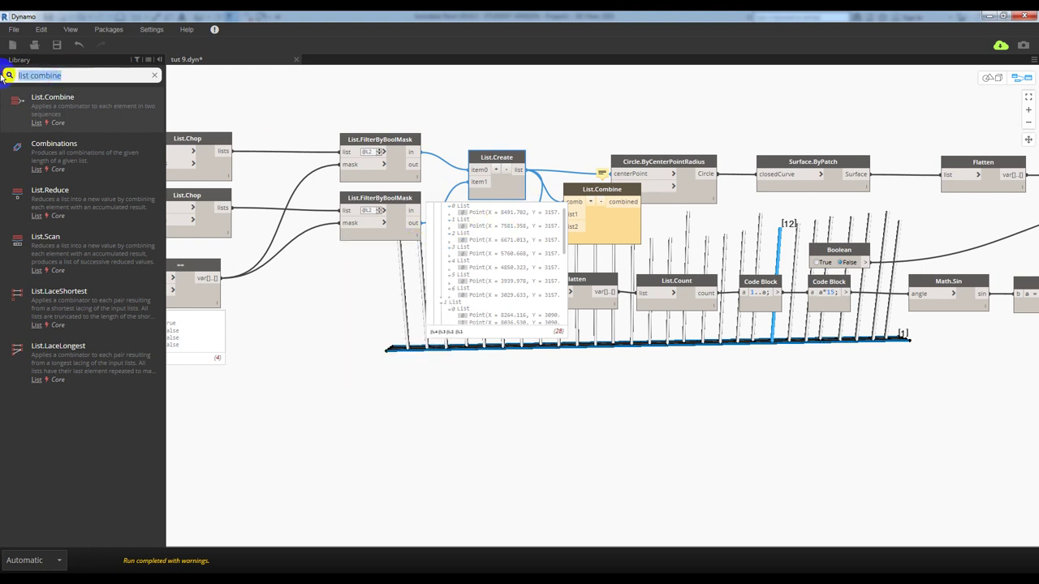
pyautogui.write('flat')
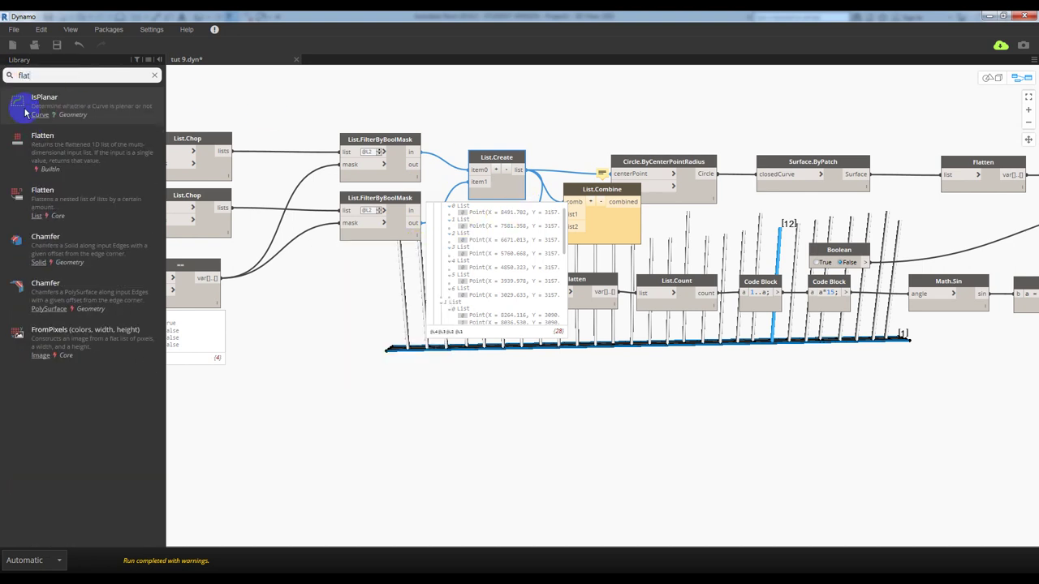
pyautogui.click(42, 139)
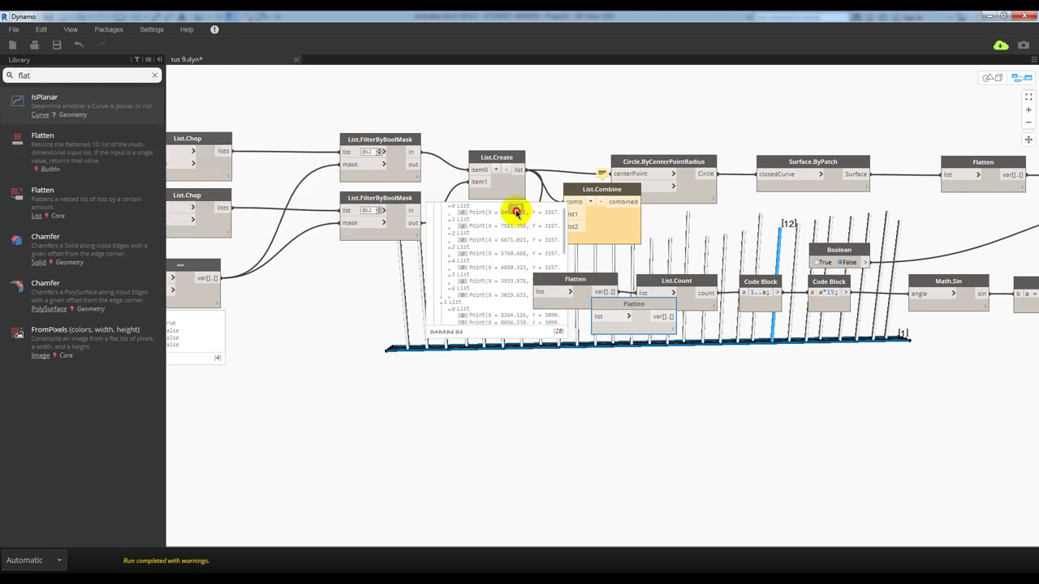
pyautogui.moveTo(614, 303); pyautogui.dragTo(446, 86)
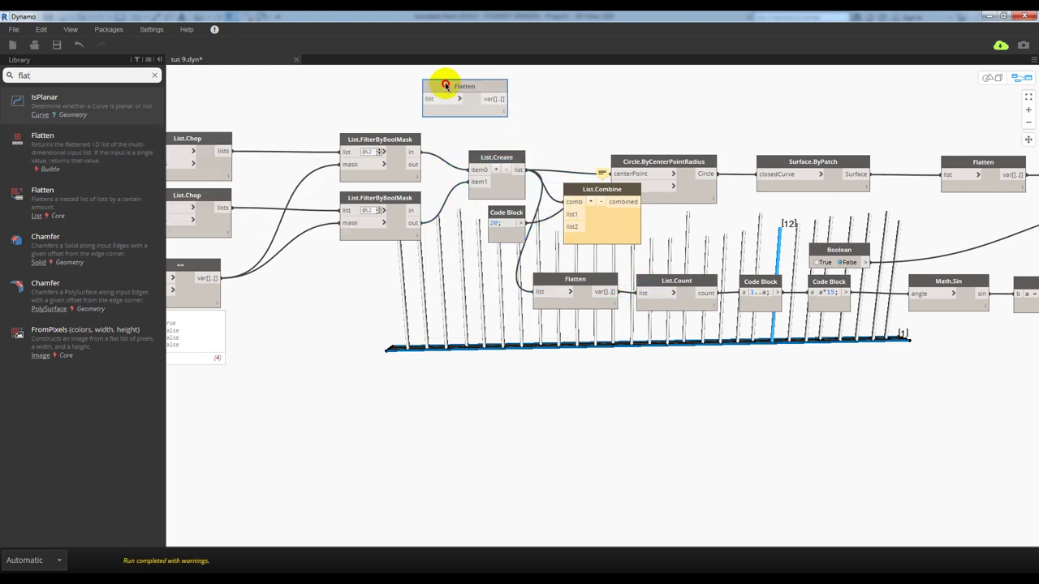
pyautogui.scroll(-5, 473, 121)
pyautogui.moveTo(380, 209); pyautogui.dragTo(350, 142)
pyautogui.click(308, 132)
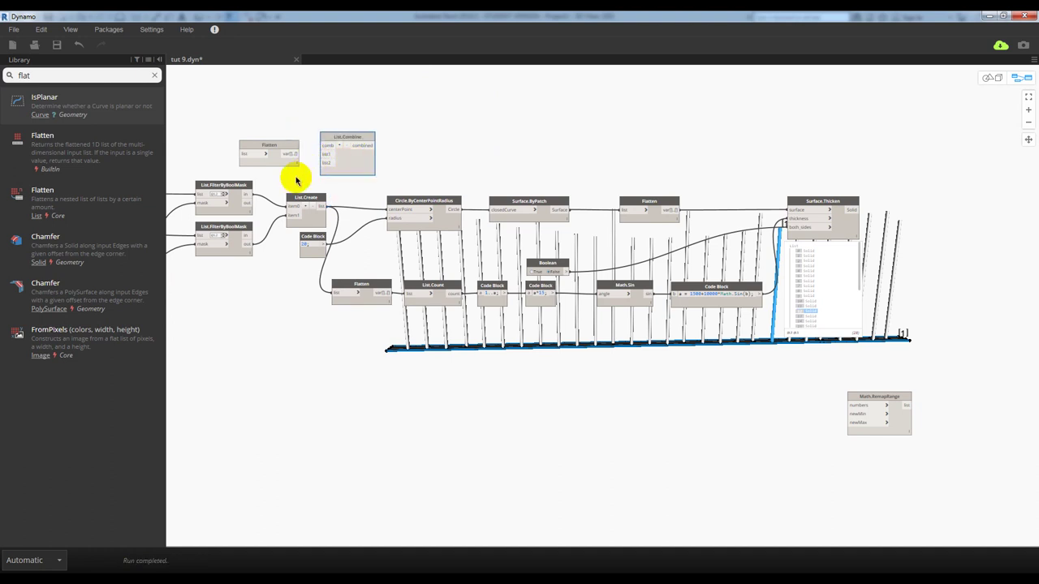
pyautogui.moveTo(329, 189)
pyautogui.mouseDown()
pyautogui.moveTo(364, 220)
pyautogui.moveTo(906, 446)
pyautogui.moveTo(1018, 528)
pyautogui.mouseUp()
pyautogui.moveTo(423, 188)
pyautogui.mouseDown()
pyautogui.moveTo(557, 202)
pyautogui.moveTo(582, 186)
pyautogui.mouseUp()
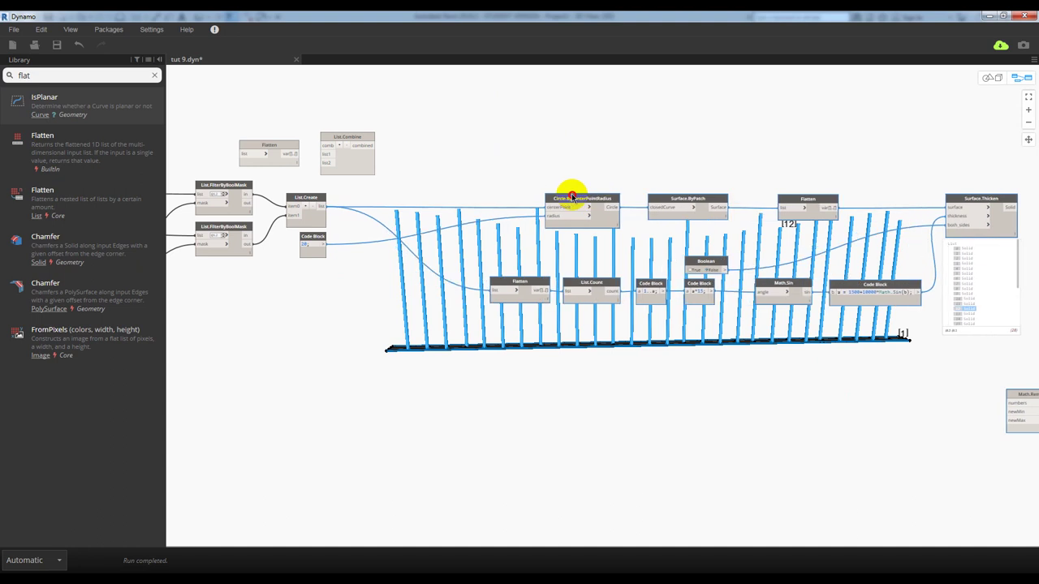
# - Feed the first filtered point list into the Flatten node and set it to level L2
pyautogui.scroll(2, 313, 190)
pyautogui.scroll(1, 382, 167)
pyautogui.scroll(2, 341, 121)
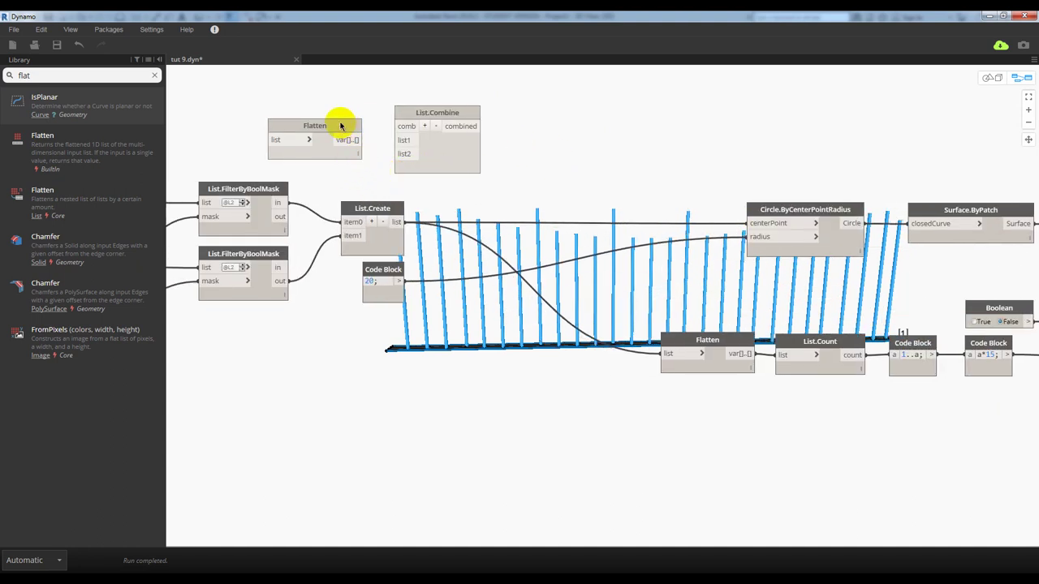
pyautogui.moveTo(341, 121); pyautogui.dragTo(407, 171)
pyautogui.moveTo(355, 225); pyautogui.dragTo(351, 241)
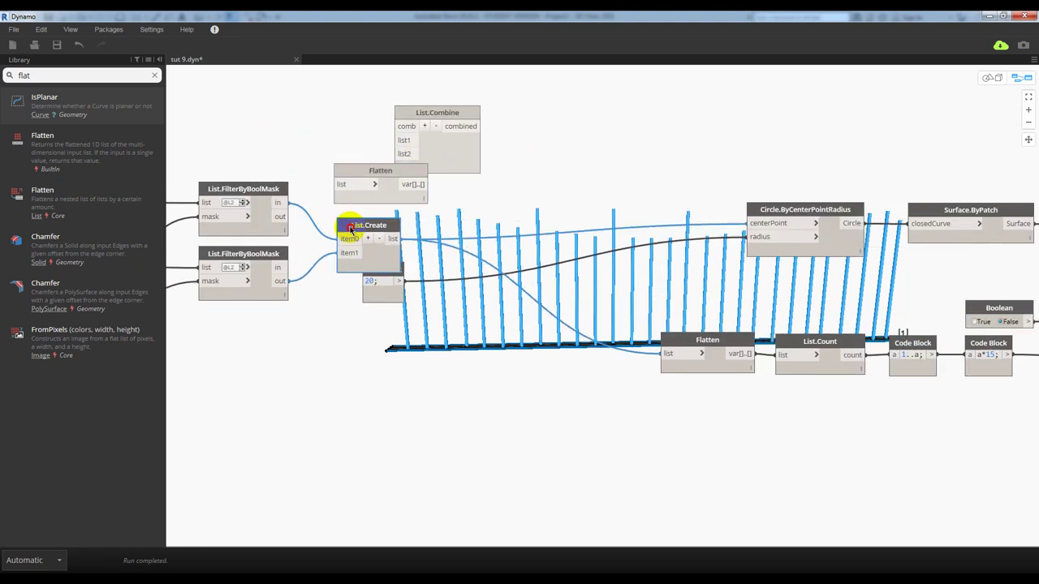
pyautogui.moveTo(279, 202); pyautogui.dragTo(341, 186)
pyautogui.click(340, 186)
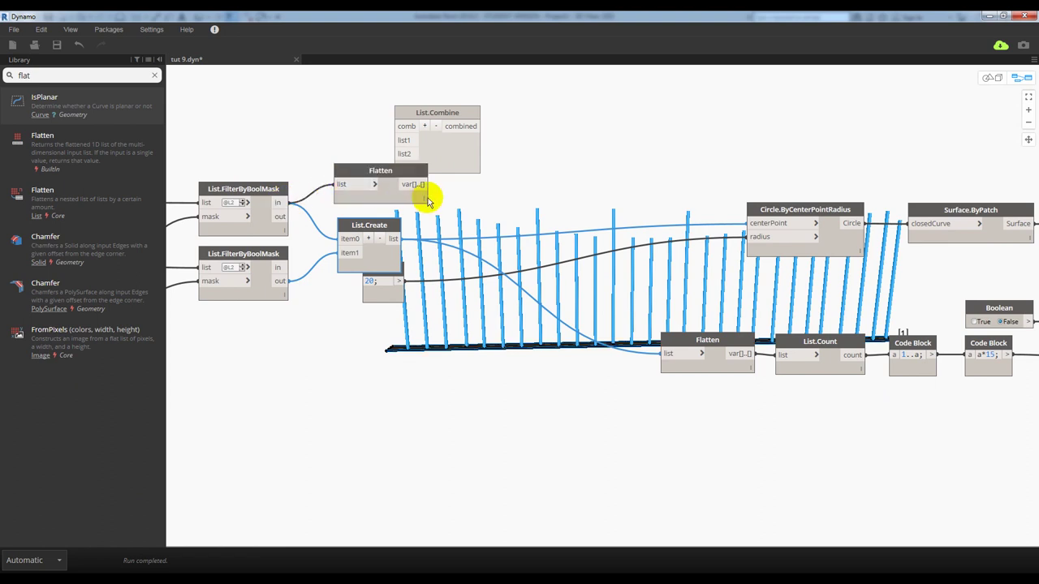
pyautogui.click(374, 185)
pyautogui.moveTo(380, 213)
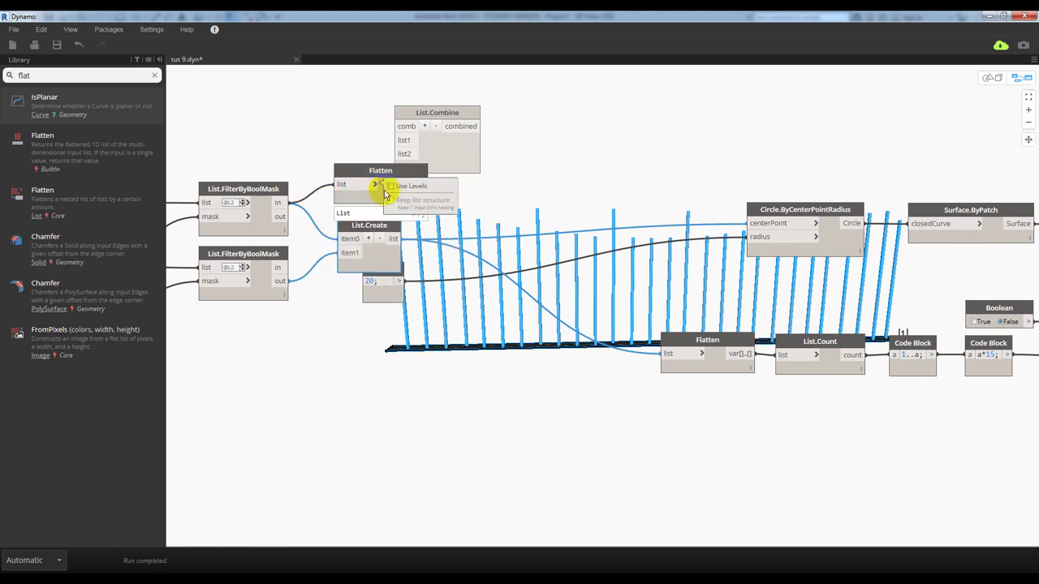
pyautogui.click(439, 211)
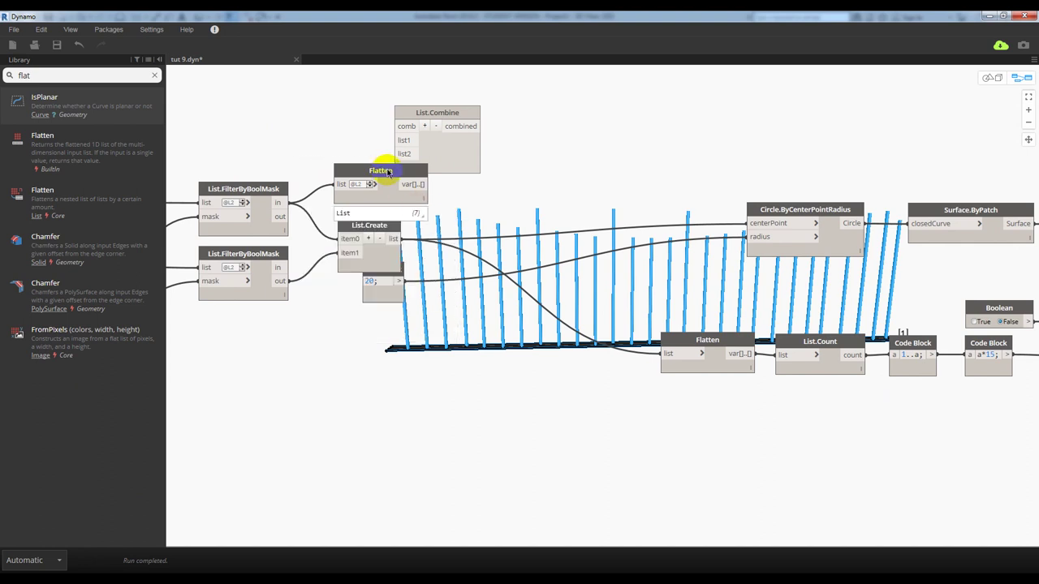
# - Duplicate the L2 Flatten node and feed the second filtered list into the copy
pyautogui.click(395, 179)
pyautogui.hotkey('ctrl', 'c')
pyautogui.hotkey('ctrl', 'v')
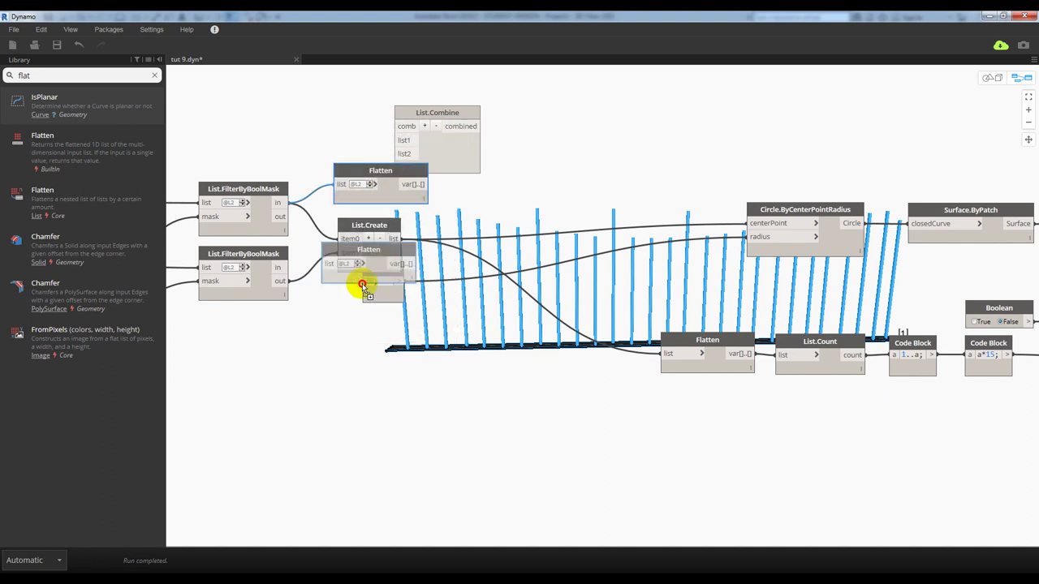
pyautogui.moveTo(279, 281); pyautogui.dragTo(341, 313)
pyautogui.click(341, 313)
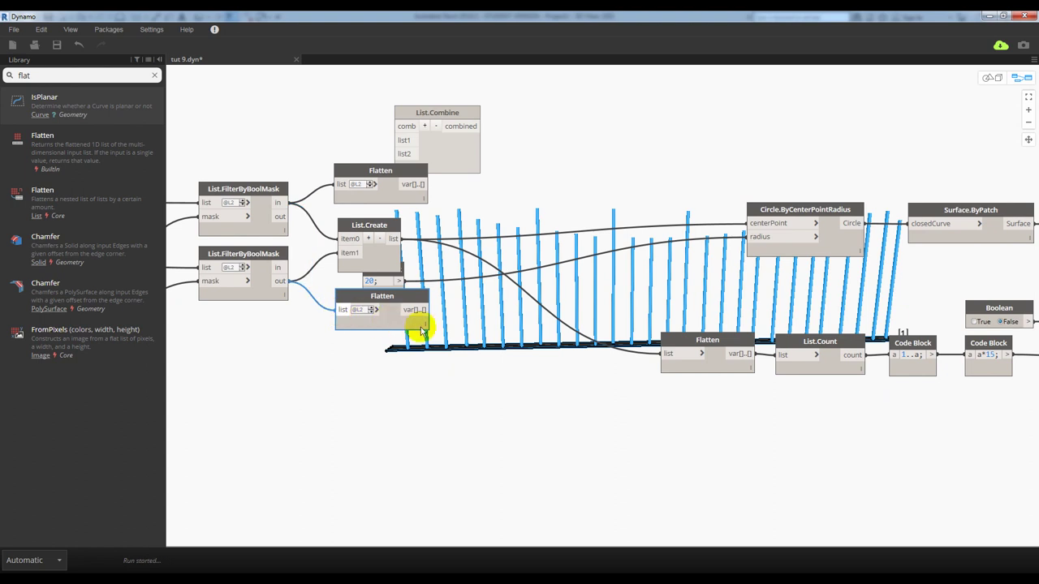
pyautogui.moveTo(381, 324)
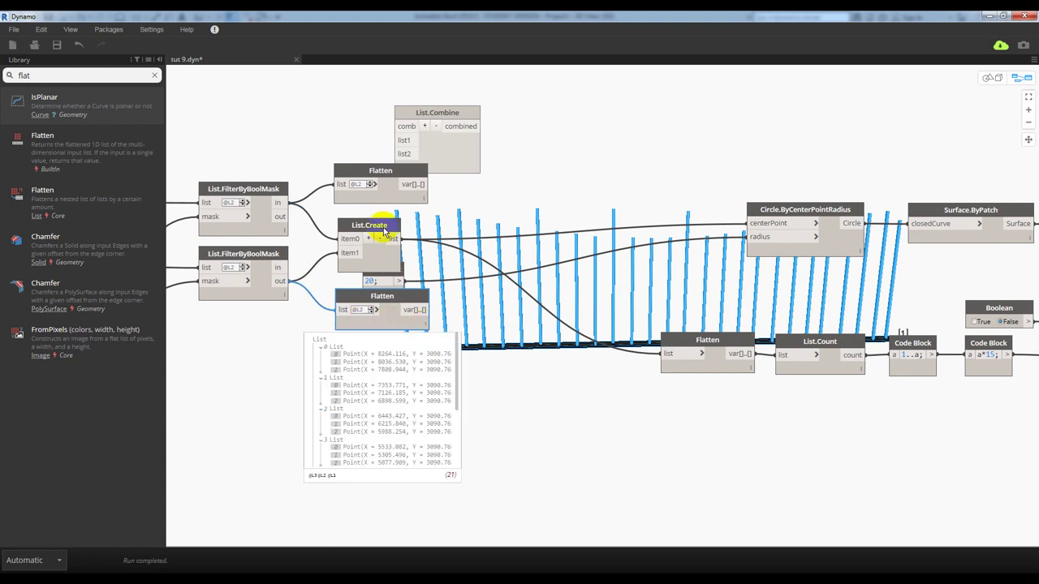
# - Rearrange List.Create, List.Combine, the Code Block and both Flatten nodes
pyautogui.moveTo(384, 233); pyautogui.dragTo(357, 109)
pyautogui.moveTo(421, 115); pyautogui.dragTo(494, 220)
pyautogui.moveTo(399, 170); pyautogui.dragTo(401, 190)
pyautogui.moveTo(385, 265)
pyautogui.mouseDown()
pyautogui.moveTo(398, 252)
pyautogui.moveTo(682, 246)
pyautogui.mouseUp()
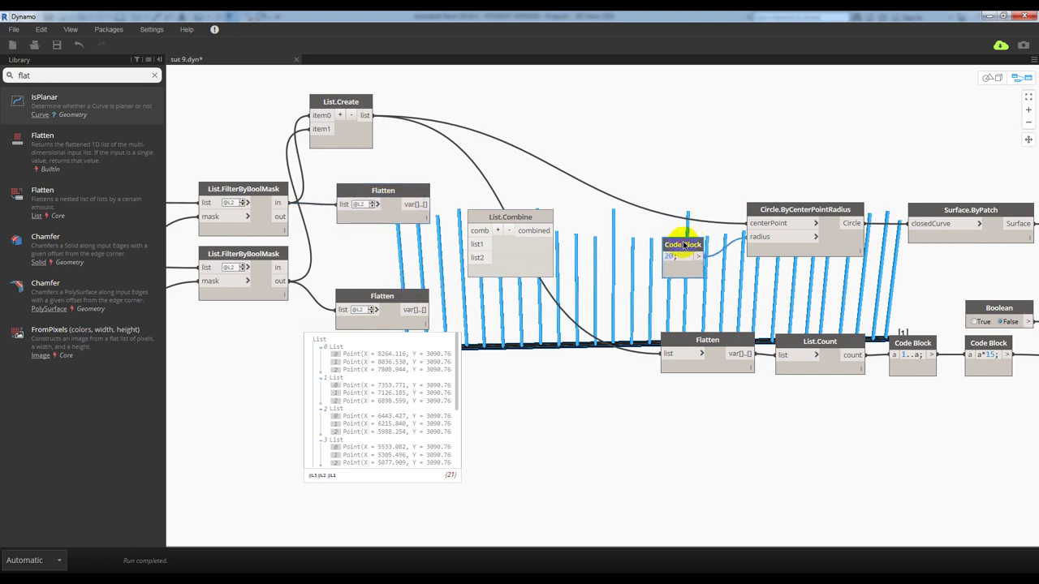
pyautogui.moveTo(368, 199); pyautogui.dragTo(367, 197)
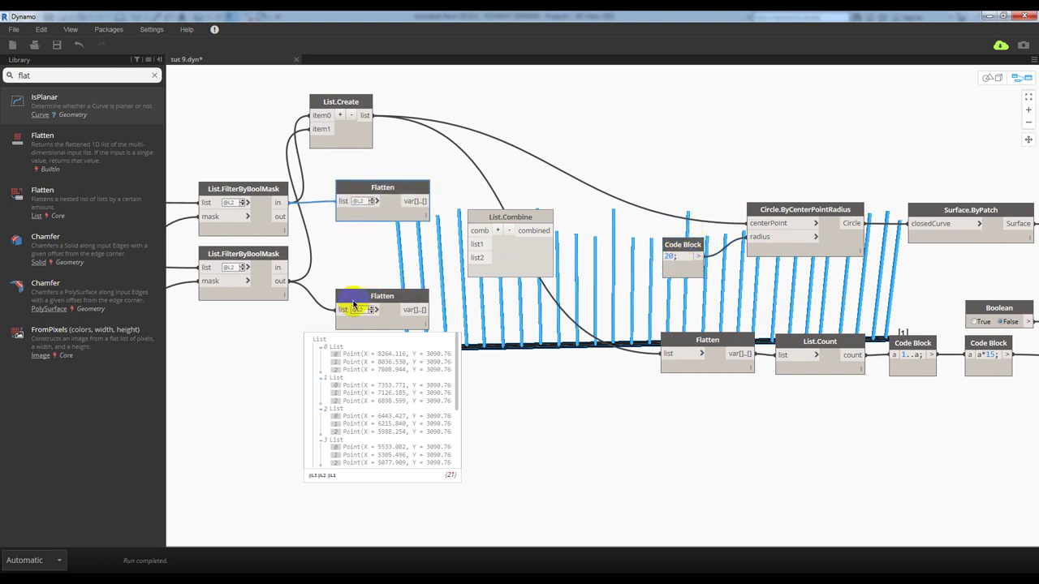
pyautogui.moveTo(353, 305); pyautogui.dragTo(353, 273)
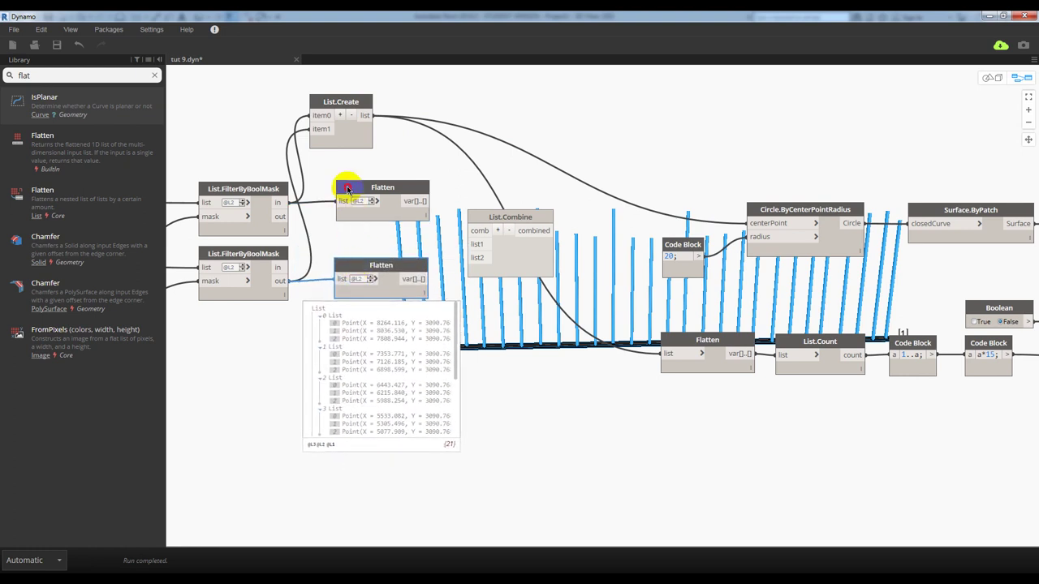
pyautogui.moveTo(348, 190); pyautogui.dragTo(347, 192)
pyautogui.moveTo(408, 265); pyautogui.dragTo(407, 270)
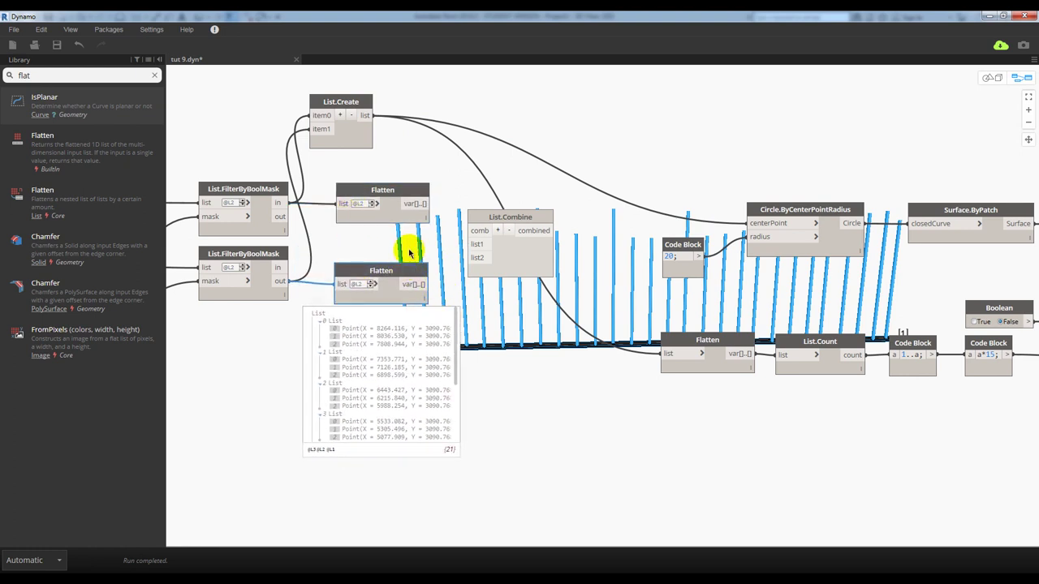
# - Wire the upper Flatten into List.Combine's list1 and the lower into list2
pyautogui.click(470, 243)
pyautogui.click(424, 284)
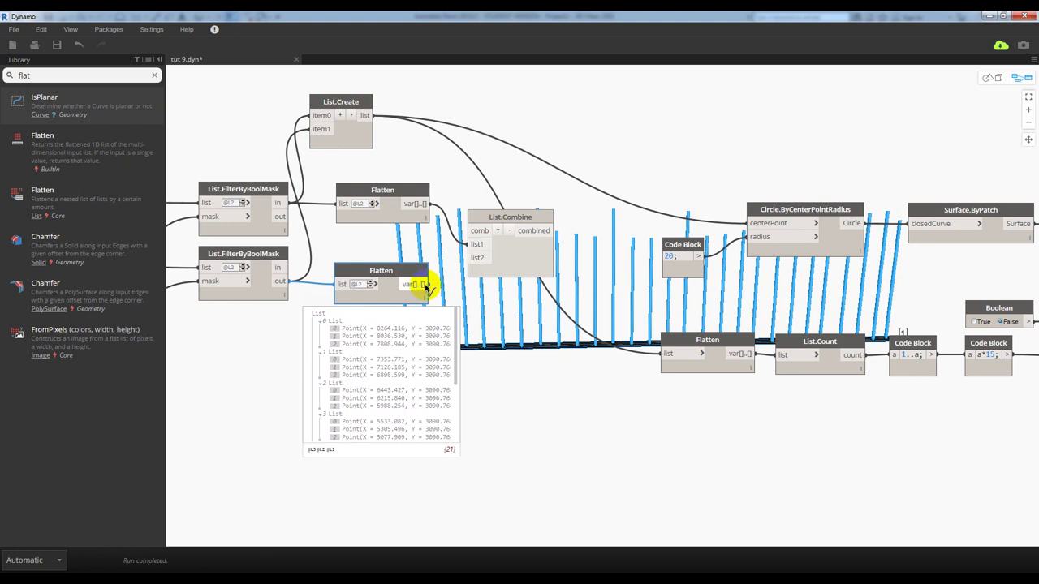
pyautogui.click(470, 257)
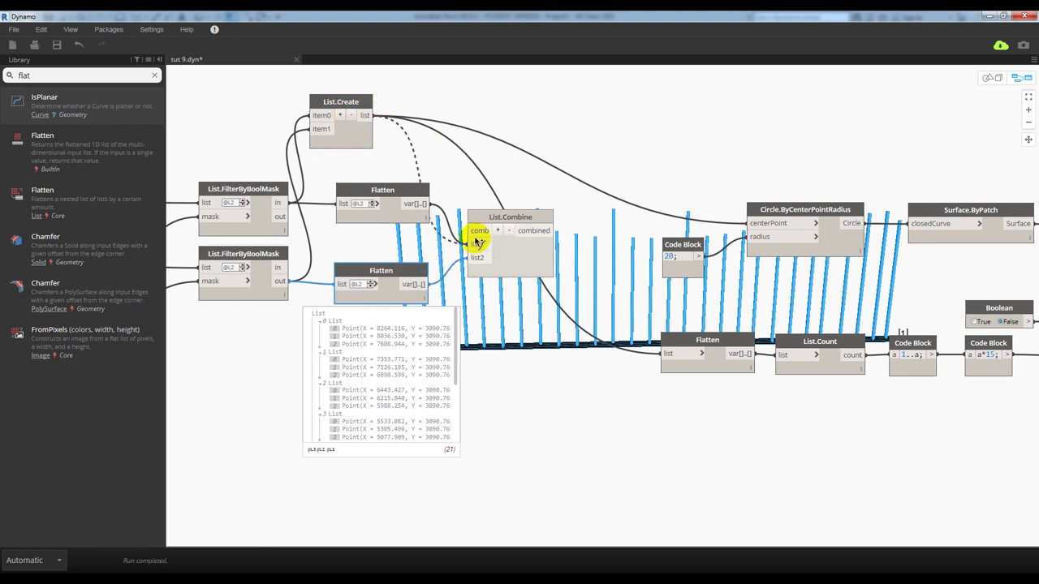
# - Connect List.Create's output to List.Combine's comb input
pyautogui.click(314, 139)
pyautogui.moveTo(312, 128)
pyautogui.mouseDown()
pyautogui.moveTo(313, 116)
pyautogui.moveTo(283, 116)
pyautogui.mouseUp()
pyautogui.click(365, 115)
pyautogui.click(481, 231)
pyautogui.moveTo(510, 243)
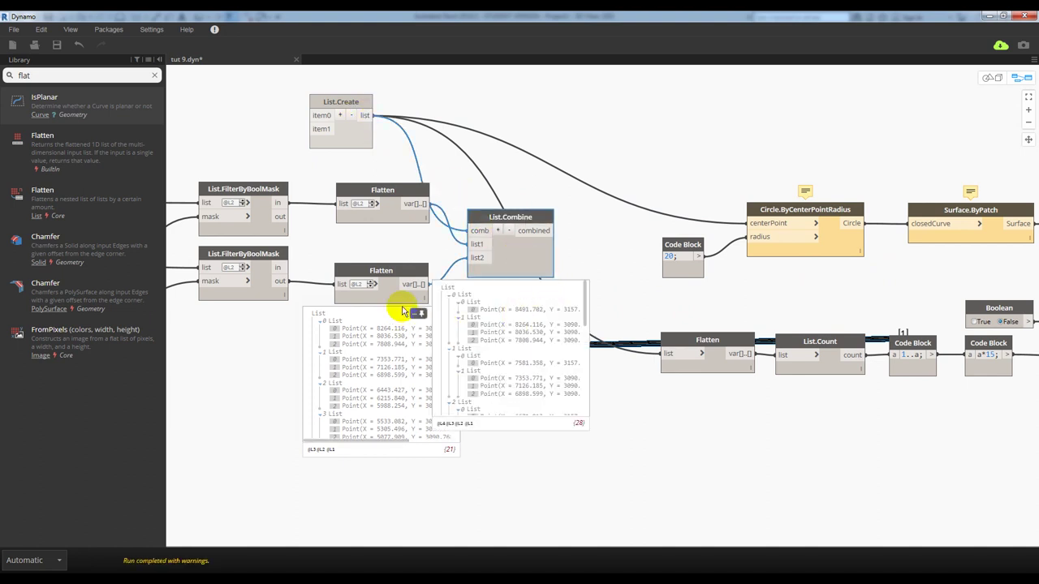
pyautogui.scroll(-2, 543, 335)
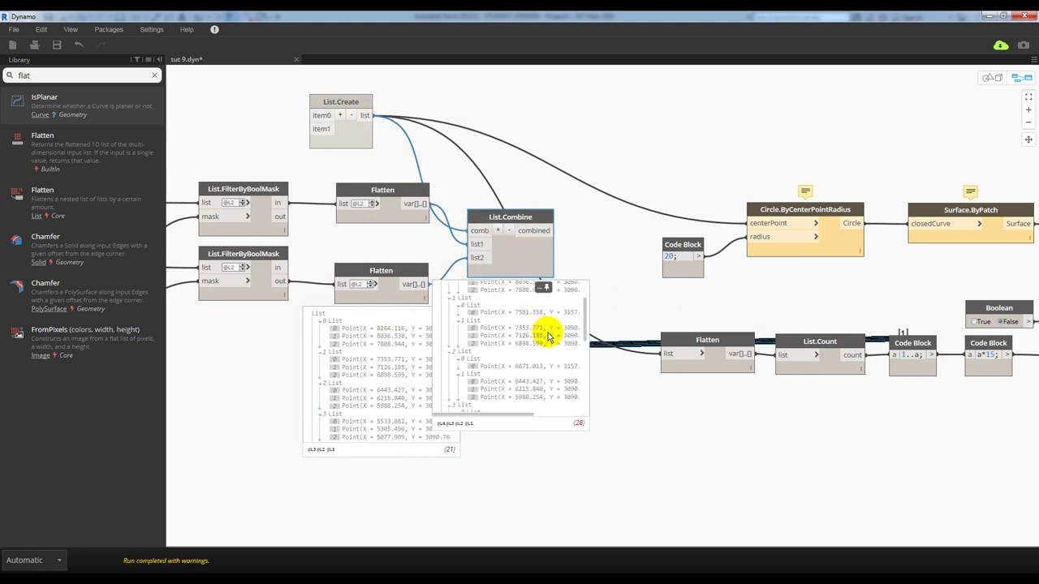
pyautogui.scroll(-2, 548, 335)
pyautogui.scroll(-2, 547, 334)
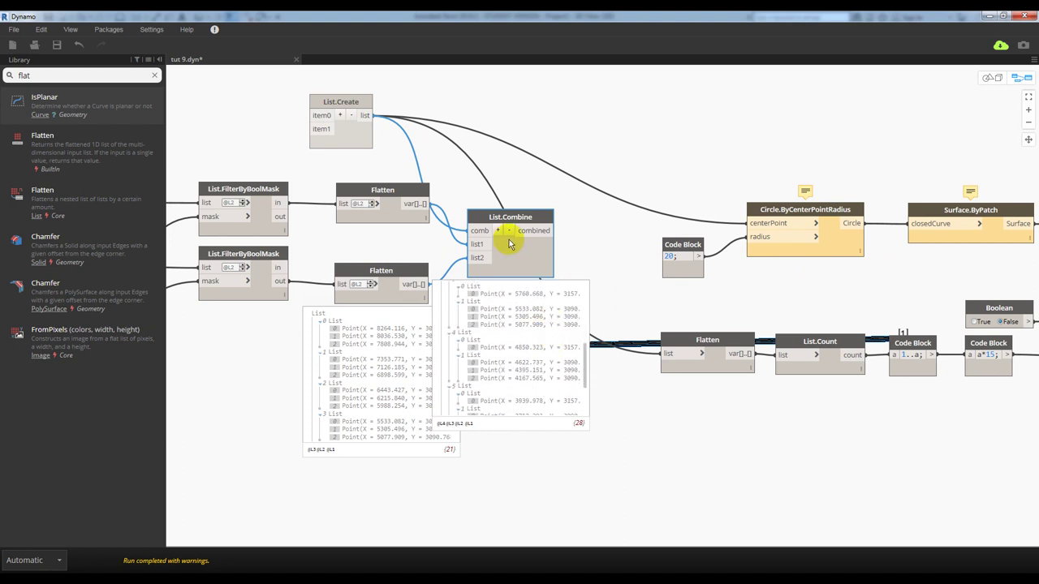
pyautogui.scroll(-2, 526, 333)
pyautogui.scroll(-1, 531, 357)
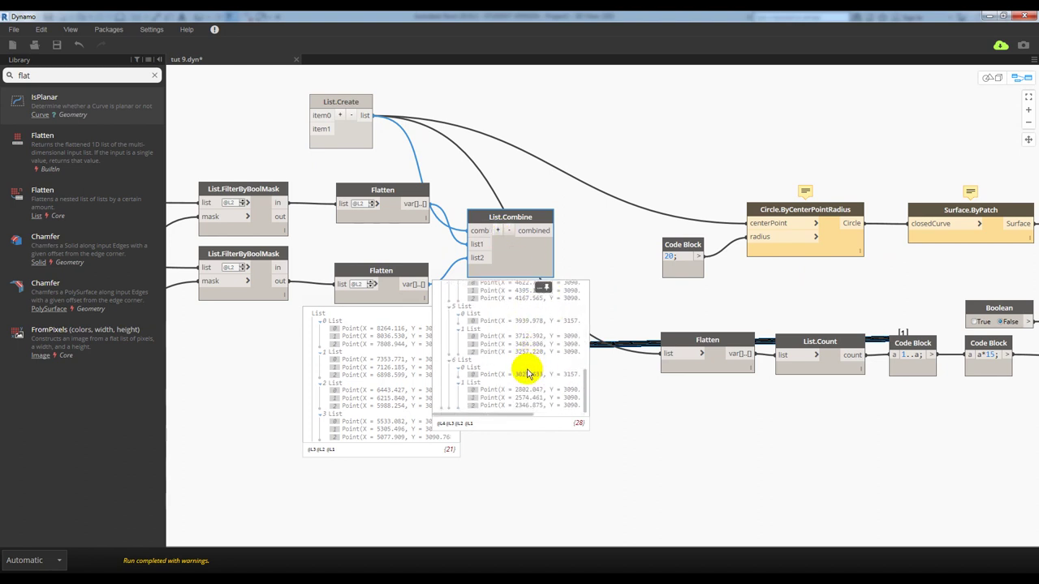
pyautogui.moveTo(383, 203)
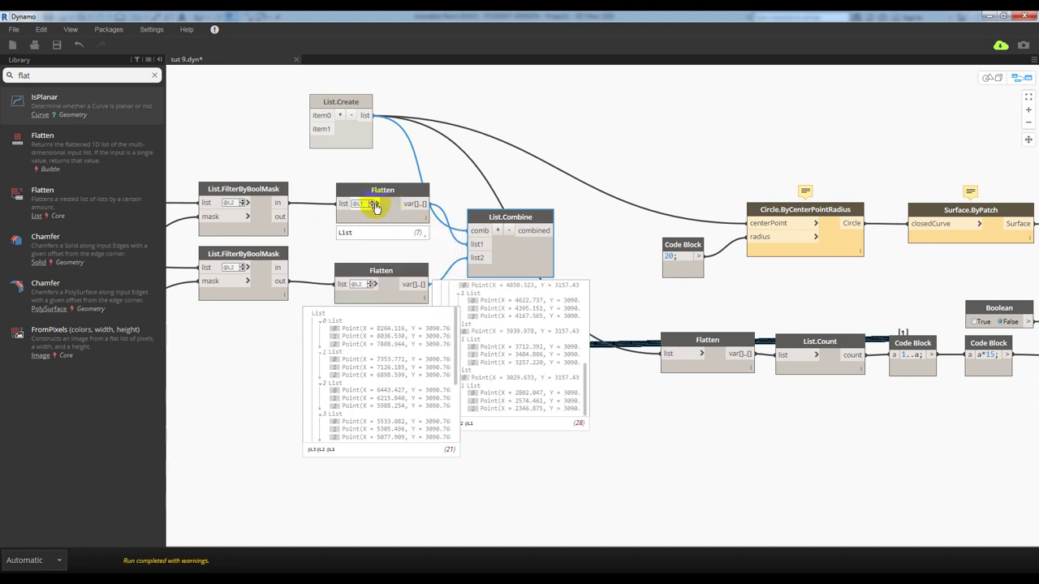
pyautogui.click(372, 203)
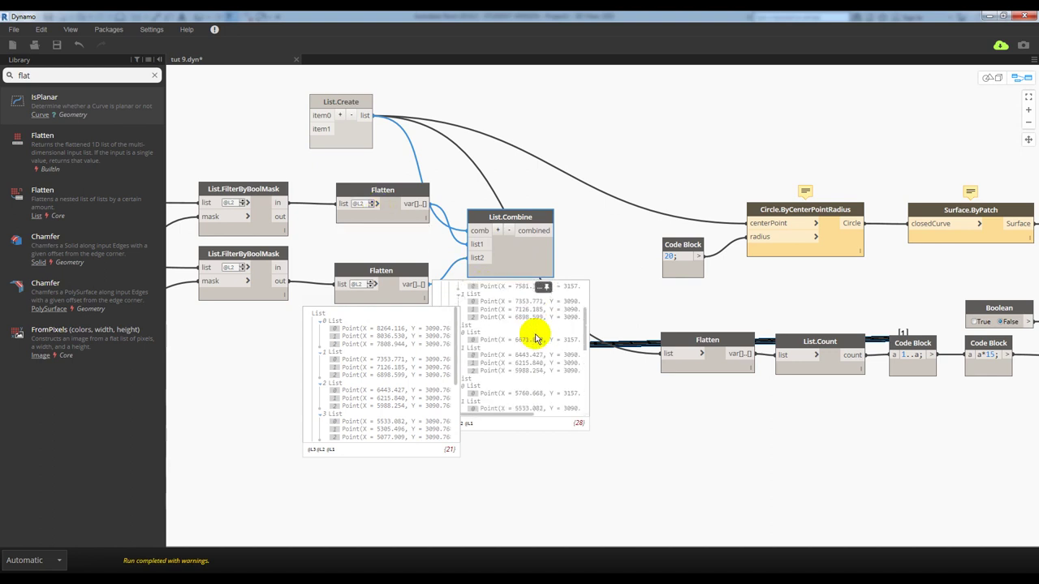
# - Add a two-input List.Join node, delete List.Create, and wire List.Join into List.Combine's comb input
pyautogui.click(45, 77)
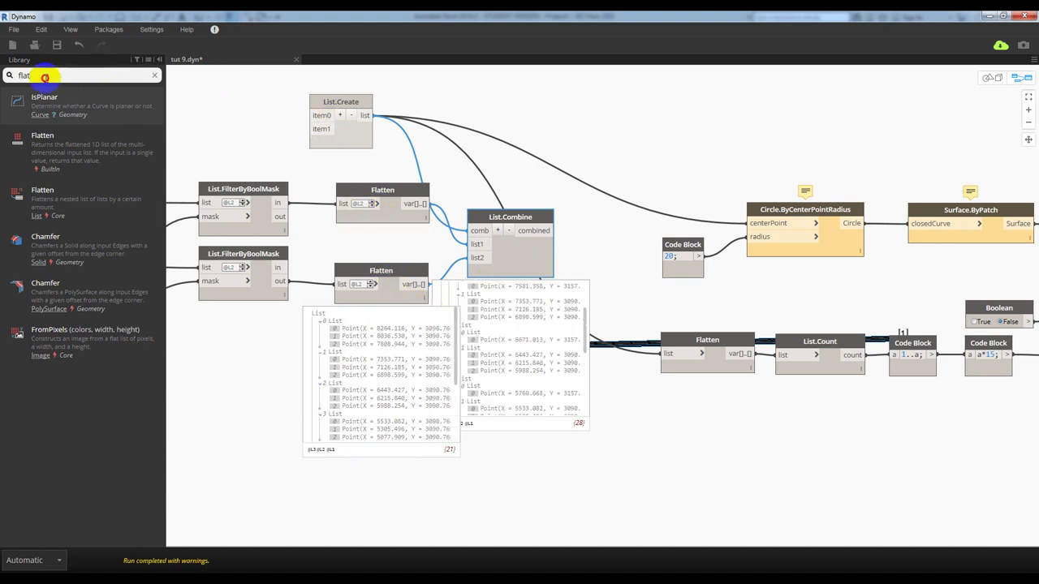
pyautogui.write('list joit')
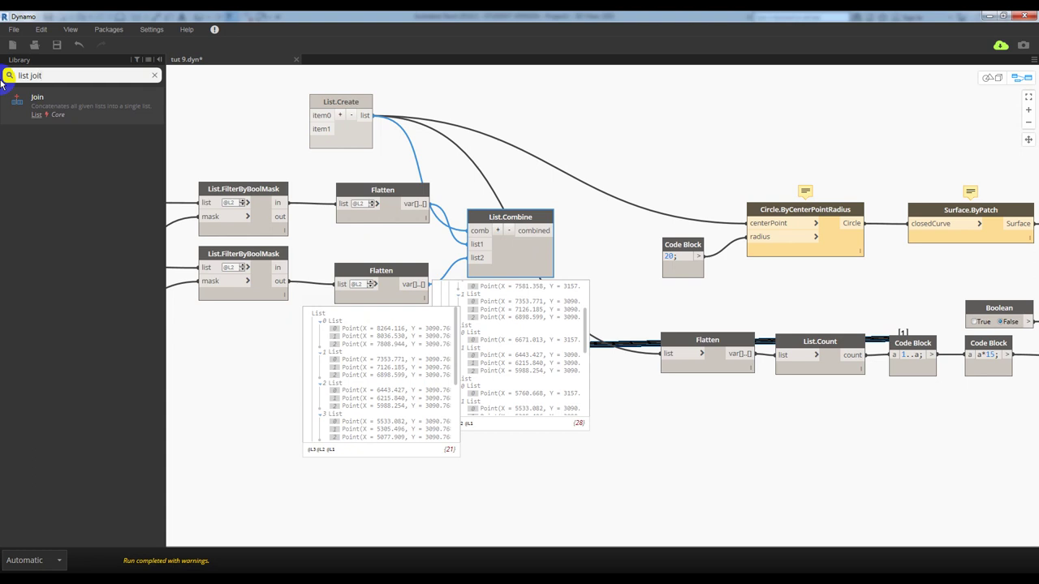
pyautogui.click(32, 99)
pyautogui.moveTo(629, 323)
pyautogui.mouseDown()
pyautogui.moveTo(405, 144)
pyautogui.moveTo(390, 122)
pyautogui.moveTo(412, 115)
pyautogui.mouseUp()
pyautogui.click(425, 154)
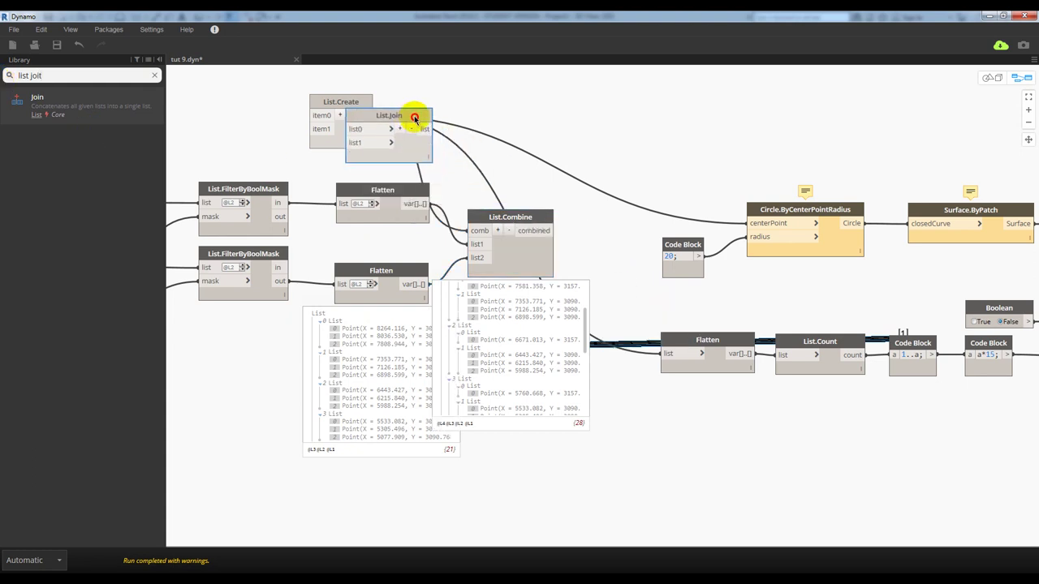
pyautogui.rightClick(349, 101)
pyautogui.click(371, 104)
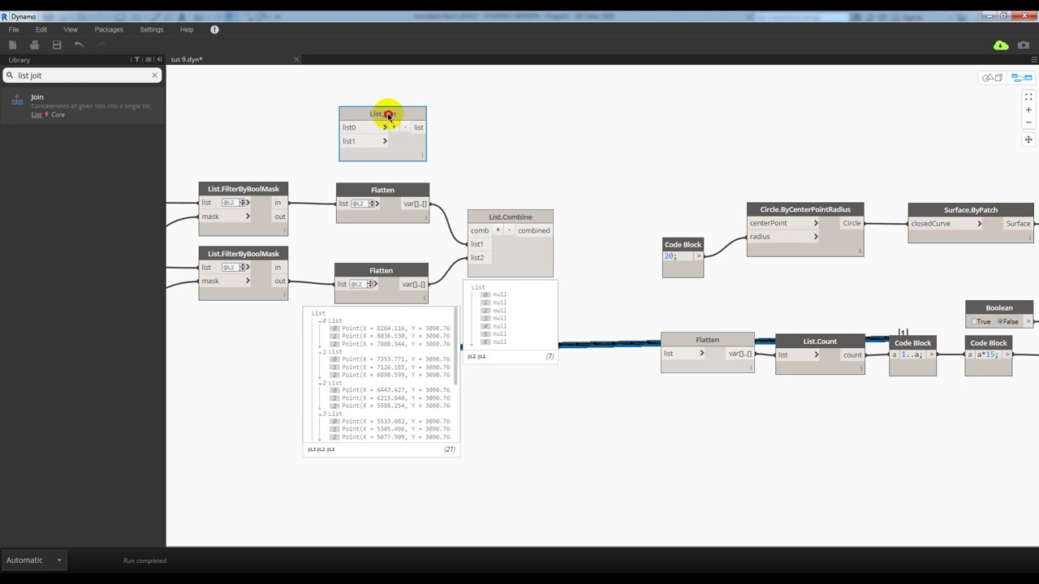
pyautogui.moveTo(419, 123); pyautogui.dragTo(473, 231)
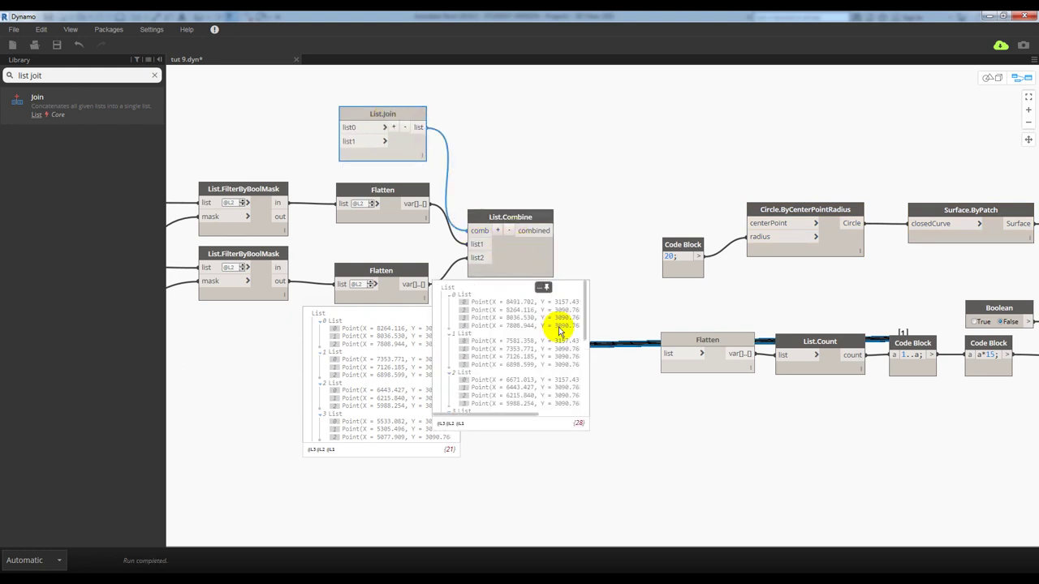
# - Duplicate the existing Flatten node and feed List.Combine's combined output into the copy
pyautogui.scroll(-3, 559, 338)
pyautogui.scroll(-2, 558, 338)
pyautogui.click(417, 300)
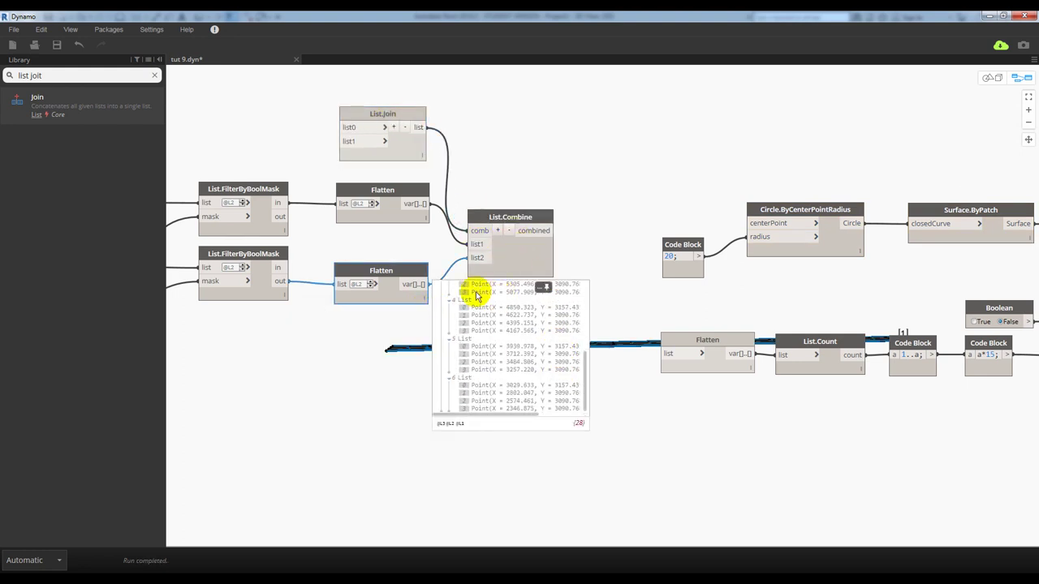
pyautogui.click(394, 195)
pyautogui.hotkey('ctrl', 'c')
pyautogui.hotkey('ctrl', 'v')
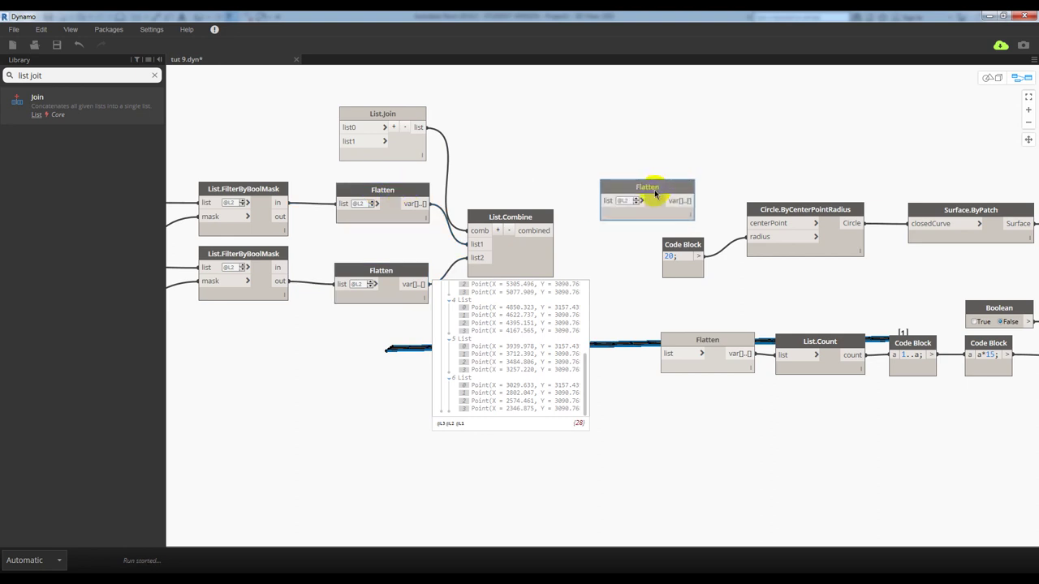
pyautogui.moveTo(614, 202); pyautogui.dragTo(575, 192)
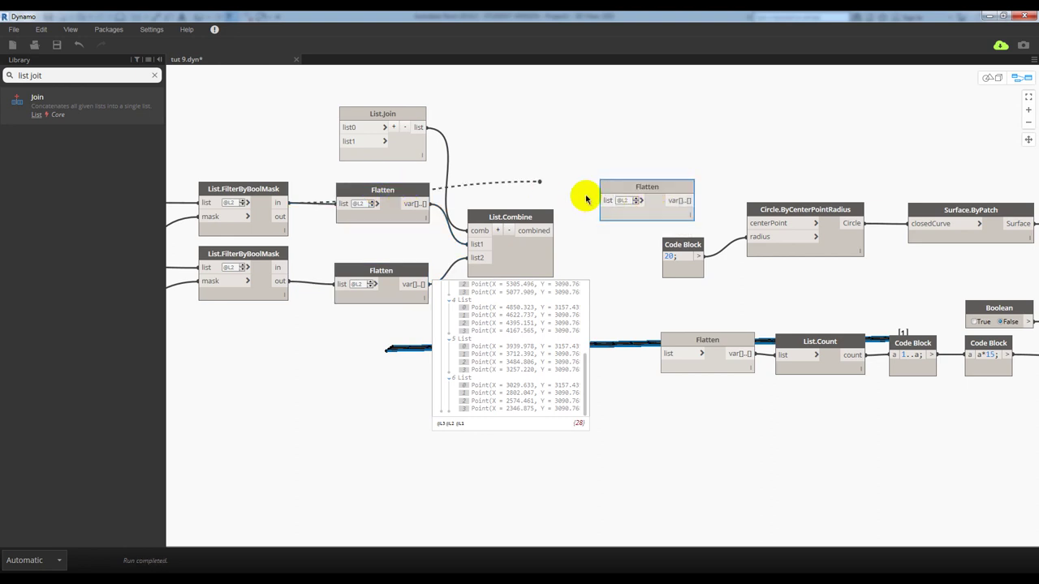
pyautogui.click(641, 201)
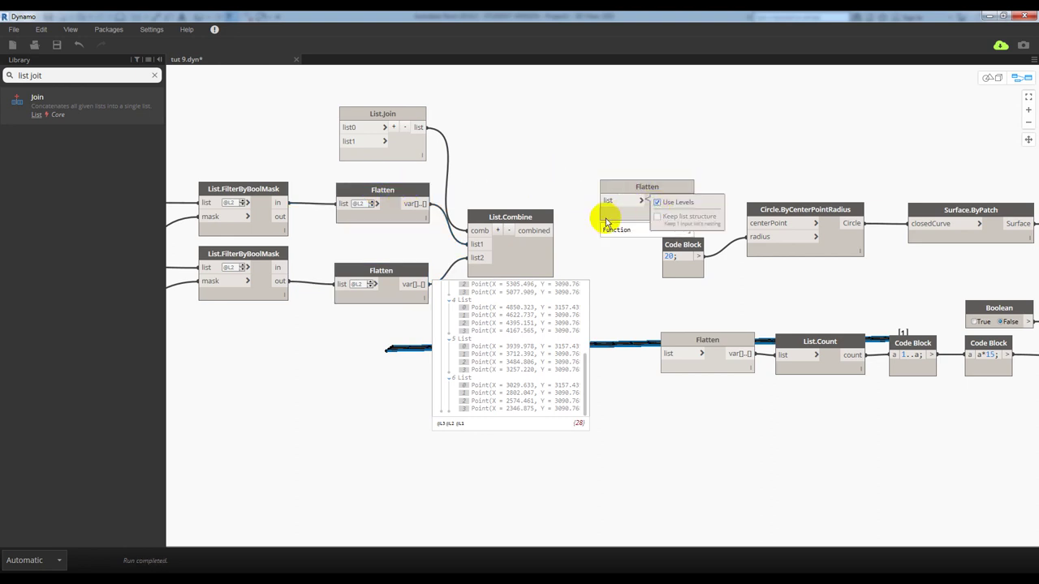
pyautogui.moveTo(550, 230); pyautogui.dragTo(608, 201)
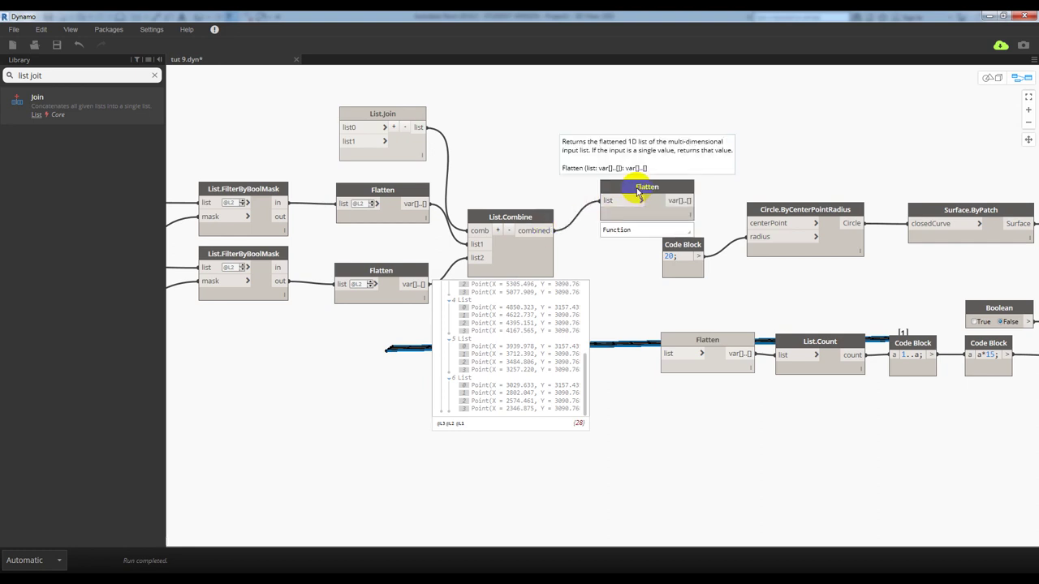
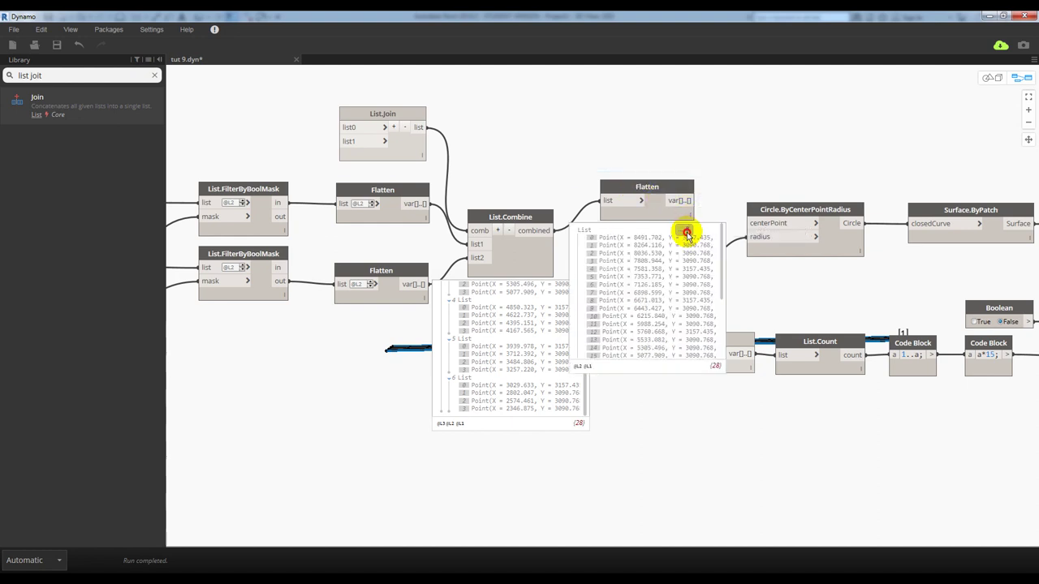
# - Place the Flatten node beside List.Combine and shift the list-combining node group left
pyautogui.click(656, 199)
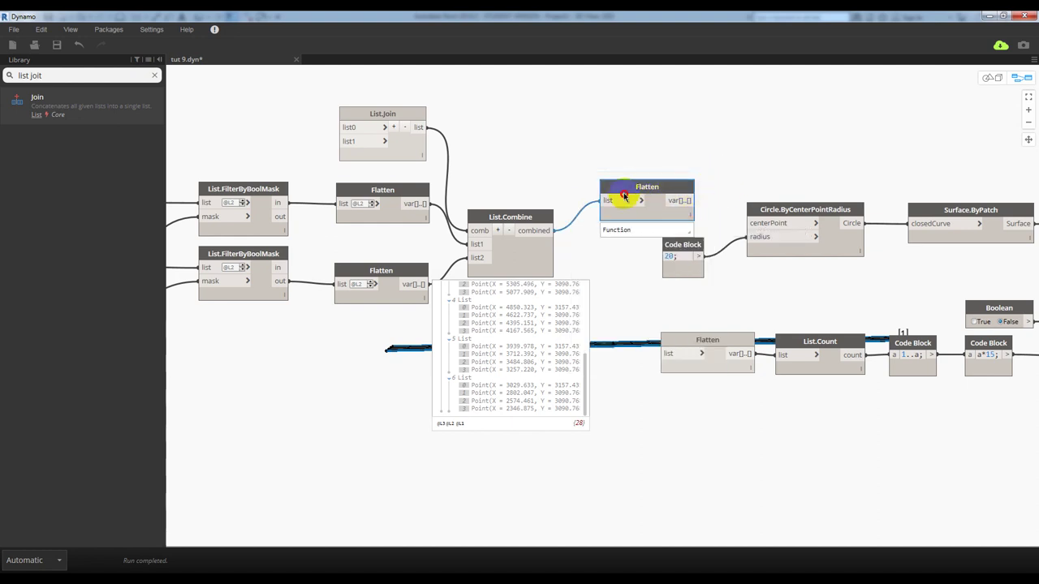
pyautogui.moveTo(623, 196); pyautogui.dragTo(595, 224)
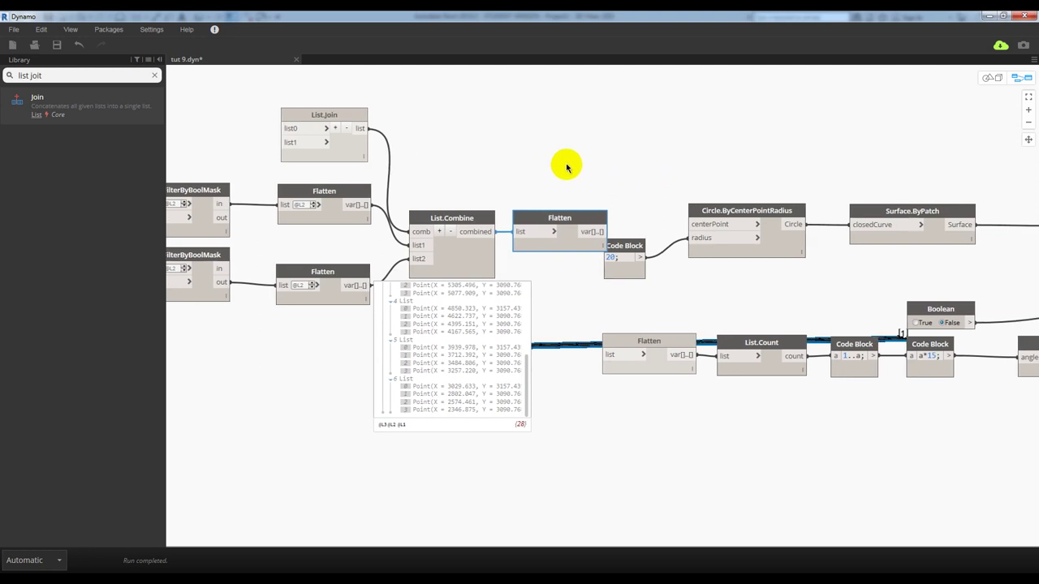
pyautogui.click(475, 264)
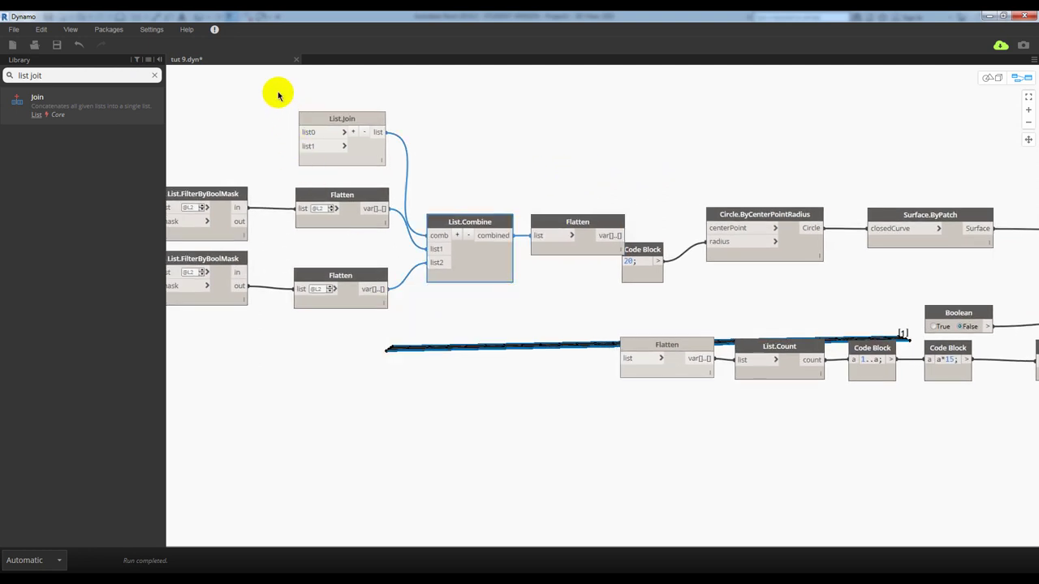
pyautogui.moveTo(278, 96); pyautogui.dragTo(633, 336)
pyautogui.moveTo(581, 219); pyautogui.dragTo(558, 218)
pyautogui.click(492, 189)
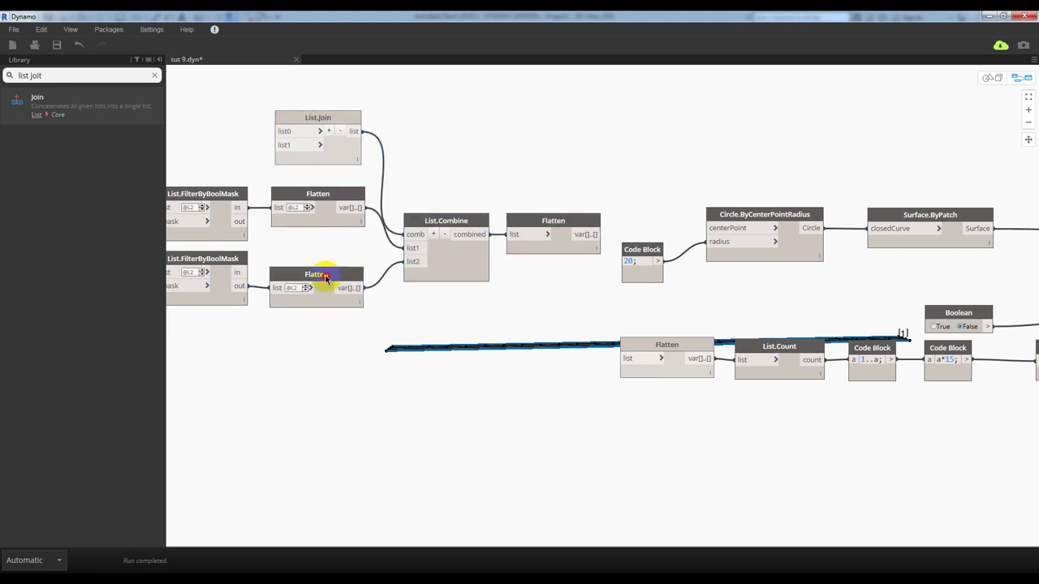
pyautogui.moveTo(324, 277); pyautogui.dragTo(326, 275)
# - Feed the flattened points into Circle.ByCenterPointRadius centerPoint and review the downstream circle and surface nodes
pyautogui.click(596, 155)
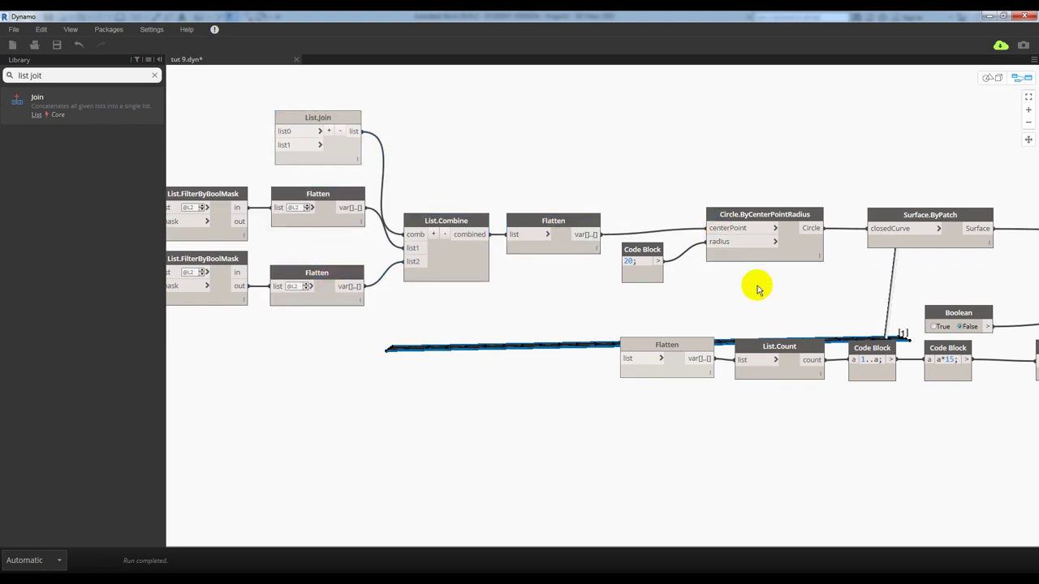
pyautogui.moveTo(753, 285); pyautogui.dragTo(688, 246, button='middle')
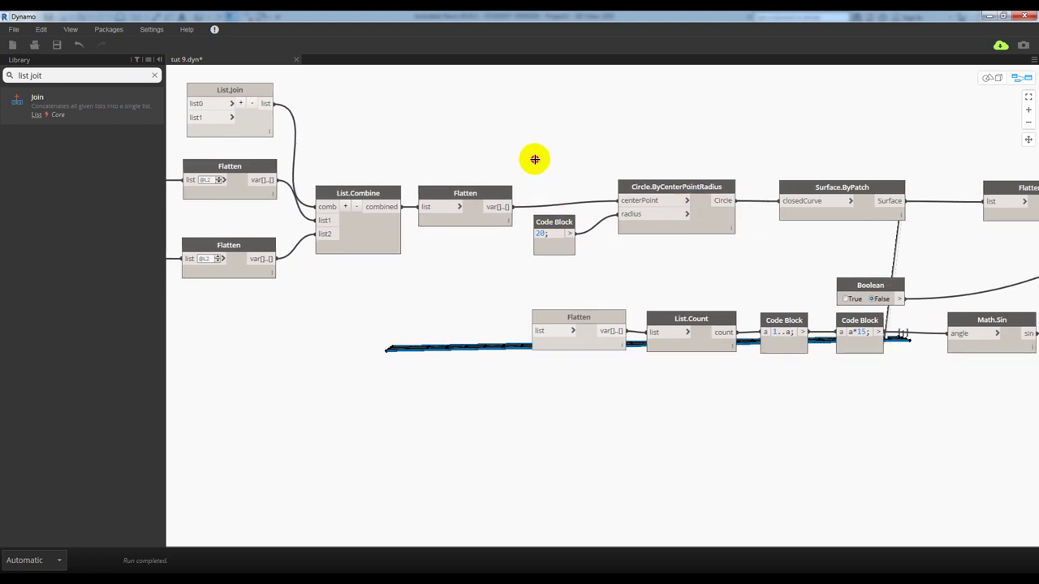
pyautogui.moveTo(464, 235)
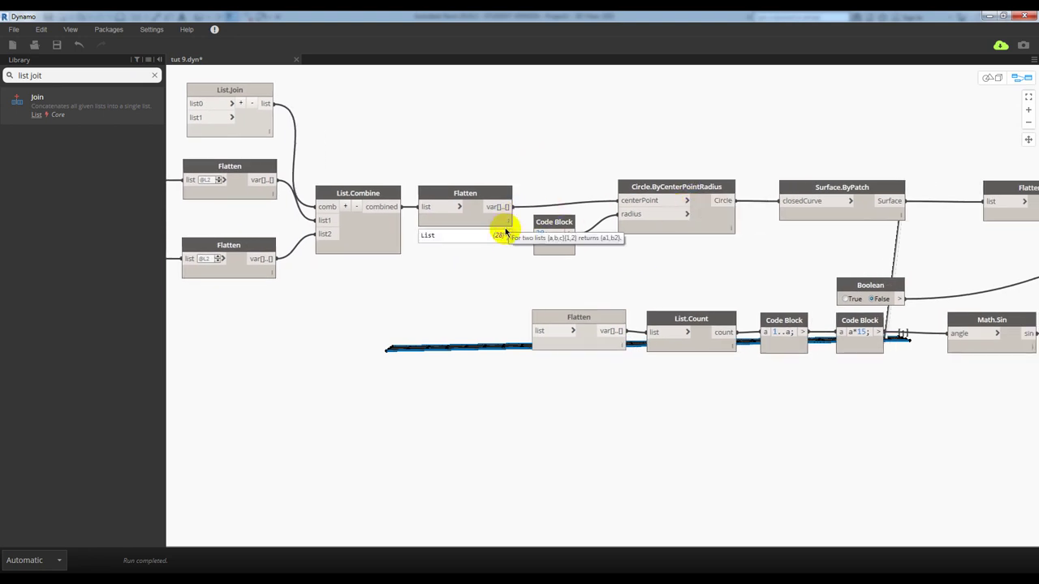
pyautogui.moveTo(733, 262)
pyautogui.mouseDown(button='middle')
pyautogui.moveTo(561, 248)
pyautogui.moveTo(650, 294)
pyautogui.mouseUp(button='middle')
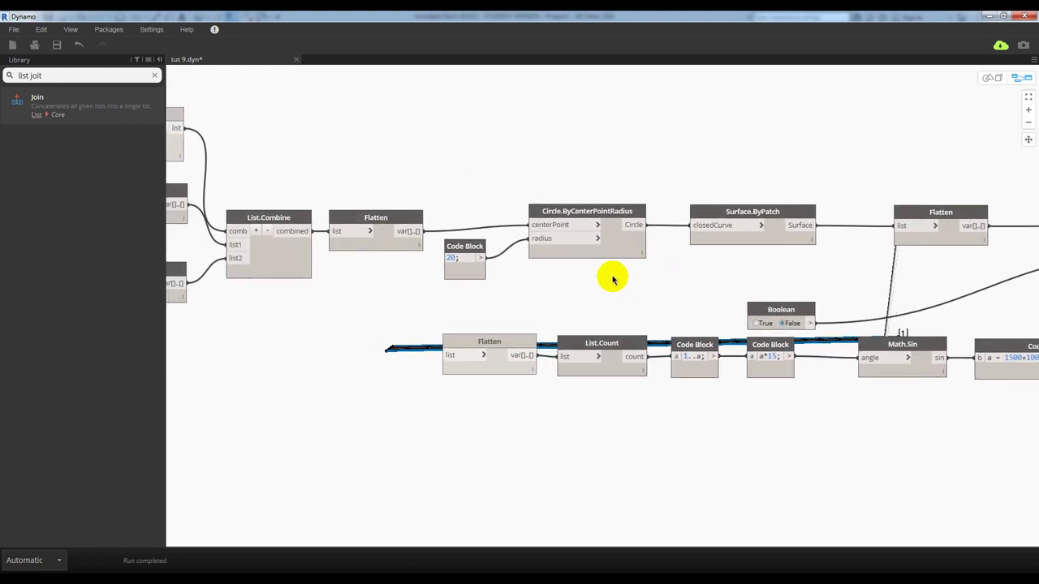
pyautogui.click(570, 215)
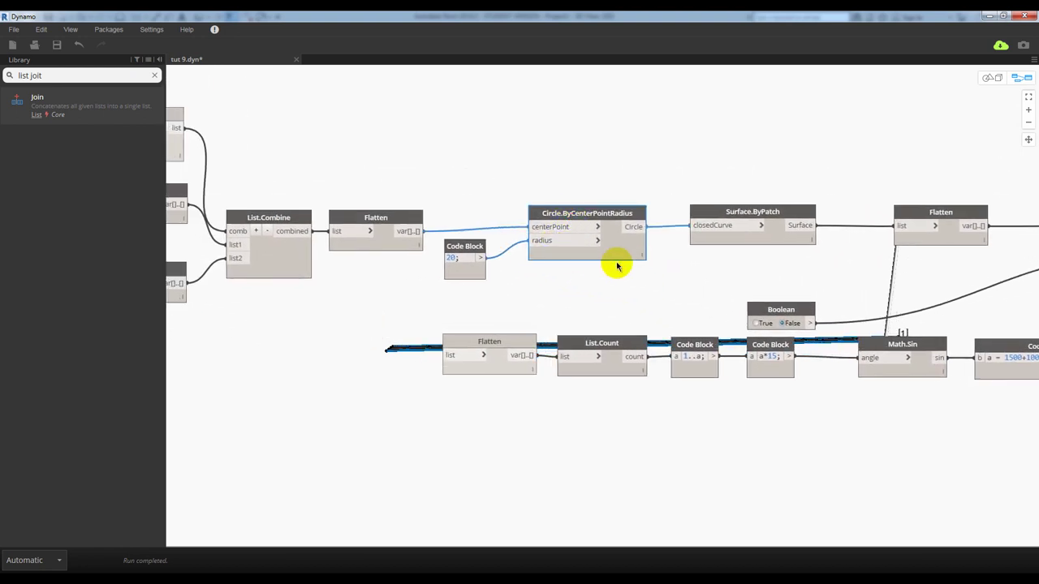
pyautogui.moveTo(586, 268)
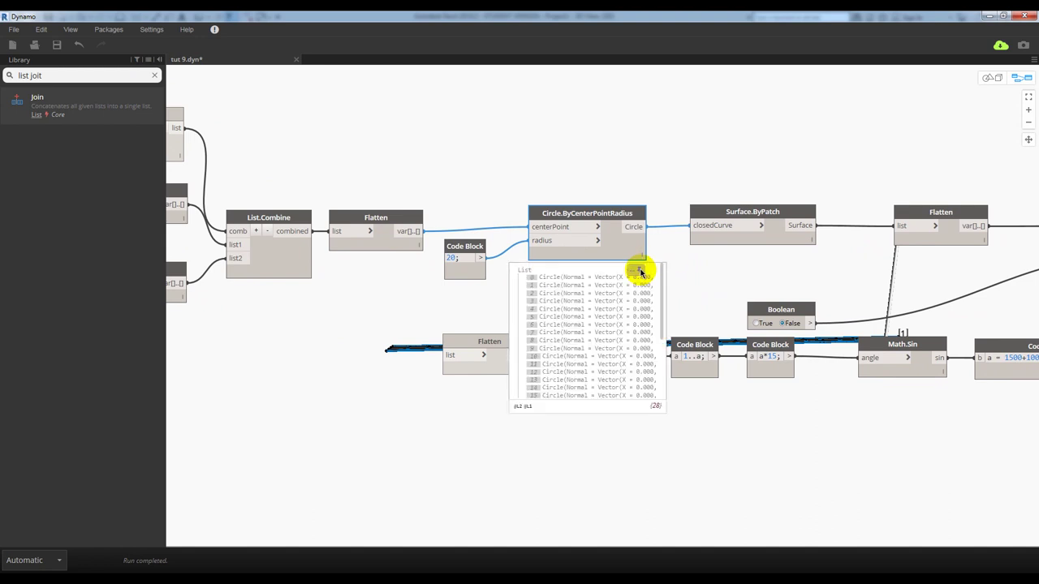
pyautogui.moveTo(753, 273); pyautogui.dragTo(684, 232, button='middle')
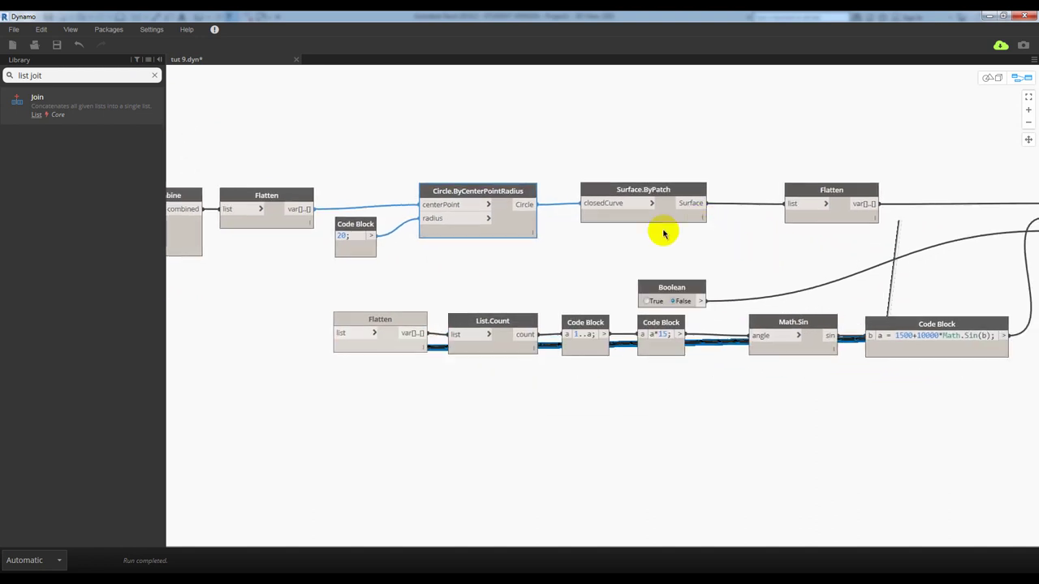
pyautogui.moveTo(703, 234); pyautogui.dragTo(482, 235, button='middle')
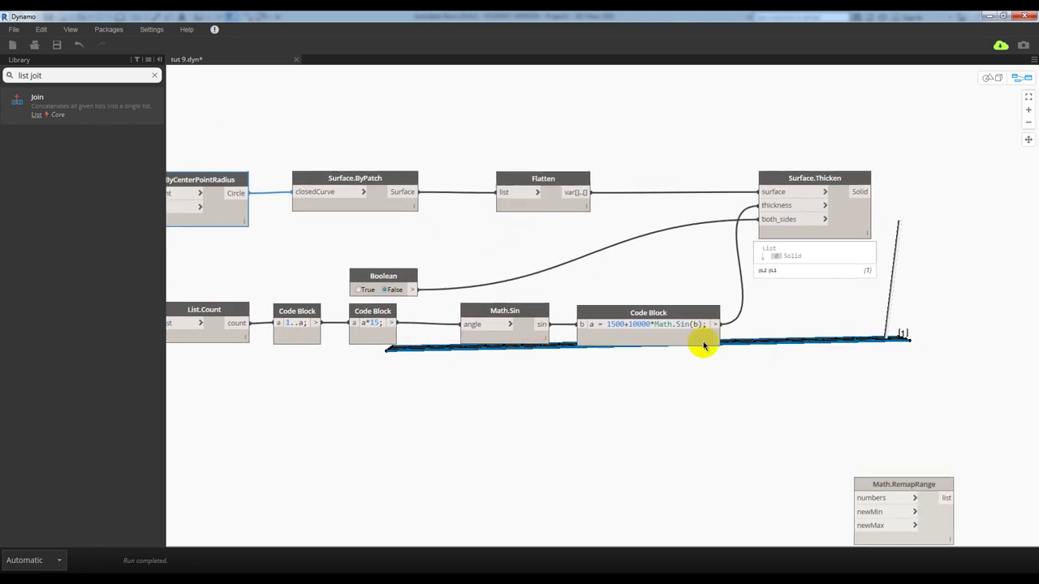
pyautogui.moveTo(712, 359)
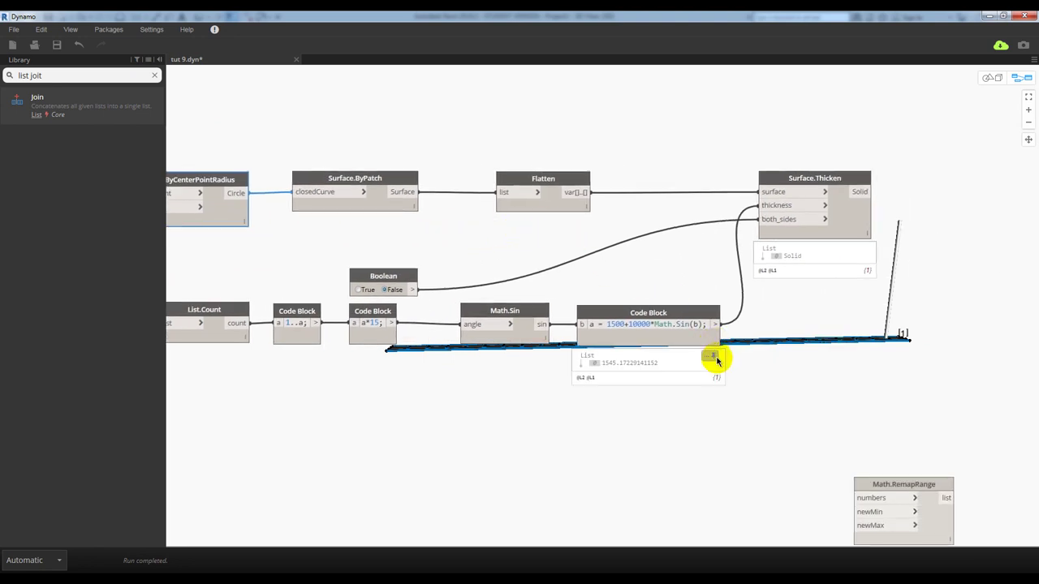
pyautogui.moveTo(399, 236)
pyautogui.mouseDown(button='middle')
pyautogui.moveTo(525, 221)
pyautogui.moveTo(480, 220)
pyautogui.moveTo(584, 221)
pyautogui.mouseUp(button='middle')
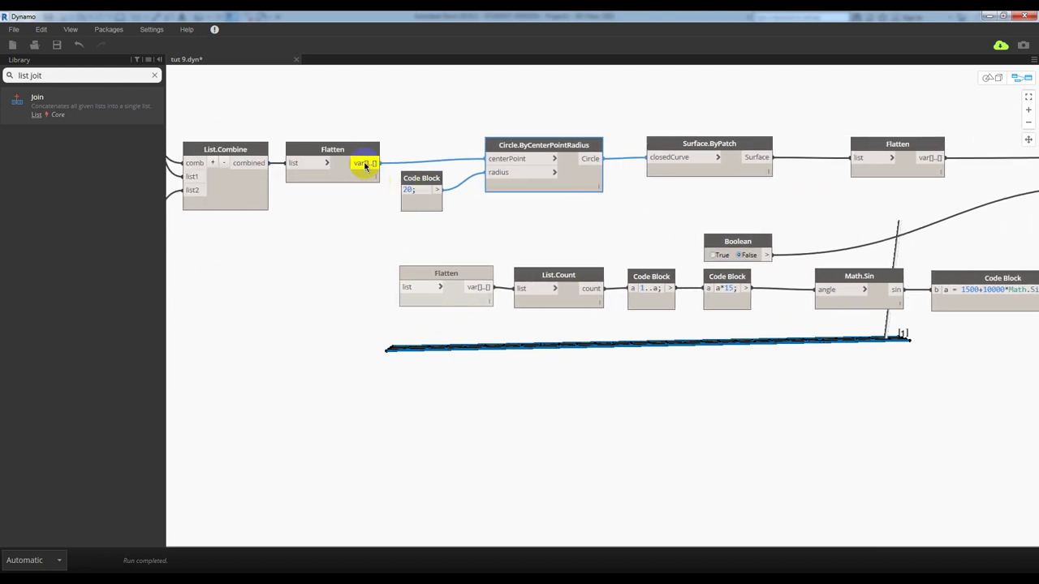
# - Delete the redundant lower Flatten and wire the flattened points into List.Count's list input
pyautogui.click(417, 287)
pyautogui.click(443, 288)
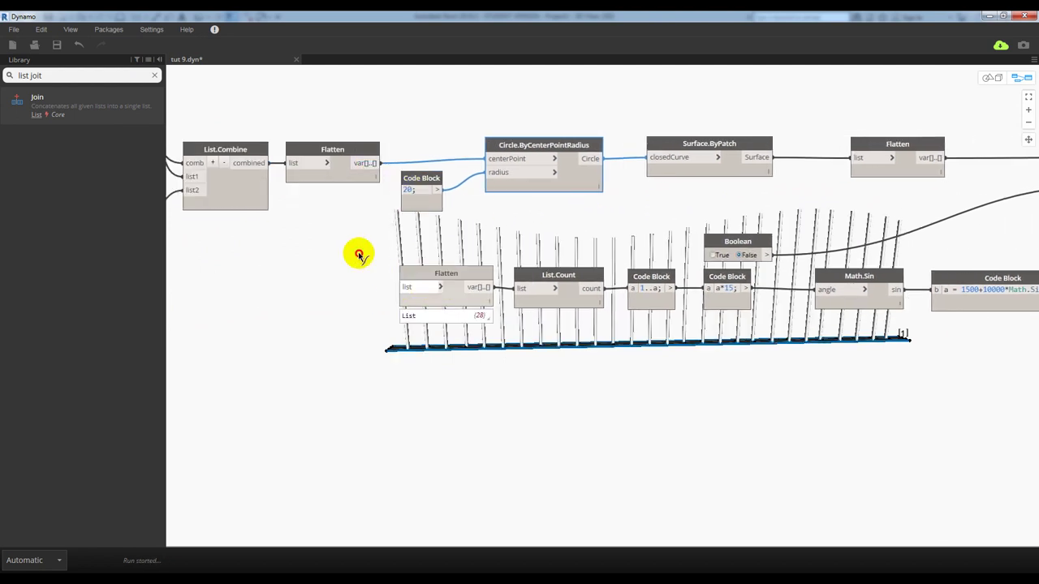
pyautogui.click(360, 255)
pyautogui.rightClick(426, 274)
pyautogui.press('Delete')
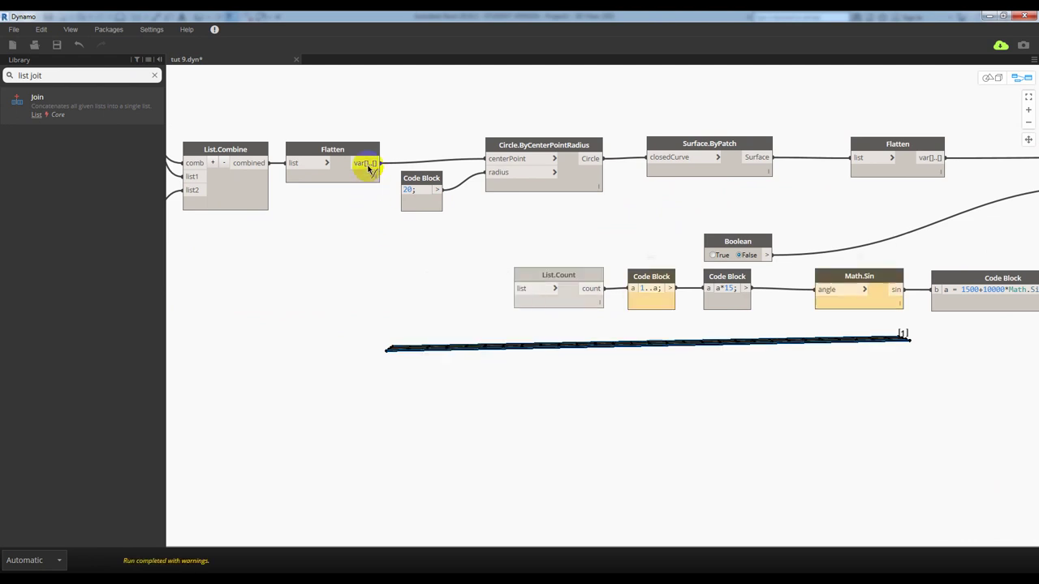
pyautogui.click(370, 163)
pyautogui.click(520, 288)
# - Rearrange the lower node chain and move Surface.Thicken down and left
pyautogui.moveTo(524, 308); pyautogui.dragTo(422, 295, button='middle')
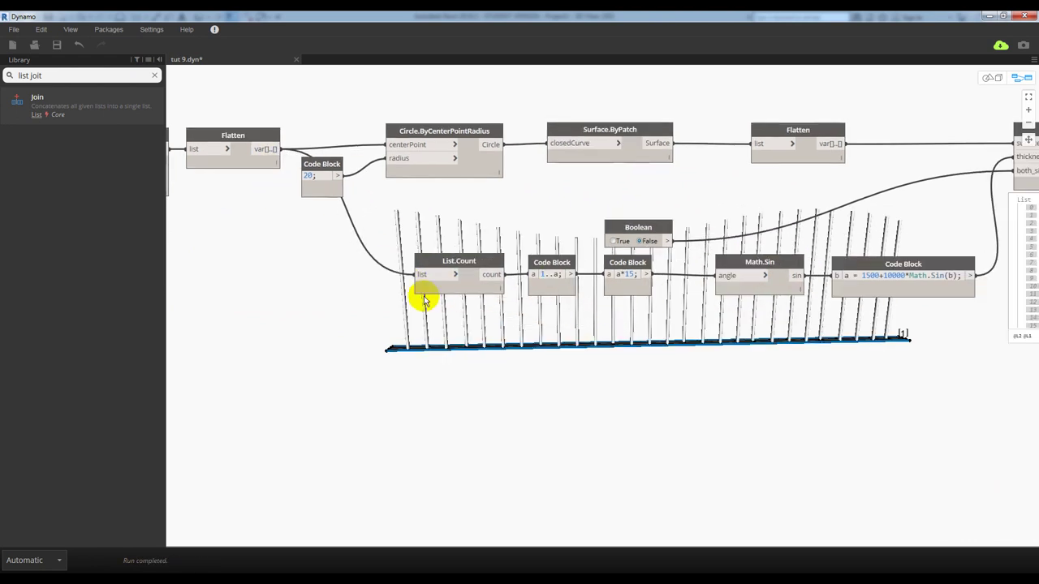
pyautogui.scroll(-2, 398, 289)
pyautogui.scroll(-2, 399, 283)
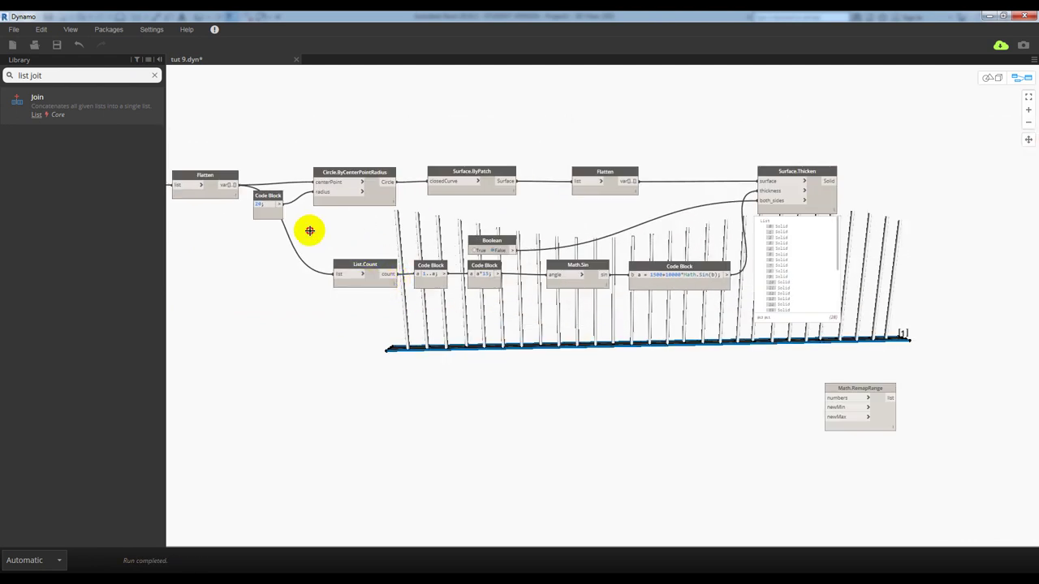
pyautogui.moveTo(309, 231); pyautogui.dragTo(743, 349)
pyautogui.moveTo(677, 272); pyautogui.dragTo(649, 261)
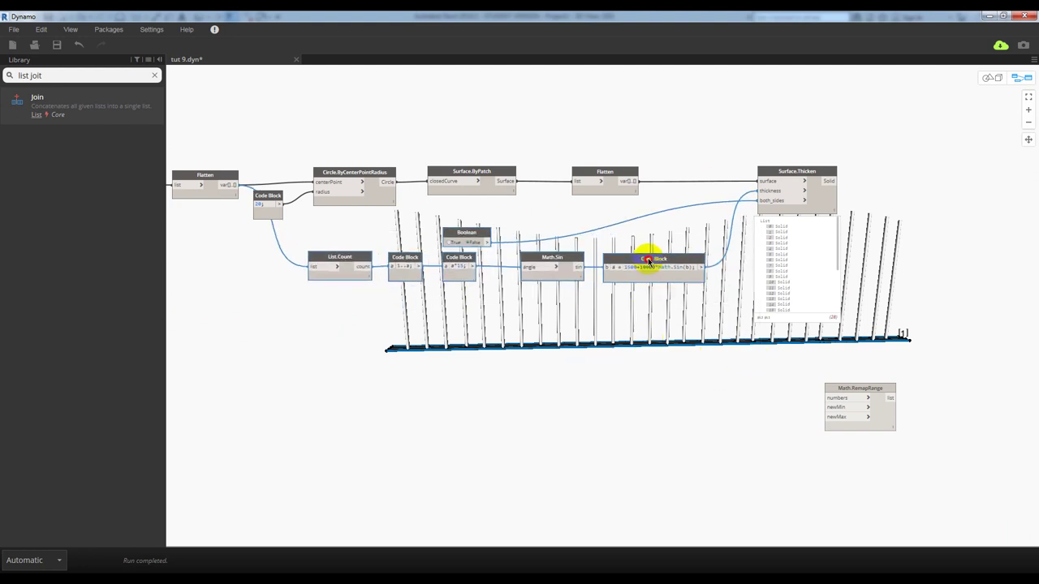
pyautogui.click(689, 406)
pyautogui.moveTo(780, 276); pyautogui.dragTo(654, 273, button='middle')
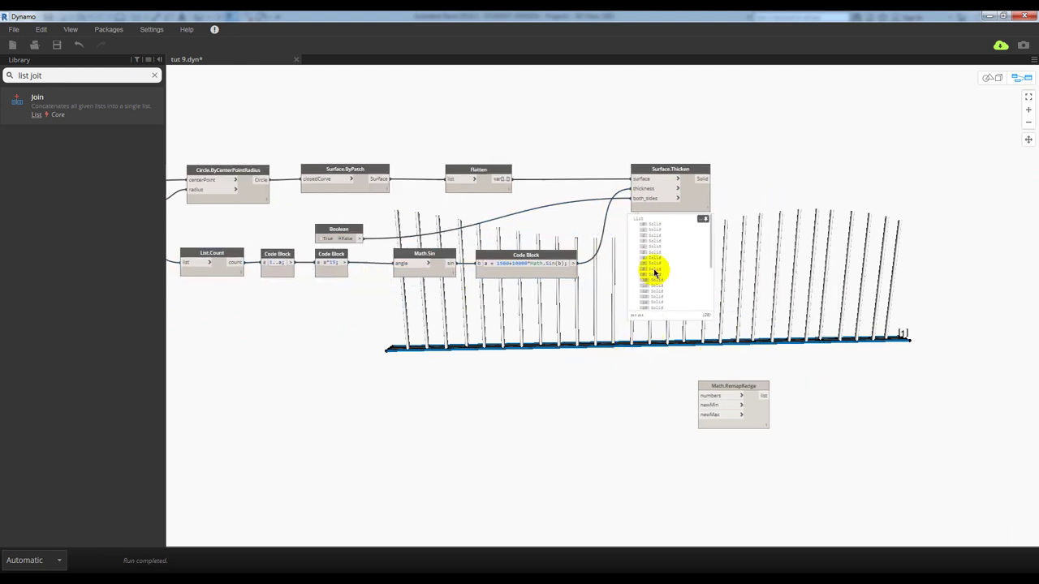
pyautogui.click(698, 220)
pyautogui.moveTo(672, 172); pyautogui.dragTo(659, 192)
pyautogui.click(706, 244)
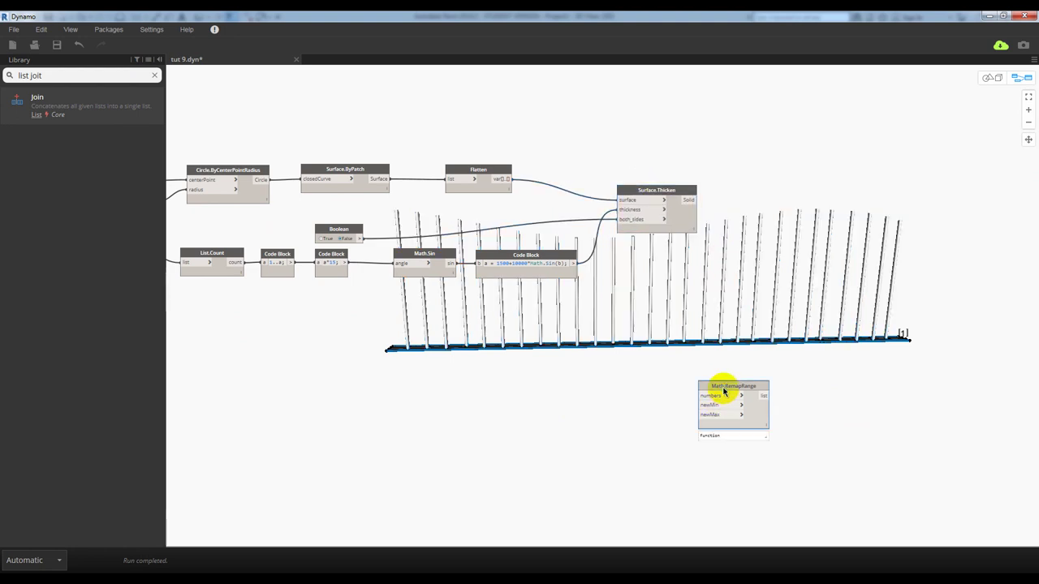
# - Delete the unused Math.RemapRange node and select the 10000 amplitude in the height formula
pyautogui.rightClick(703, 385)
pyautogui.click(711, 395)
pyautogui.scroll(2, 424, 332)
pyautogui.scroll(2, 568, 332)
pyautogui.moveTo(638, 332); pyautogui.dragTo(531, 329, button='middle')
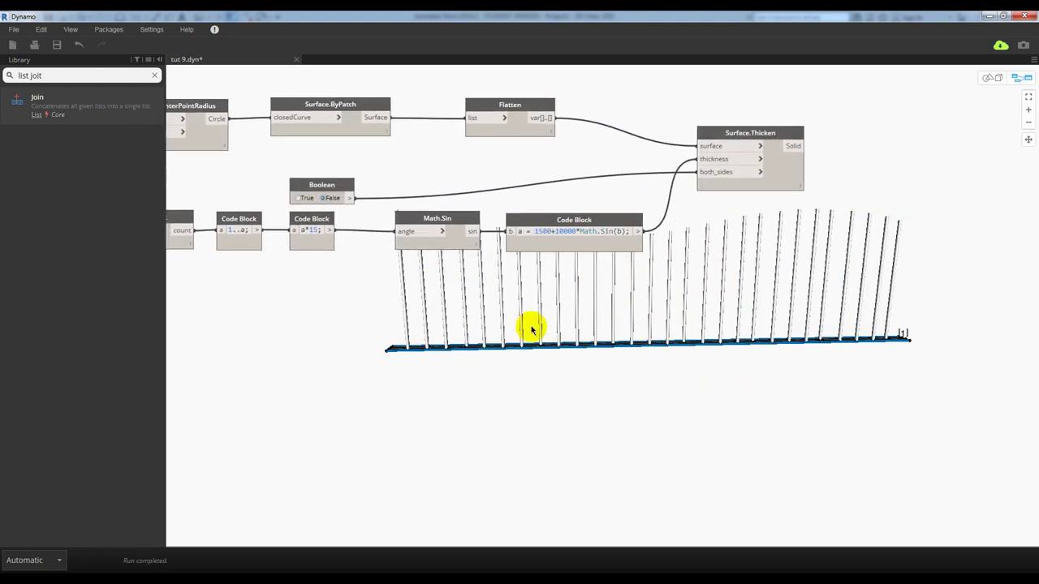
pyautogui.scroll(1, 631, 294)
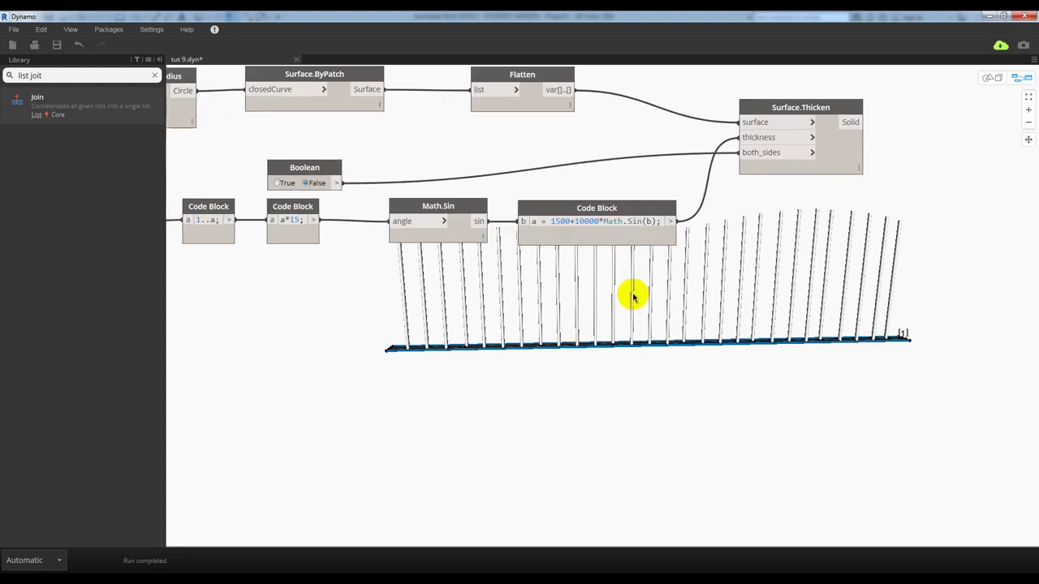
pyautogui.moveTo(561, 217); pyautogui.dragTo(582, 217)
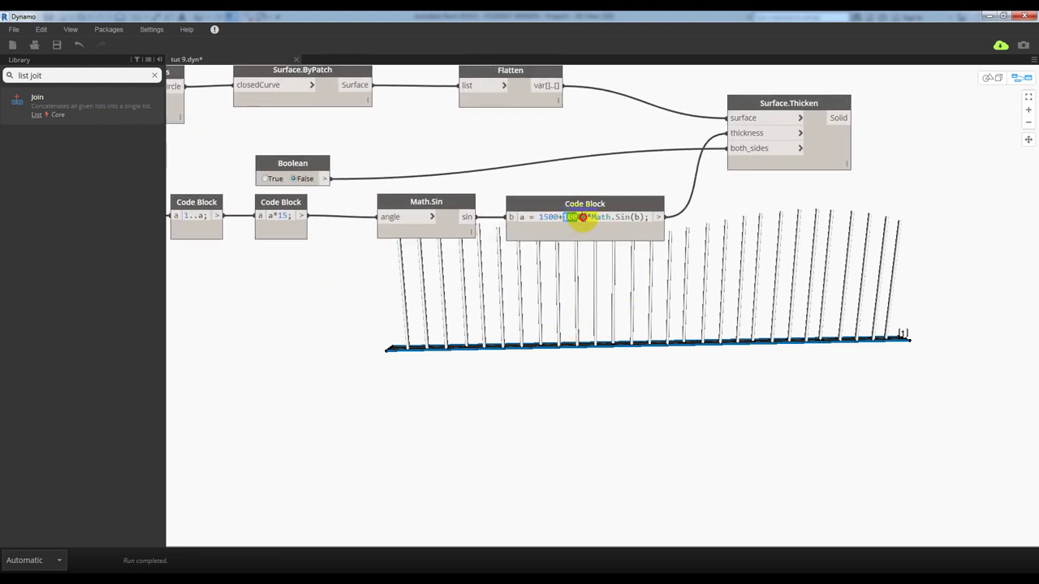
pyautogui.click(603, 390)
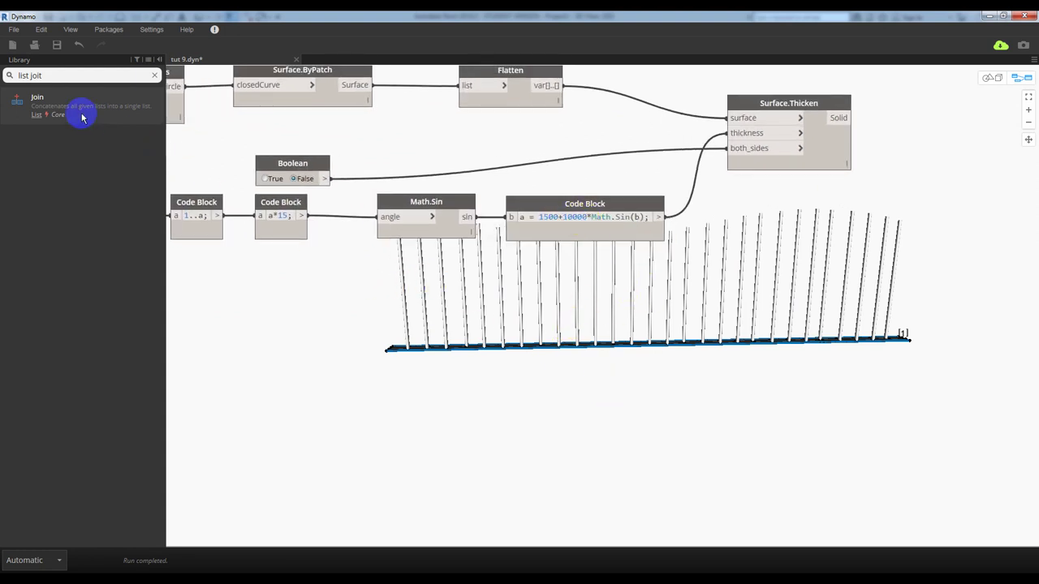
# - Add a Number Slider beneath Math.Sin with a first maximum of 15000
pyautogui.write('nu')
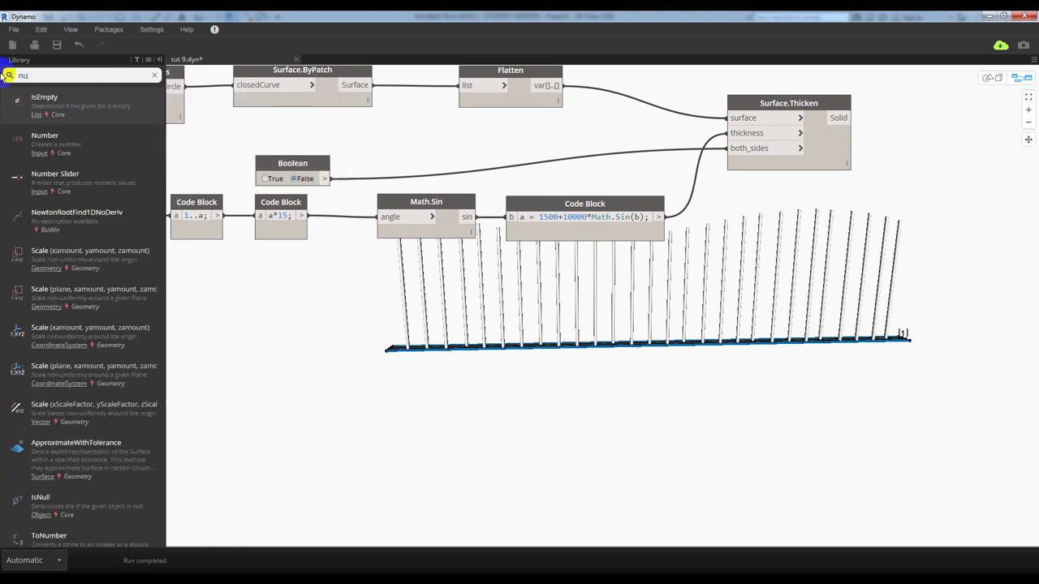
pyautogui.write('mber slider')
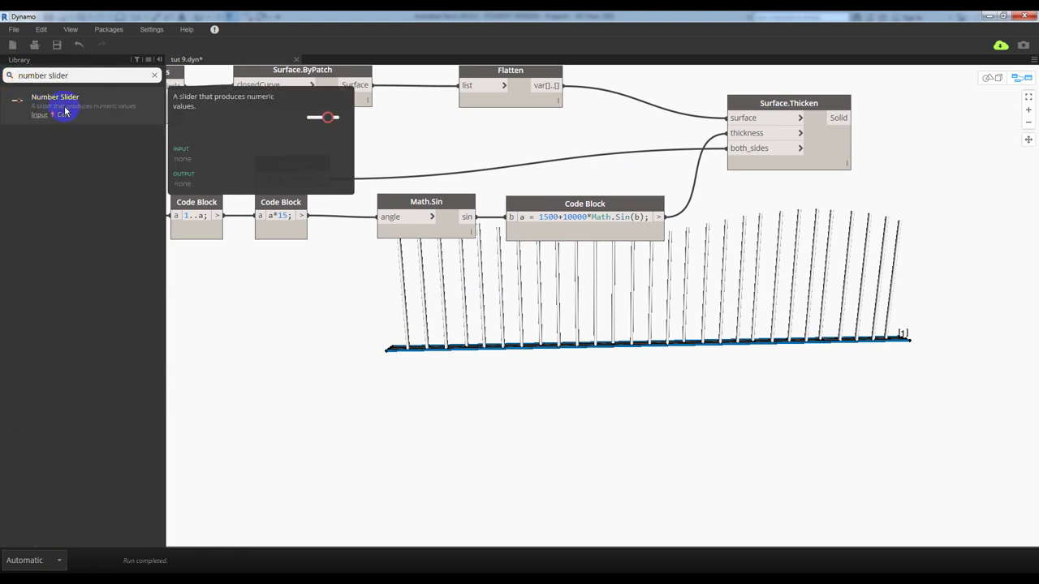
pyautogui.click(32, 96)
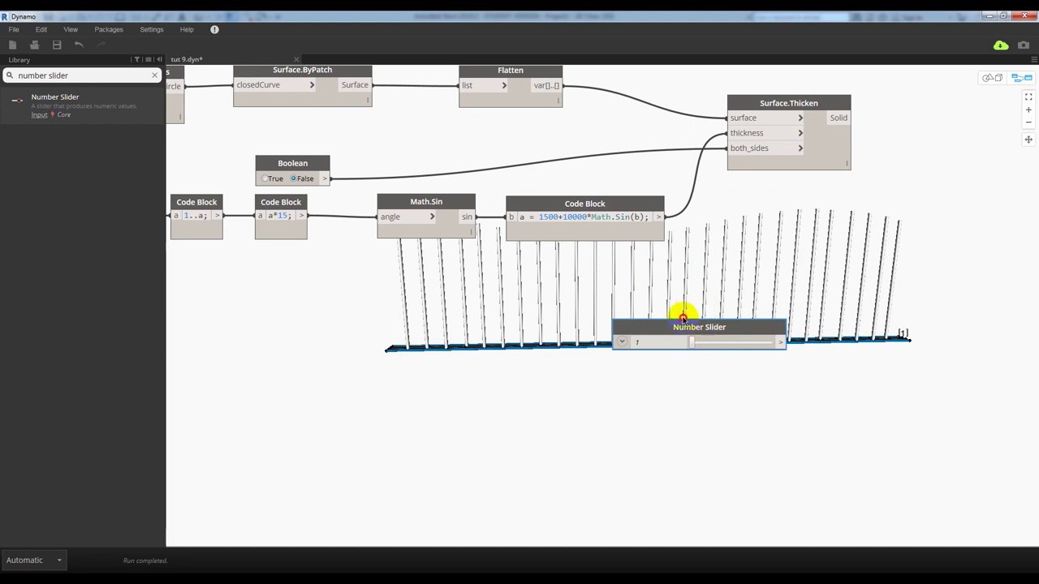
pyautogui.moveTo(683, 316)
pyautogui.mouseDown()
pyautogui.moveTo(406, 280)
pyautogui.moveTo(394, 266)
pyautogui.mouseUp()
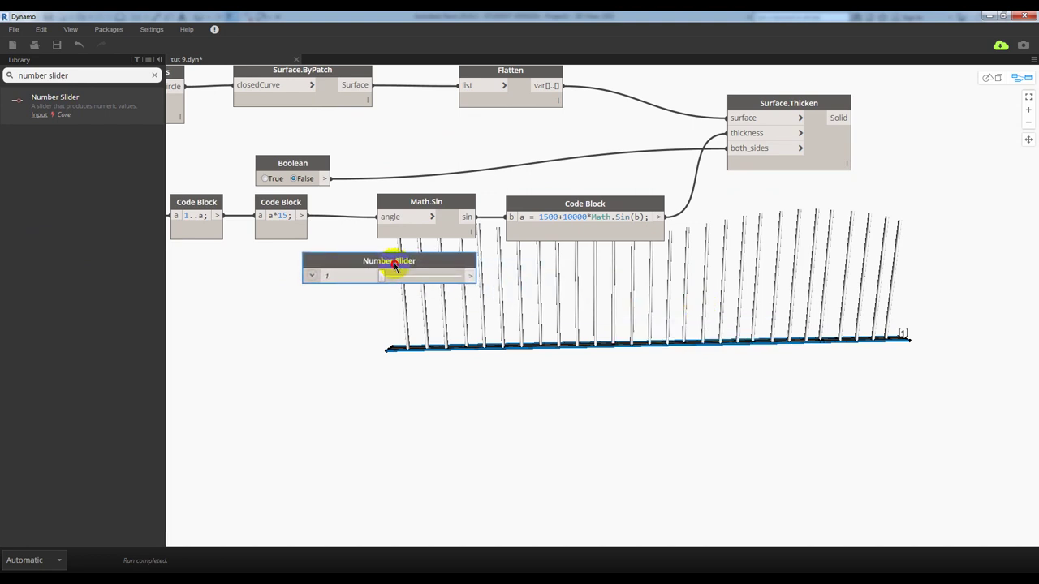
pyautogui.click(312, 276)
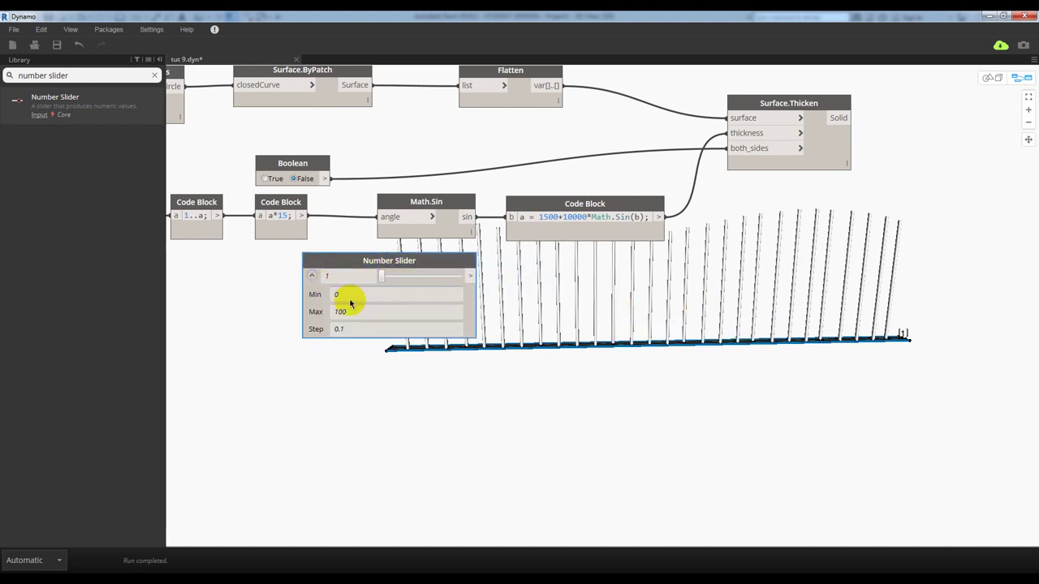
pyautogui.click(306, 295)
pyautogui.write('10000')
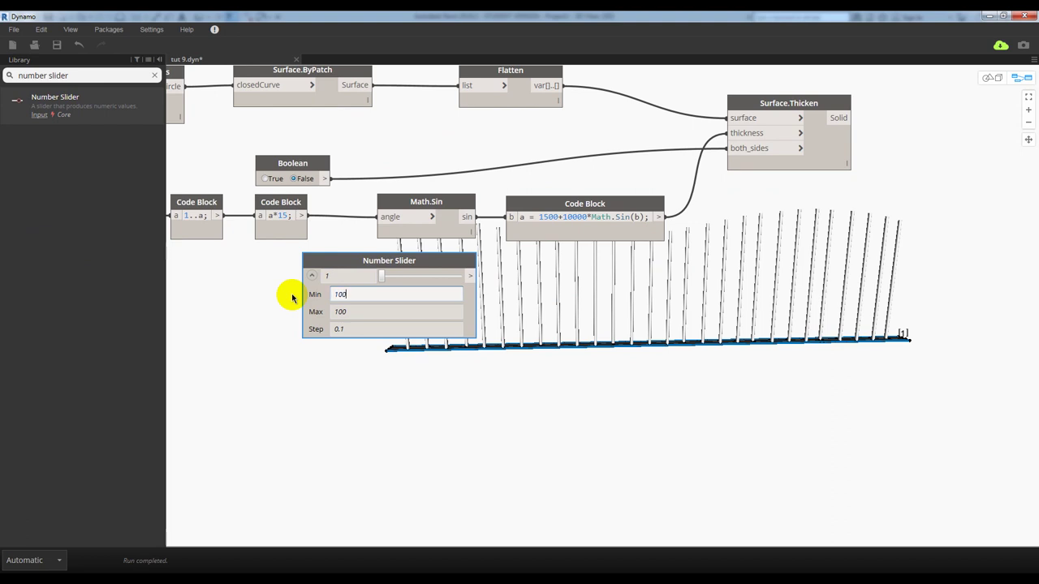
pyautogui.doubleClick(336, 315)
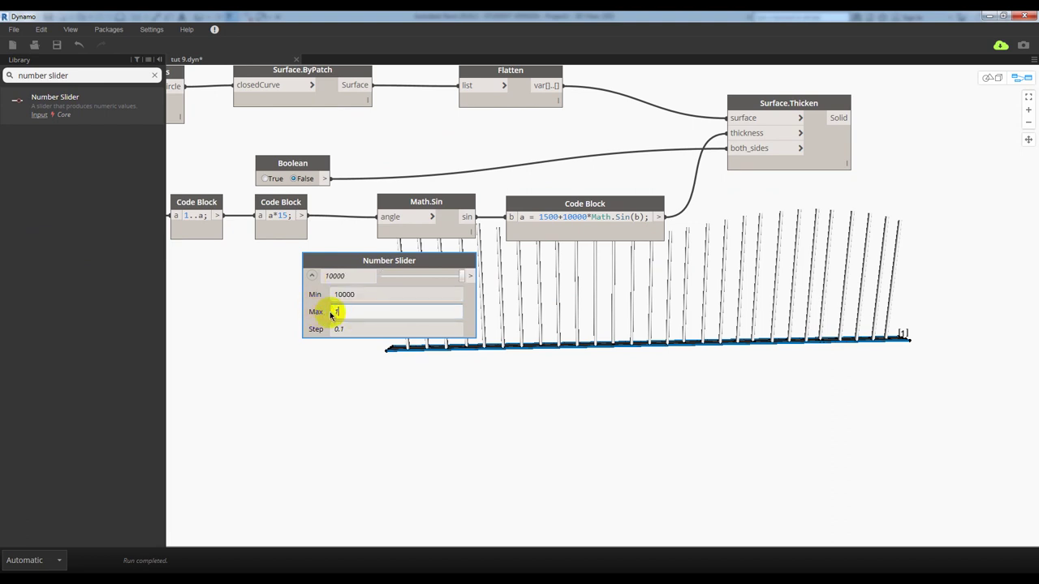
pyautogui.write('1500000')
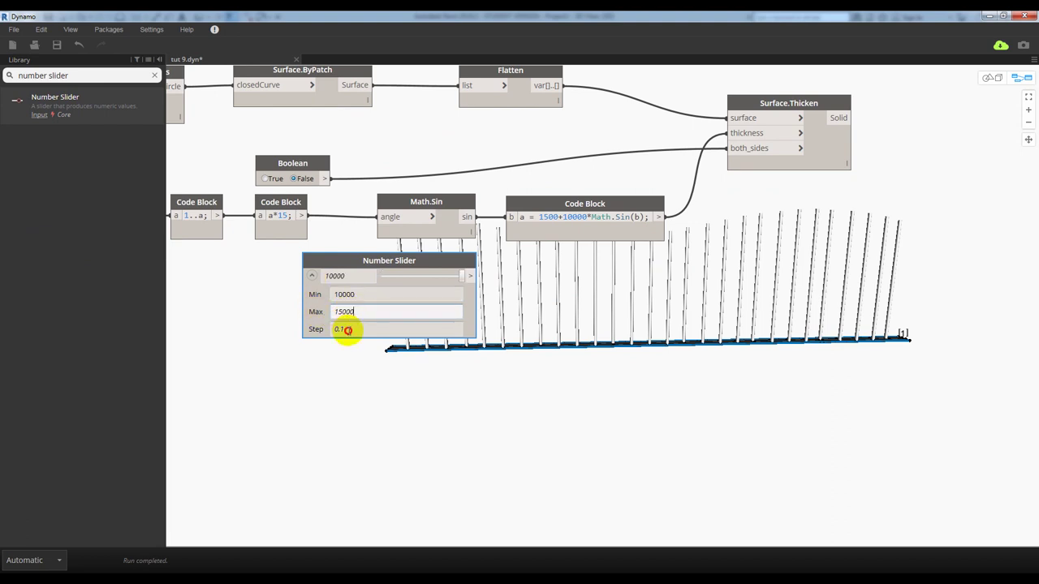
pyautogui.press('Tab')
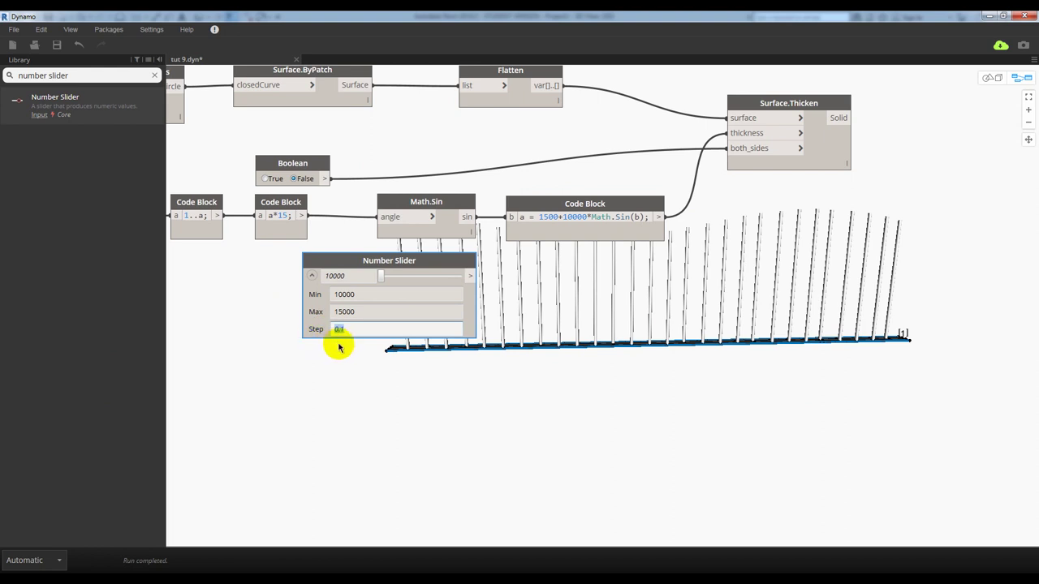
pyautogui.write('10')
pyautogui.click(311, 276)
pyautogui.moveTo(380, 276); pyautogui.dragTo(400, 278)
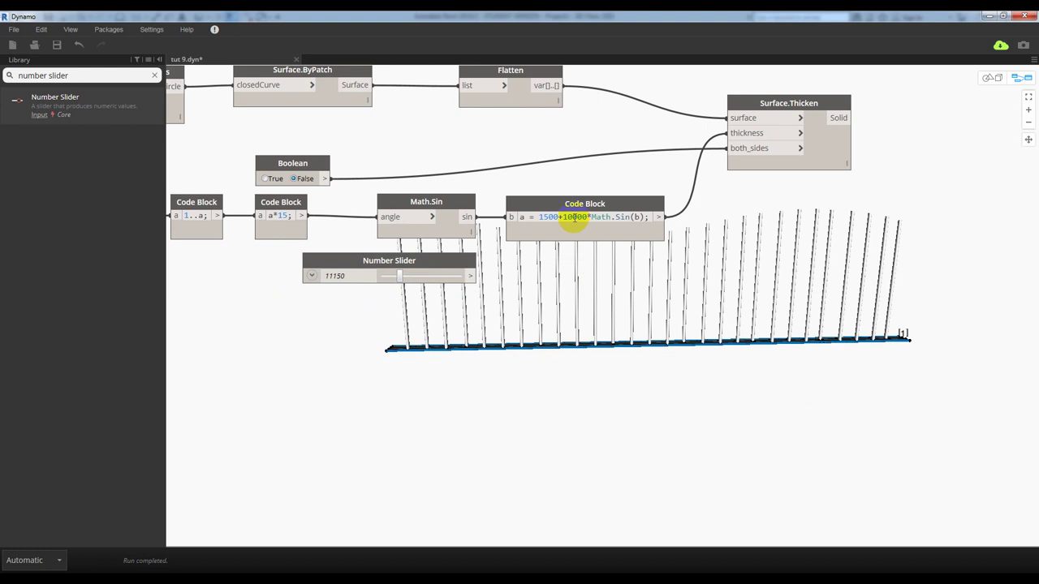
# - Change the height formula to 1500+c*Math.Sin(b) and connect the slider to c
pyautogui.moveTo(561, 217); pyautogui.dragTo(589, 215)
pyautogui.write('c')
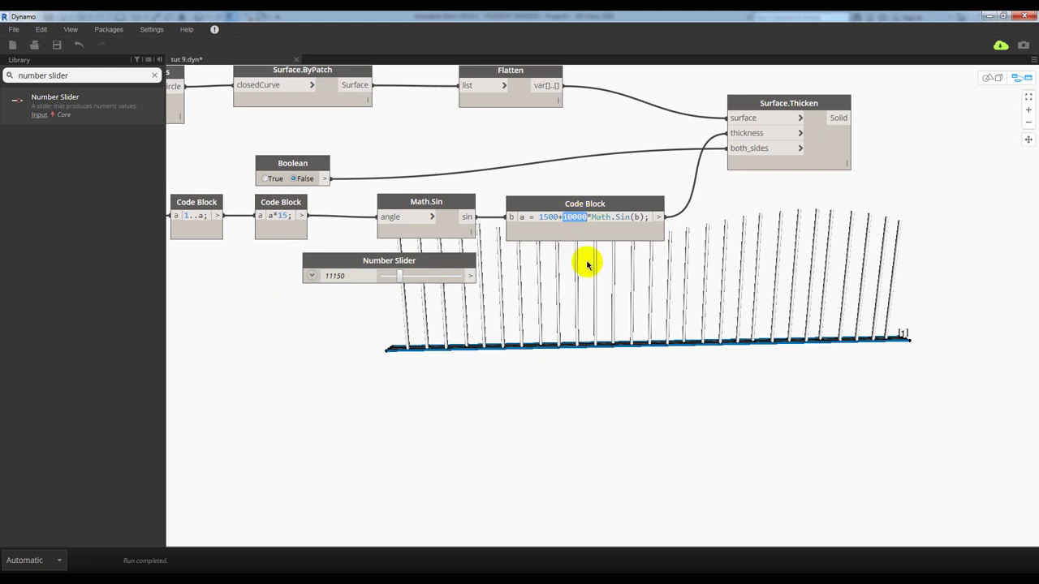
pyautogui.click(537, 304)
pyautogui.click(471, 276)
pyautogui.click(511, 228)
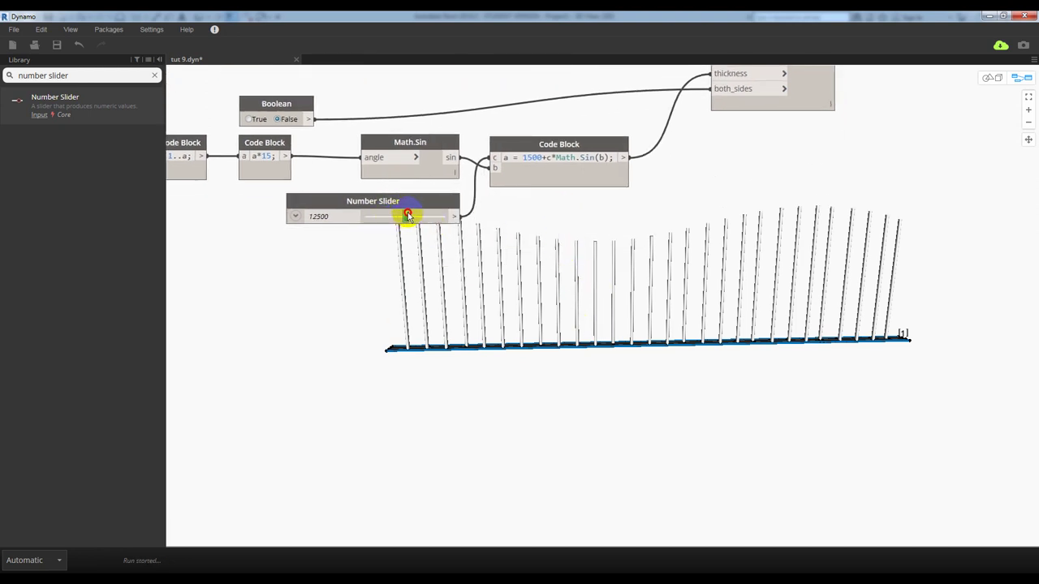
pyautogui.moveTo(419, 214); pyautogui.dragTo(448, 215)
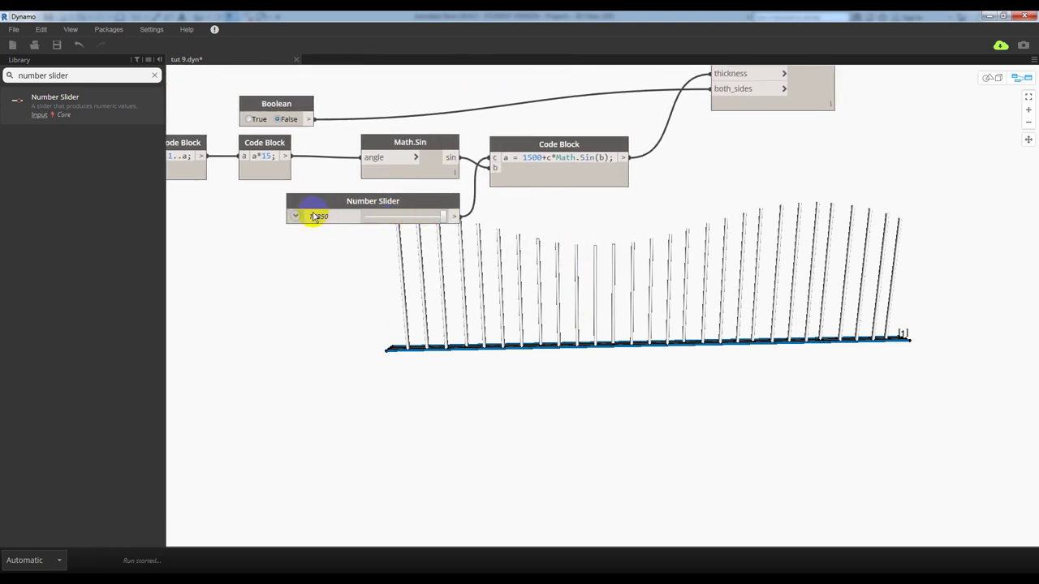
# - Edit the slider's range settings and test values between 10000 and 14400
pyautogui.click(295, 216)
pyautogui.write('2')
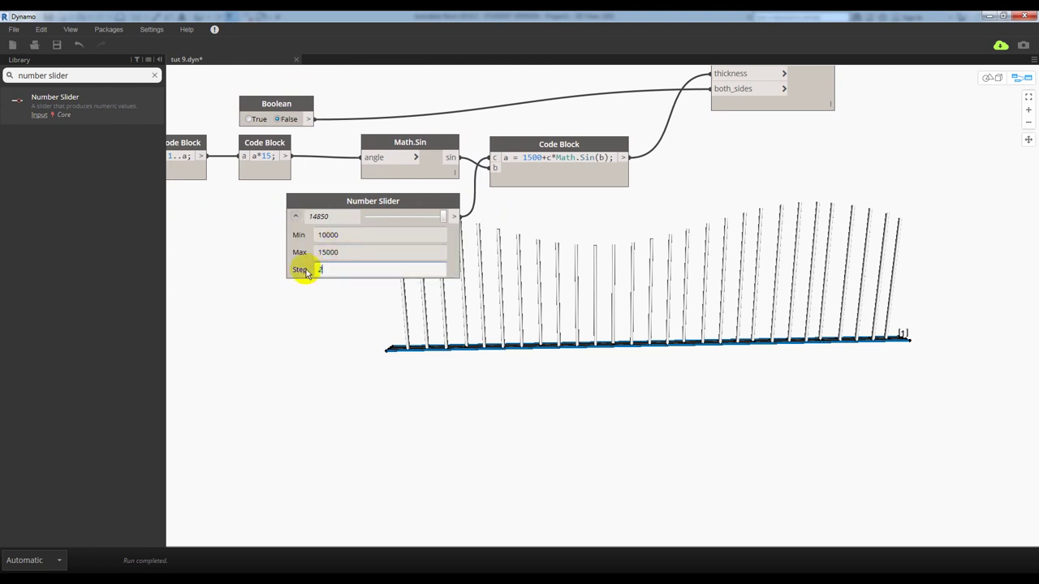
pyautogui.write('00')
pyautogui.doubleClick(311, 253)
pyautogui.write('20000')
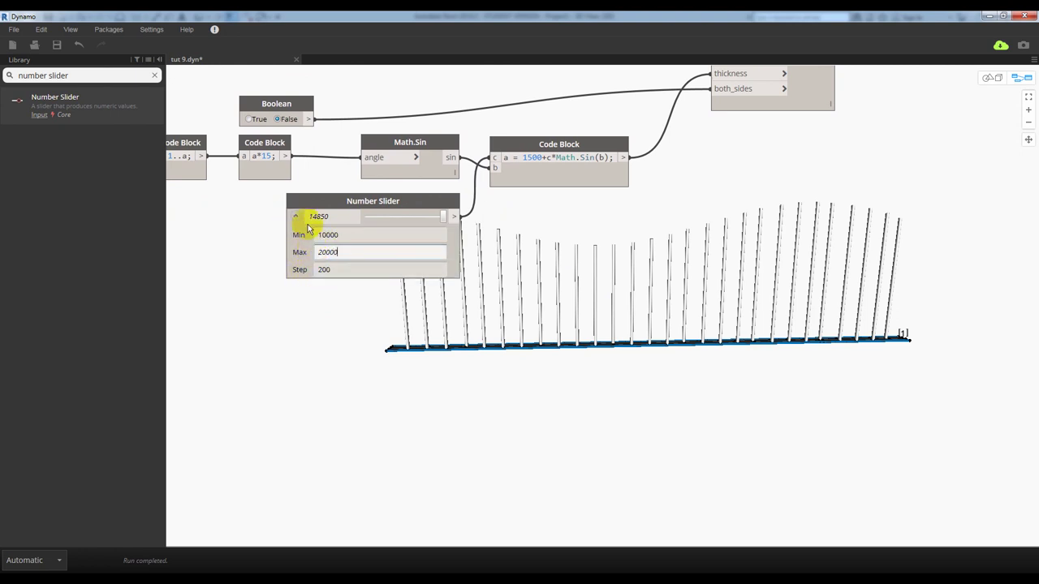
pyautogui.click(295, 216)
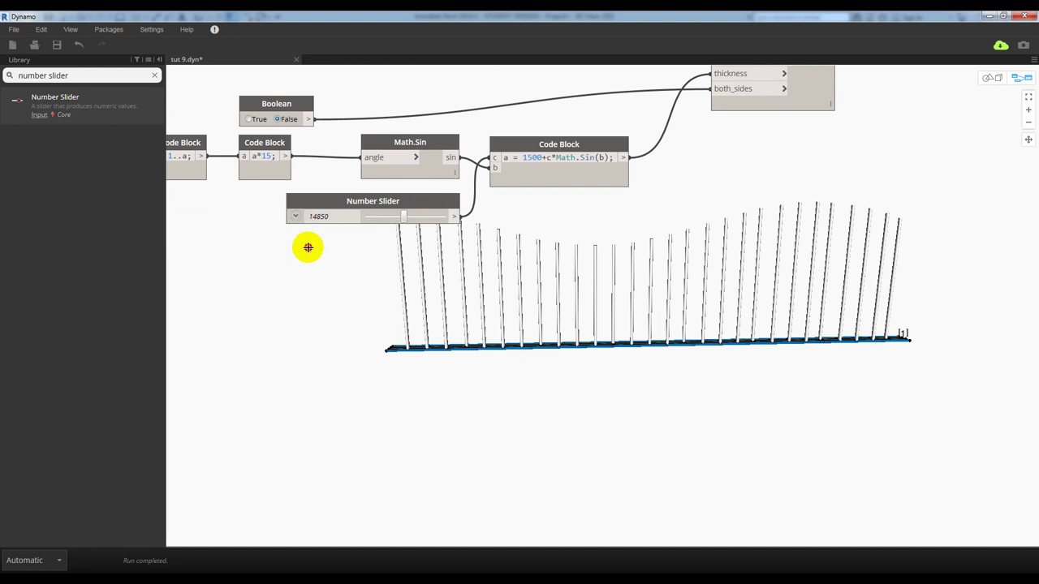
pyautogui.moveTo(393, 220)
pyautogui.mouseDown()
pyautogui.moveTo(358, 221)
pyautogui.moveTo(447, 216)
pyautogui.moveTo(416, 218)
pyautogui.mouseUp()
# - Set the slider to Min 5000, Max 40000, Step 500, with value 9000
pyautogui.click(295, 216)
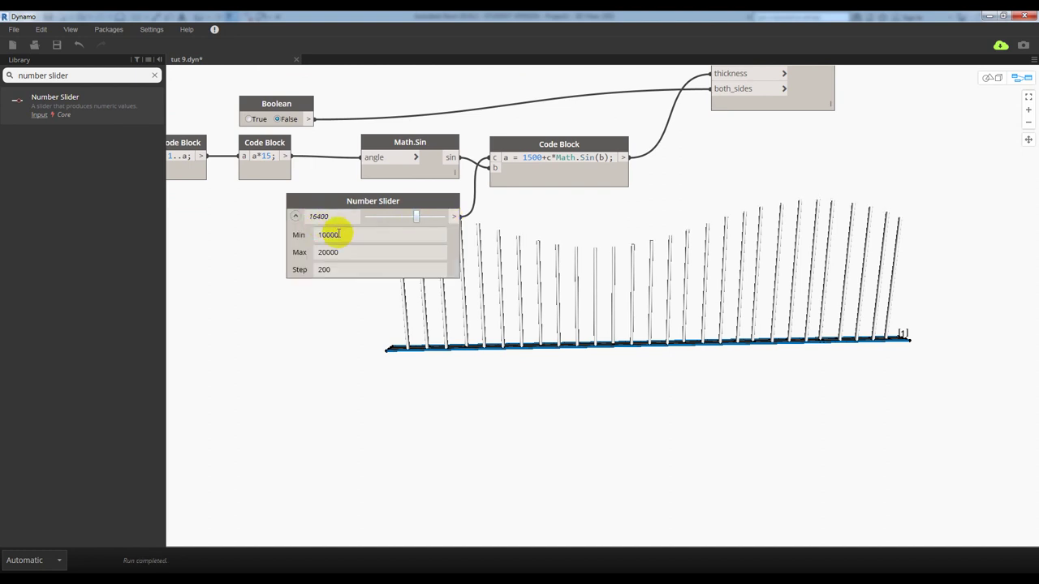
pyautogui.doubleClick(327, 235)
pyautogui.write('5')
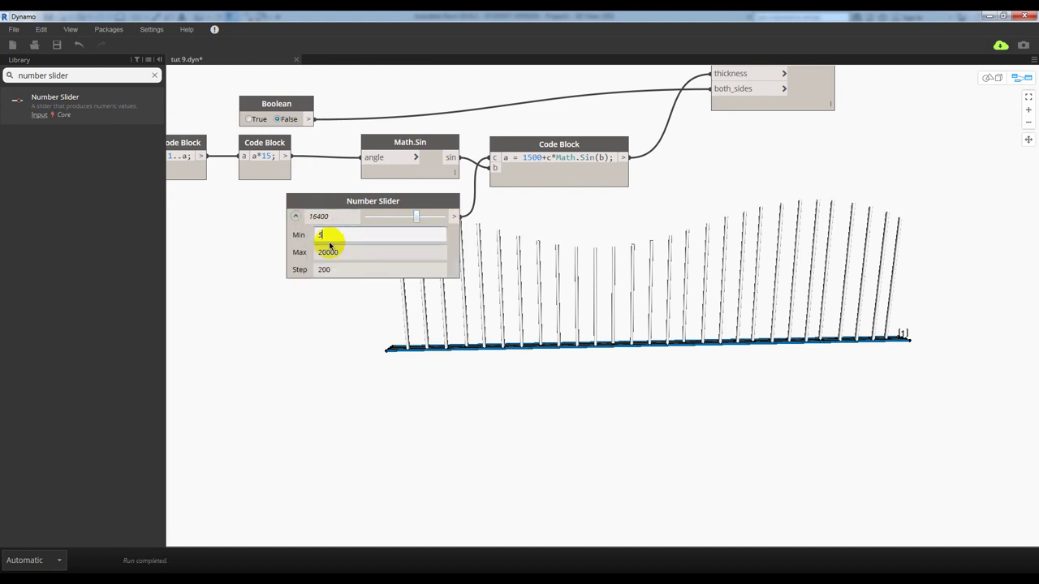
pyautogui.write('000')
pyautogui.press('Tab')
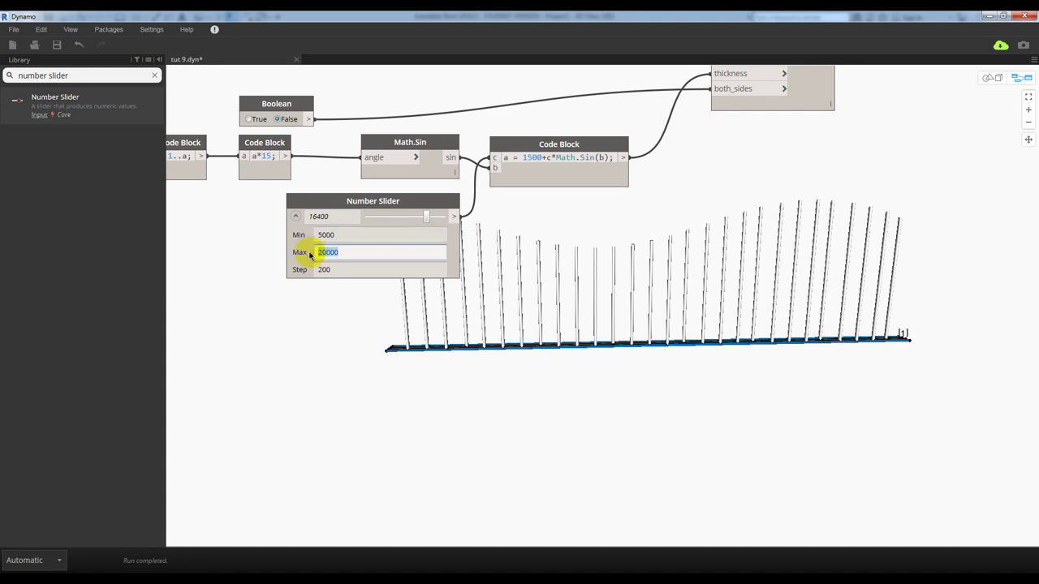
pyautogui.write('4000')
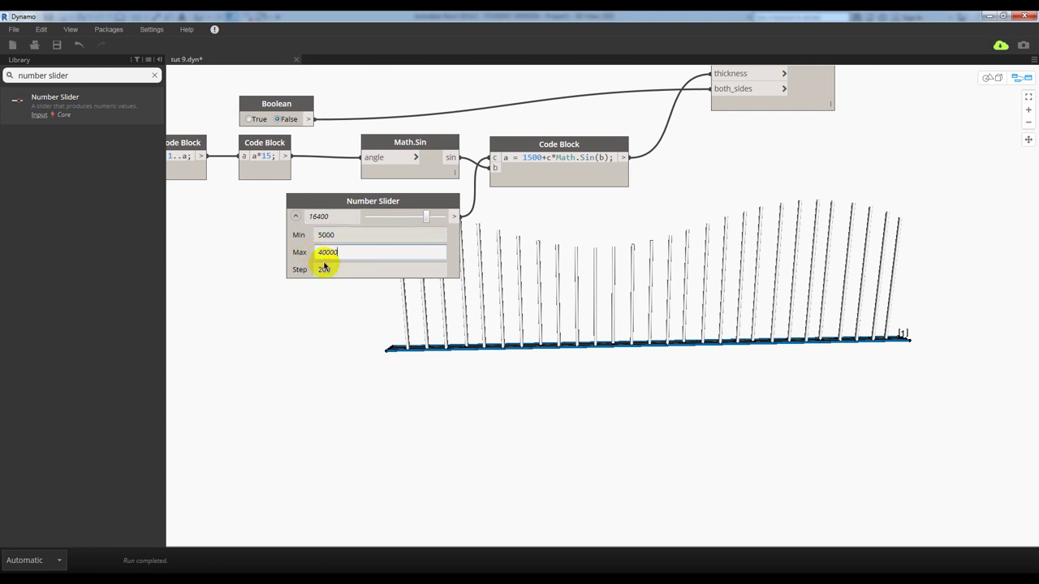
pyautogui.press('Tab')
pyautogui.write('5')
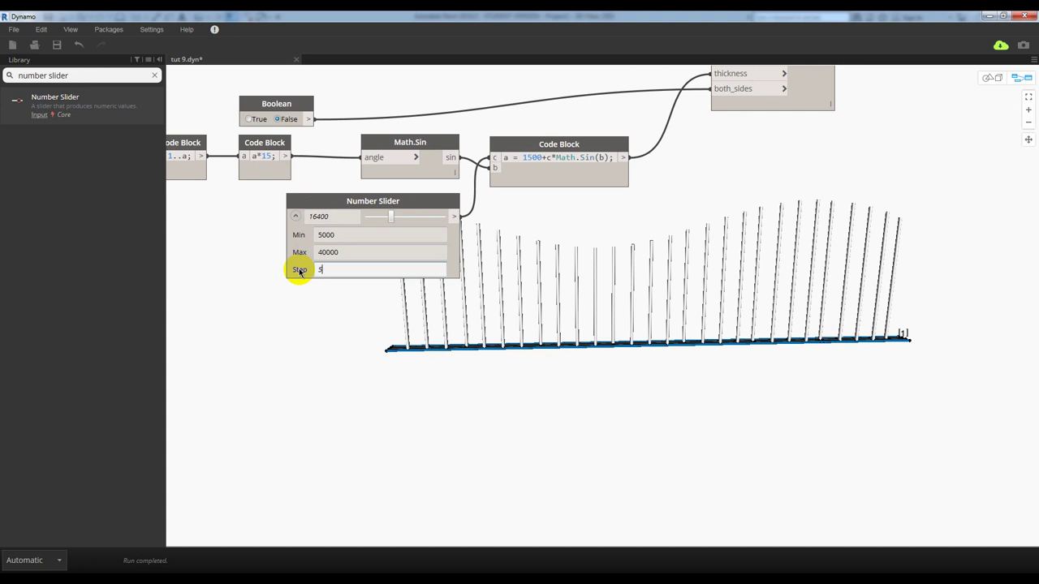
pyautogui.write('00')
pyautogui.click(295, 216)
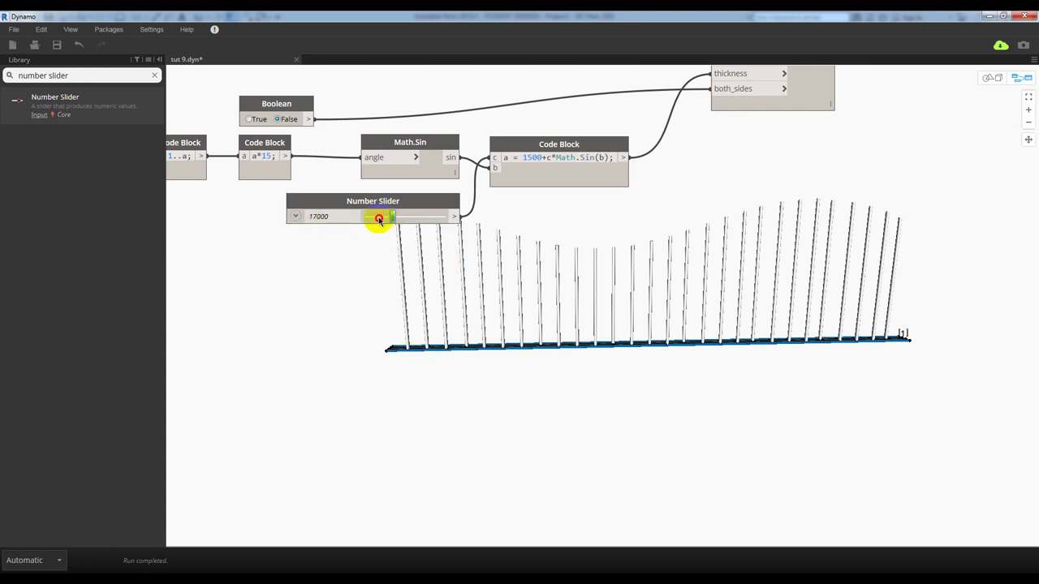
pyautogui.moveTo(378, 219); pyautogui.dragTo(375, 222)
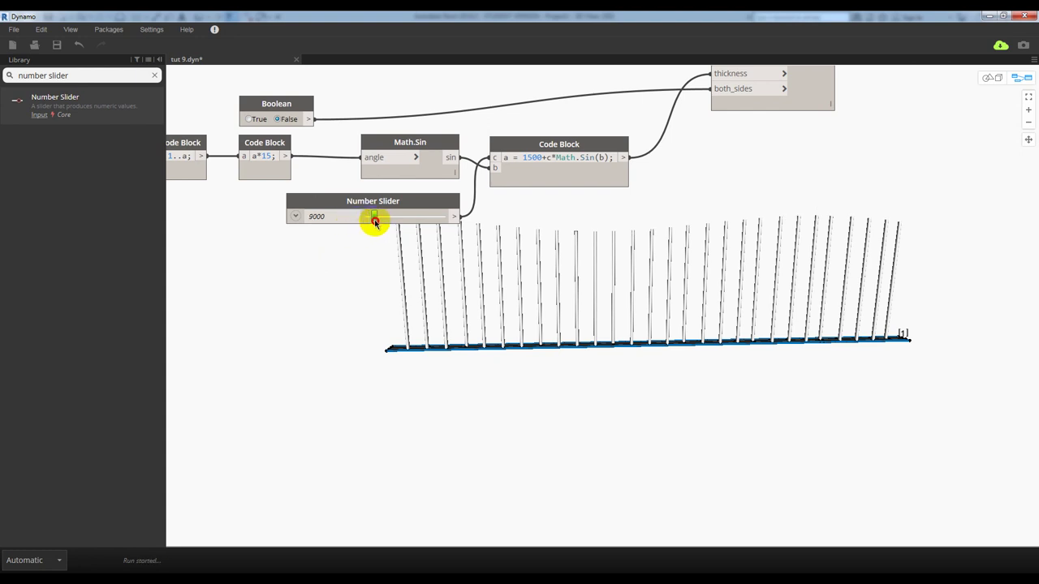
# - Sweep the amplitude slider between 5000 and 36500 to preview heights, ending at 13500
pyautogui.moveTo(420, 221); pyautogui.dragTo(435, 221)
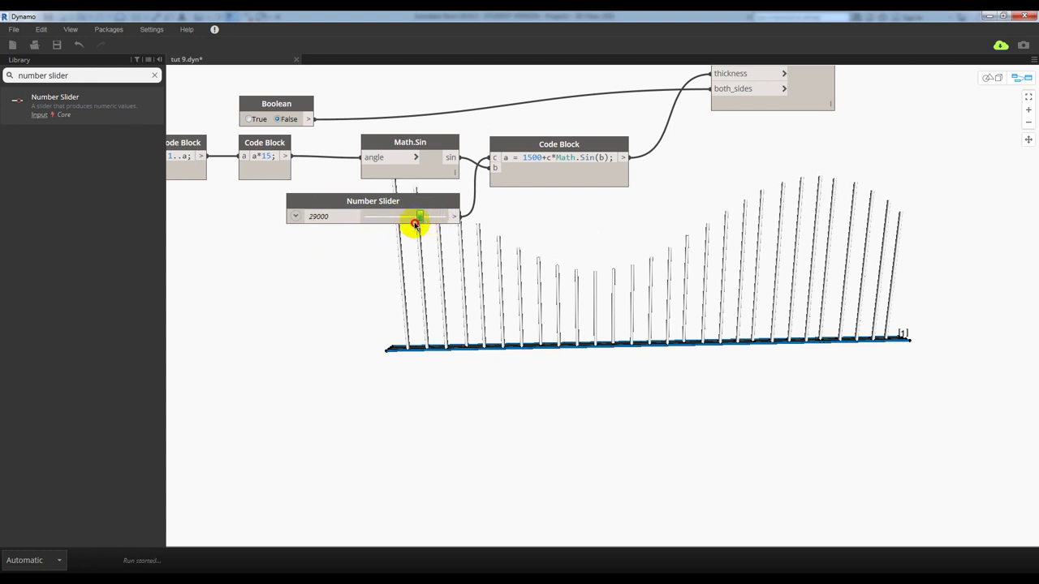
pyautogui.moveTo(382, 220); pyautogui.dragTo(366, 221)
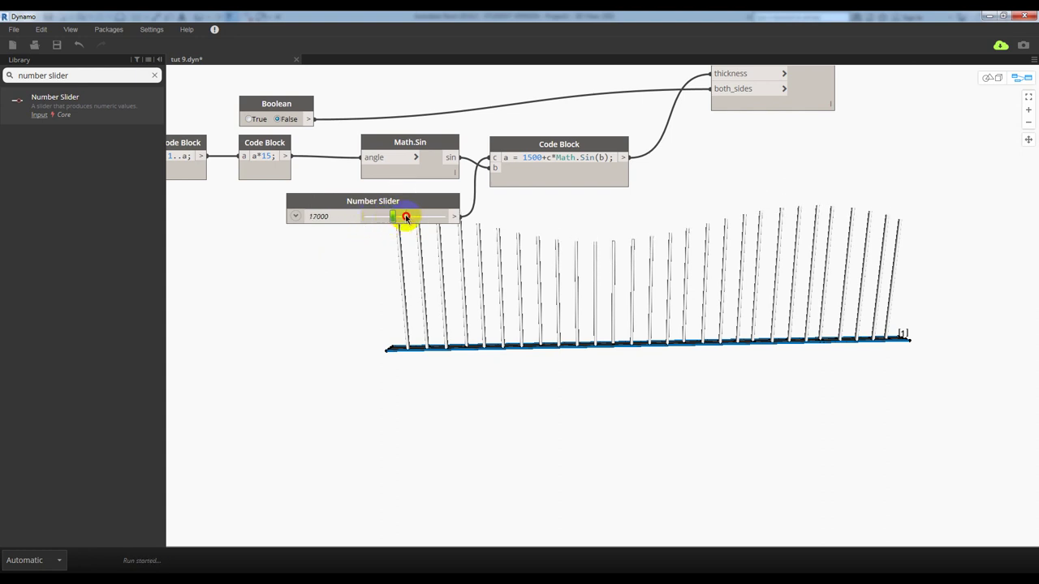
pyautogui.moveTo(423, 219); pyautogui.dragTo(438, 221)
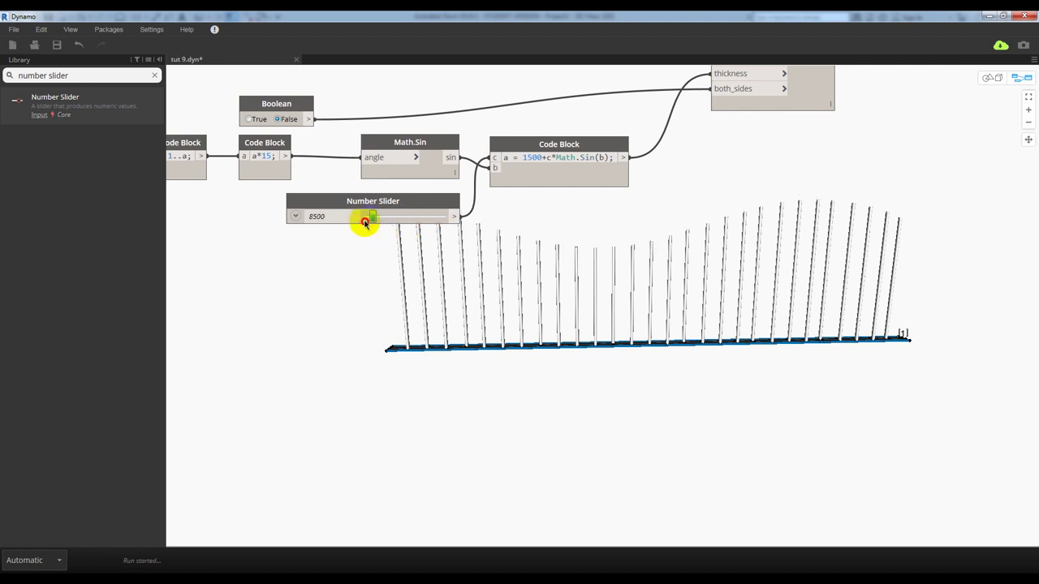
pyautogui.moveTo(365, 222); pyautogui.dragTo(359, 224)
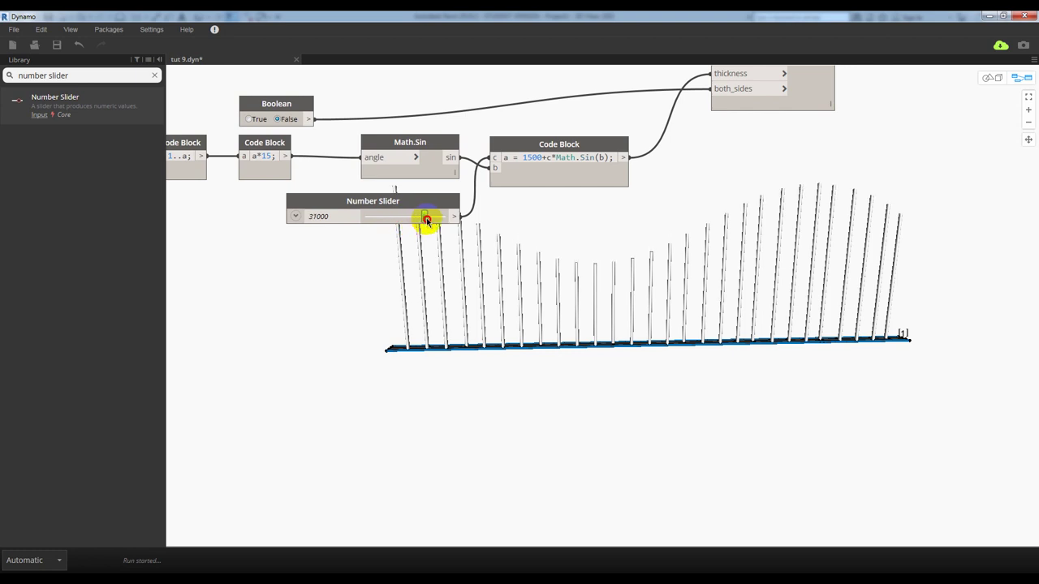
pyautogui.moveTo(432, 219)
pyautogui.mouseDown()
pyautogui.moveTo(444, 217)
pyautogui.moveTo(400, 216)
pyautogui.mouseUp()
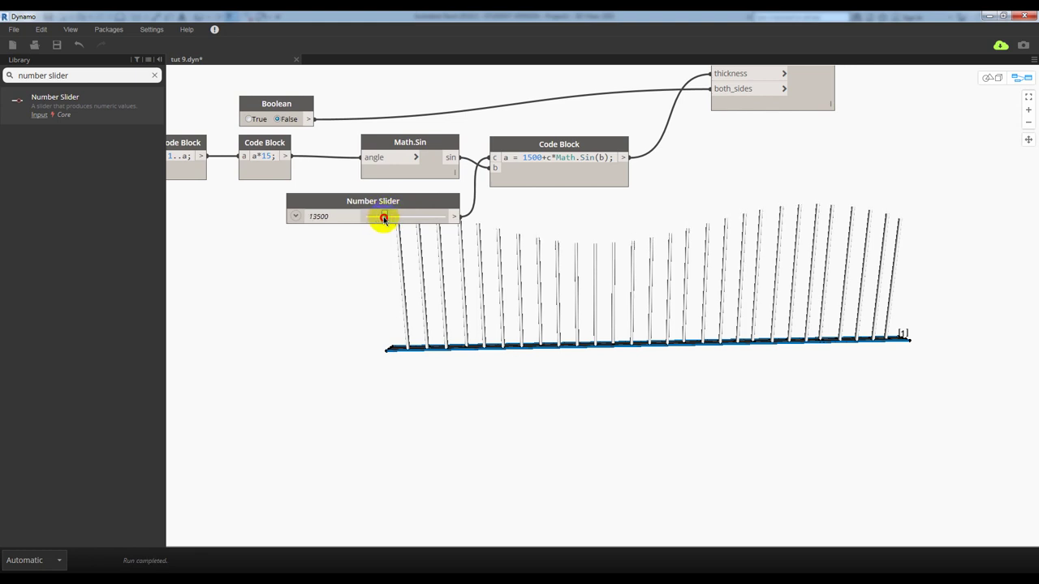
pyautogui.moveTo(547, 206); pyautogui.dragTo(556, 202, button='middle')
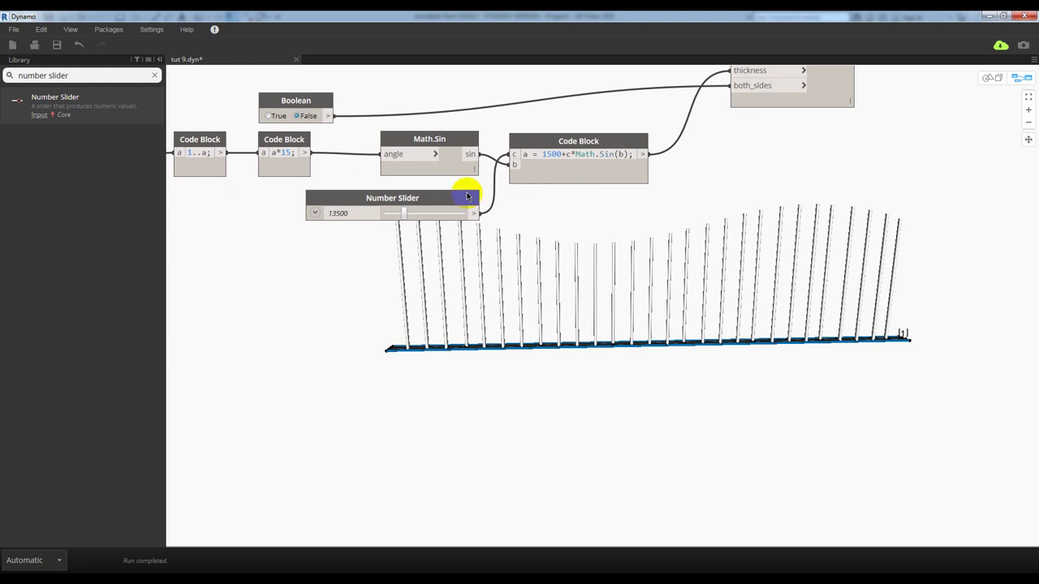
pyautogui.moveTo(467, 196); pyautogui.dragTo(465, 192)
pyautogui.moveTo(528, 200); pyautogui.dragTo(684, 248, button='middle')
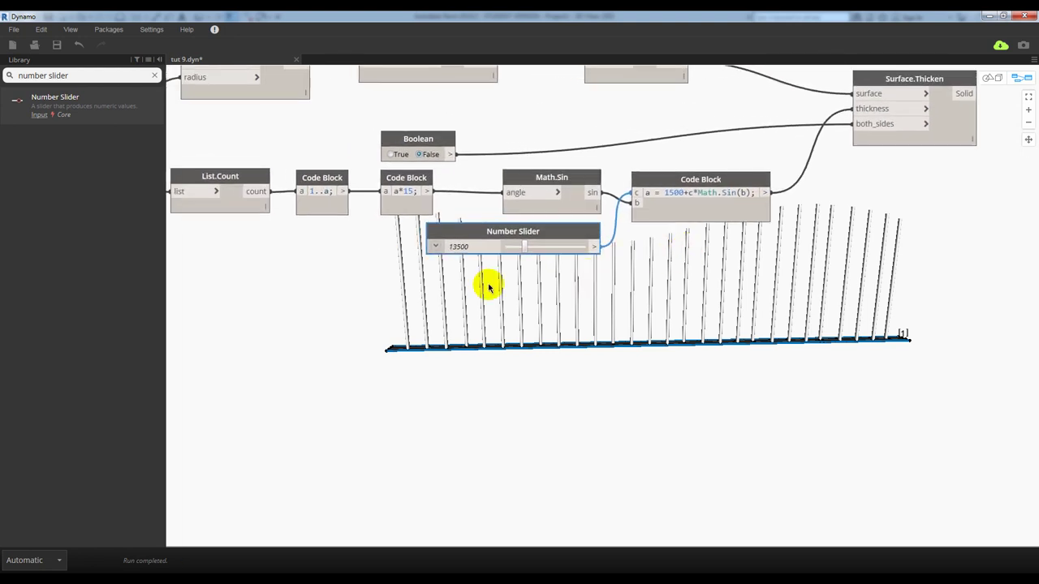
# - Inspect the sine value list and select the 15 in the a*15 angle formula
pyautogui.scroll(-1, 405, 286)
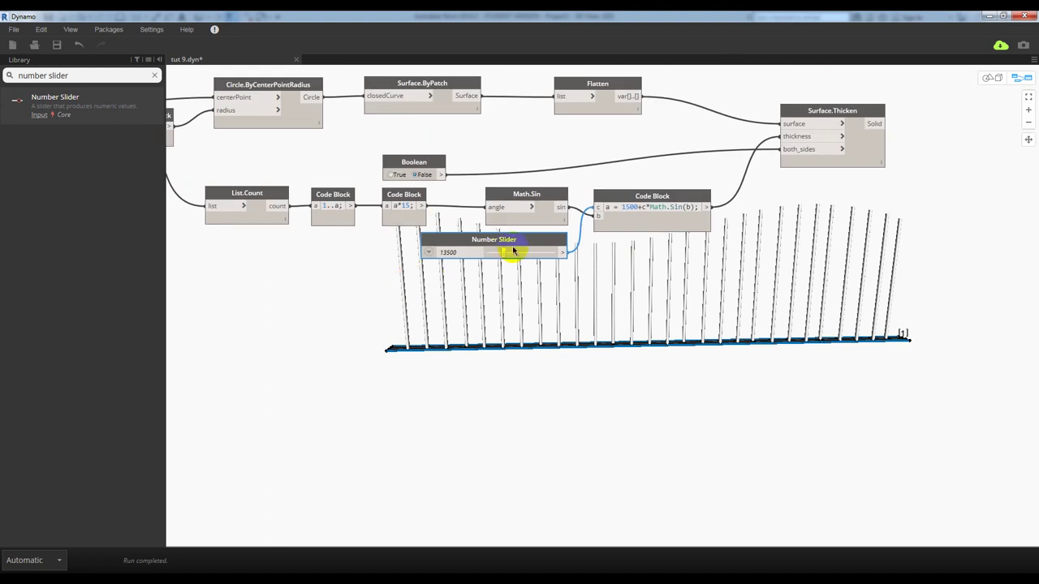
pyautogui.moveTo(527, 221)
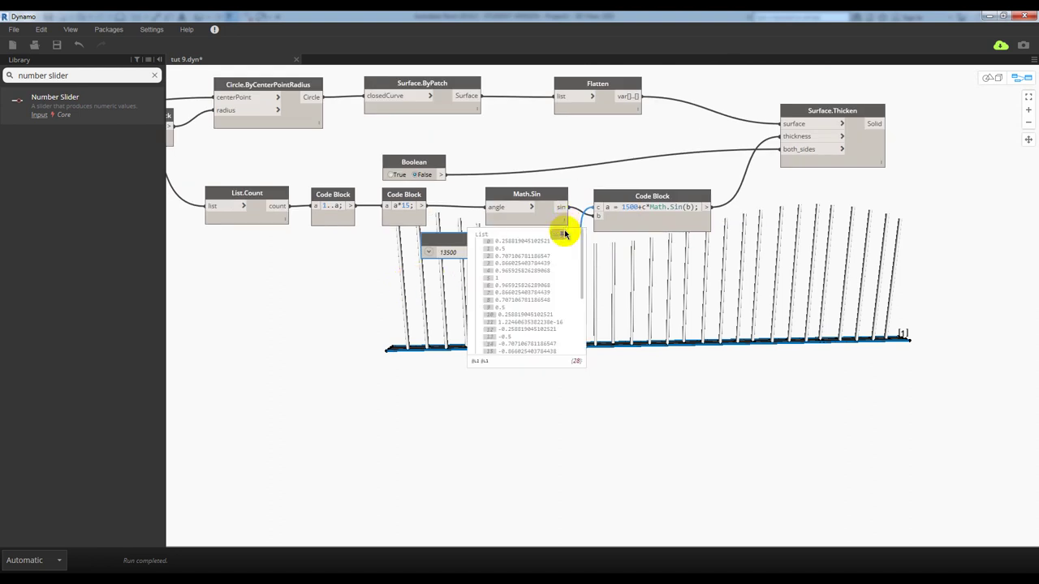
pyautogui.click(564, 235)
pyautogui.scroll(-3, 544, 284)
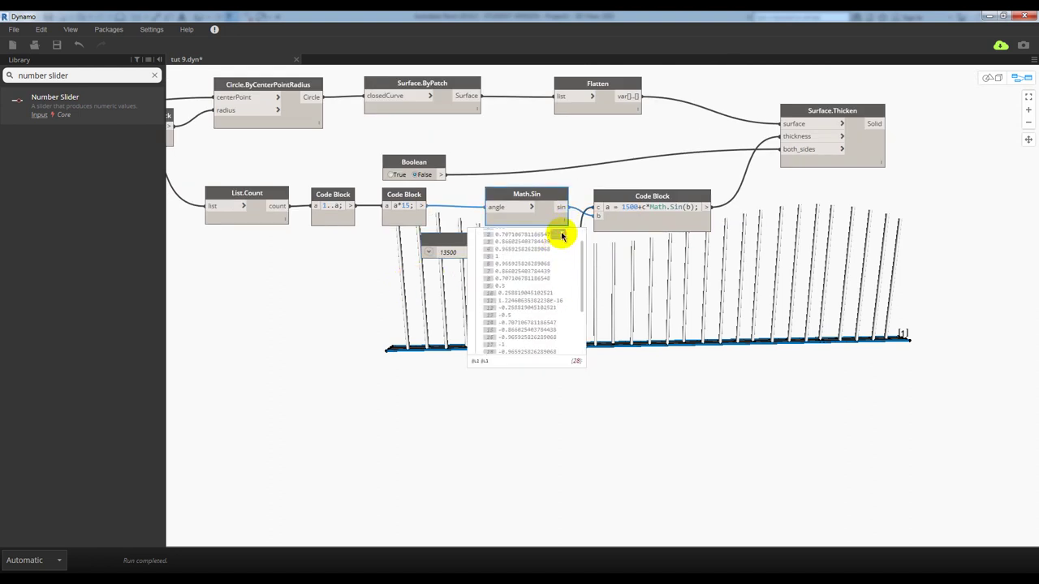
pyautogui.click(559, 235)
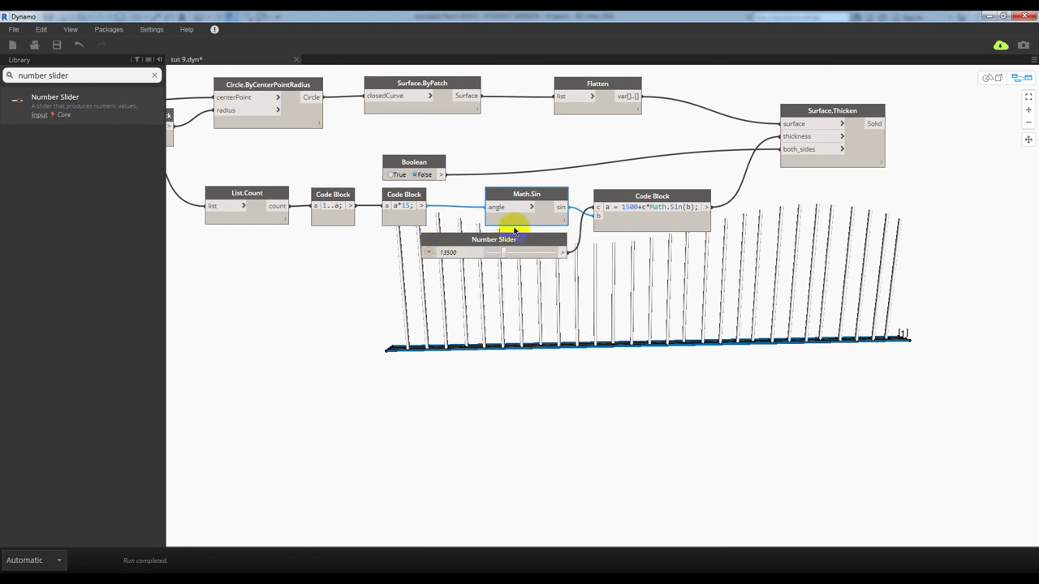
pyautogui.doubleClick(410, 205)
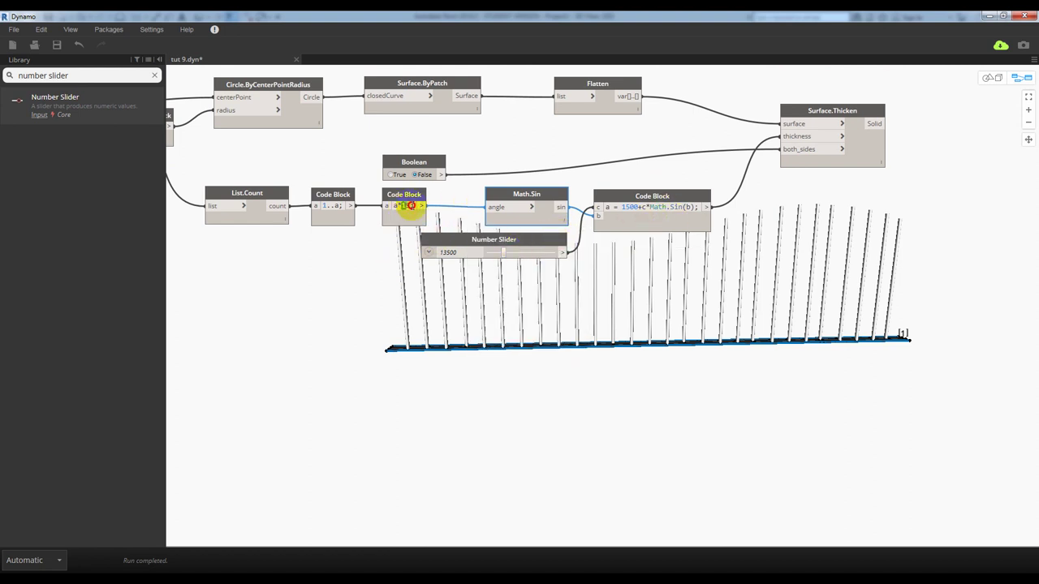
# - Add a second Number Slider beside List.Count, adjust its range, and set it to 15
pyautogui.click(98, 75)
pyautogui.write('number s')
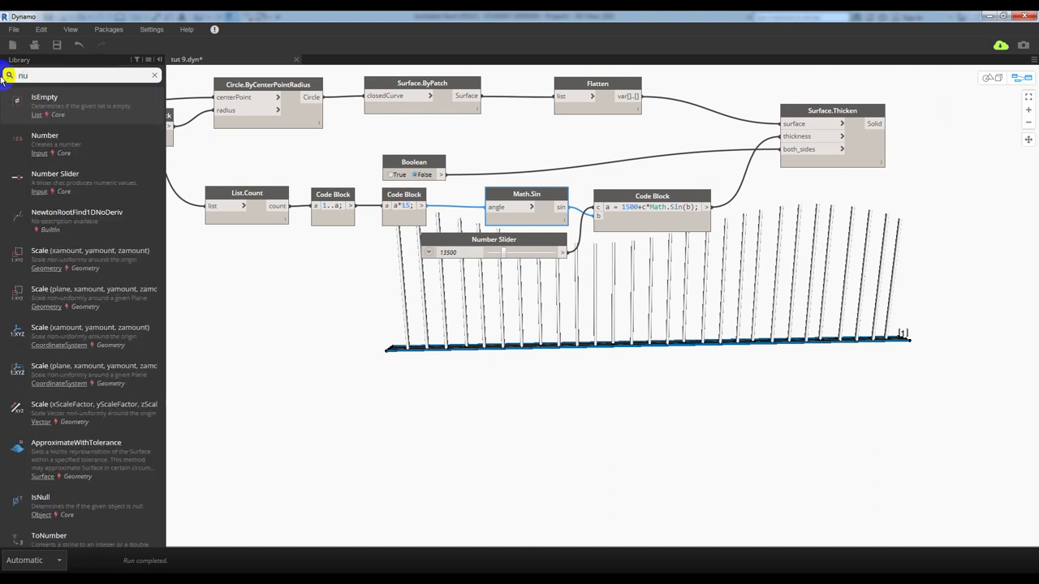
pyautogui.write('lider')
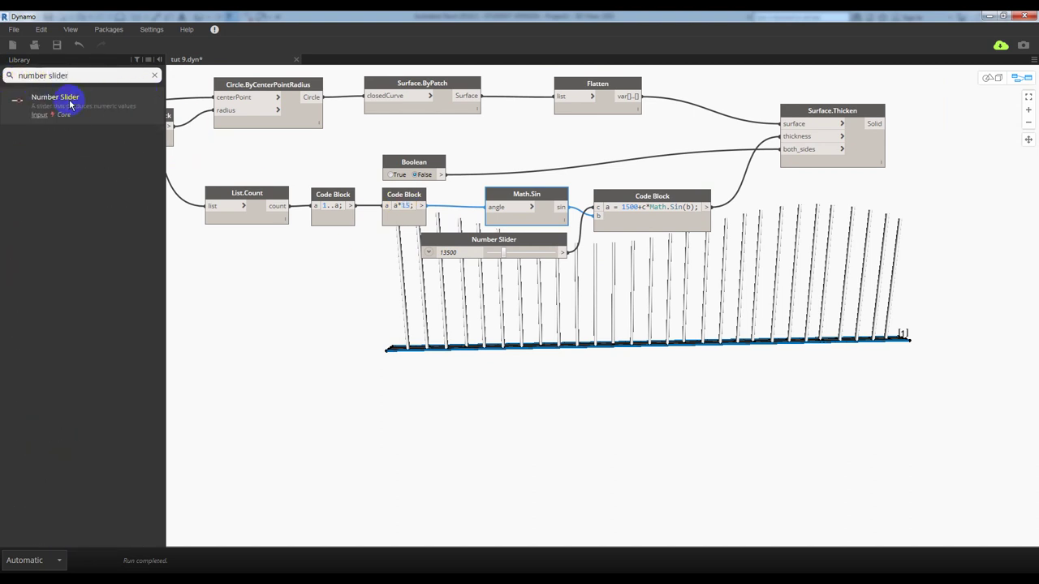
pyautogui.click(65, 101)
pyautogui.moveTo(694, 341); pyautogui.dragTo(271, 242)
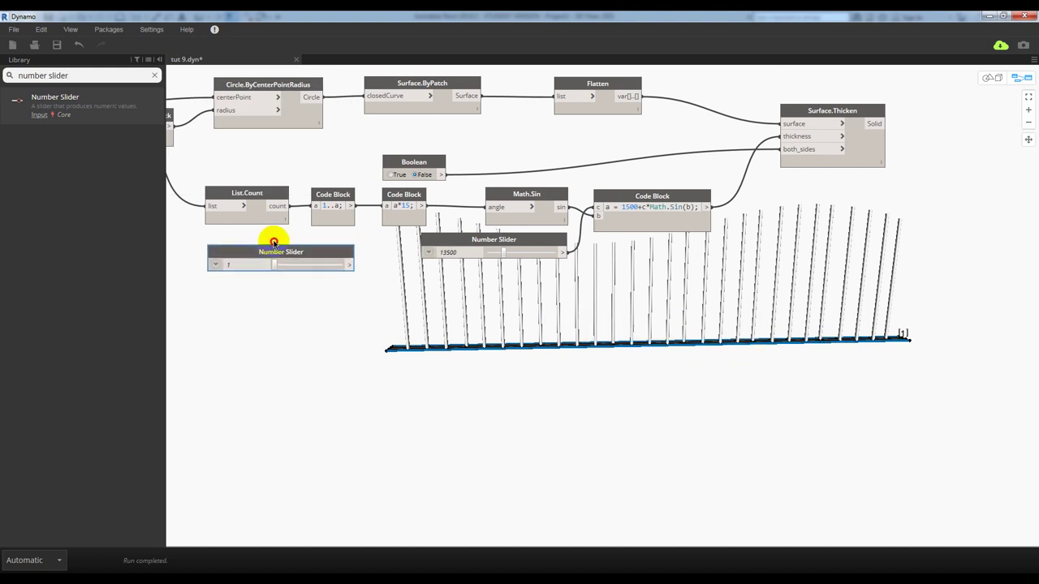
pyautogui.click(218, 255)
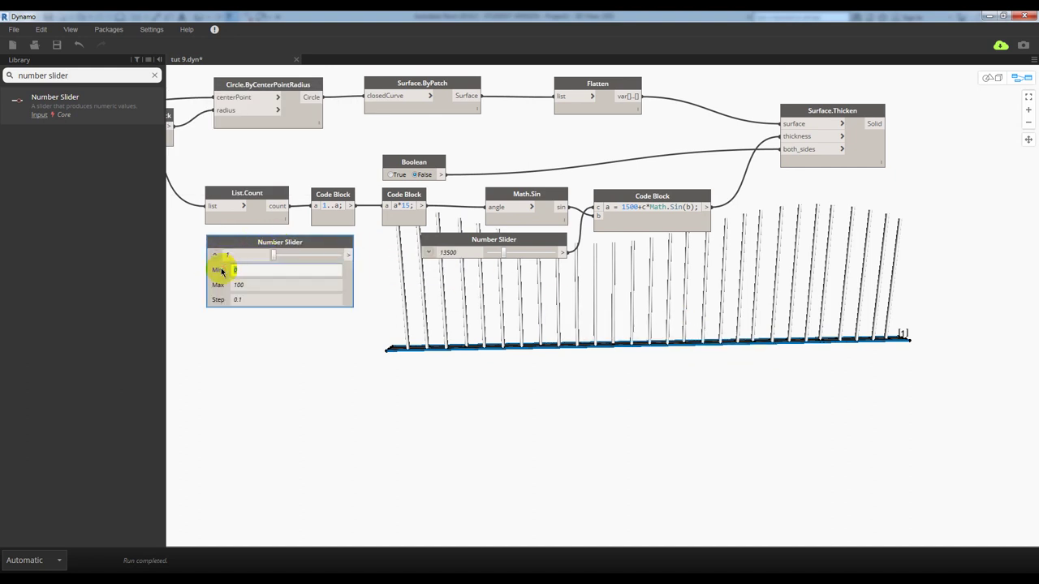
pyautogui.write('10')
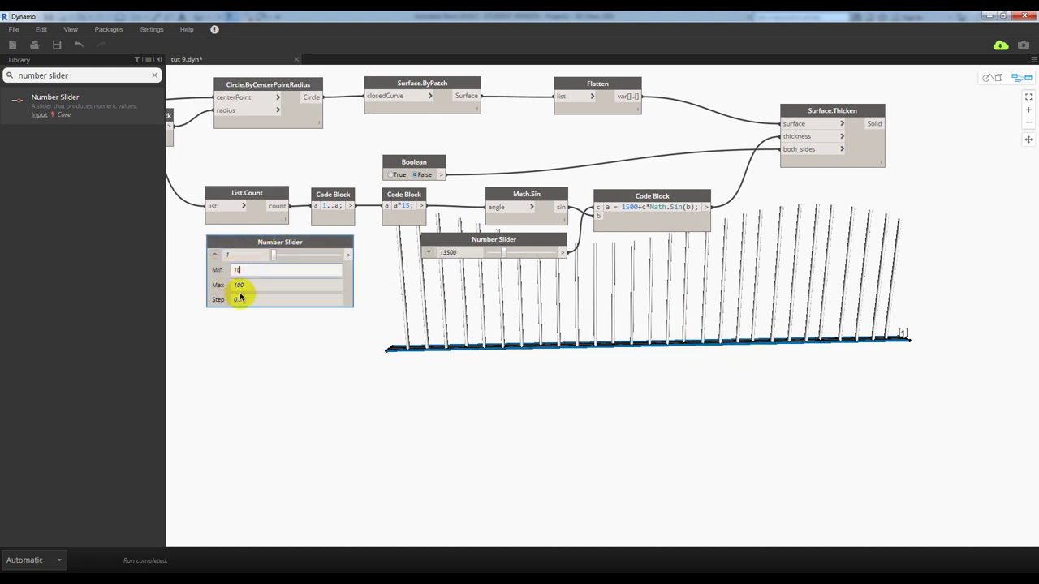
pyautogui.doubleClick(243, 285)
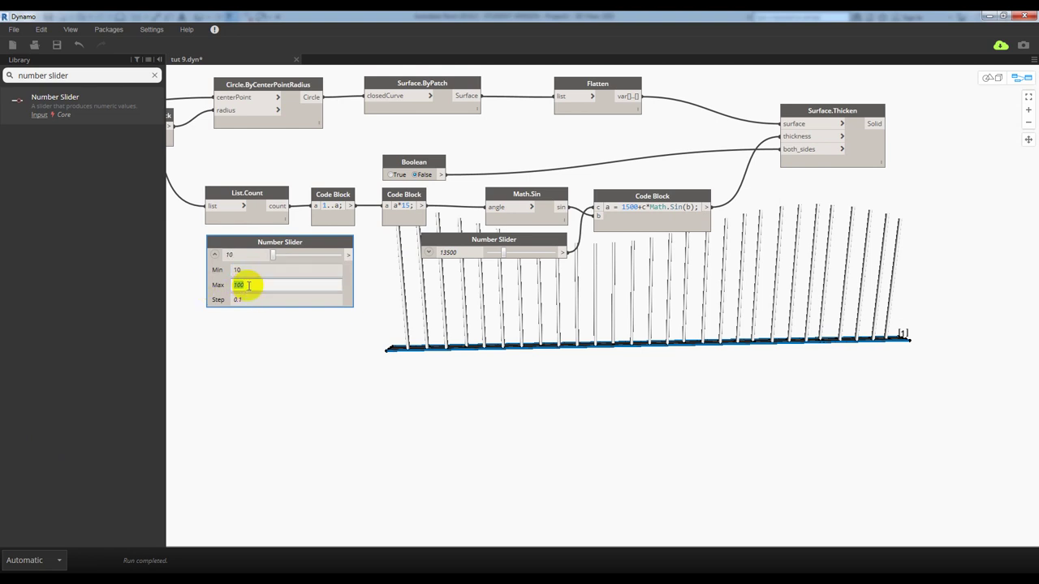
pyautogui.write('90')
pyautogui.moveTo(244, 290)
pyautogui.mouseDown()
pyautogui.moveTo(210, 288)
pyautogui.moveTo(195, 303)
pyautogui.mouseUp()
pyautogui.click(215, 255)
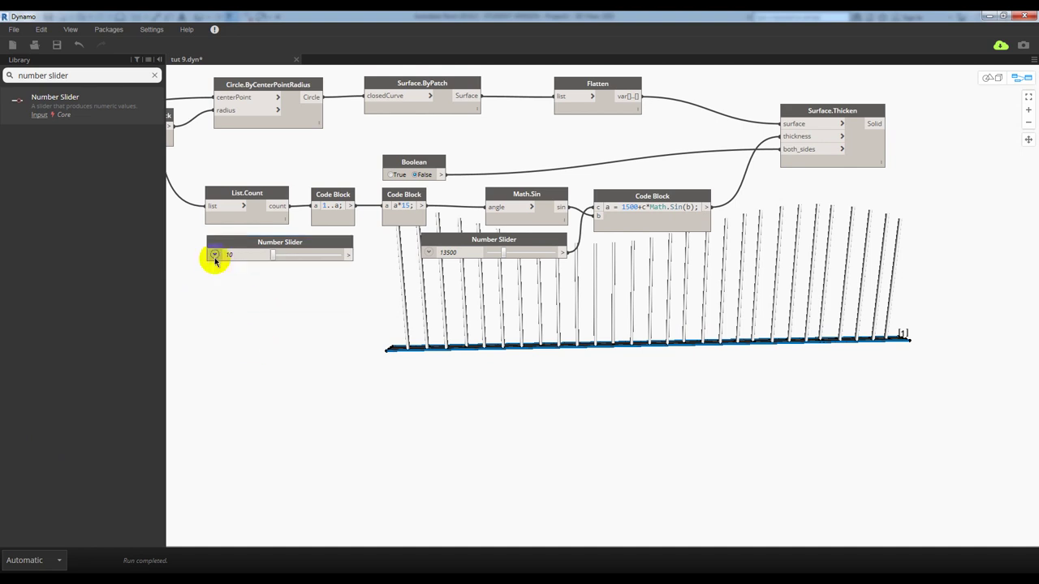
pyautogui.write('15')
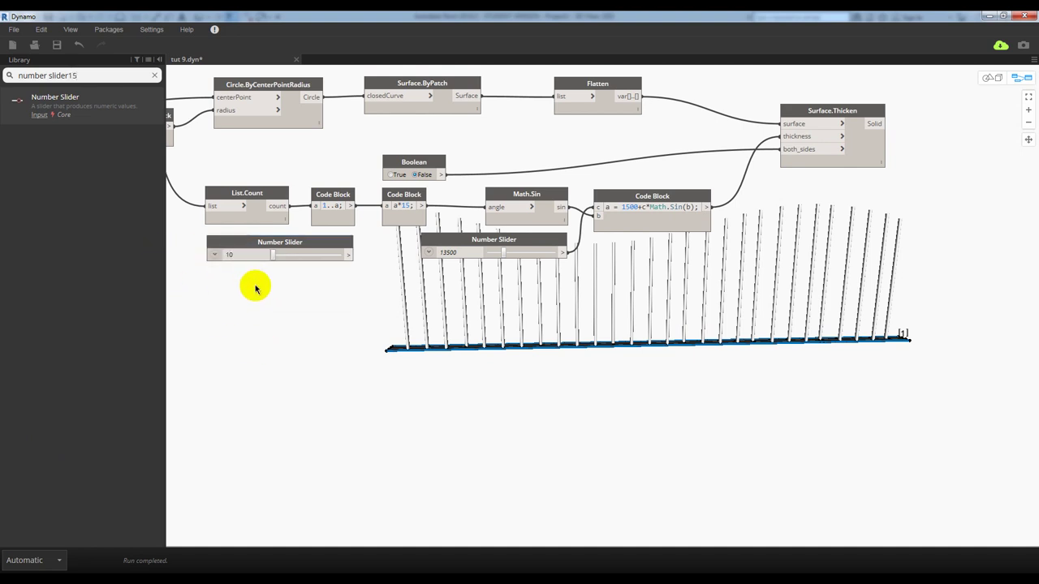
pyautogui.click(219, 256)
pyautogui.write('15')
pyautogui.press('Return')
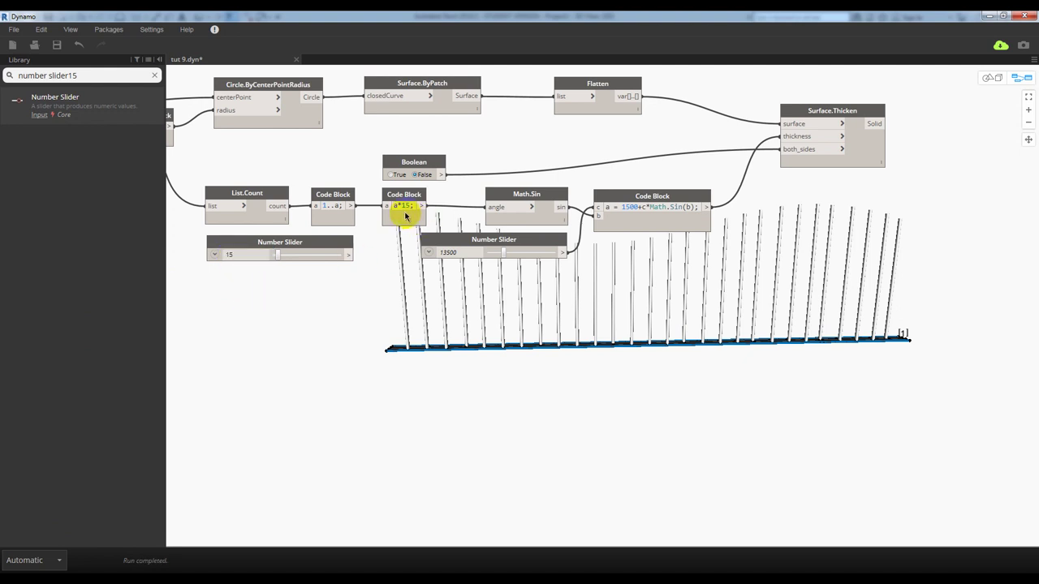
# - Change the angle Code Block to a*b, feed the new slider into b, and raise it to 35
pyautogui.click(409, 205)
pyautogui.write('b')
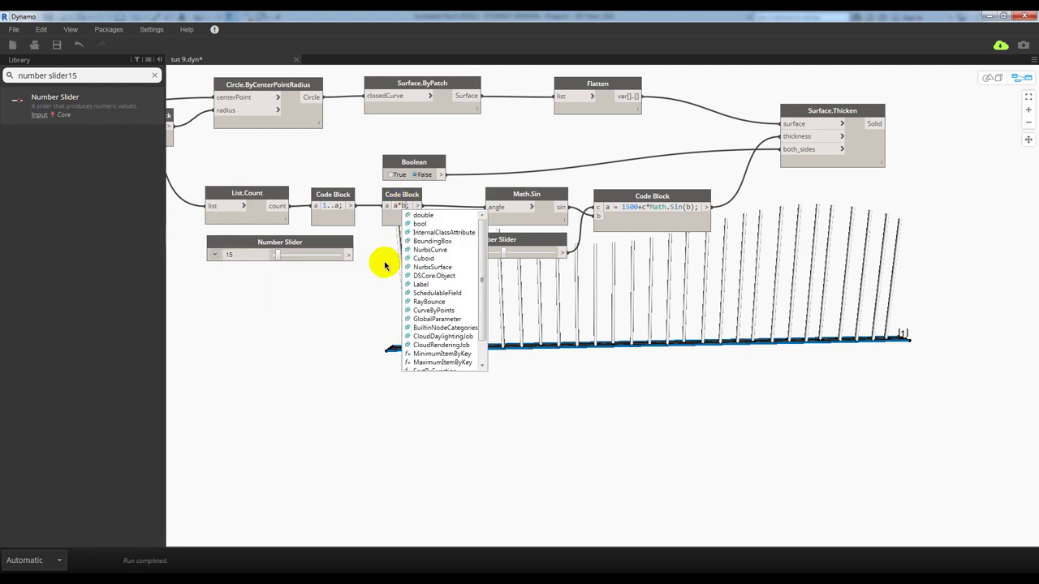
pyautogui.click(371, 264)
pyautogui.moveTo(349, 254); pyautogui.dragTo(381, 215)
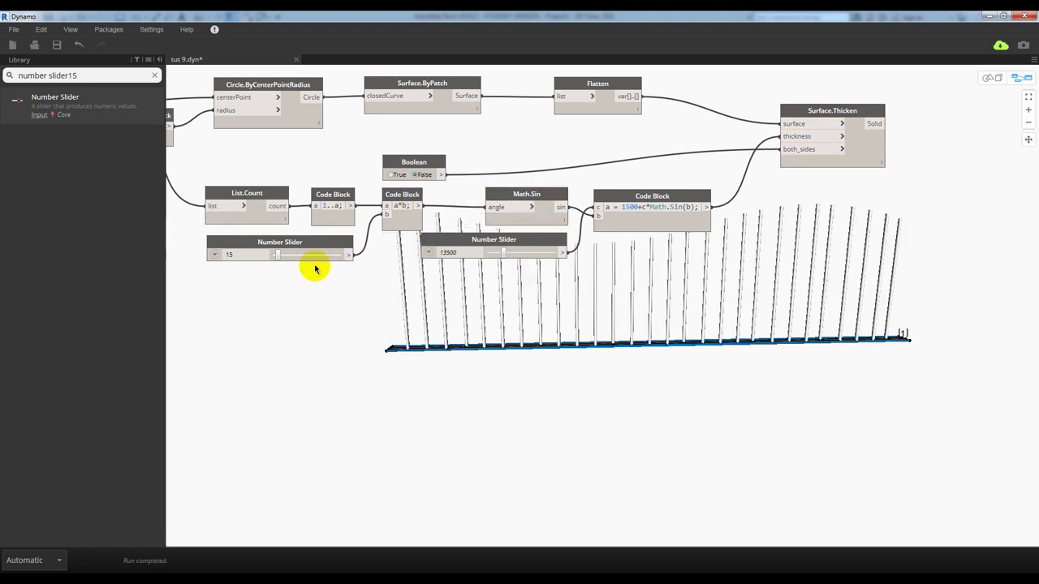
pyautogui.moveTo(276, 255); pyautogui.dragTo(297, 256)
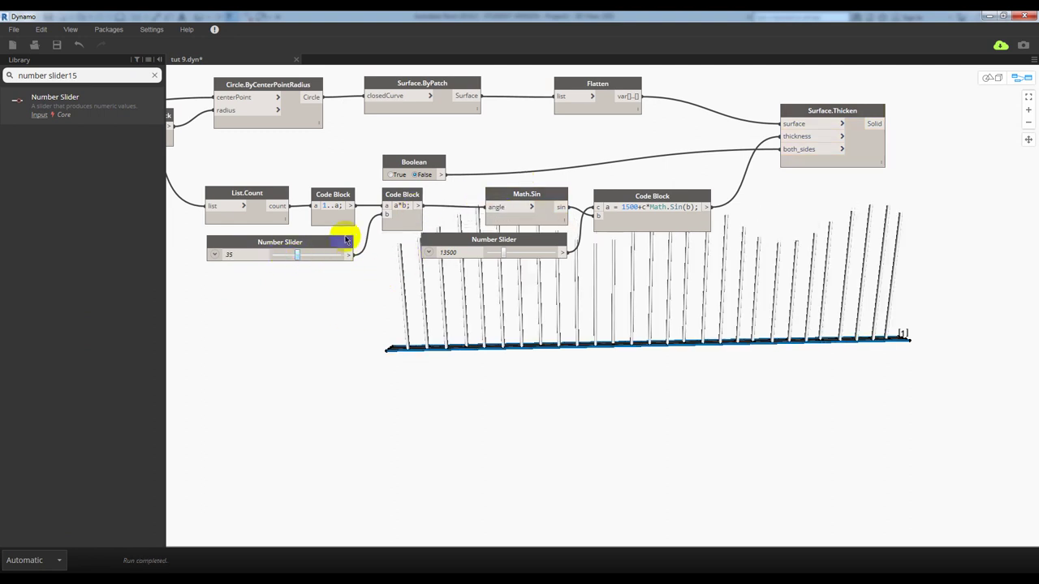
pyautogui.moveTo(345, 239); pyautogui.dragTo(343, 223, button='middle')
pyautogui.moveTo(297, 178)
pyautogui.mouseDown()
pyautogui.moveTo(327, 178)
pyautogui.moveTo(284, 180)
pyautogui.mouseUp()
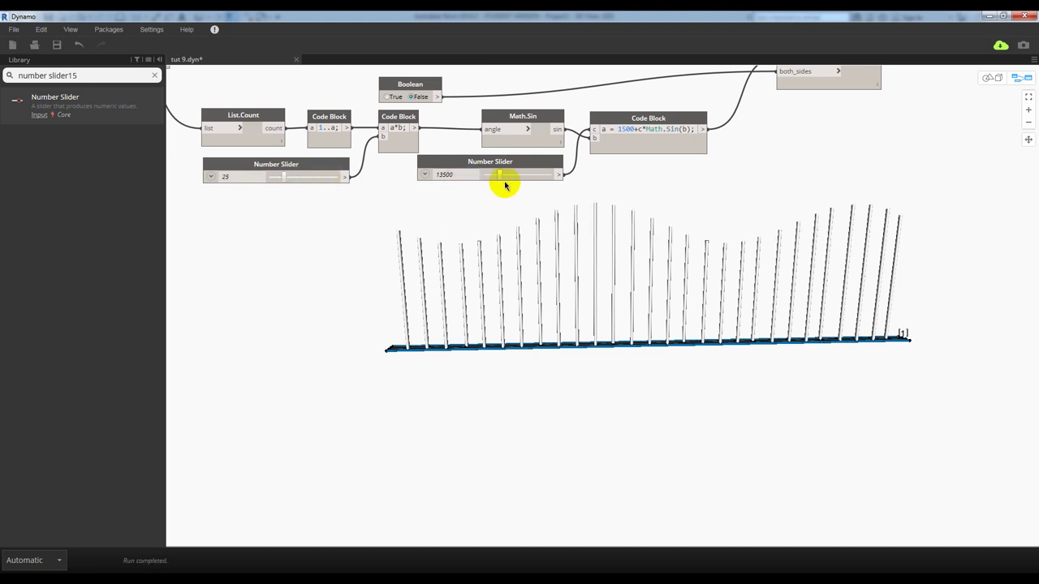
# - Lower the amplitude slider to 9000 and set the angle-step slider to 20
pyautogui.moveTo(517, 176)
pyautogui.mouseDown()
pyautogui.moveTo(538, 181)
pyautogui.moveTo(488, 180)
pyautogui.mouseUp()
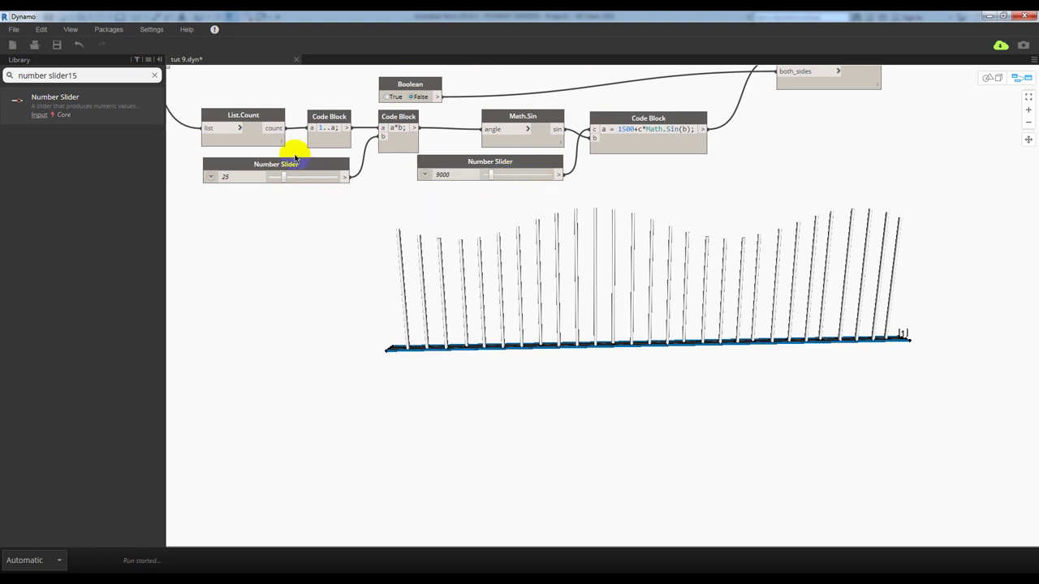
pyautogui.moveTo(293, 180)
pyautogui.mouseDown()
pyautogui.moveTo(310, 181)
pyautogui.moveTo(274, 185)
pyautogui.mouseUp()
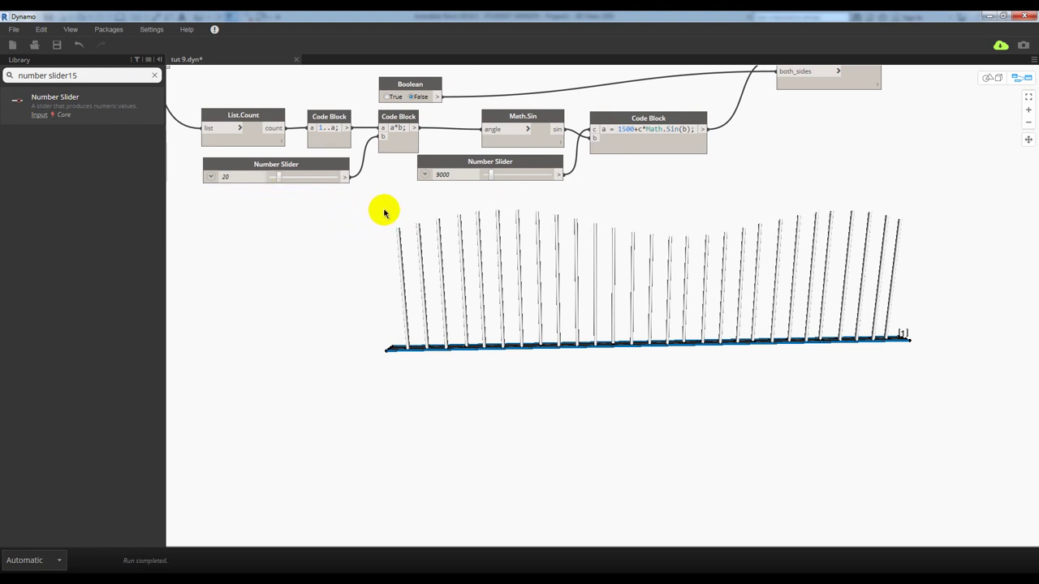
pyautogui.moveTo(384, 213); pyautogui.dragTo(552, 284, button='middle')
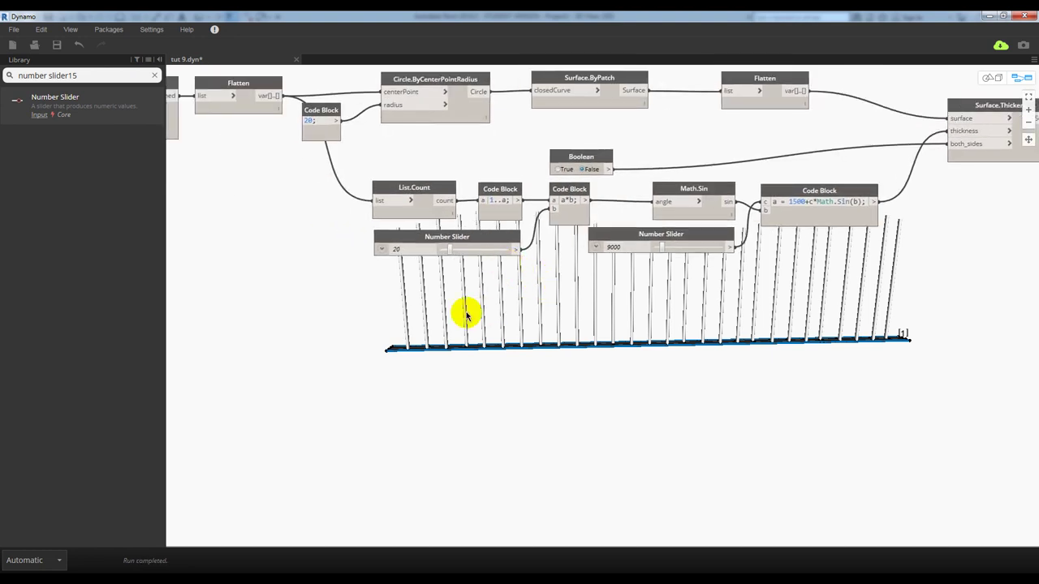
pyautogui.moveTo(467, 315)
pyautogui.mouseDown(button='middle')
pyautogui.moveTo(457, 271)
pyautogui.moveTo(686, 301)
pyautogui.mouseUp(button='middle')
pyautogui.scroll(-1, 487, 249)
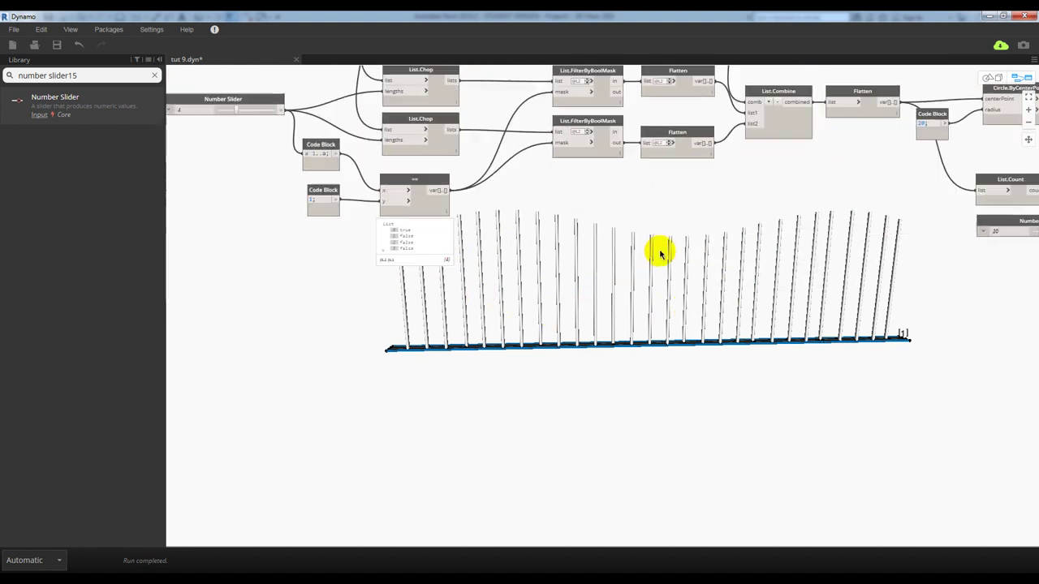
pyautogui.scroll(-1, 659, 254)
pyautogui.scroll(1, 596, 227)
pyautogui.moveTo(596, 227); pyautogui.dragTo(357, 252, button='middle')
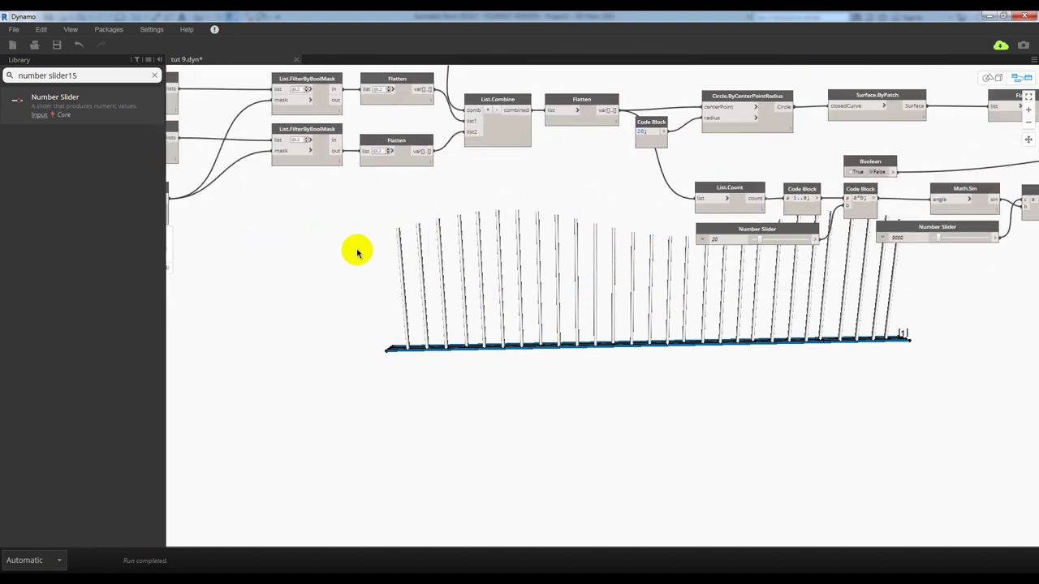
pyautogui.scroll(-2, 357, 253)
pyautogui.scroll(2, 529, 225)
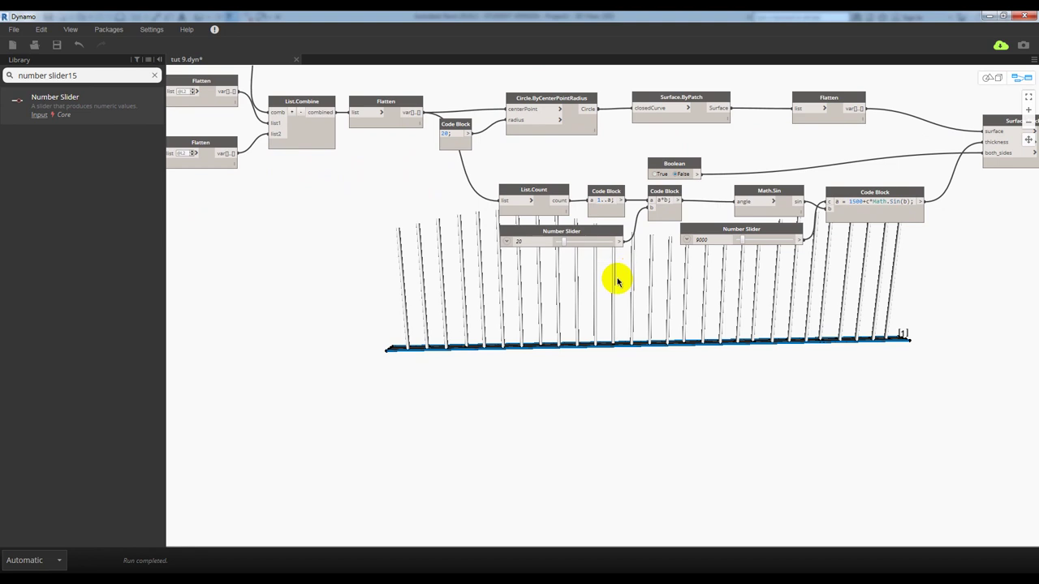
pyautogui.scroll(-1, 593, 292)
pyautogui.scroll(-2, 641, 296)
pyautogui.scroll(-2, 706, 280)
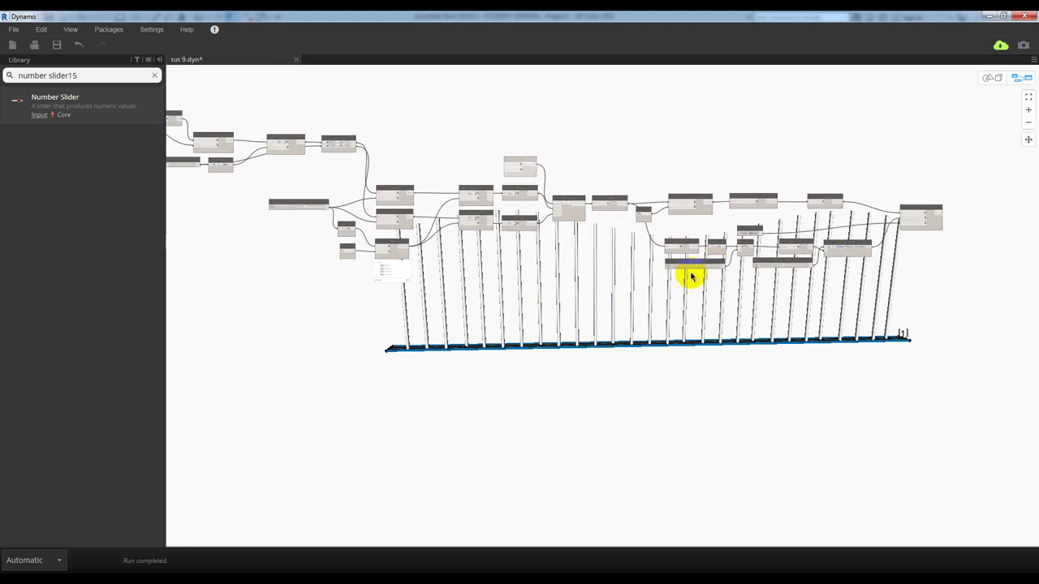
pyautogui.scroll(1, 493, 260)
pyautogui.scroll(1, 520, 264)
pyautogui.scroll(1, 557, 271)
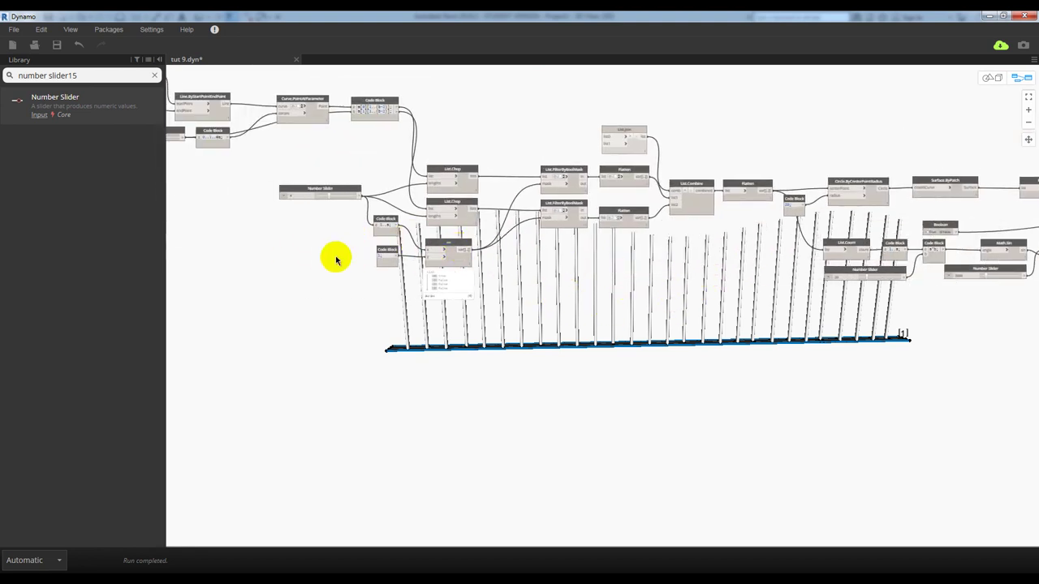
pyautogui.scroll(1, 336, 256)
pyautogui.scroll(1, 277, 166)
pyautogui.scroll(1, 286, 159)
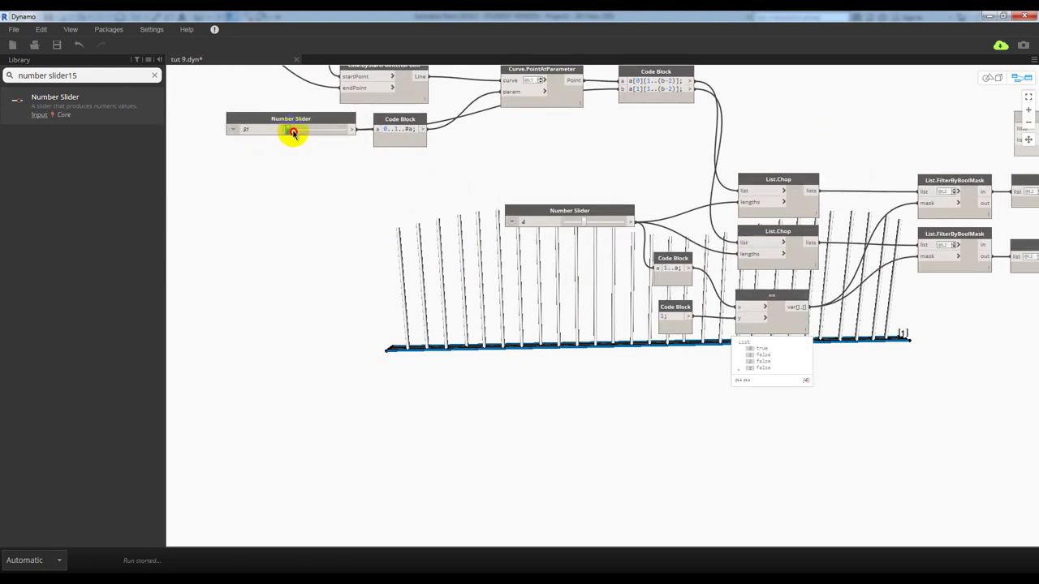
# - Raise the column-count slider to 45 and try chop length 5 before returning to 4
pyautogui.moveTo(294, 132); pyautogui.dragTo(294, 135)
pyautogui.moveTo(320, 148); pyautogui.dragTo(449, 126, button='middle')
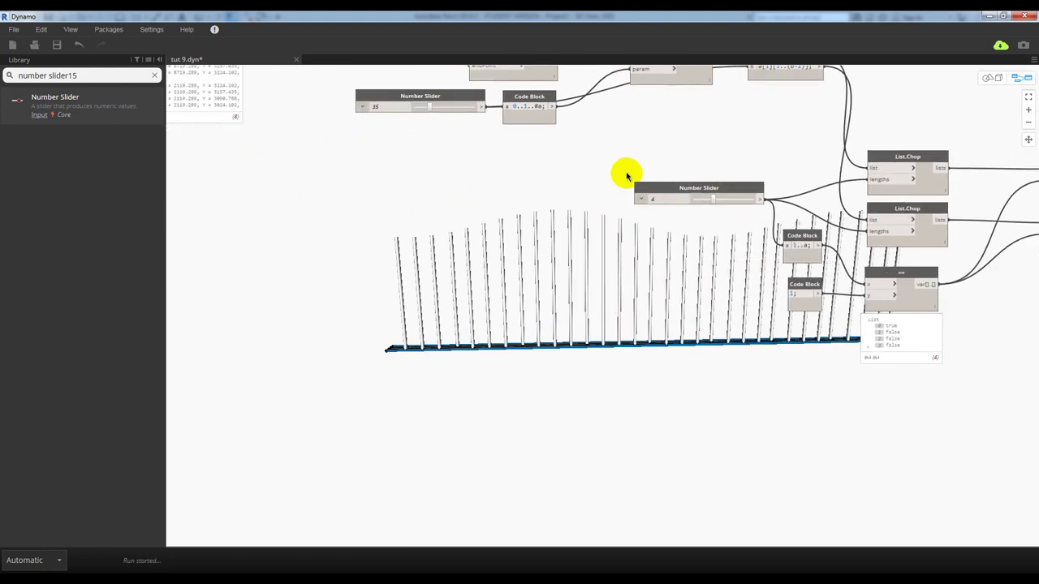
pyautogui.moveTo(504, 111); pyautogui.dragTo(536, 114)
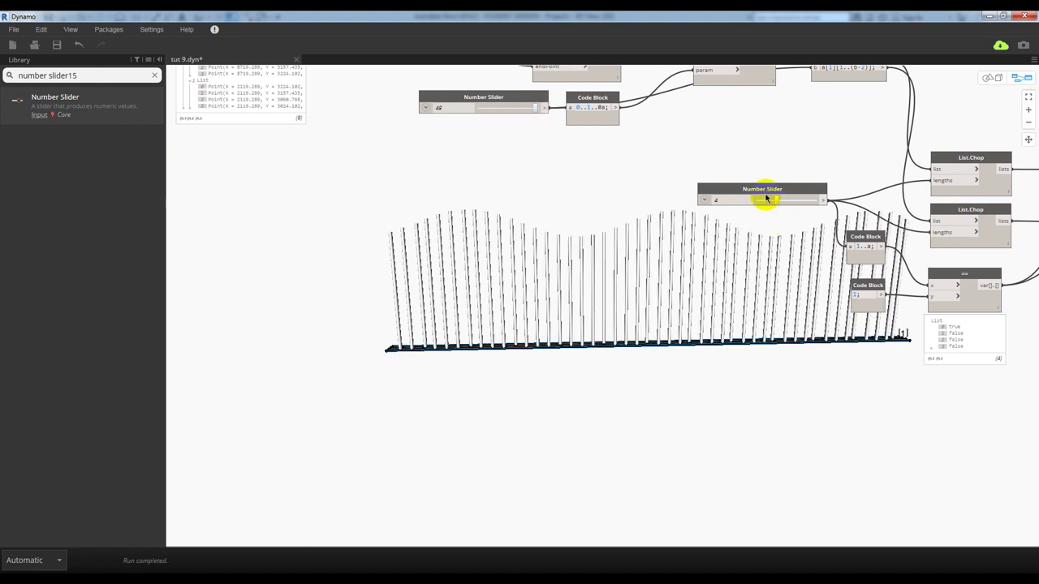
pyautogui.click(523, 110)
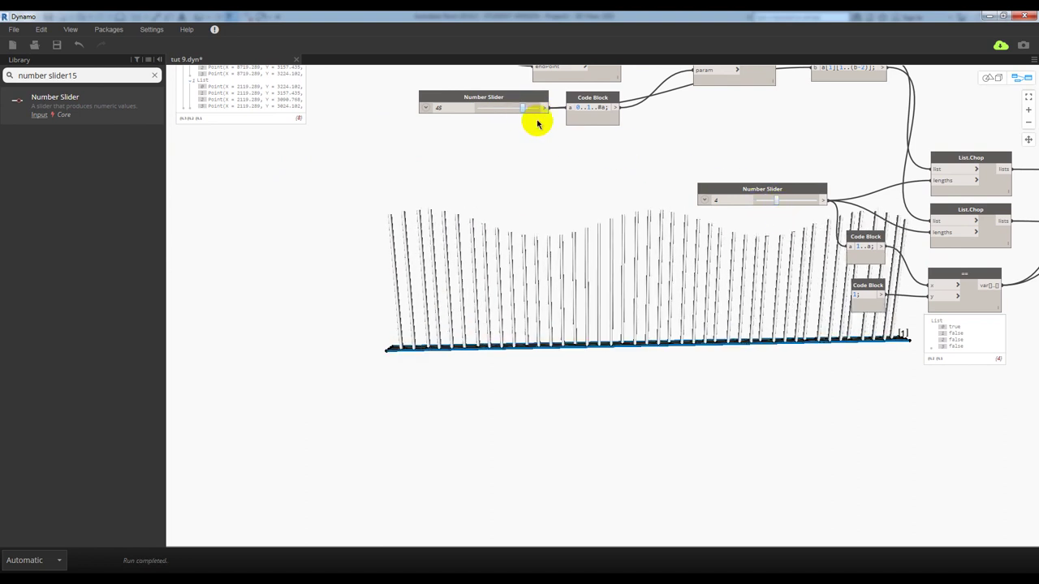
pyautogui.click(793, 201)
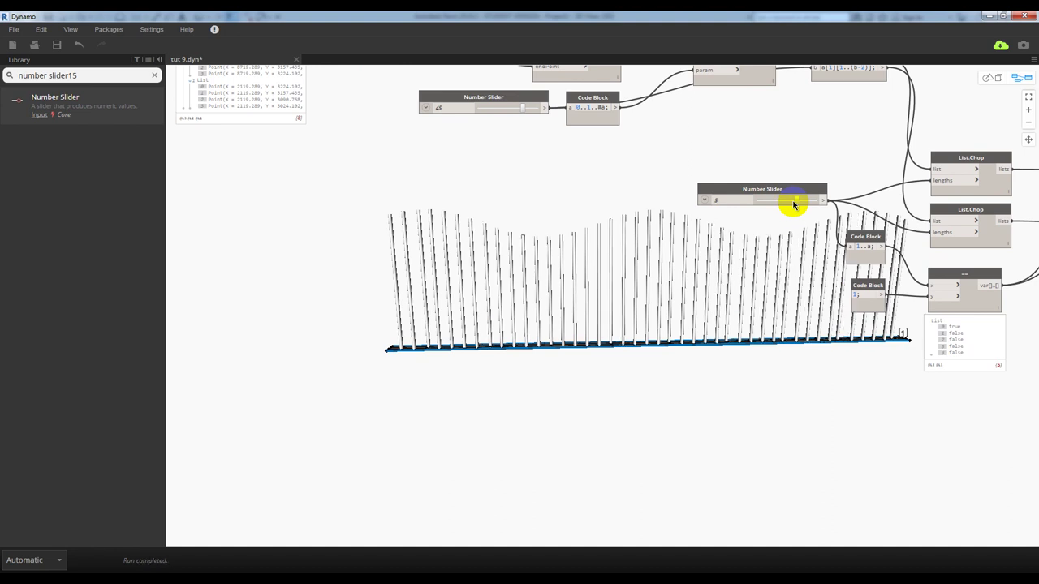
pyautogui.click(783, 205)
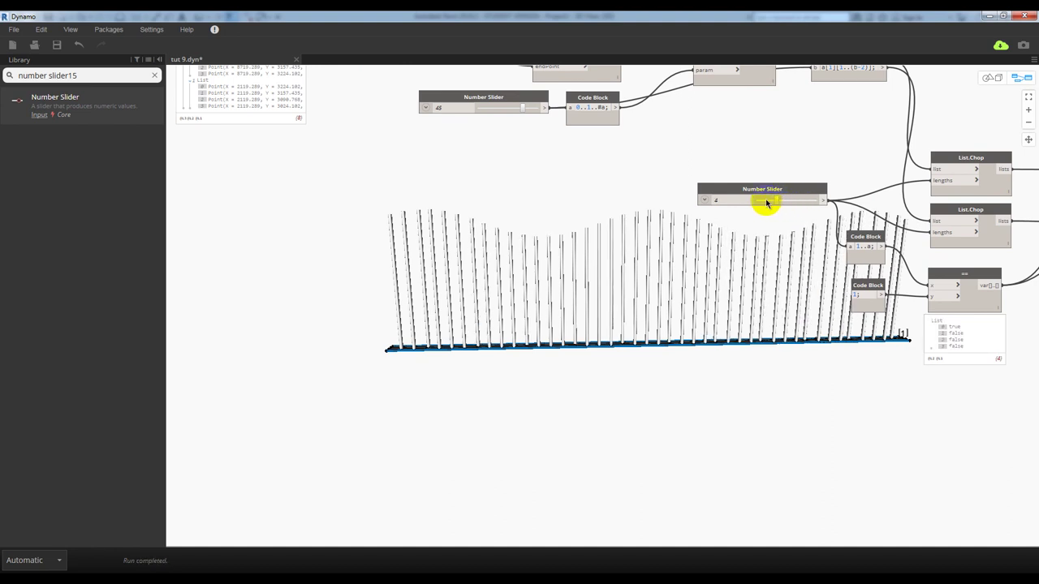
# - Gather the four number sliders (45, 4, 20, 9000) together on the graph's left side
pyautogui.scroll(-2, 600, 172)
pyautogui.scroll(-2, 653, 244)
pyautogui.scroll(-1, 654, 244)
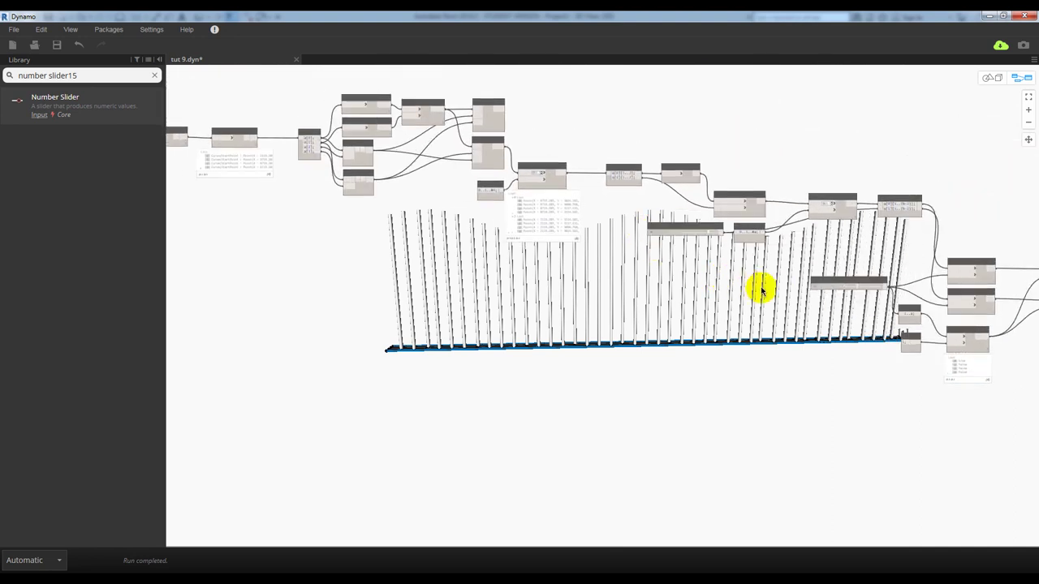
pyautogui.scroll(-1, 747, 284)
pyautogui.scroll(-1, 730, 274)
pyautogui.moveTo(721, 258)
pyautogui.mouseDown()
pyautogui.moveTo(409, 225)
pyautogui.moveTo(360, 232)
pyautogui.moveTo(379, 231)
pyautogui.mouseUp()
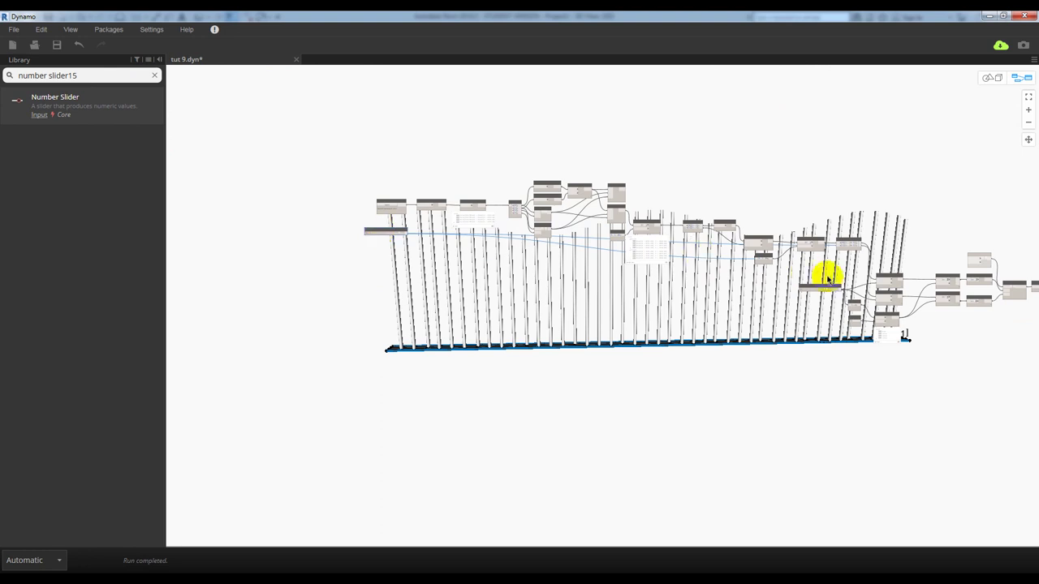
pyautogui.moveTo(829, 286); pyautogui.dragTo(396, 241)
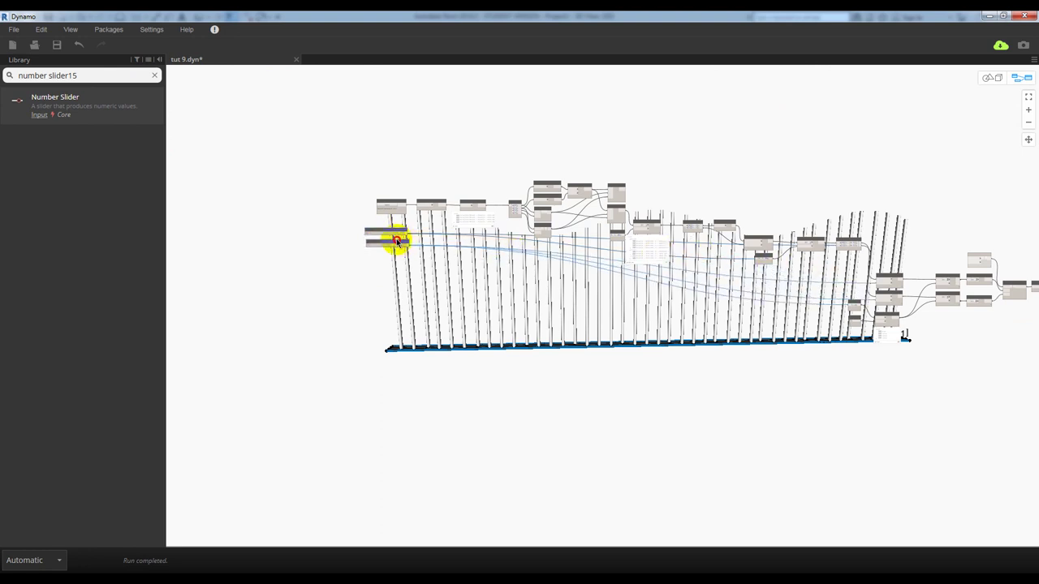
pyautogui.moveTo(933, 332); pyautogui.dragTo(793, 292, button='middle')
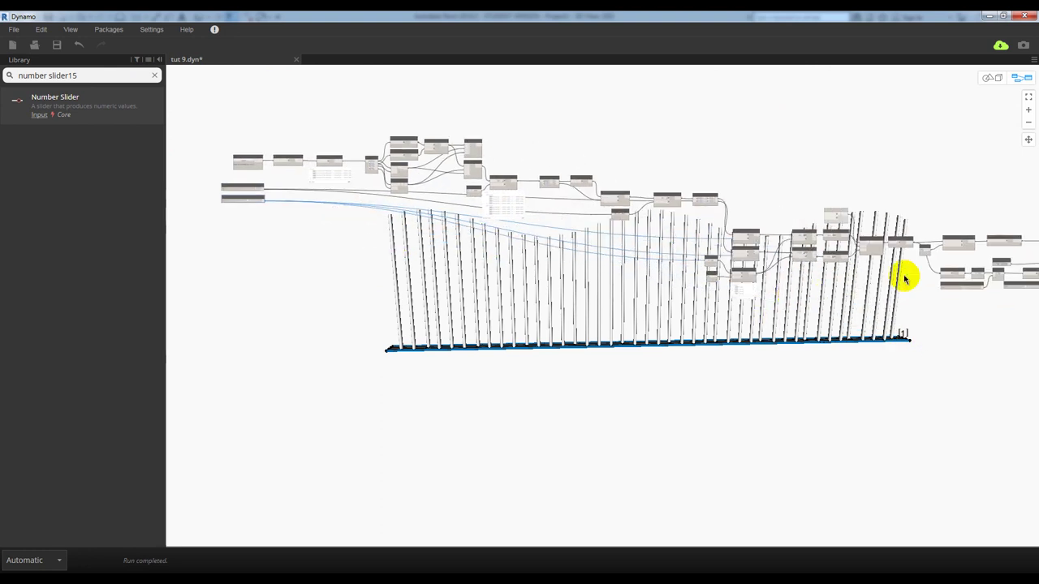
pyautogui.moveTo(959, 286)
pyautogui.mouseDown()
pyautogui.moveTo(230, 206)
pyautogui.moveTo(243, 212)
pyautogui.mouseUp()
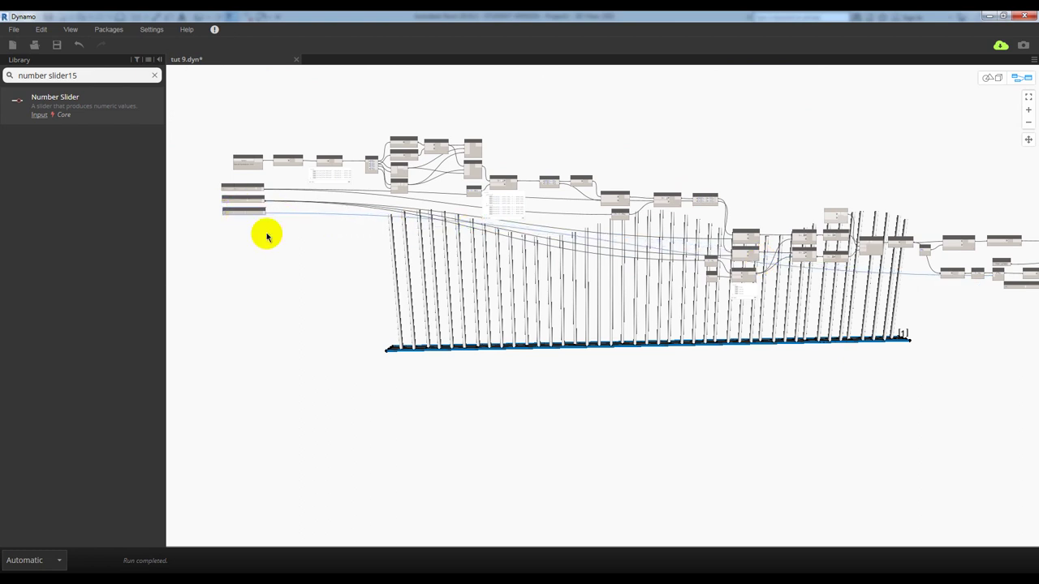
pyautogui.moveTo(900, 385); pyautogui.dragTo(822, 343, button='middle')
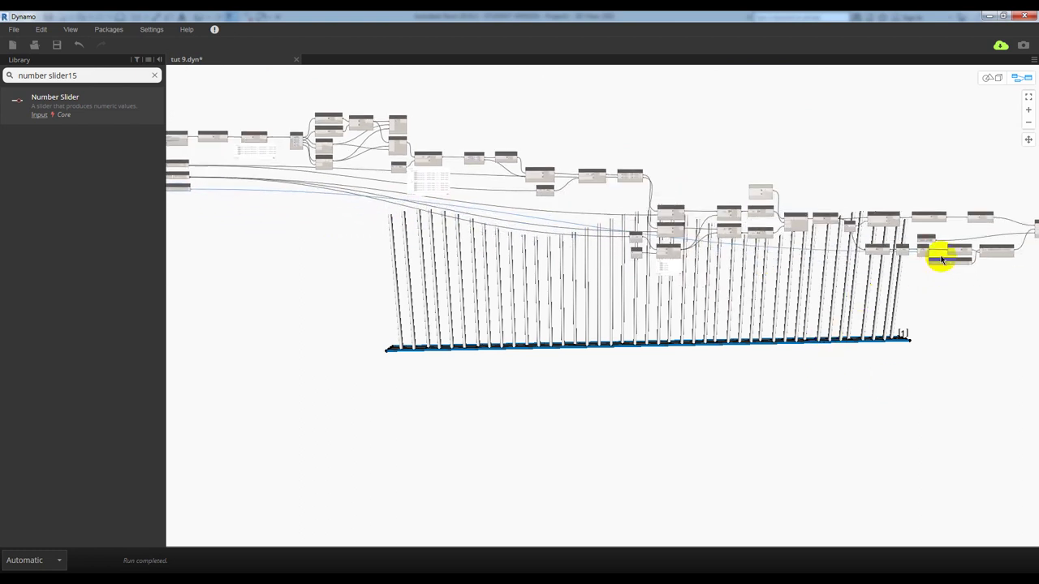
pyautogui.moveTo(941, 262)
pyautogui.mouseDown()
pyautogui.moveTo(292, 226)
pyautogui.moveTo(319, 201)
pyautogui.mouseUp()
# - Select all four sliders and align them along their left edges
pyautogui.scroll(2, 359, 203)
pyautogui.scroll(2, 318, 215)
pyautogui.scroll(2, 319, 215)
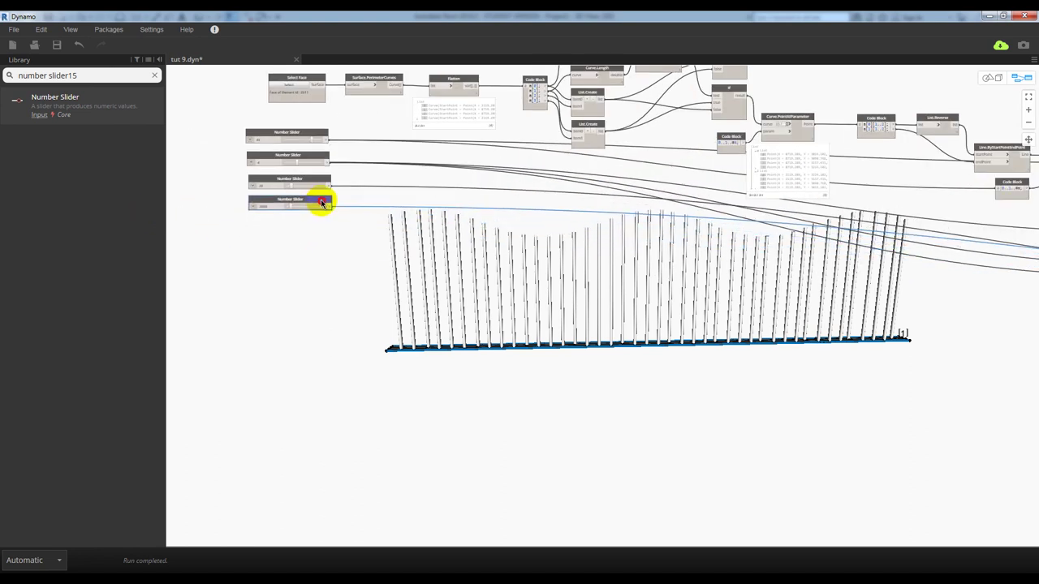
pyautogui.scroll(3, 487, 202)
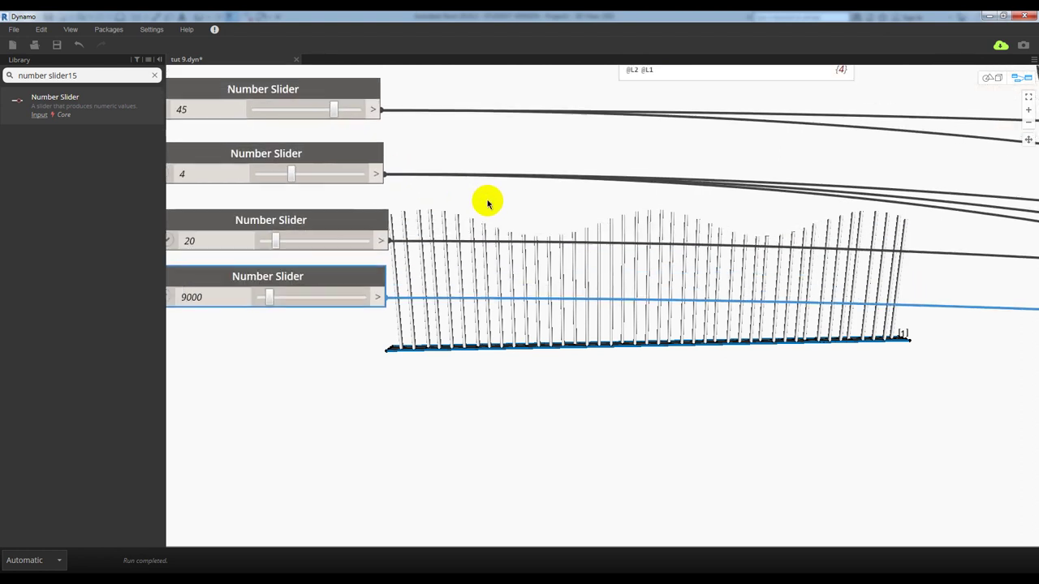
pyautogui.click(443, 247)
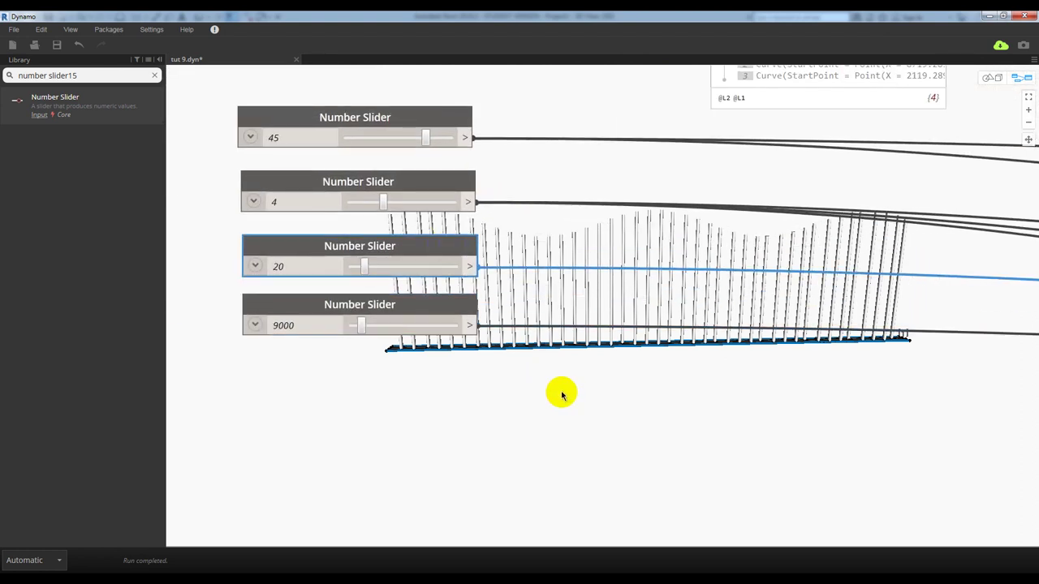
pyautogui.moveTo(561, 394); pyautogui.dragTo(399, 102)
pyautogui.rightClick(573, 429)
pyautogui.moveTo(619, 308)
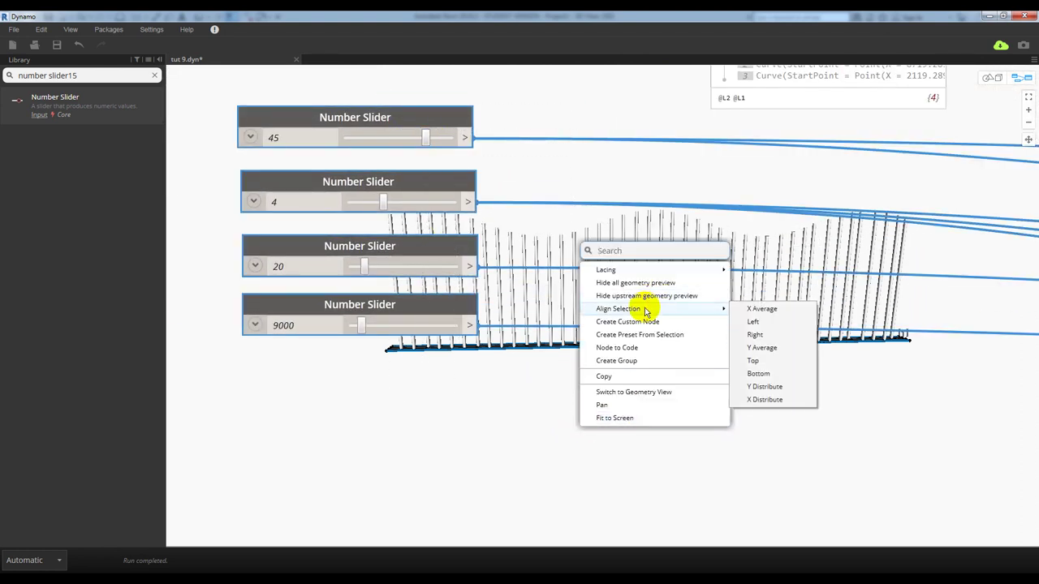
pyautogui.click(753, 322)
pyautogui.click(316, 396)
pyautogui.scroll(-1, 327, 331)
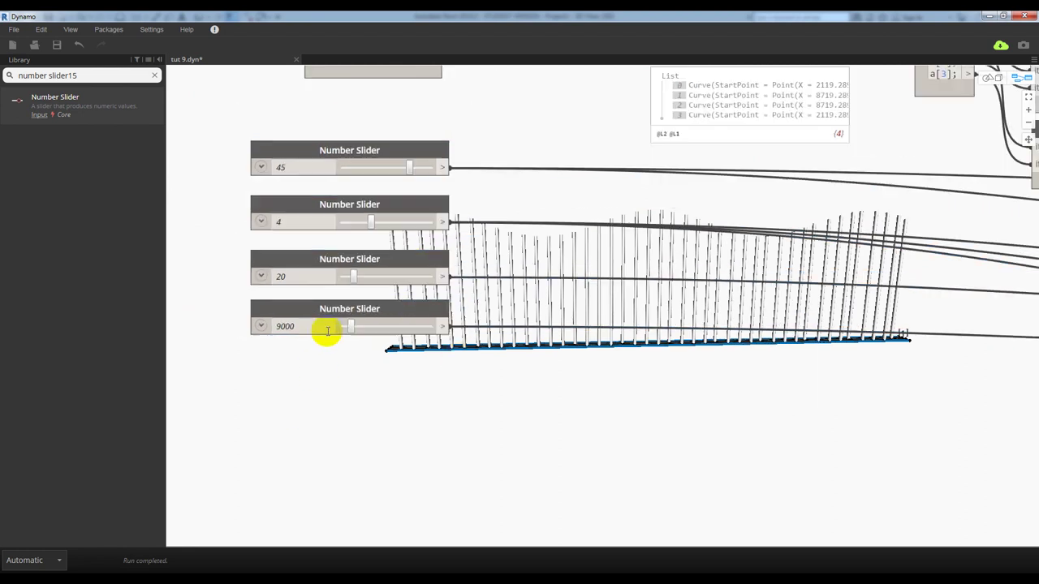
pyautogui.scroll(-3, 495, 348)
pyautogui.scroll(-1, 733, 382)
pyautogui.scroll(1, 828, 336)
pyautogui.scroll(1, 698, 325)
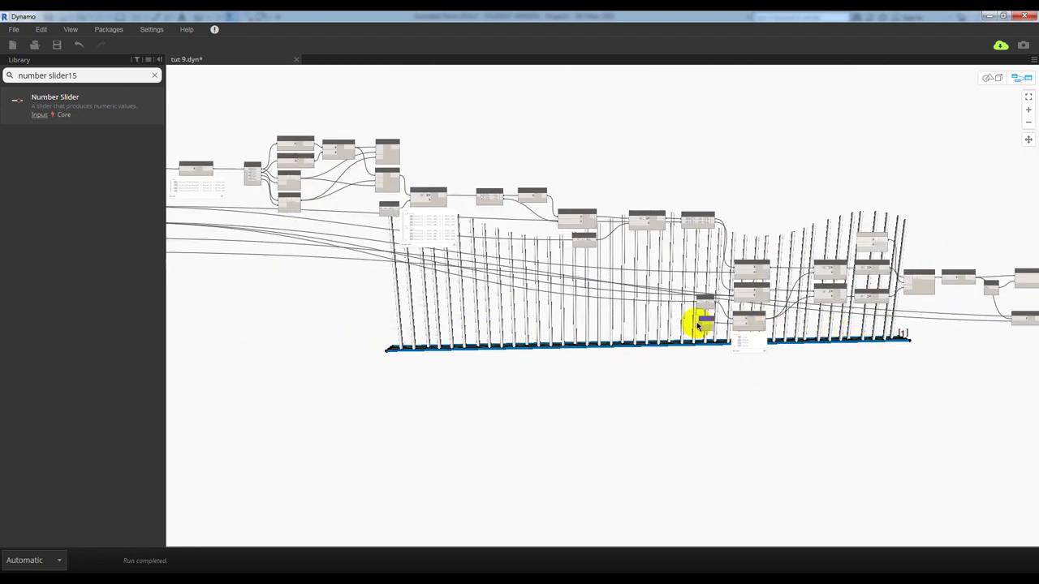
pyautogui.scroll(1, 862, 313)
pyautogui.scroll(1, 608, 314)
pyautogui.scroll(1, 881, 283)
pyautogui.scroll(1, 881, 285)
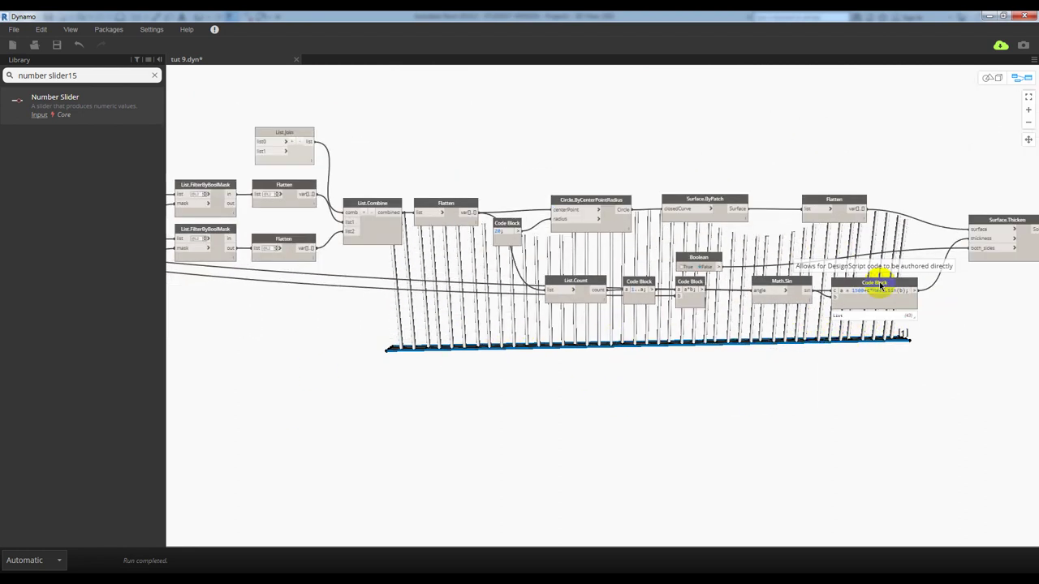
pyautogui.scroll(-2, 646, 320)
pyautogui.scroll(1, 564, 340)
pyautogui.scroll(1, 587, 157)
pyautogui.scroll(1, 730, 218)
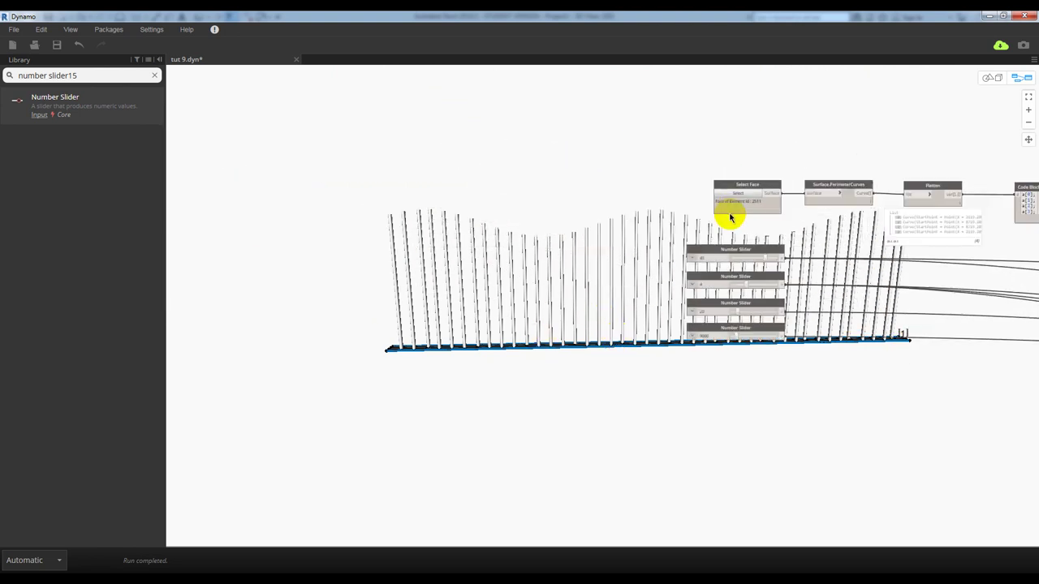
pyautogui.scroll(1, 730, 217)
pyautogui.scroll(1, 612, 204)
pyautogui.scroll(1, 656, 204)
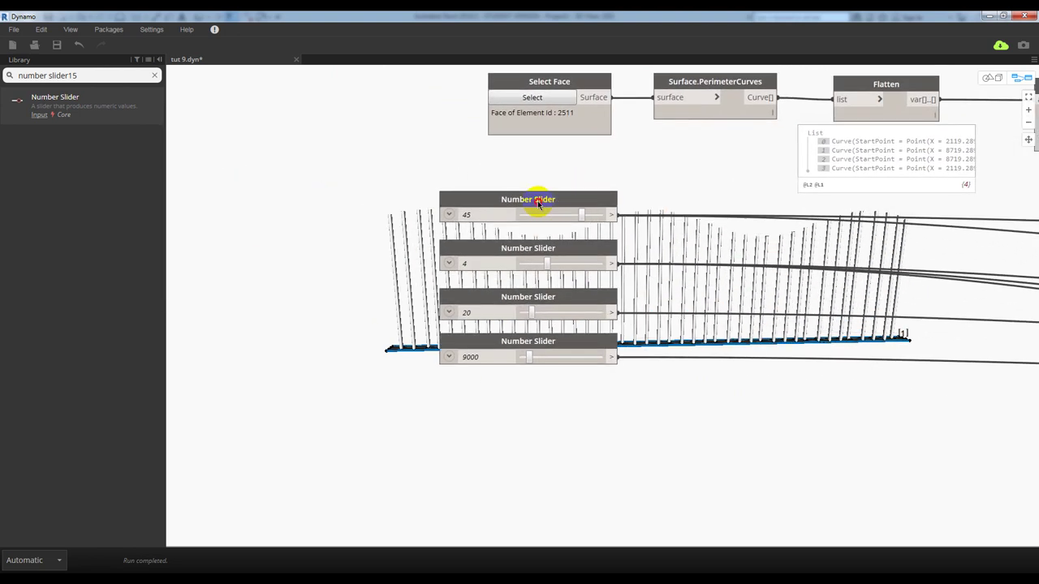
# - Rename the sliders Number of frame, logic, angle and Heigth, top to bottom
pyautogui.doubleClick(537, 200)
pyautogui.write('Number of frame')
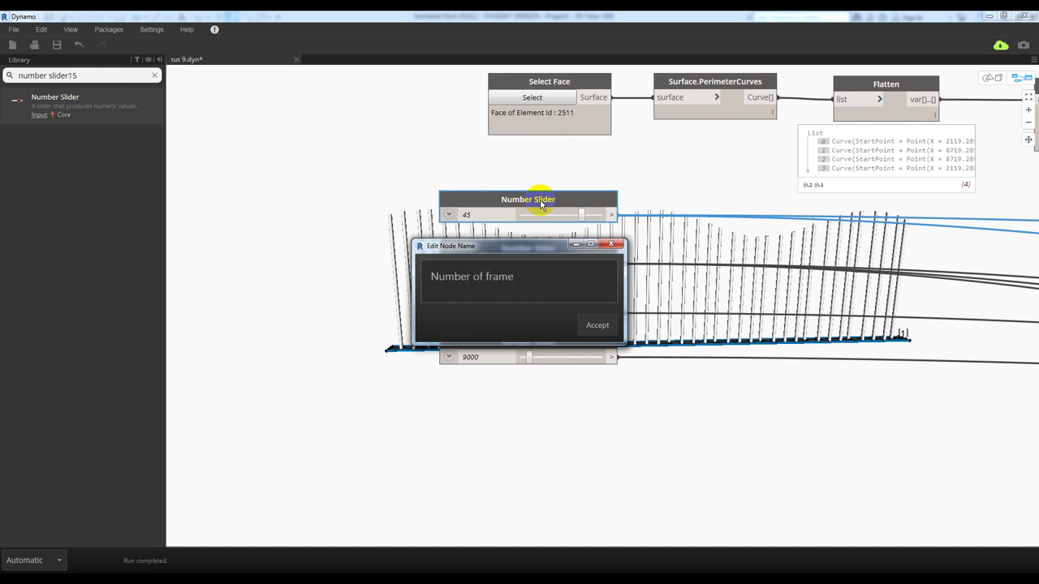
pyautogui.press('Return')
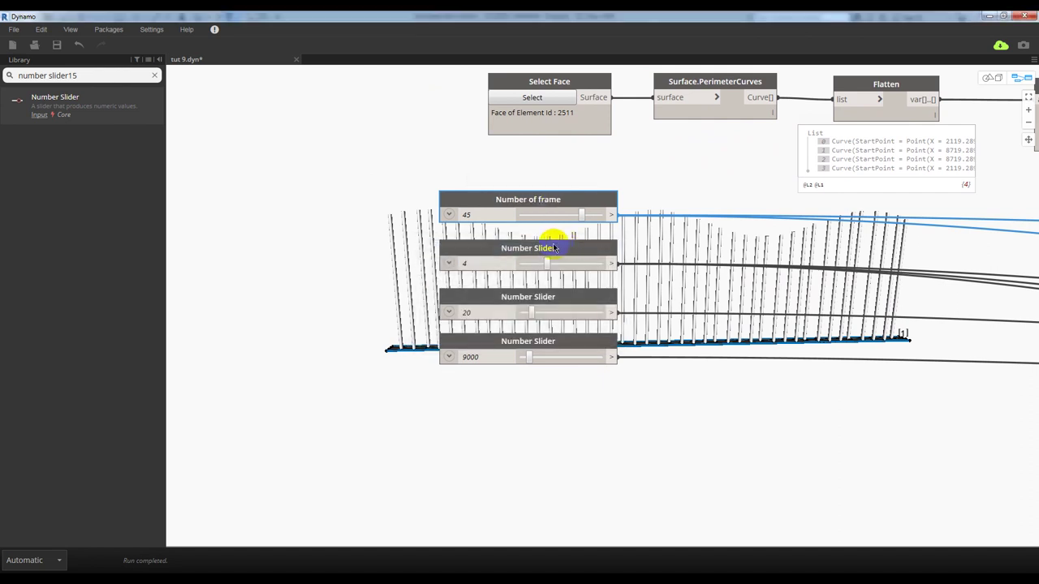
pyautogui.doubleClick(540, 251)
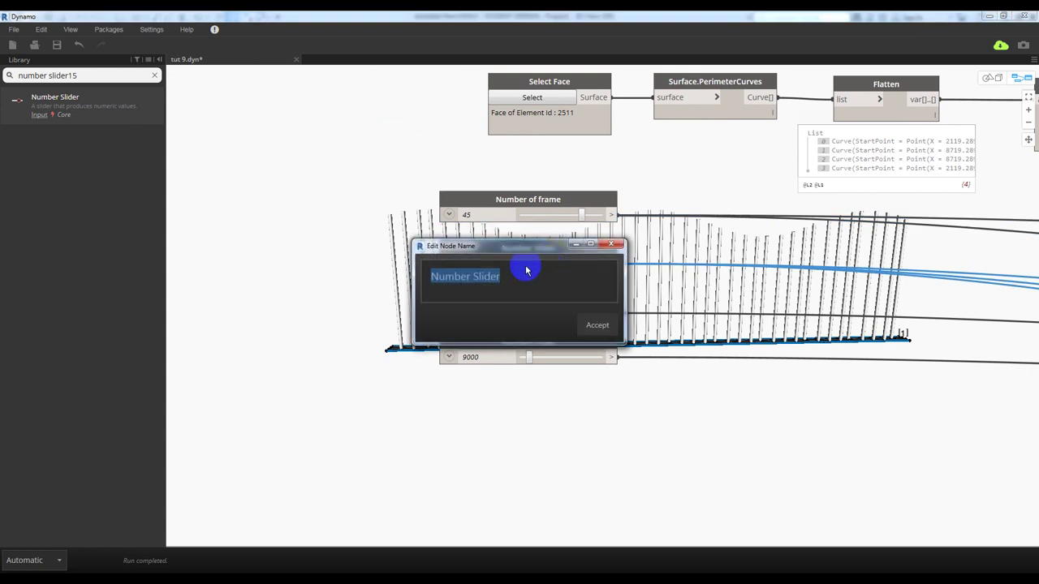
pyautogui.write('logic')
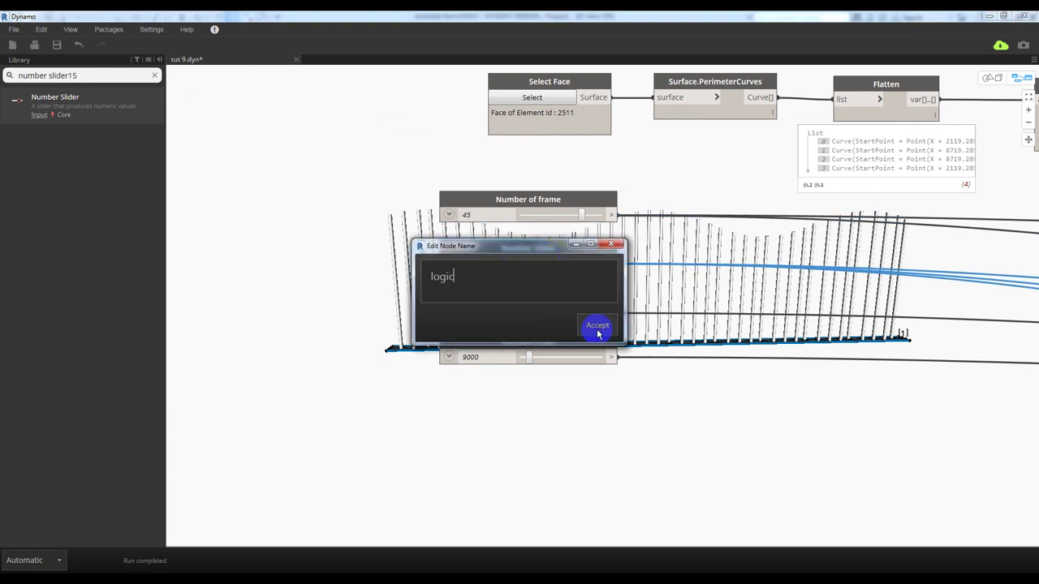
pyautogui.click(597, 325)
pyautogui.doubleClick(520, 299)
pyautogui.write('angle')
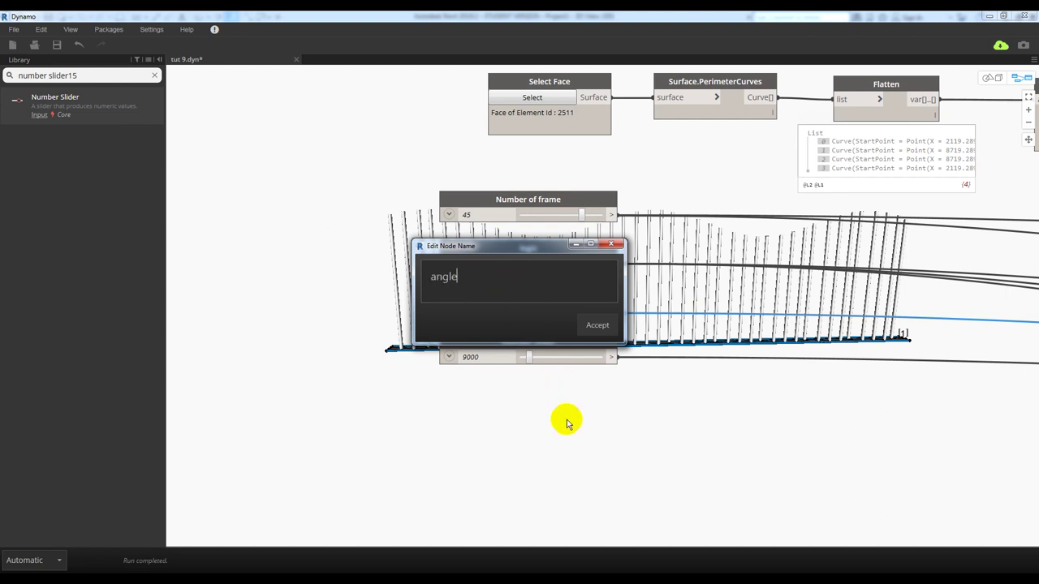
pyautogui.press('Return')
pyautogui.doubleClick(528, 346)
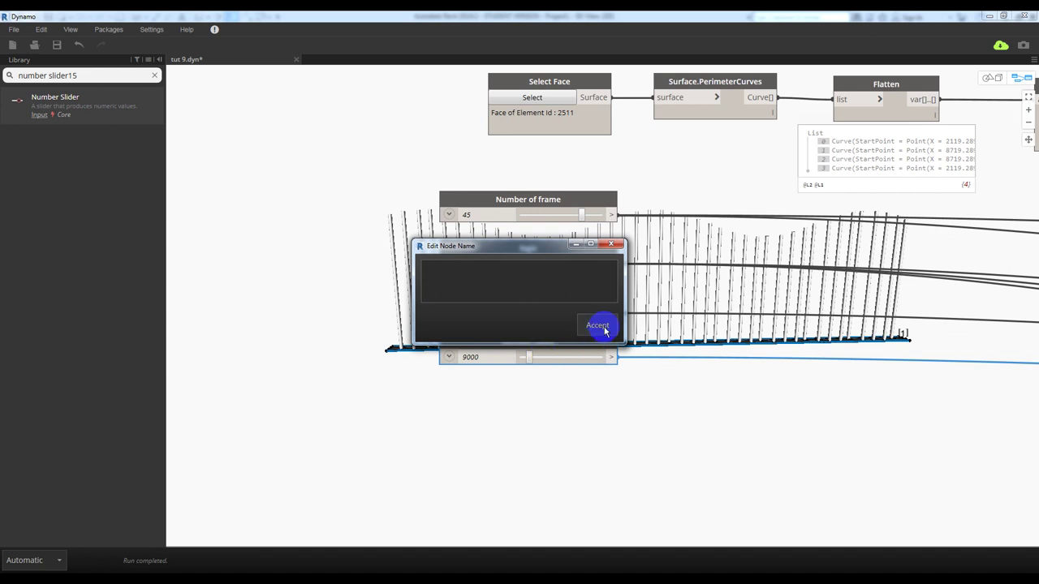
pyautogui.click(613, 247)
pyautogui.moveTo(701, 413); pyautogui.dragTo(538, 408, button='middle')
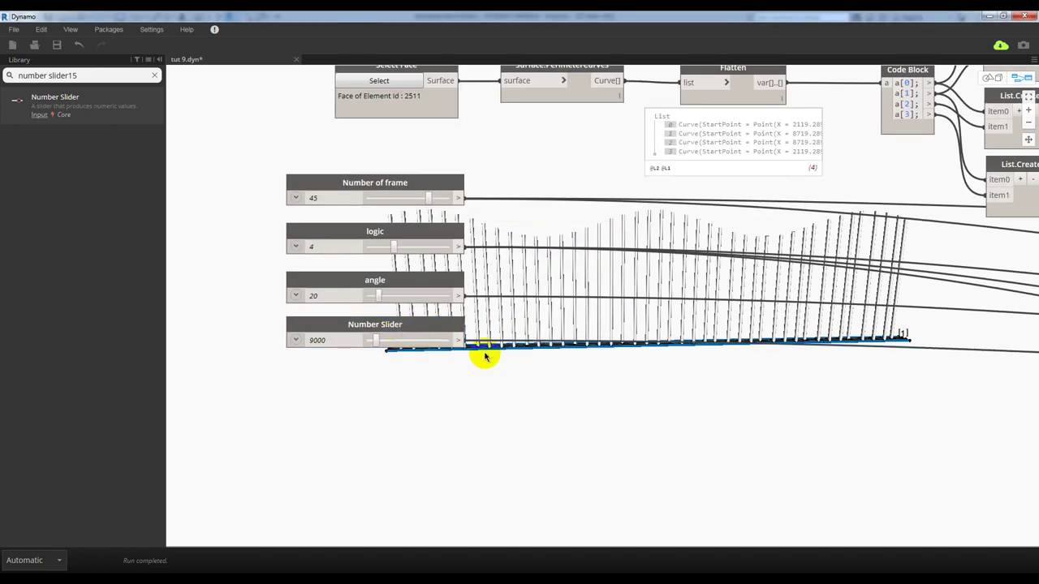
pyautogui.doubleClick(391, 326)
pyautogui.write('Heigth')
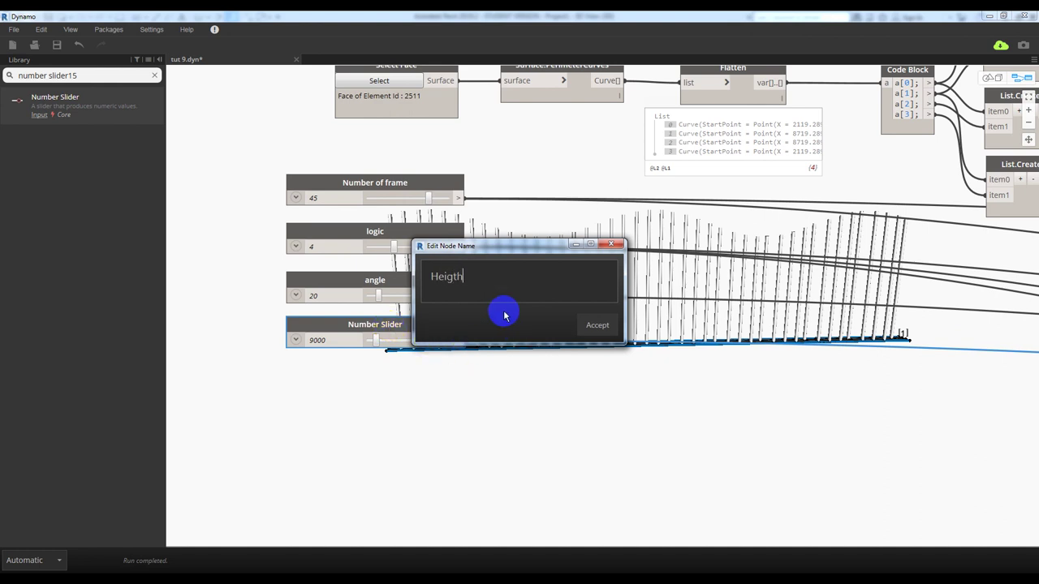
pyautogui.click(597, 325)
# - Move the slider stack beneath Select Face and select them together with it
pyautogui.scroll(-3, 386, 337)
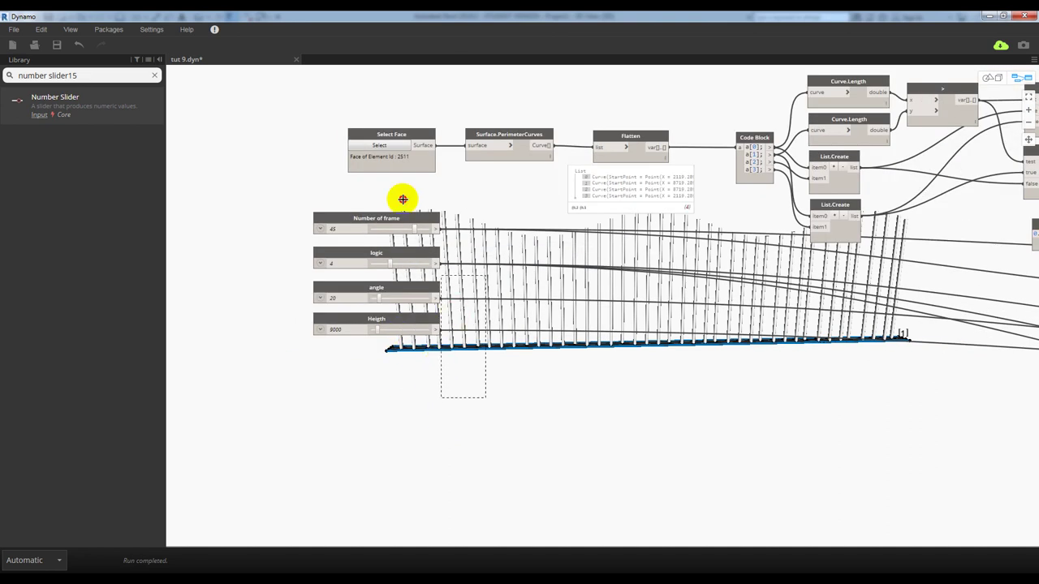
pyautogui.moveTo(409, 221); pyautogui.dragTo(405, 190)
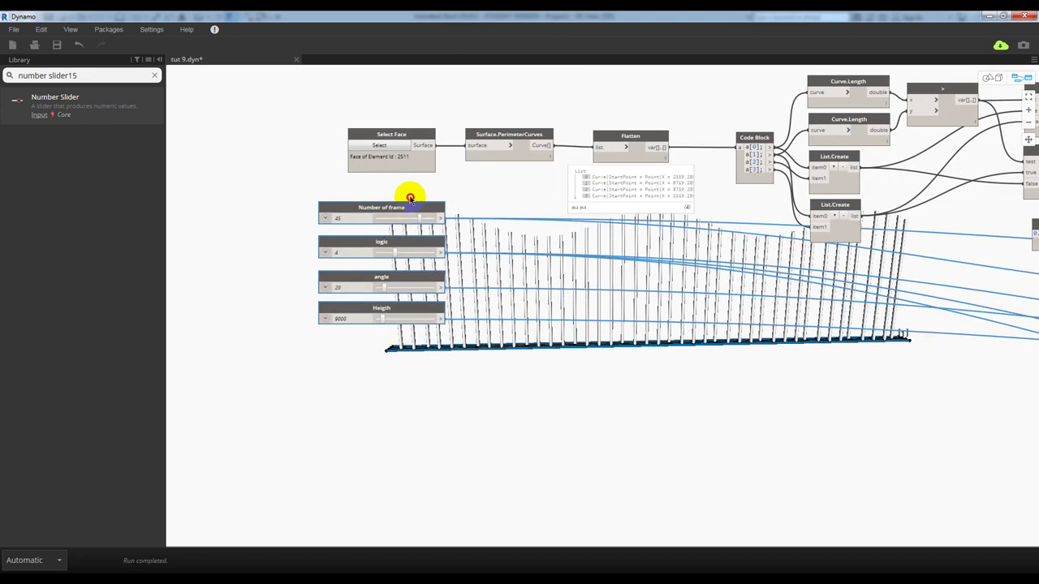
pyautogui.click(400, 136)
pyautogui.doubleClick(400, 137)
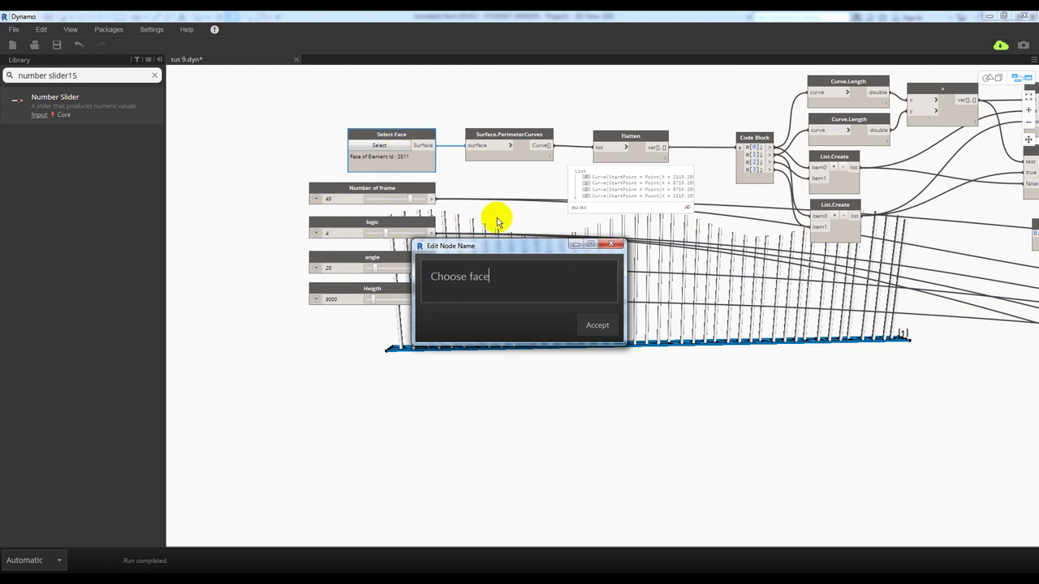
pyautogui.click(612, 243)
pyautogui.scroll(1, 401, 162)
pyautogui.moveTo(442, 371); pyautogui.dragTo(297, 186)
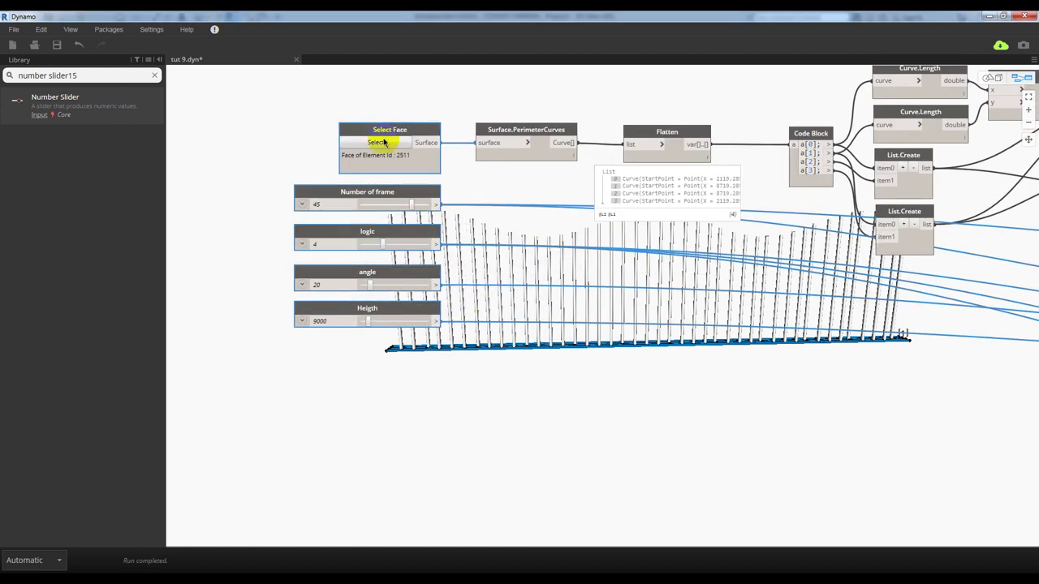
# - Group the input nodes, title the group Input and colour it orange
pyautogui.rightClick(406, 128)
pyautogui.click(460, 144)
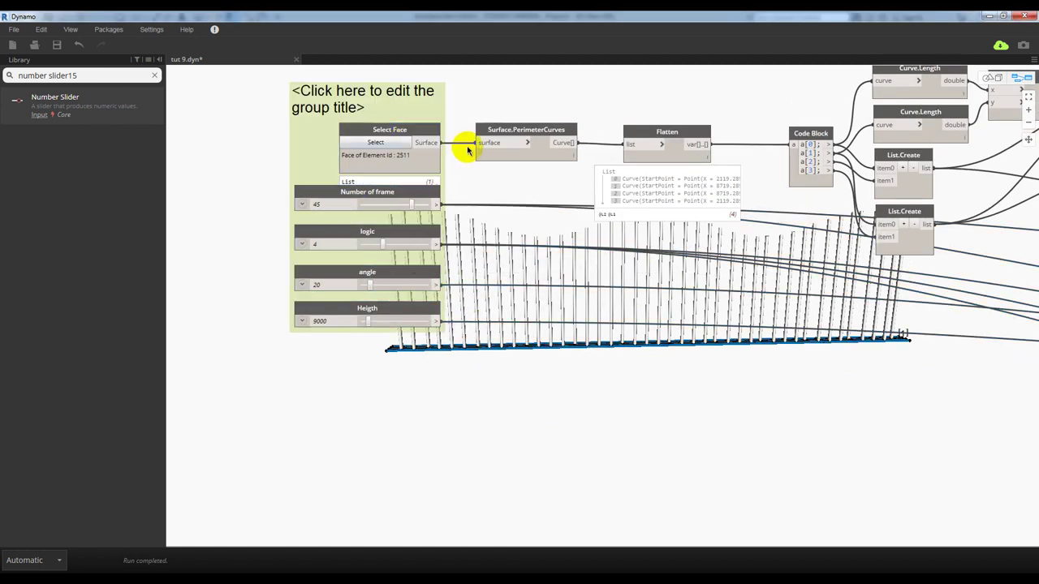
pyautogui.doubleClick(325, 108)
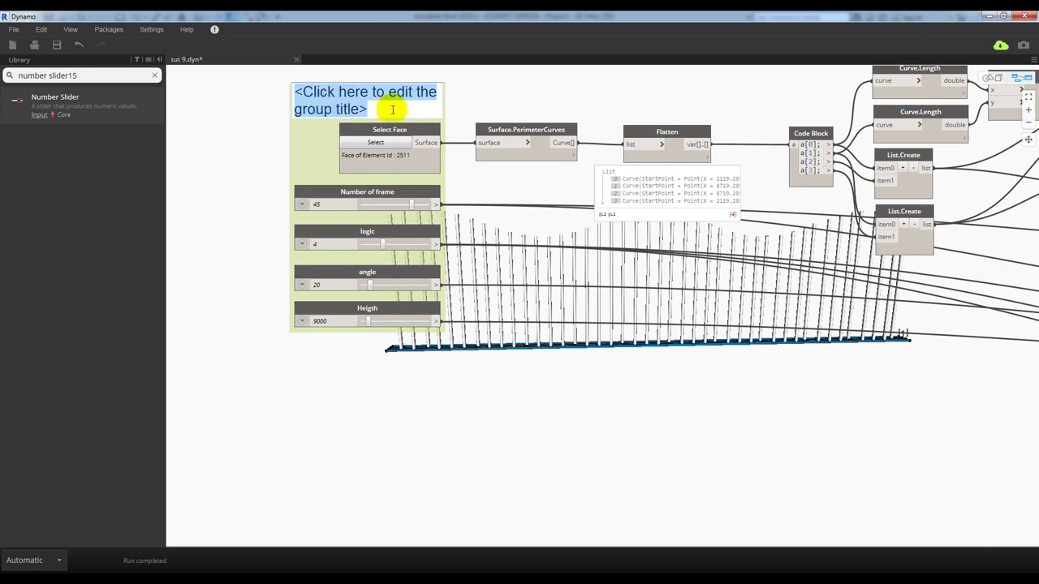
pyautogui.write('Input')
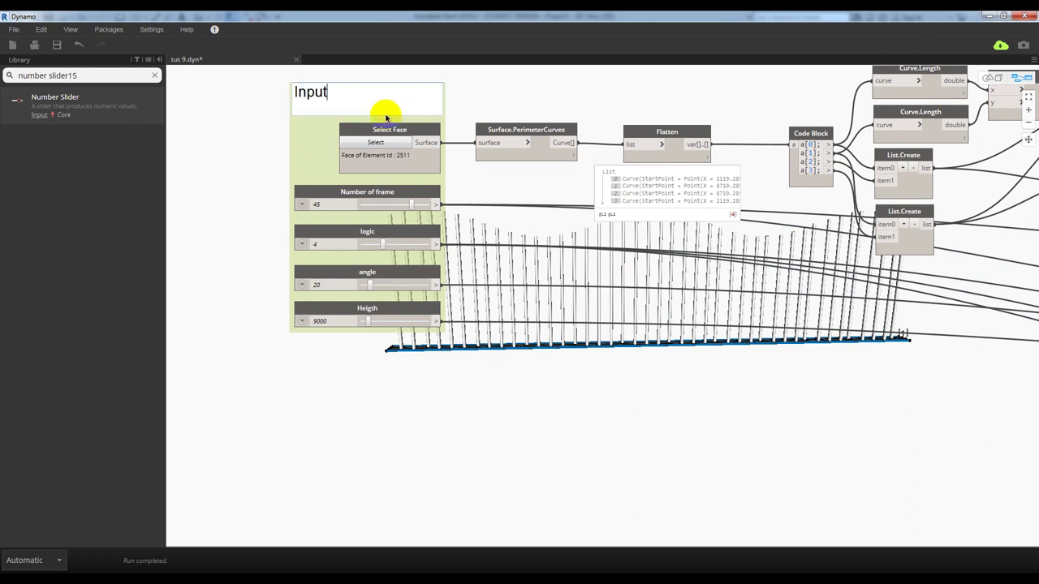
pyautogui.click(315, 153)
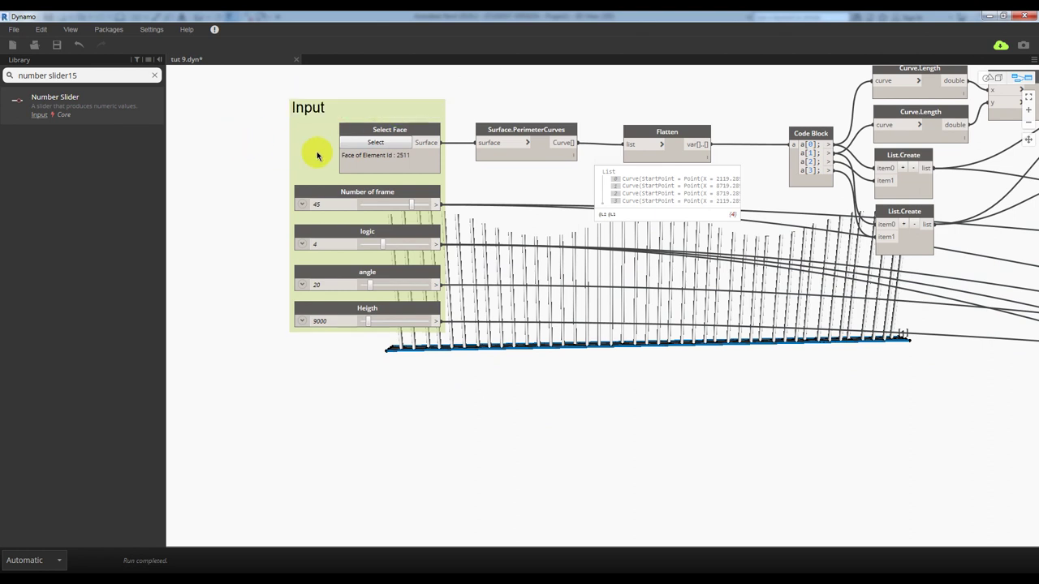
pyautogui.rightClick(322, 156)
pyautogui.click(366, 231)
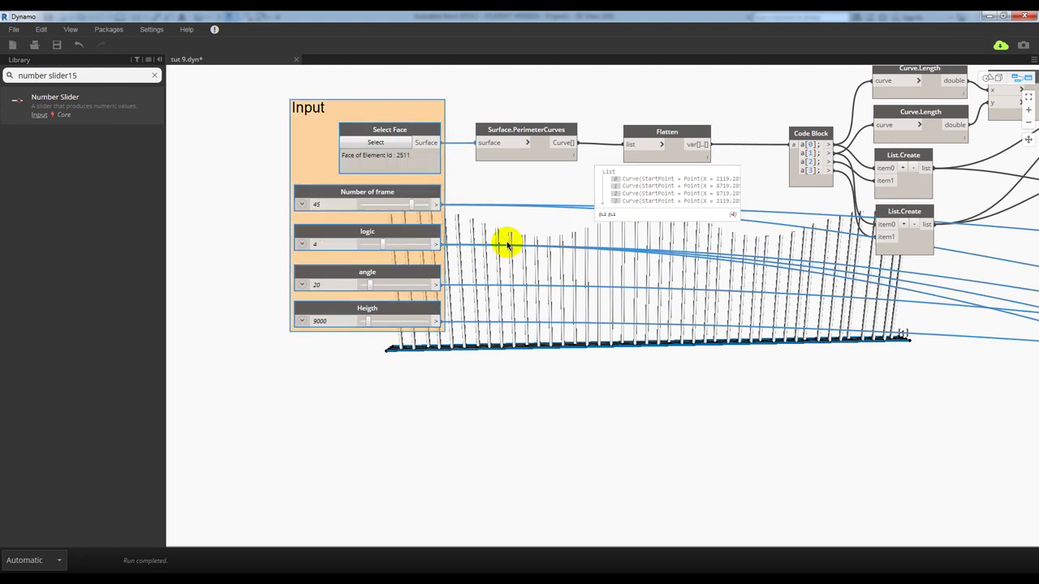
# - Save the graph as tut 9.dyn
pyautogui.scroll(-3, 506, 238)
pyautogui.scroll(-2, 479, 259)
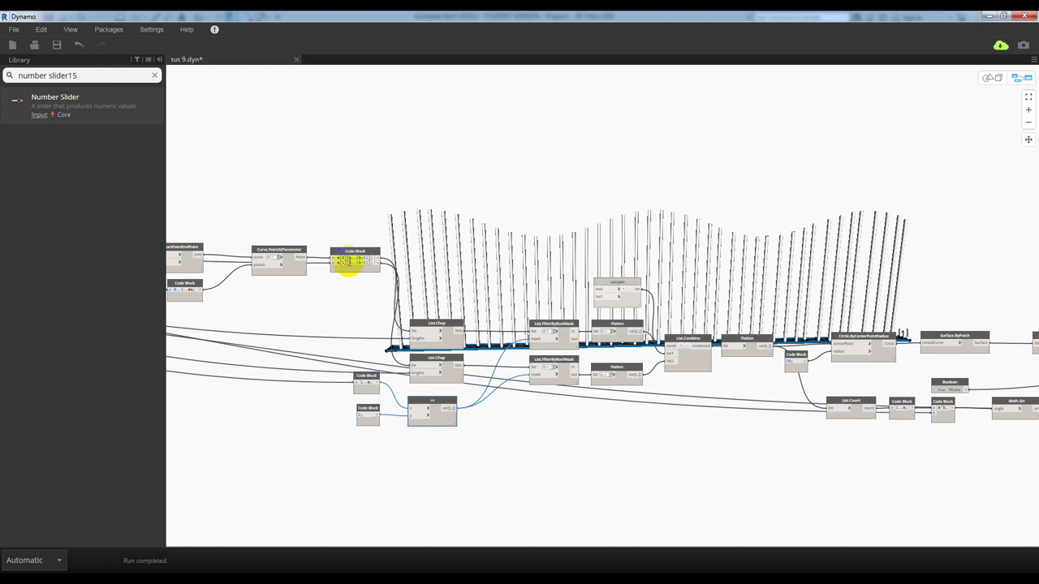
pyautogui.moveTo(347, 262); pyautogui.dragTo(799, 243, button='middle')
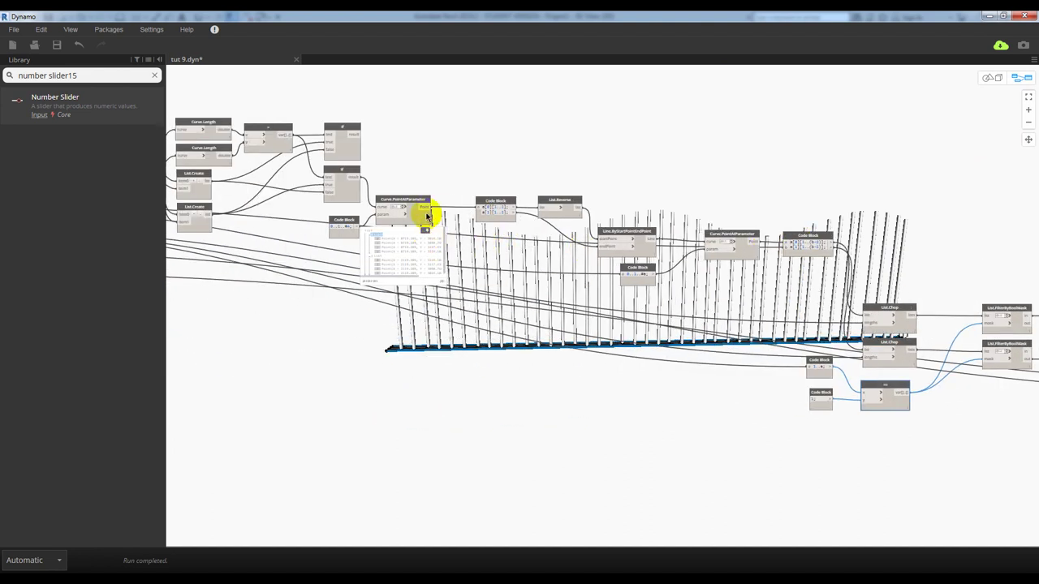
pyautogui.moveTo(421, 236)
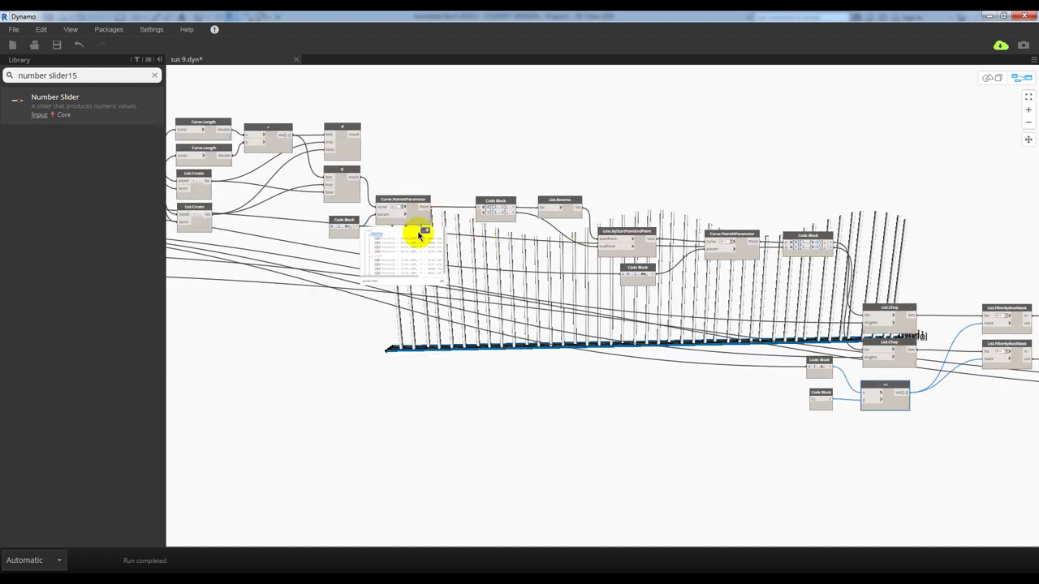
pyautogui.moveTo(563, 127); pyautogui.dragTo(898, 135, button='middle')
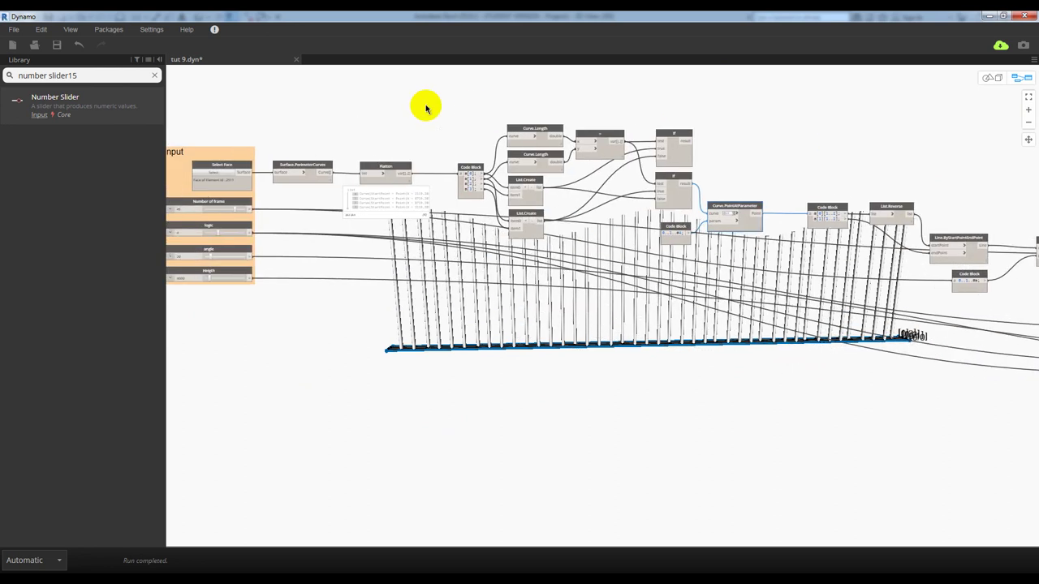
pyautogui.click(12, 30)
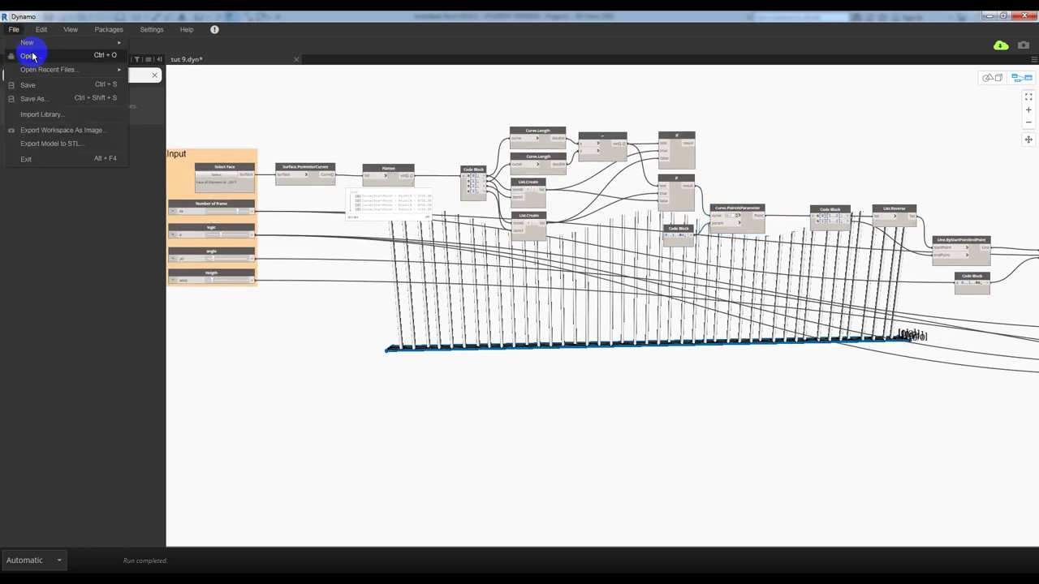
pyautogui.click(387, 76)
# - Toggle off Select Face's preview and hide geometry preview for the whole graph
pyautogui.moveTo(408, 156); pyautogui.dragTo(546, 151, button='middle')
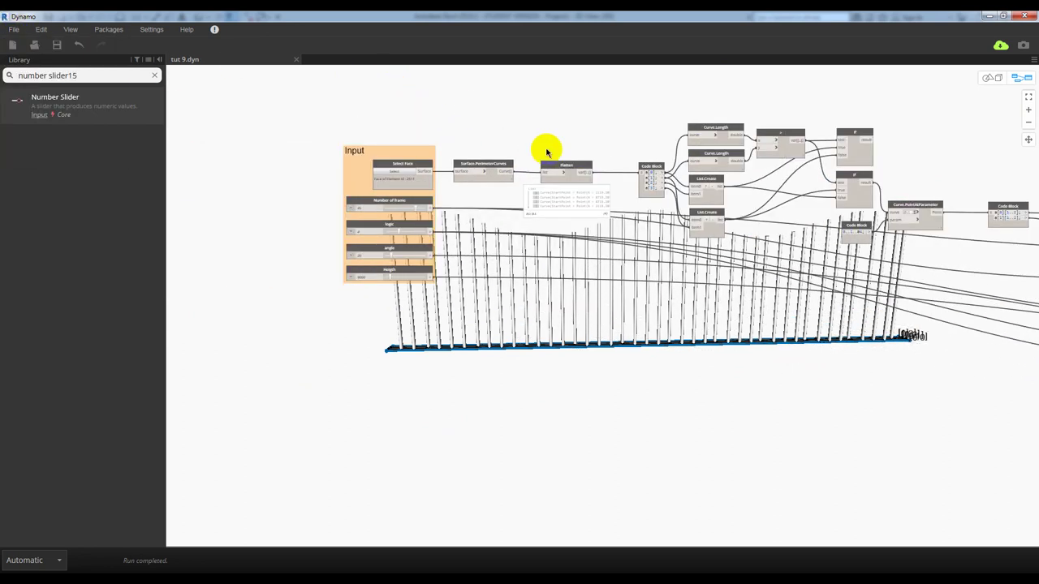
pyautogui.rightClick(422, 168)
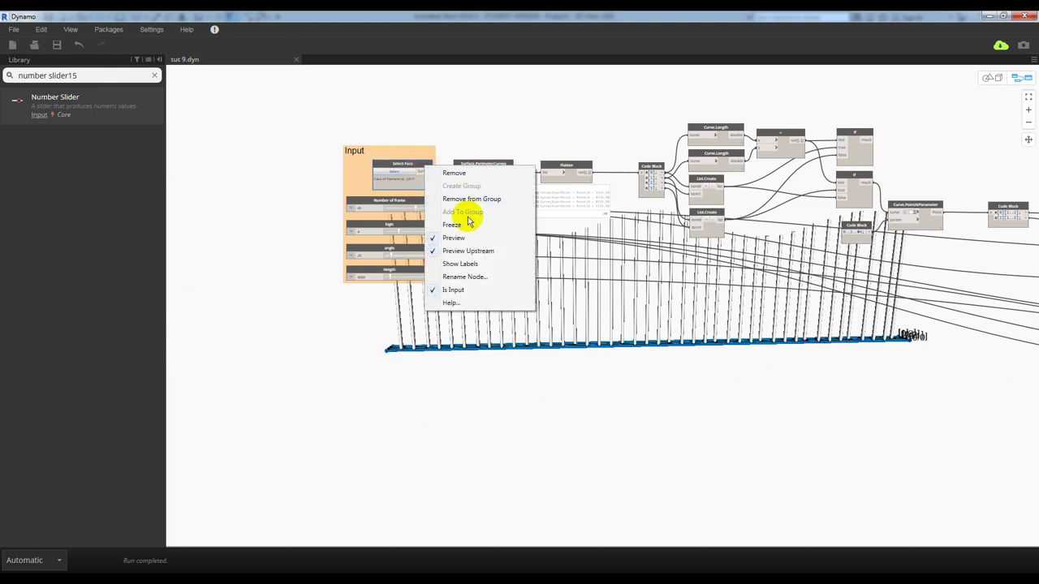
pyautogui.click(468, 238)
pyautogui.moveTo(698, 357); pyautogui.dragTo(331, 241, button='middle')
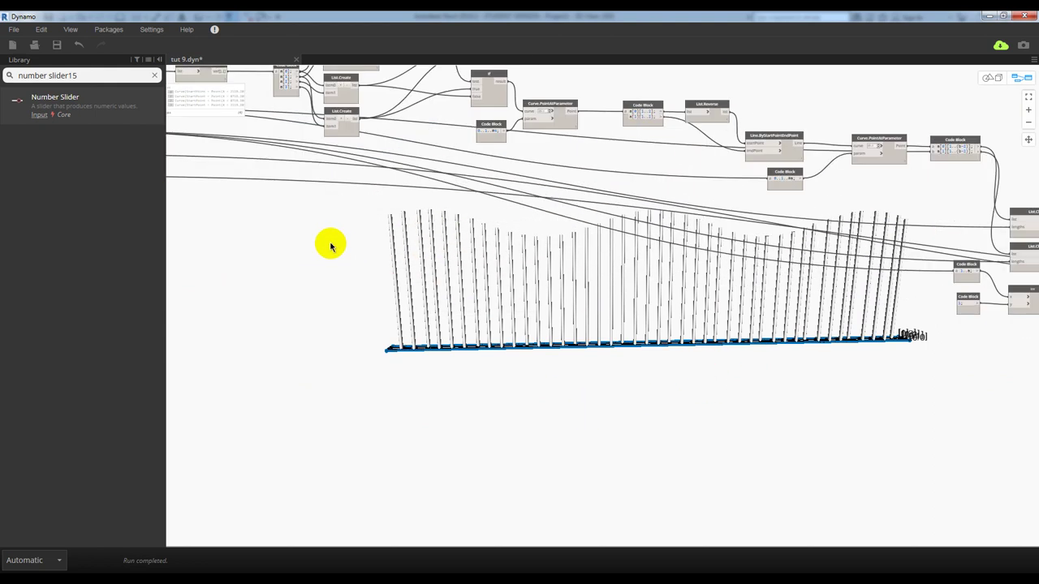
pyautogui.scroll(-5, 317, 241)
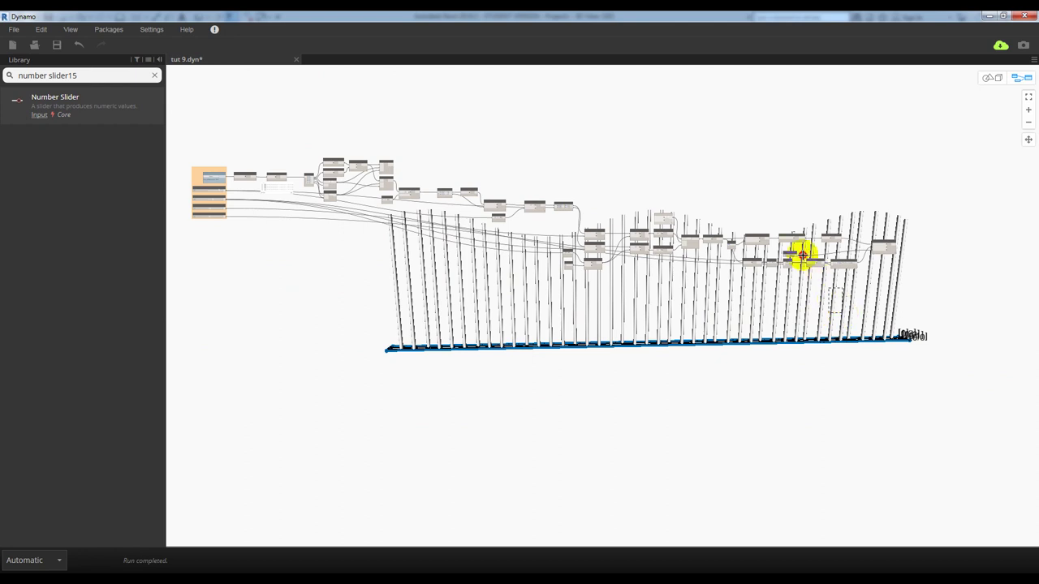
pyautogui.moveTo(802, 257)
pyautogui.mouseDown()
pyautogui.moveTo(233, 126)
pyautogui.moveTo(228, 112)
pyautogui.mouseUp()
pyautogui.rightClick(493, 158)
pyautogui.moveTo(516, 183)
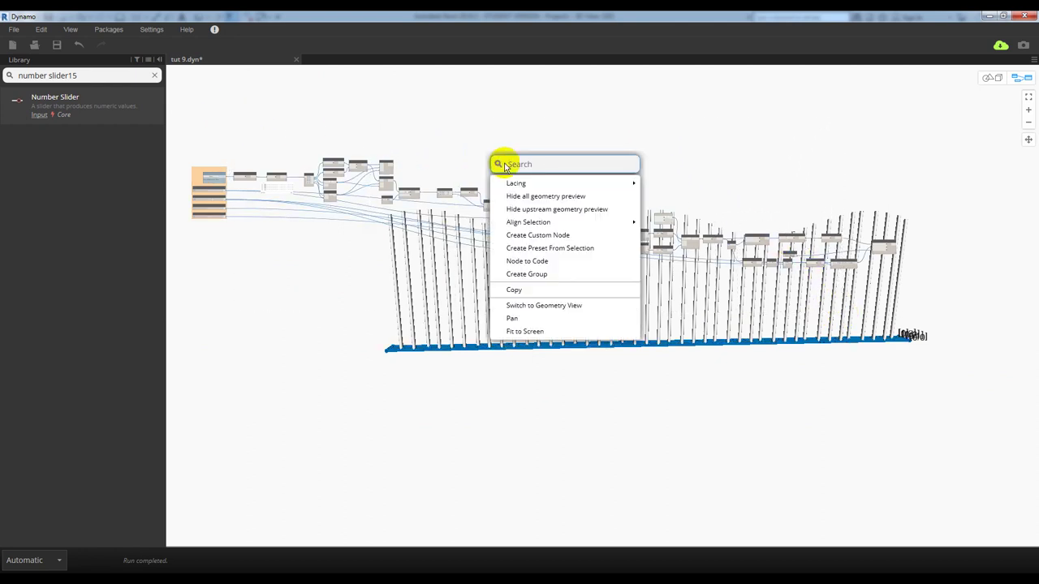
pyautogui.click(536, 197)
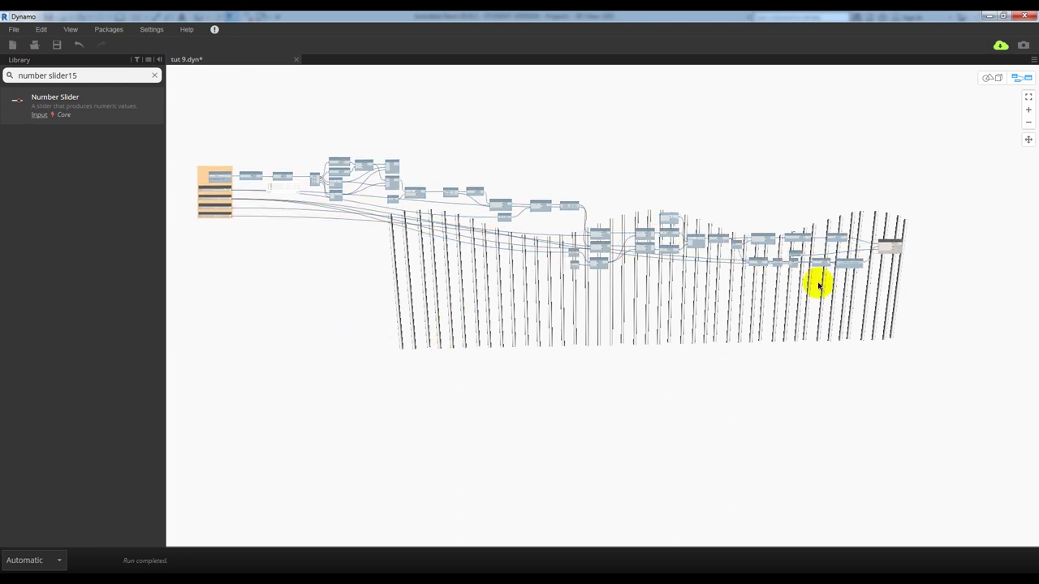
pyautogui.scroll(3, 901, 280)
pyautogui.scroll(-3, 858, 285)
pyautogui.scroll(3, 414, 272)
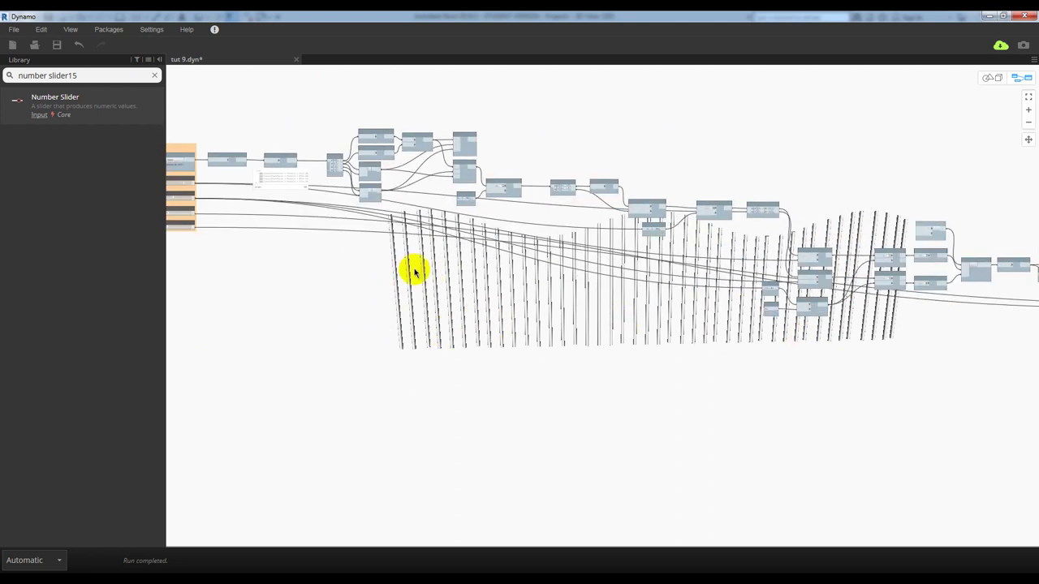
pyautogui.moveTo(353, 272); pyautogui.dragTo(382, 279, button='middle')
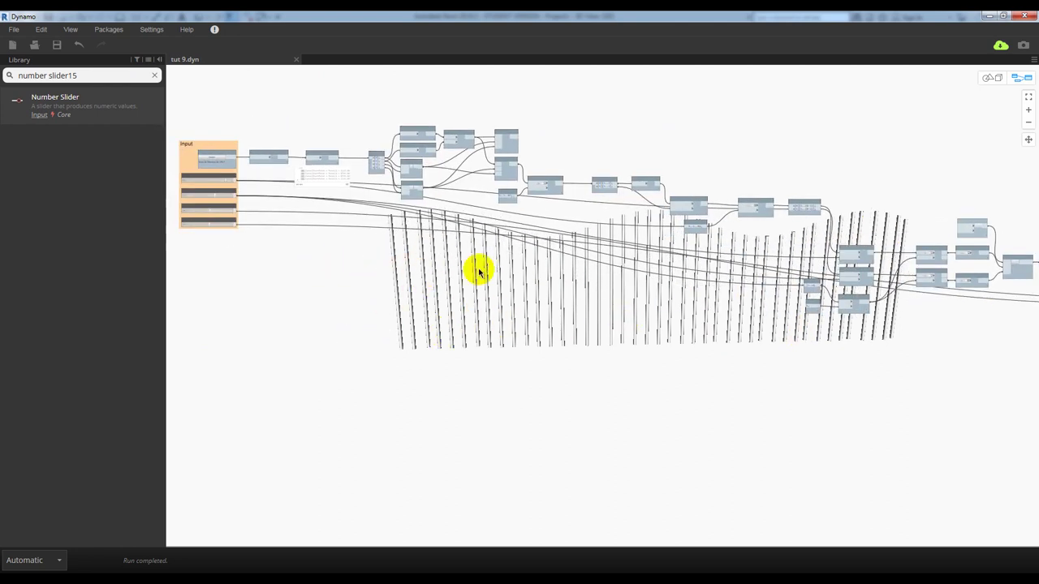
pyautogui.scroll(-3, 579, 248)
# - Show Dynamo and Revit side by side and frame the Revit 3D view
pyautogui.doubleClick(945, 18)
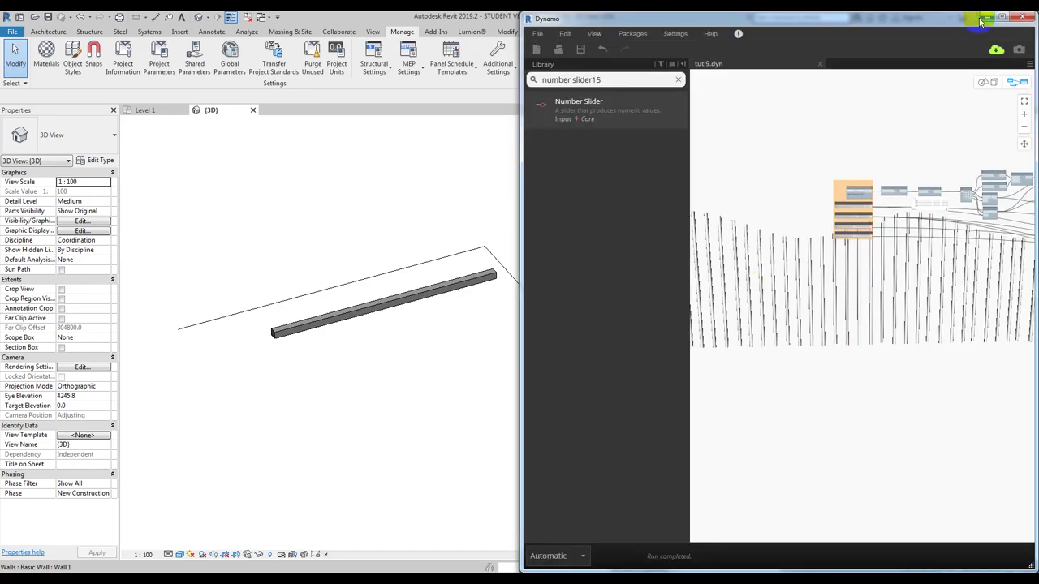
pyautogui.moveTo(386, 350); pyautogui.dragTo(343, 352, button='middle')
pyautogui.moveTo(904, 417)
pyautogui.mouseDown(button='middle')
pyautogui.moveTo(877, 366)
pyautogui.moveTo(816, 366)
pyautogui.mouseUp(button='middle')
pyautogui.scroll(3, 909, 322)
pyautogui.scroll(5, 876, 308)
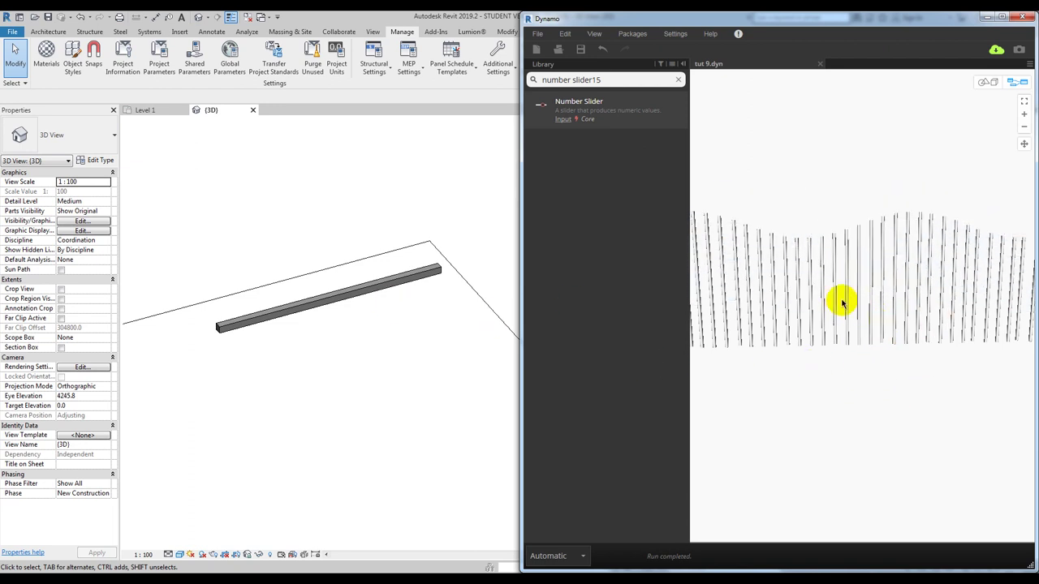
pyautogui.scroll(-3, 821, 286)
pyautogui.scroll(3, 815, 267)
pyautogui.scroll(2, 848, 259)
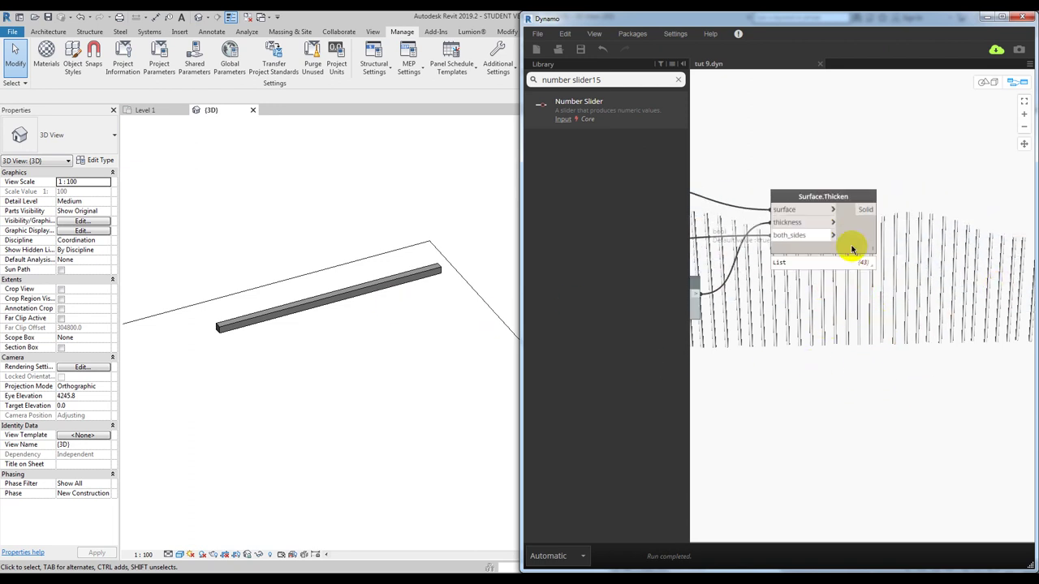
# - Add an ImportInstance.ByGeometries node fed by Surface.Thicken's Solid output
pyautogui.moveTo(590, 80)
pyautogui.mouseDown()
pyautogui.moveTo(604, 79)
pyautogui.moveTo(532, 81)
pyautogui.mouseUp()
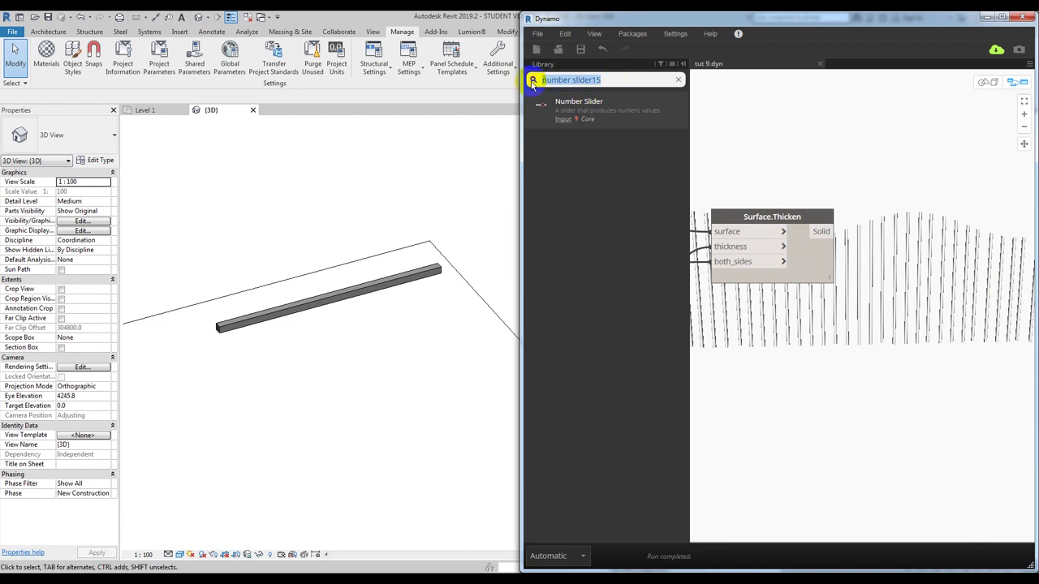
pyautogui.write('geometry')
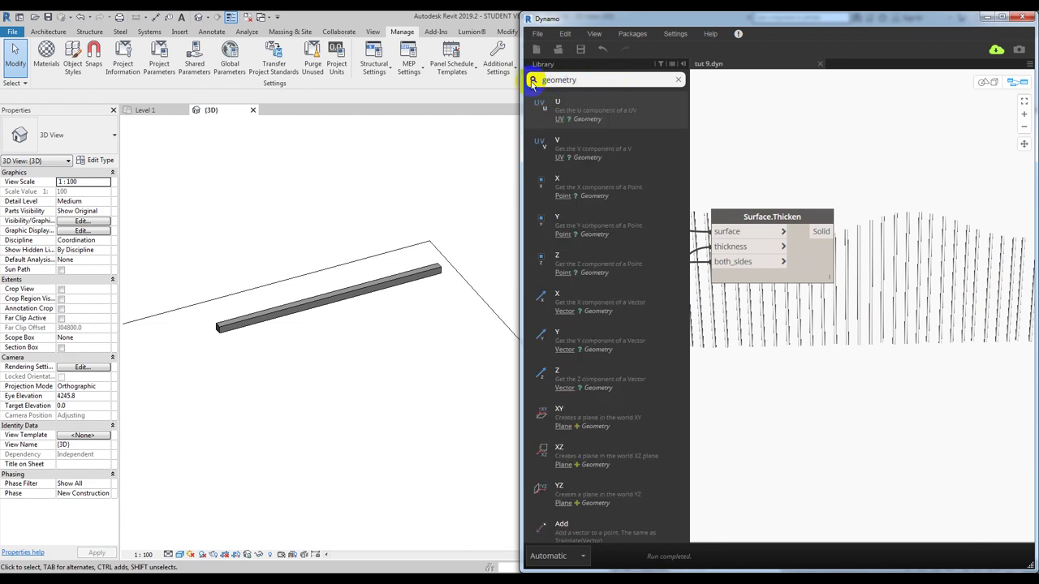
pyautogui.write(' ins')
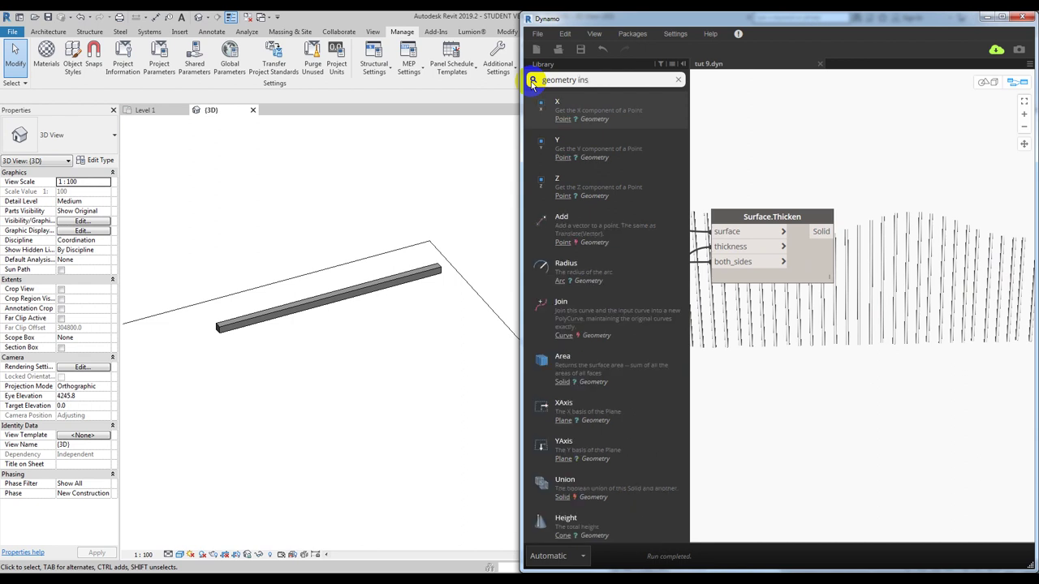
pyautogui.write('tan')
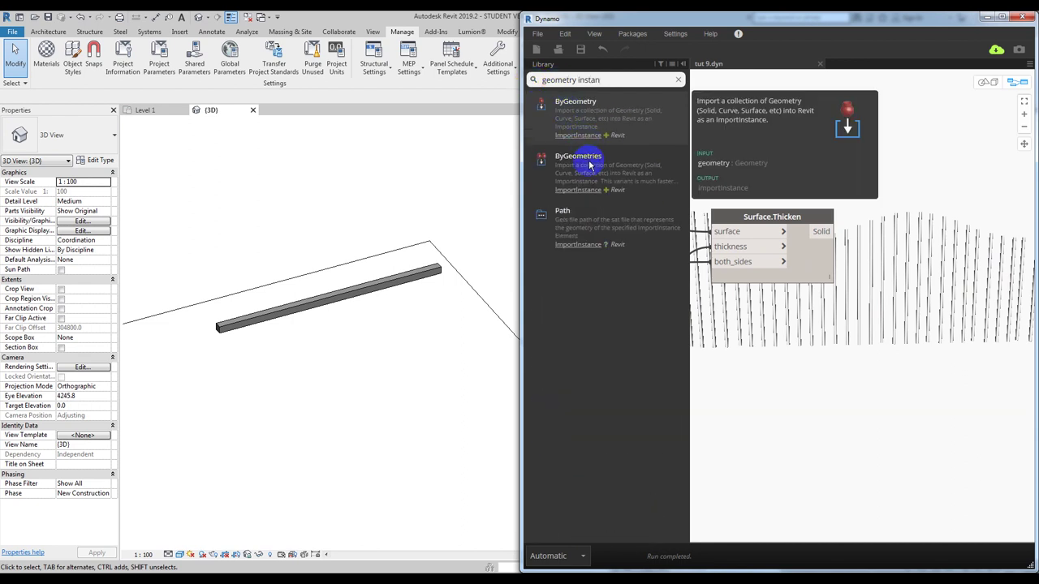
pyautogui.click(578, 156)
pyautogui.moveTo(909, 276); pyautogui.dragTo(935, 212)
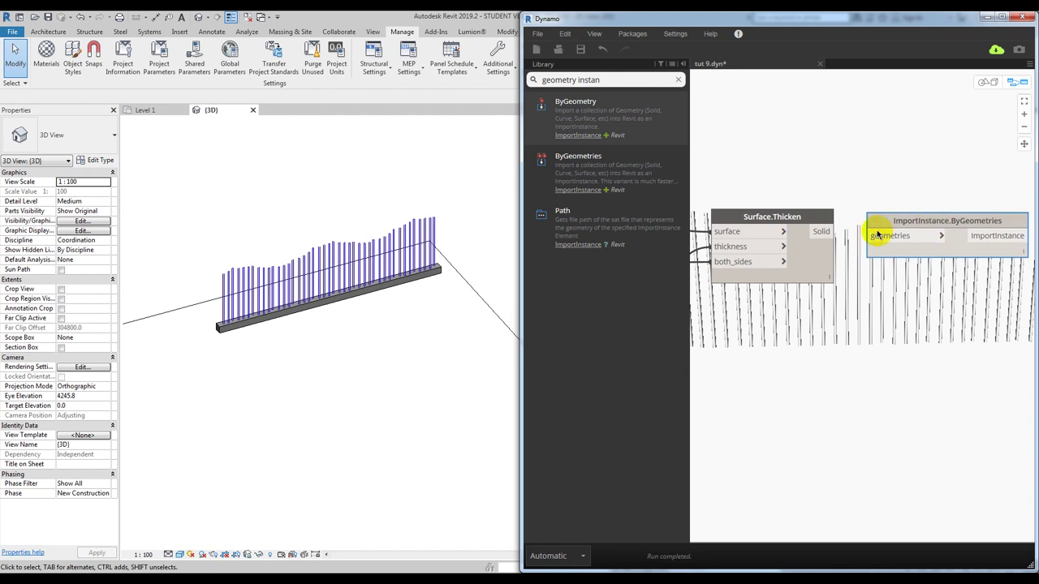
pyautogui.click(826, 233)
pyautogui.click(892, 233)
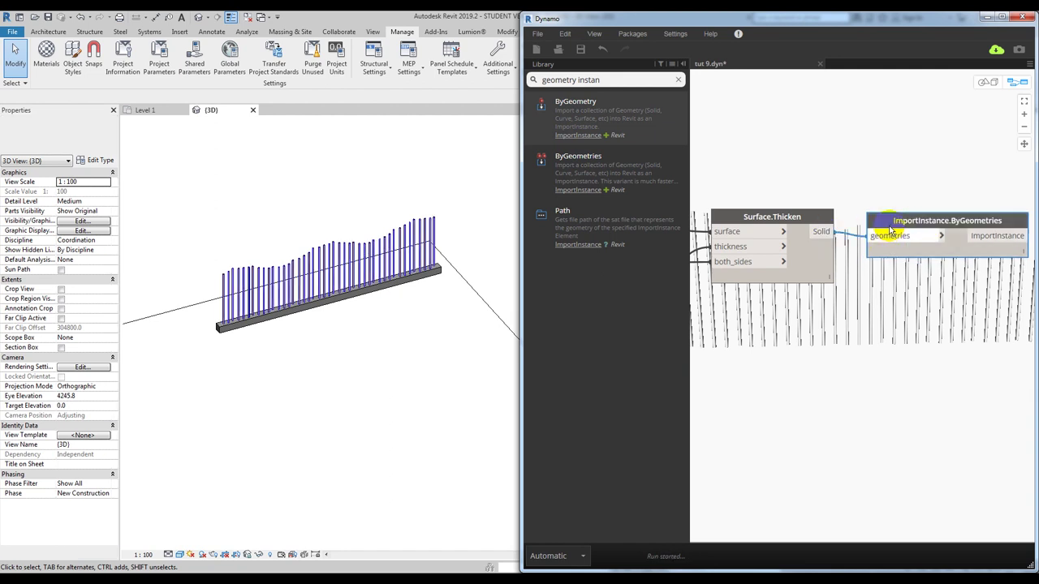
pyautogui.moveTo(889, 222); pyautogui.dragTo(885, 217)
# - Turn off the Surface.Thicken node's geometry preview
pyautogui.rightClick(821, 218)
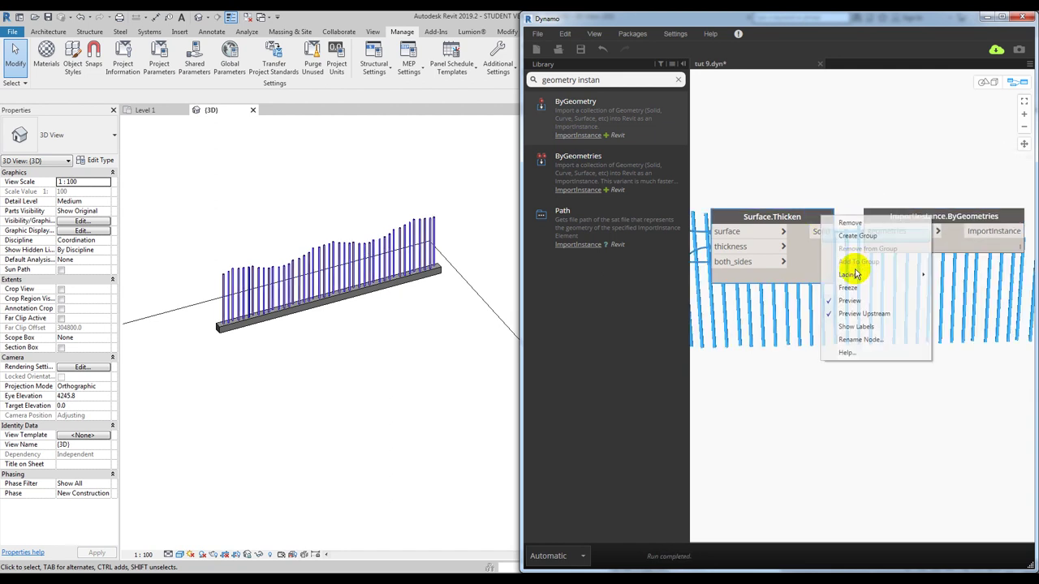
pyautogui.click(814, 216)
pyautogui.rightClick(814, 217)
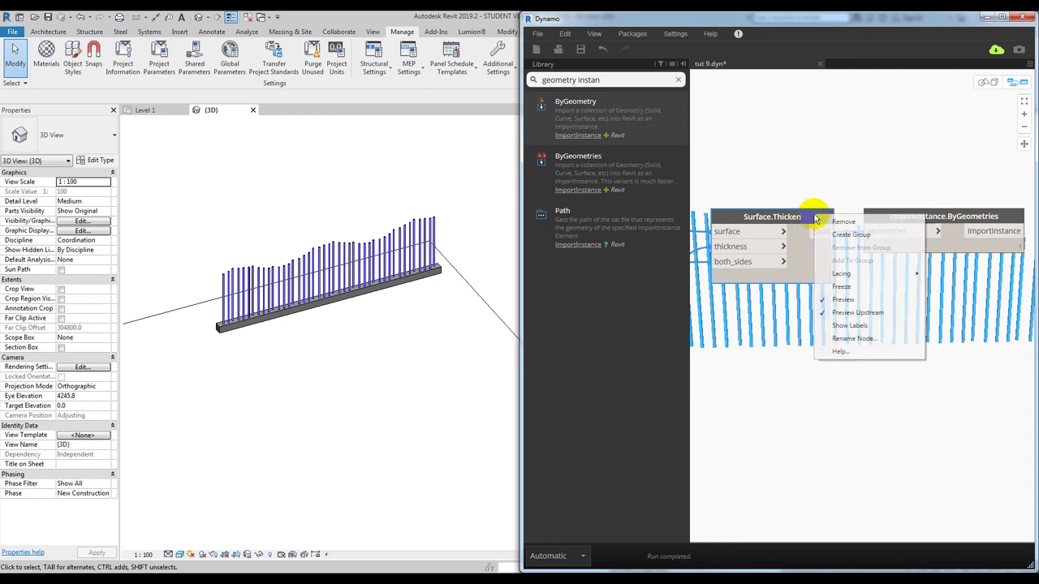
pyautogui.click(840, 300)
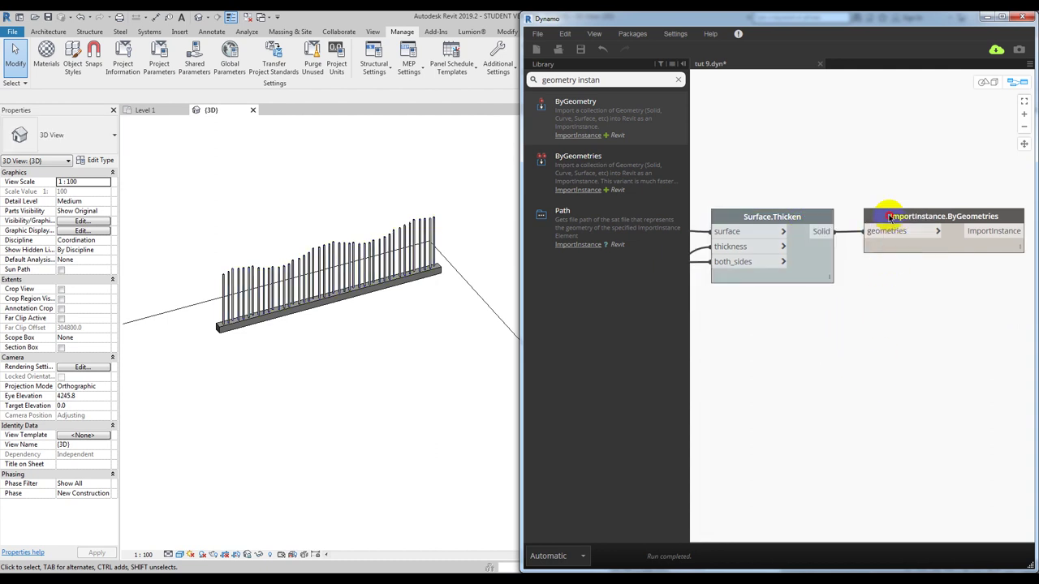
pyautogui.scroll(-1, 892, 169)
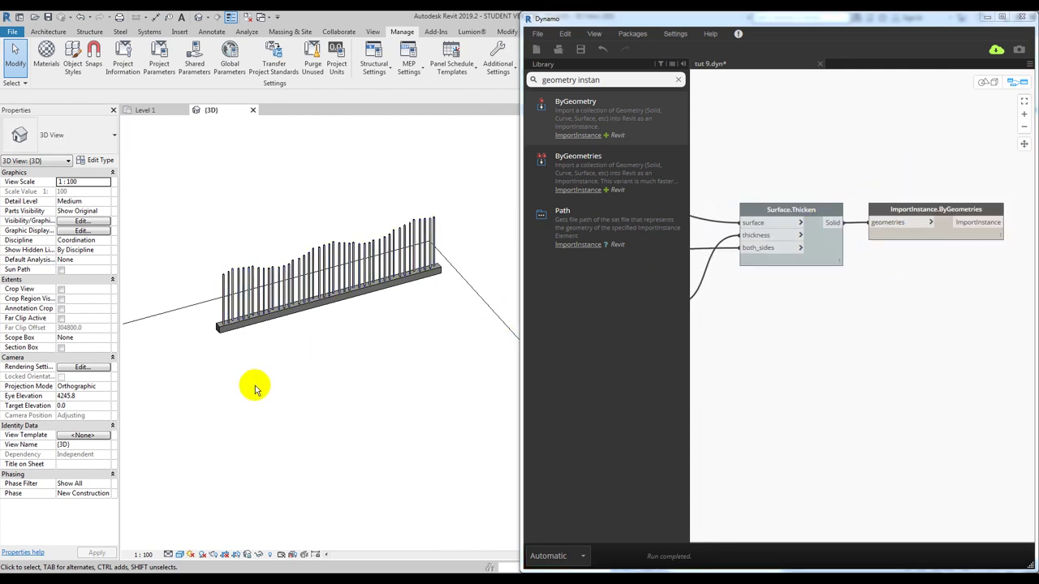
# - Orbit the Revit view and select the imported fence to inspect it
pyautogui.rightClick(296, 331)
pyautogui.moveTo(271, 365)
pyautogui.keyDown('shift'); pyautogui.mouseDown(button='middle')
pyautogui.moveTo(264, 402)
pyautogui.moveTo(360, 267)
pyautogui.moveTo(422, 359)
pyautogui.moveTo(394, 405)
pyautogui.moveTo(313, 284)
pyautogui.moveTo(249, 376)
pyautogui.moveTo(377, 354)
pyautogui.moveTo(414, 360)
pyautogui.moveTo(359, 266)
pyautogui.moveTo(163, 370)
pyautogui.moveTo(352, 417)
pyautogui.moveTo(385, 357)
pyautogui.moveTo(419, 431)
pyautogui.moveTo(406, 491)
pyautogui.moveTo(373, 417)
pyautogui.moveTo(427, 410)
pyautogui.moveTo(338, 396)
pyautogui.moveTo(297, 417)
pyautogui.moveTo(411, 406)
pyautogui.moveTo(407, 379)
pyautogui.moveTo(395, 433)
pyautogui.moveTo(411, 344)
pyautogui.moveTo(397, 341)
pyautogui.mouseUp(button='middle'); pyautogui.keyUp('shift')
pyautogui.click(298, 253)
pyautogui.press('Escape')
pyautogui.scroll(-2, 327, 307)
pyautogui.scroll(-1, 329, 313)
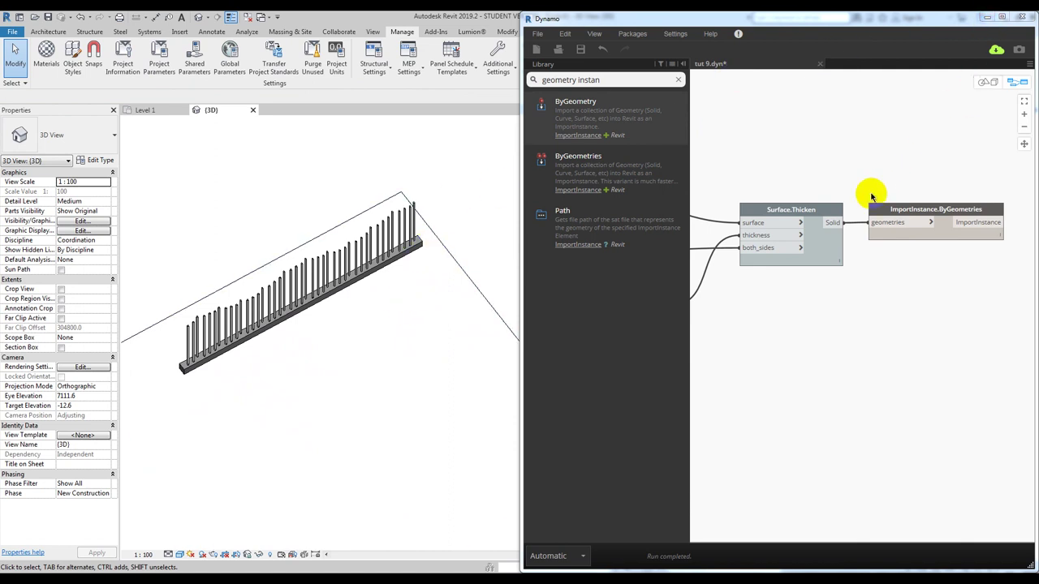
pyautogui.scroll(-3, 823, 317)
pyautogui.scroll(1, 933, 317)
# - Orbit the Revit fence view and set Number of frame to 38
pyautogui.scroll(2, 973, 321)
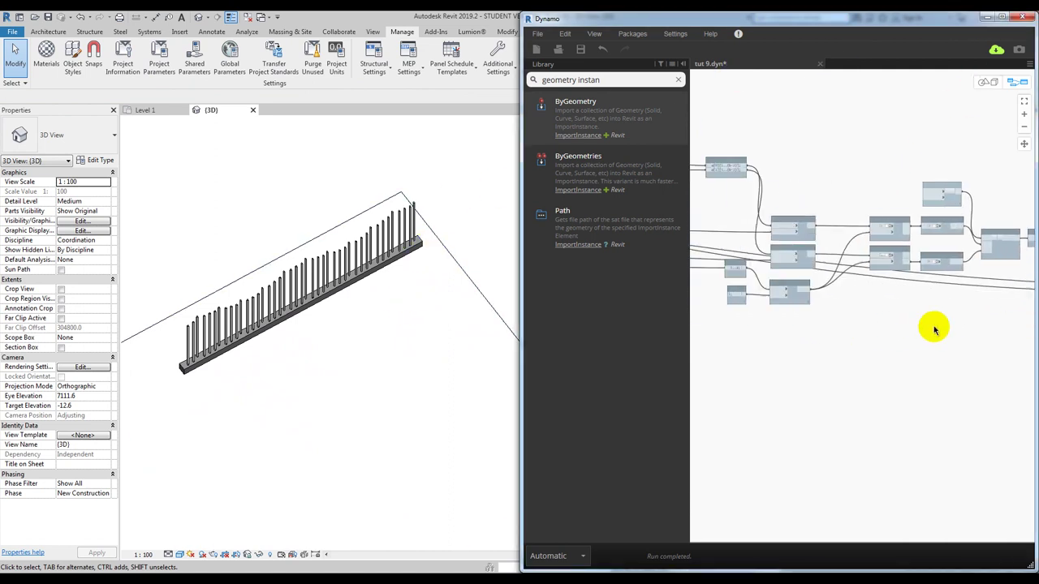
pyautogui.scroll(1, 696, 232)
pyautogui.moveTo(340, 366)
pyautogui.keyDown('shift'); pyautogui.mouseDown(button='middle')
pyautogui.moveTo(357, 347)
pyautogui.moveTo(257, 325)
pyautogui.moveTo(352, 355)
pyautogui.moveTo(379, 343)
pyautogui.moveTo(392, 359)
pyautogui.mouseUp(button='middle'); pyautogui.keyUp('shift')
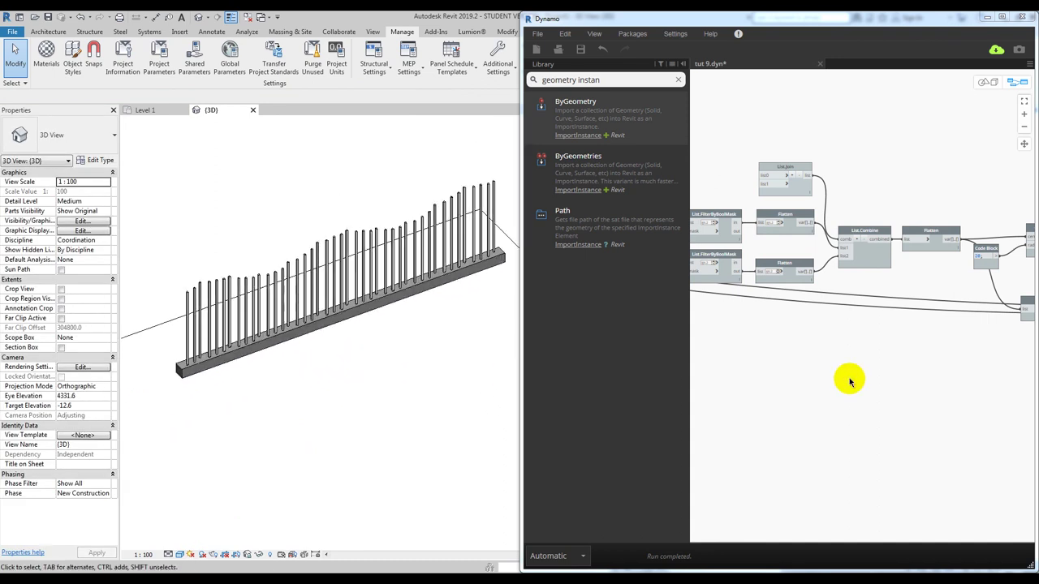
pyautogui.scroll(-1, 1020, 355)
pyautogui.scroll(3, 807, 317)
pyautogui.scroll(2, 942, 320)
pyautogui.scroll(-3, 941, 320)
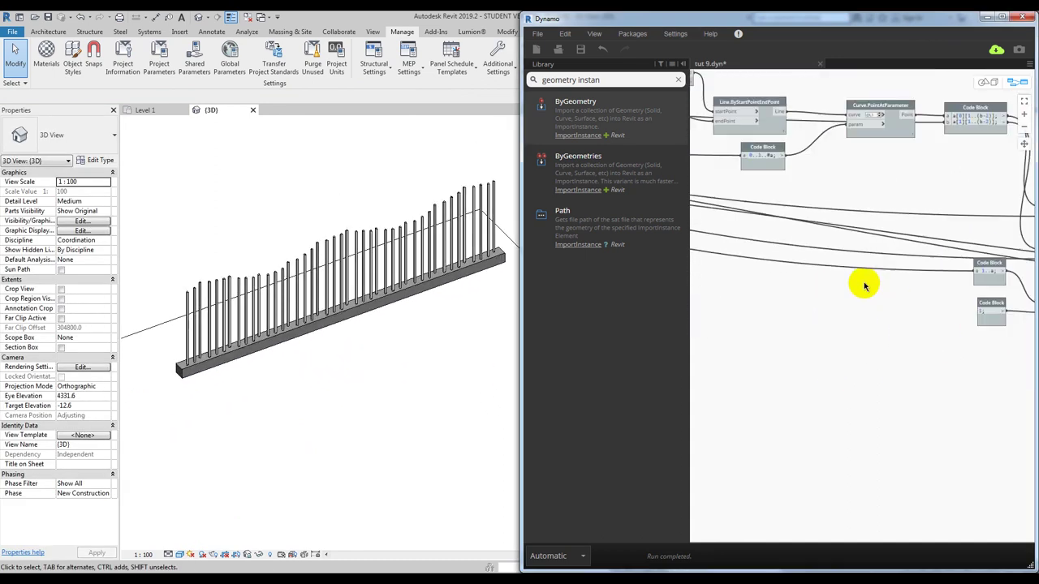
pyautogui.moveTo(863, 283)
pyautogui.mouseDown(button='middle')
pyautogui.moveTo(1020, 301)
pyautogui.moveTo(1027, 348)
pyautogui.mouseUp(button='middle')
pyautogui.scroll(2, 1033, 390)
pyautogui.scroll(1, 765, 325)
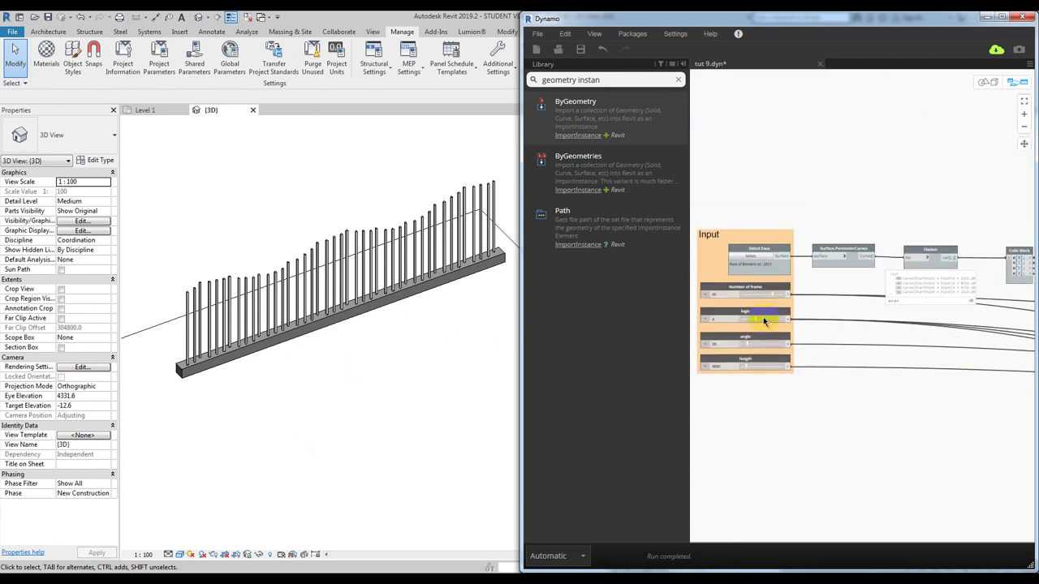
pyautogui.scroll(1, 819, 271)
pyautogui.scroll(2, 857, 260)
pyautogui.scroll(1, 817, 257)
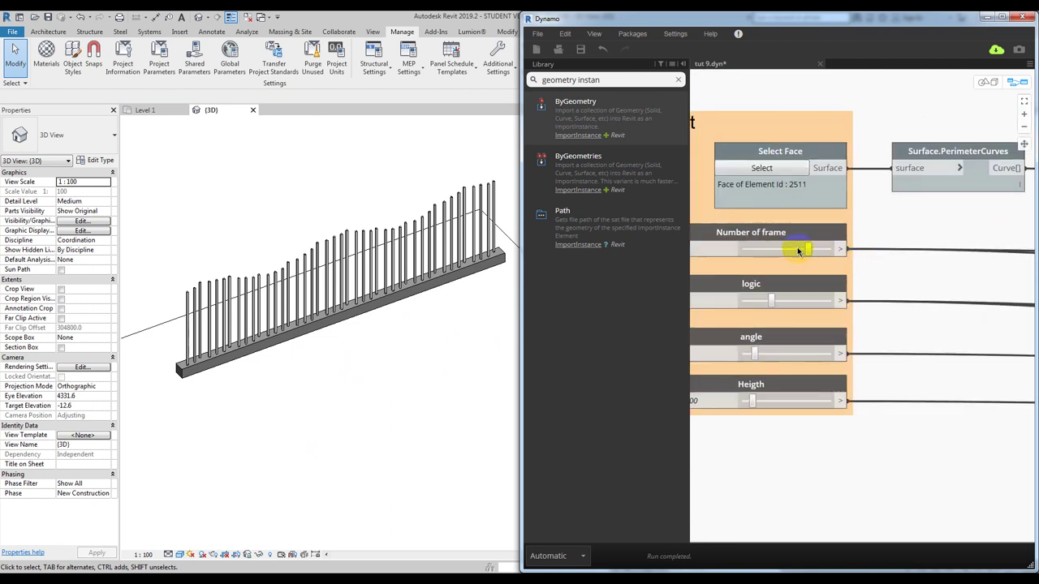
pyautogui.moveTo(798, 252); pyautogui.dragTo(794, 251)
pyautogui.moveTo(938, 274); pyautogui.dragTo(972, 265, button='middle')
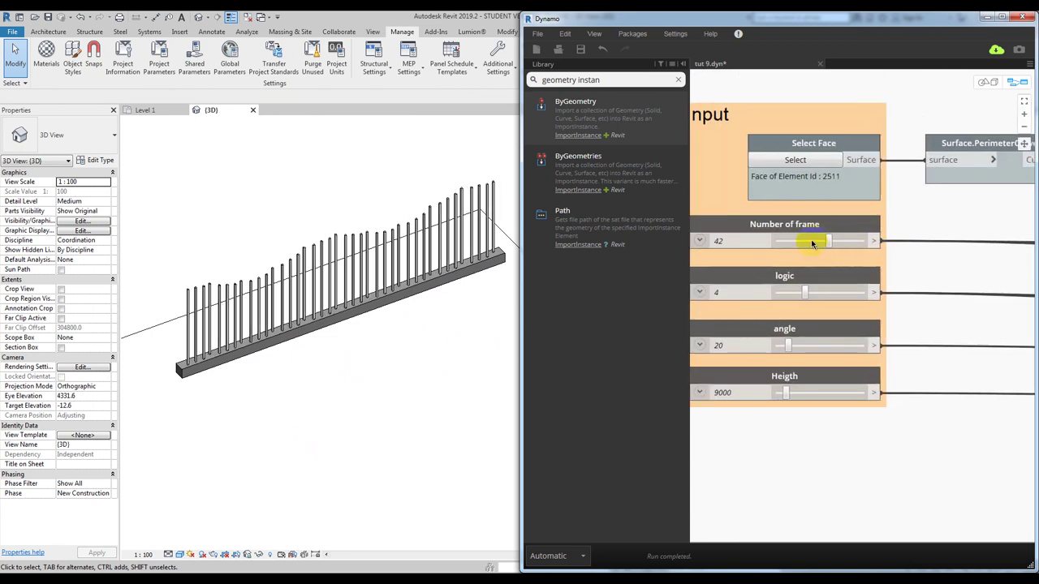
pyautogui.click(811, 244)
# - Set logic to 5, Heigth to 6500 and angle to 30, watching Revit update
pyautogui.click(824, 295)
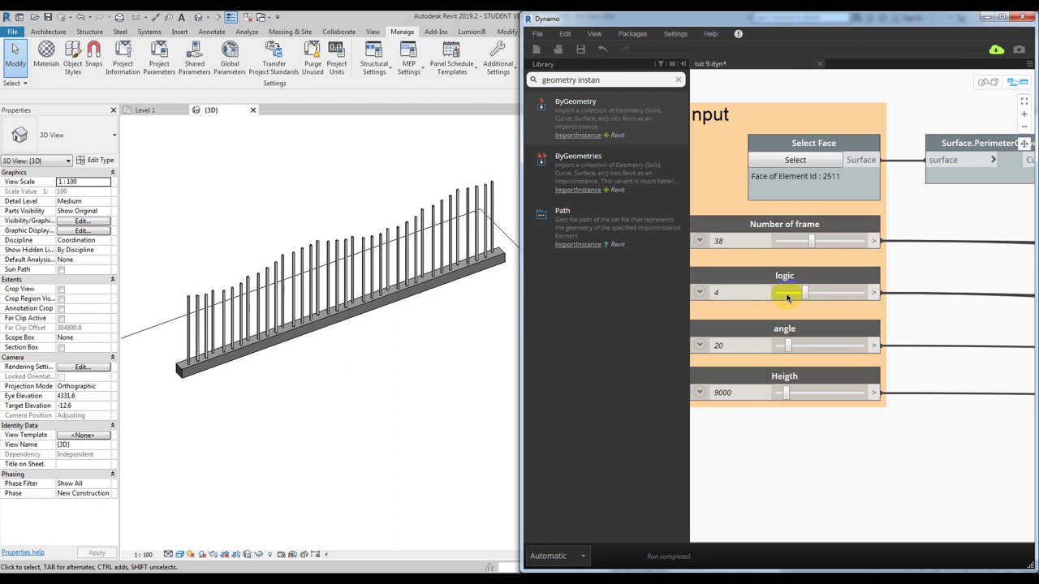
pyautogui.click(787, 295)
pyautogui.click(848, 296)
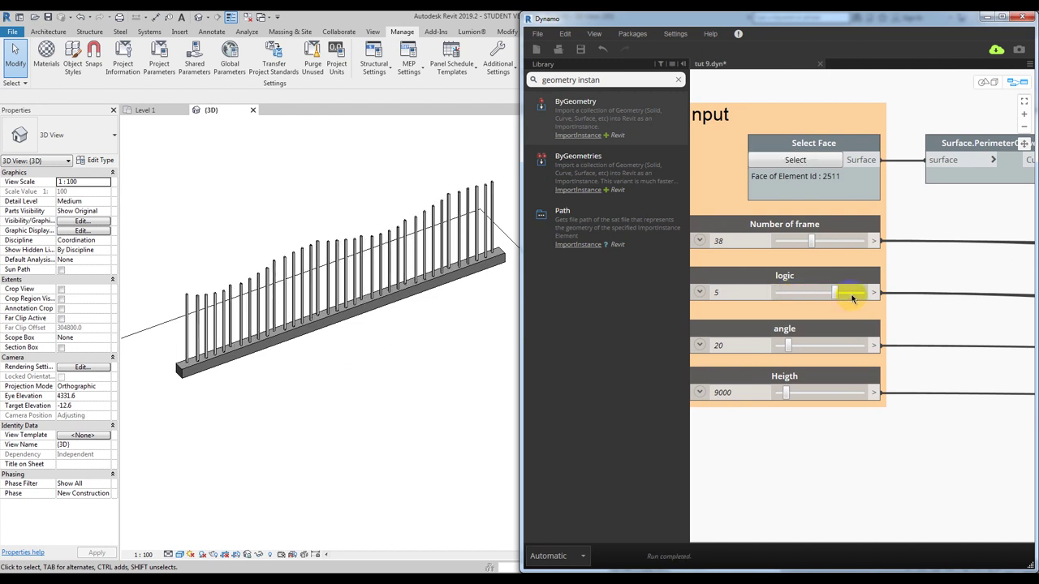
pyautogui.click(820, 347)
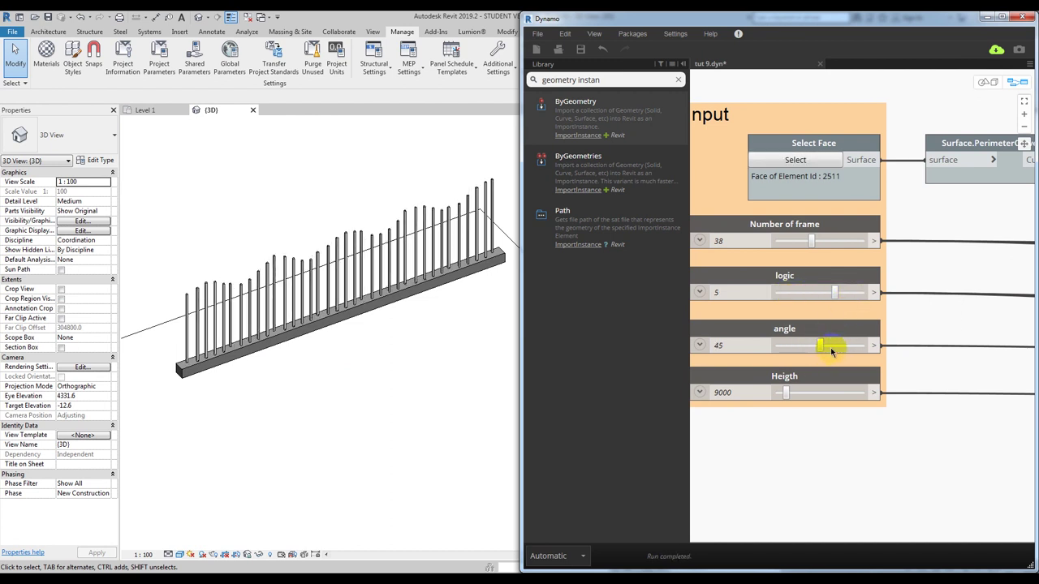
pyautogui.moveTo(836, 350); pyautogui.dragTo(853, 354)
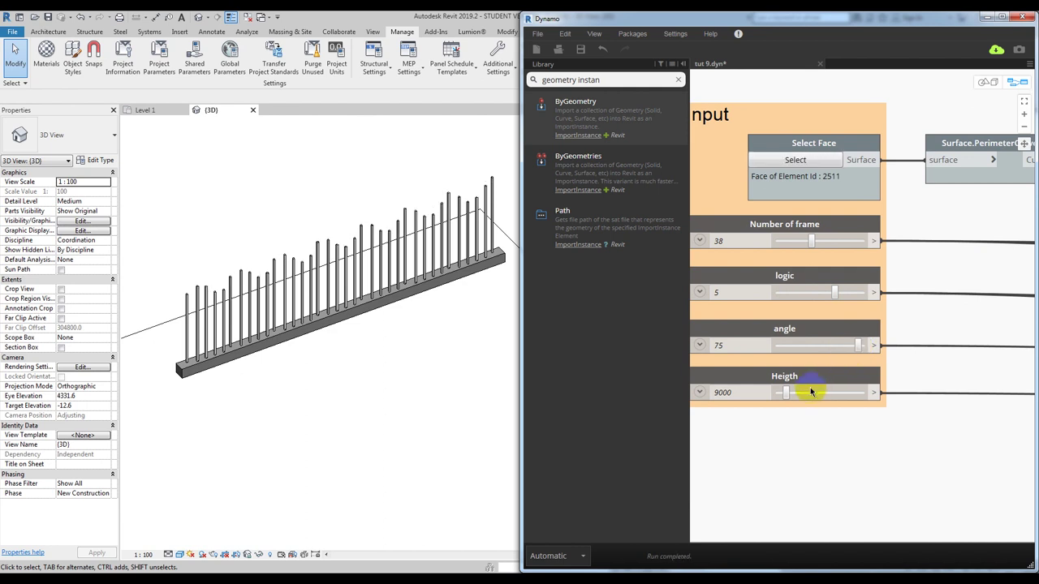
pyautogui.moveTo(816, 396); pyautogui.dragTo(840, 395)
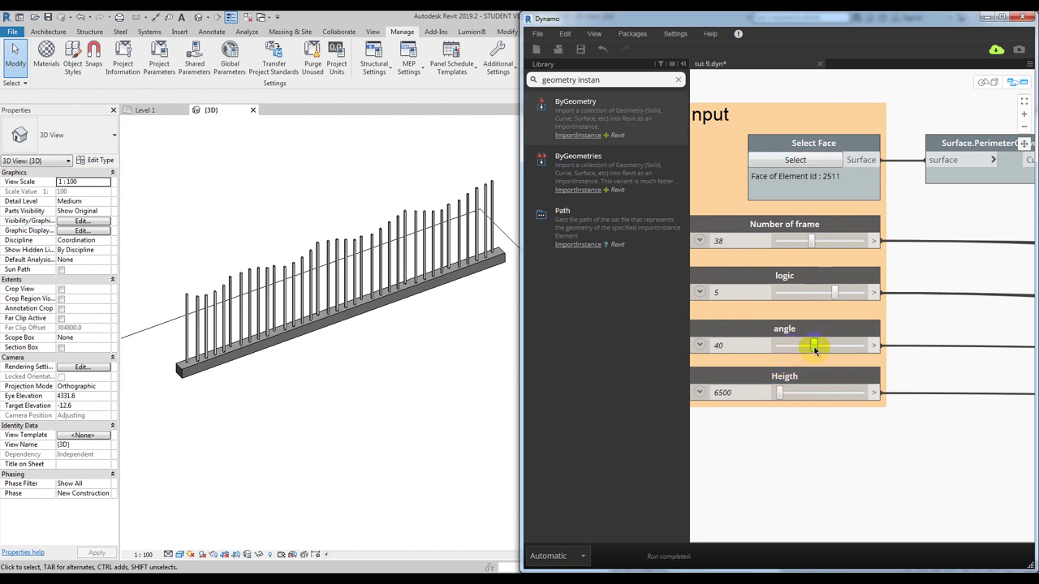
pyautogui.moveTo(801, 348); pyautogui.dragTo(818, 353)
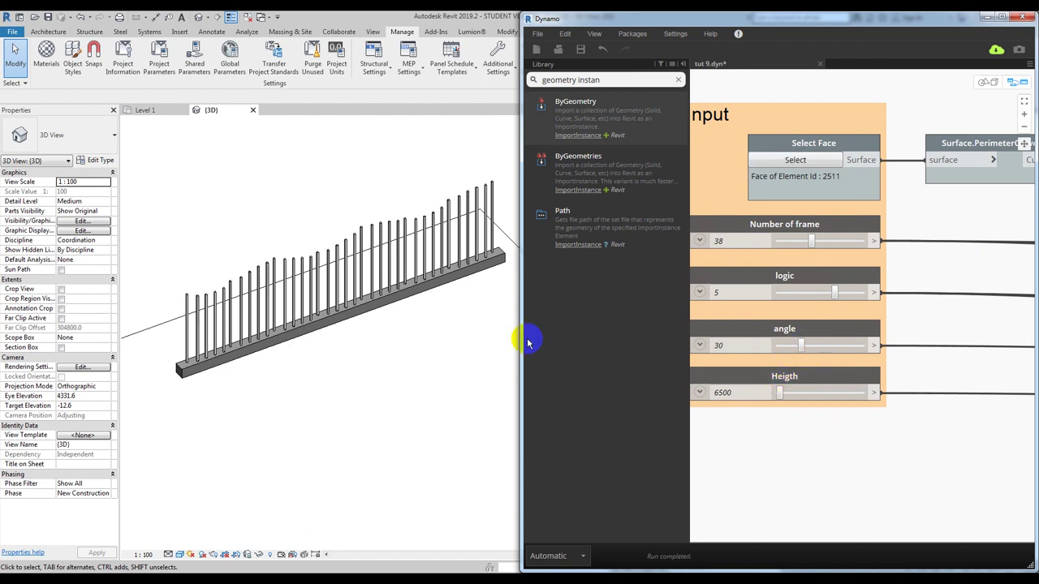
pyautogui.scroll(-3, 371, 336)
pyautogui.moveTo(371, 336)
pyautogui.keyDown('shift'); pyautogui.mouseDown(button='middle')
pyautogui.moveTo(401, 325)
pyautogui.moveTo(379, 248)
pyautogui.moveTo(411, 332)
pyautogui.moveTo(382, 273)
pyautogui.mouseUp(button='middle'); pyautogui.keyUp('shift')
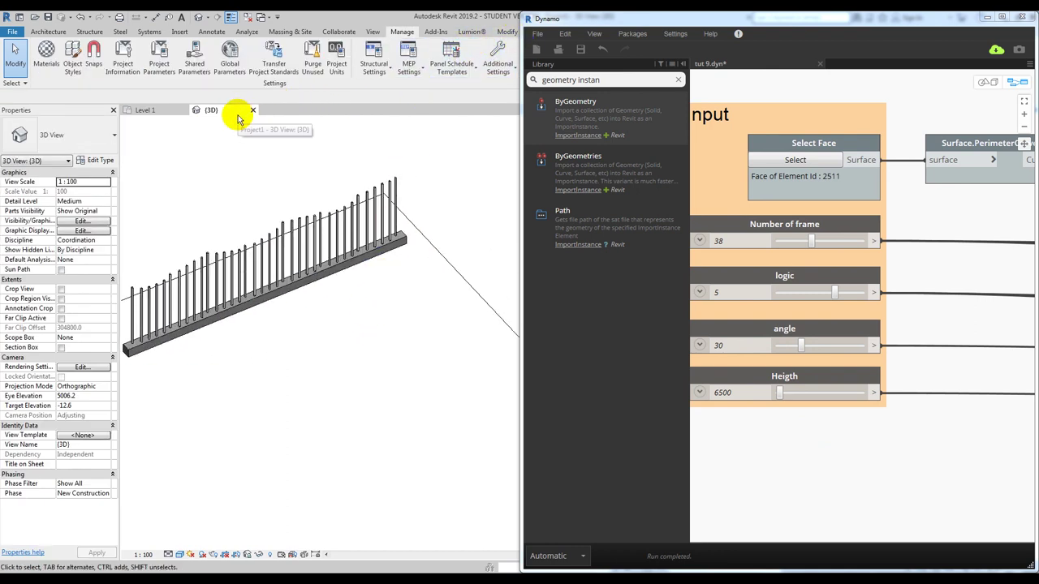
# - Select the bare second wall under the fence area
pyautogui.click(302, 292)
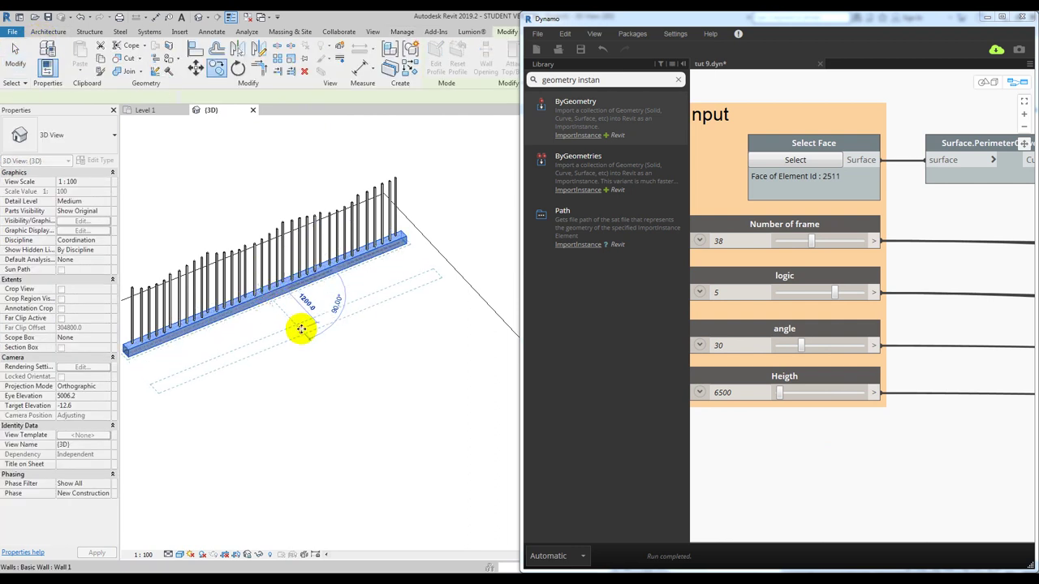
pyautogui.click(300, 329)
pyautogui.click(317, 331)
pyautogui.click(308, 319)
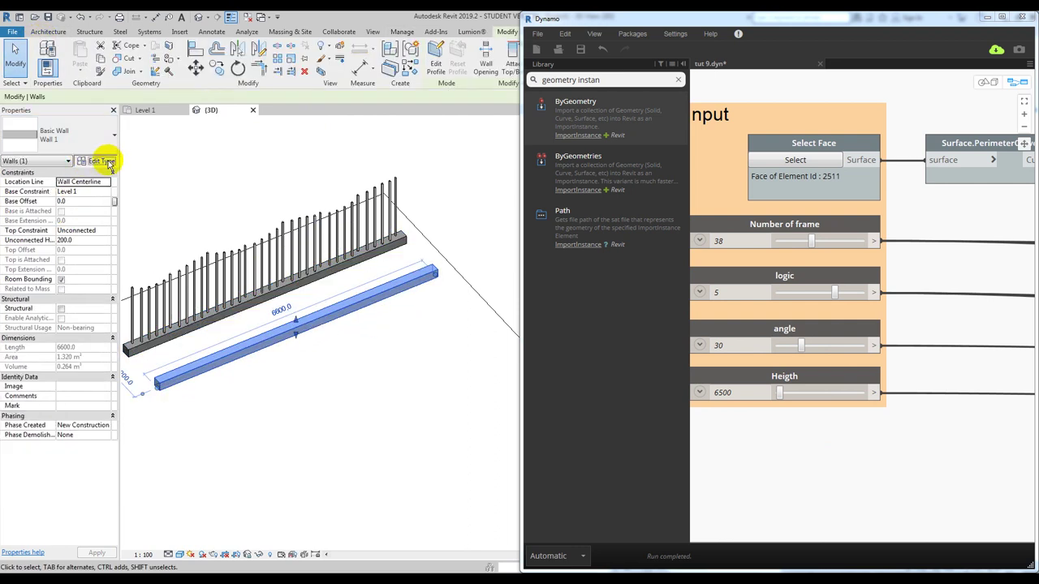
# - Duplicate the wall type as Wall 2 with a 500 structure layer thickness
pyautogui.click(108, 162)
pyautogui.click(920, 97)
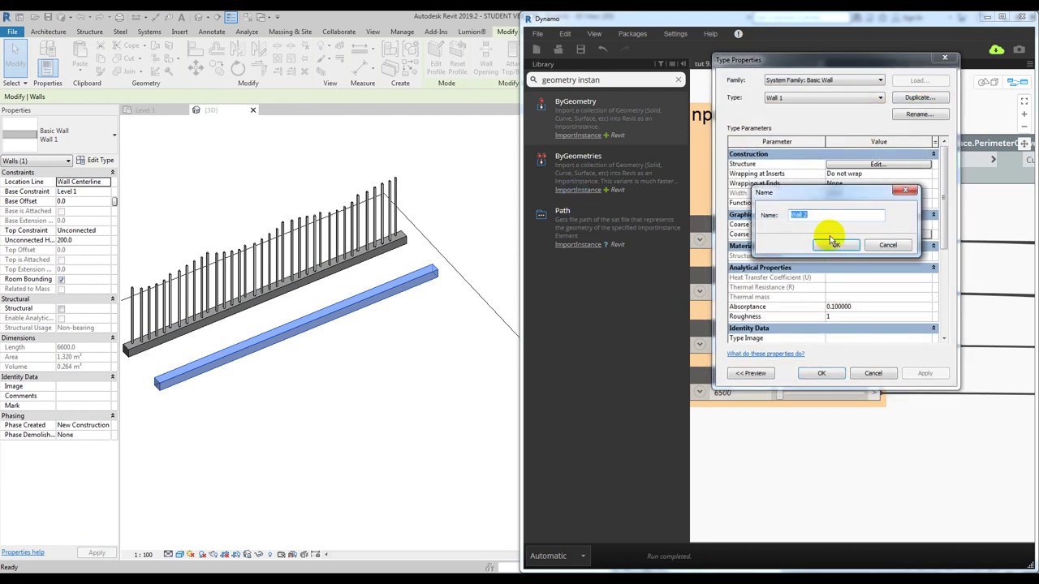
pyautogui.click(832, 242)
pyautogui.click(870, 165)
pyautogui.click(855, 171)
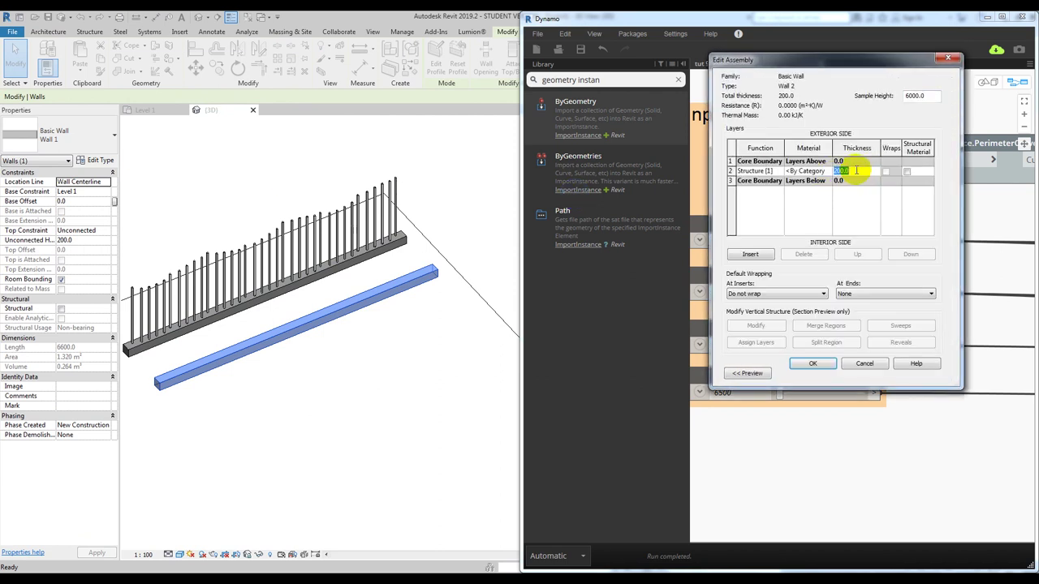
pyautogui.write('00')
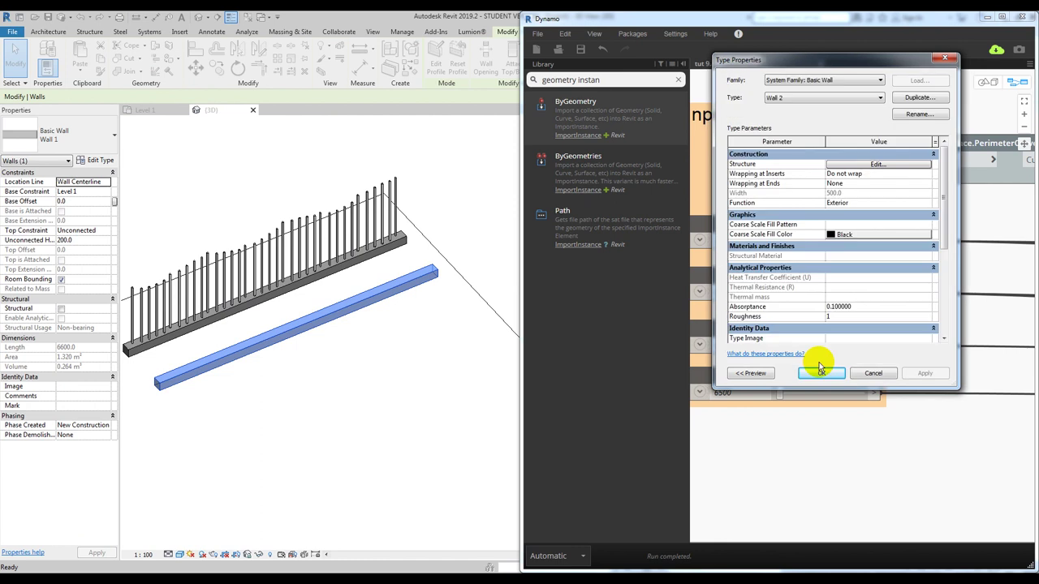
pyautogui.click(816, 363)
pyautogui.click(475, 332)
# - Pick the new wall's top face with Dynamo's Select so the fence regenerates there
pyautogui.click(806, 165)
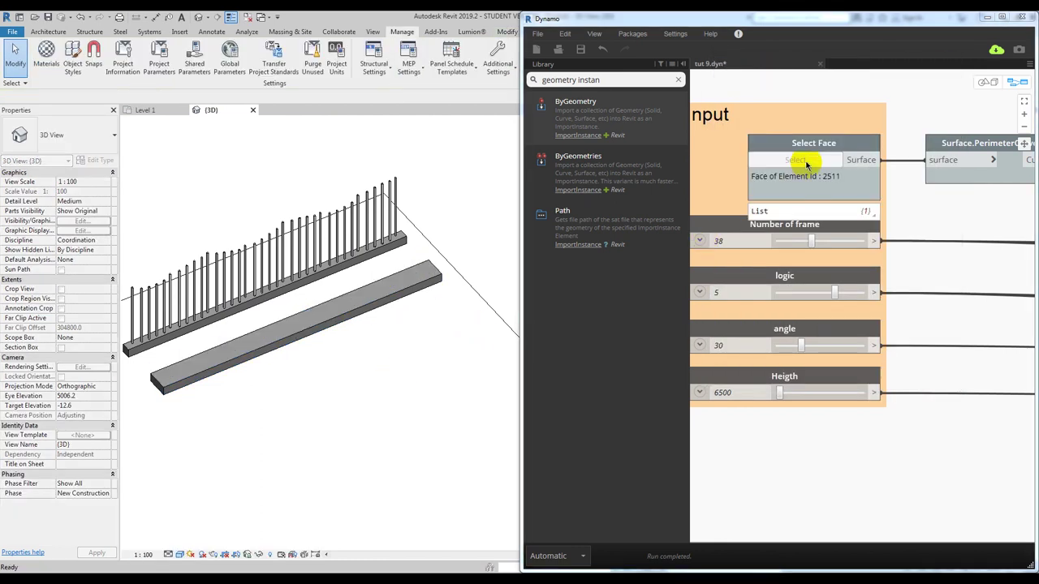
pyautogui.click(392, 291)
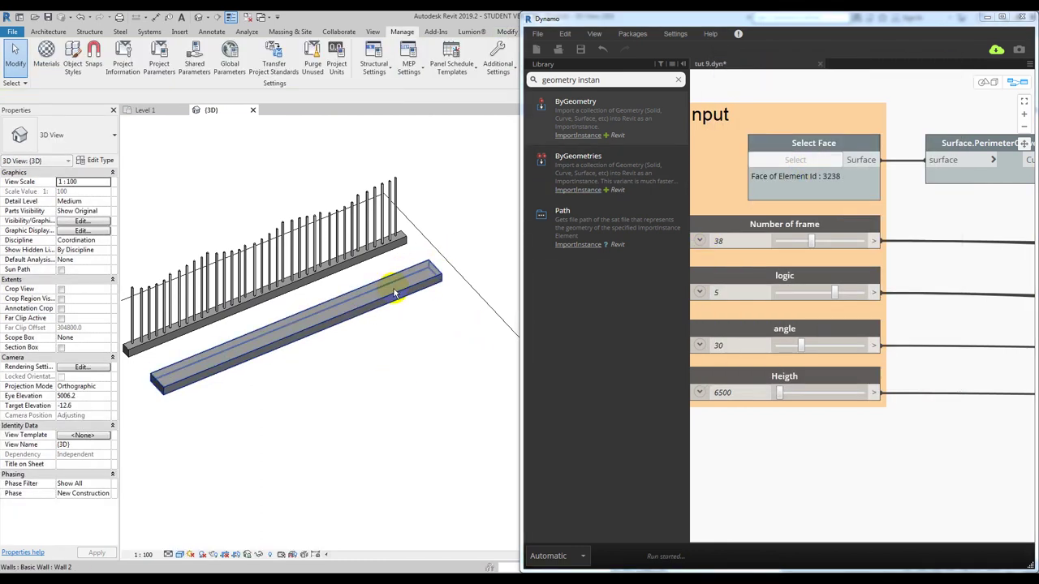
pyautogui.moveTo(388, 288)
pyautogui.keyDown('shift'); pyautogui.mouseDown(button='middle')
pyautogui.moveTo(262, 426)
pyautogui.moveTo(371, 393)
pyautogui.moveTo(359, 301)
pyautogui.moveTo(332, 262)
pyautogui.mouseUp(button='middle'); pyautogui.keyUp('shift')
# - Rotate the wall carrying the new fence using RO
pyautogui.click(371, 314)
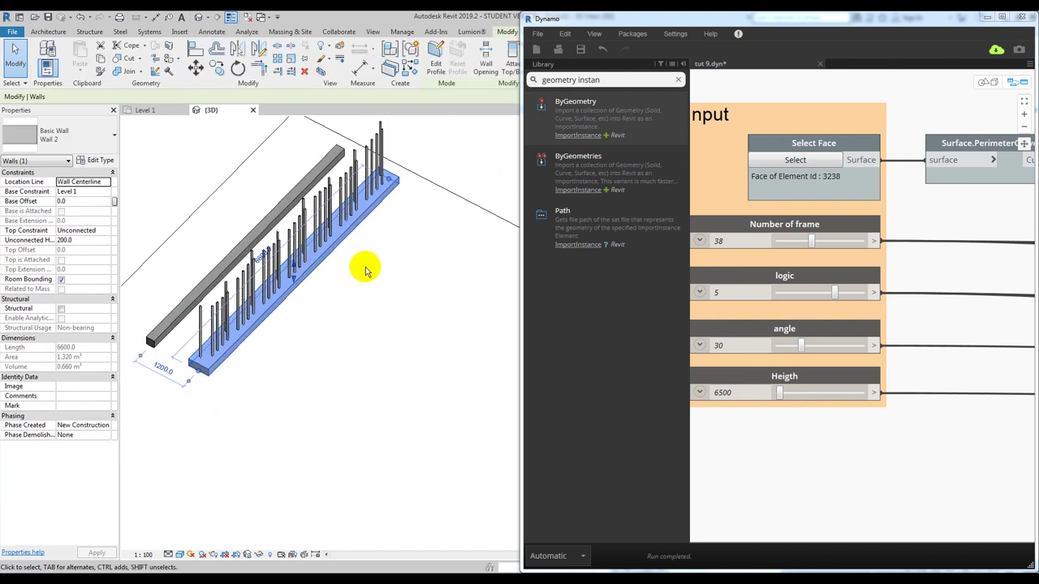
pyautogui.press('r')
pyautogui.press('o')
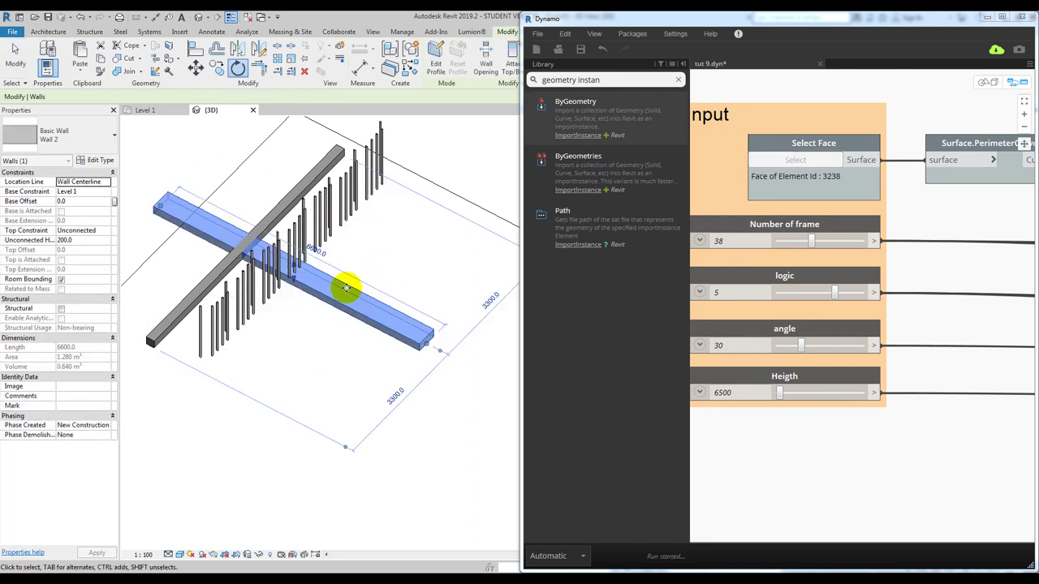
pyautogui.click(370, 290)
pyautogui.moveTo(464, 382); pyautogui.dragTo(404, 401)
pyautogui.moveTo(404, 402)
pyautogui.mouseDown(button='middle')
pyautogui.moveTo(301, 336)
pyautogui.moveTo(332, 352)
pyautogui.moveTo(360, 336)
pyautogui.moveTo(348, 398)
pyautogui.moveTo(274, 390)
pyautogui.moveTo(333, 406)
pyautogui.mouseUp(button='middle')
# - Move the rotated wall to a new position lower in the view and inspect the fence
pyautogui.click(301, 355)
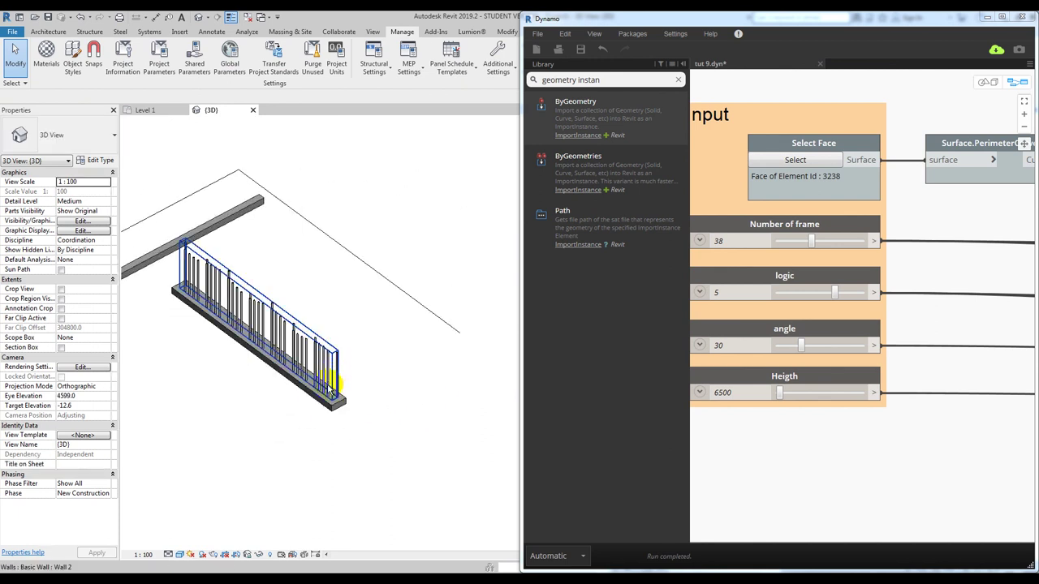
pyautogui.click(341, 410)
pyautogui.moveTo(325, 394)
pyautogui.mouseDown()
pyautogui.moveTo(363, 321)
pyautogui.moveTo(383, 366)
pyautogui.mouseUp()
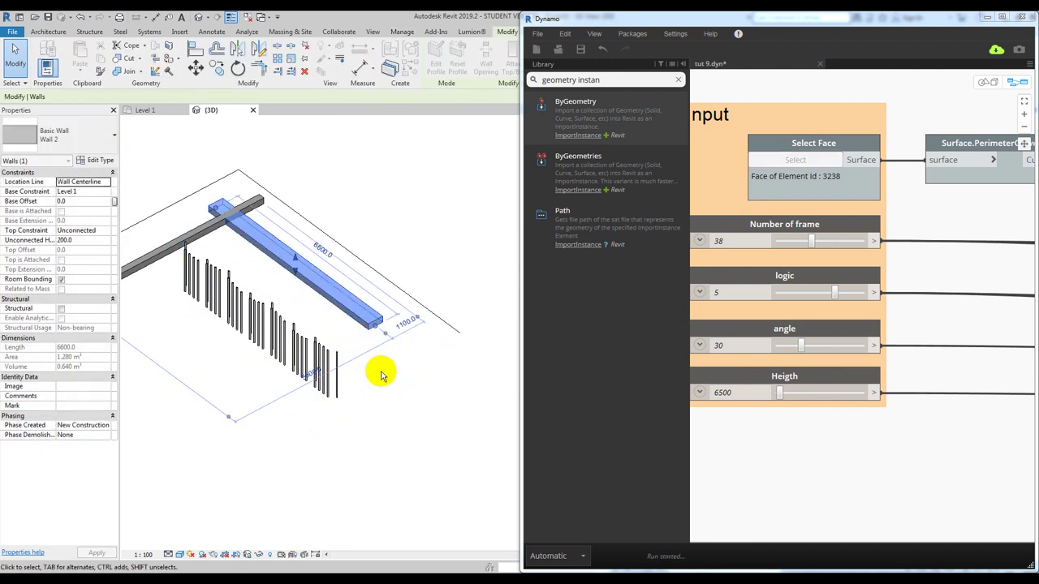
pyautogui.keyDown('shift'); pyautogui.moveTo(382, 366); pyautogui.dragTo(271, 365, button='middle'); pyautogui.keyUp('shift')
pyautogui.click(272, 258)
pyautogui.moveTo(272, 258); pyautogui.dragTo(279, 382)
pyautogui.click(262, 392)
pyautogui.moveTo(262, 392)
pyautogui.keyDown('shift'); pyautogui.mouseDown(button='middle')
pyautogui.moveTo(273, 371)
pyautogui.moveTo(378, 382)
pyautogui.moveTo(336, 224)
pyautogui.moveTo(363, 312)
pyautogui.moveTo(355, 332)
pyautogui.moveTo(360, 262)
pyautogui.moveTo(323, 310)
pyautogui.moveTo(308, 274)
pyautogui.moveTo(343, 273)
pyautogui.moveTo(359, 294)
pyautogui.moveTo(273, 371)
pyautogui.moveTo(335, 320)
pyautogui.moveTo(262, 352)
pyautogui.moveTo(394, 338)
pyautogui.moveTo(308, 276)
pyautogui.mouseUp(button='middle'); pyautogui.keyUp('shift')
# - Copy the generated column fence import instance to the clipboard
pyautogui.click(346, 297)
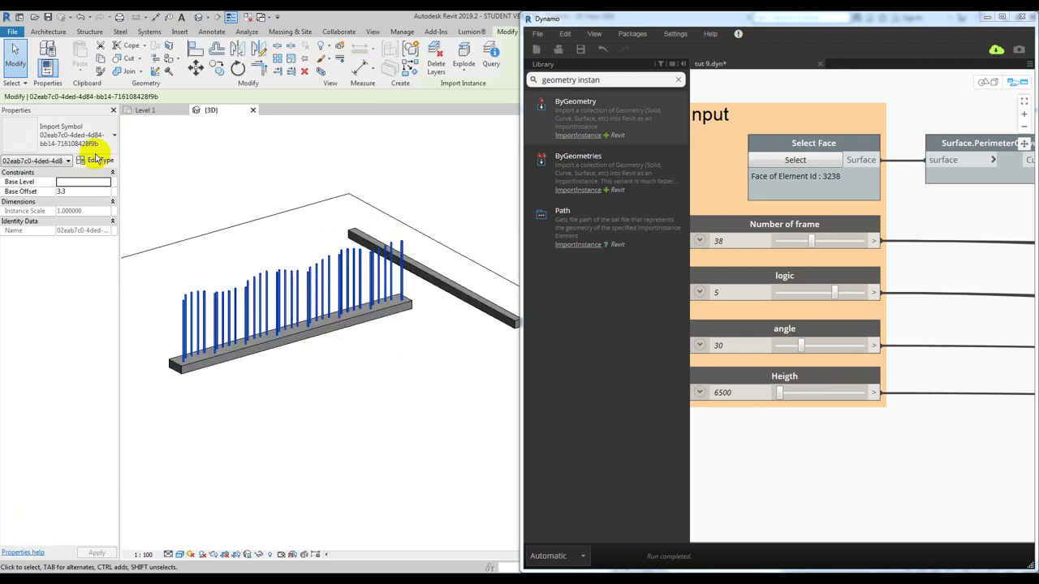
pyautogui.click(96, 160)
pyautogui.press('Escape')
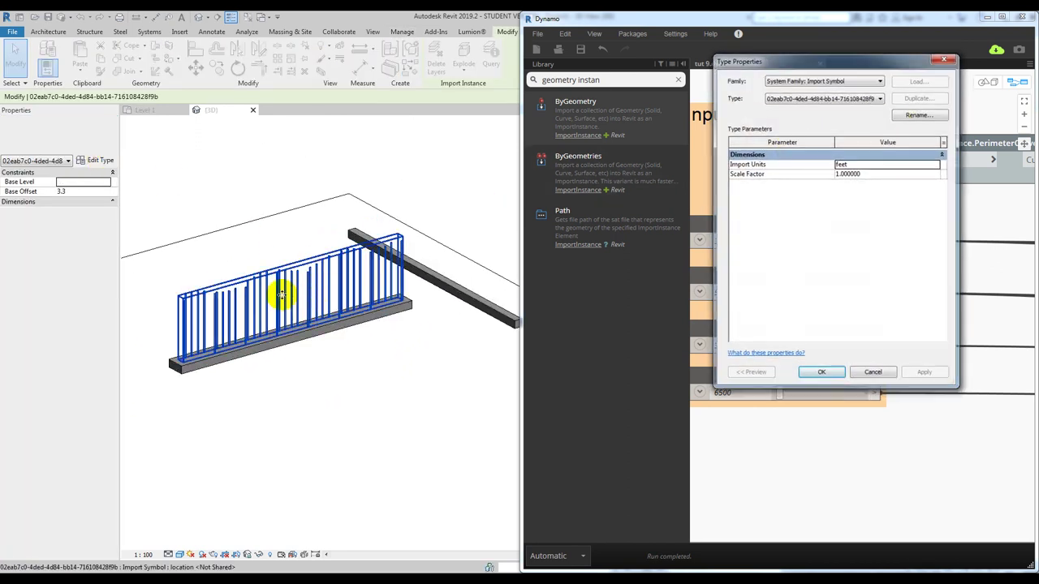
pyautogui.hotkey('ctrl', 'c')
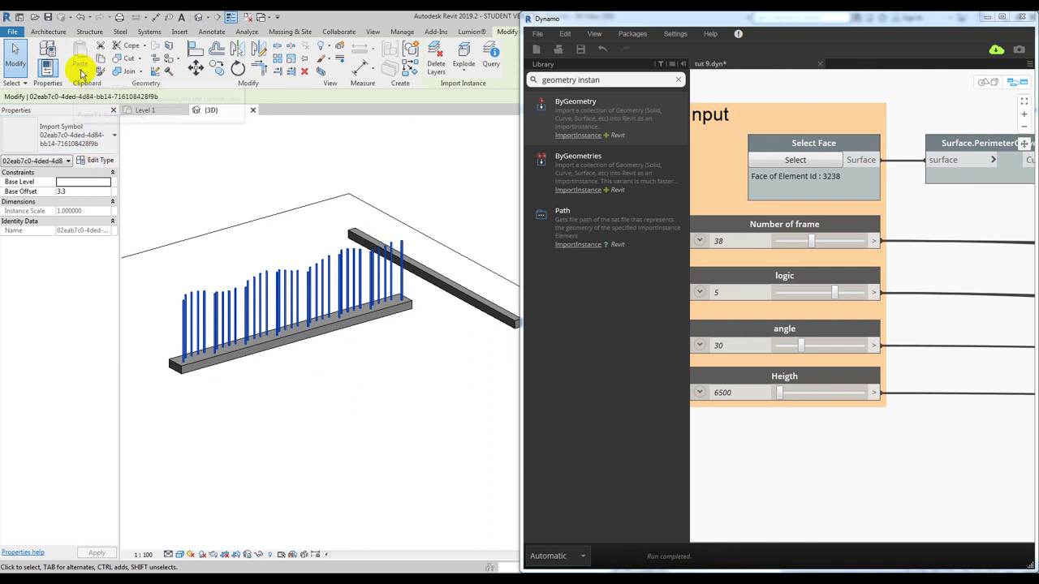
# - Try duplicating the fence with the Copy tool, then undo the misplaced copy
pyautogui.click(80, 57)
pyautogui.press('c')
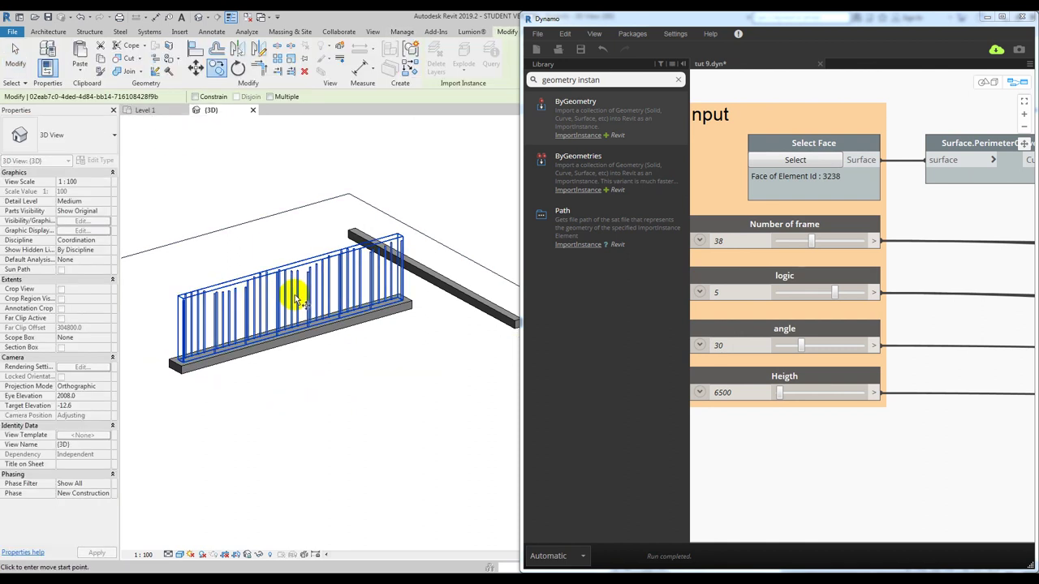
pyautogui.click(292, 293)
pyautogui.click(339, 326)
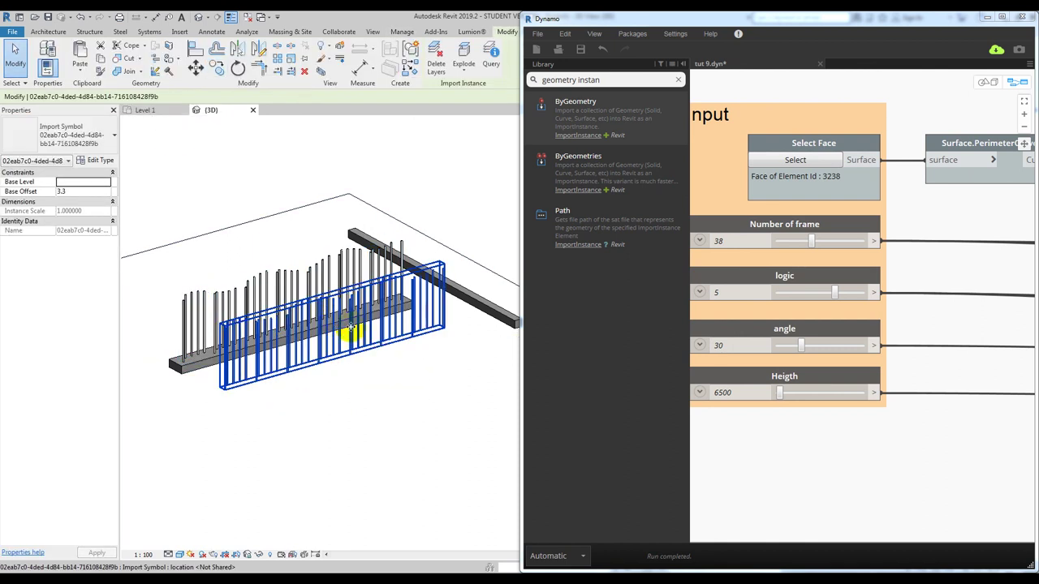
pyautogui.click(323, 353)
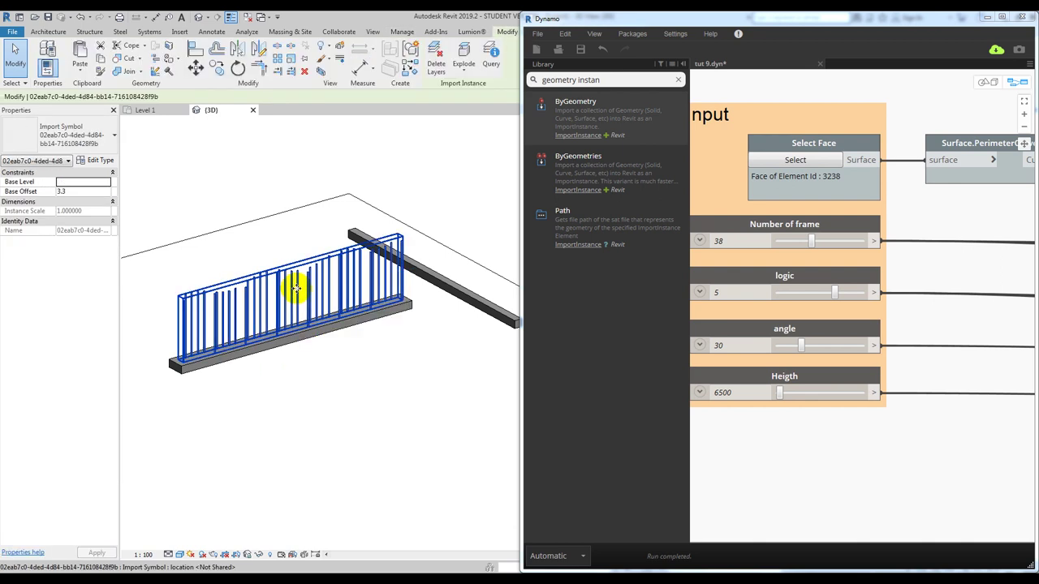
pyautogui.hotkey('ctrl', 'z')
# - Paste the fence Aligned to Same Place and dismiss the save reminder without saving
pyautogui.click(89, 69)
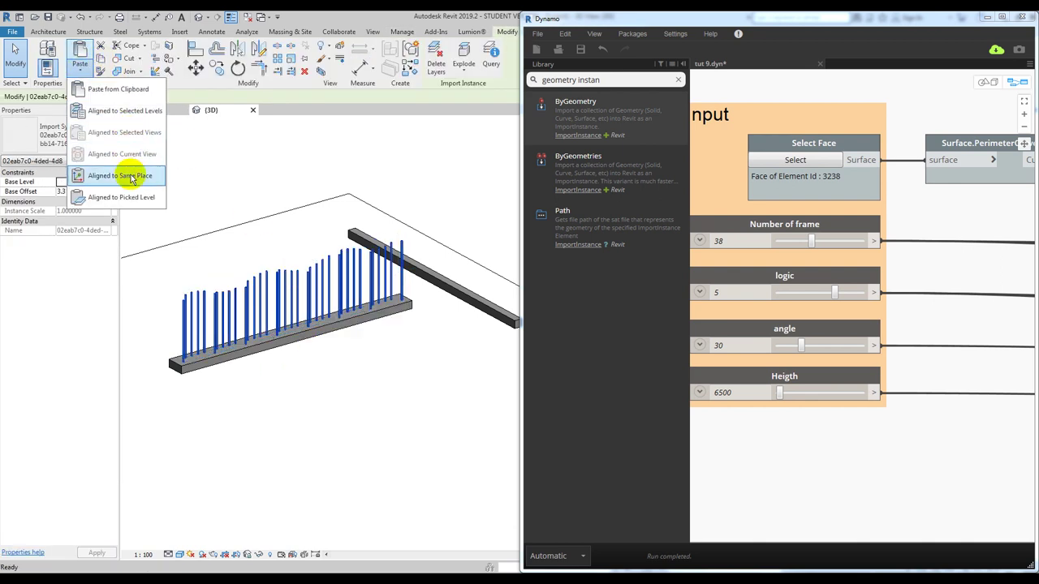
pyautogui.click(128, 170)
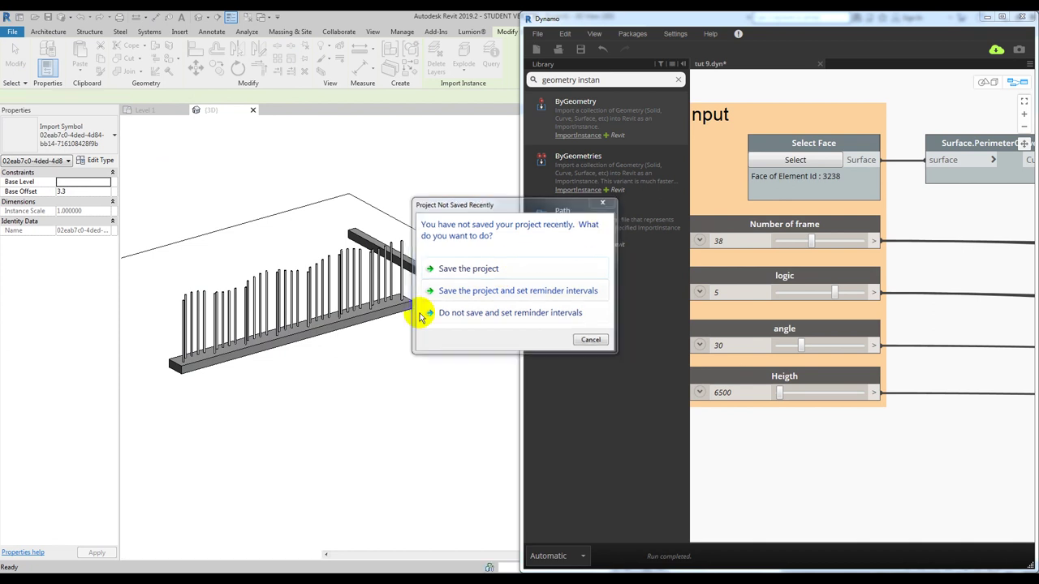
pyautogui.click(429, 312)
# - Re-pick the other wall's top face in Dynamo to generate a second fence
pyautogui.click(795, 161)
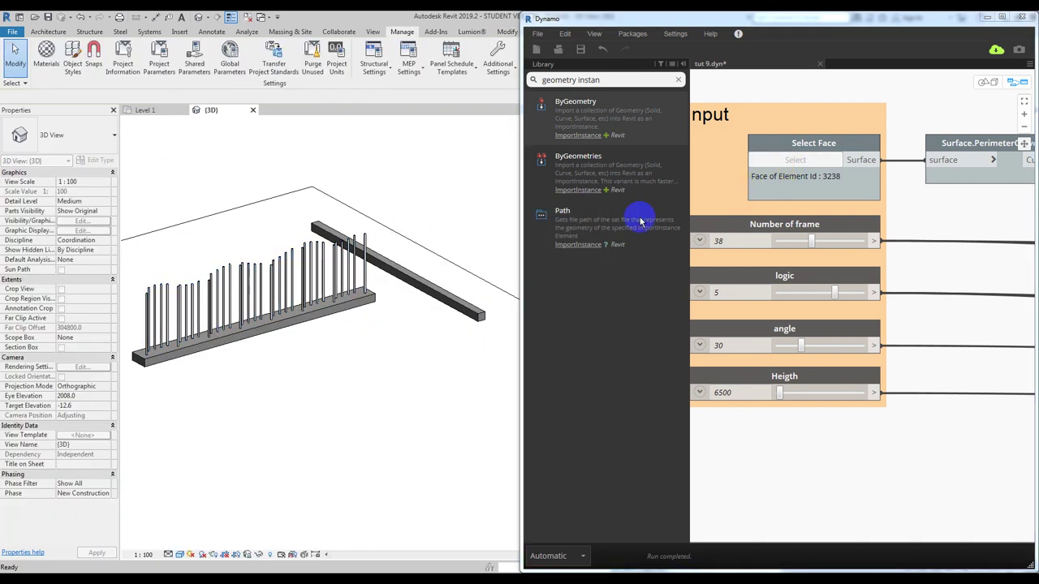
pyautogui.click(433, 286)
pyautogui.moveTo(433, 290)
pyautogui.keyDown('shift'); pyautogui.mouseDown(button='middle')
pyautogui.moveTo(394, 349)
pyautogui.moveTo(503, 358)
pyautogui.moveTo(313, 364)
pyautogui.moveTo(359, 329)
pyautogui.moveTo(218, 408)
pyautogui.moveTo(457, 353)
pyautogui.moveTo(364, 390)
pyautogui.moveTo(408, 374)
pyautogui.moveTo(336, 123)
pyautogui.moveTo(332, 155)
pyautogui.mouseUp(button='middle'); pyautogui.keyUp('shift')
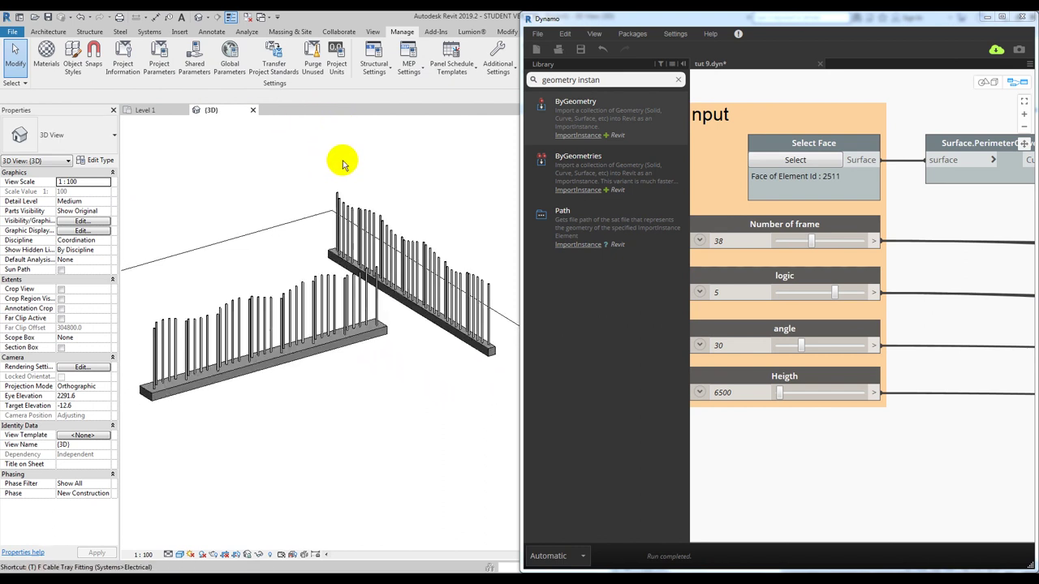
pyautogui.press('x')
pyautogui.click(274, 141)
pyautogui.write('thank you for watching!!!a')
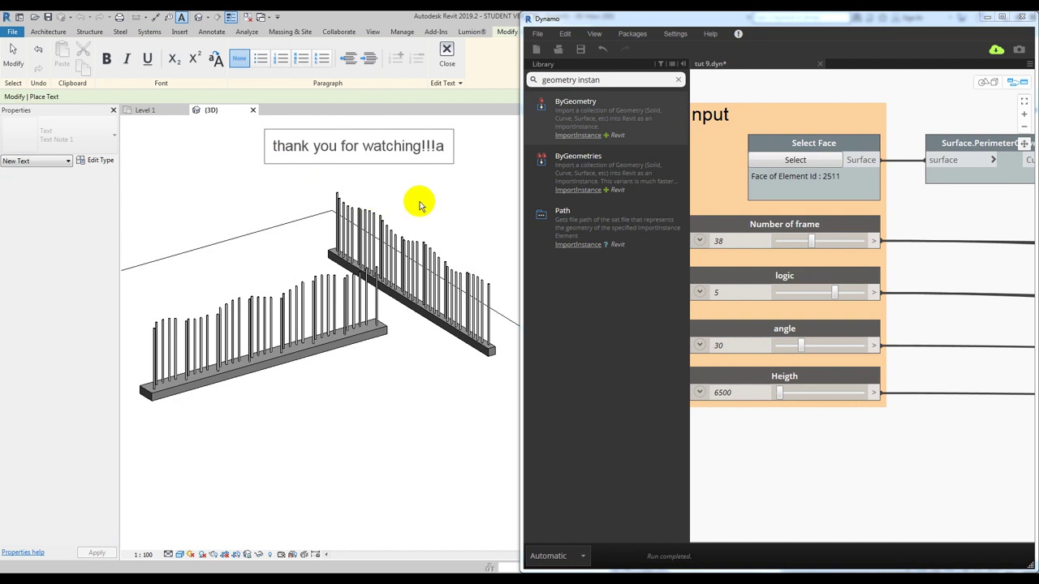
pyautogui.press('BackSpace')
pyautogui.hotkey('ctrl', 'a')
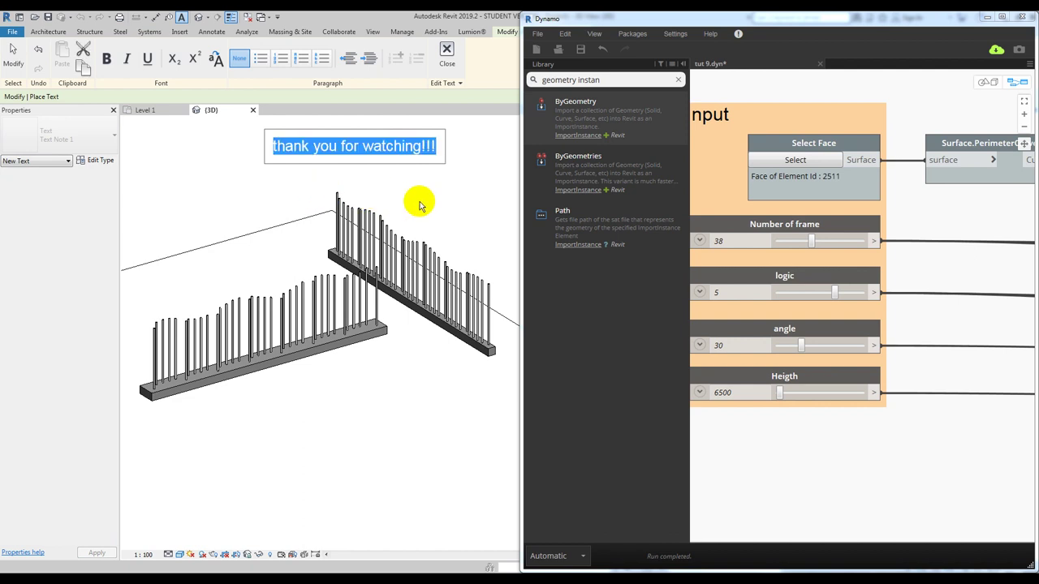
pyautogui.write('subscribe if you like')
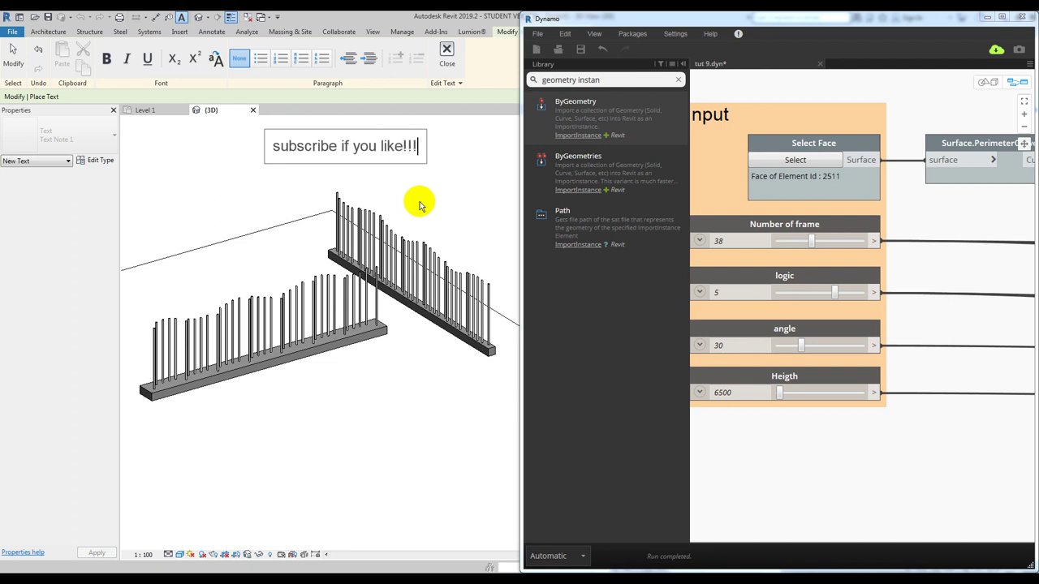
pyautogui.hotkey('ctrl', 'a')
pyautogui.write('co')
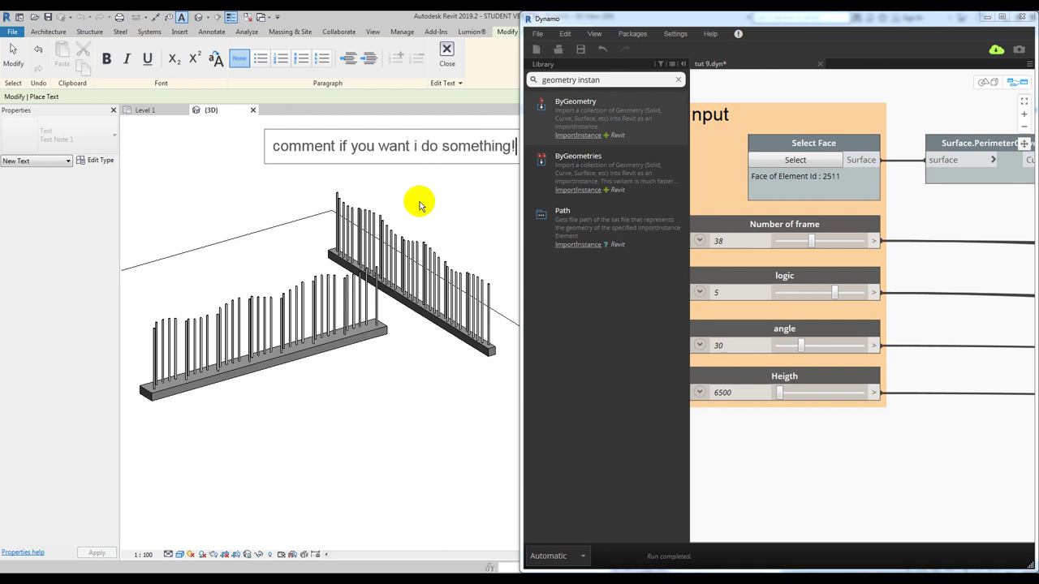
pyautogui.hotkey('ctrl', 'a')
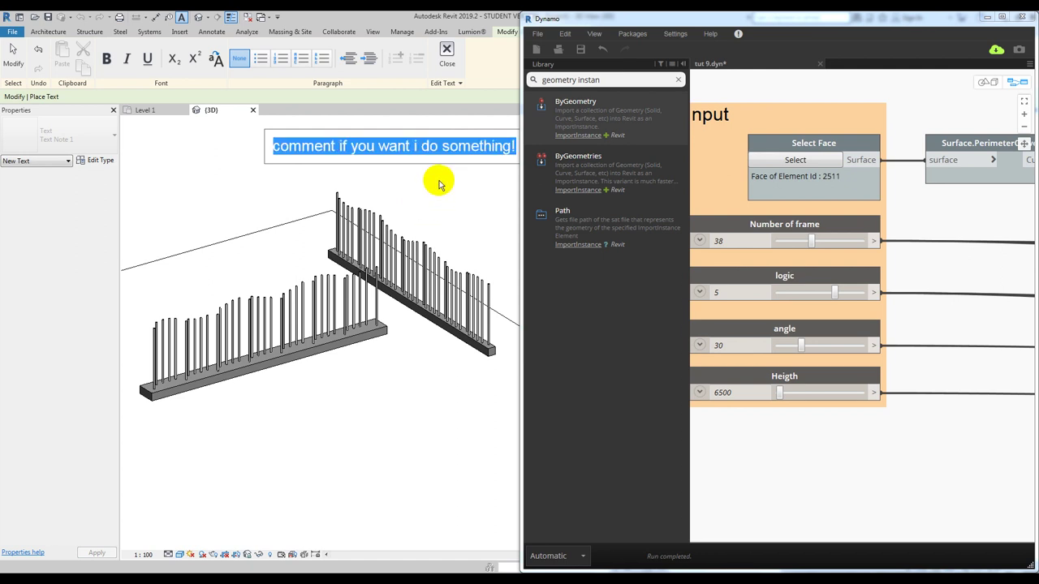
pyautogui.press('Delete')
pyautogui.click(297, 186)
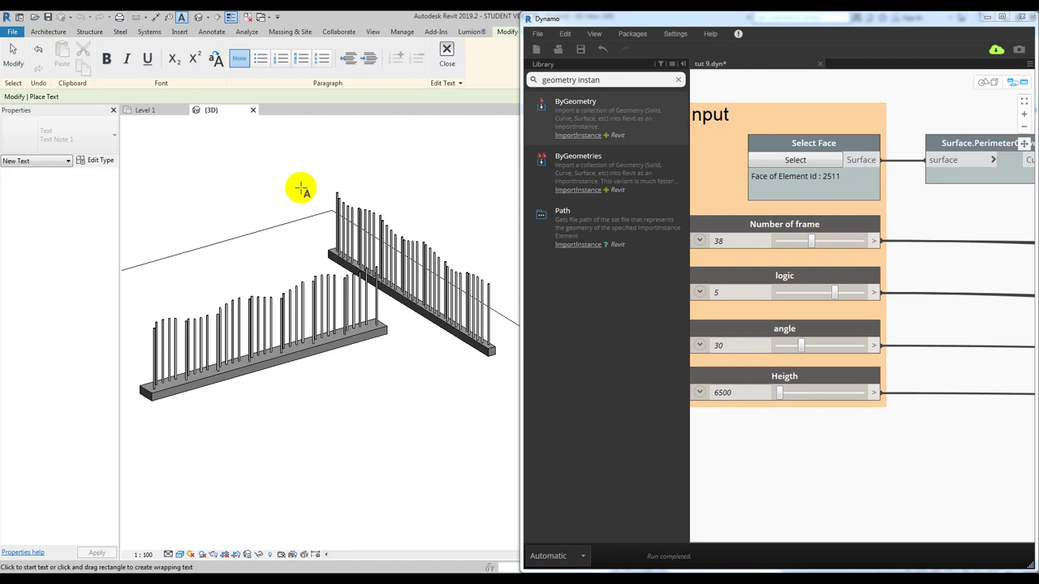
pyautogui.press('Escape')
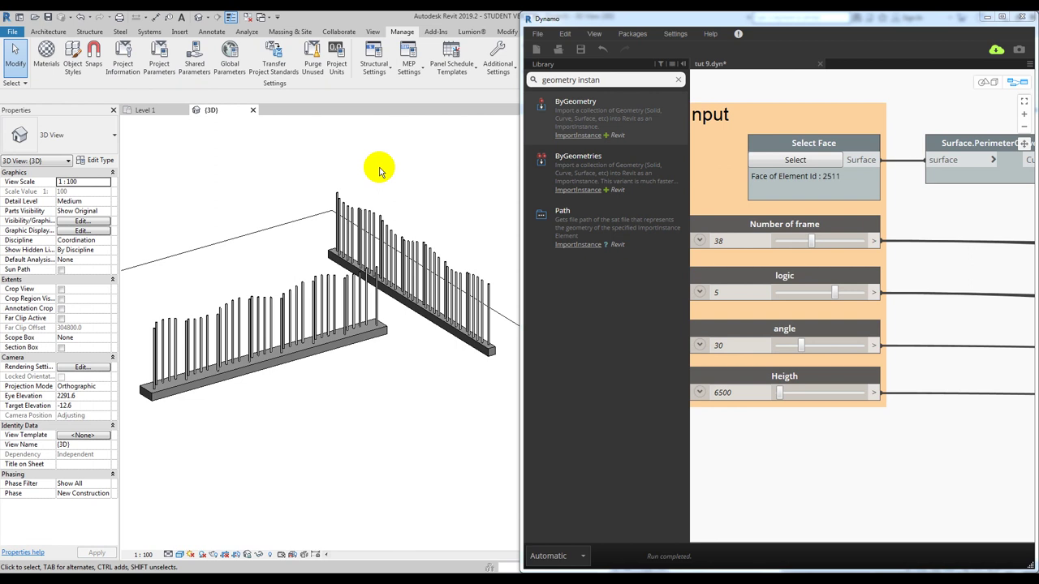